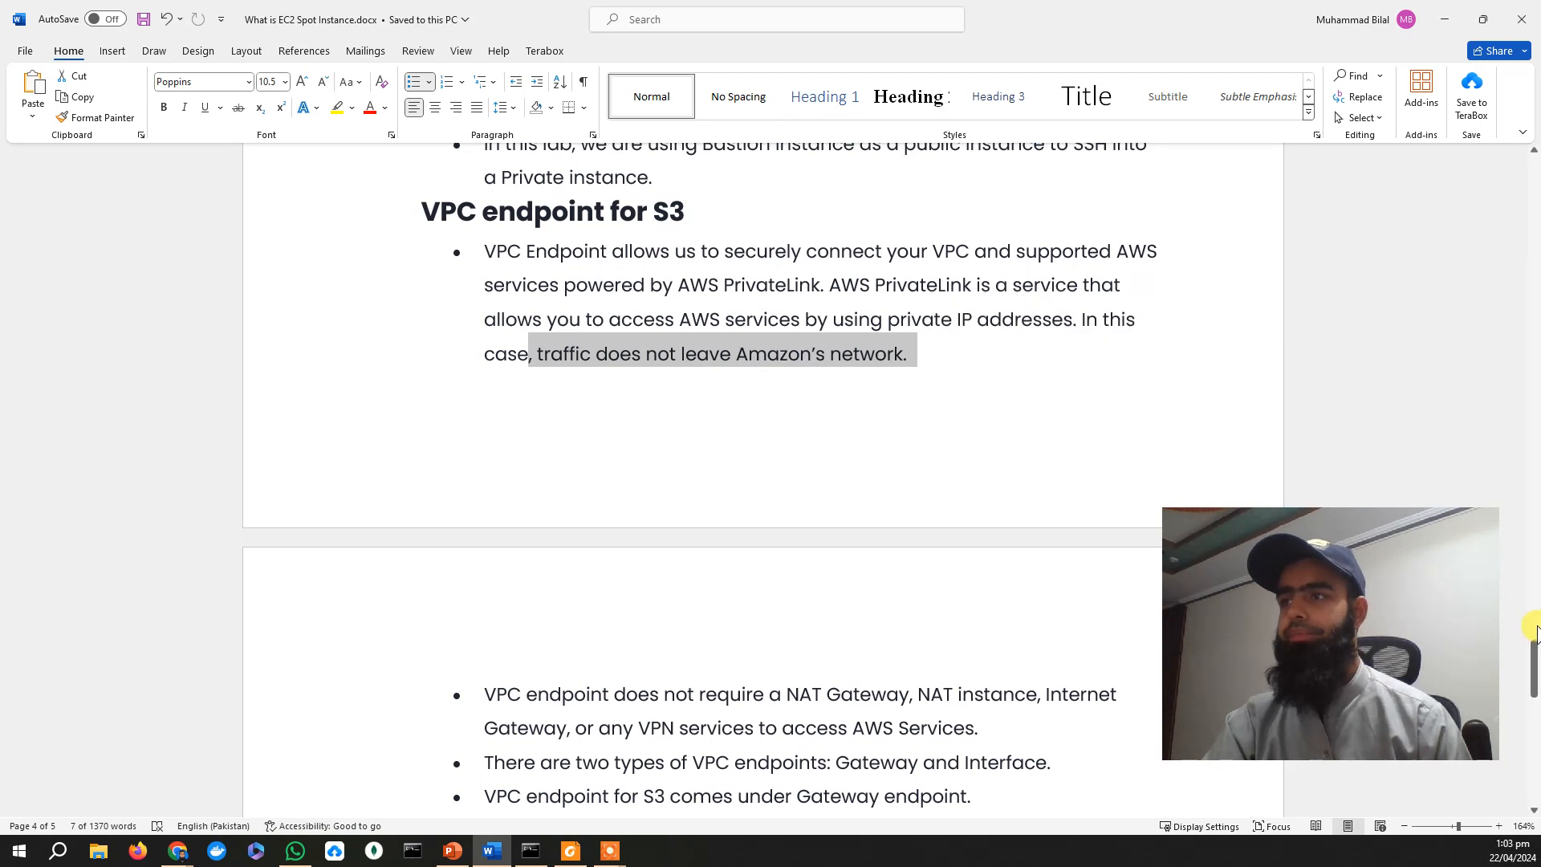
Read through the VPC endpoint for S3 notes, highlighting the bullets on gateway requirements, endpoint types and route table entries.
{"action": "left_click_drag", "start_coordinate": [1533, 649], "coordinate": [1534, 671]}
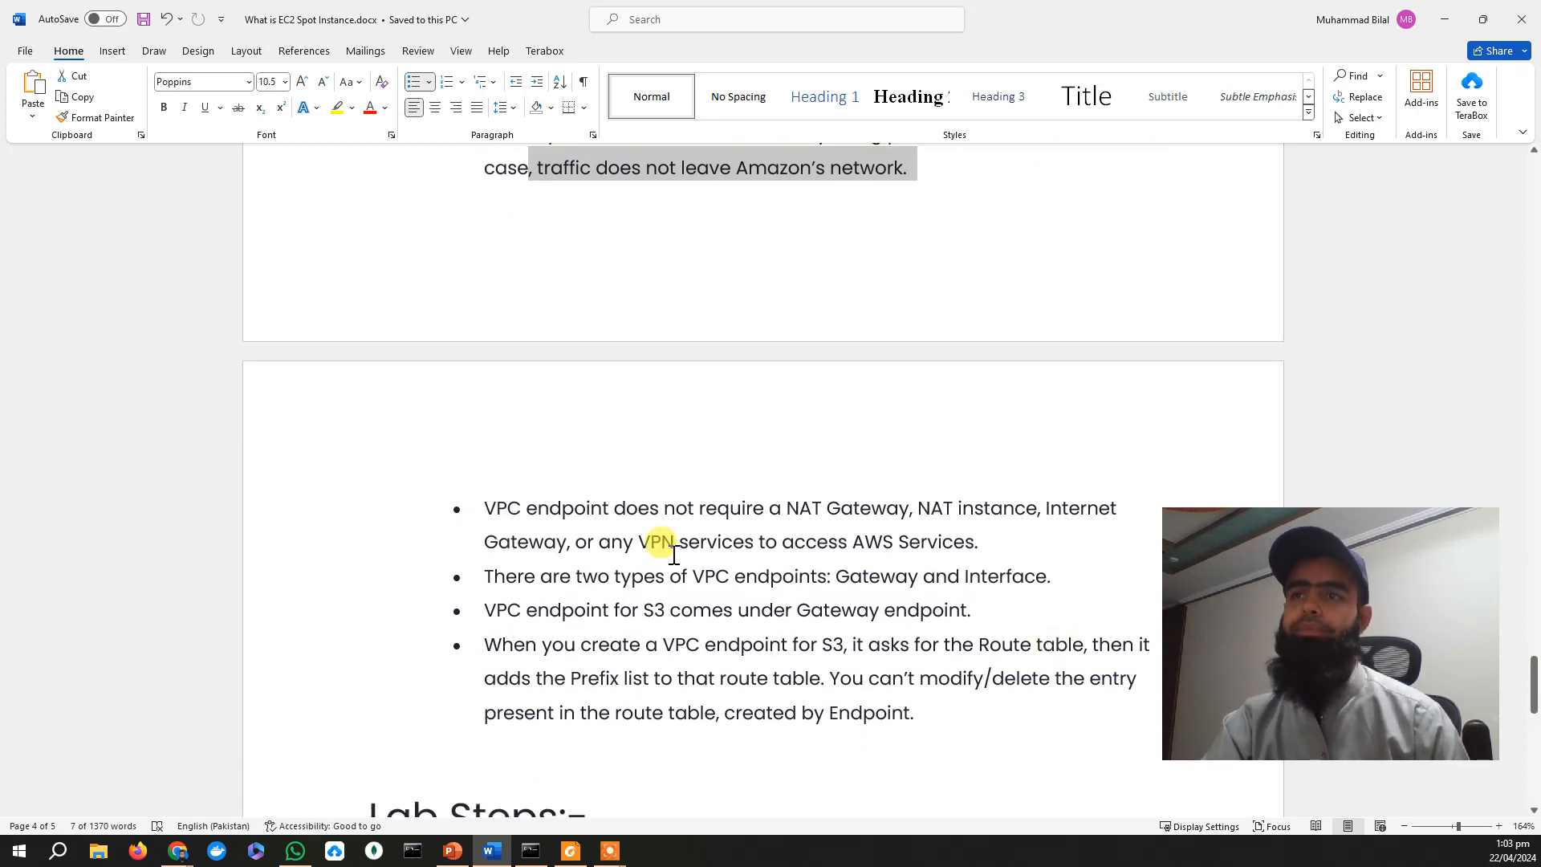
{"action": "left_click_drag", "start_coordinate": [487, 507], "coordinate": [987, 549]}
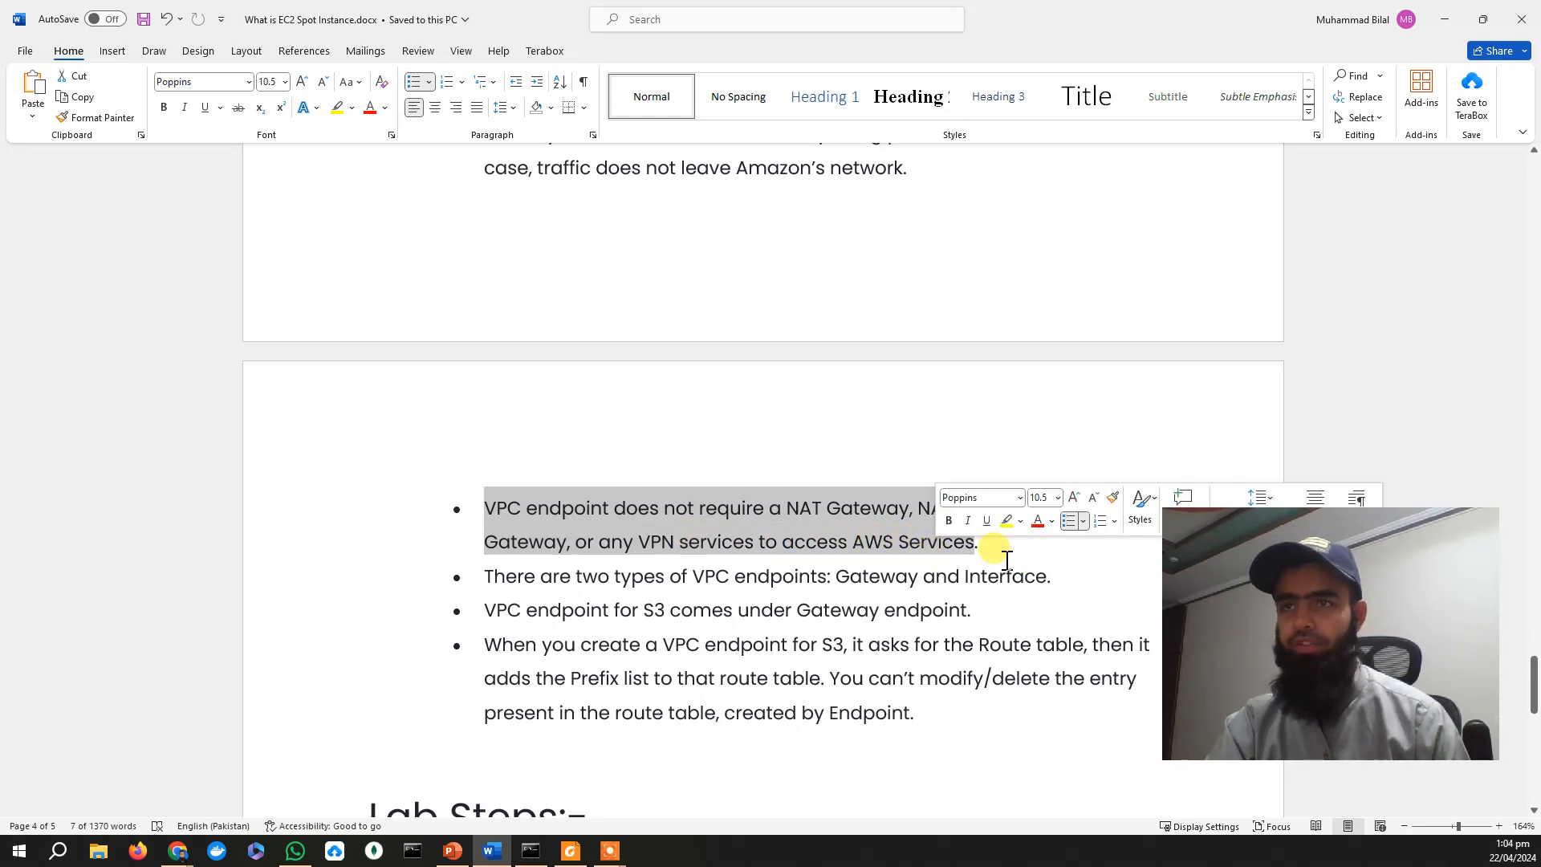
{"action": "left_click_drag", "start_coordinate": [514, 576], "coordinate": [1043, 577]}
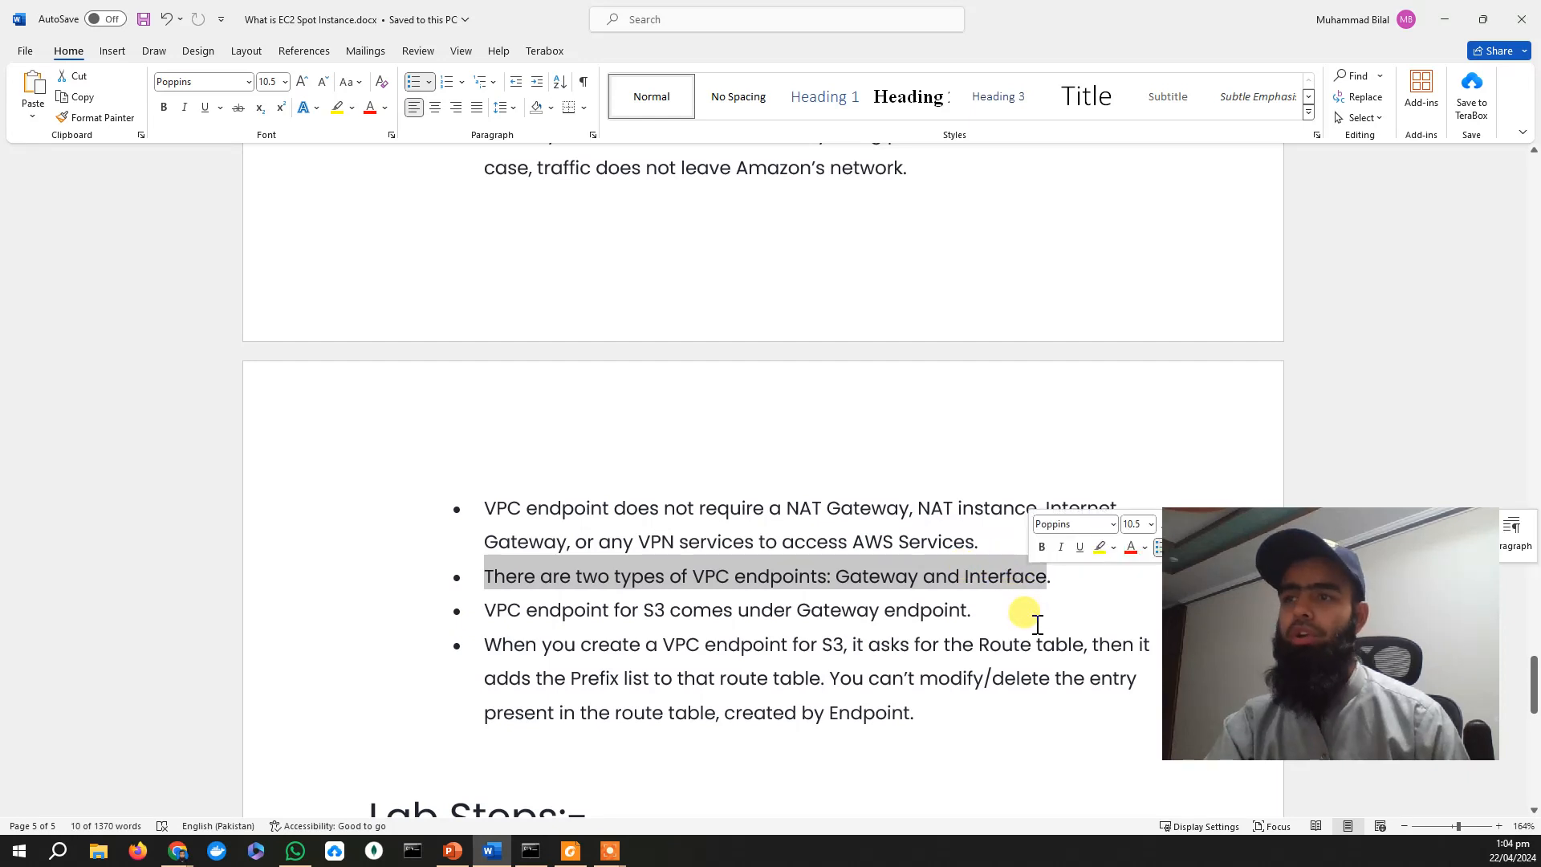
{"action": "left_click_drag", "start_coordinate": [506, 610], "coordinate": [963, 614]}
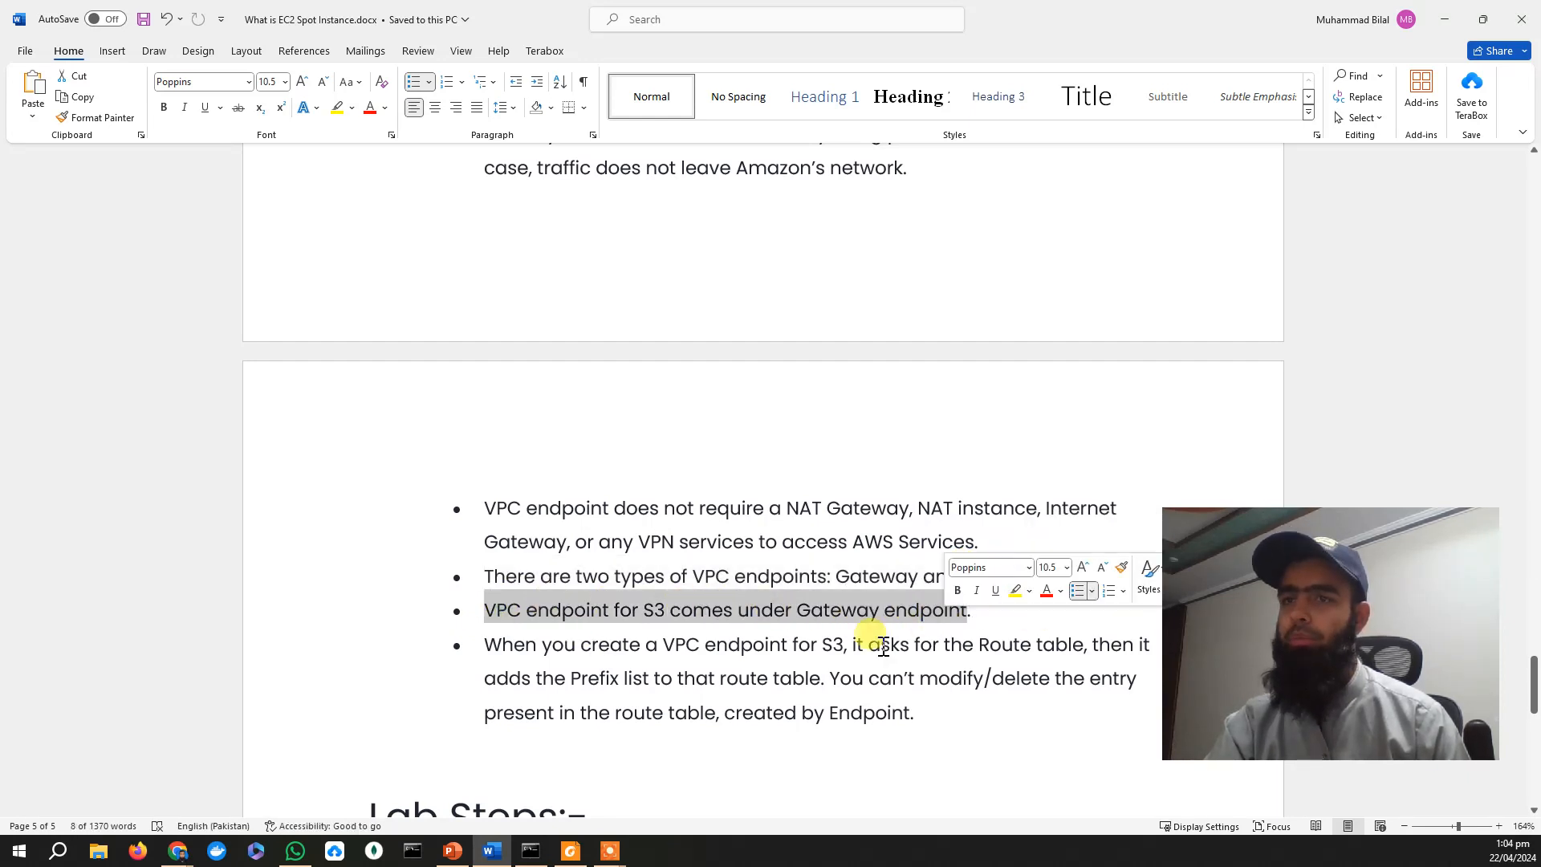
{"action": "left_click_drag", "start_coordinate": [487, 644], "coordinate": [1035, 644]}
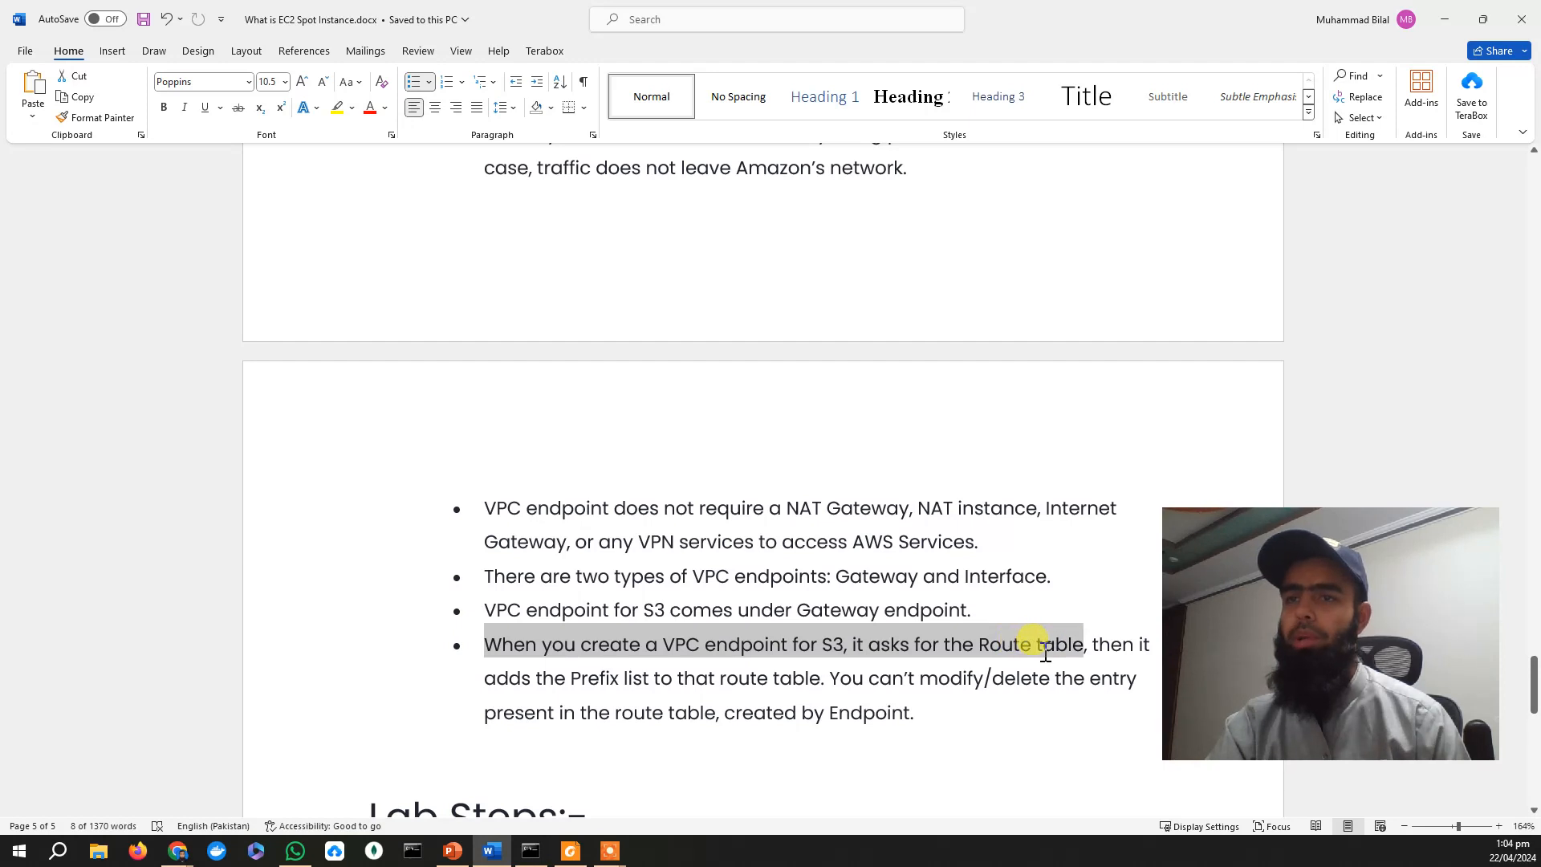
{"action": "left_click_drag", "start_coordinate": [485, 678], "coordinate": [1135, 682]}
{"action": "left_click_drag", "start_coordinate": [488, 712], "coordinate": [915, 725]}
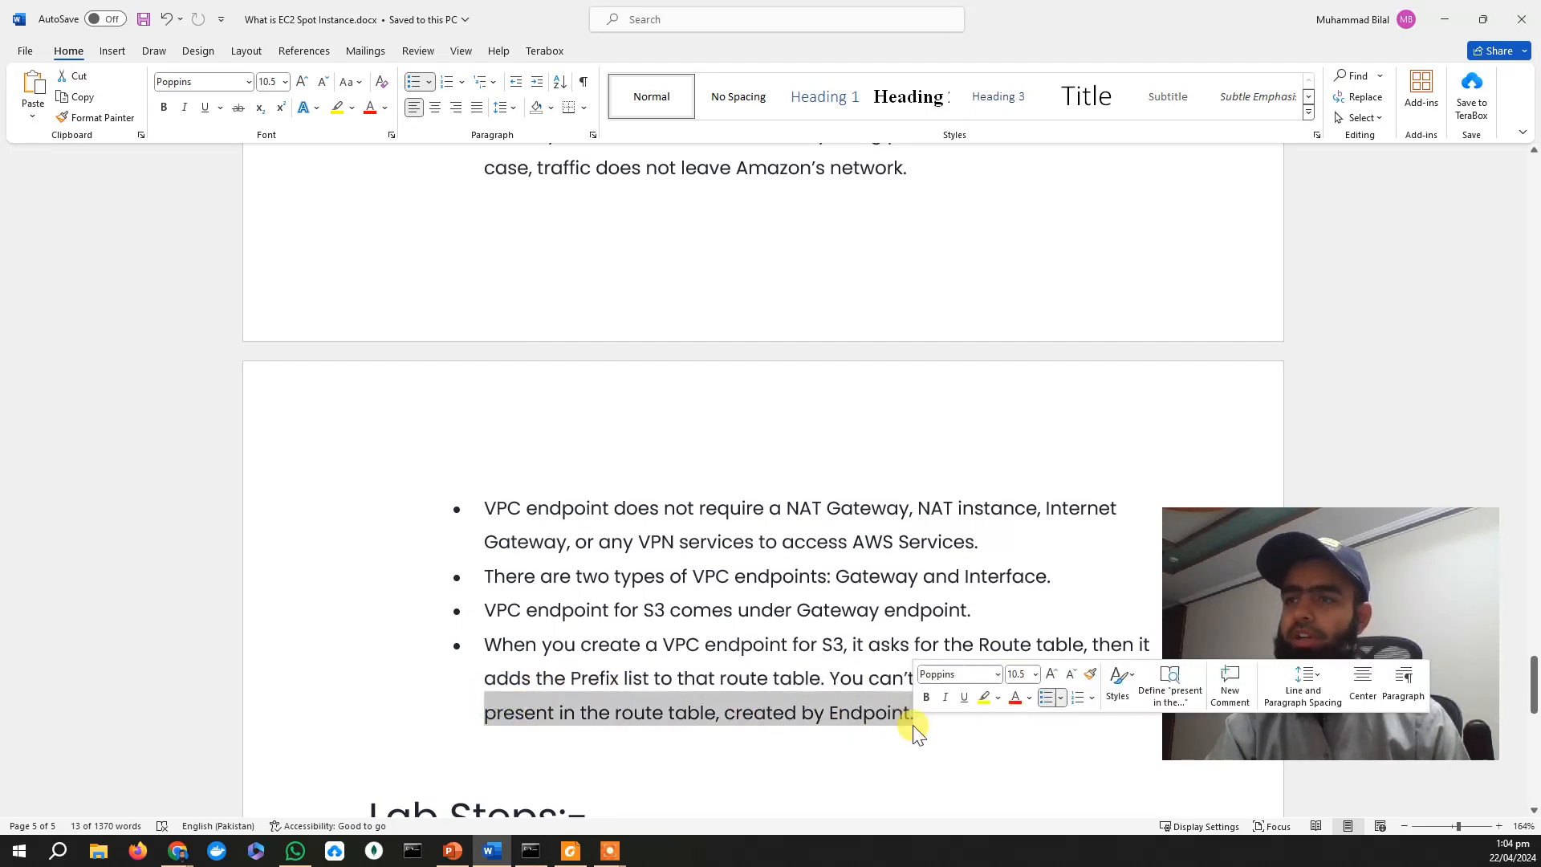
{"action": "left_click", "coordinate": [959, 736]}
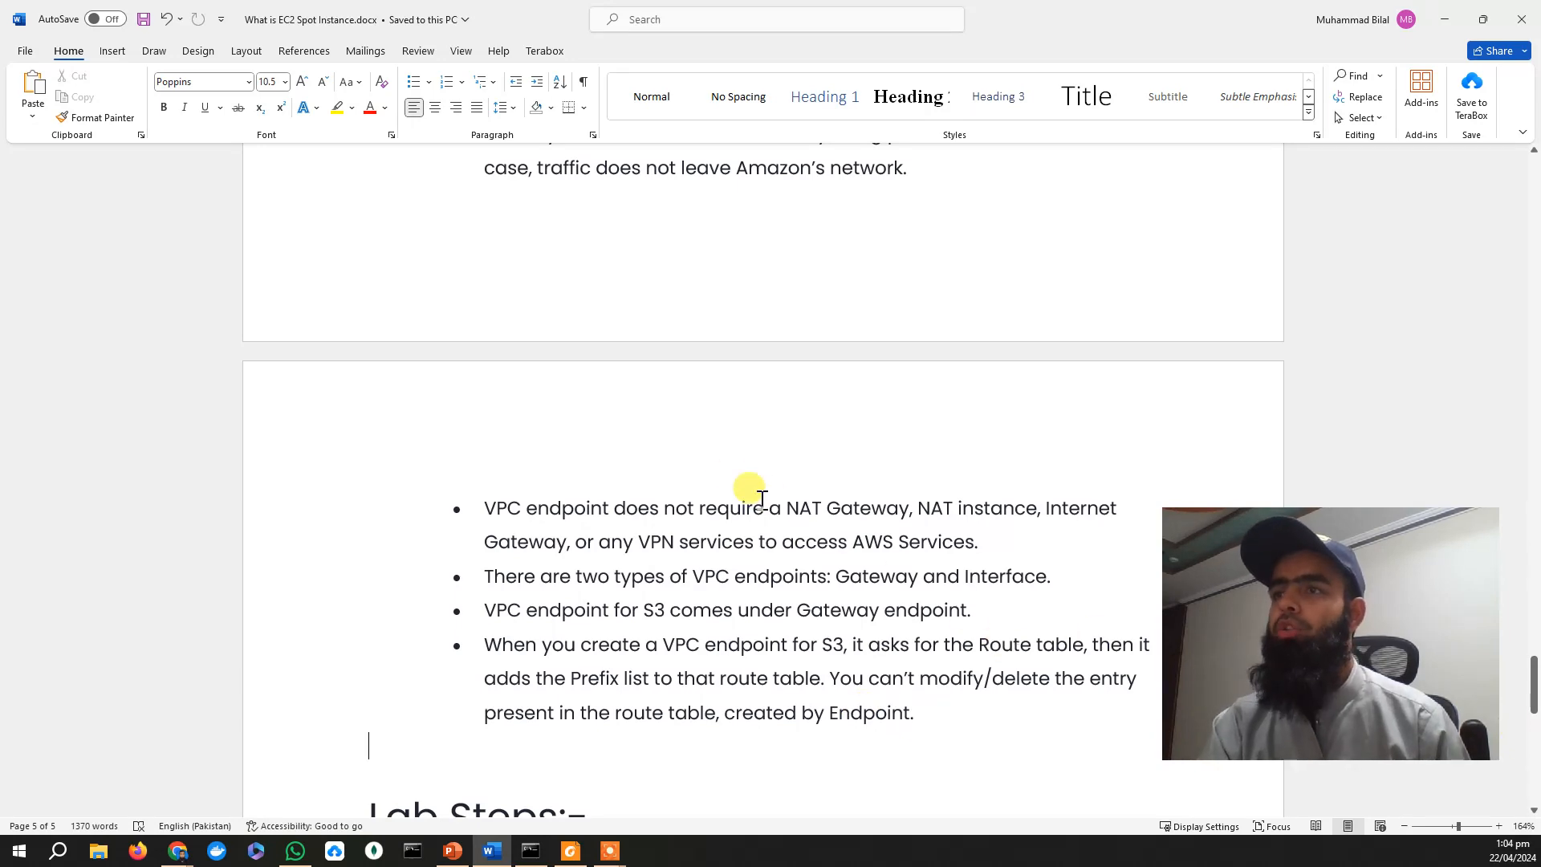
Review the Lab Steps list and highlight its first item, Create a VPC.
{"action": "scroll", "coordinate": [1534, 699], "scroll_direction": "down", "scroll_amount": 1}
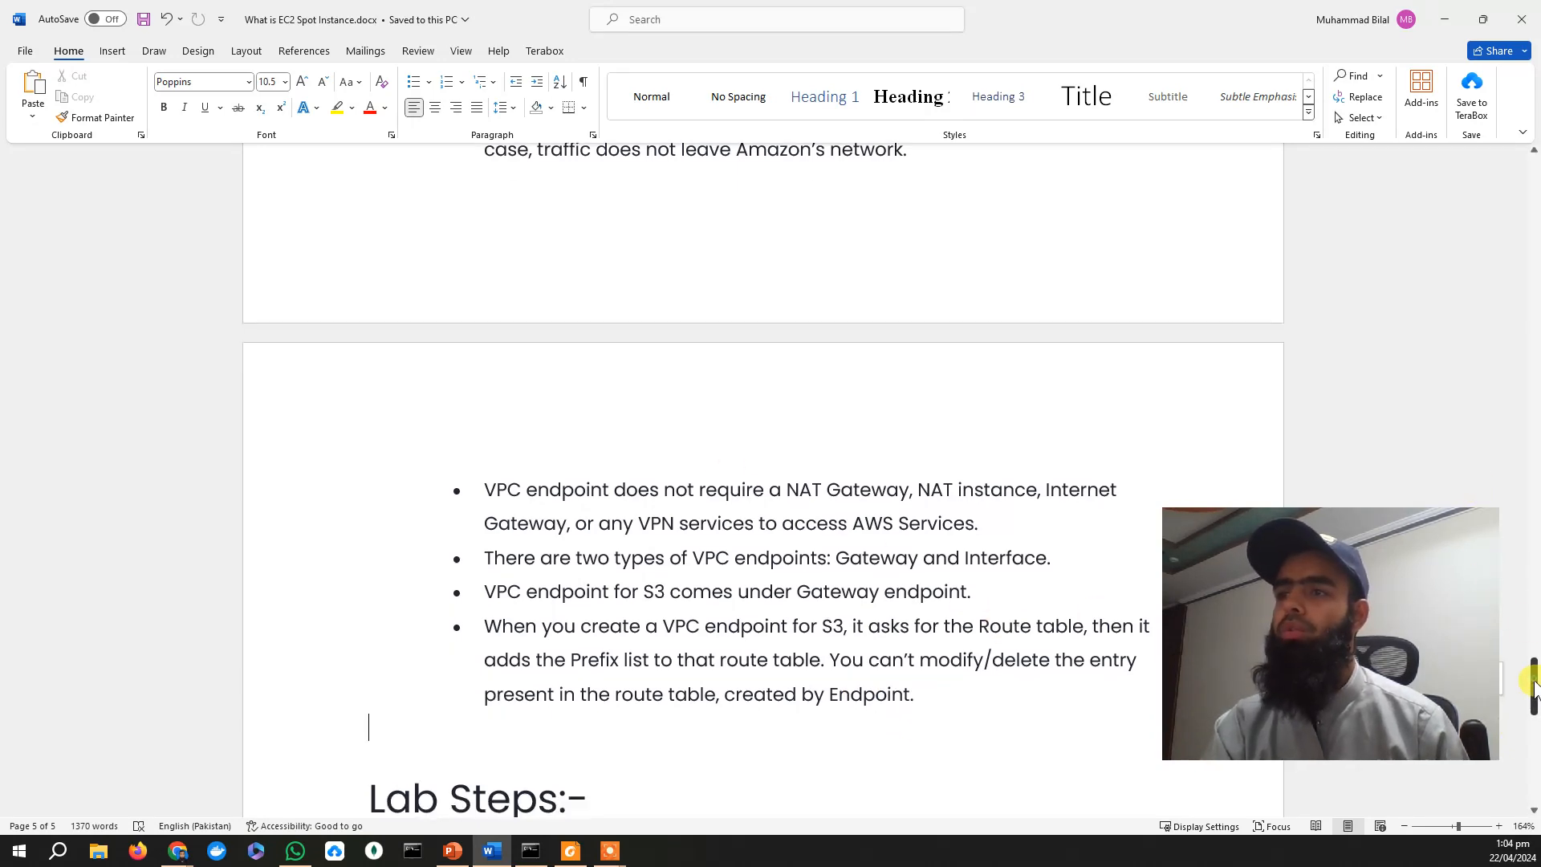
{"action": "left_click_drag", "start_coordinate": [1534, 689], "coordinate": [1533, 736]}
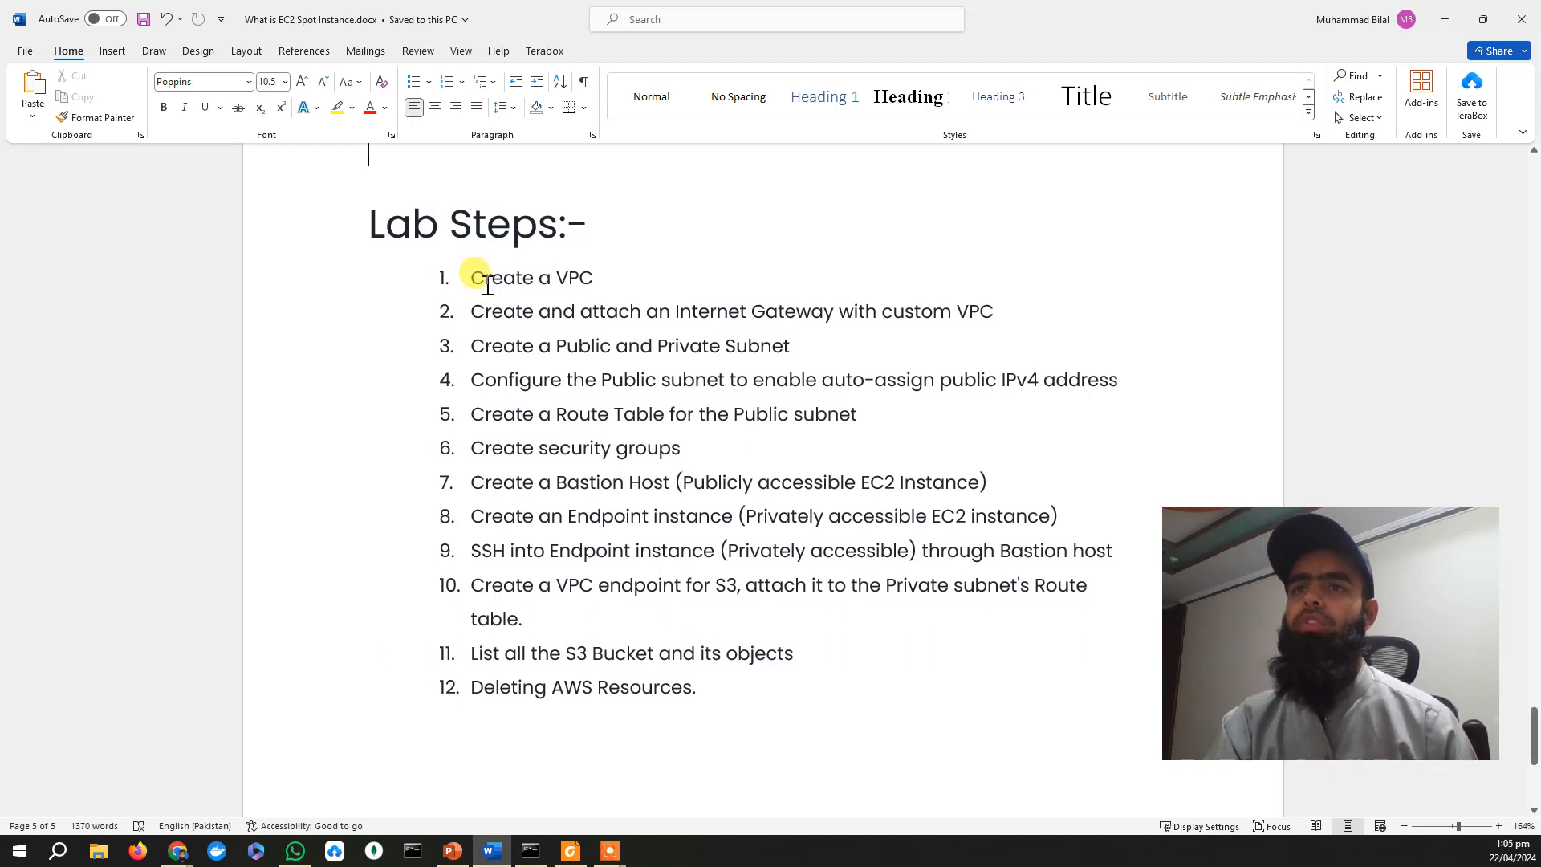
{"action": "left_click_drag", "start_coordinate": [472, 278], "coordinate": [604, 279]}
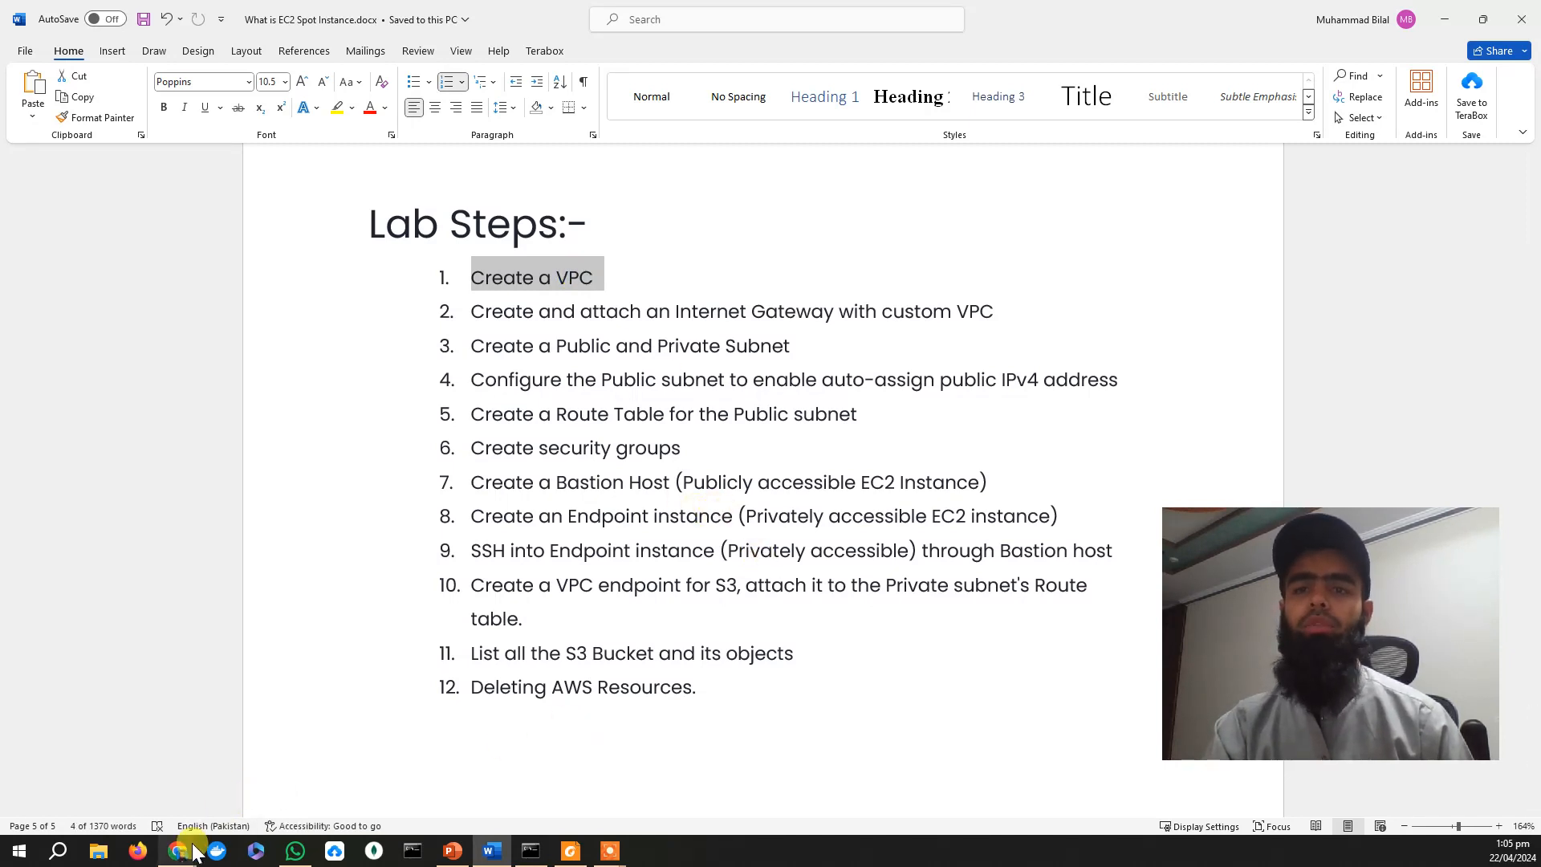
Switch to Chrome, duplicate the EC2 console tab, and return to the original EC2 tab.
{"action": "mouse_move", "coordinate": [195, 852]}
{"action": "left_click", "coordinate": [262, 788]}
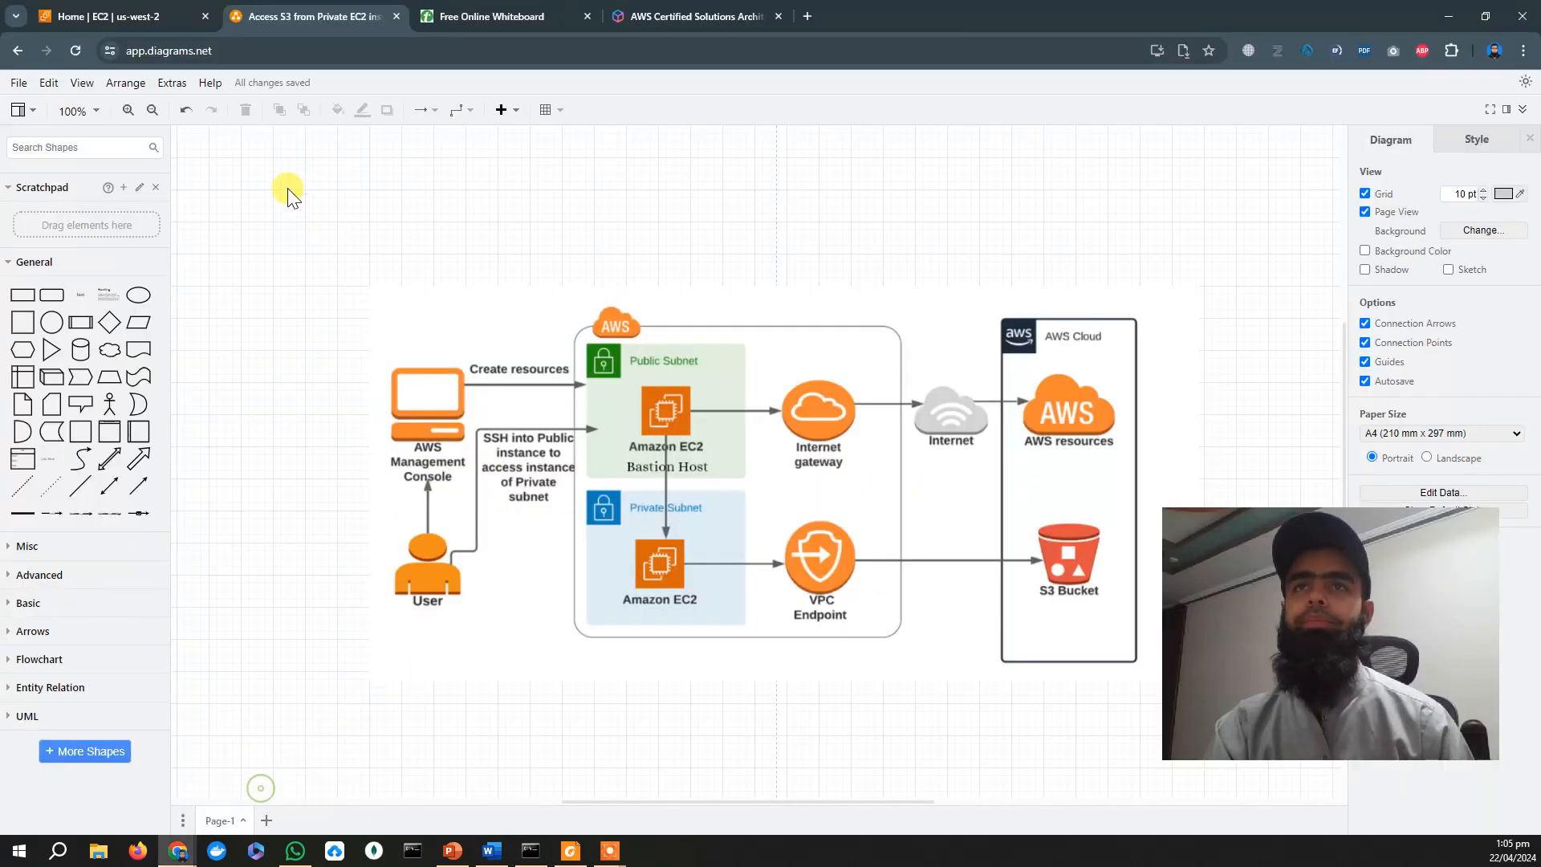
{"action": "left_click", "coordinate": [108, 16]}
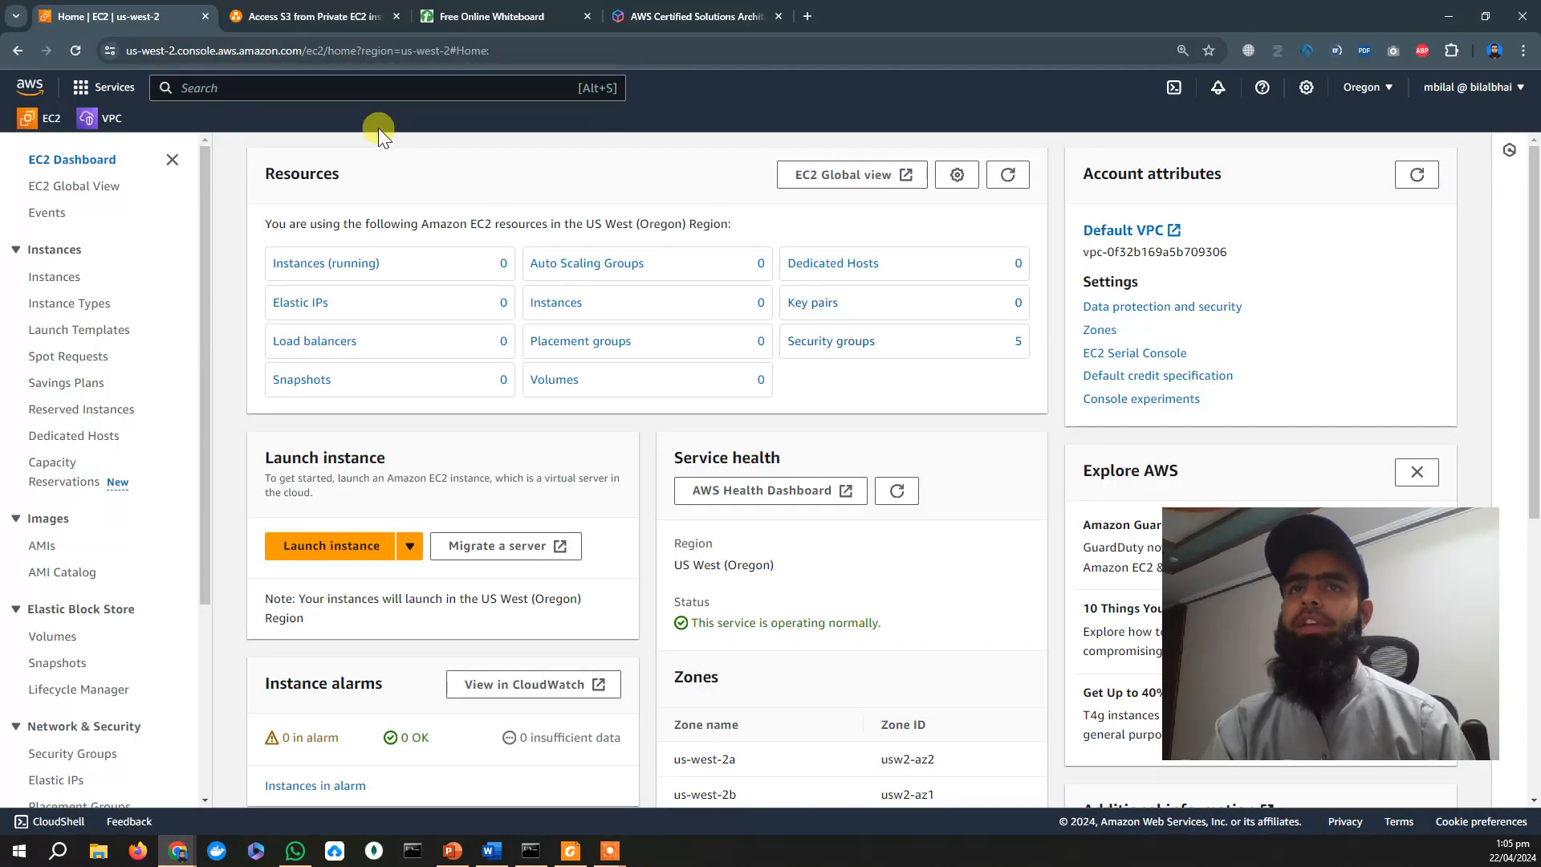
{"action": "right_click", "coordinate": [131, 19]}
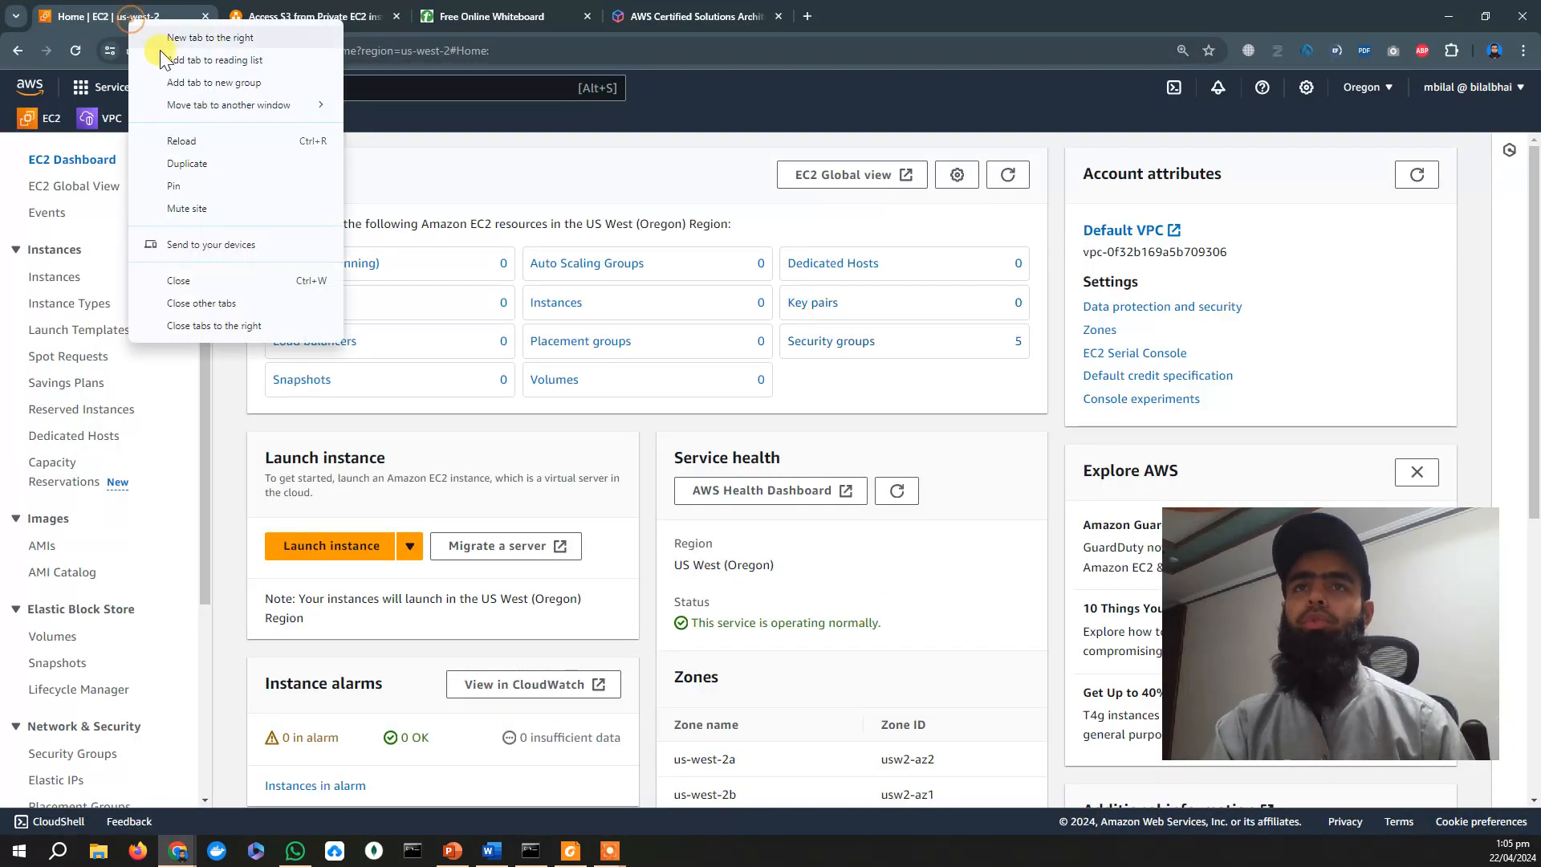
{"action": "left_click", "coordinate": [206, 166]}
{"action": "left_click", "coordinate": [124, 19]}
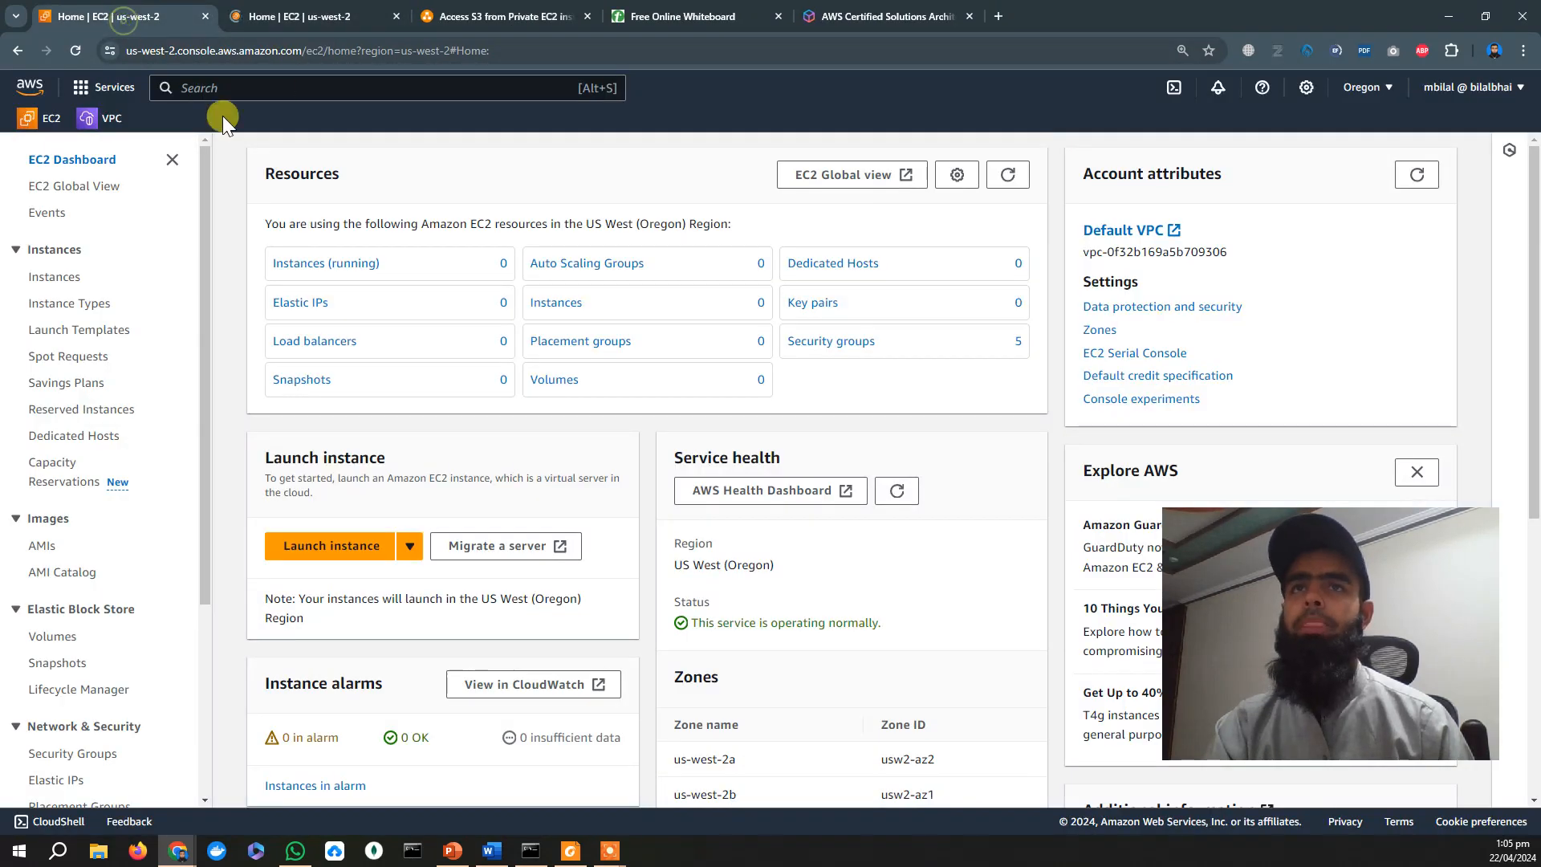
Start creating a VPC from the VPC console with the VPC only option and name it MyVPC.
{"action": "left_click", "coordinate": [124, 127]}
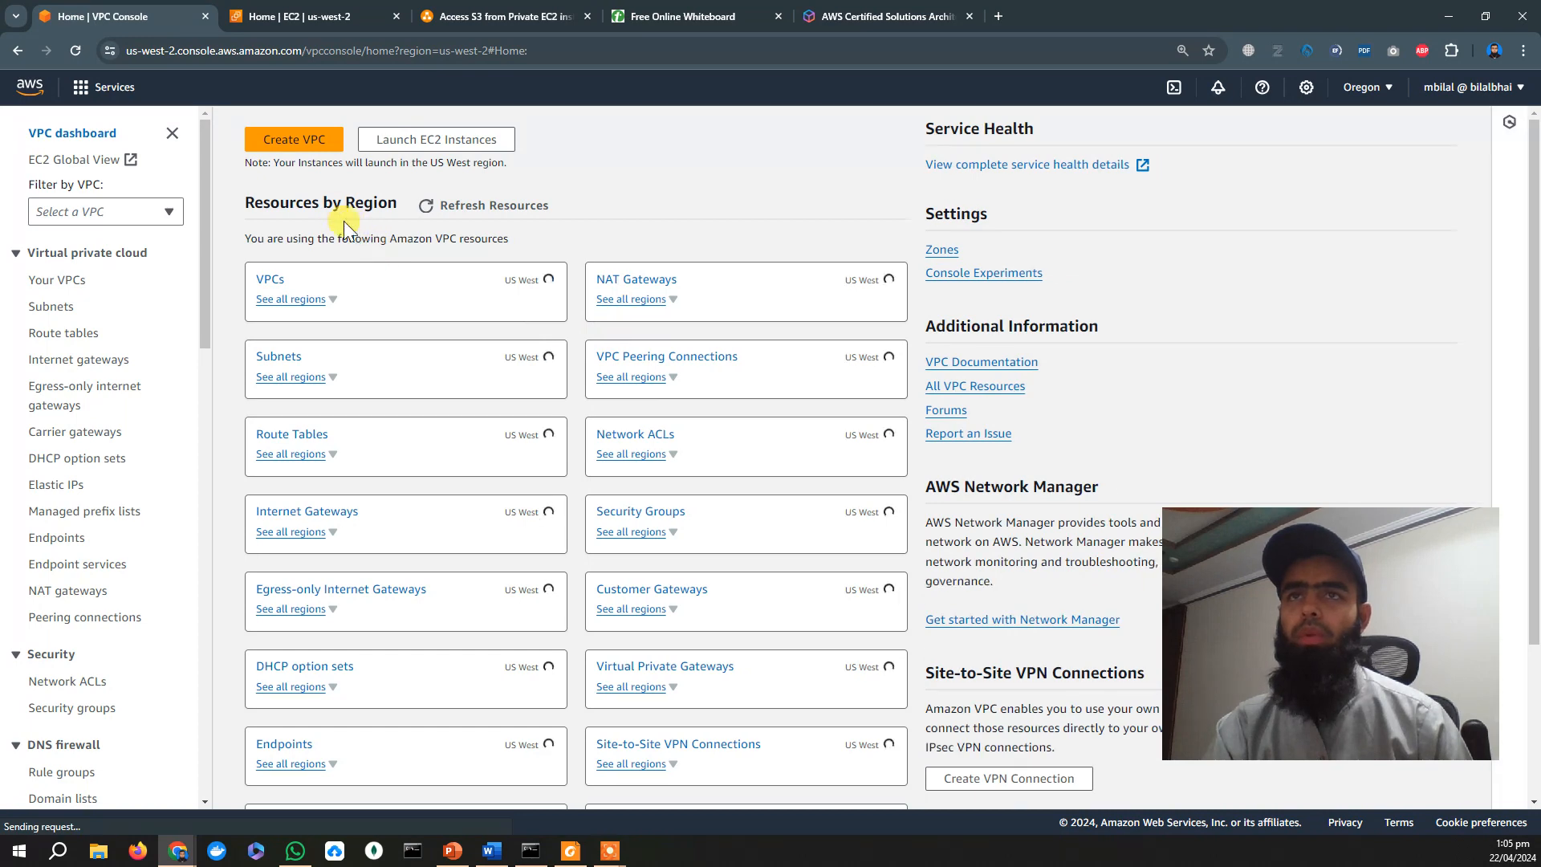
{"action": "left_click", "coordinate": [290, 167]}
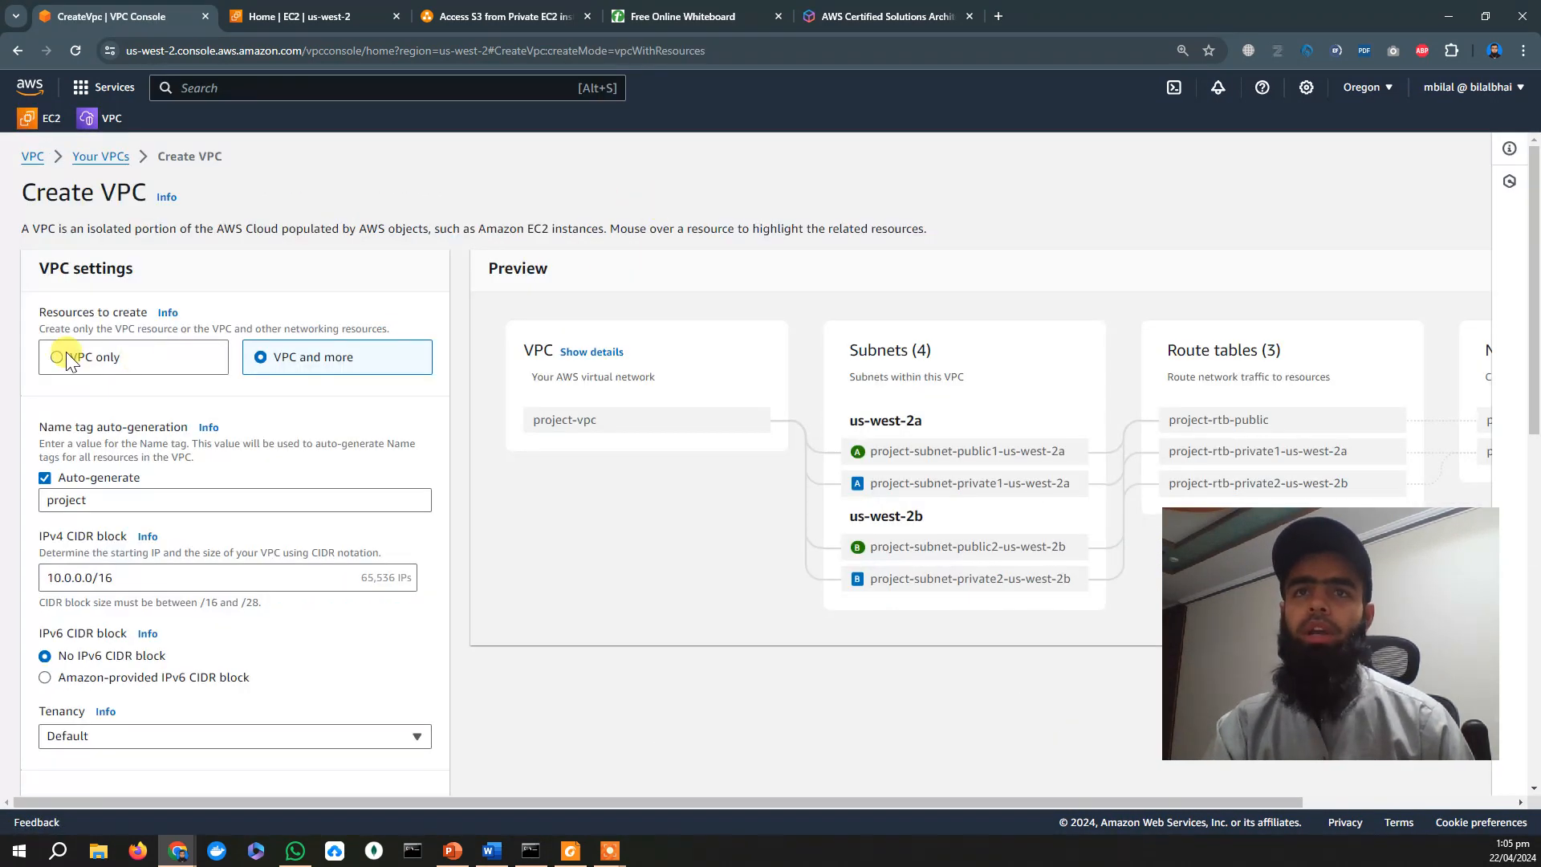
{"action": "left_click", "coordinate": [58, 358]}
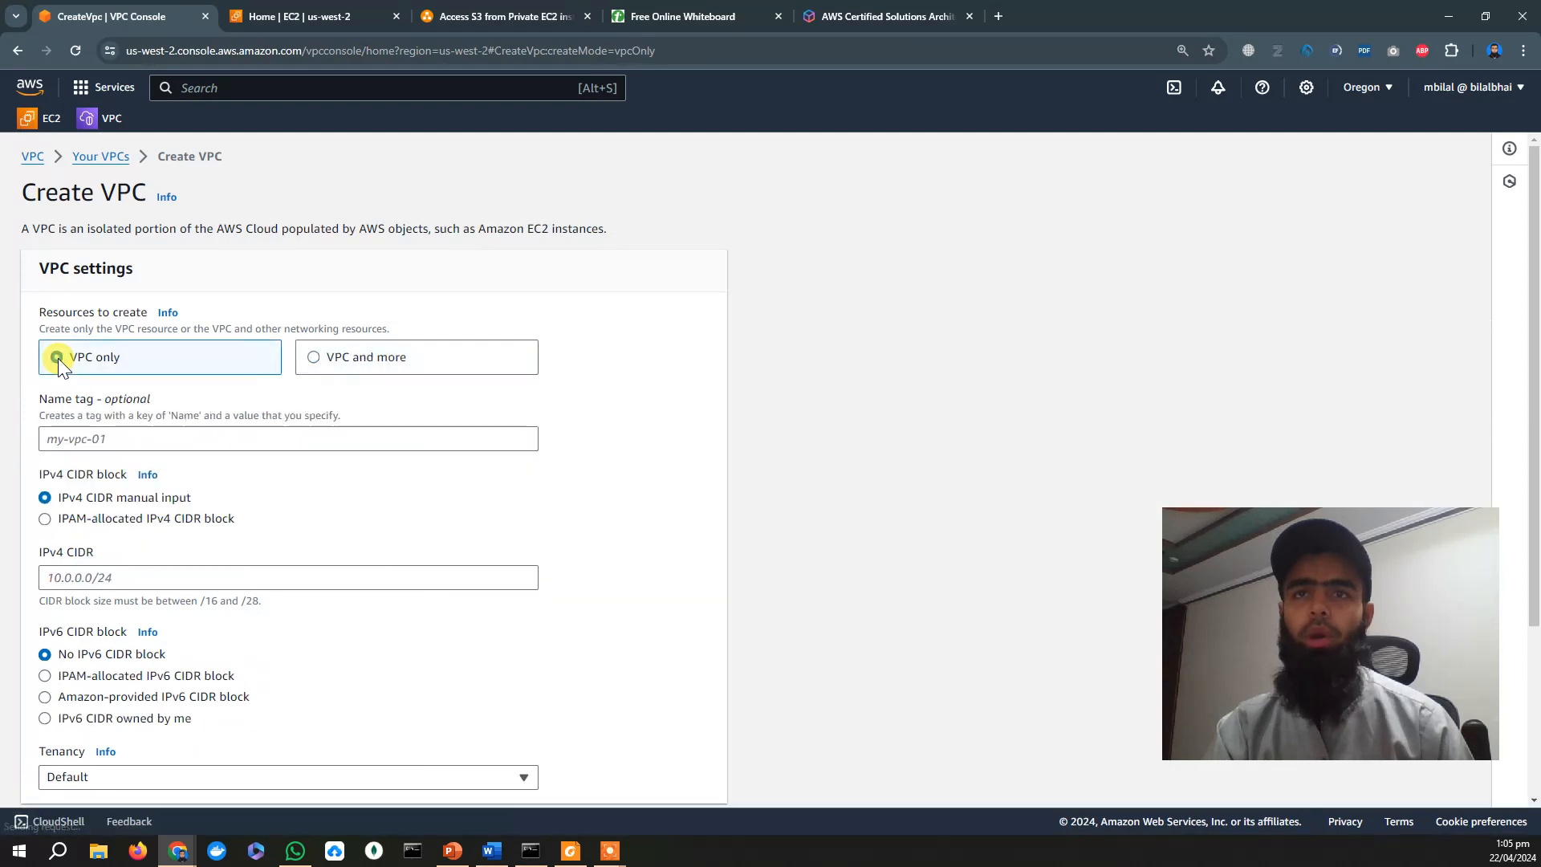
{"action": "left_click", "coordinate": [195, 440]}
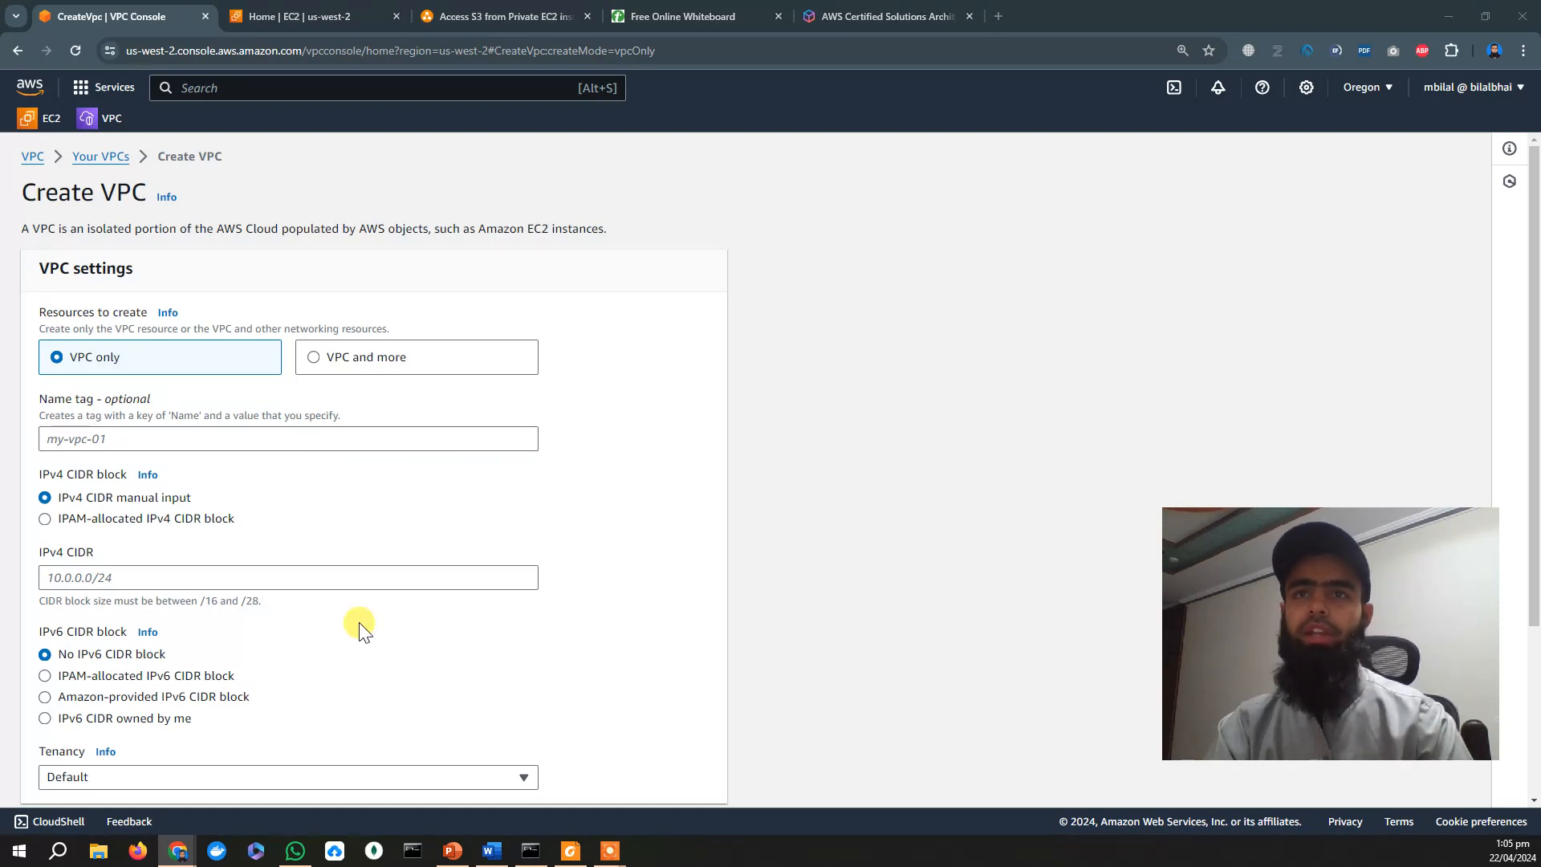
{"action": "left_click", "coordinate": [152, 438]}
{"action": "type", "text": "MyVPC"}
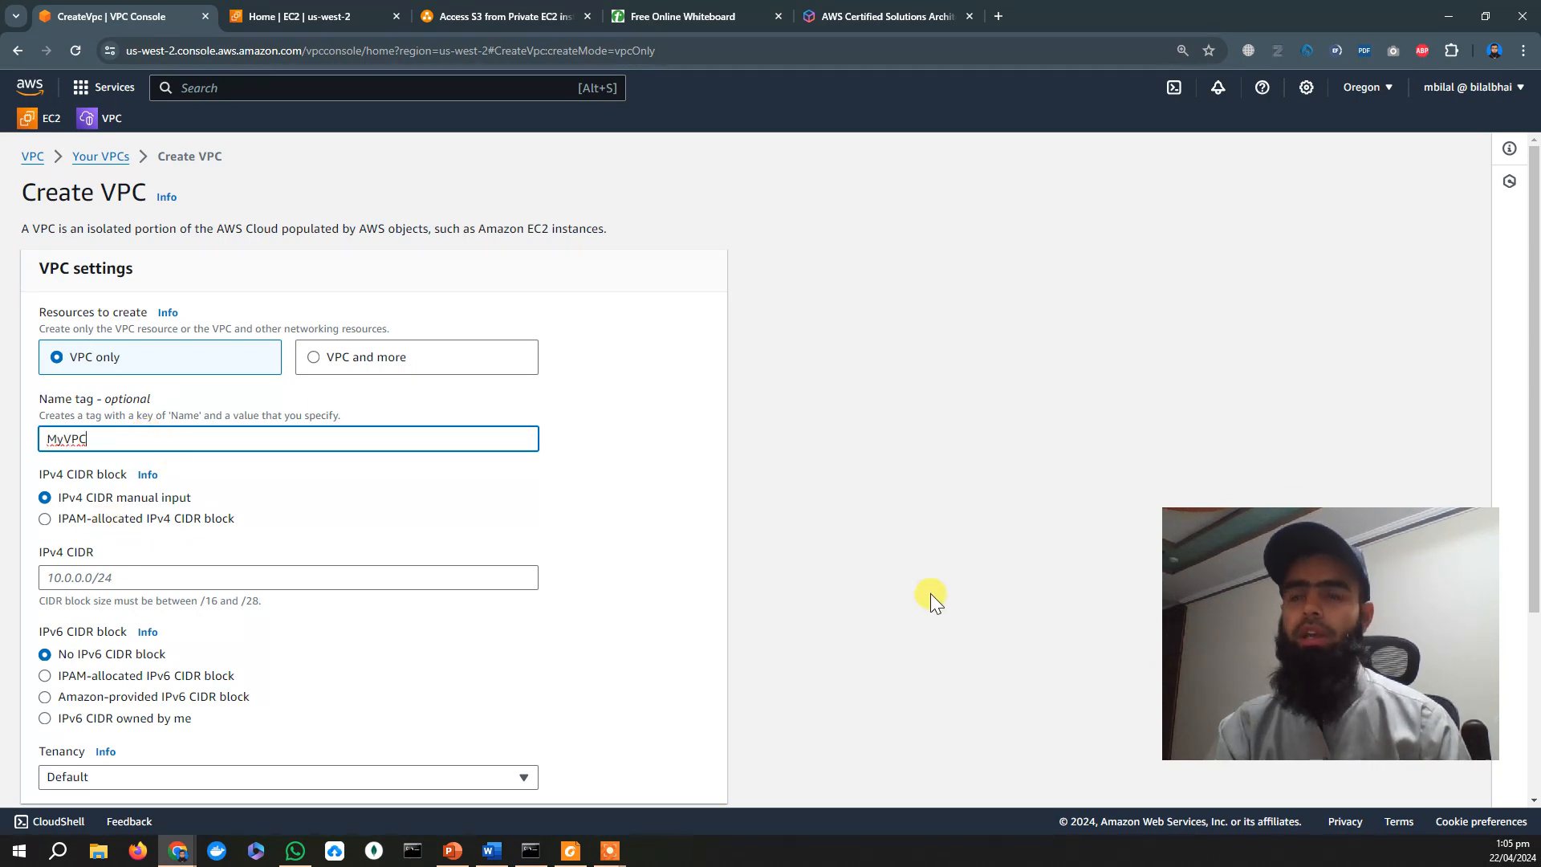
{"action": "scroll", "coordinate": [481, 498], "scroll_direction": "down", "scroll_amount": 3}
{"action": "left_click", "coordinate": [87, 316]}
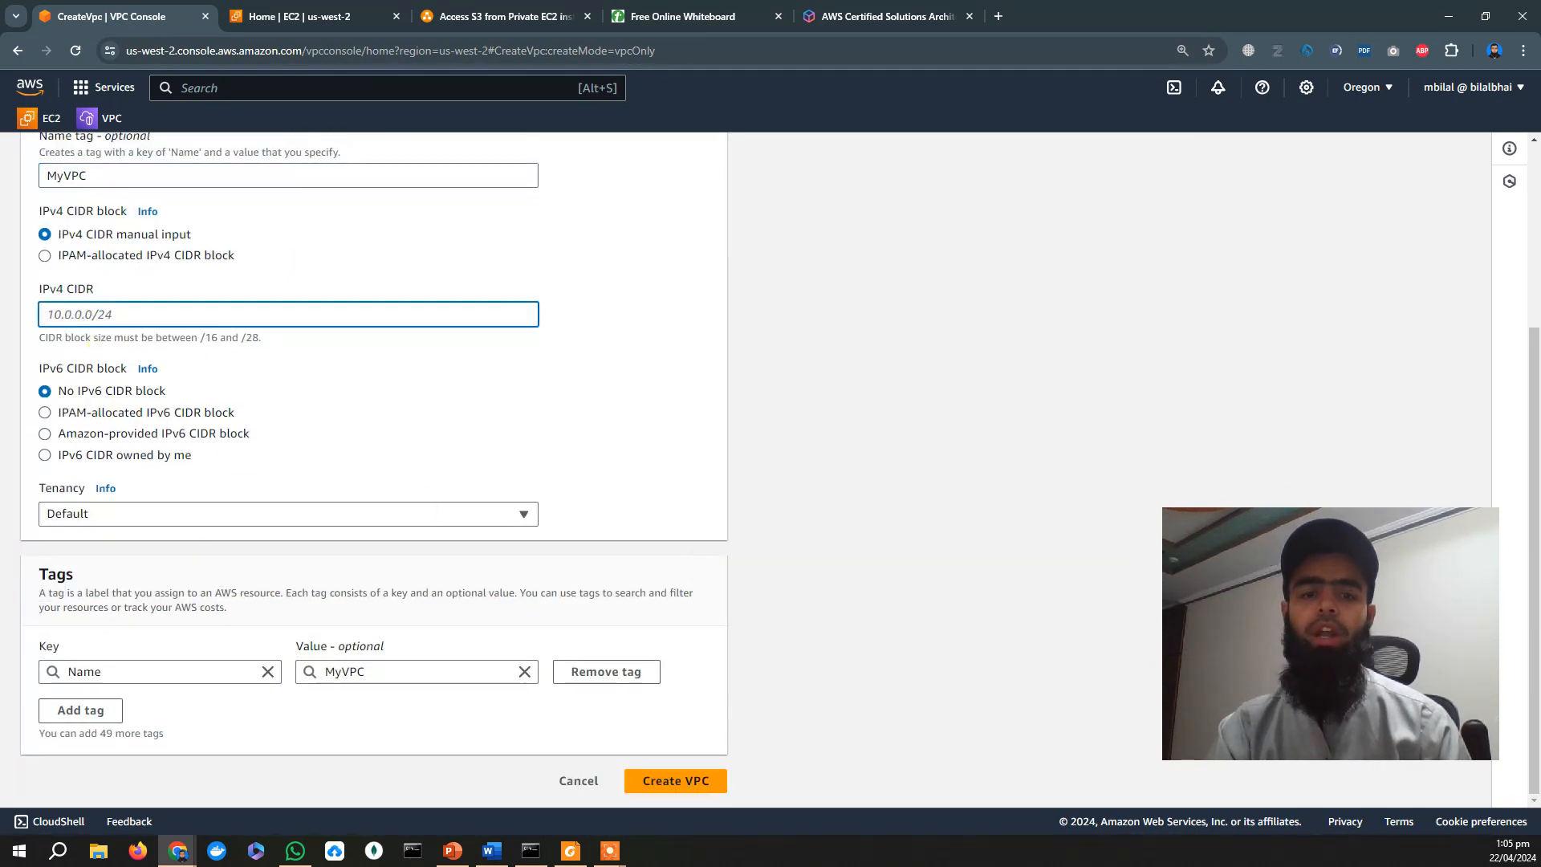
{"action": "key", "text": "alt+Tab"}
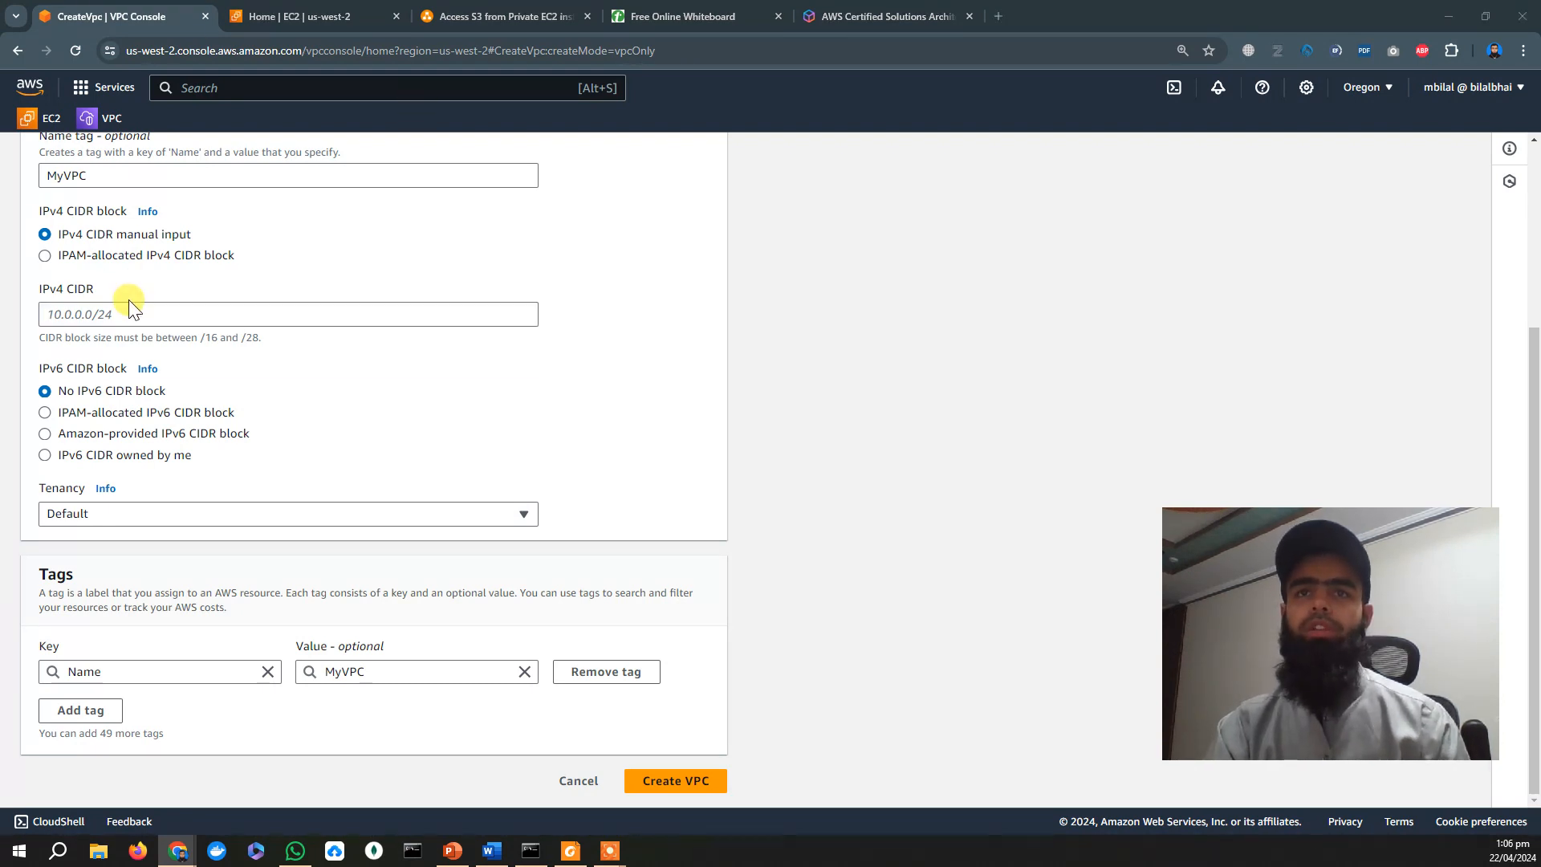
{"action": "left_click", "coordinate": [354, 316]}
{"action": "type", "text": "MyVPC"}
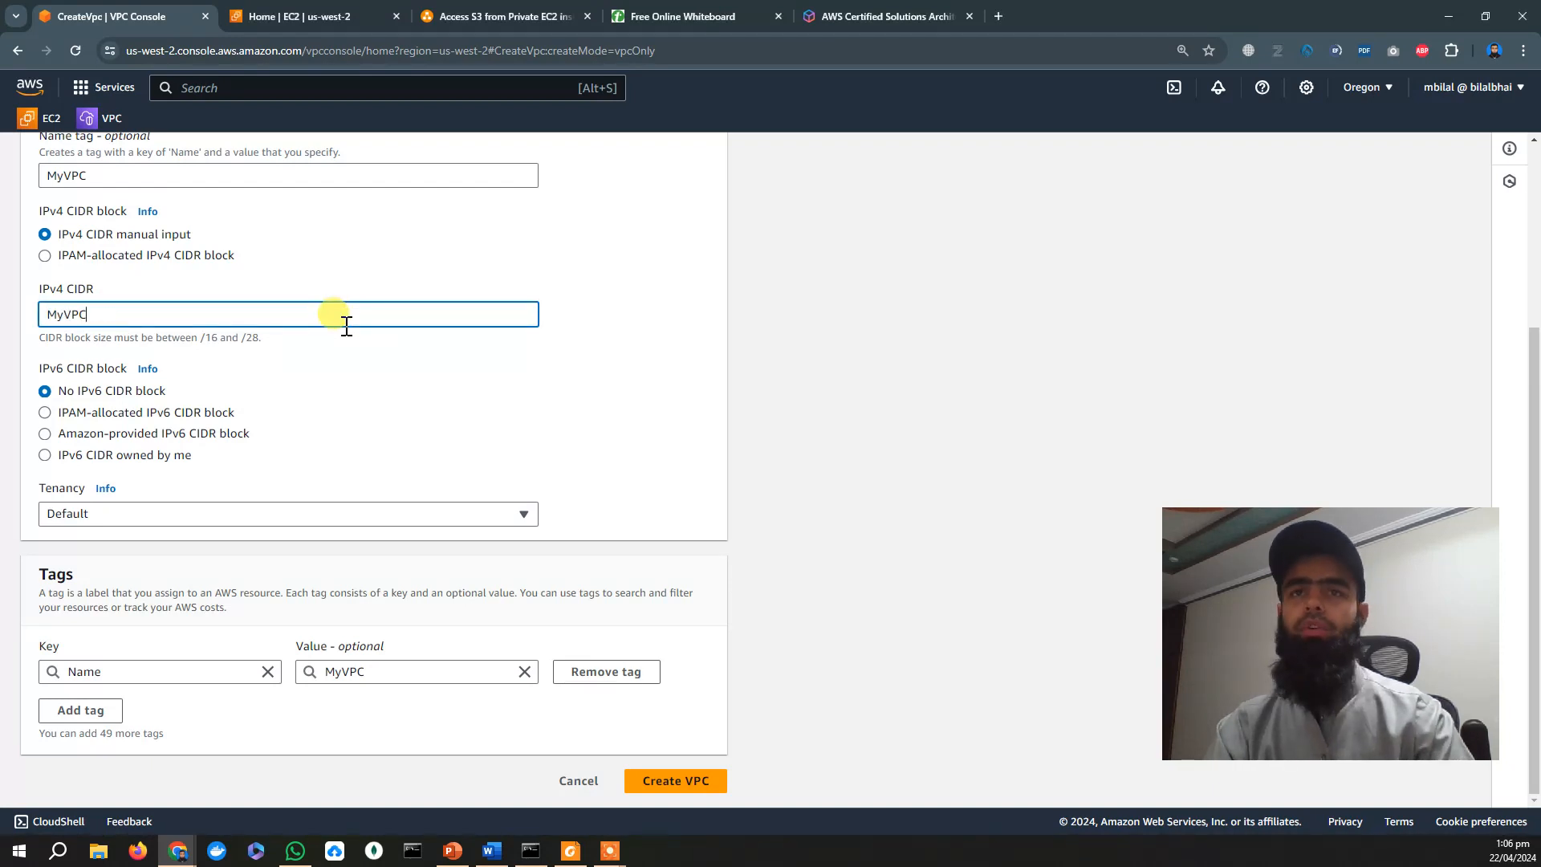
{"action": "key", "text": "BackSpace"}
{"action": "key", "text": "BackSpace"}
{"action": "key", "text": "BackSpace"}
{"action": "key", "text": "BackSpace"}
{"action": "key", "text": "BackSpace"}
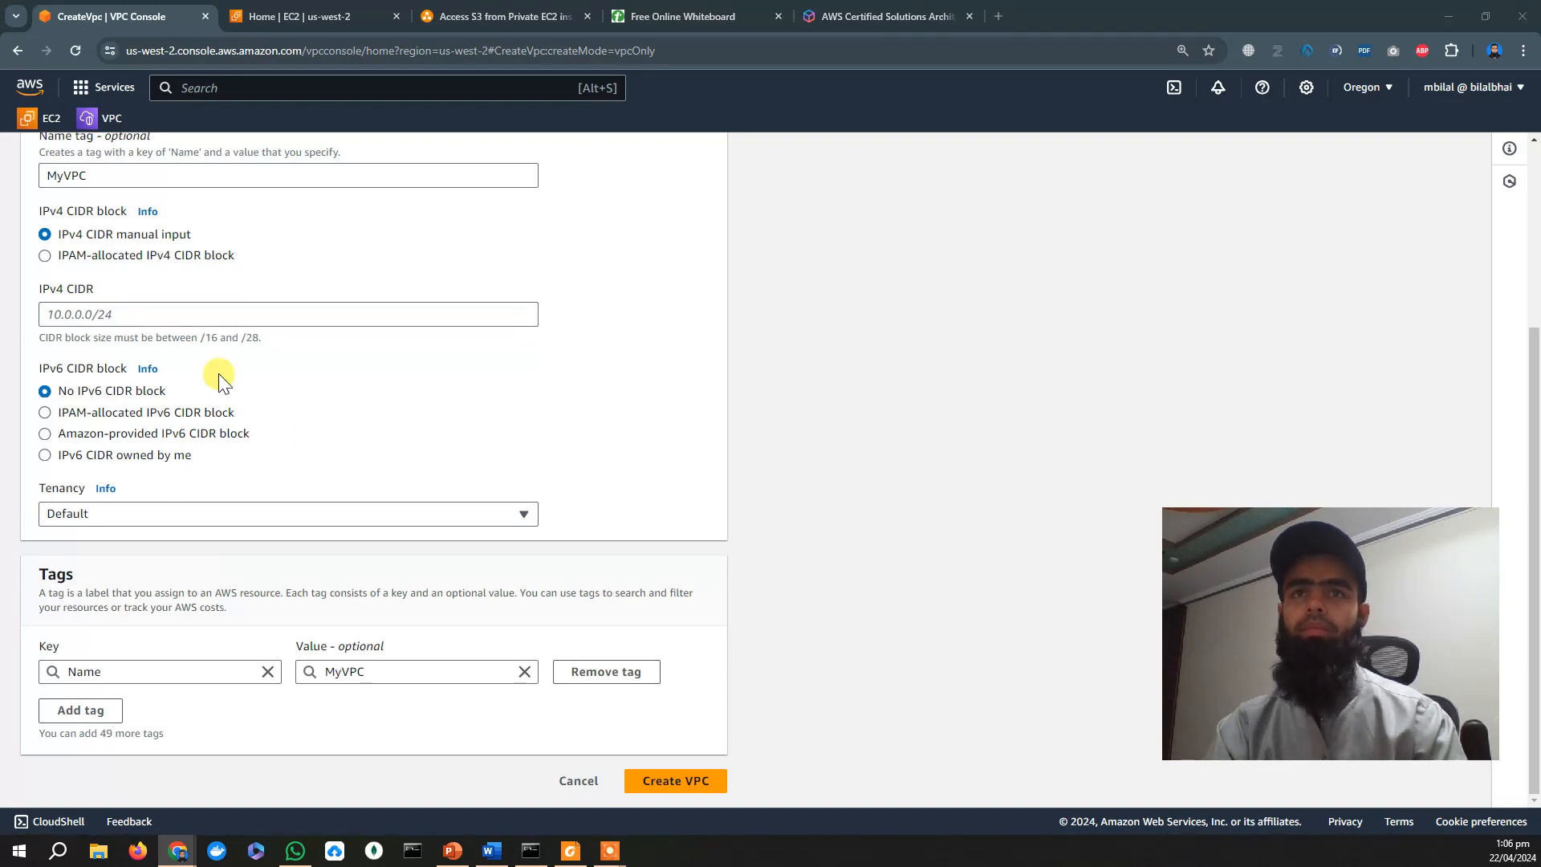
Set the VPC's IPv4 CIDR to 192.168.0.0/26 and create the VPC.
{"action": "left_click", "coordinate": [150, 315]}
{"action": "type", "text": "192.168.0.0/26"}
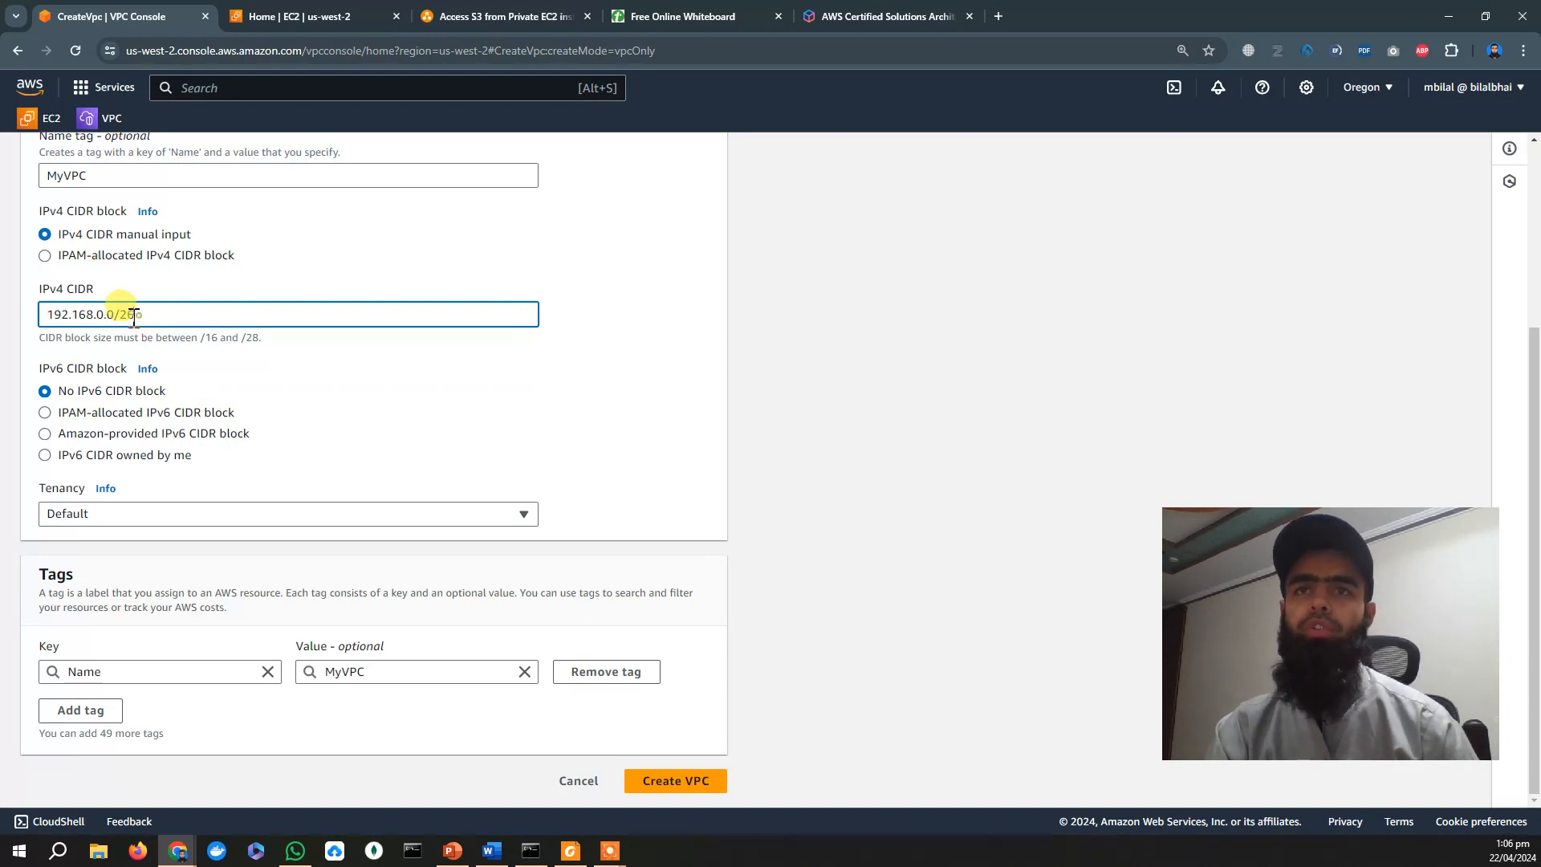
{"action": "left_click_drag", "start_coordinate": [138, 315], "coordinate": [35, 311]}
{"action": "left_click", "coordinate": [598, 420]}
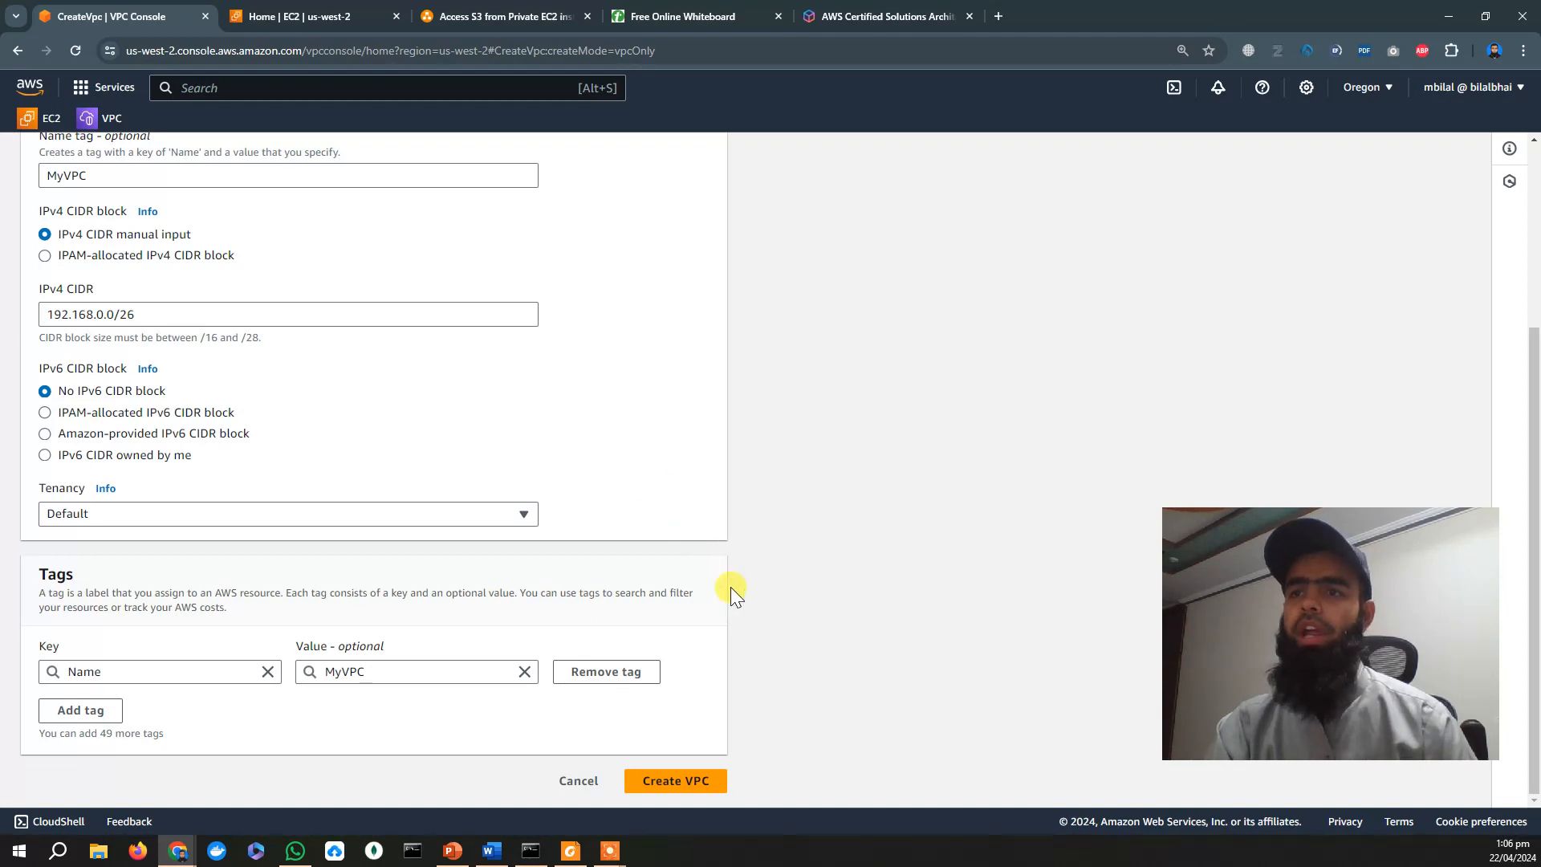
{"action": "left_click", "coordinate": [679, 783]}
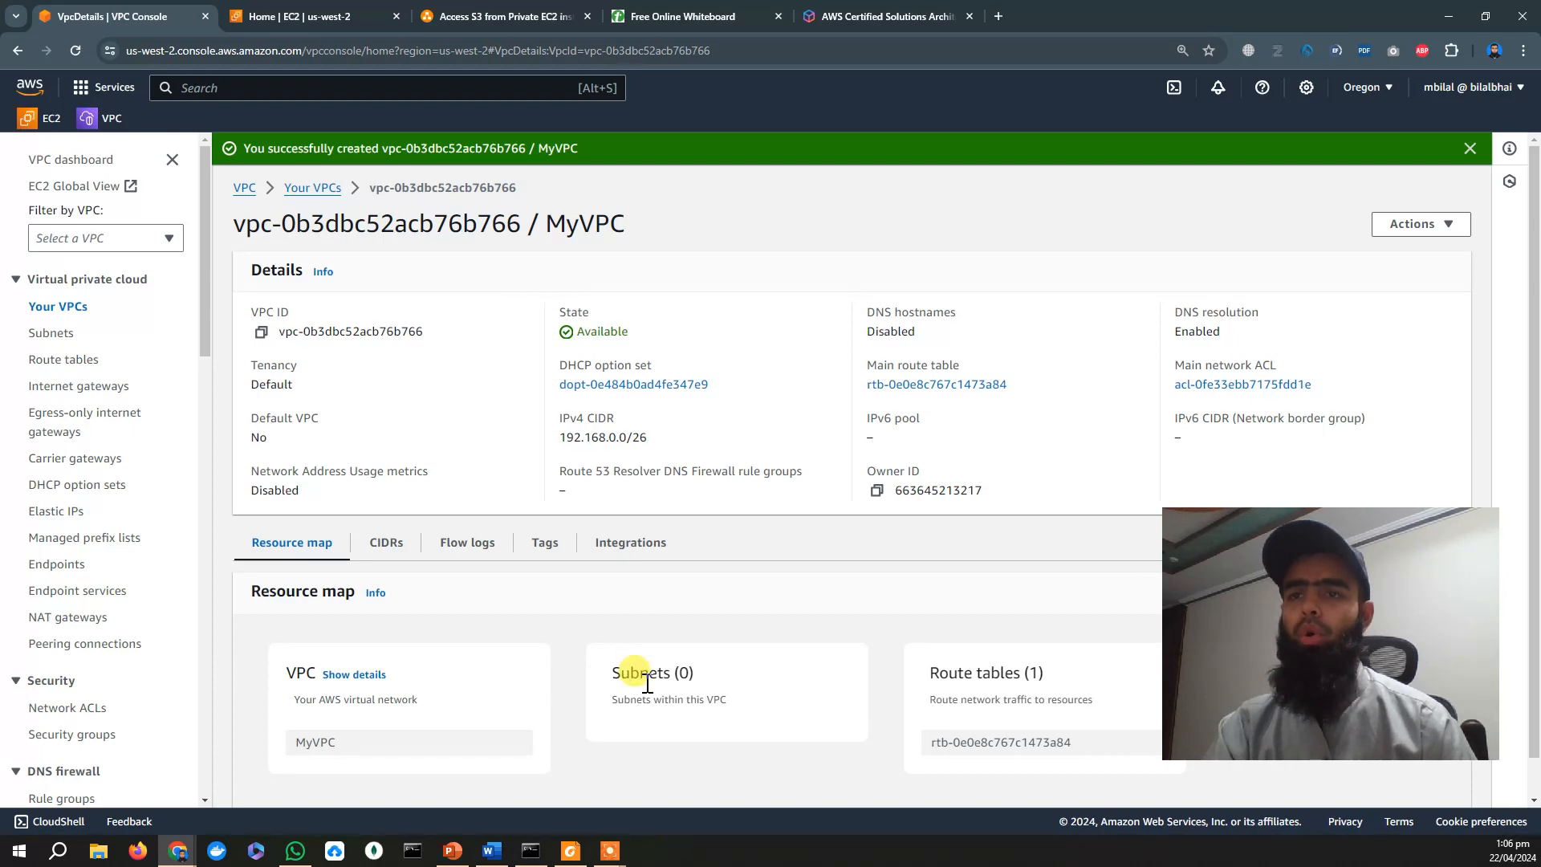
Check the Lab Steps list in the Word document for the task after creating the VPC.
{"action": "mouse_move", "coordinate": [504, 861]}
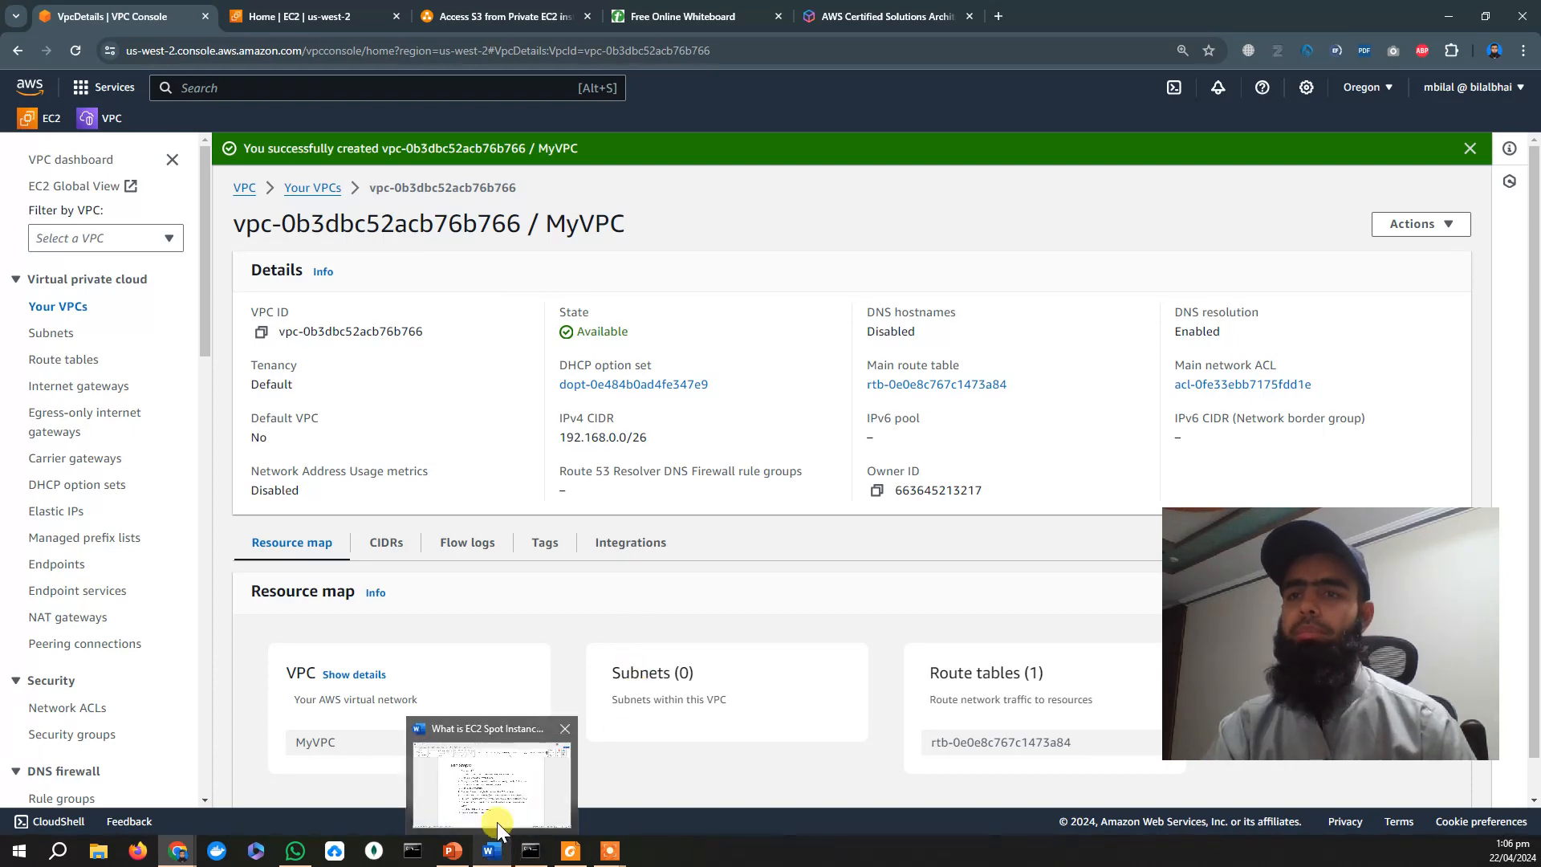
{"action": "left_click", "coordinate": [498, 822]}
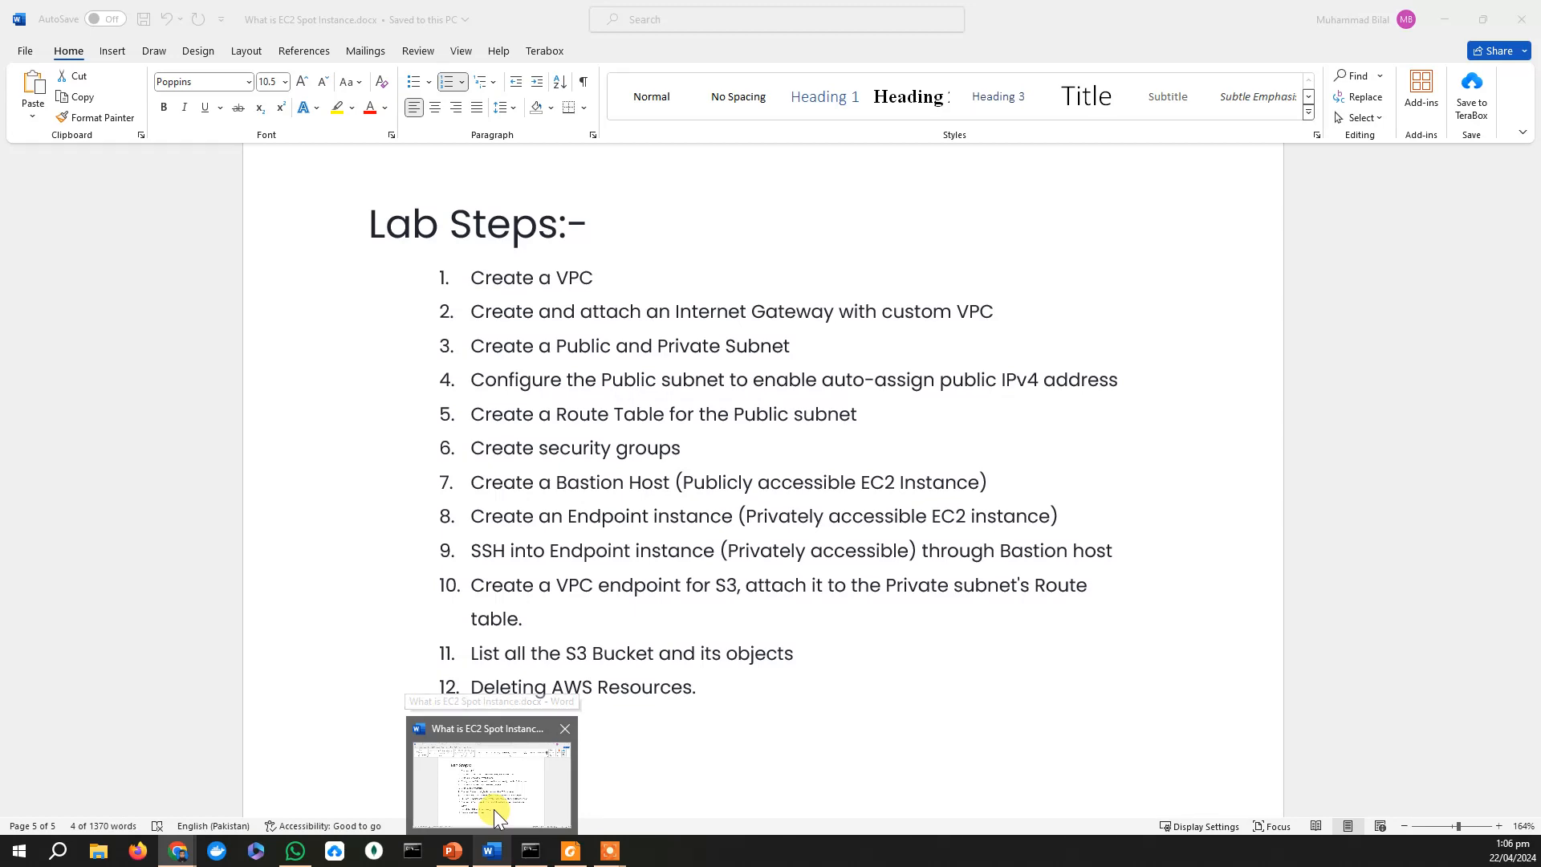
{"action": "left_click", "coordinate": [493, 809]}
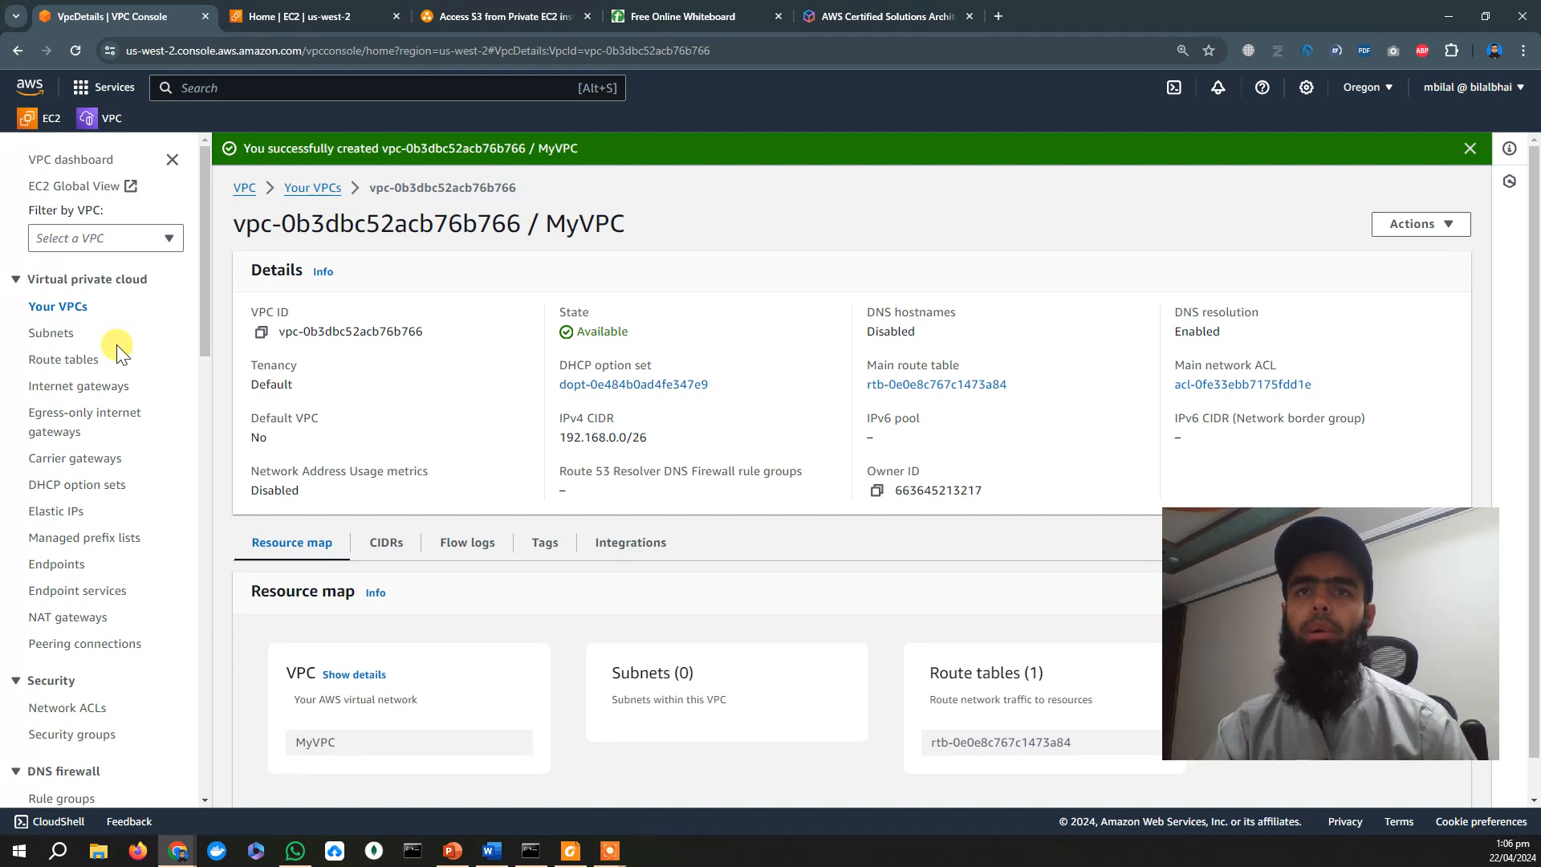
Create an internet gateway named MyInternetGateway1.
{"action": "left_click", "coordinate": [72, 386]}
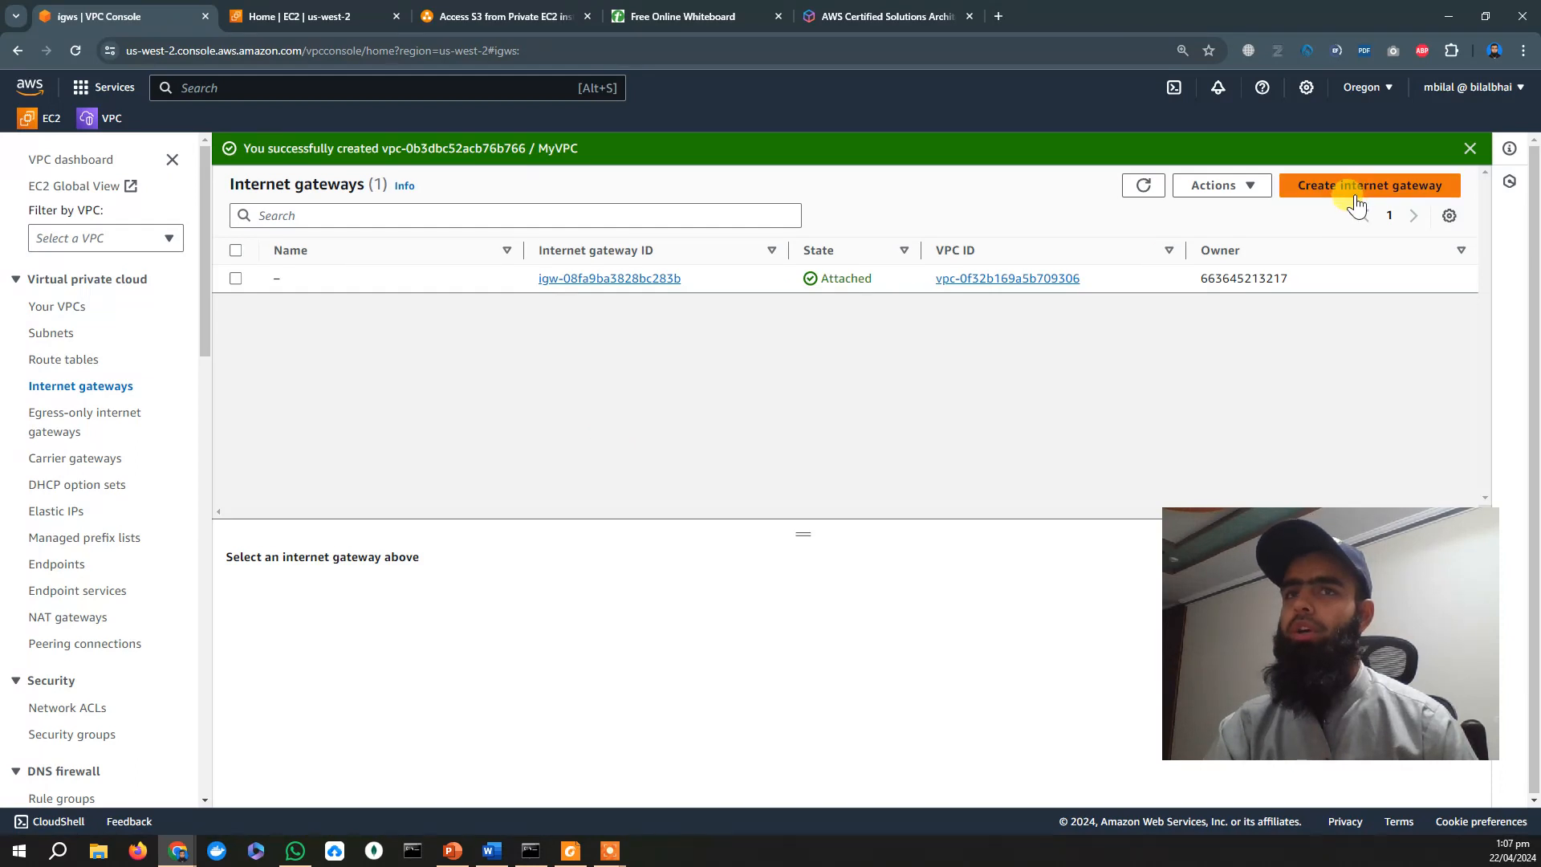
{"action": "left_click", "coordinate": [1352, 197]}
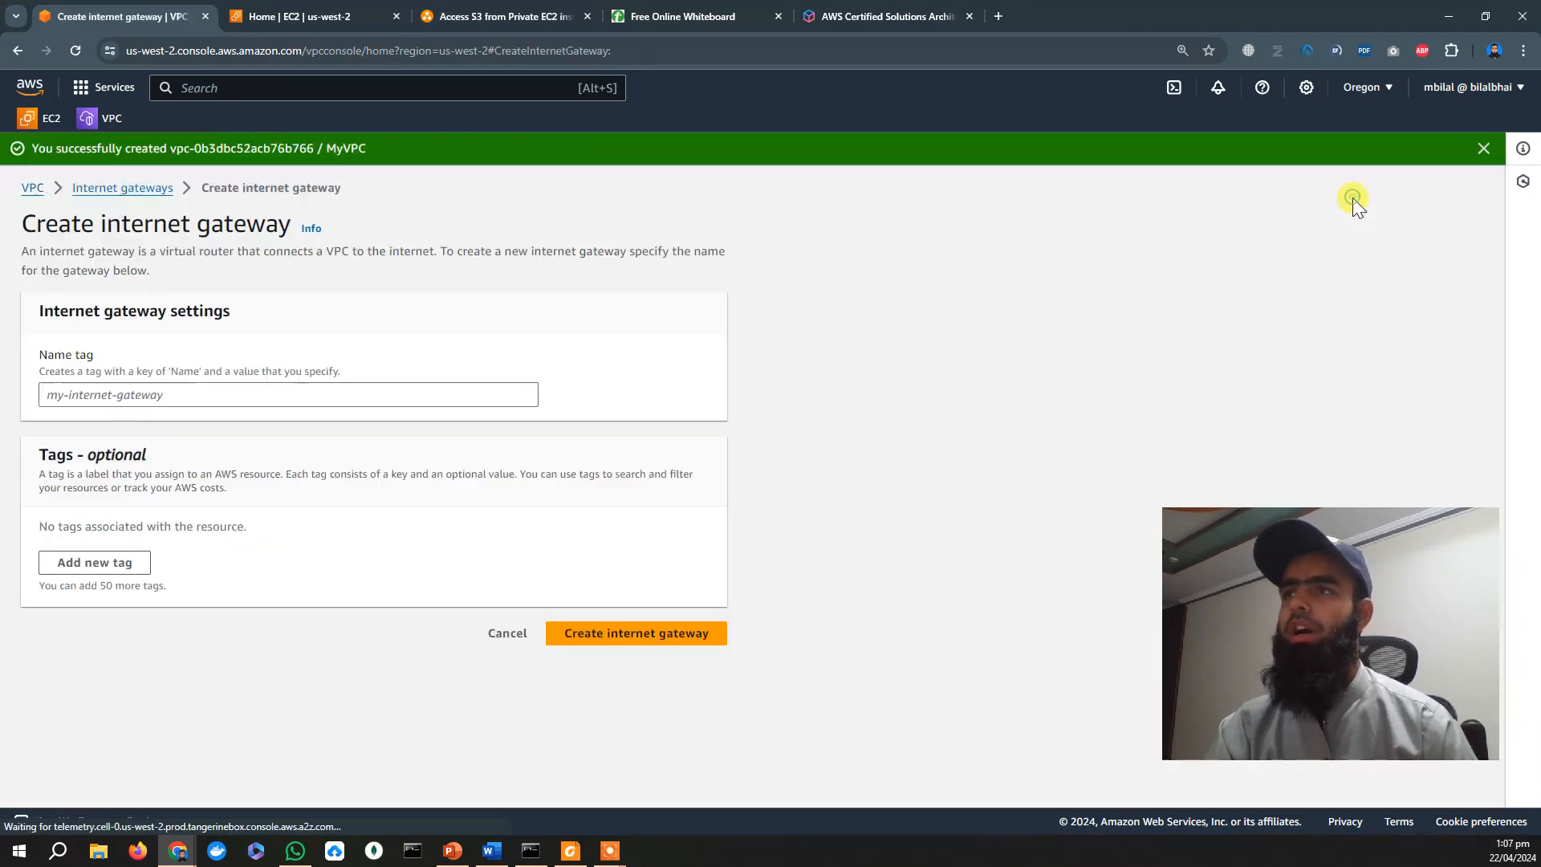
{"action": "left_click", "coordinate": [221, 399]}
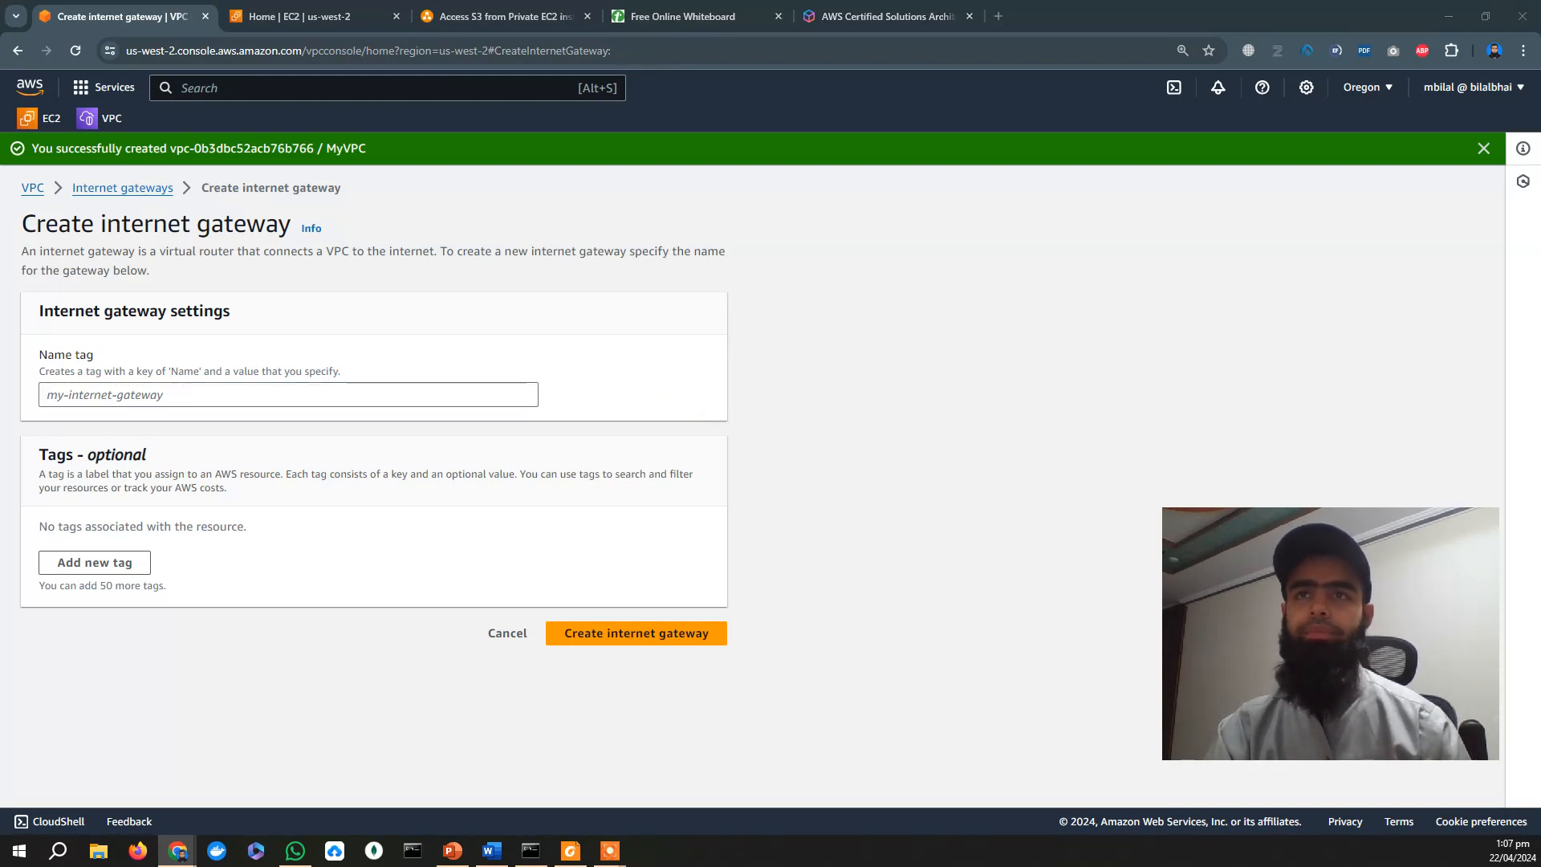
{"action": "left_click", "coordinate": [160, 394]}
{"action": "type", "text": "MyInternetGateway"}
{"action": "type", "text": "1"}
{"action": "left_click", "coordinate": [656, 661]}
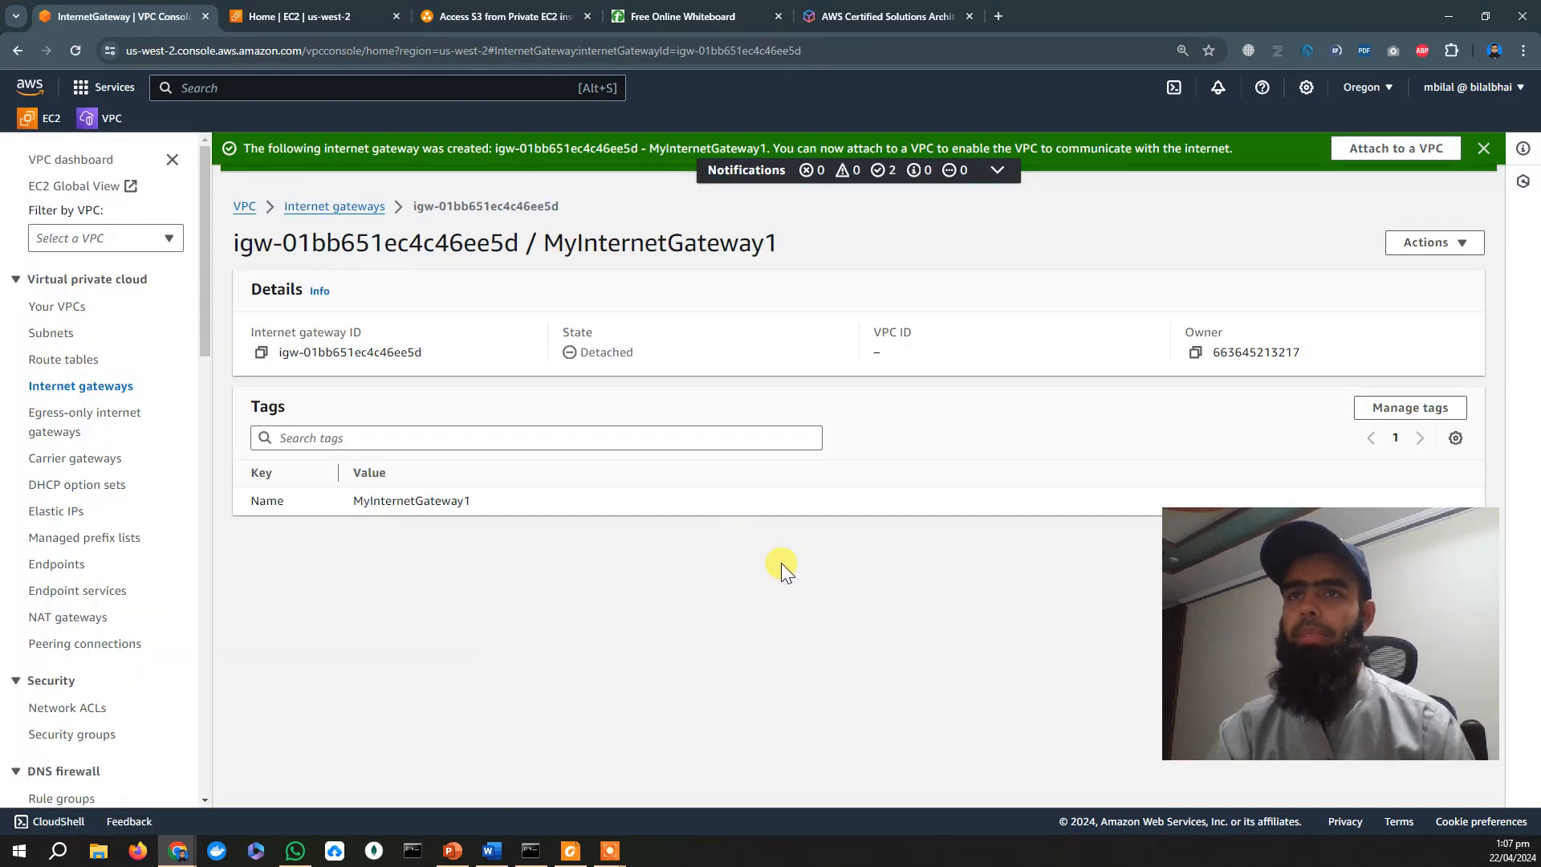
Attach the internet gateway MyInternetGateway1 to MyVPC and dismiss the notification.
{"action": "left_click", "coordinate": [1432, 148]}
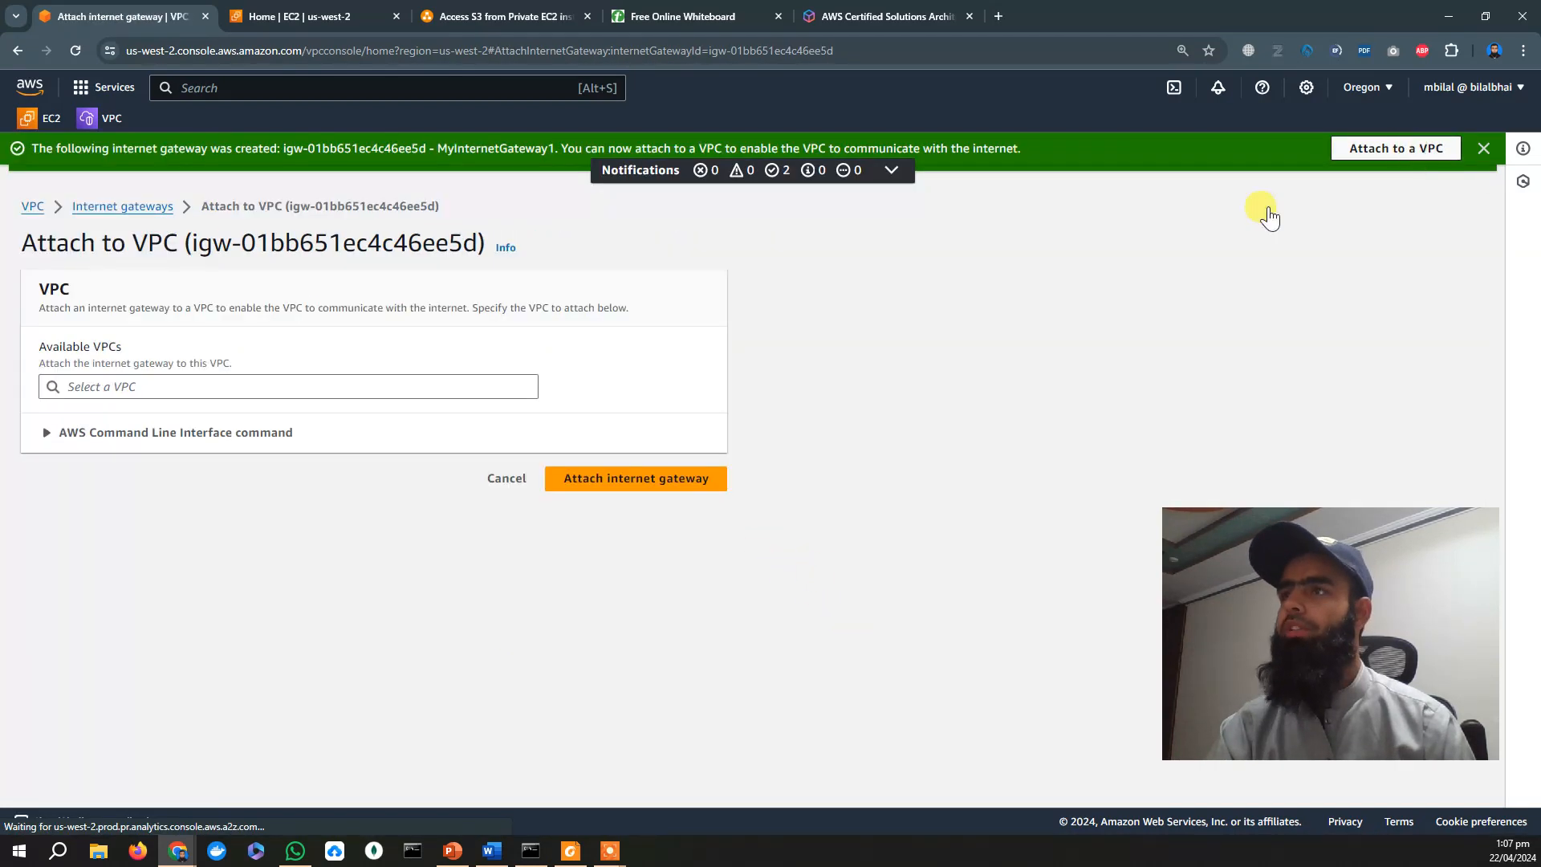
{"action": "left_click", "coordinate": [309, 386]}
{"action": "left_click", "coordinate": [257, 409]}
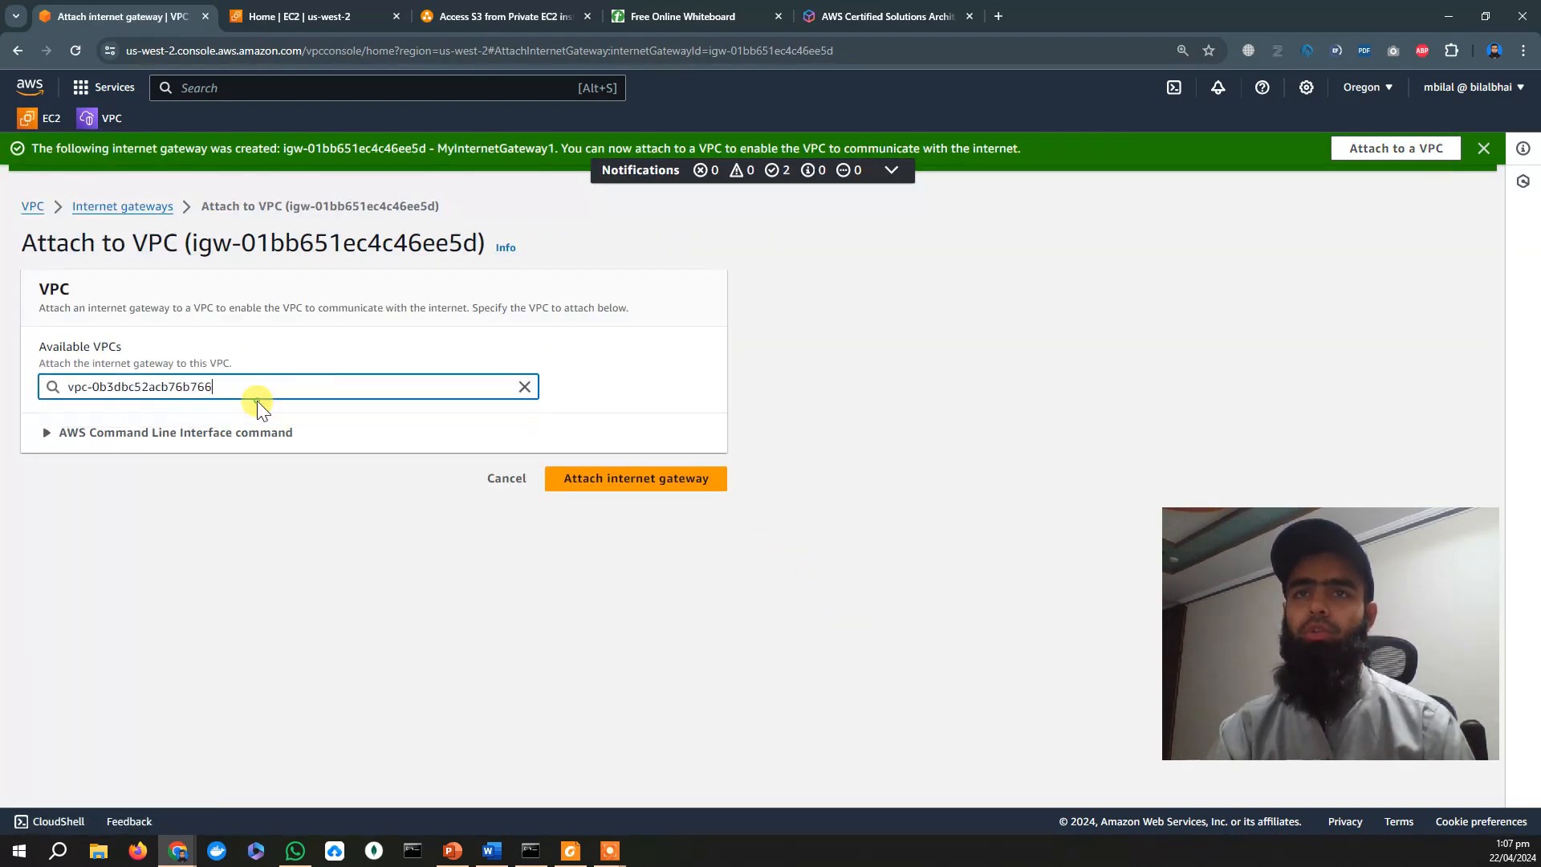
{"action": "left_click", "coordinate": [635, 480]}
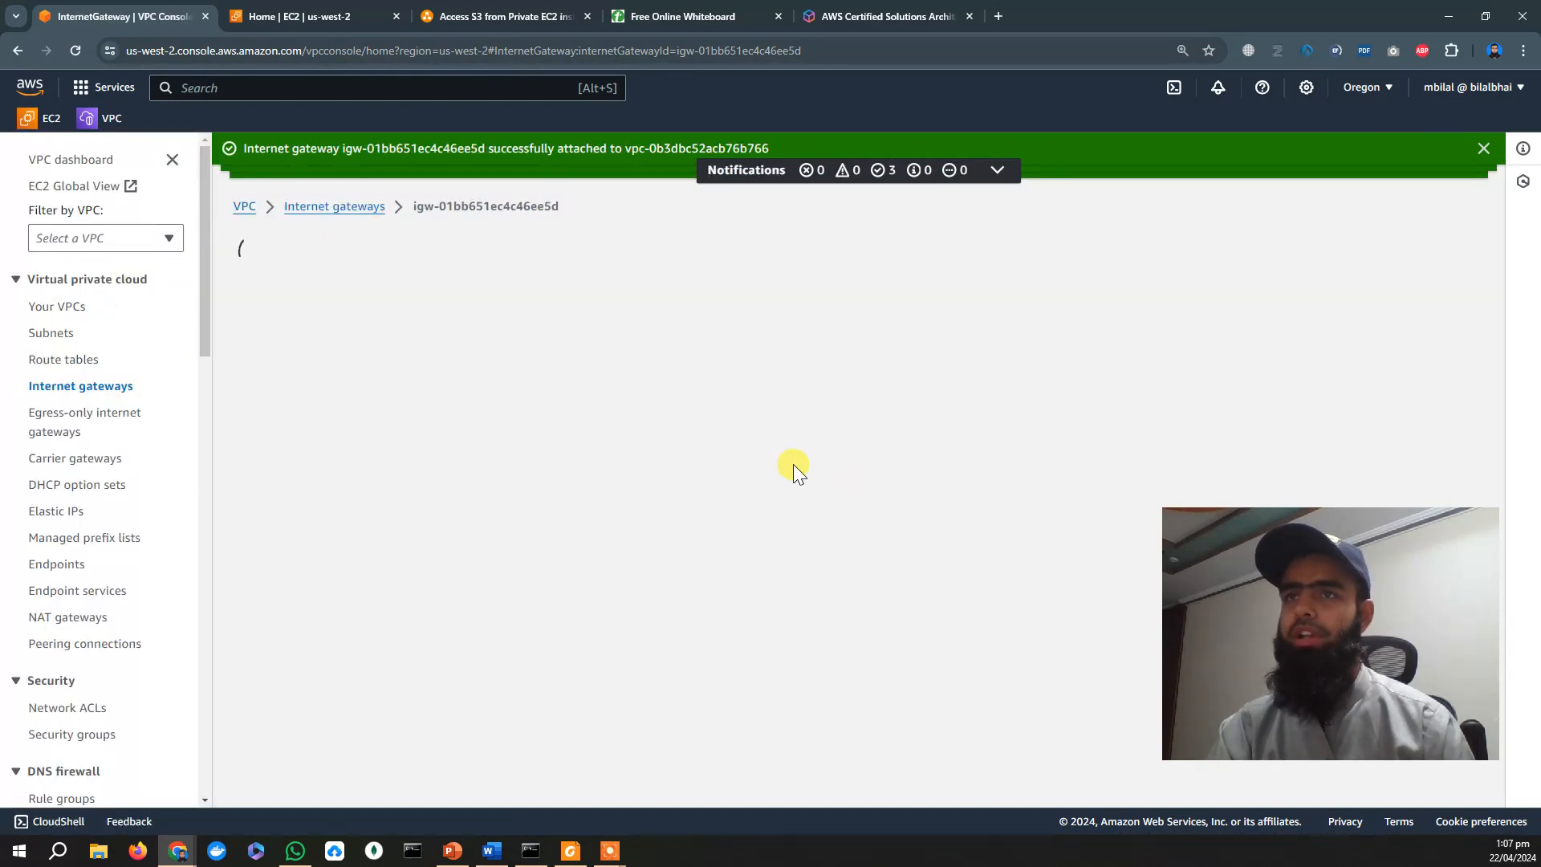
{"action": "left_click", "coordinate": [1485, 148]}
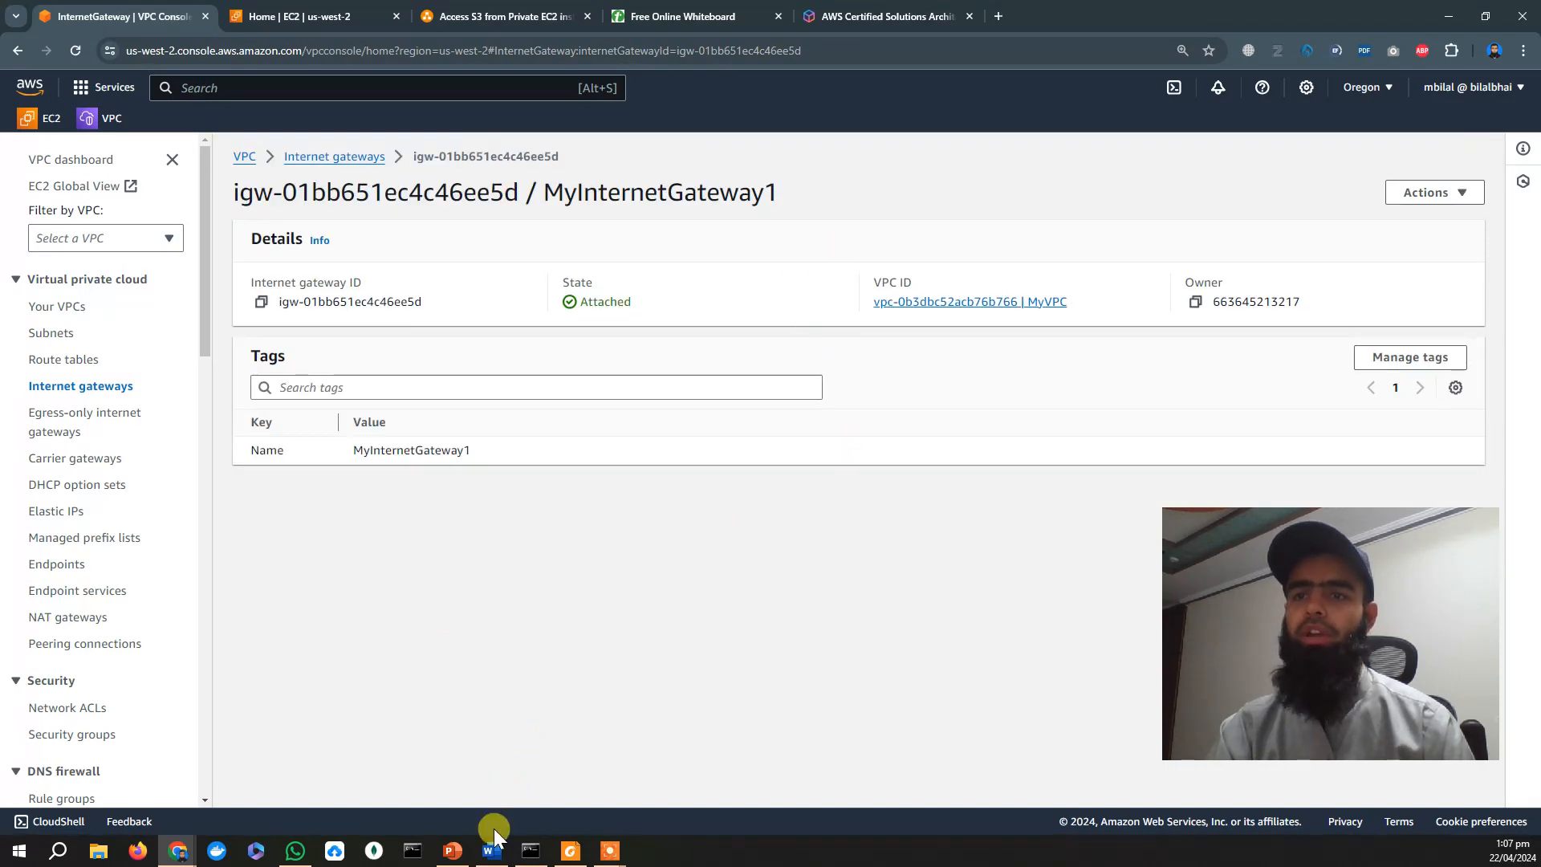
{"action": "mouse_move", "coordinate": [492, 849]}
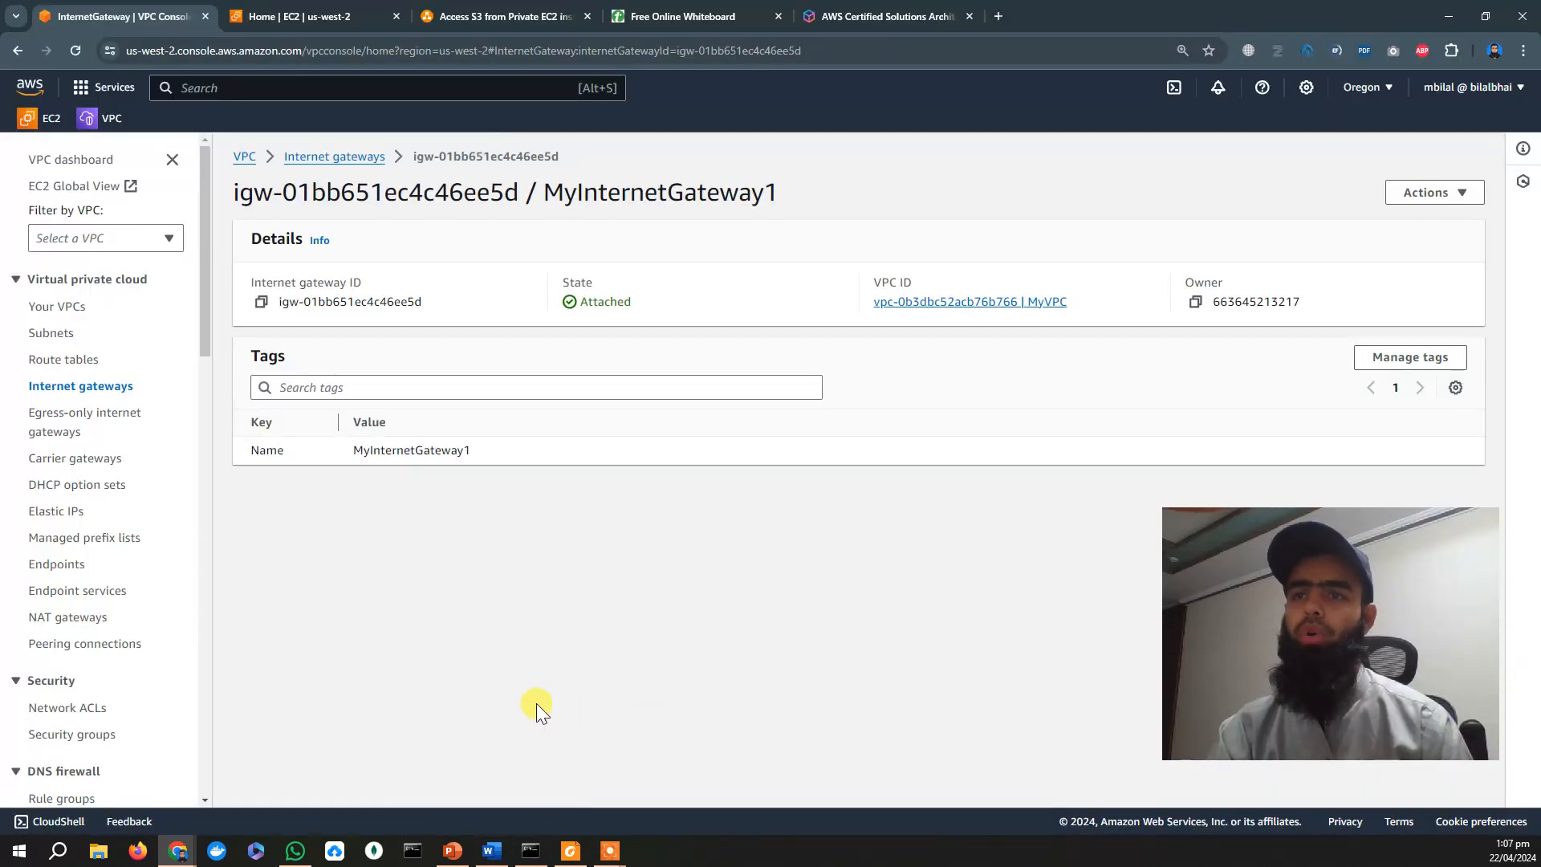
Start creating a subnet from the Subnets page and select MyVPC as its VPC.
{"action": "left_click", "coordinate": [52, 335]}
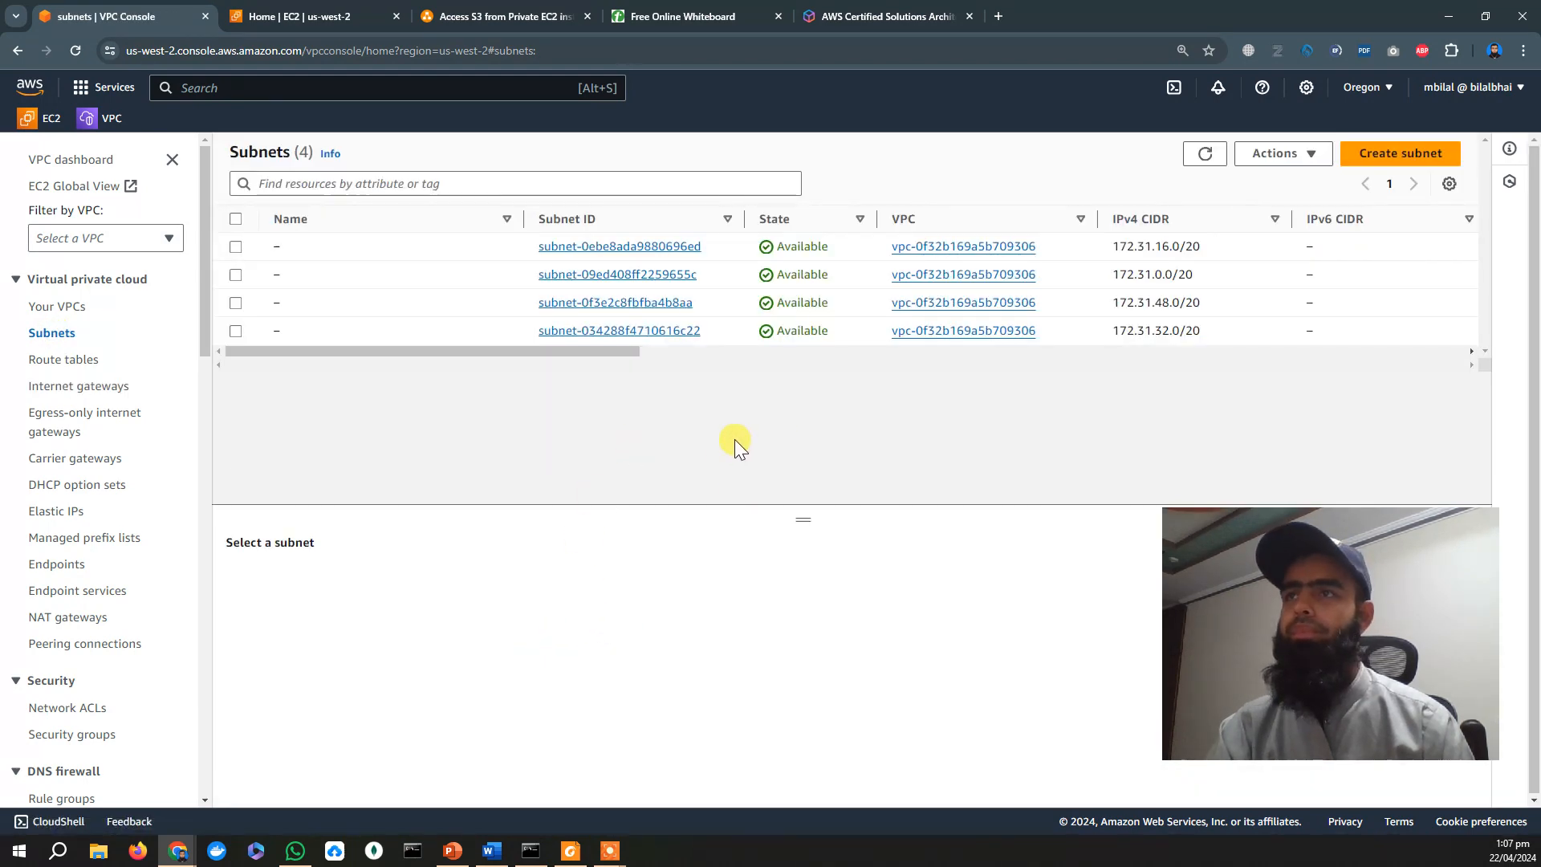
{"action": "left_click", "coordinate": [1369, 155]}
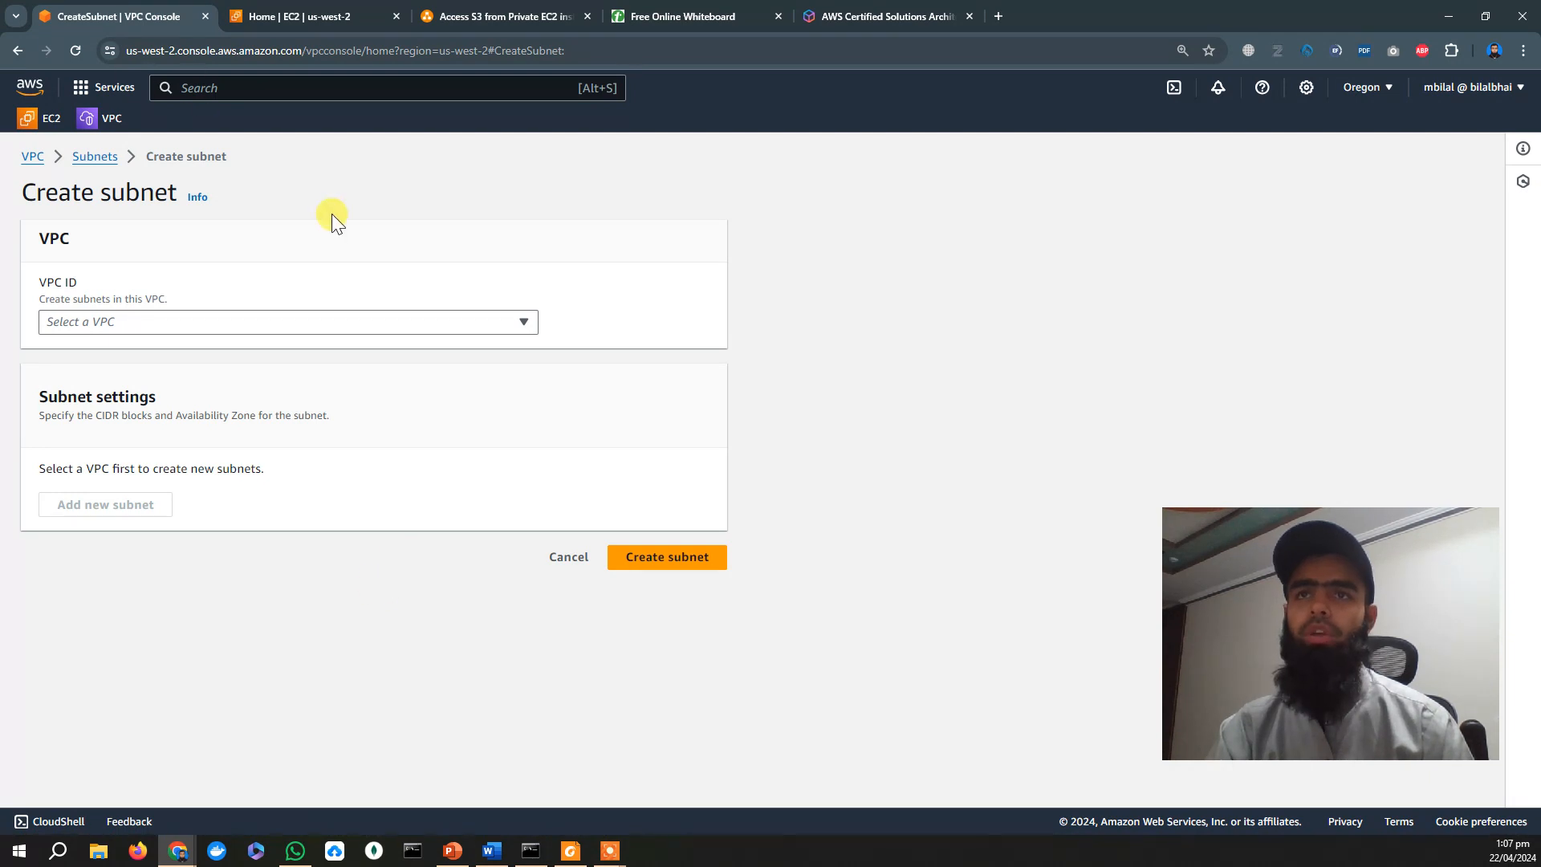
{"action": "left_click", "coordinate": [316, 323]}
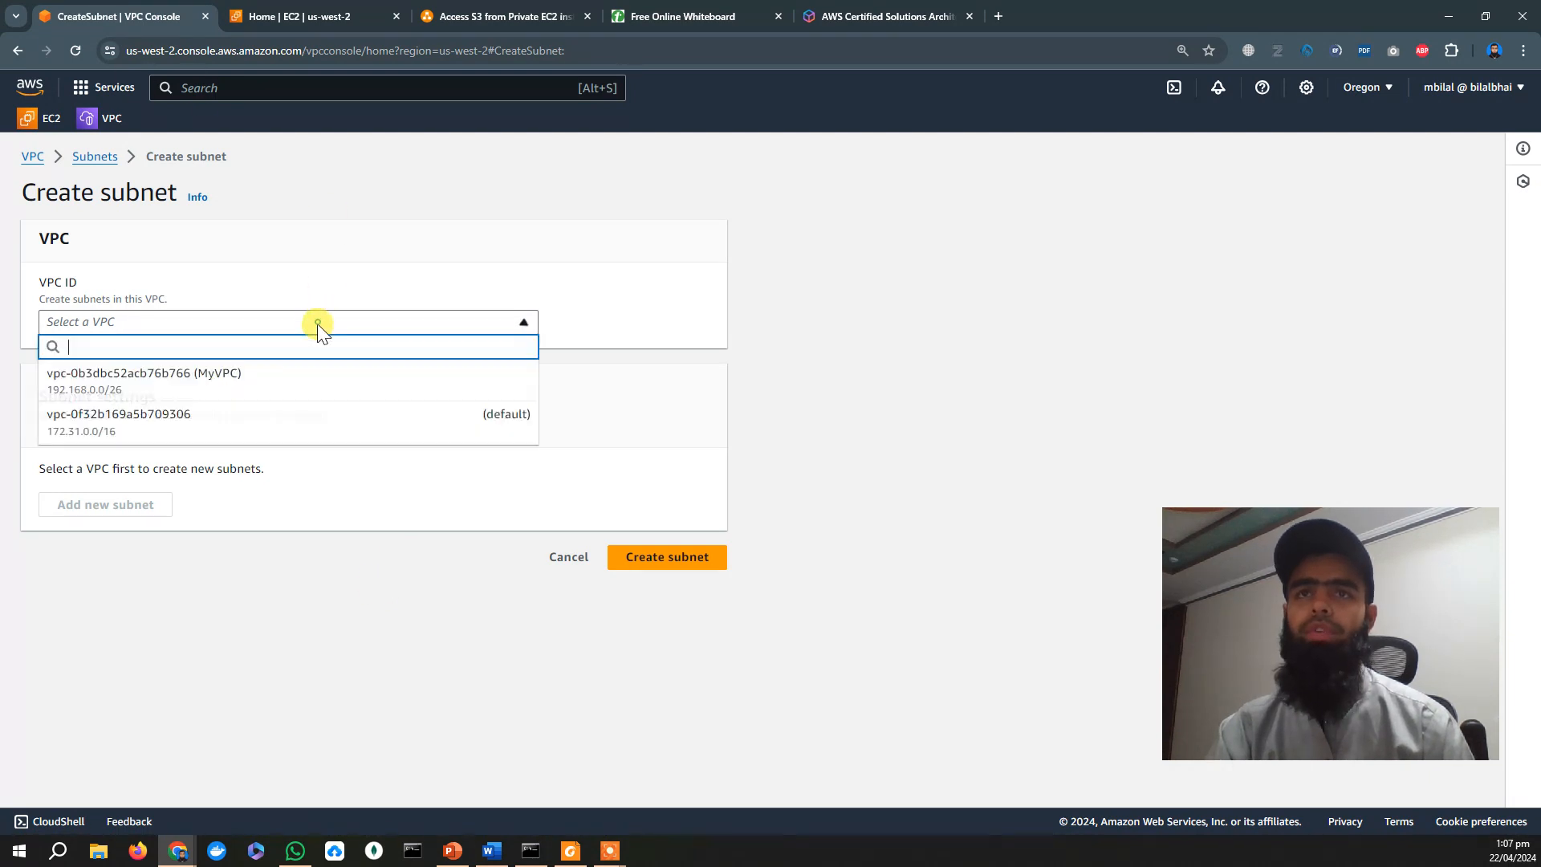
{"action": "left_click", "coordinate": [282, 385]}
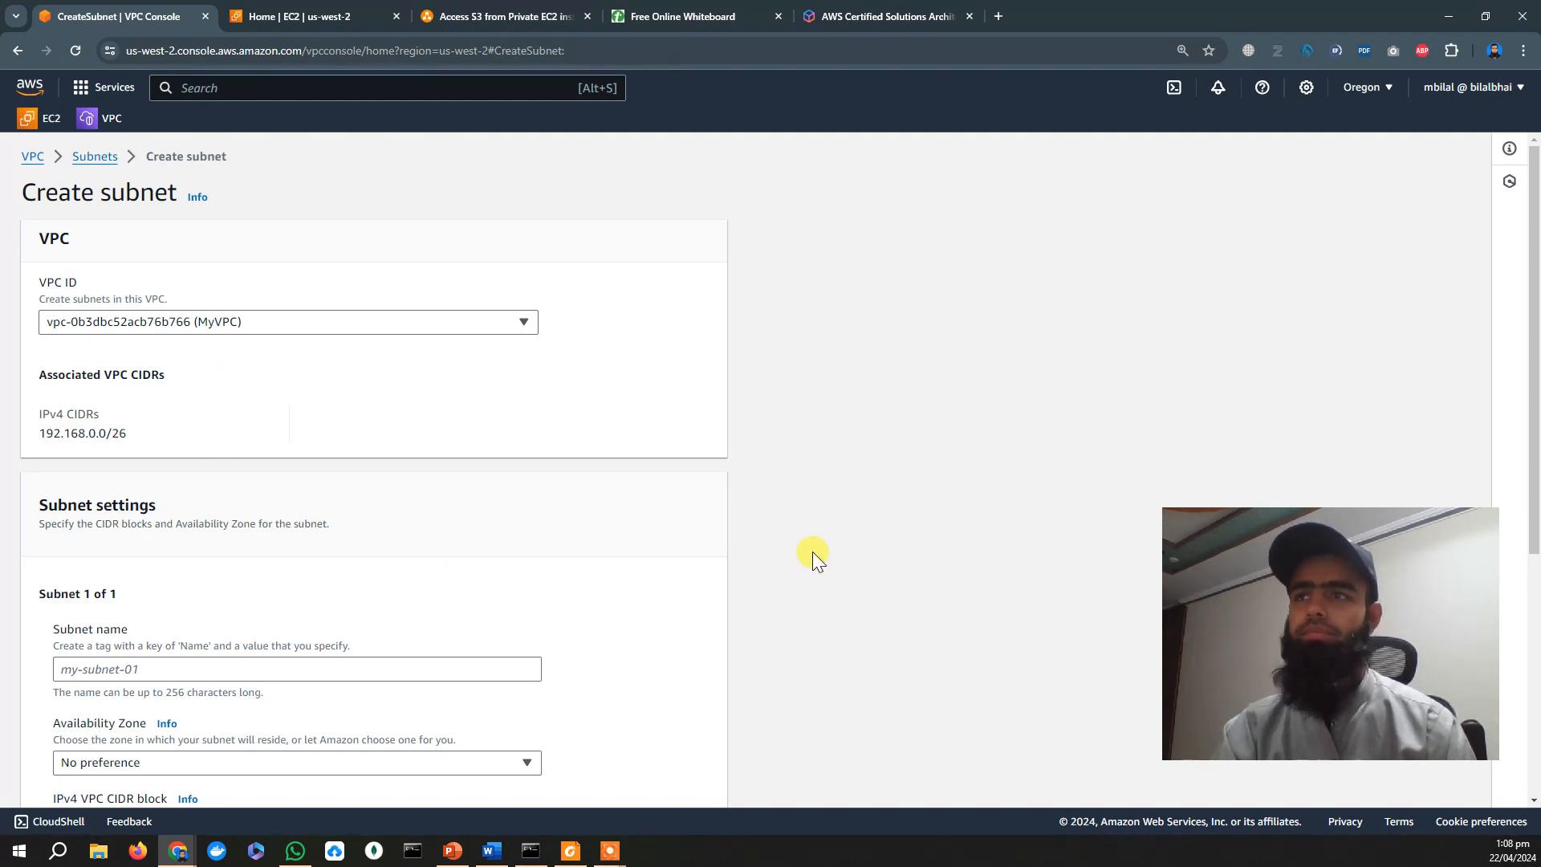
Name the subnet Public Subnet and place it in the us-west-2a availability zone.
{"action": "scroll", "coordinate": [762, 537], "scroll_direction": "down", "scroll_amount": 3}
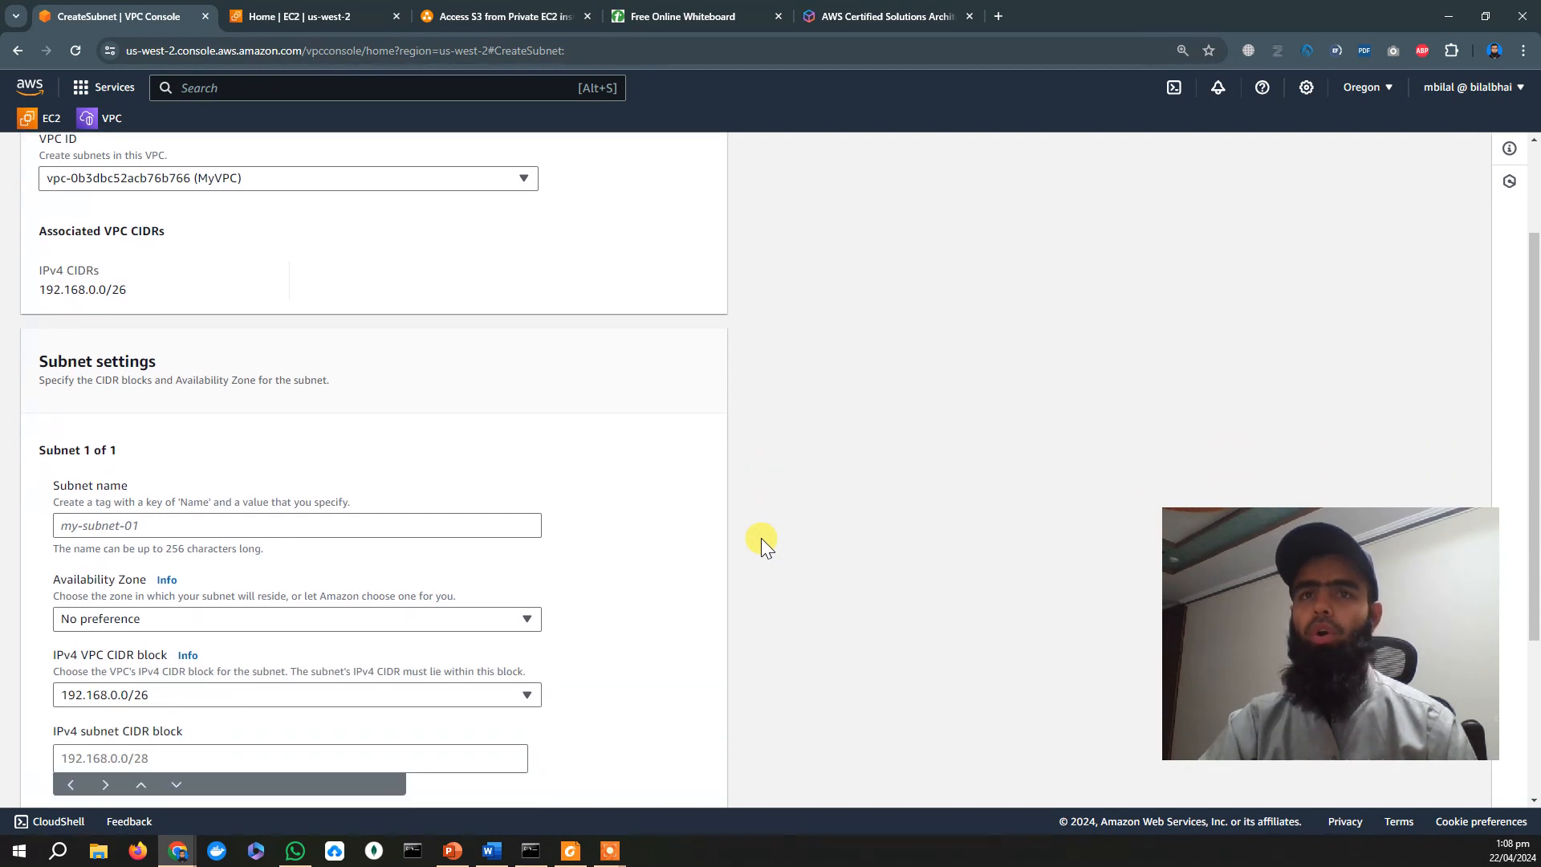
{"action": "scroll", "coordinate": [761, 543], "scroll_direction": "down", "scroll_amount": 2}
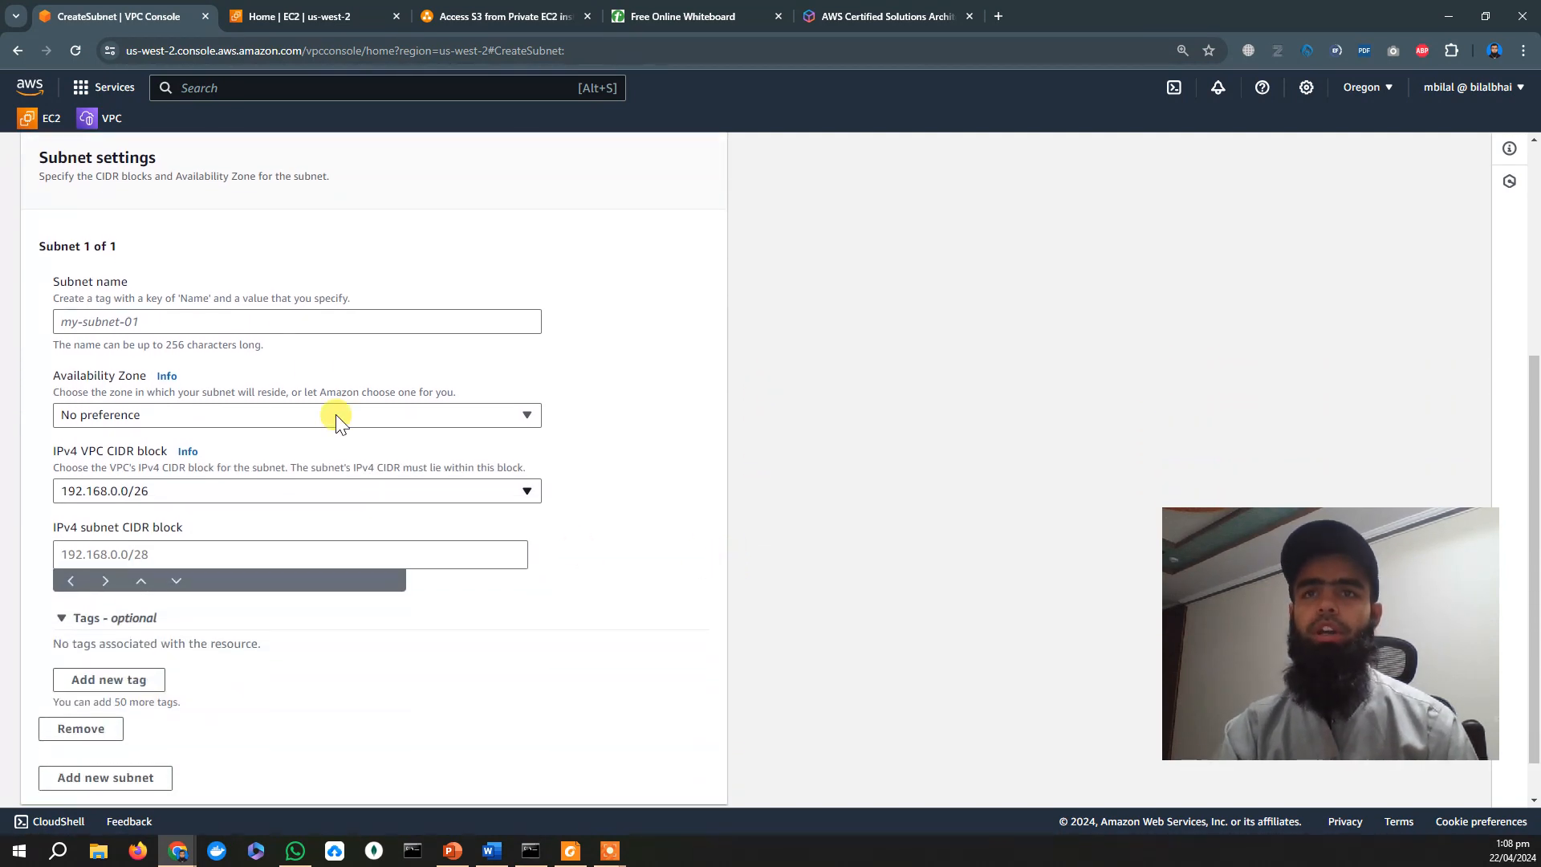
{"action": "left_click", "coordinate": [149, 325]}
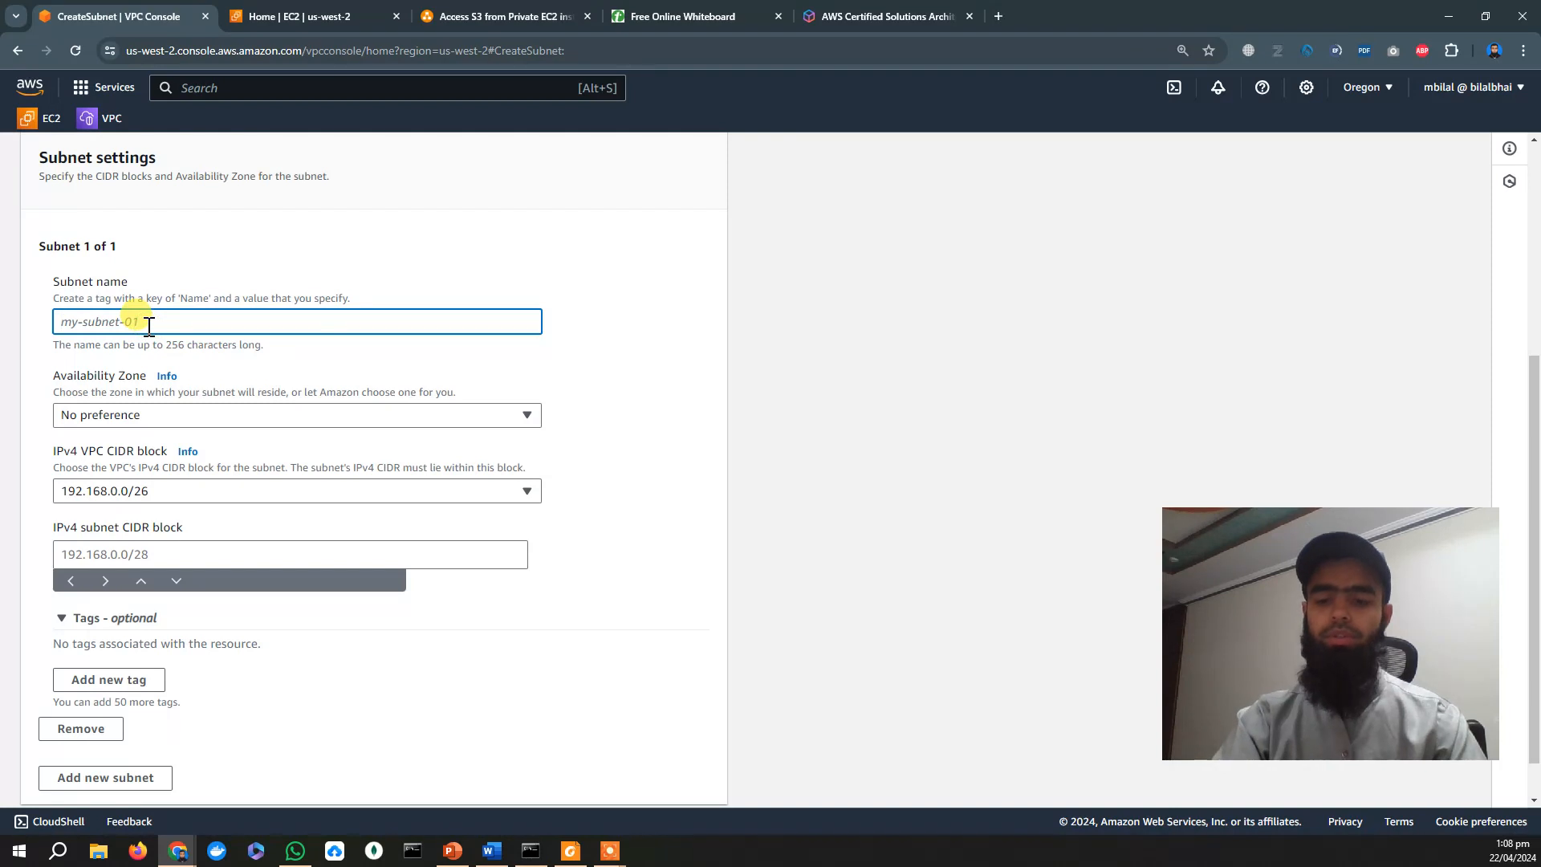
{"action": "type", "text": "Public "}
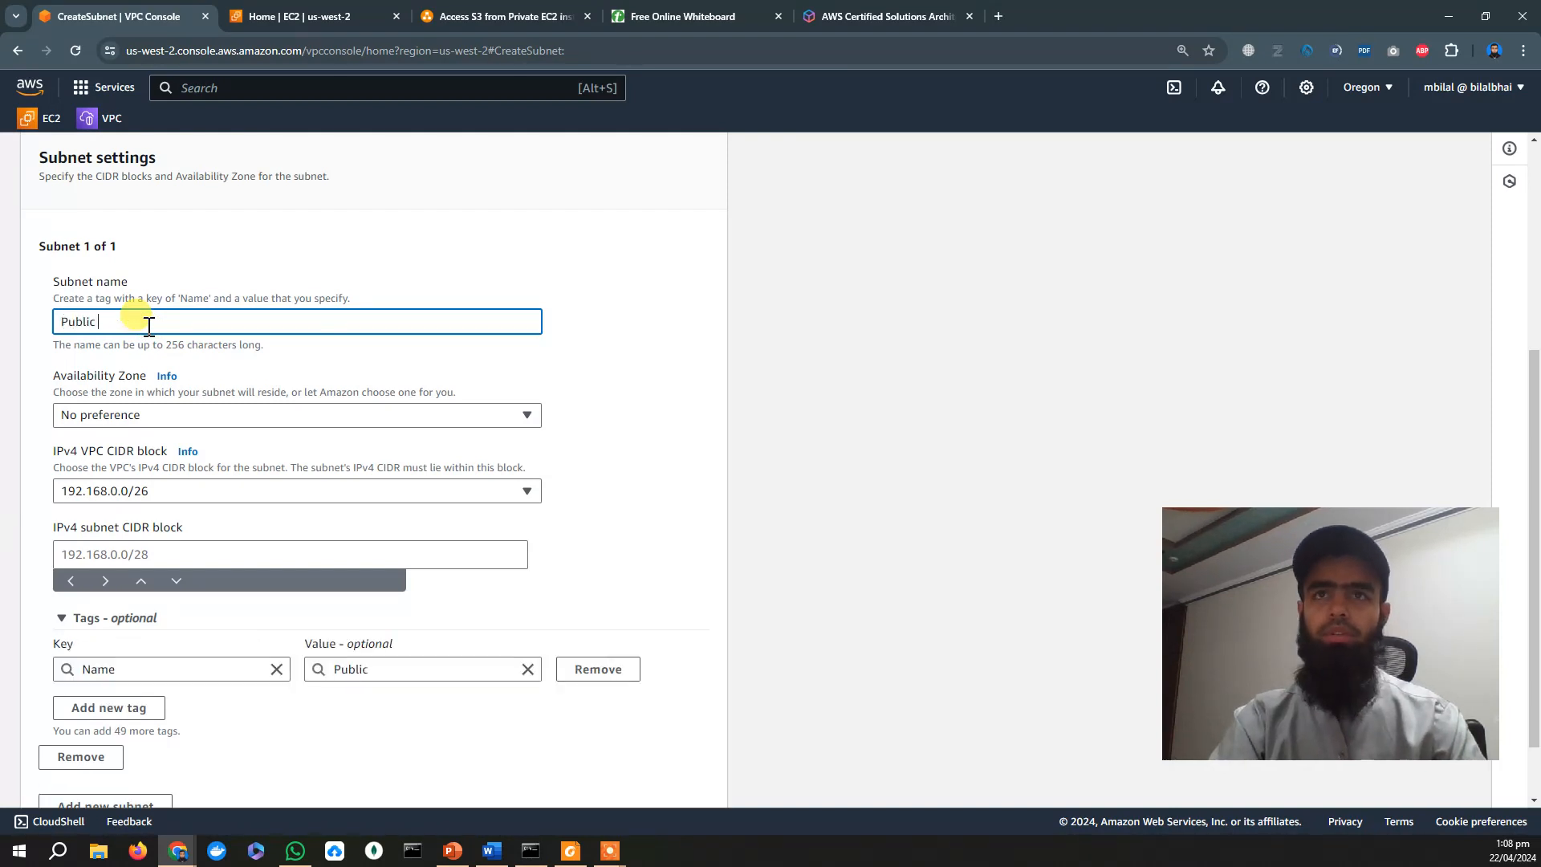
{"action": "type", "text": "Subnet"}
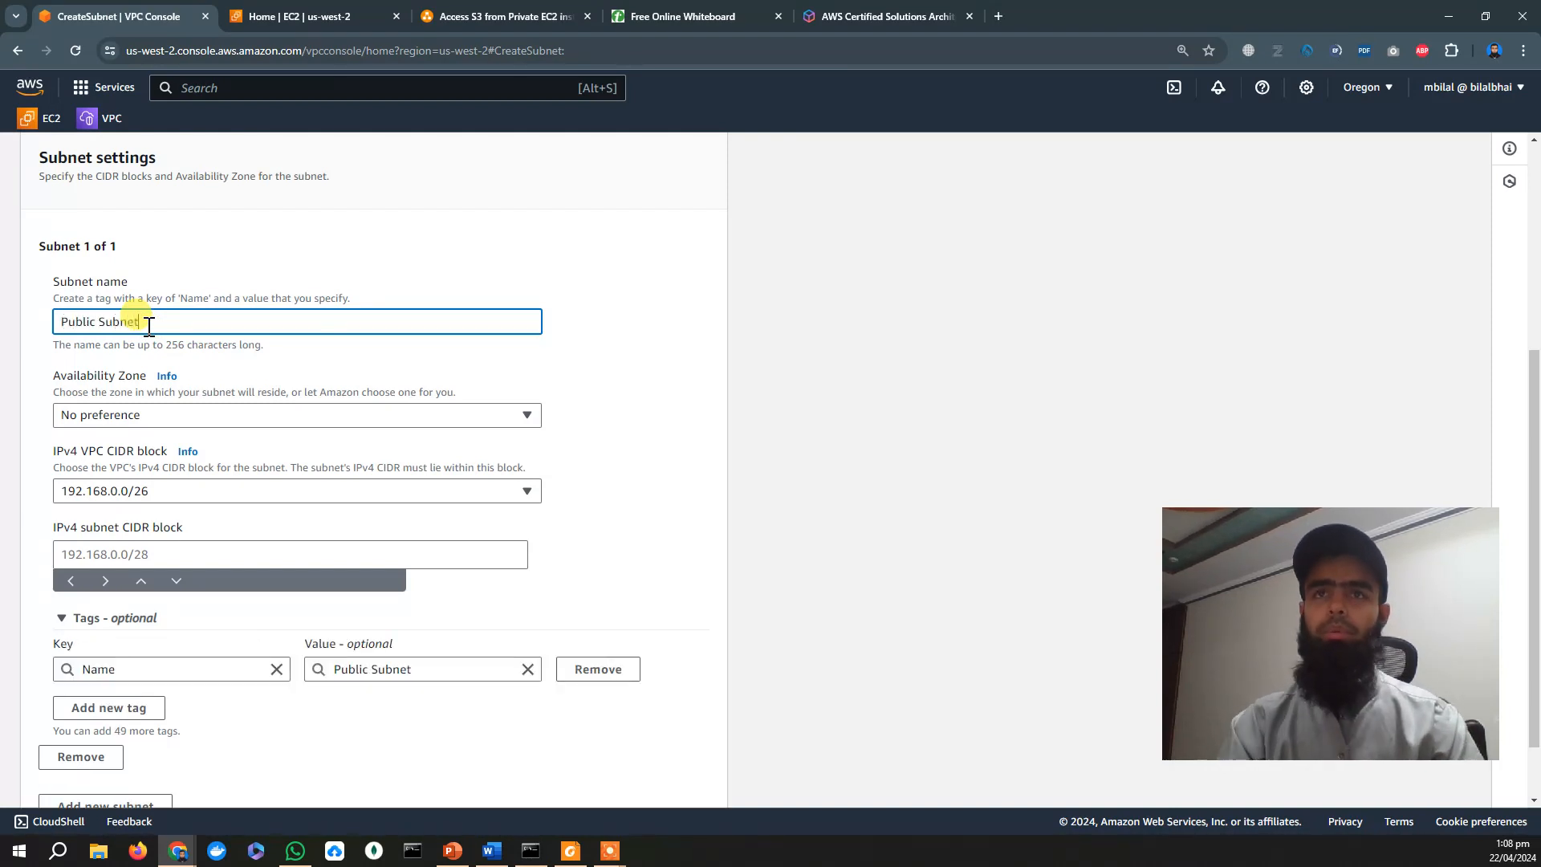
{"action": "left_click", "coordinate": [343, 415]}
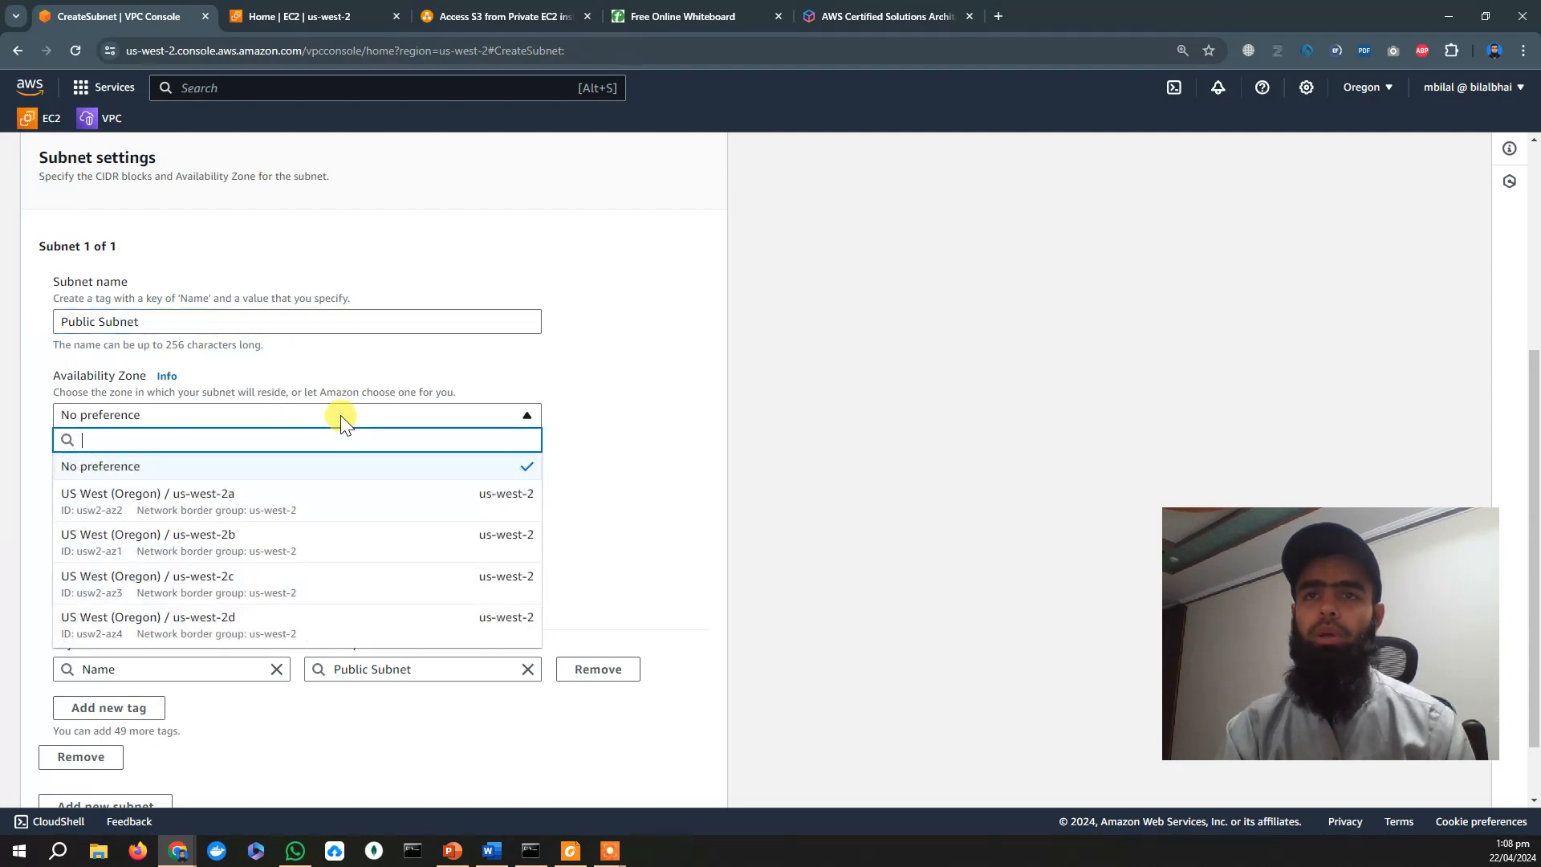
{"action": "left_click", "coordinate": [351, 516]}
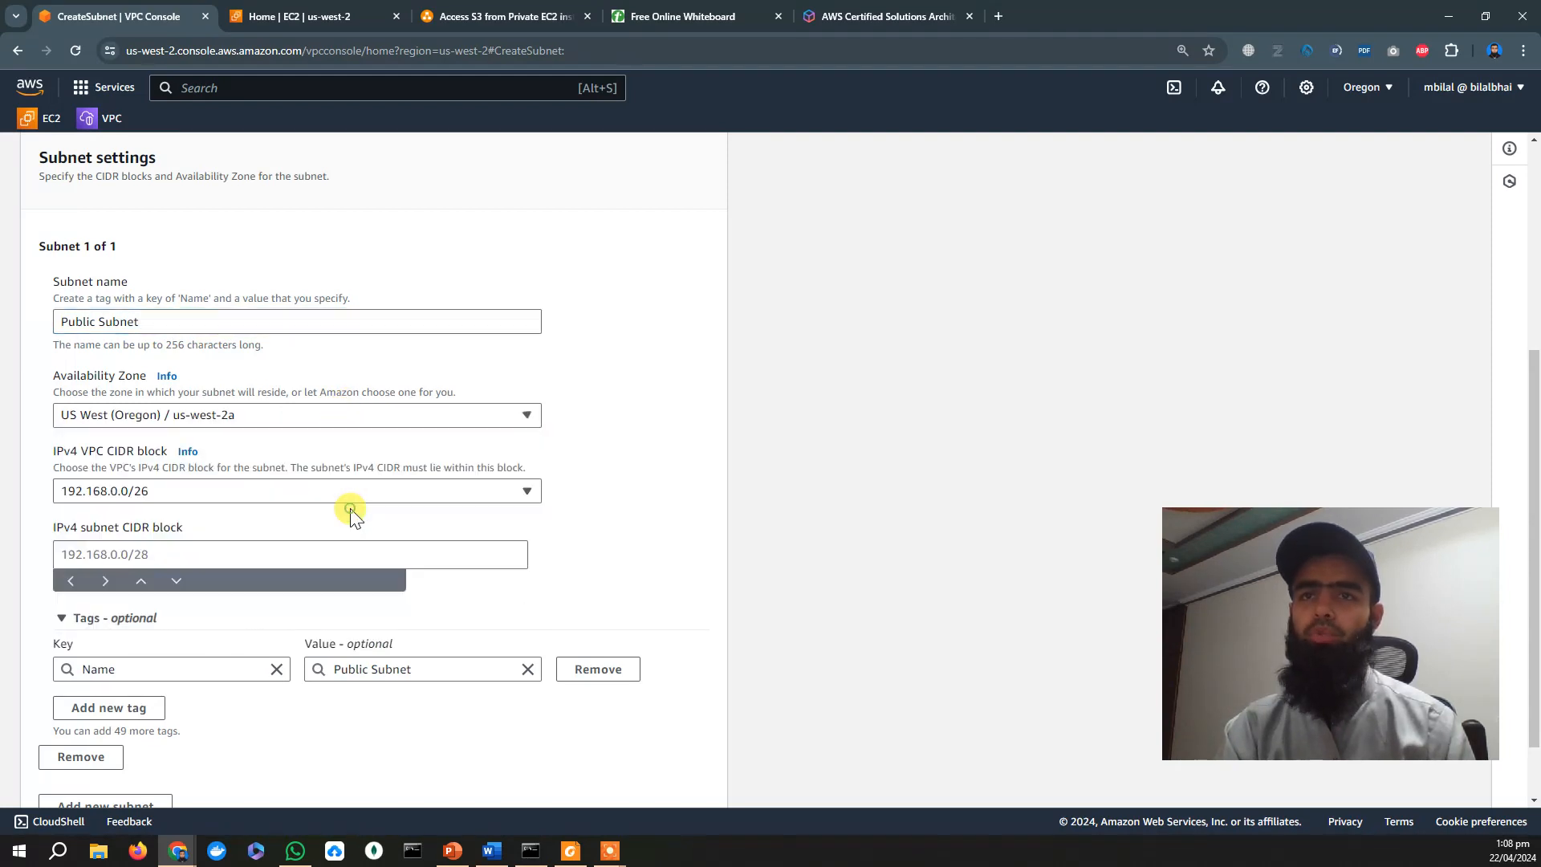
Set the public subnet's IPv4 CIDR block to 192.168.0.1/27.
{"action": "left_click", "coordinate": [216, 557]}
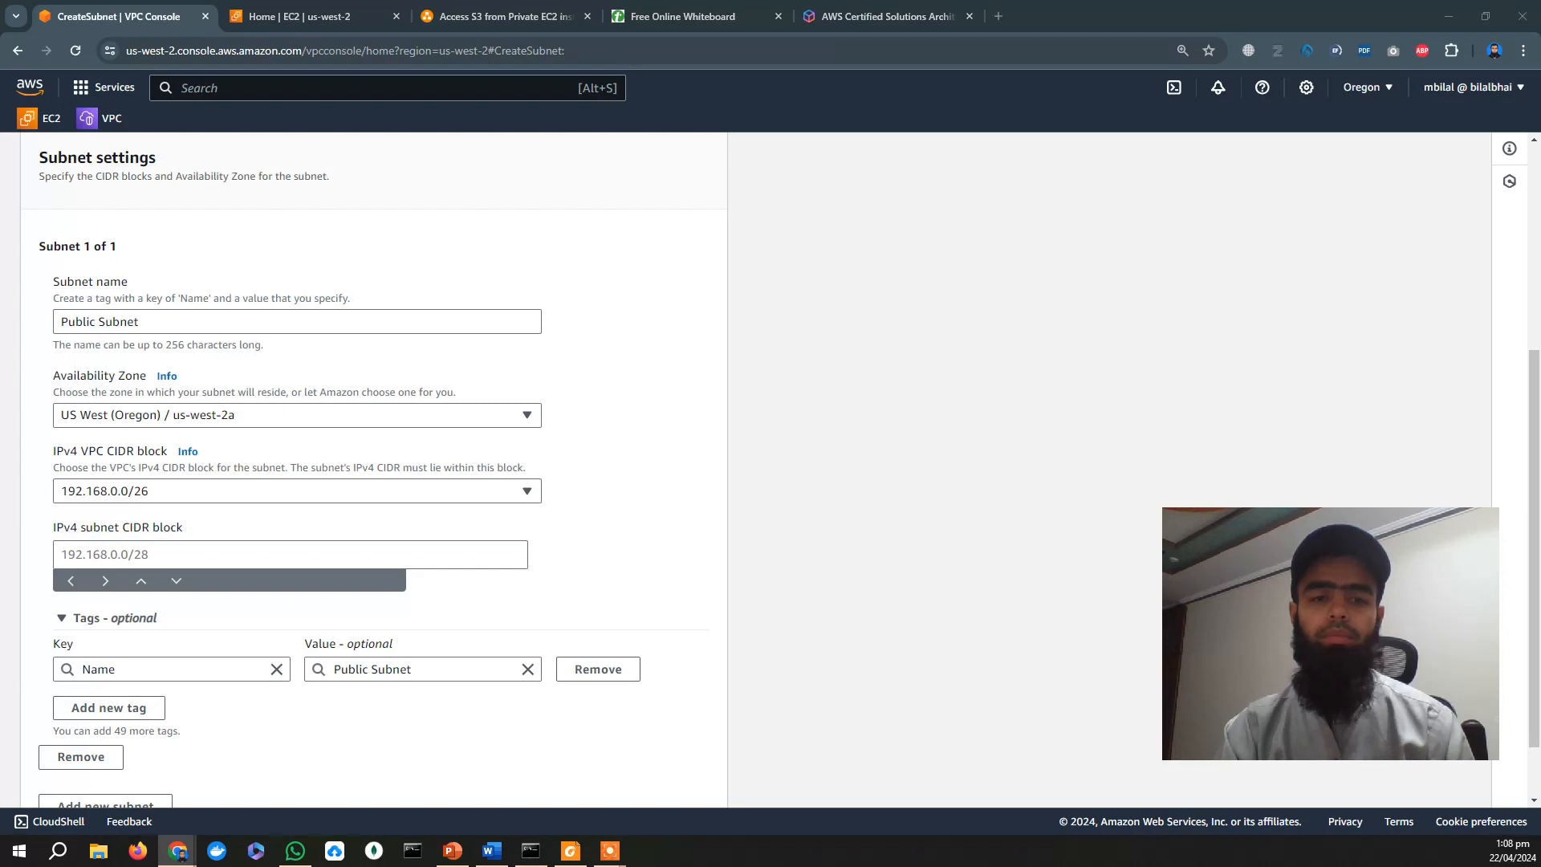
{"action": "left_click", "coordinate": [213, 543]}
{"action": "type", "text": "192.168.0.1/27"}
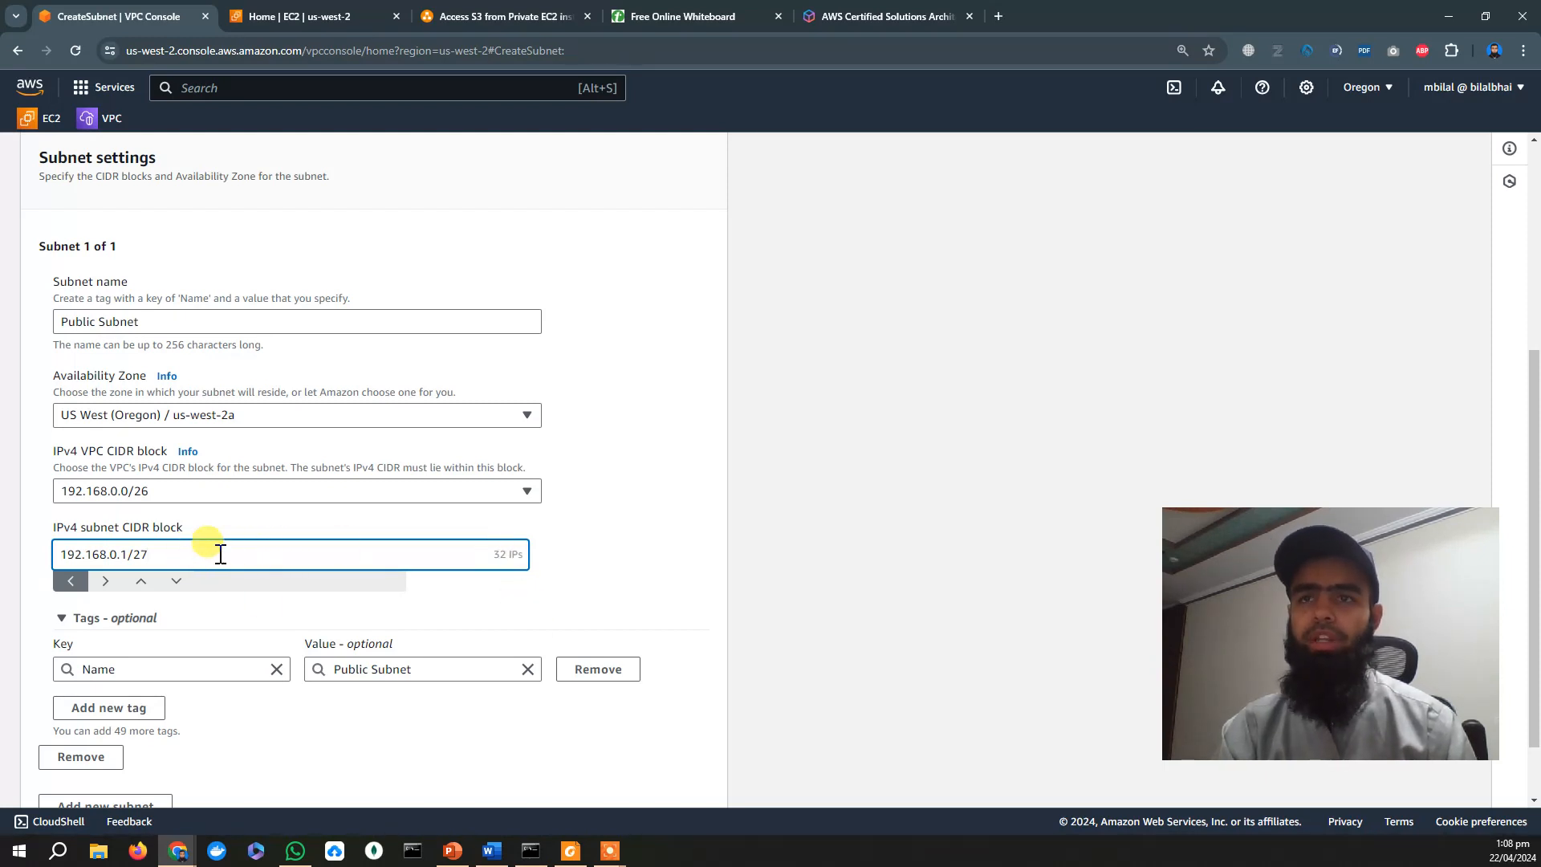
Try the prefix lengths /26 and /25 in the public subnet's CIDR block and restore /27.
{"action": "key", "text": "BackSpace"}
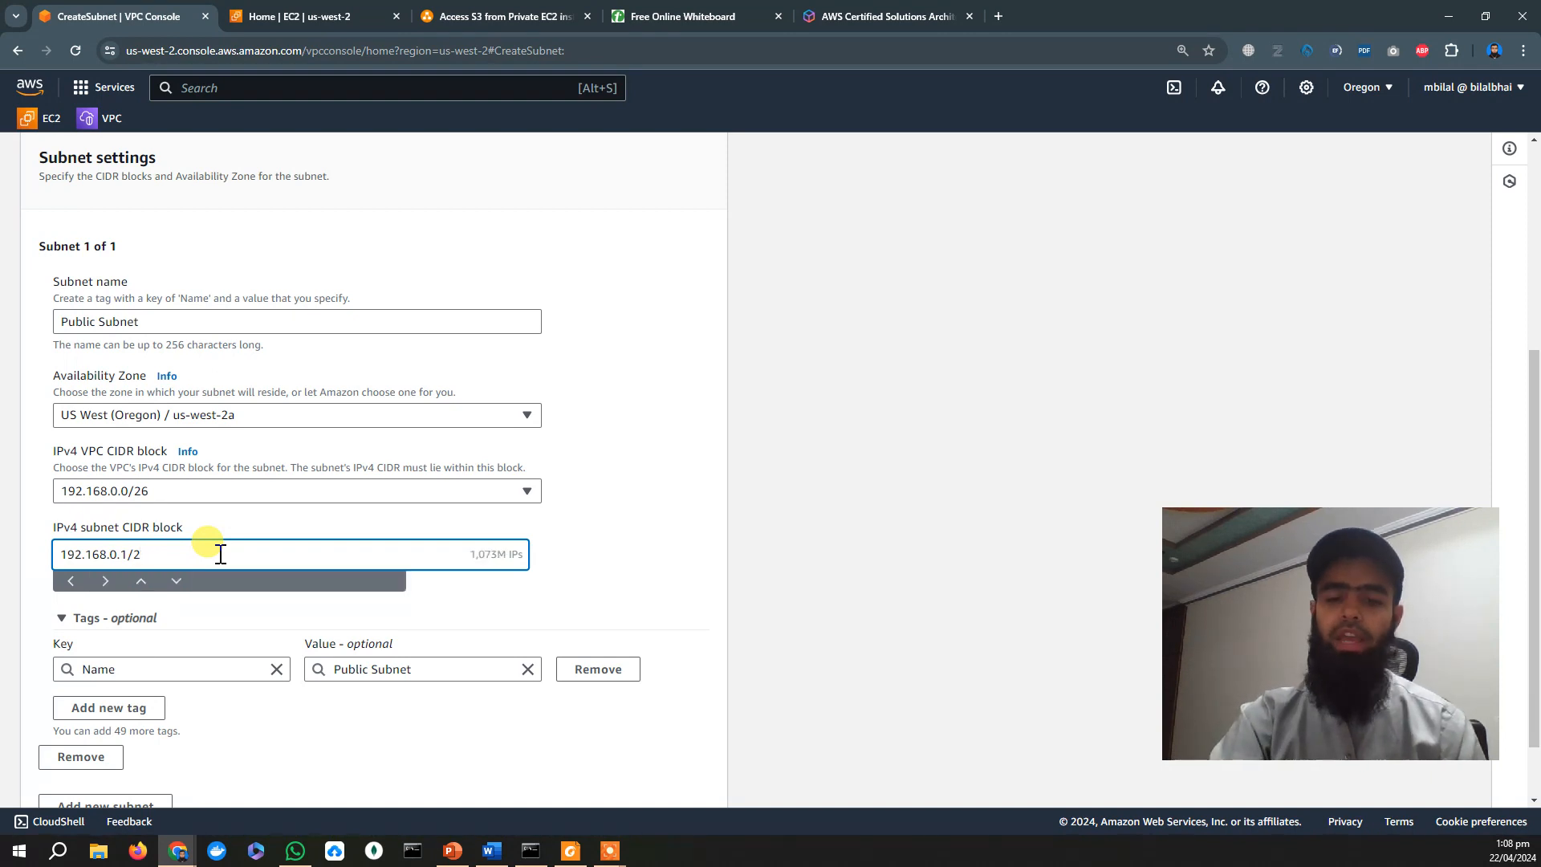
{"action": "type", "text": "6"}
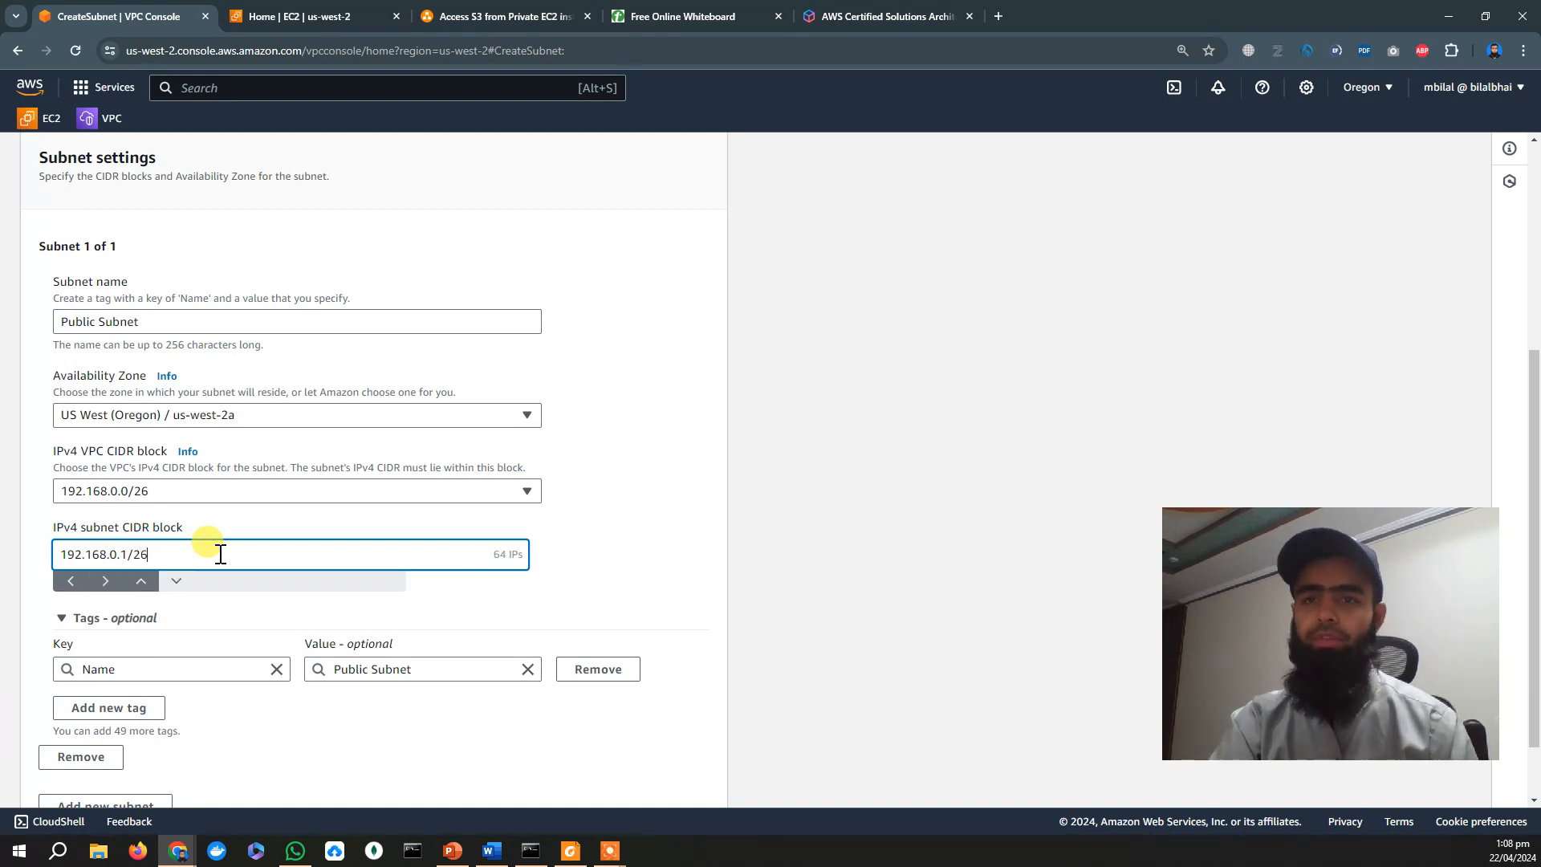
{"action": "key", "text": "BackSpace"}
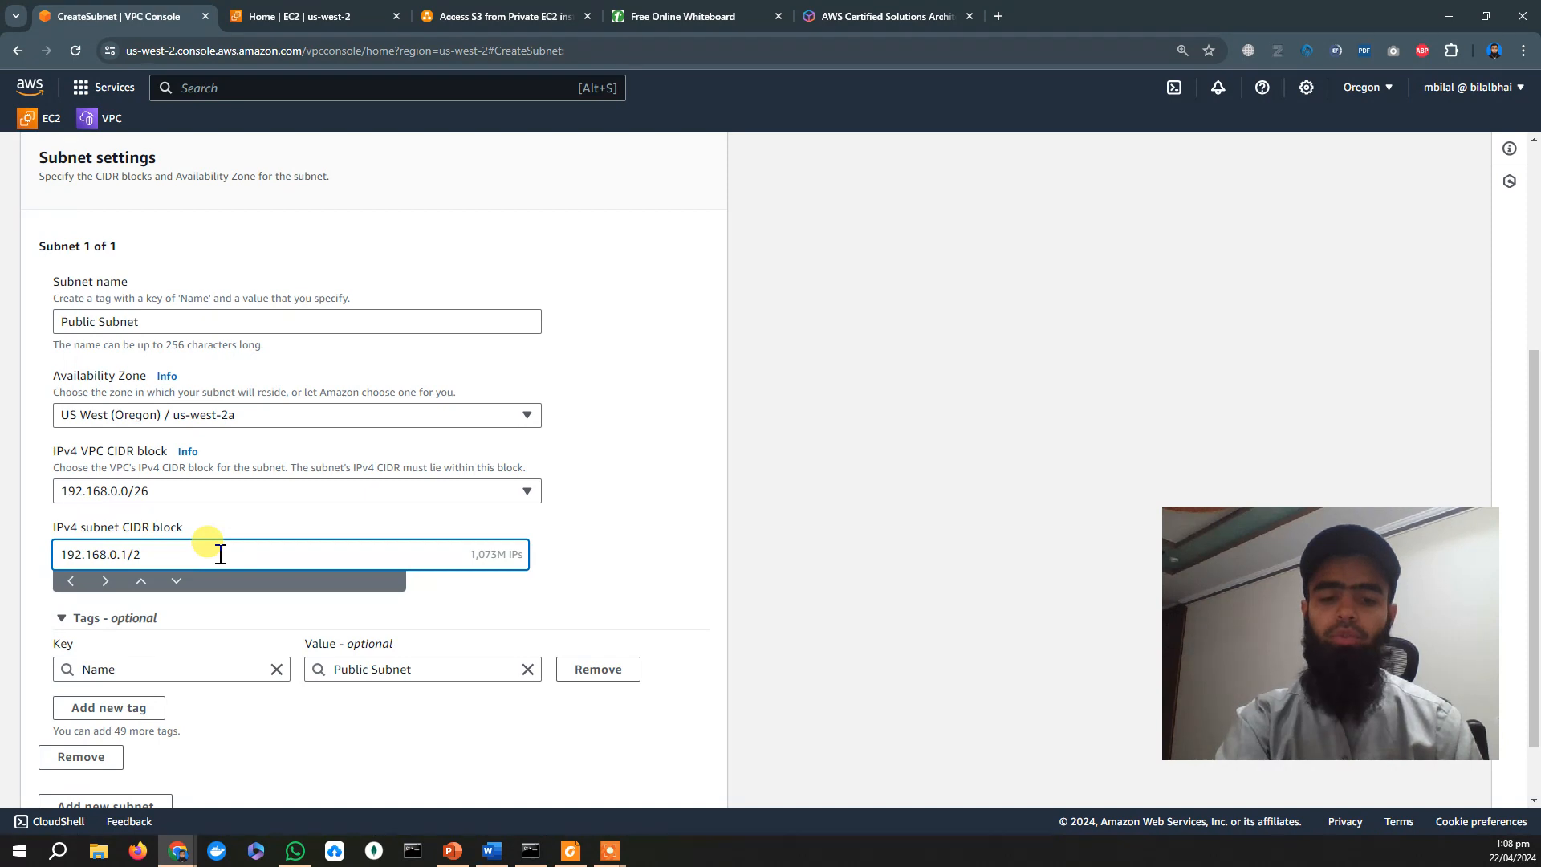
{"action": "type", "text": "5"}
{"action": "key", "text": "BackSpace"}
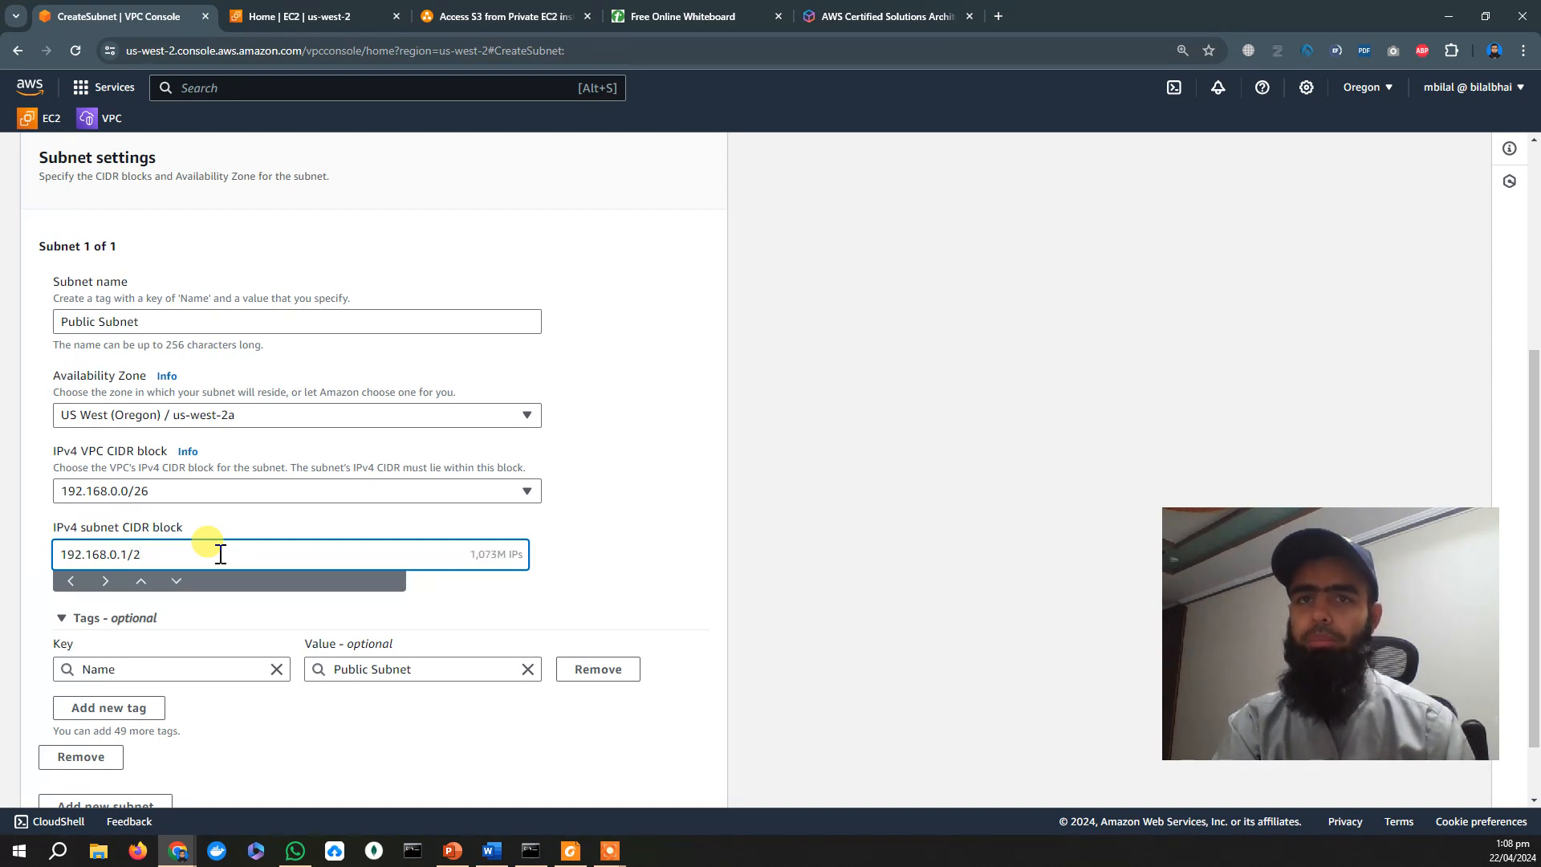
{"action": "type", "text": "7"}
Create the public subnet with the entered settings.
{"action": "left_click", "coordinate": [722, 579]}
{"action": "scroll", "coordinate": [757, 582], "scroll_direction": "down", "scroll_amount": 2}
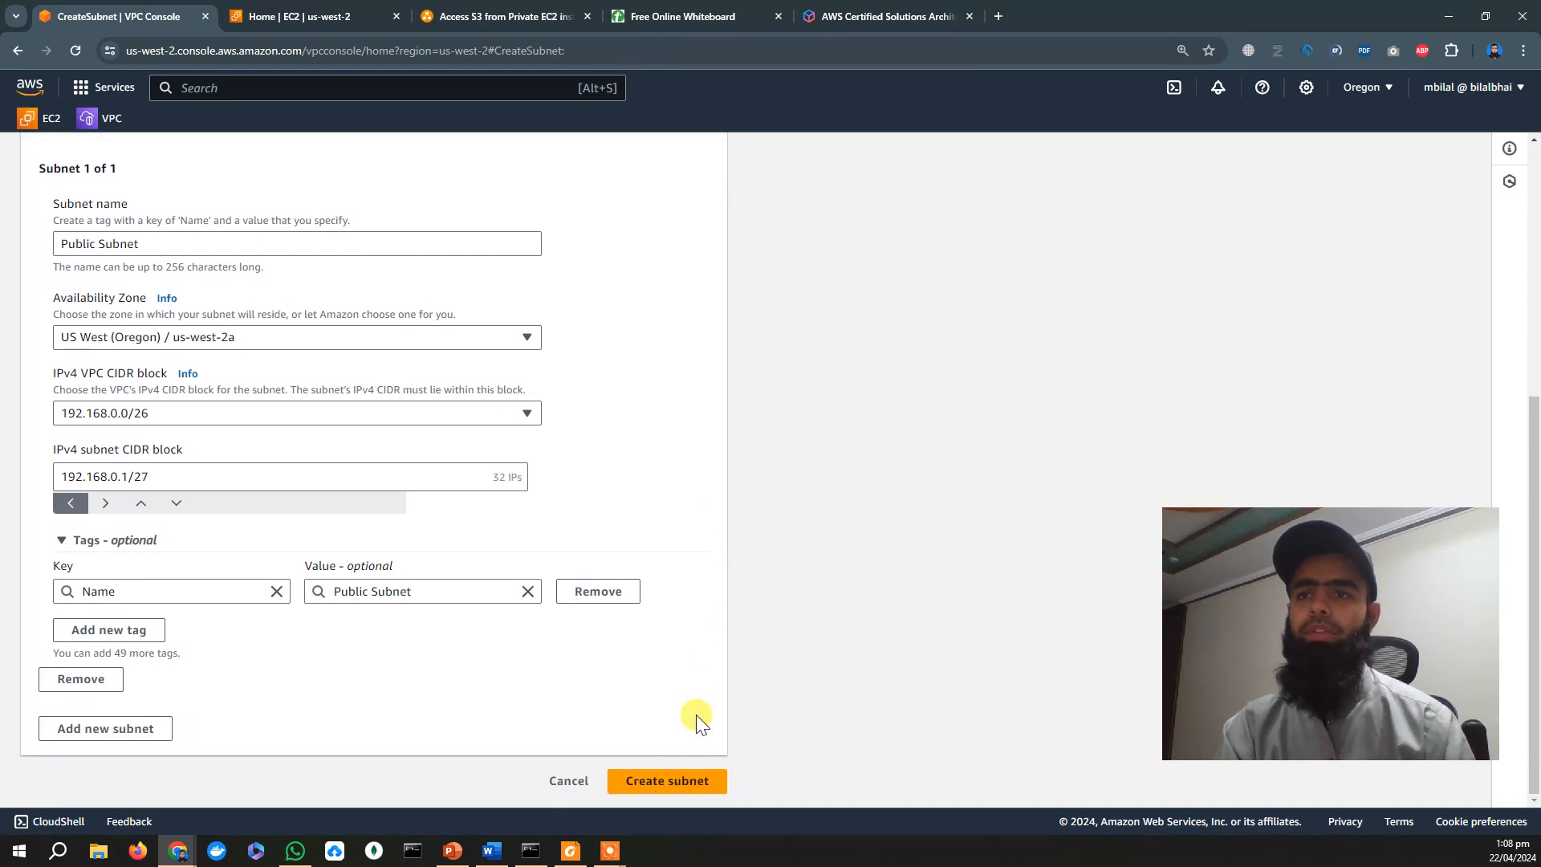
{"action": "left_click", "coordinate": [677, 778]}
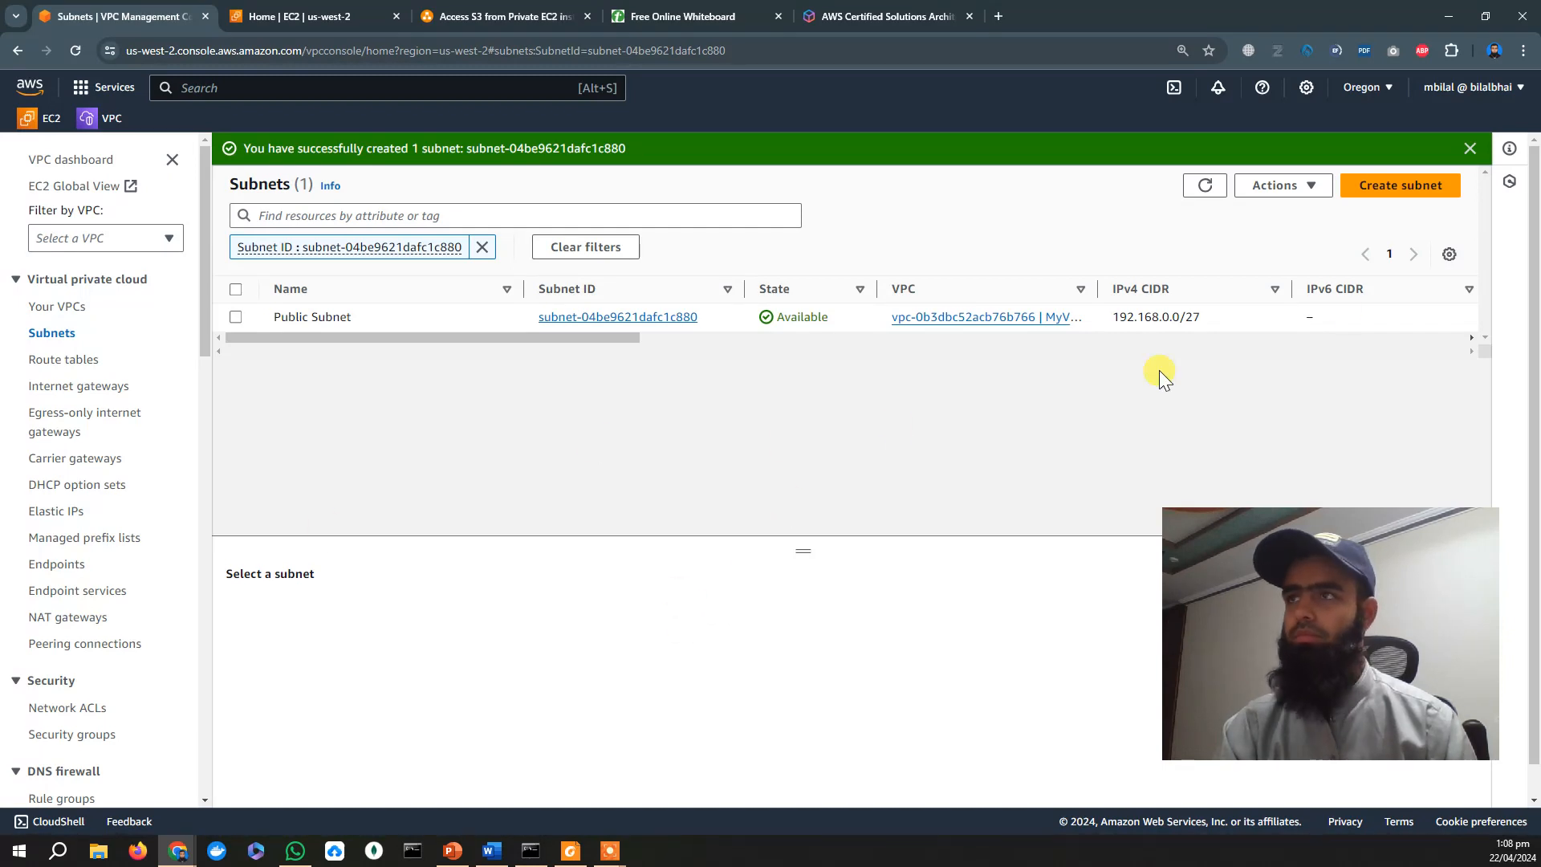
Start creating a second subnet and assign it to MyVPC.
{"action": "left_click", "coordinate": [1400, 187]}
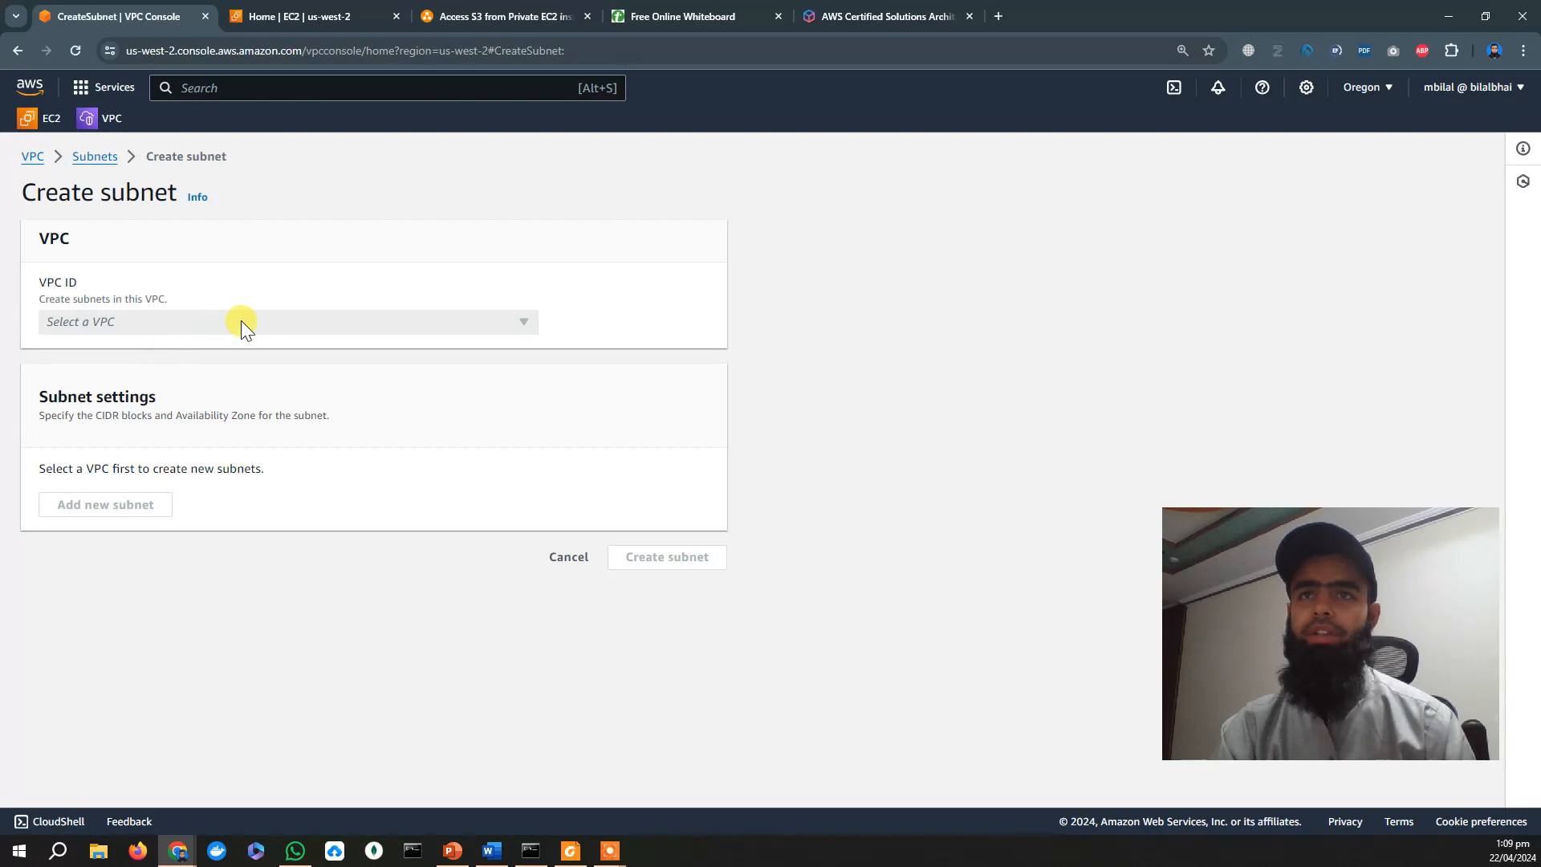
{"action": "left_click", "coordinate": [238, 325]}
{"action": "left_click", "coordinate": [214, 369]}
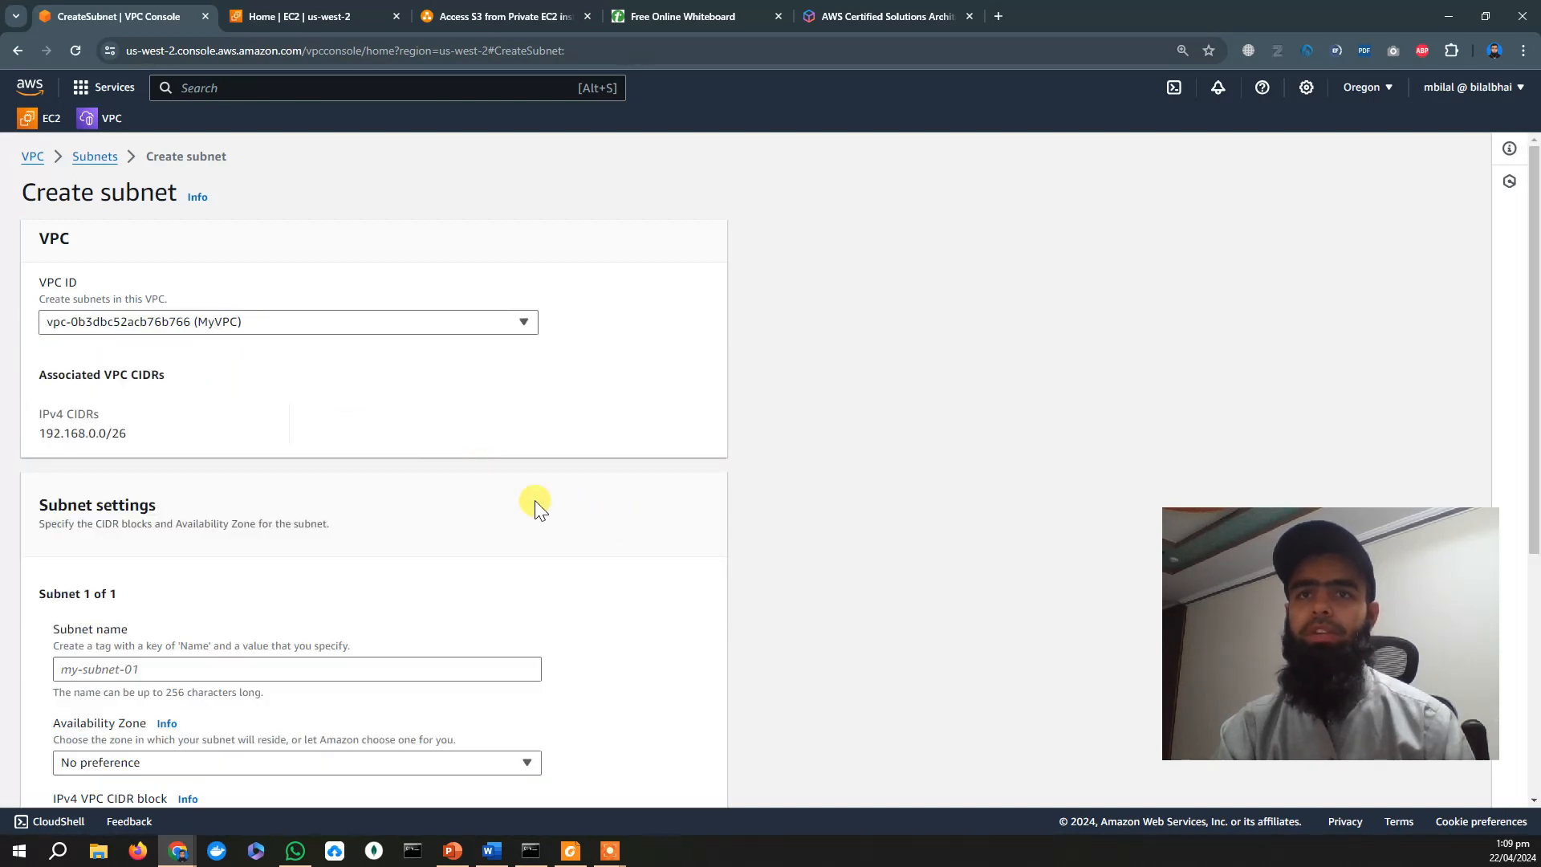
Name the second subnet Private Subnet and place it in the us-west-2b availability zone.
{"action": "scroll", "coordinate": [764, 517], "scroll_direction": "down", "scroll_amount": 5}
{"action": "left_click", "coordinate": [229, 271]}
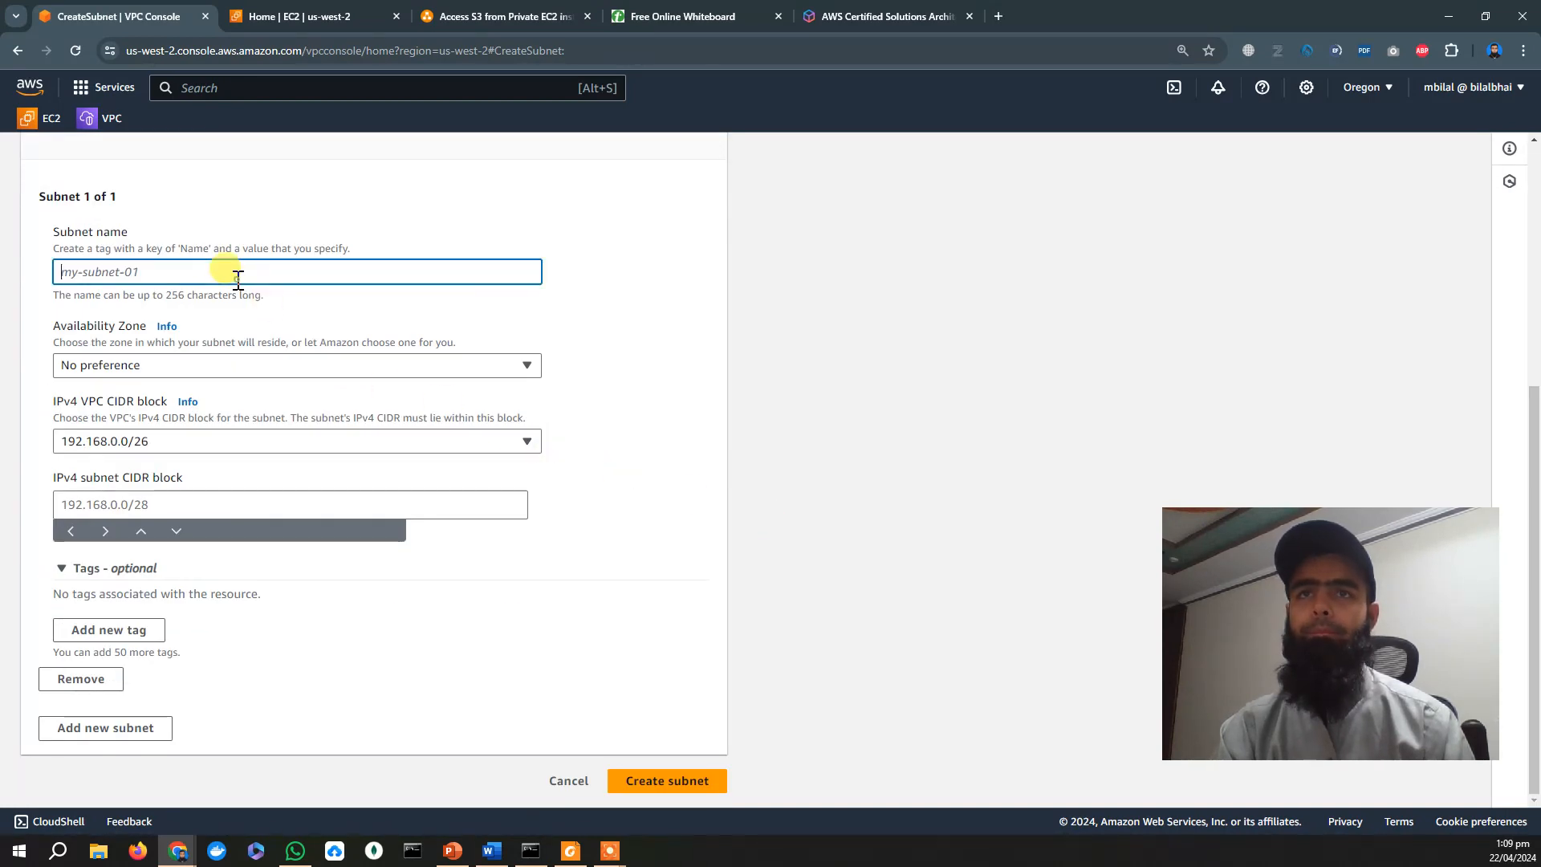
{"action": "type", "text": "Pr"}
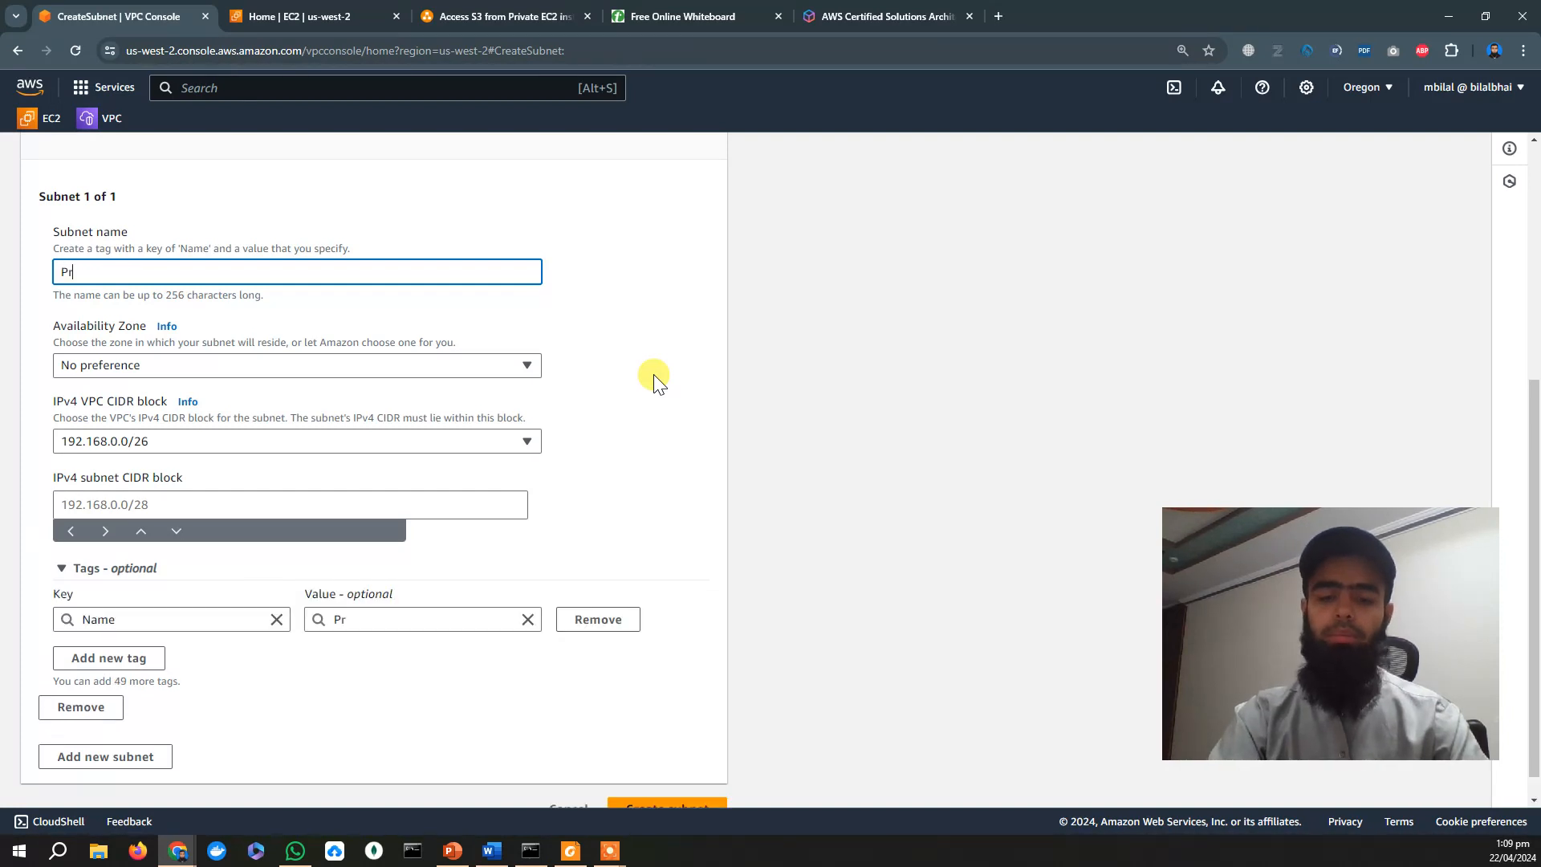
{"action": "type", "text": "ivate Su"}
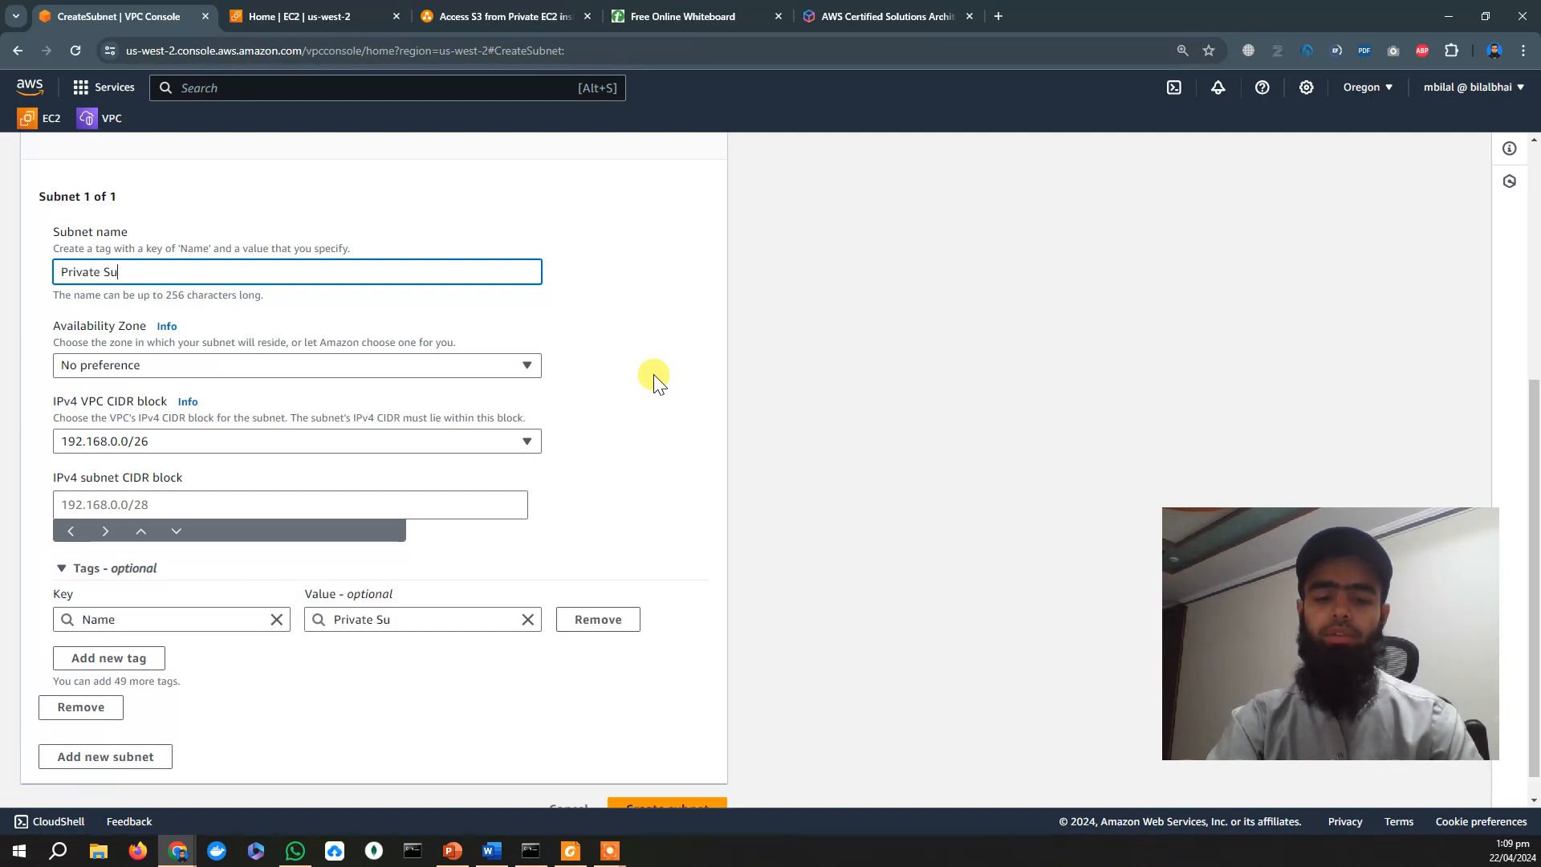
{"action": "type", "text": "bnet"}
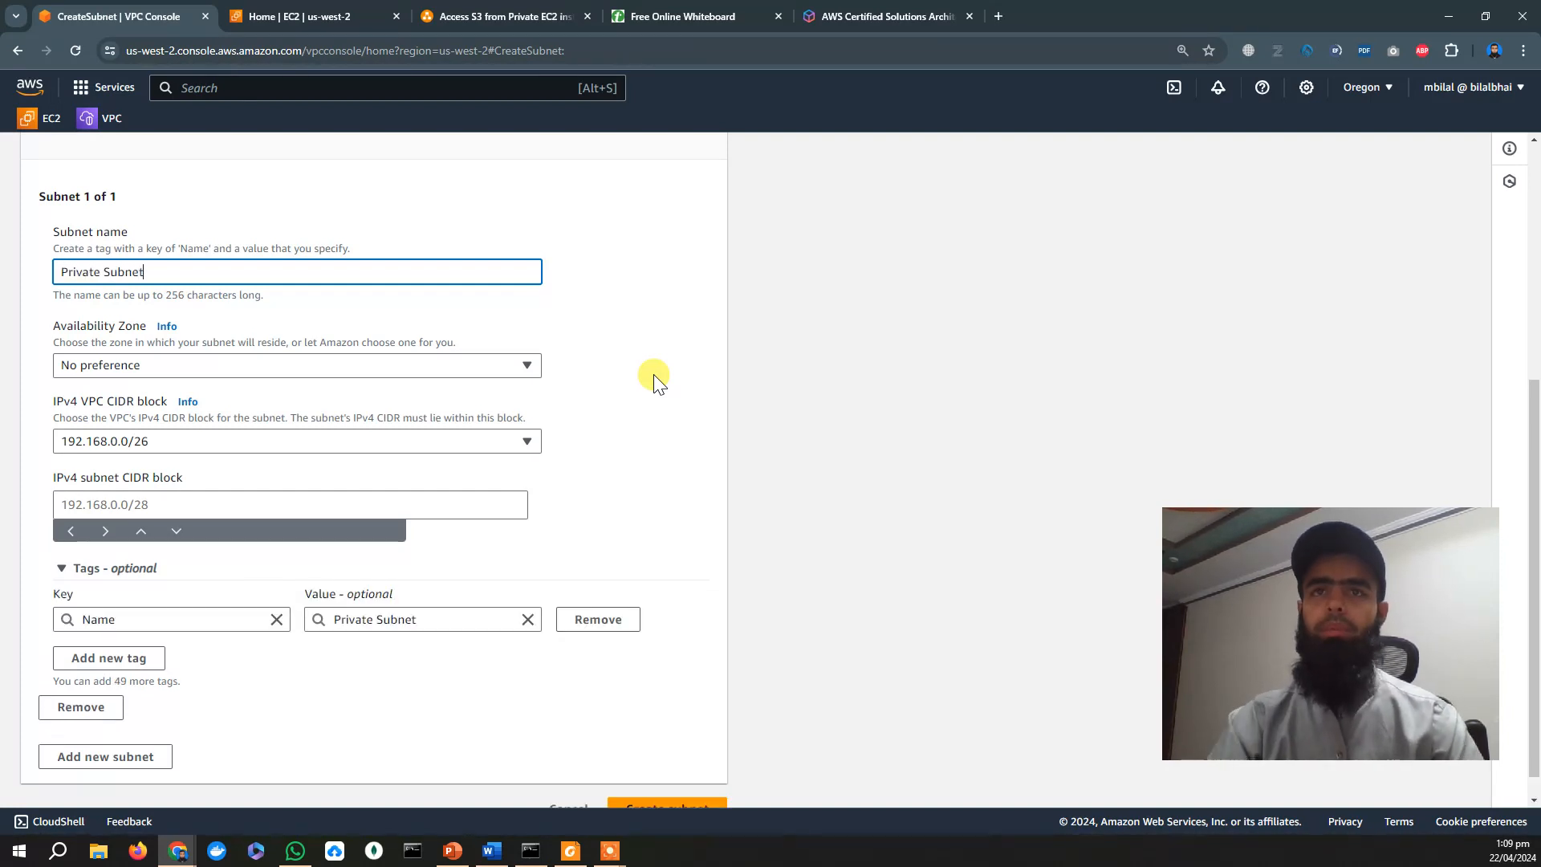
{"action": "left_click", "coordinate": [417, 369]}
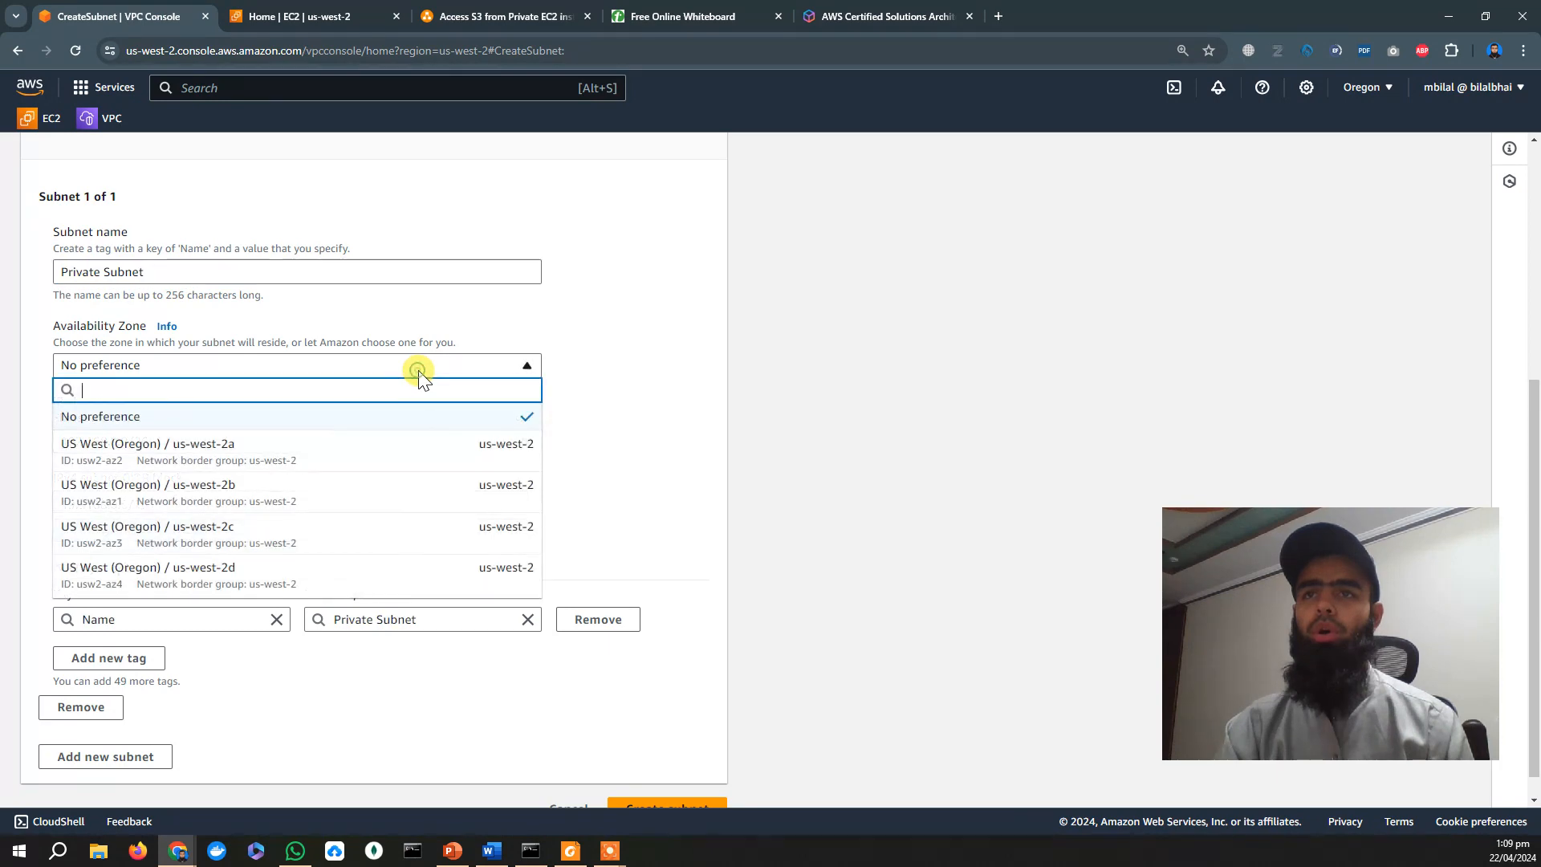
{"action": "left_click", "coordinate": [392, 504]}
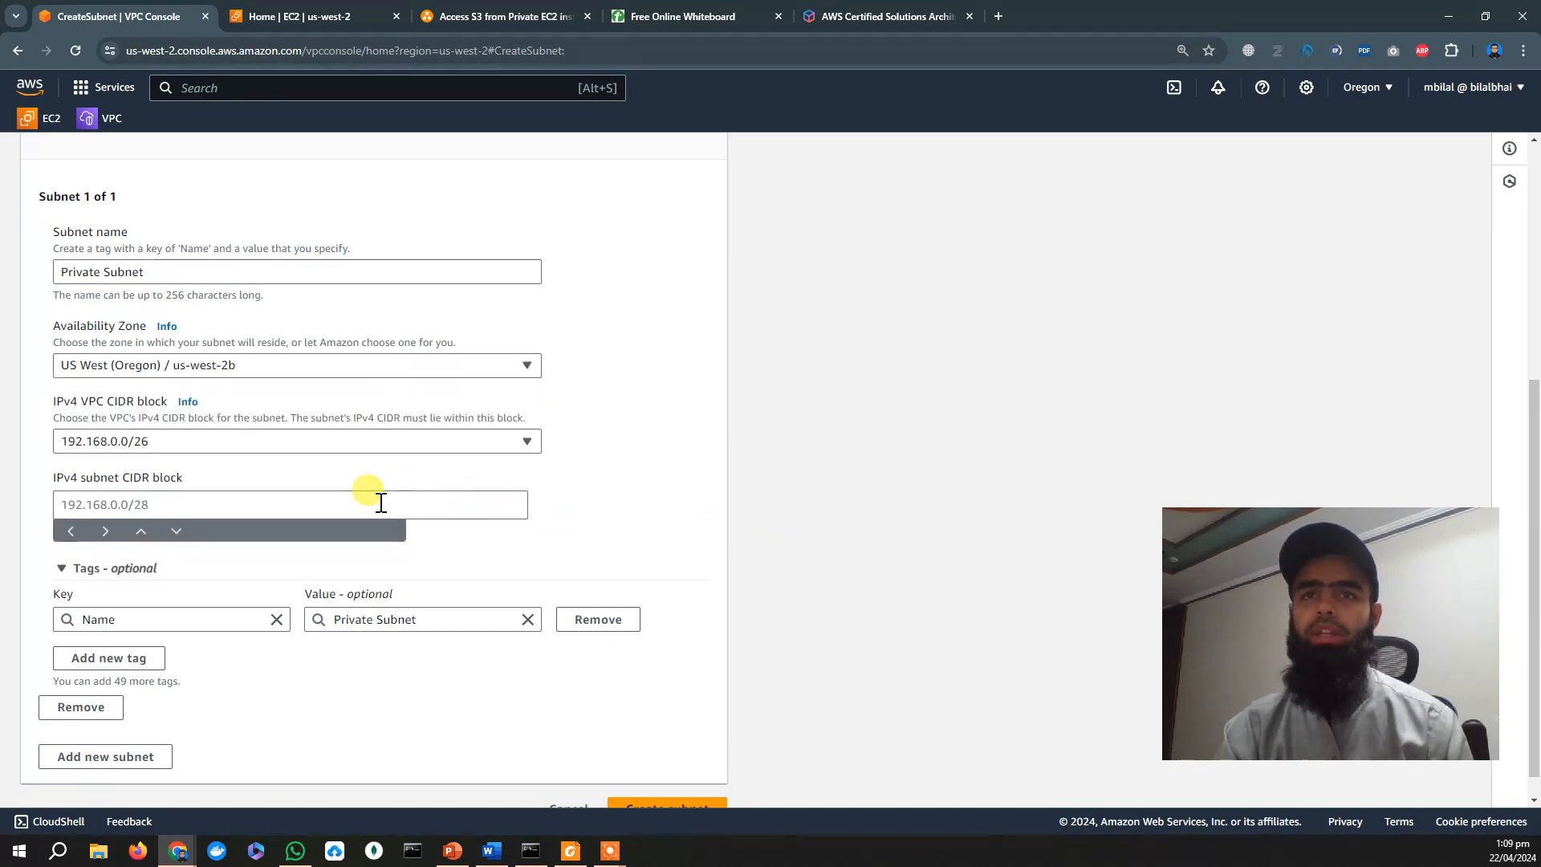
Set the private subnet's IPv4 CIDR block to 192.168.0.32/27.
{"action": "left_click", "coordinate": [318, 500]}
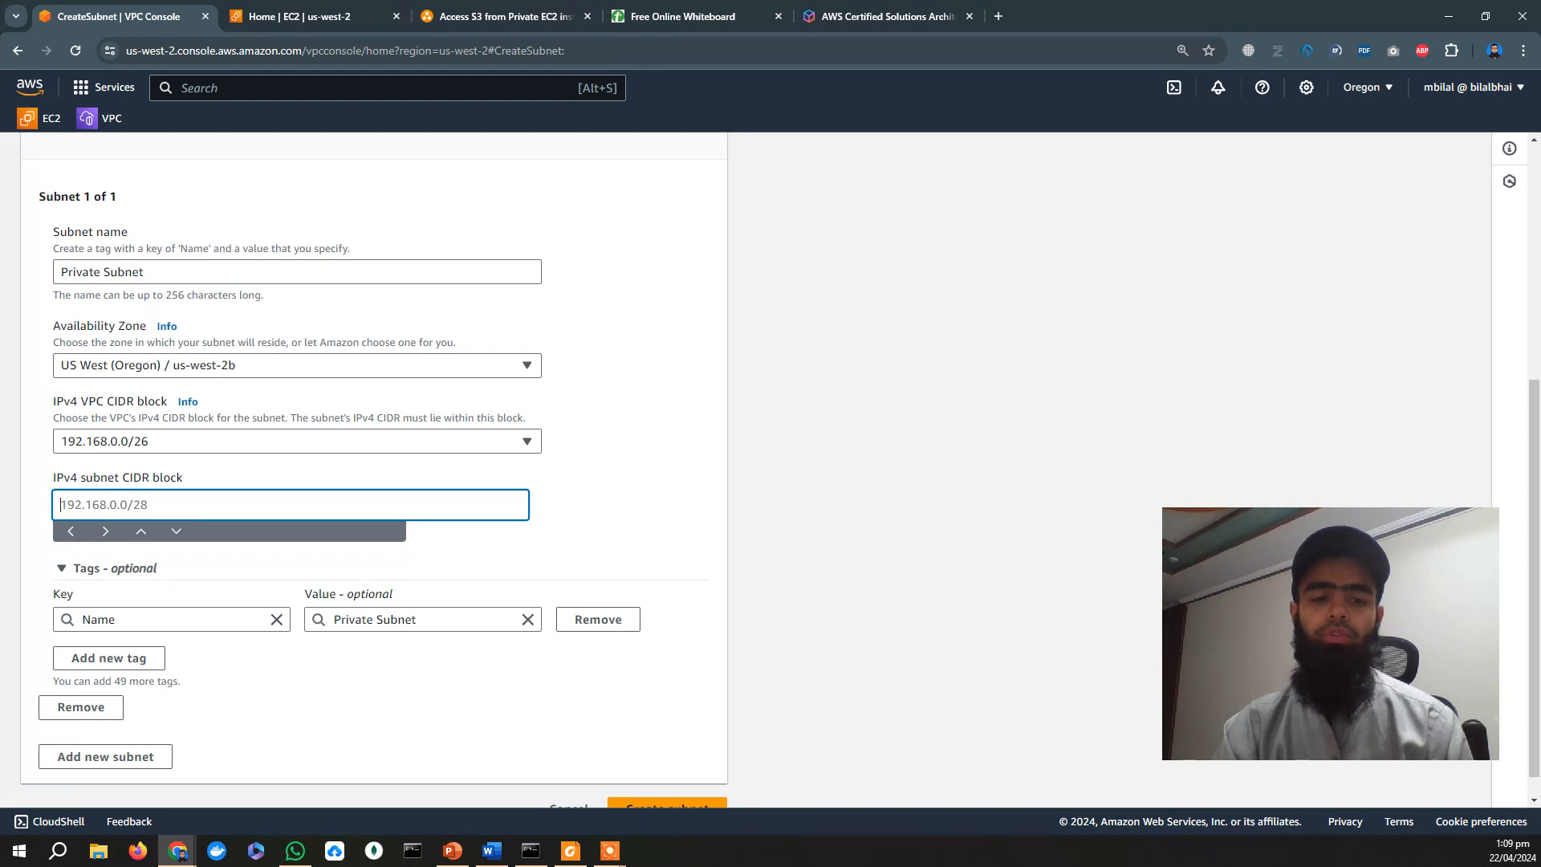
{"action": "key", "text": "alt+Tab"}
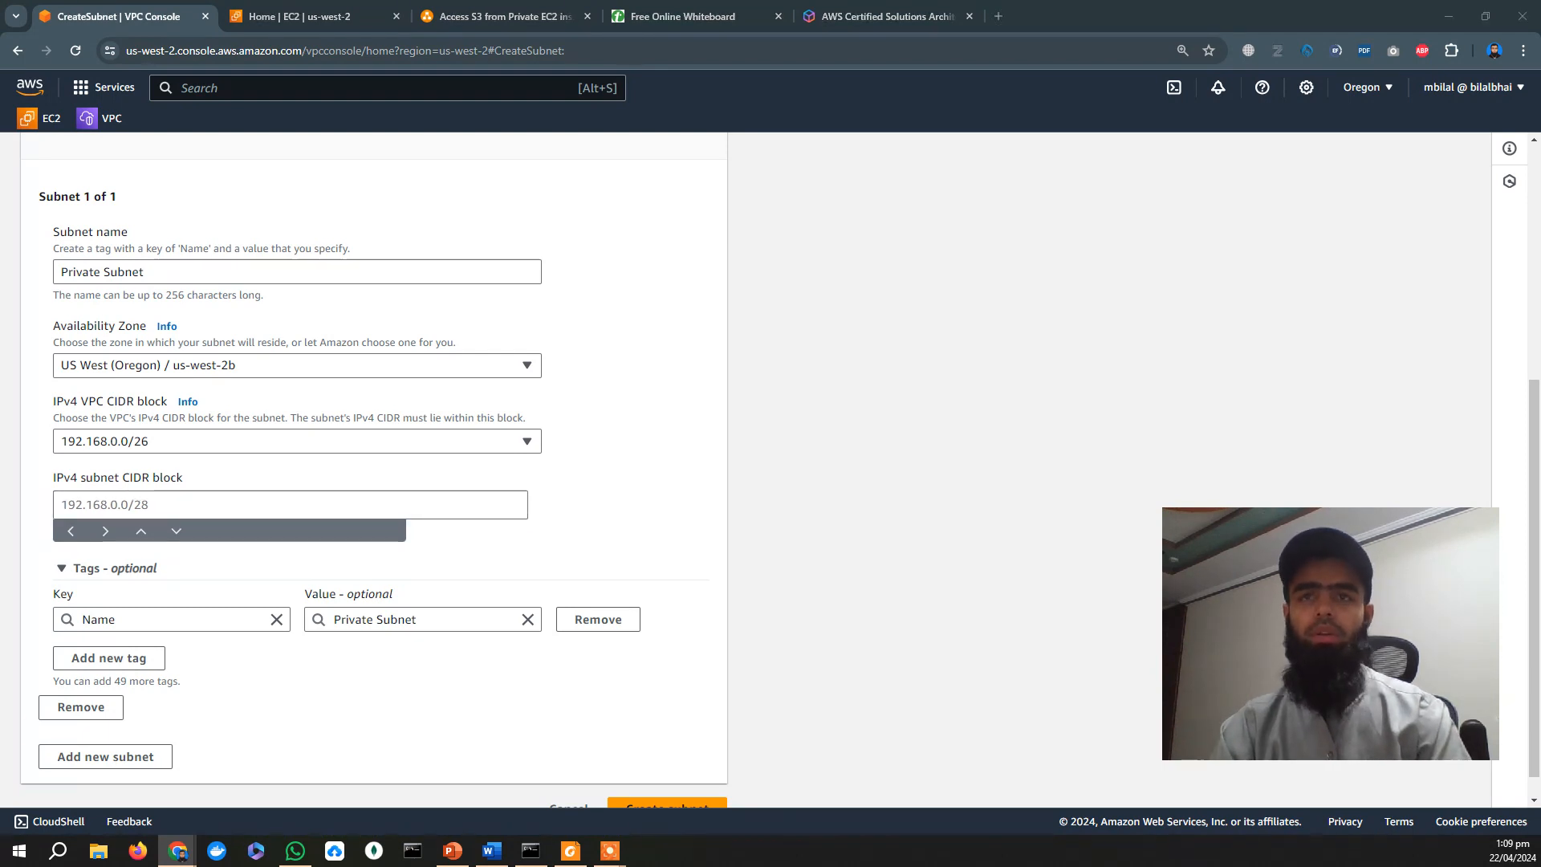
{"action": "left_click", "coordinate": [205, 508]}
{"action": "type", "text": "192.168.0.32/27"}
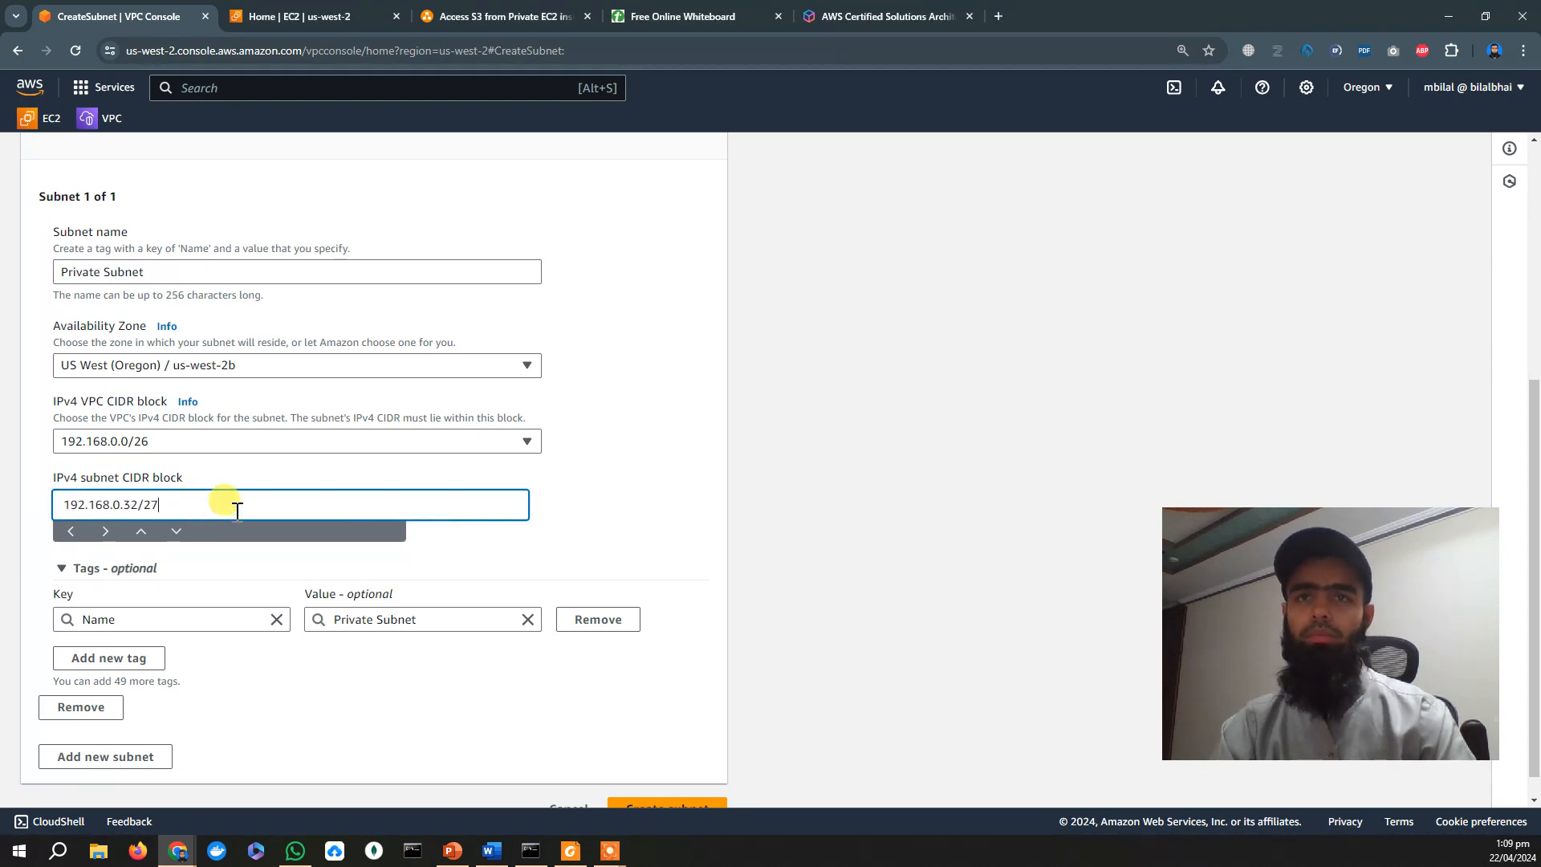
Remove the leading space from the IPv4 subnet CIDR block so it reads 192.168.0.32/27 and create the Private Subnet.
{"action": "left_click", "coordinate": [678, 455]}
{"action": "scroll", "coordinate": [654, 653], "scroll_direction": "up", "scroll_amount": 5}
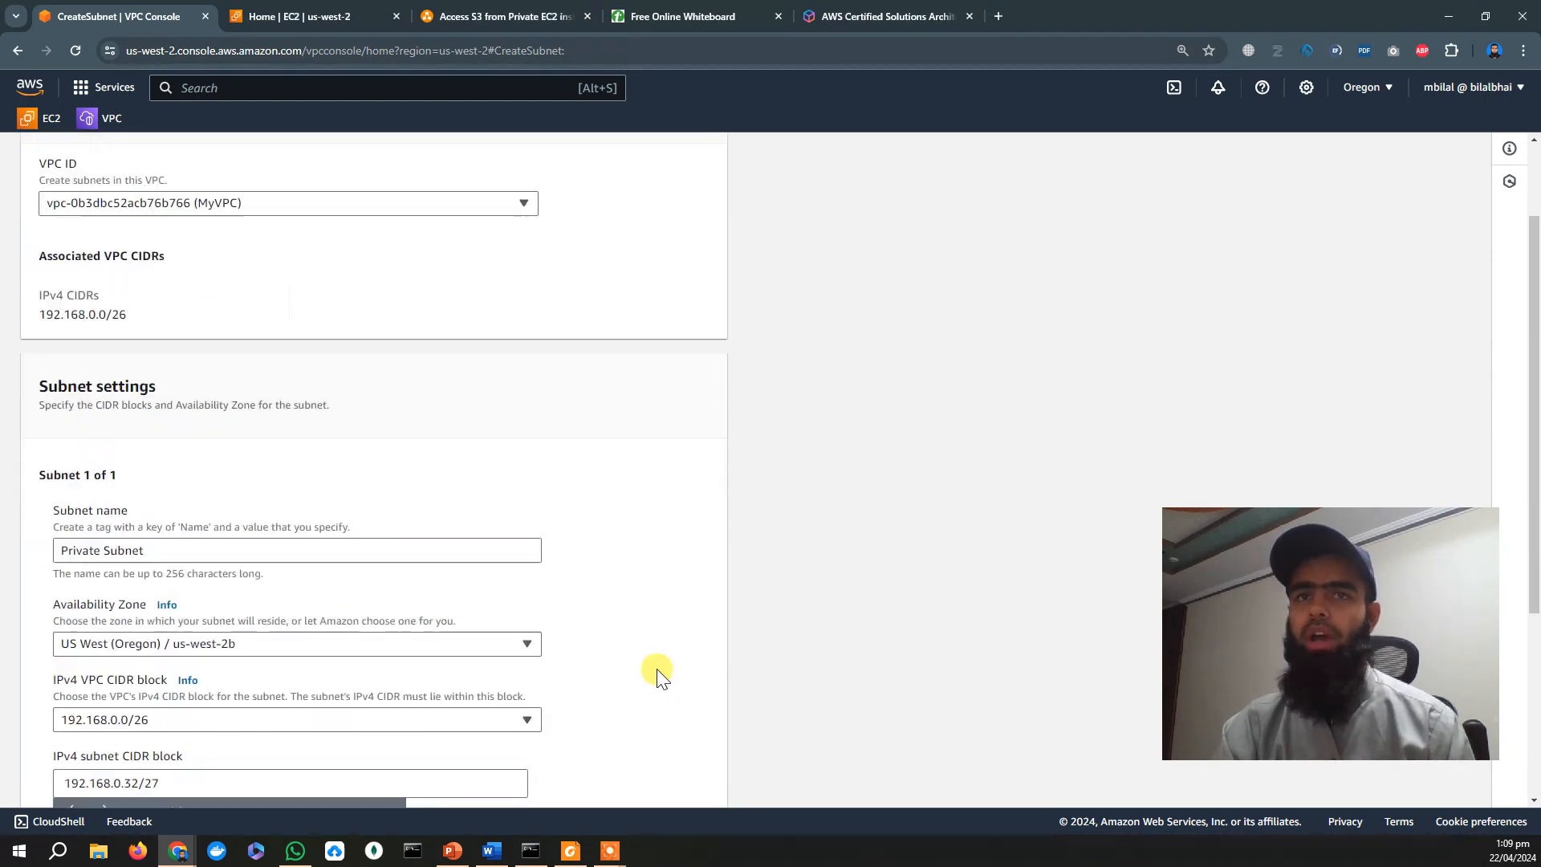
{"action": "scroll", "coordinate": [646, 682], "scroll_direction": "down", "scroll_amount": 5}
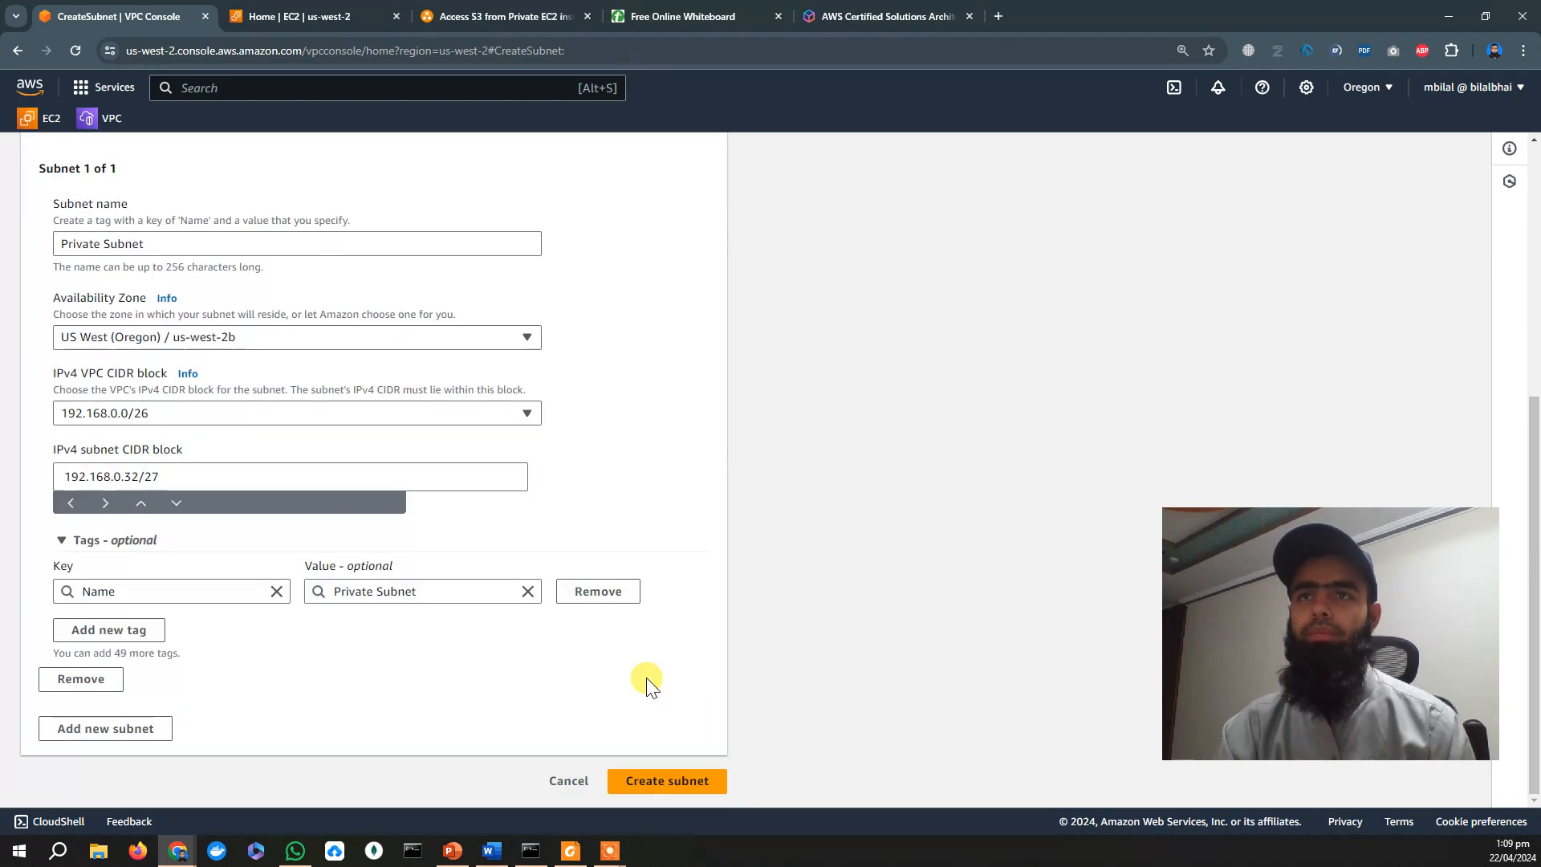
{"action": "left_click", "coordinate": [654, 782]}
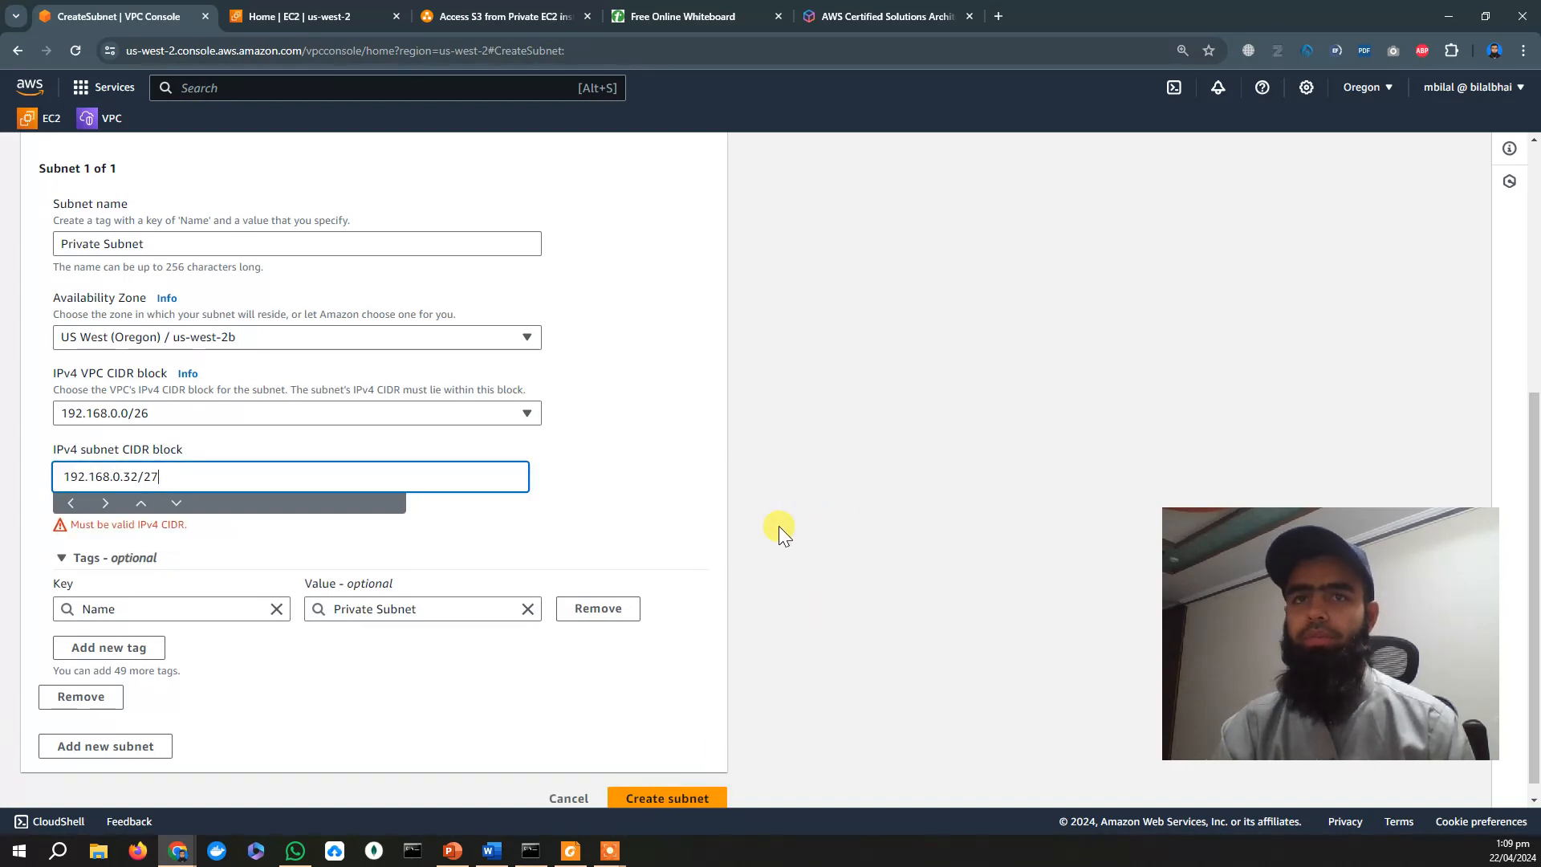
{"action": "left_click", "coordinate": [65, 479]}
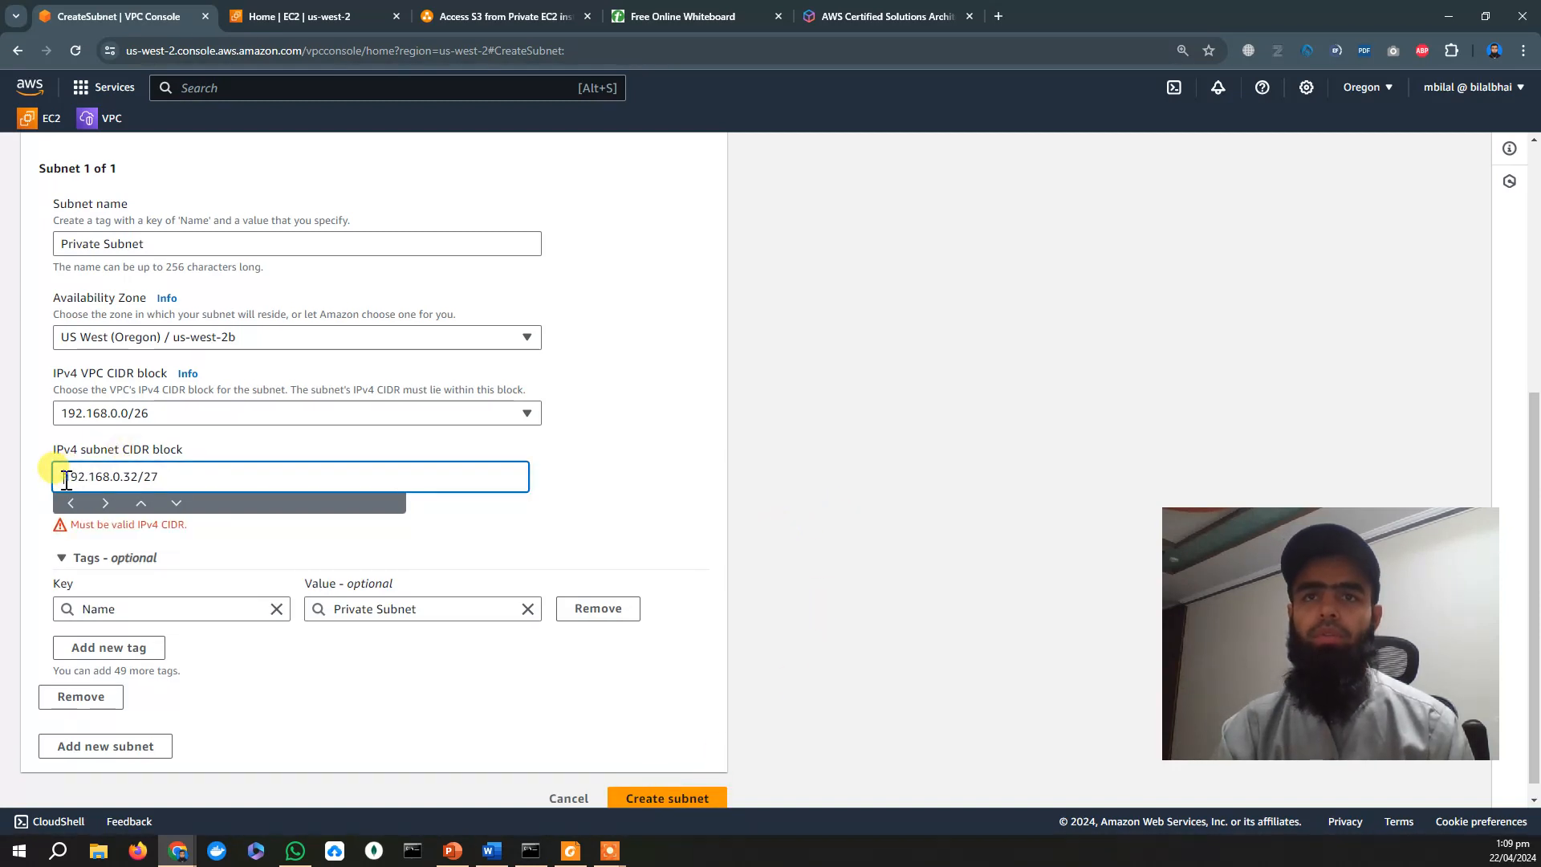
{"action": "key", "text": "BackSpace"}
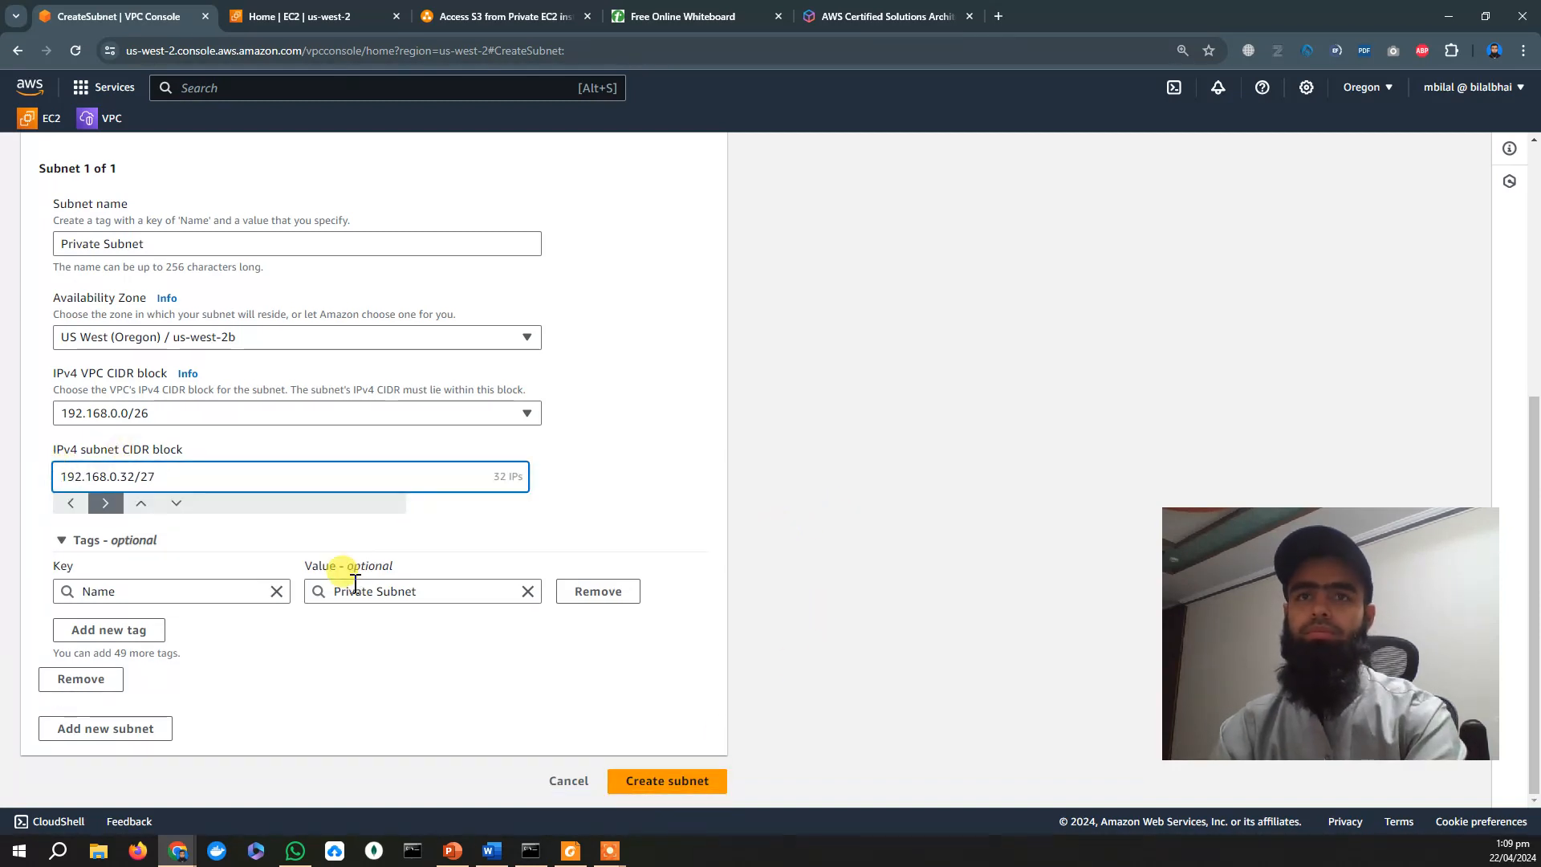
{"action": "left_click", "coordinate": [647, 779]}
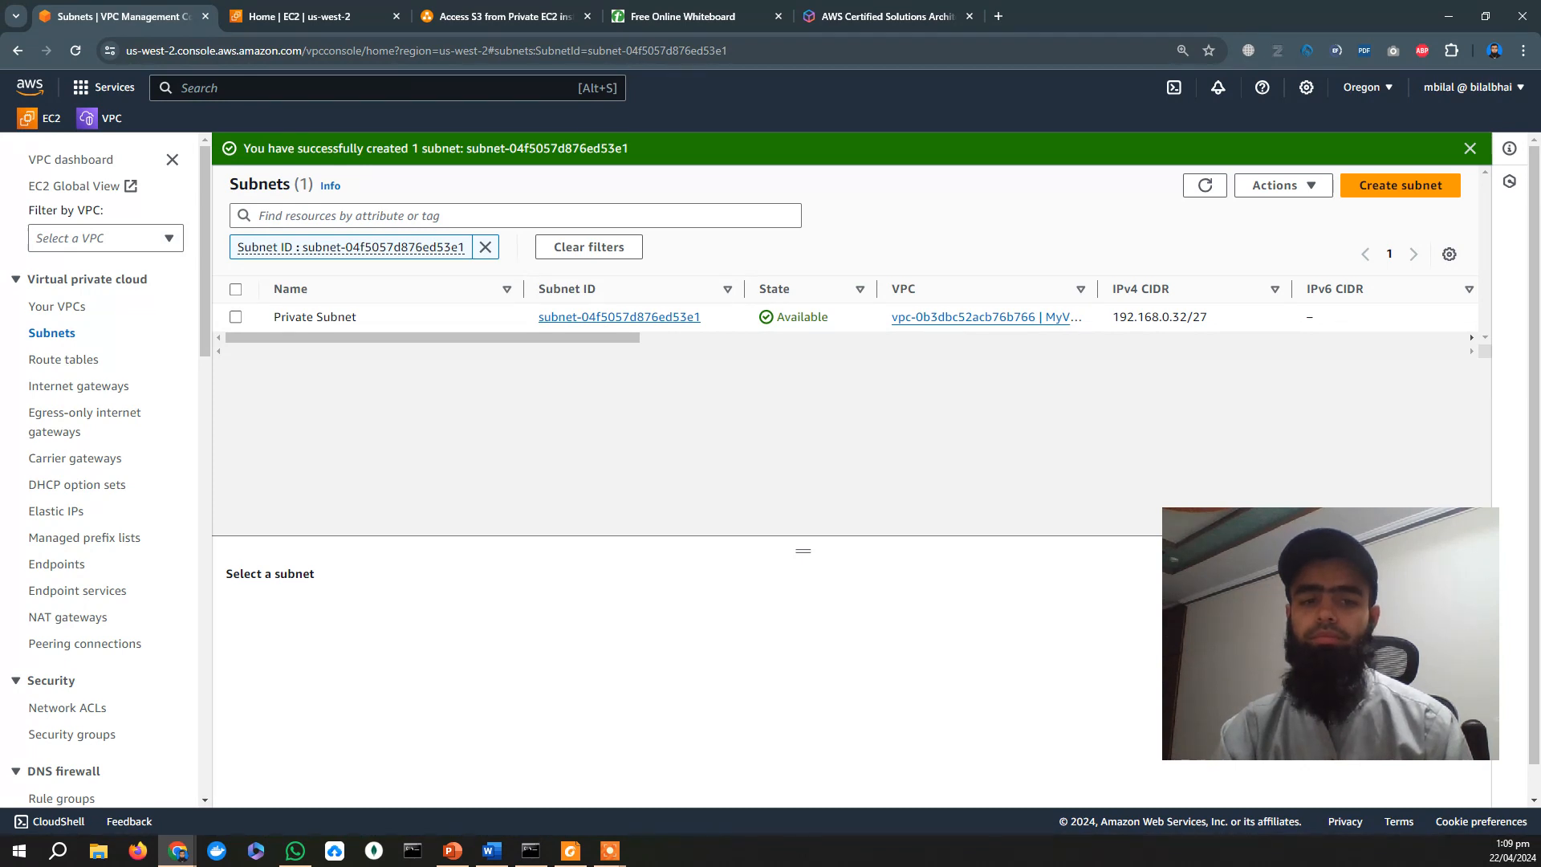
Refresh the subnet list and remove its subnet ID filter to list all subnets.
{"action": "left_click", "coordinate": [1204, 186]}
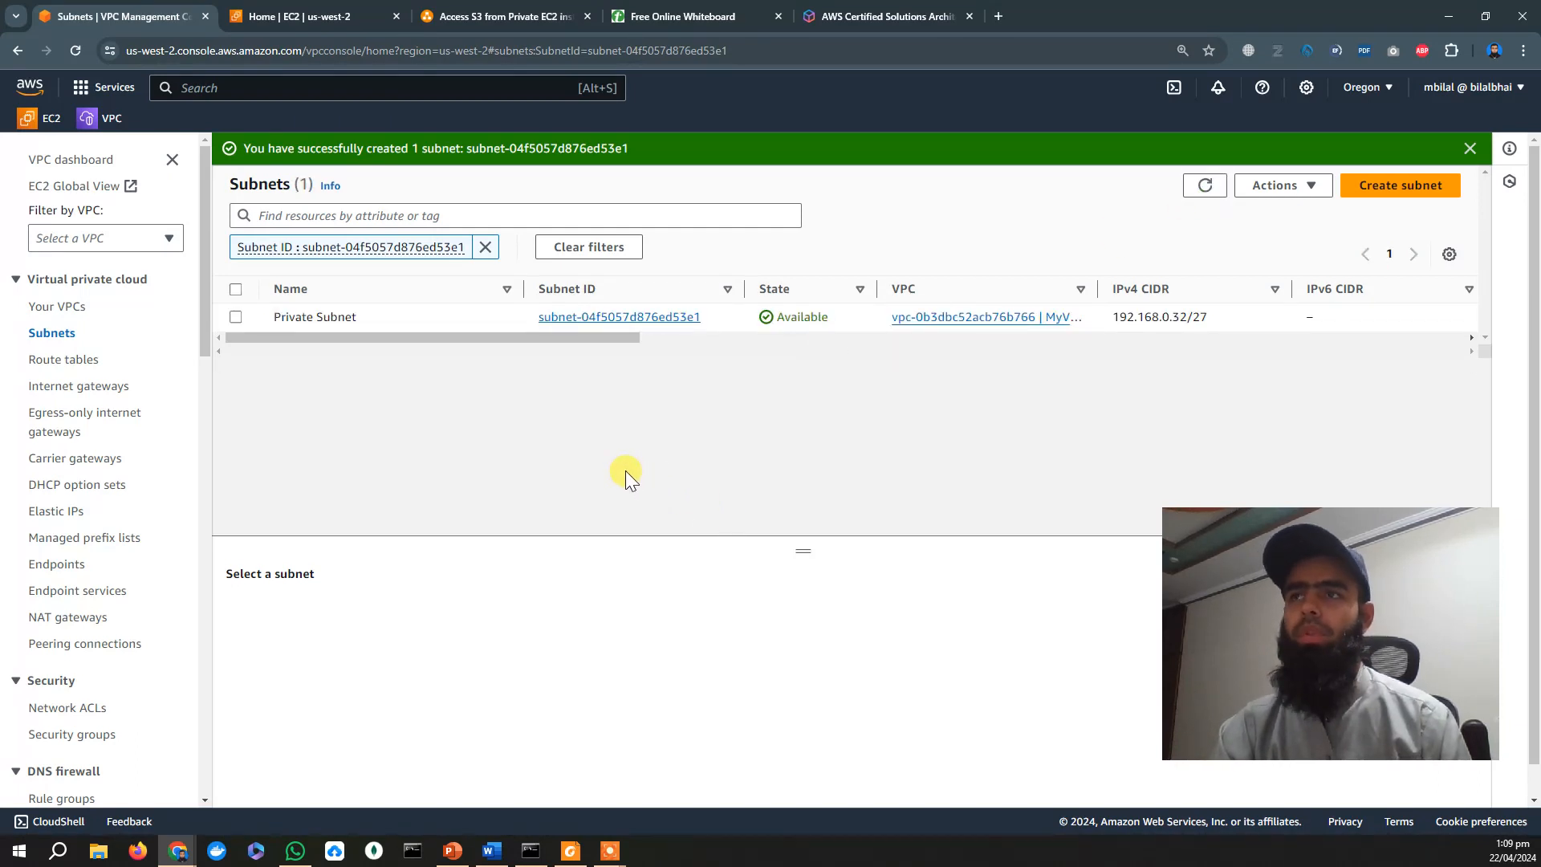
{"action": "left_click", "coordinate": [485, 247]}
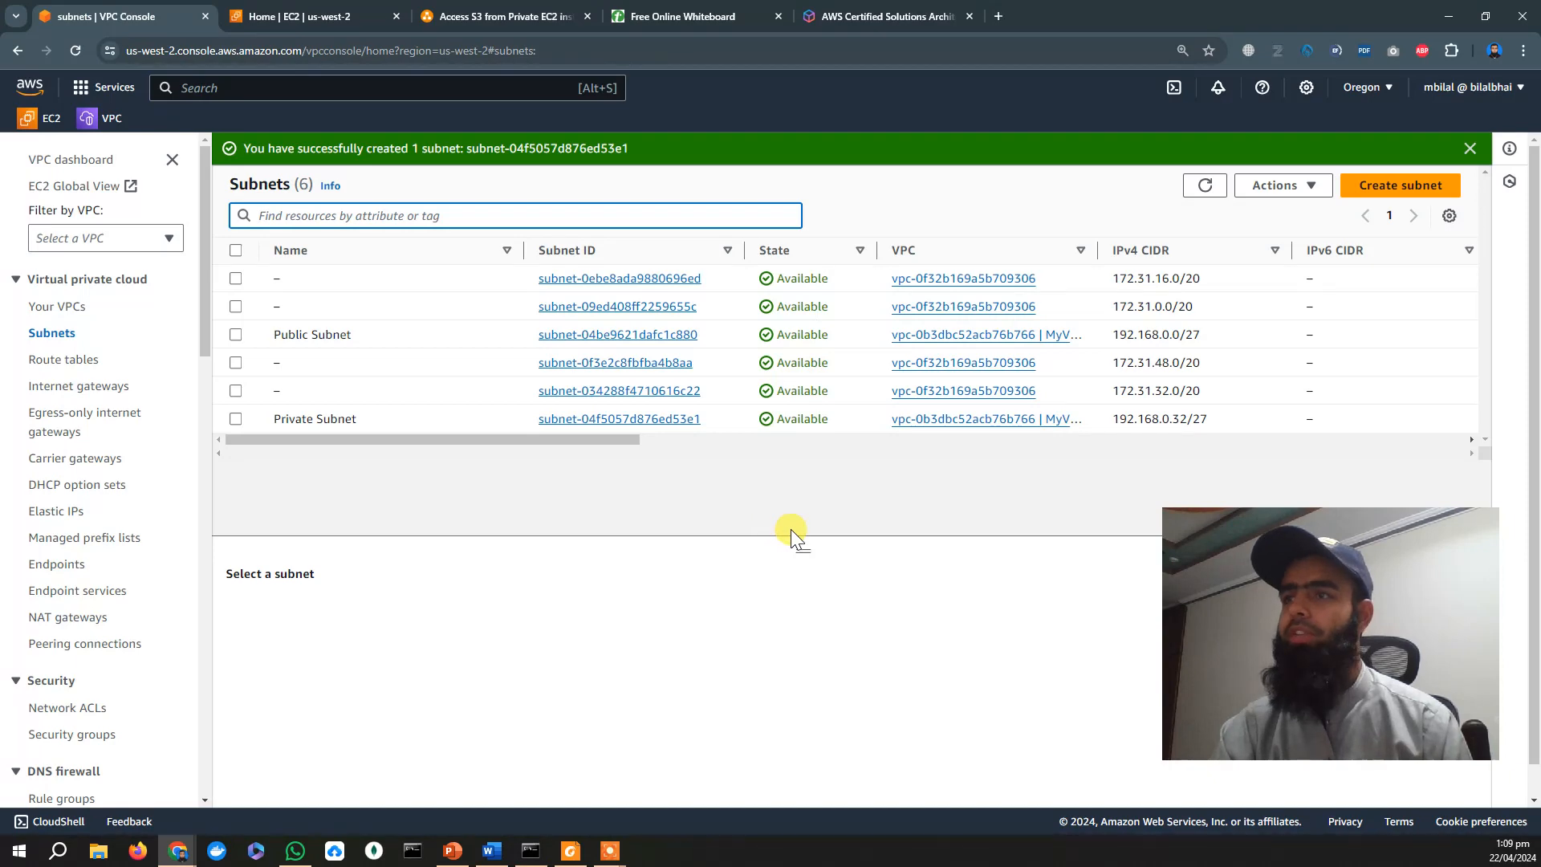
{"action": "mouse_move", "coordinate": [491, 851]}
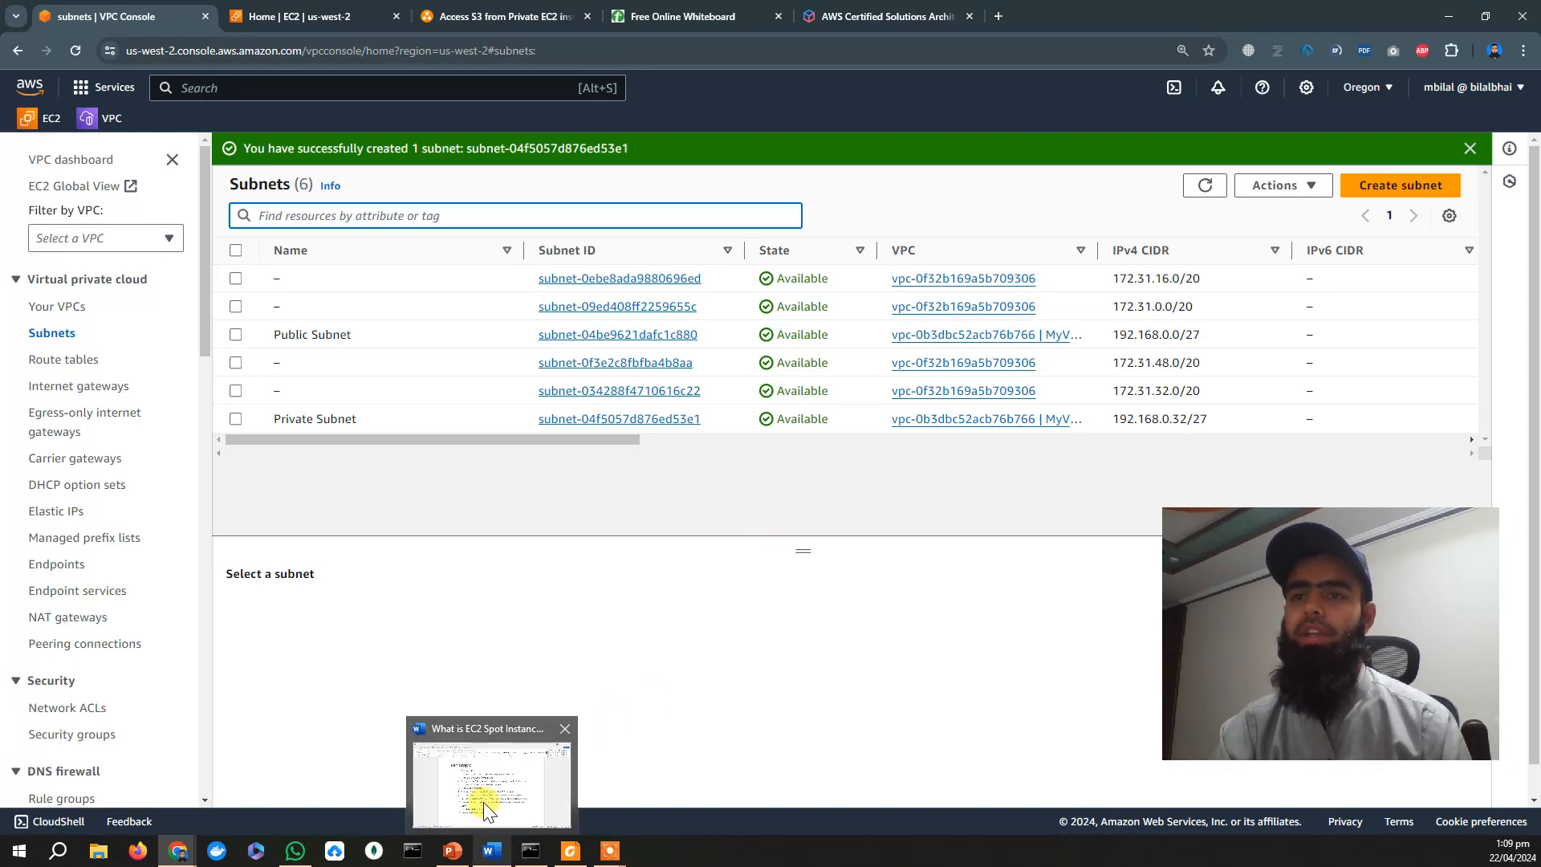
{"action": "mouse_move", "coordinate": [478, 778]}
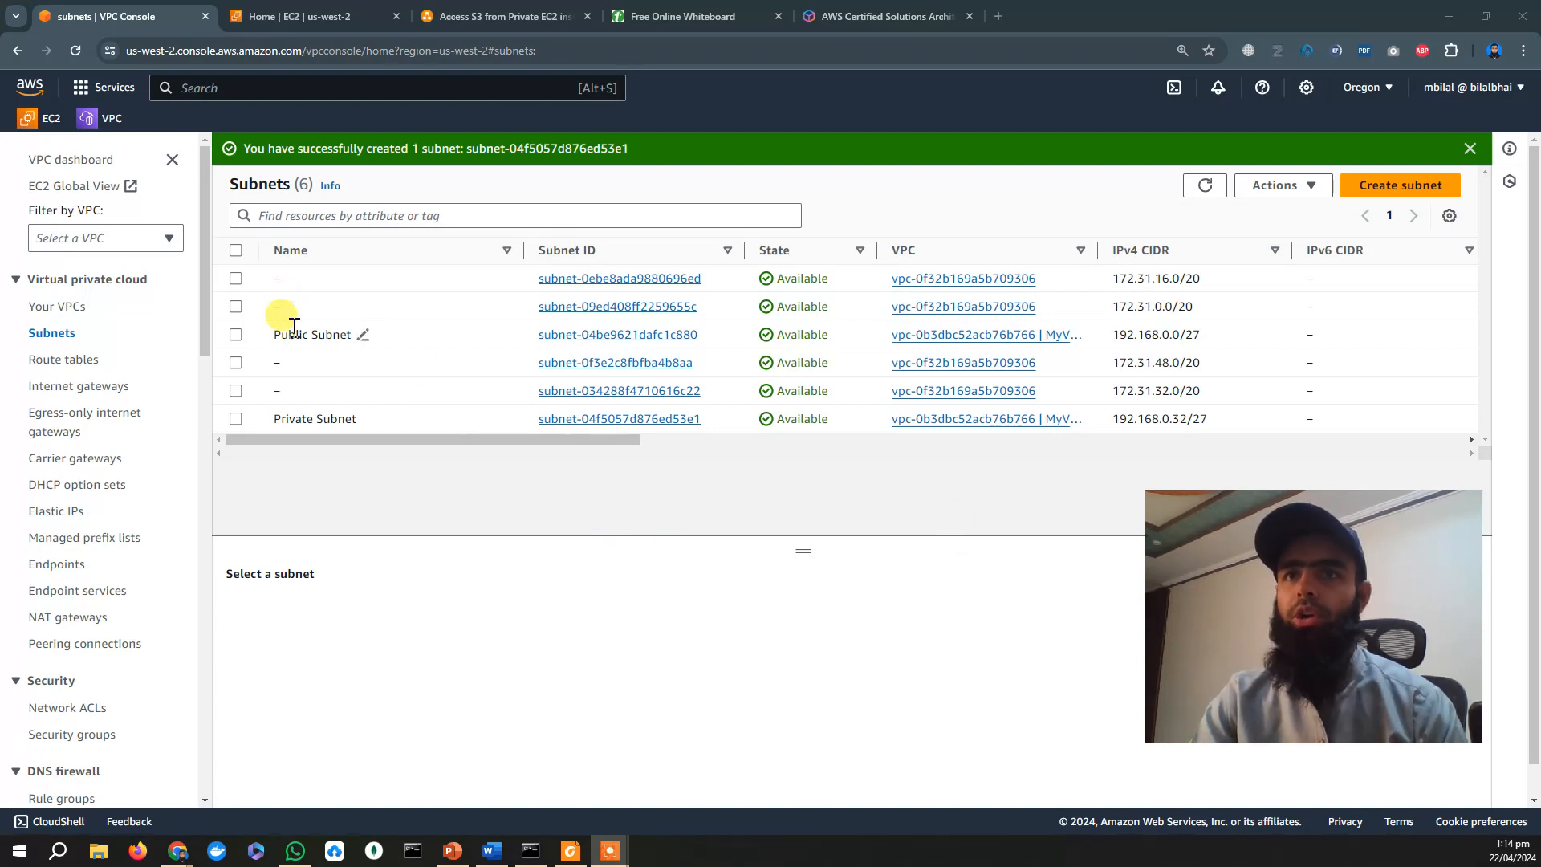
Try to enable auto-assign public IPv4 address in the Public Subnet's settings and save.
{"action": "left_click", "coordinate": [614, 336]}
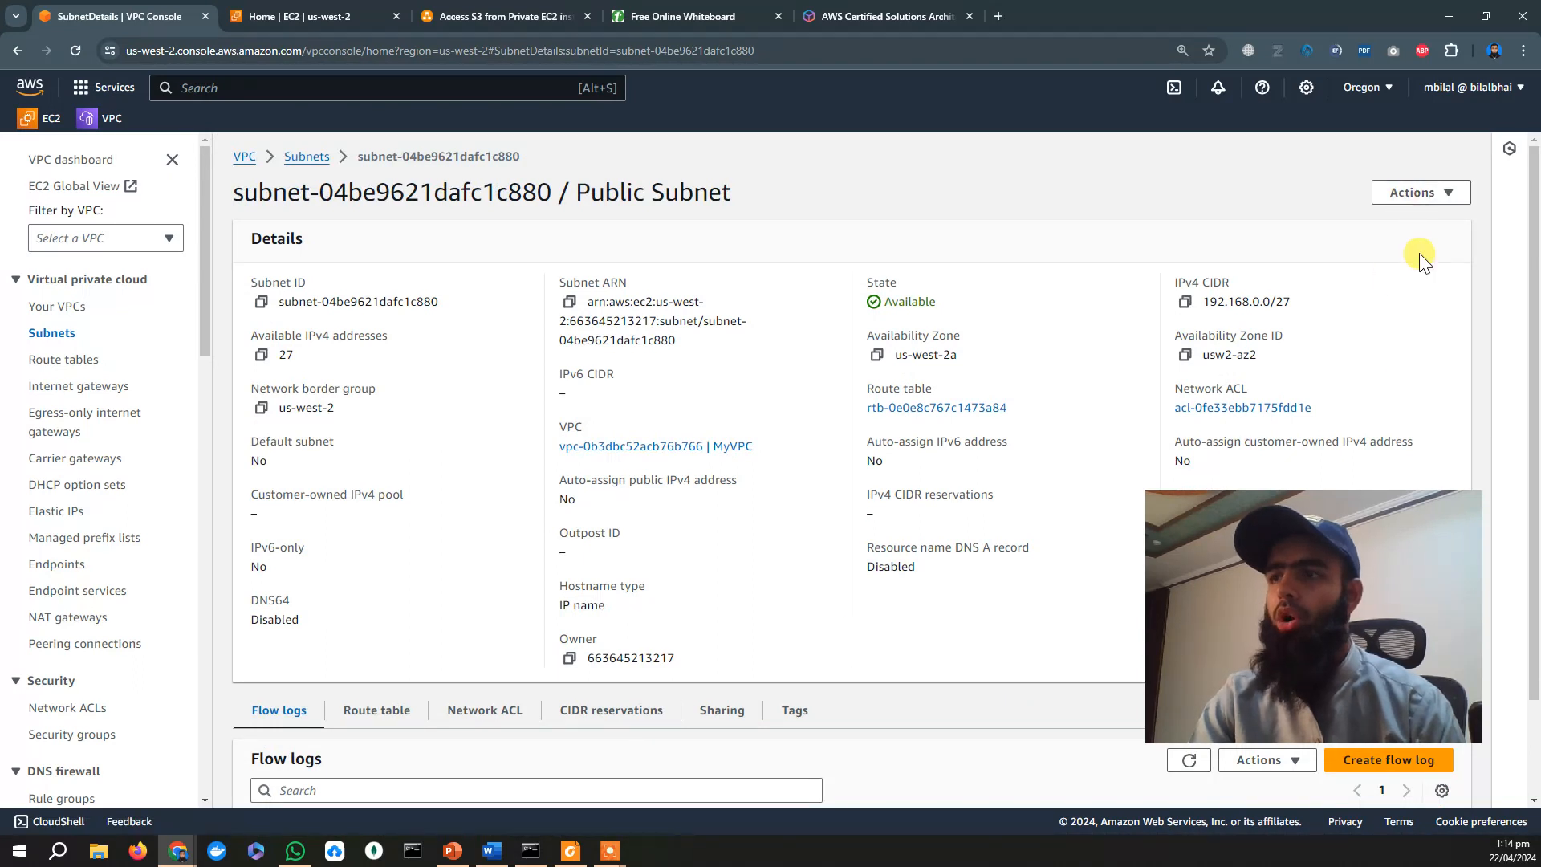
{"action": "left_click", "coordinate": [1409, 195]}
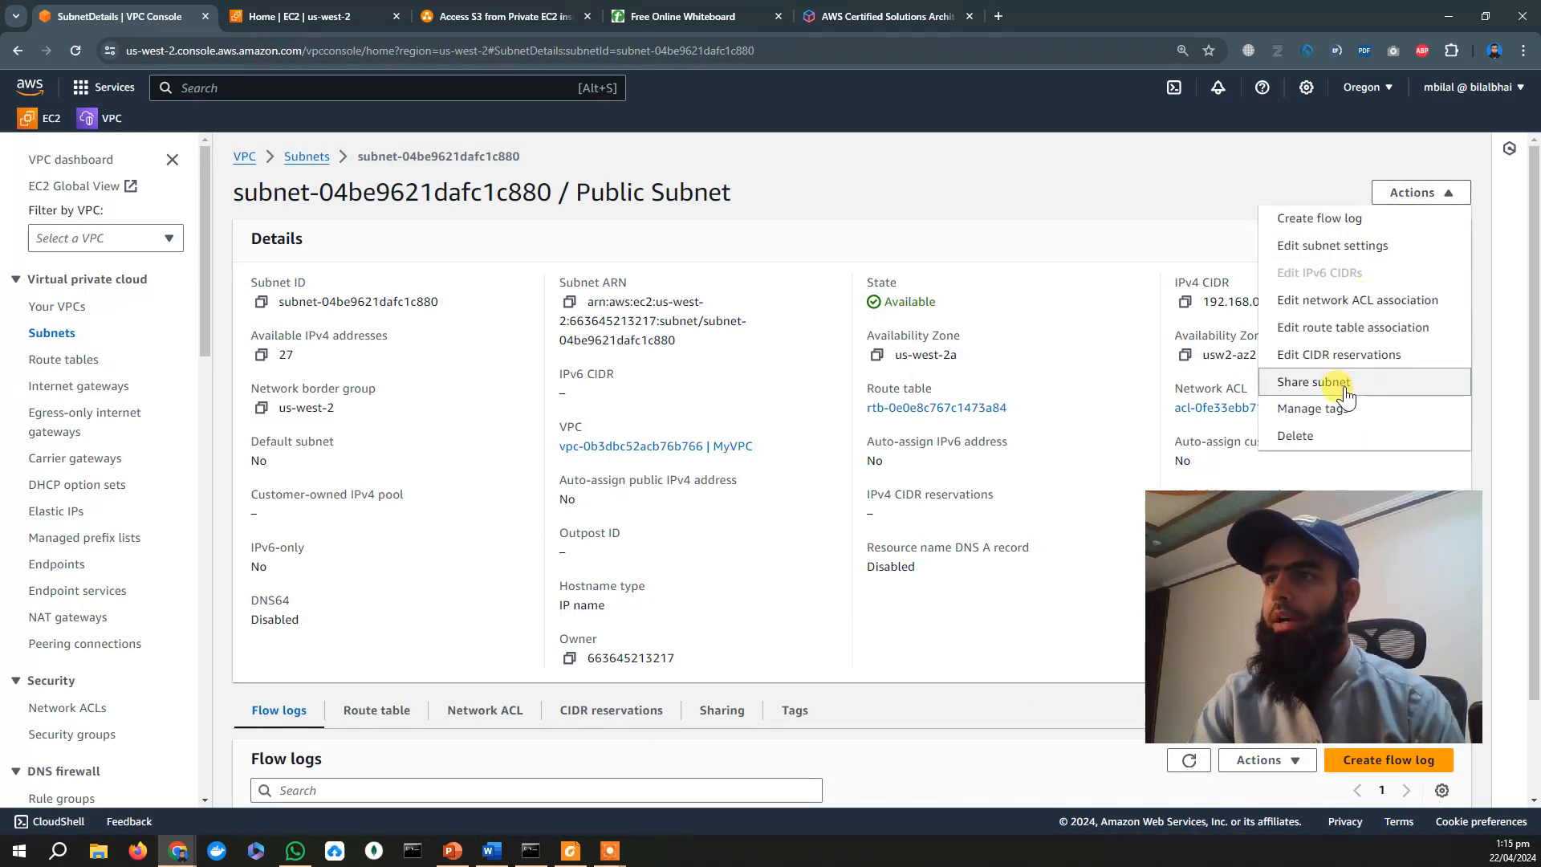
{"action": "left_click", "coordinate": [1334, 249]}
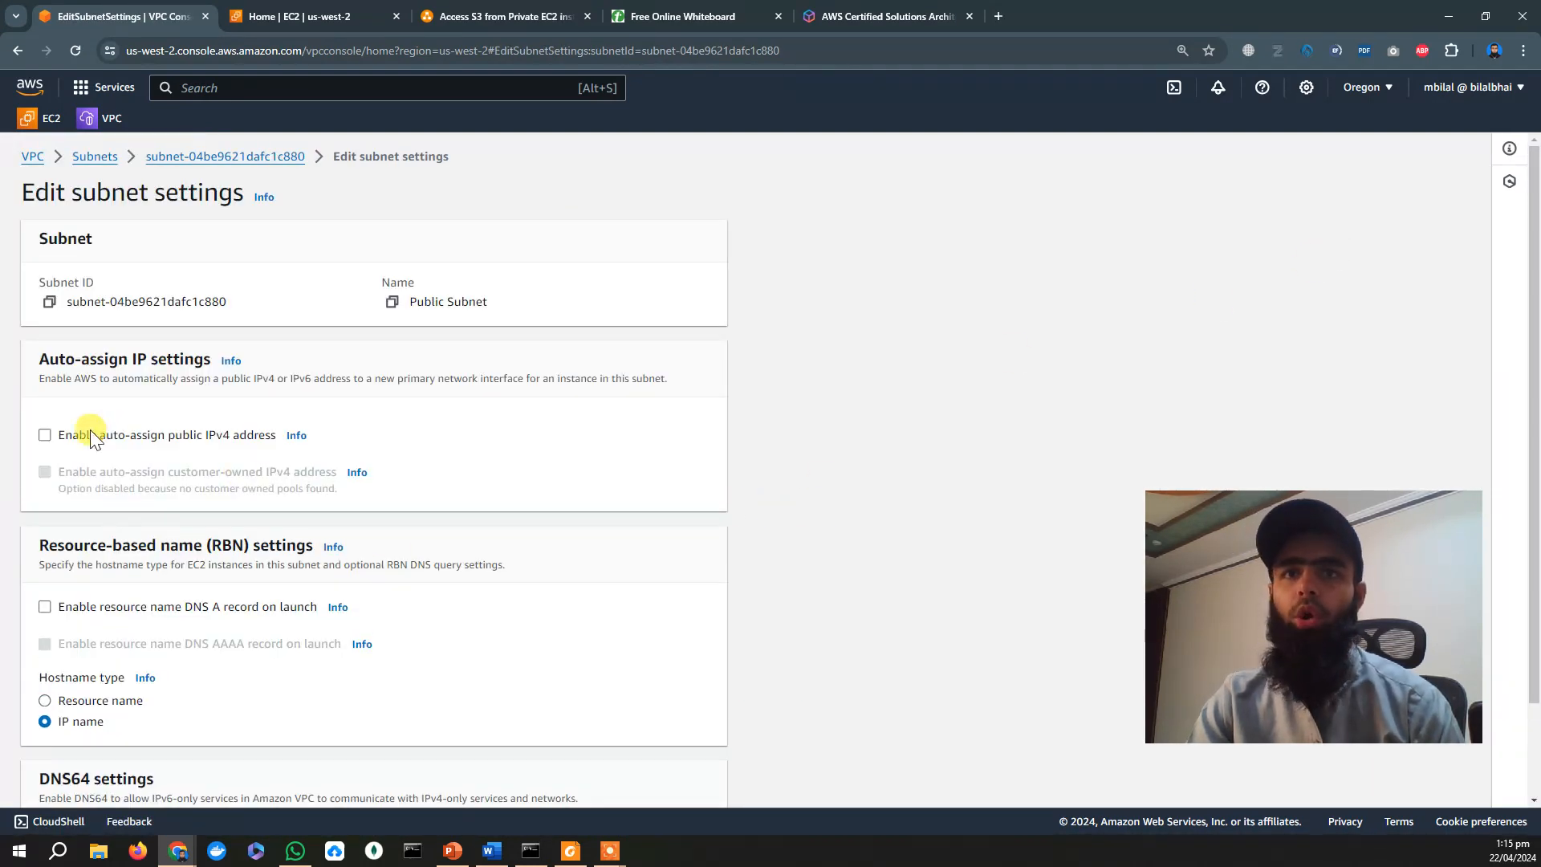
{"action": "left_click", "coordinate": [45, 434]}
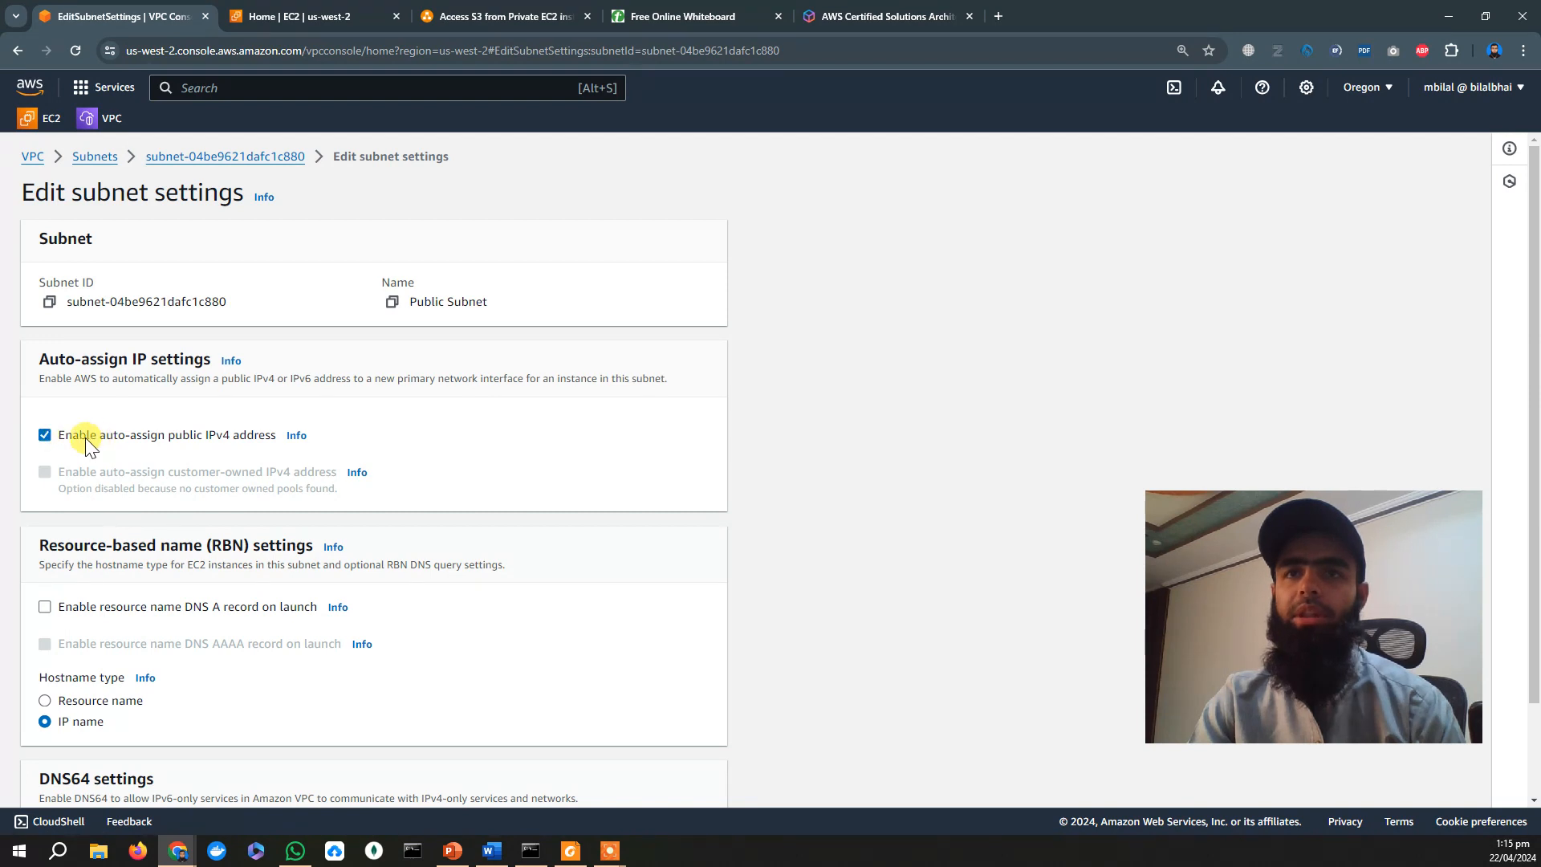
{"action": "left_click_drag", "start_coordinate": [63, 436], "coordinate": [277, 440]}
{"action": "left_click", "coordinate": [913, 523]}
{"action": "scroll", "coordinate": [883, 578], "scroll_direction": "down", "scroll_amount": 2}
{"action": "left_click", "coordinate": [697, 781]}
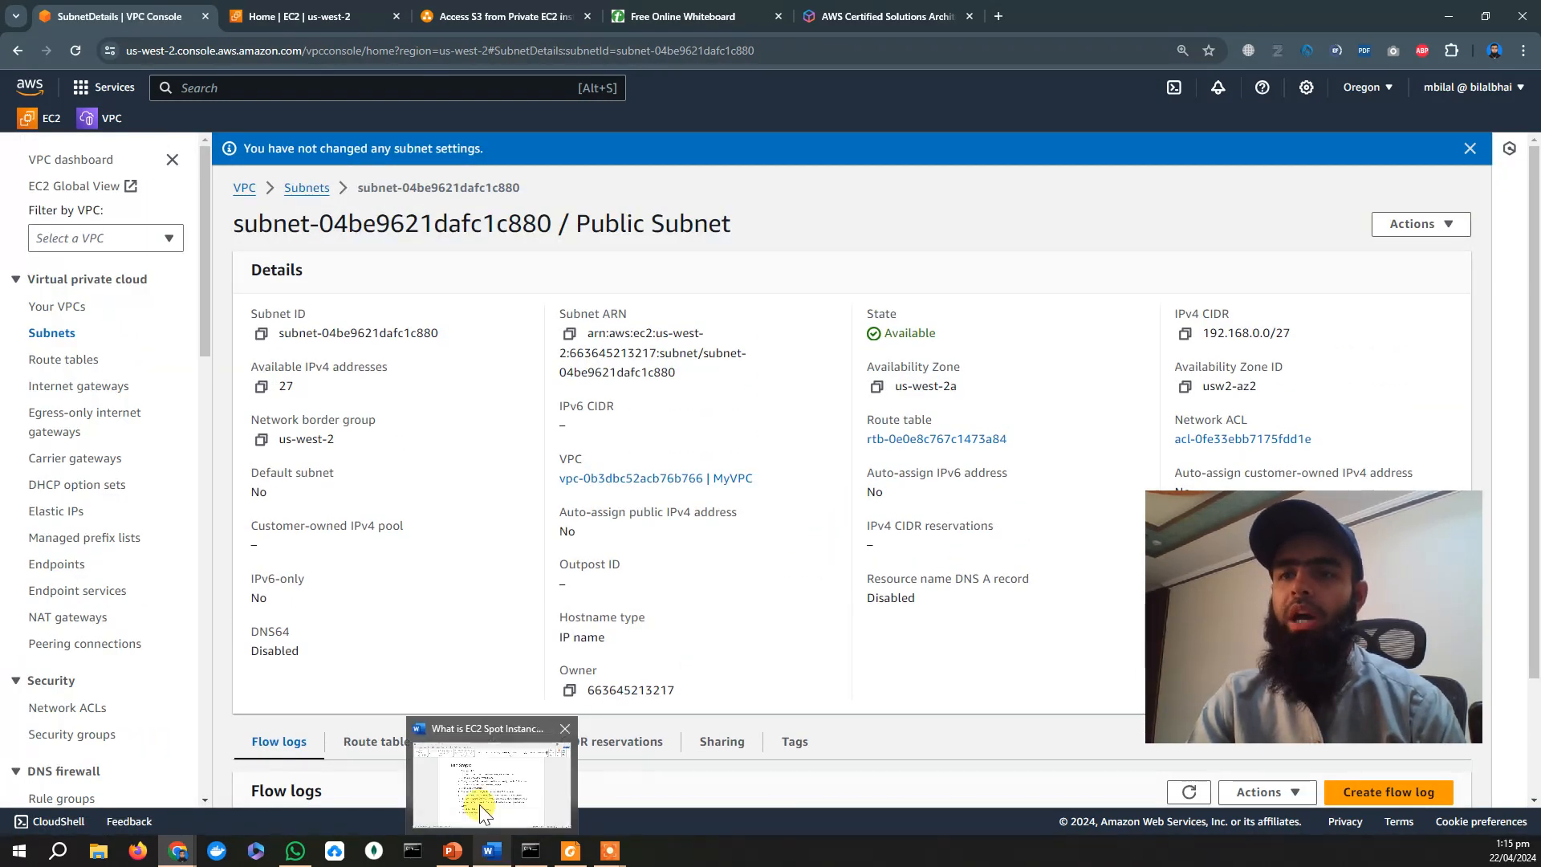
Create a route table named PublicRouteTable in MyVPC.
{"action": "mouse_move", "coordinate": [479, 797]}
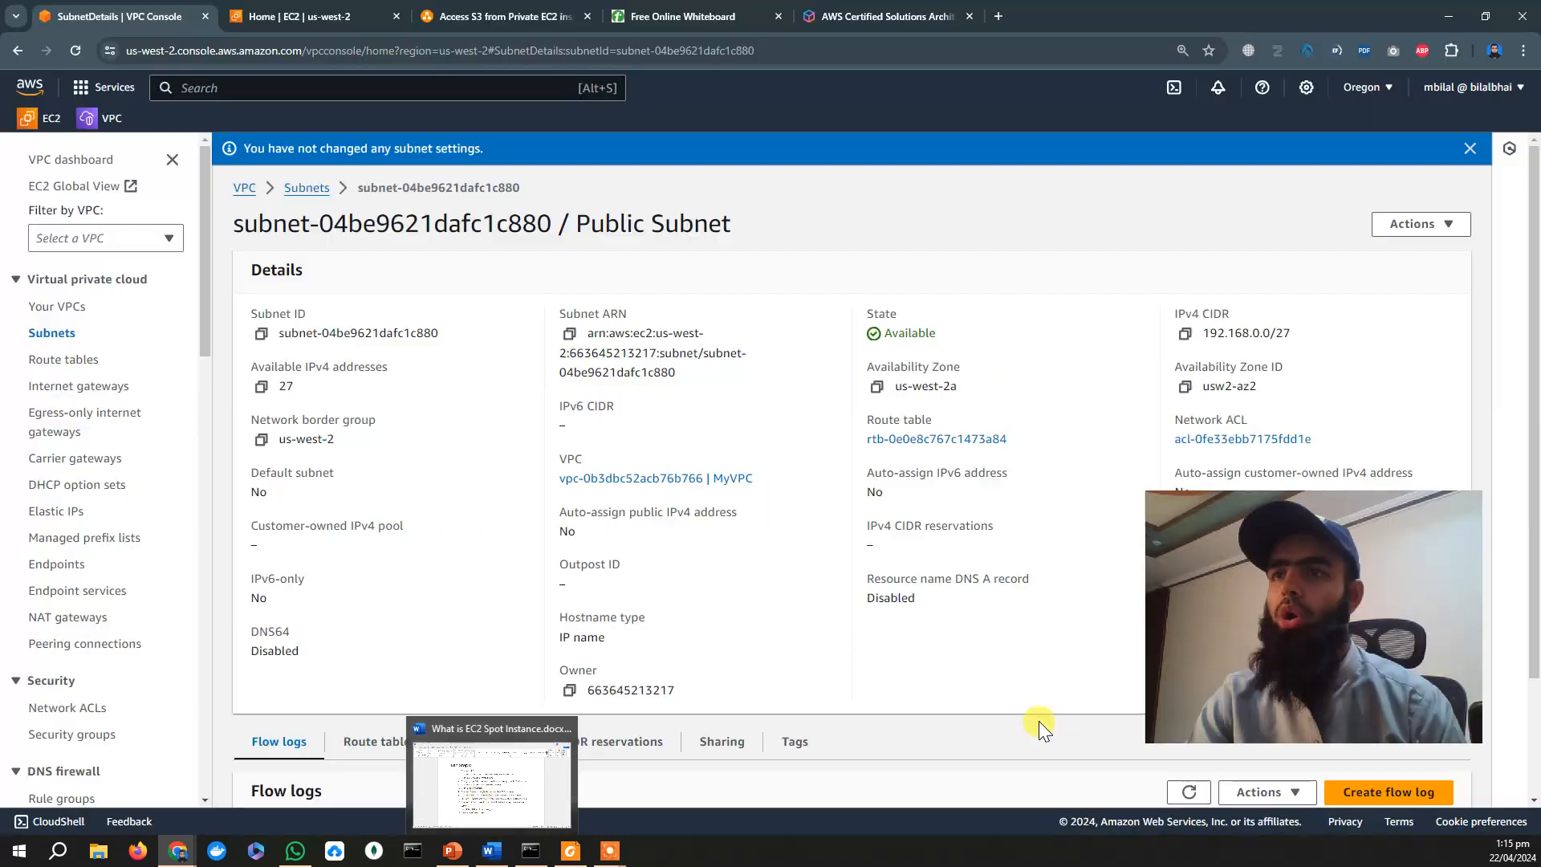
{"action": "left_click", "coordinate": [66, 359]}
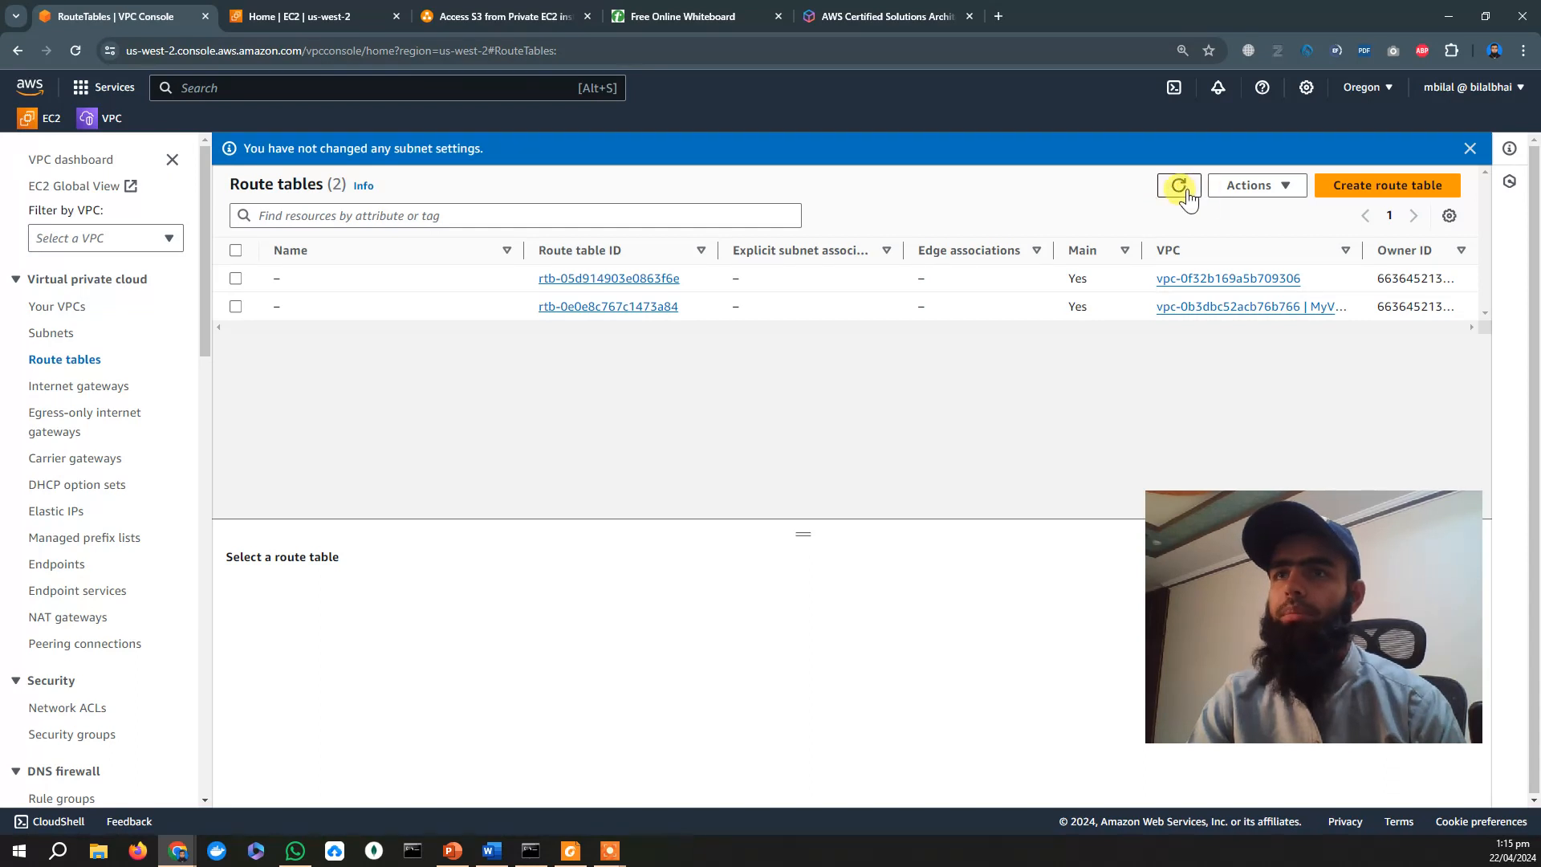
{"action": "left_click", "coordinate": [1343, 192]}
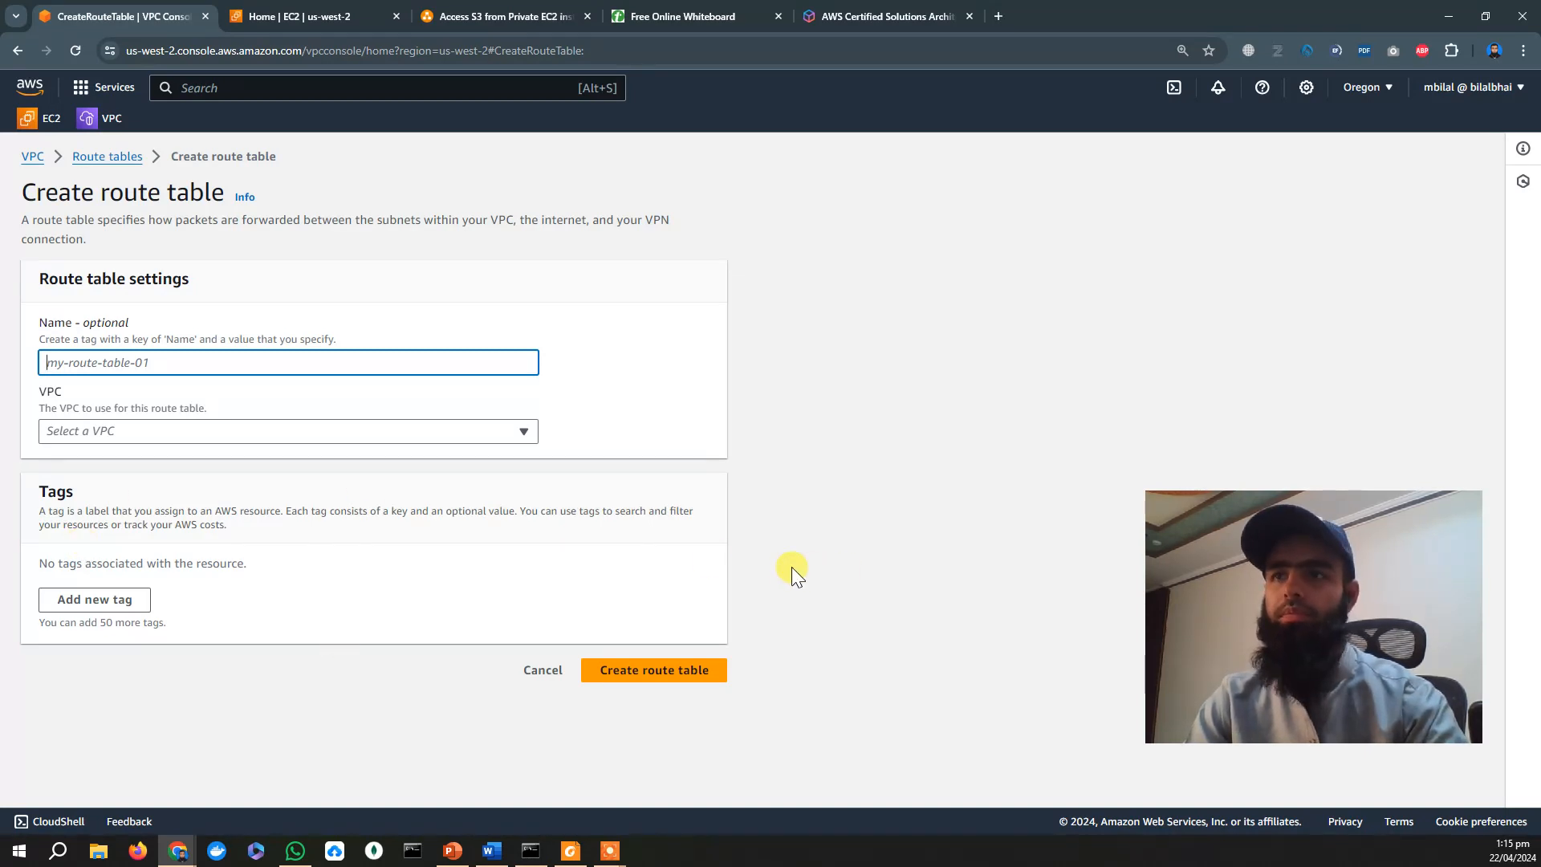
{"action": "type", "text": "PublicRouteTable"}
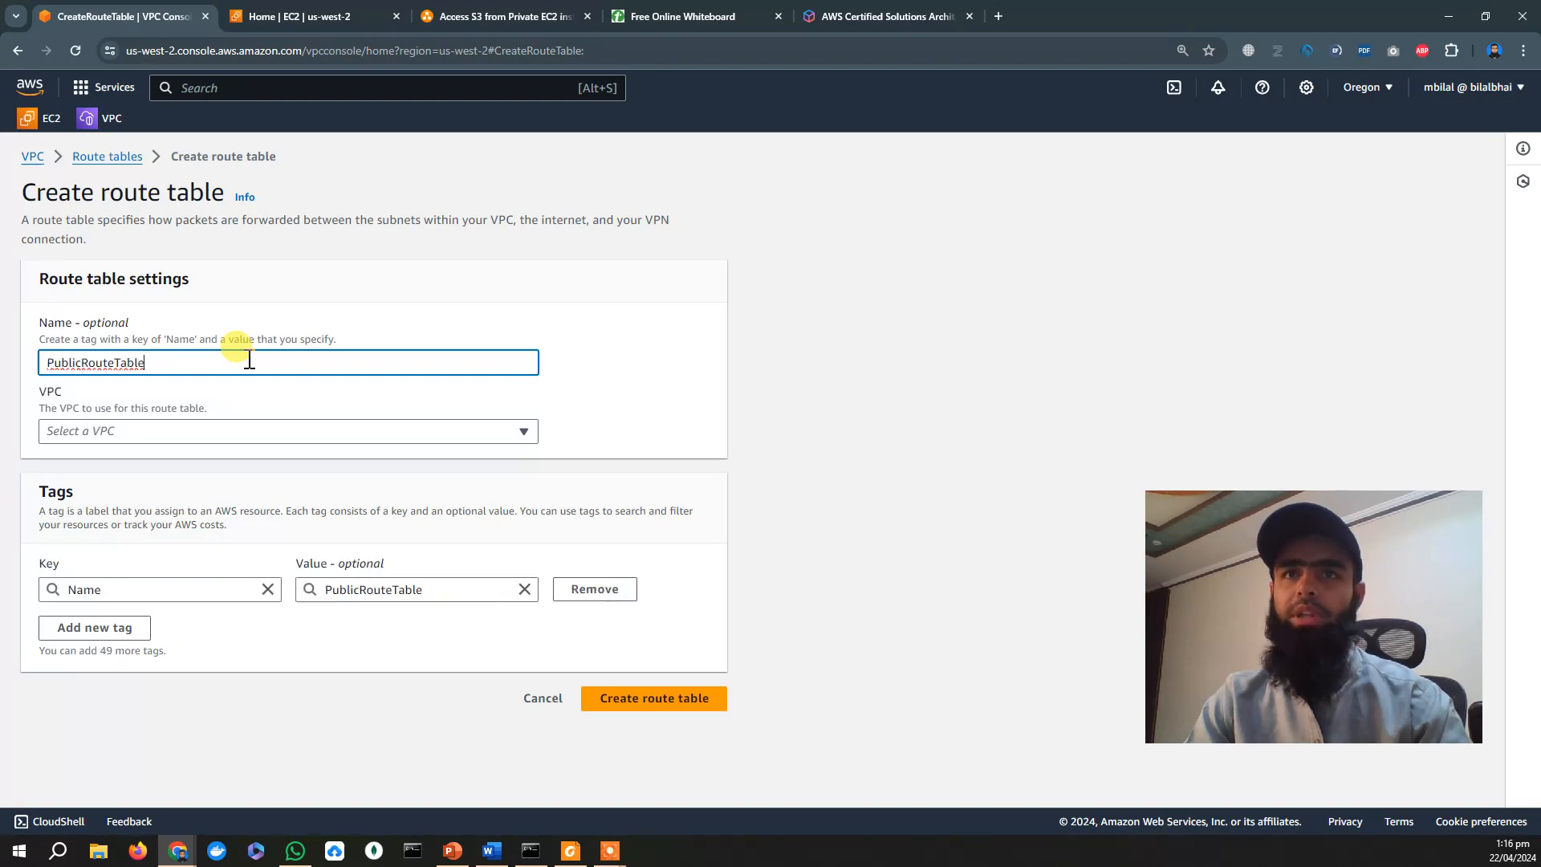
{"action": "left_click", "coordinate": [258, 431]}
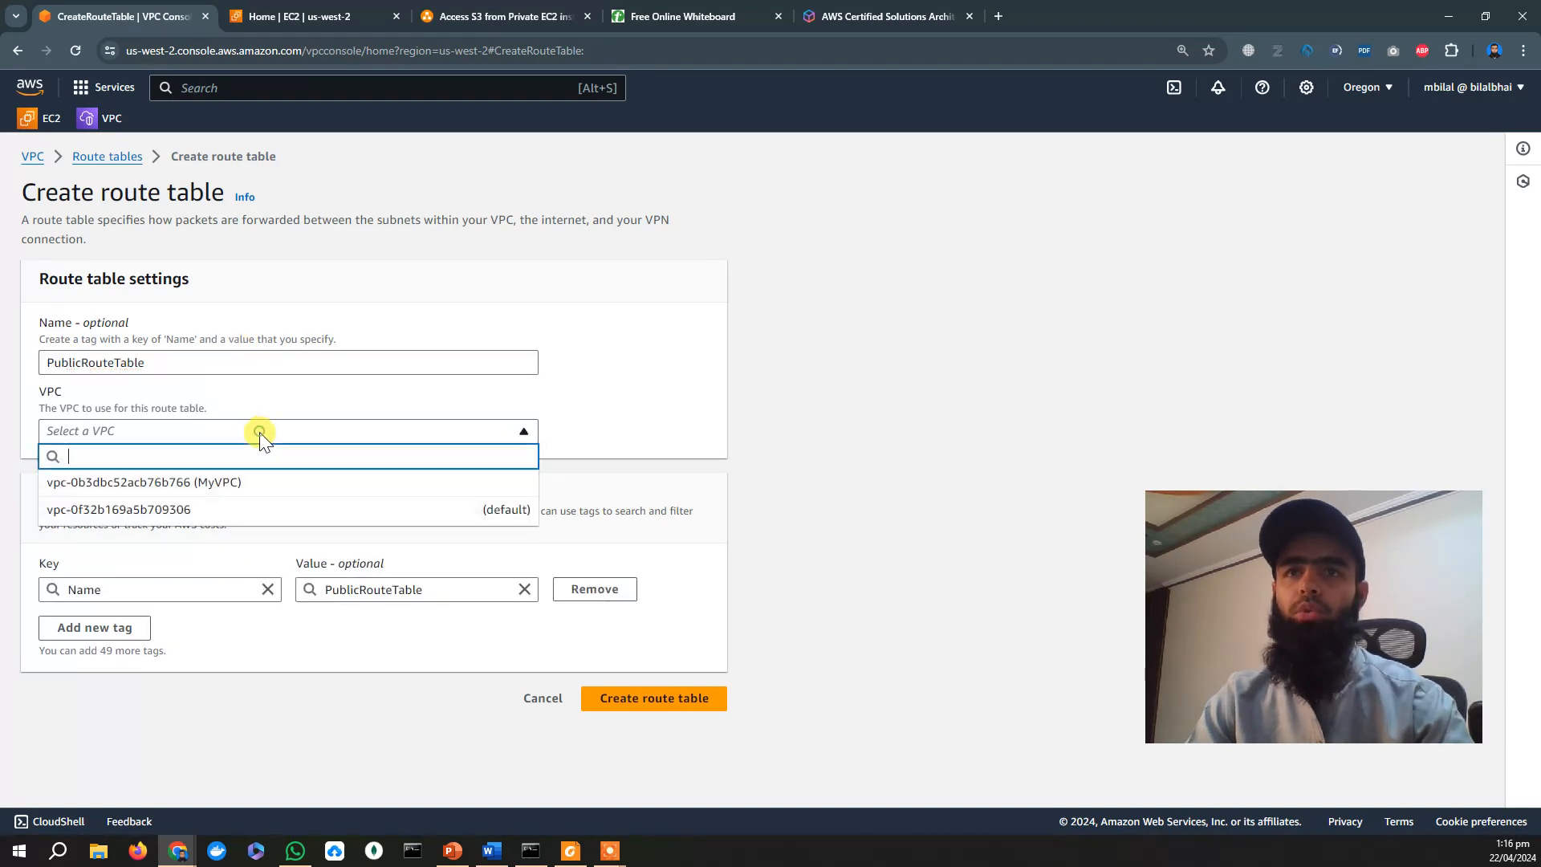
{"action": "left_click", "coordinate": [257, 484]}
{"action": "left_click", "coordinate": [654, 700]}
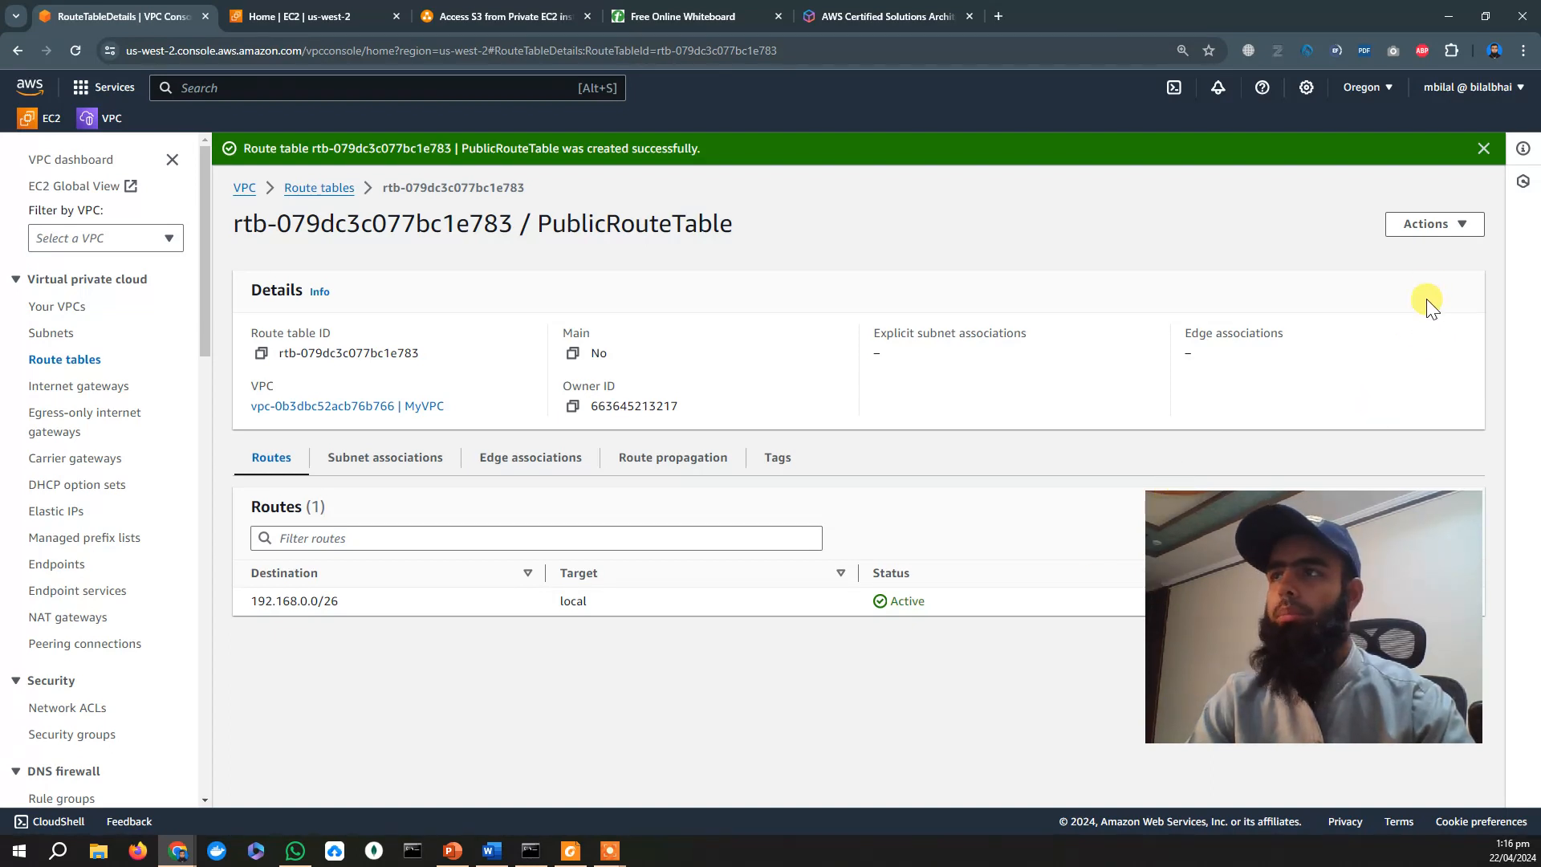
Create another route table named PrivateRouteTable in MyVPC.
{"action": "left_click", "coordinate": [65, 357]}
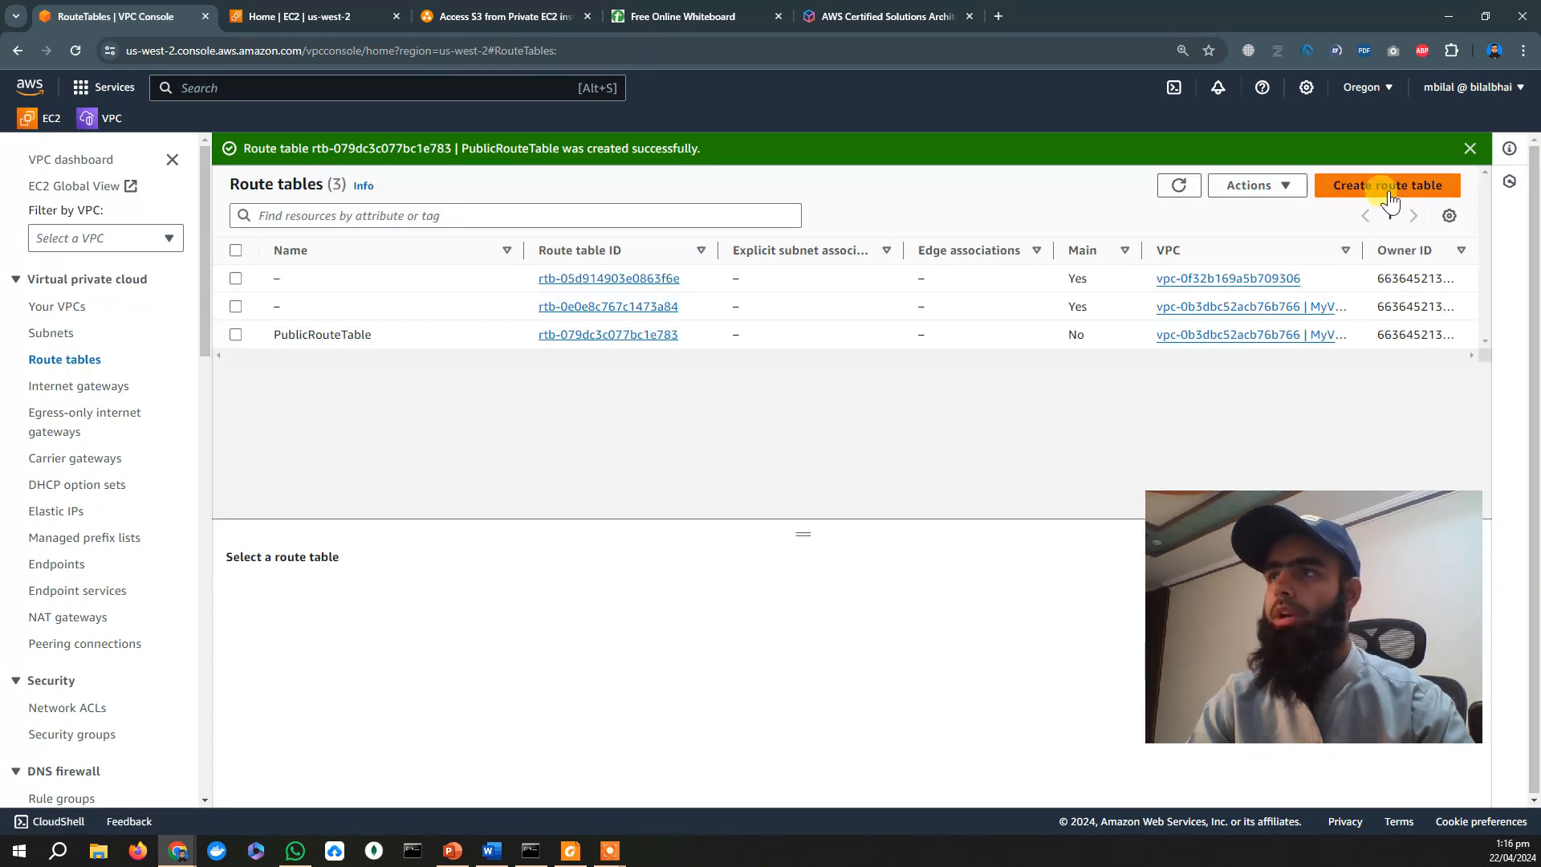
{"action": "left_click", "coordinate": [1393, 189]}
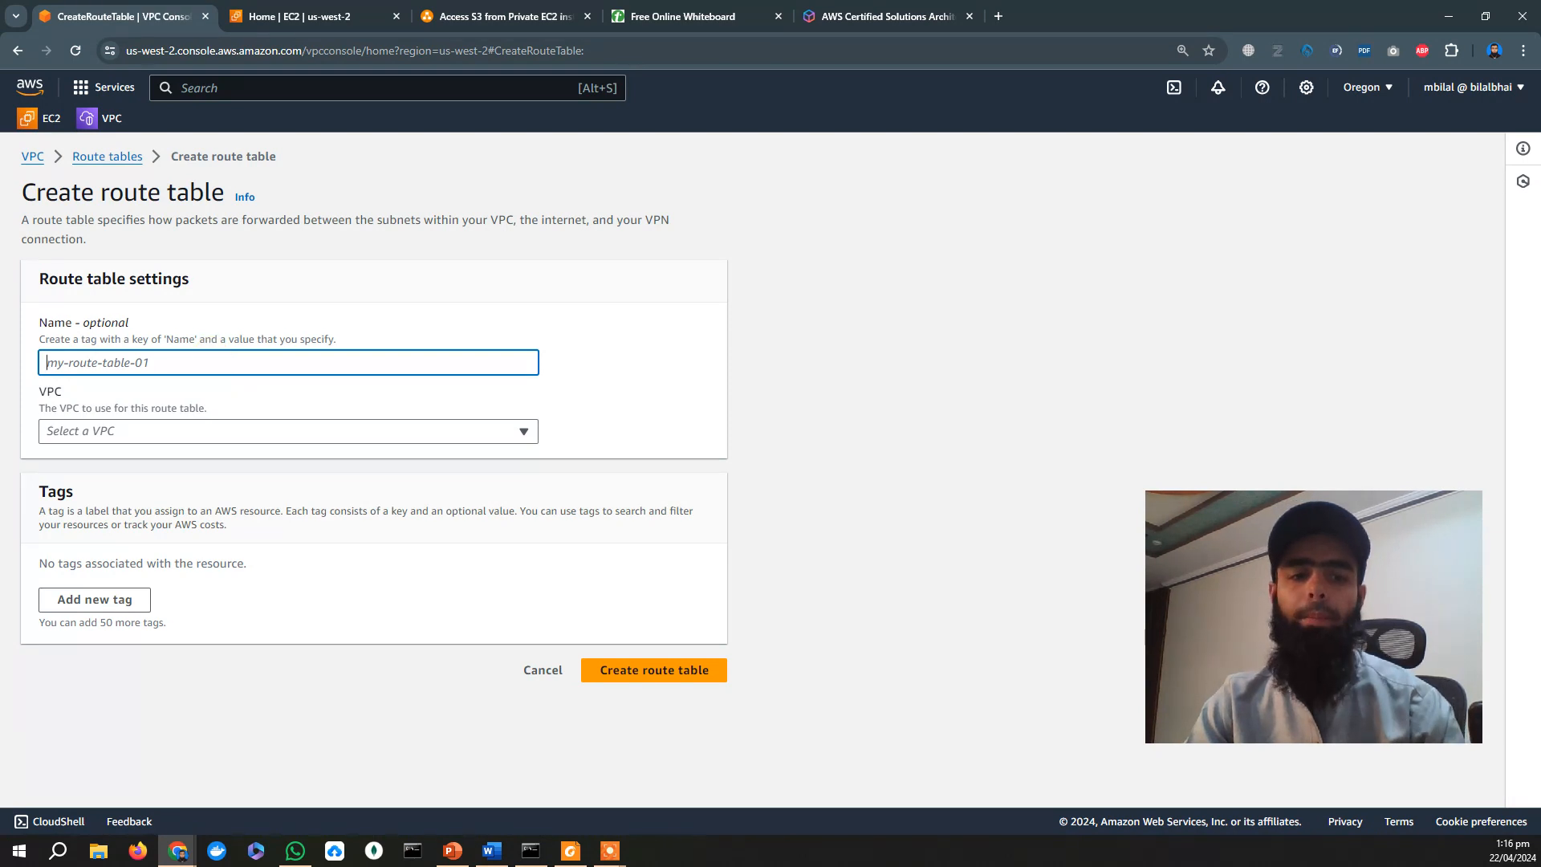
{"action": "key", "text": "alt+Tab"}
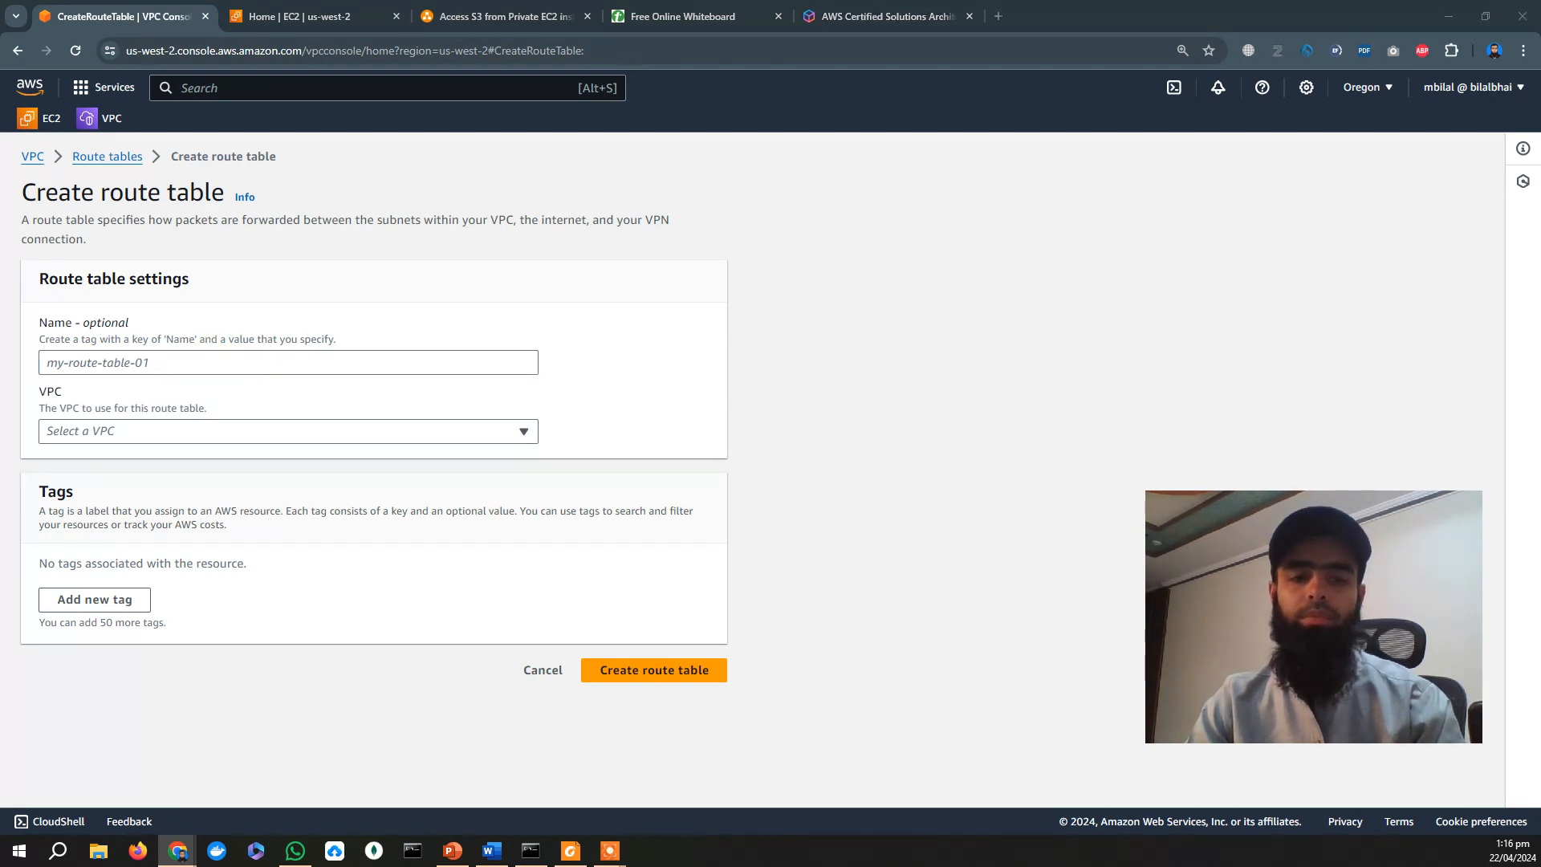
{"action": "left_click", "coordinate": [279, 360]}
{"action": "type", "text": "PrivateRouteTable"}
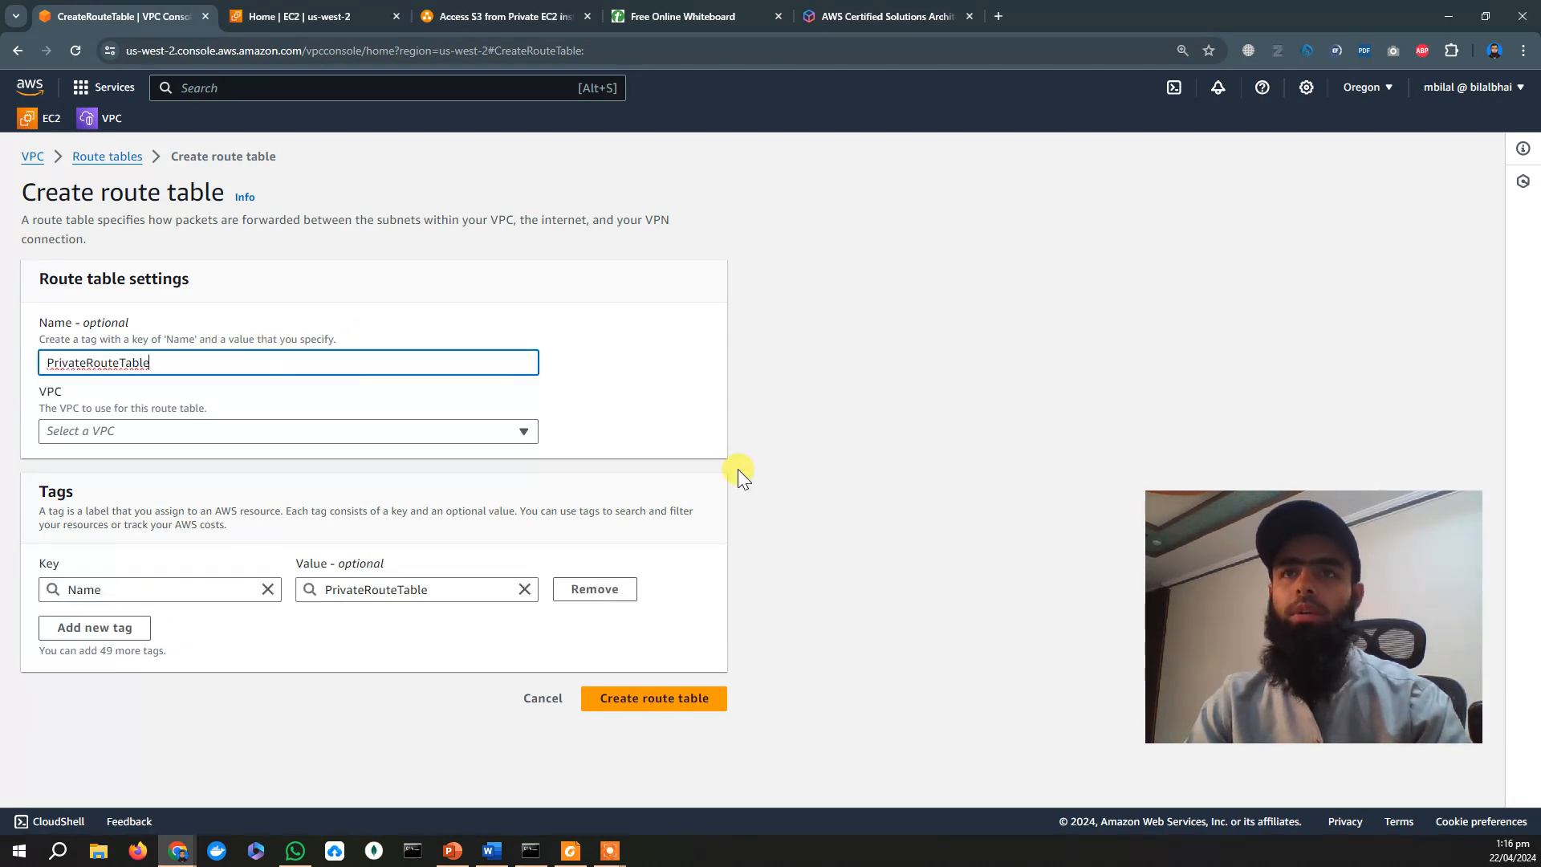
{"action": "left_click", "coordinate": [368, 431]}
{"action": "left_click", "coordinate": [328, 484]}
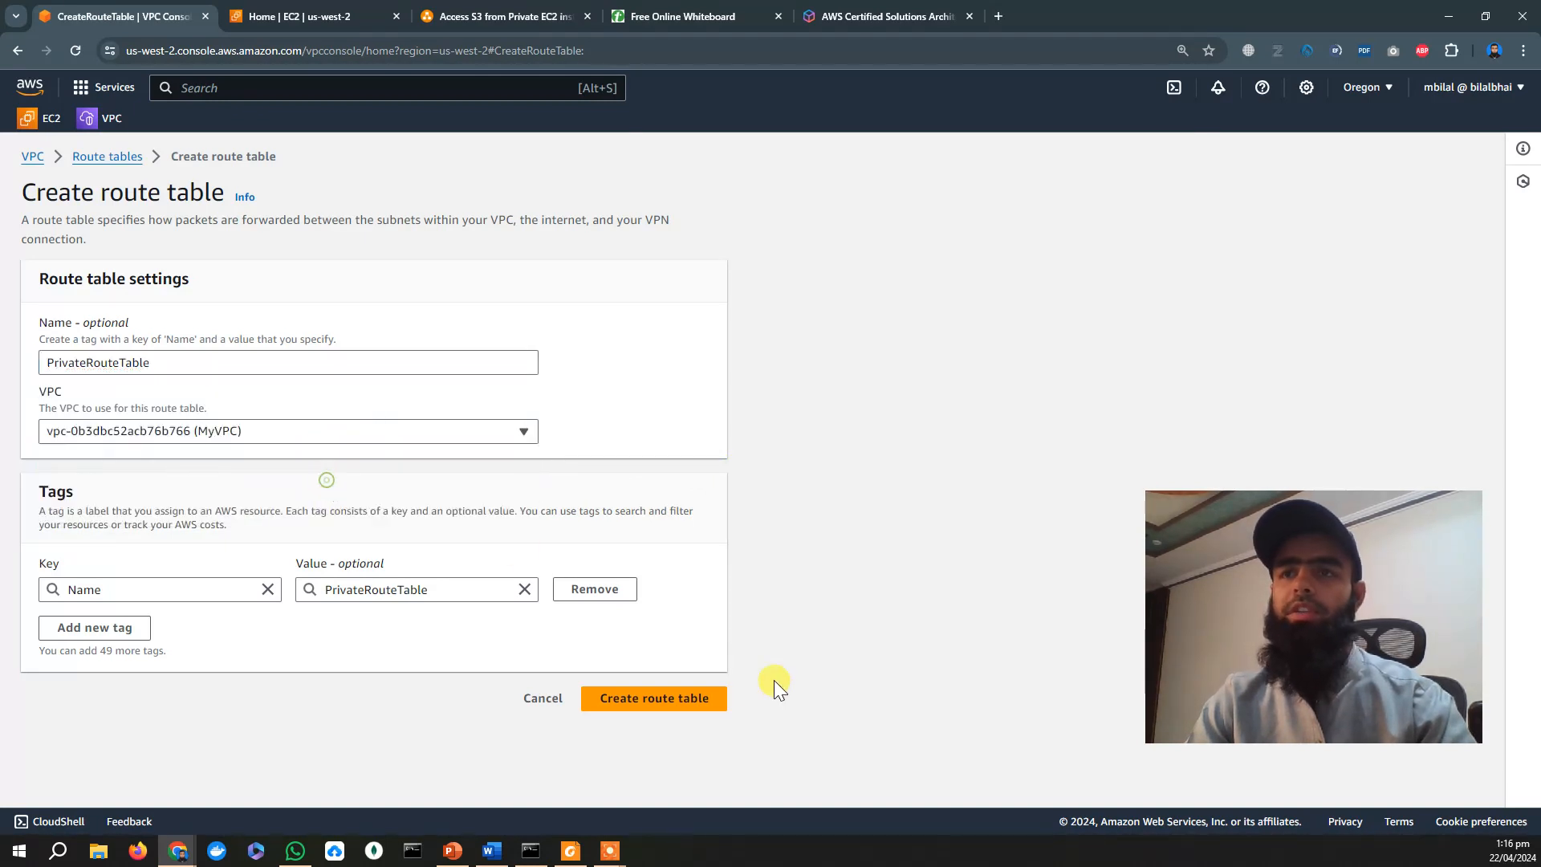
{"action": "left_click", "coordinate": [672, 702]}
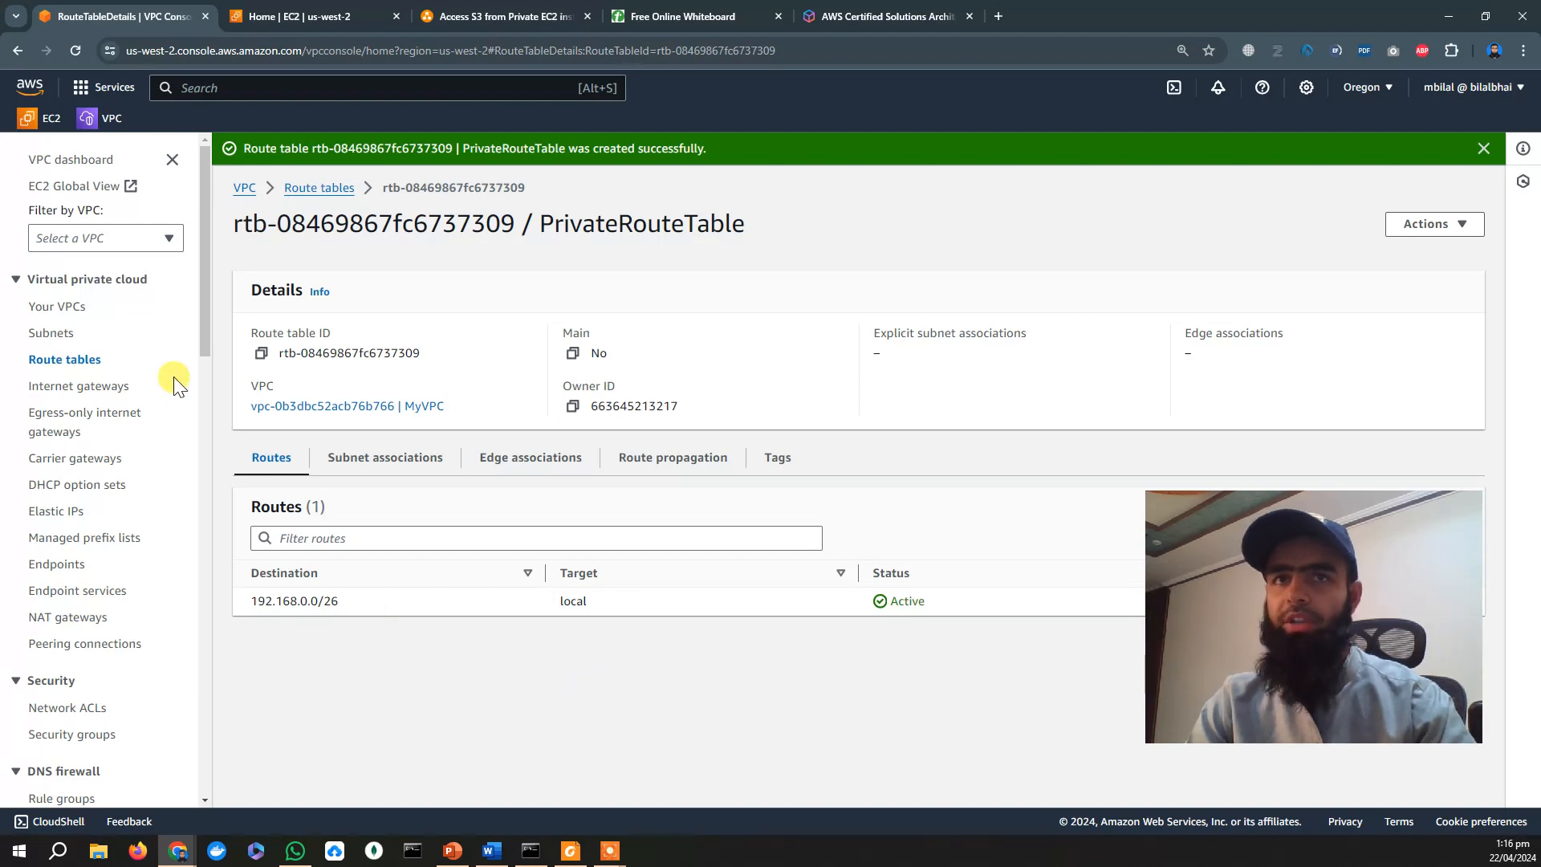
Associate the Private Subnet with PrivateRouteTable, save the association, and review the table's subnet associations.
{"action": "left_click", "coordinate": [413, 457]}
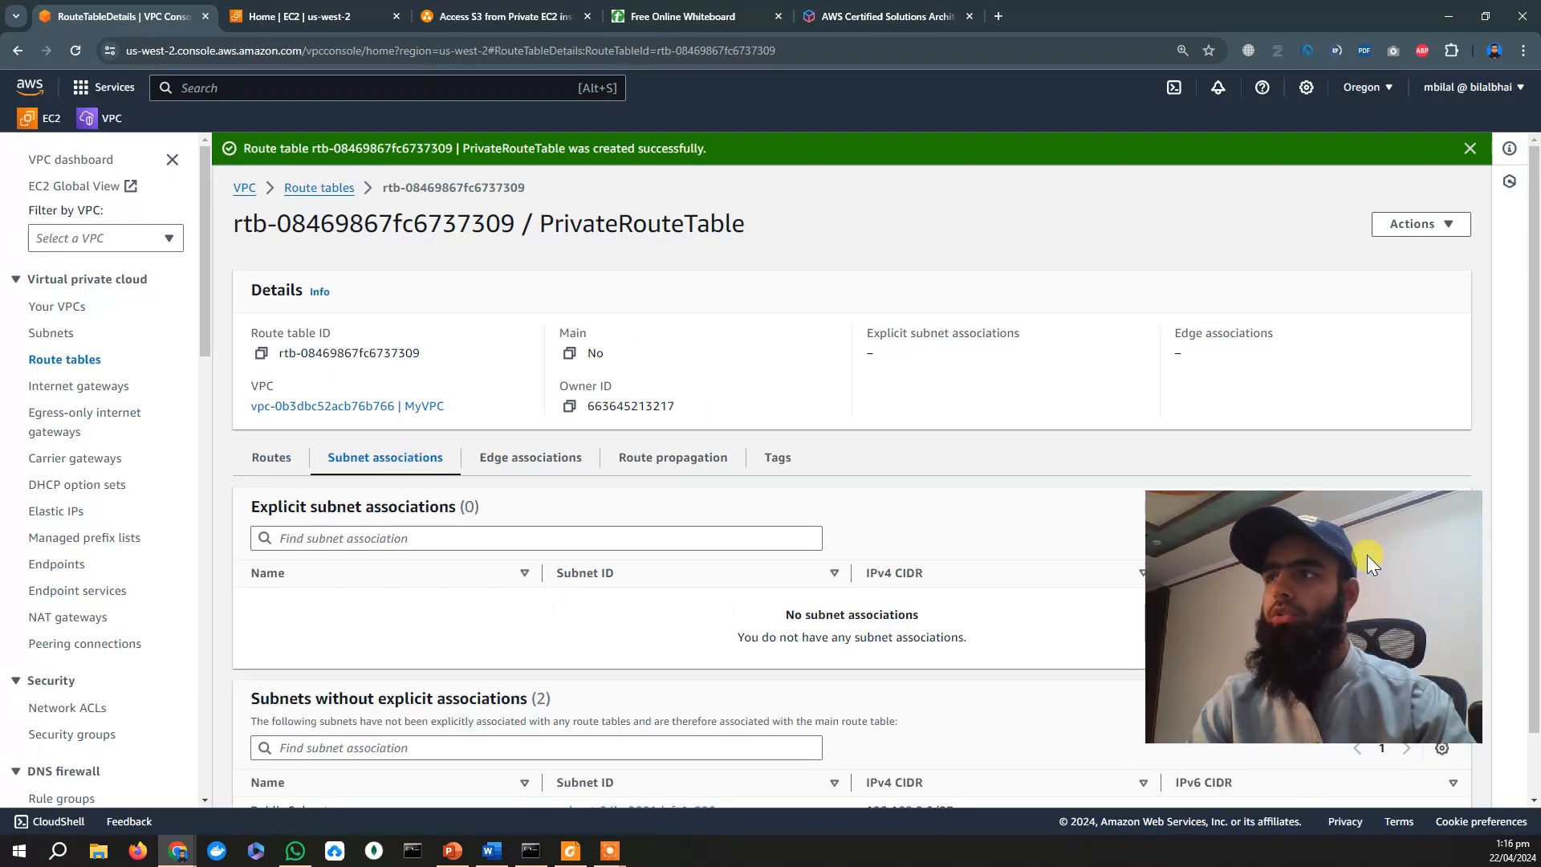
{"action": "scroll", "coordinate": [1041, 584], "scroll_direction": "down", "scroll_amount": 1}
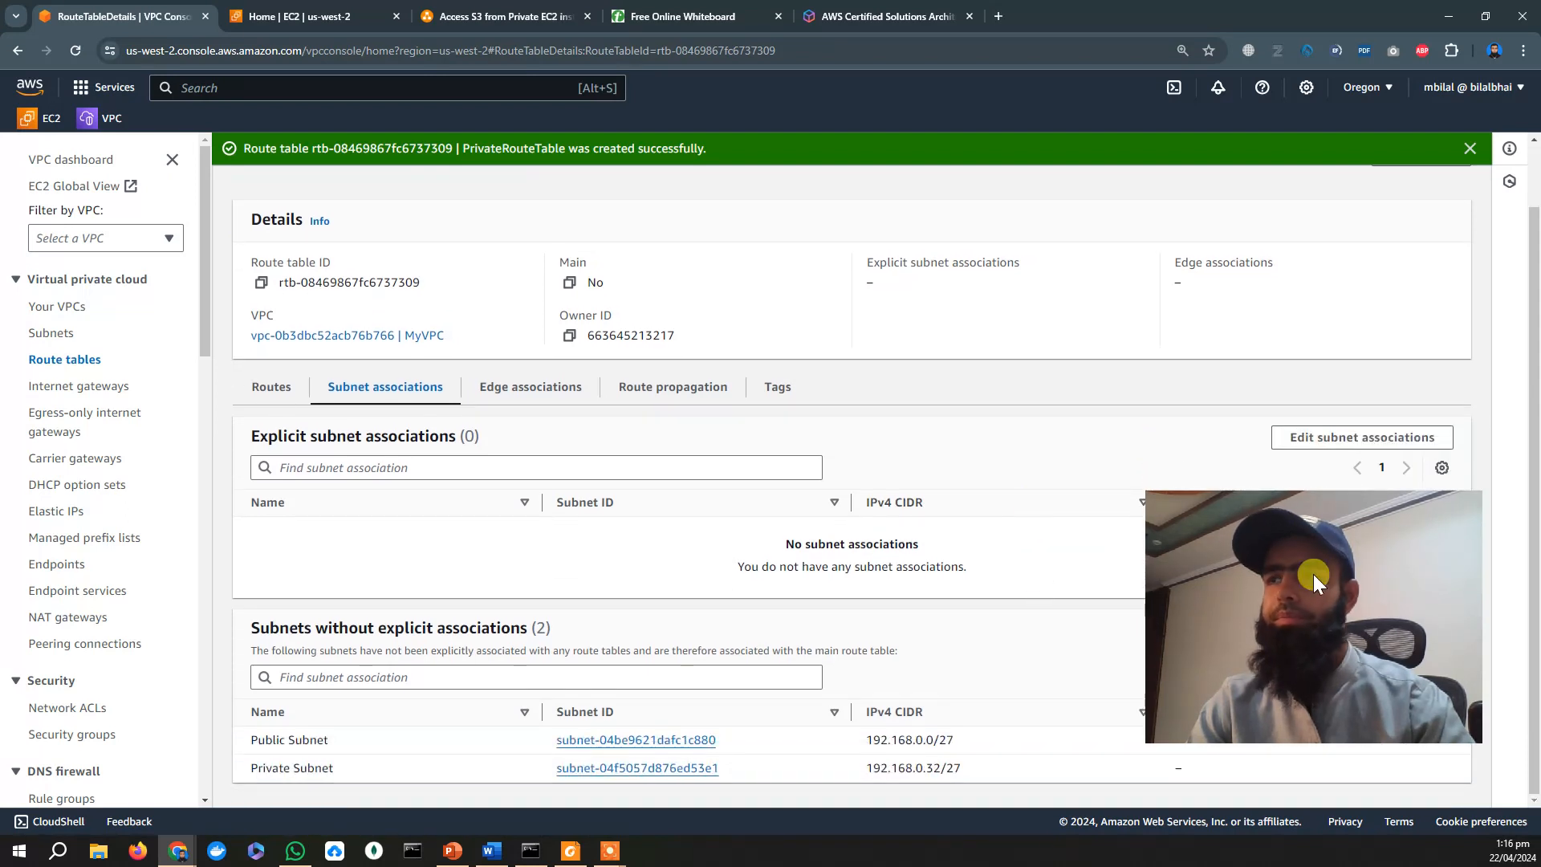
{"action": "left_click_drag", "start_coordinate": [1339, 591], "coordinate": [1332, 705]}
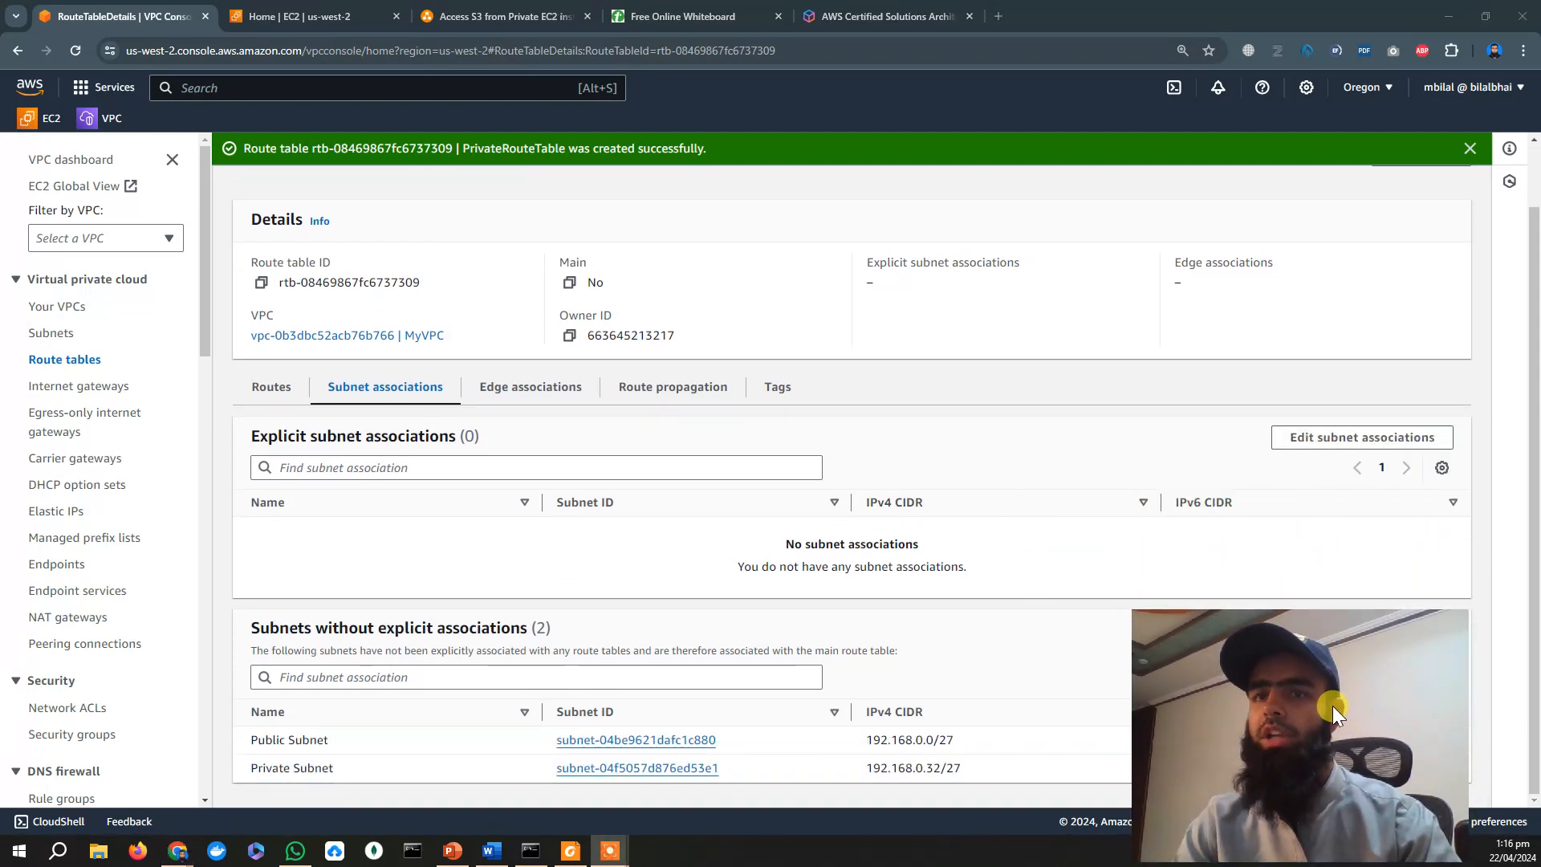
{"action": "left_click", "coordinate": [1358, 440]}
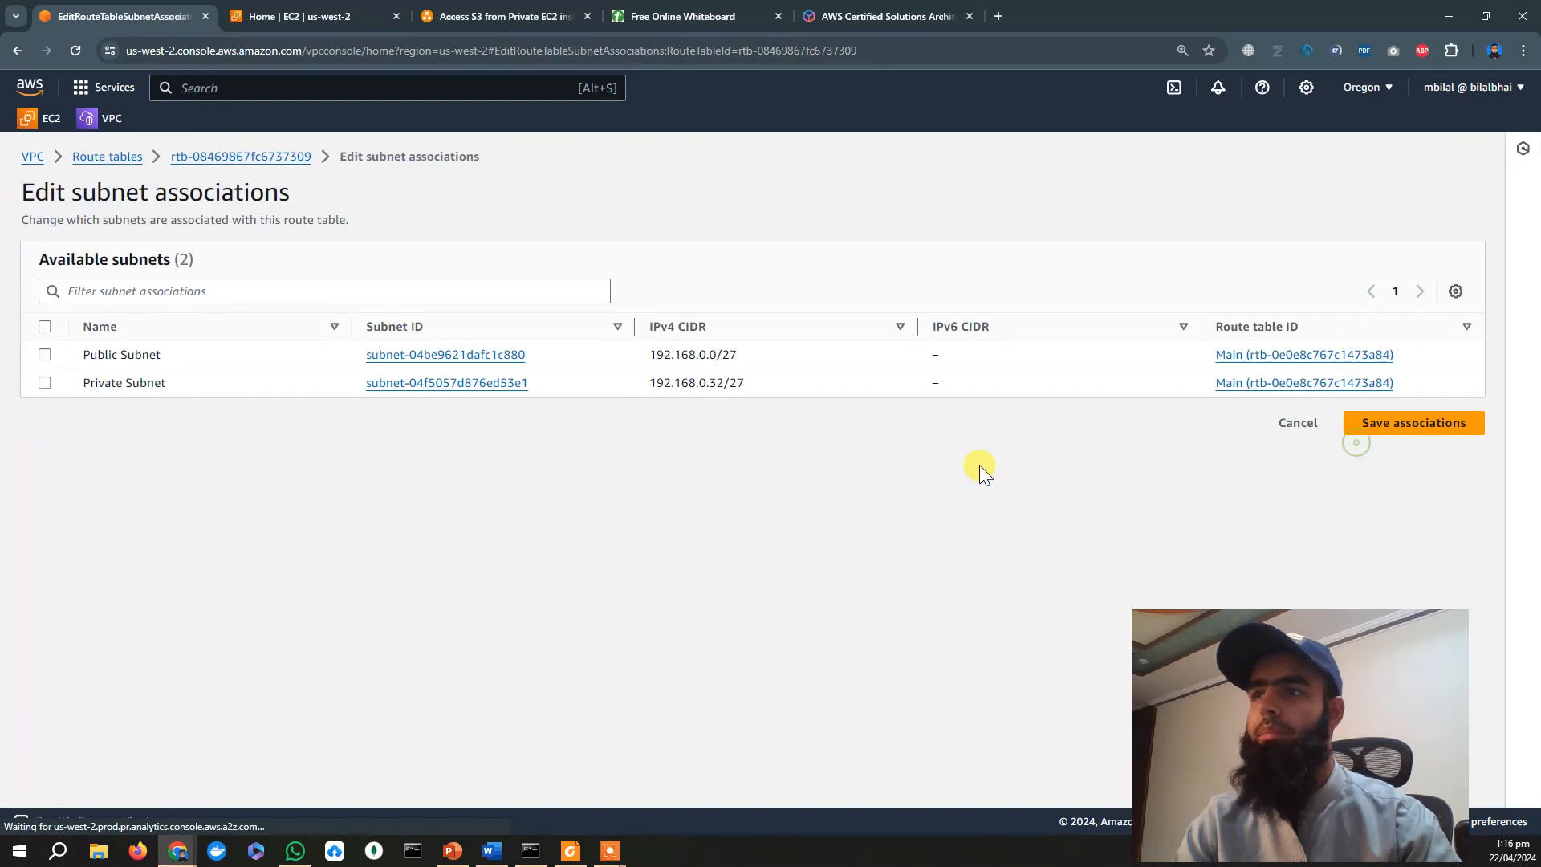
{"action": "left_click", "coordinate": [45, 383]}
{"action": "left_click_drag", "start_coordinate": [78, 387], "coordinate": [182, 389]}
{"action": "left_click", "coordinate": [1394, 430]}
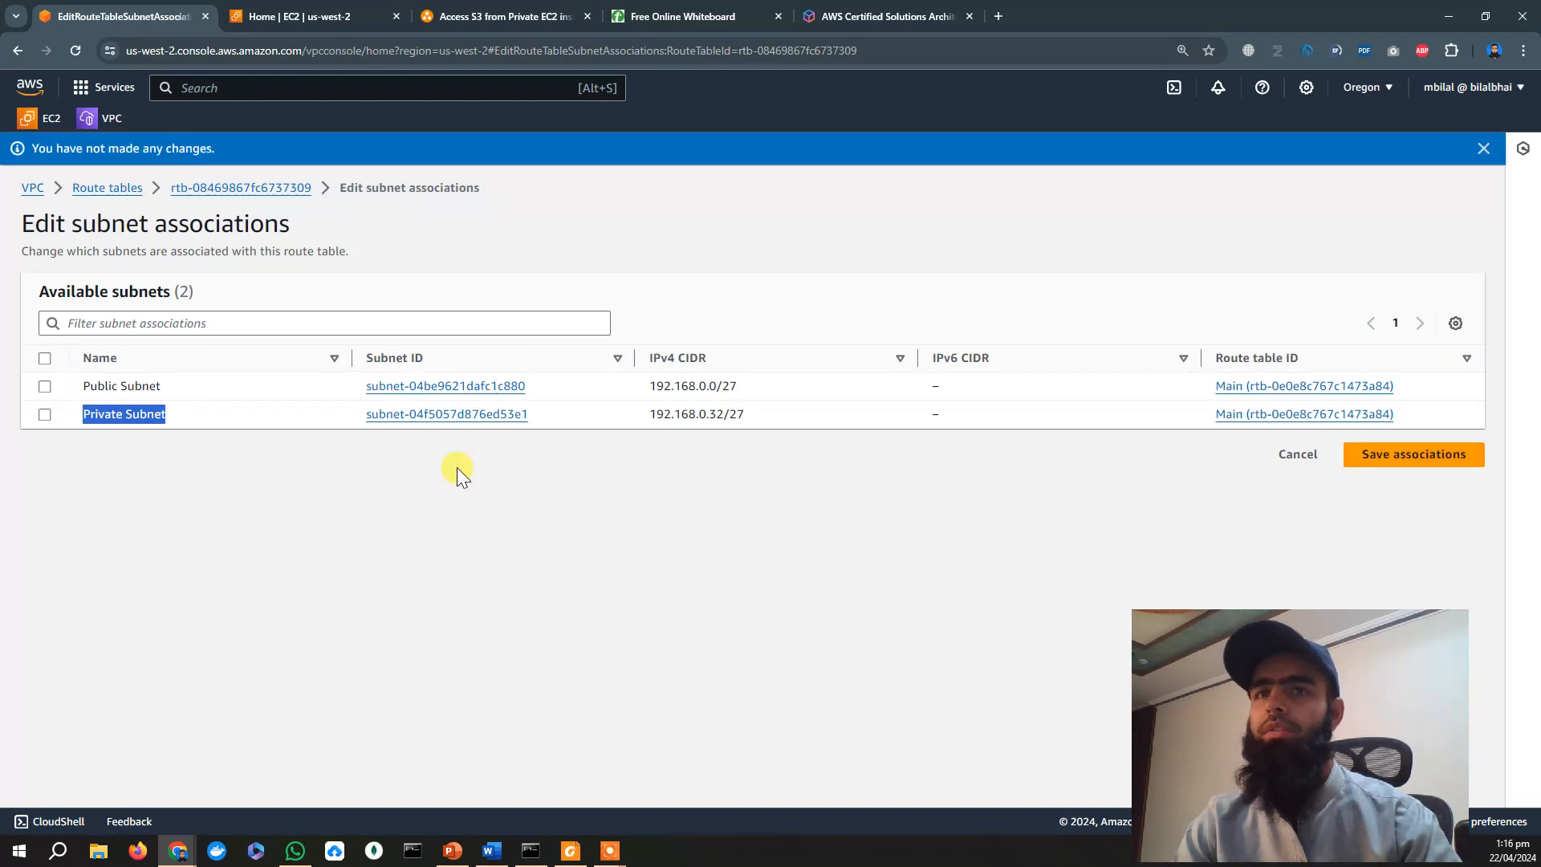
{"action": "left_click", "coordinate": [45, 414]}
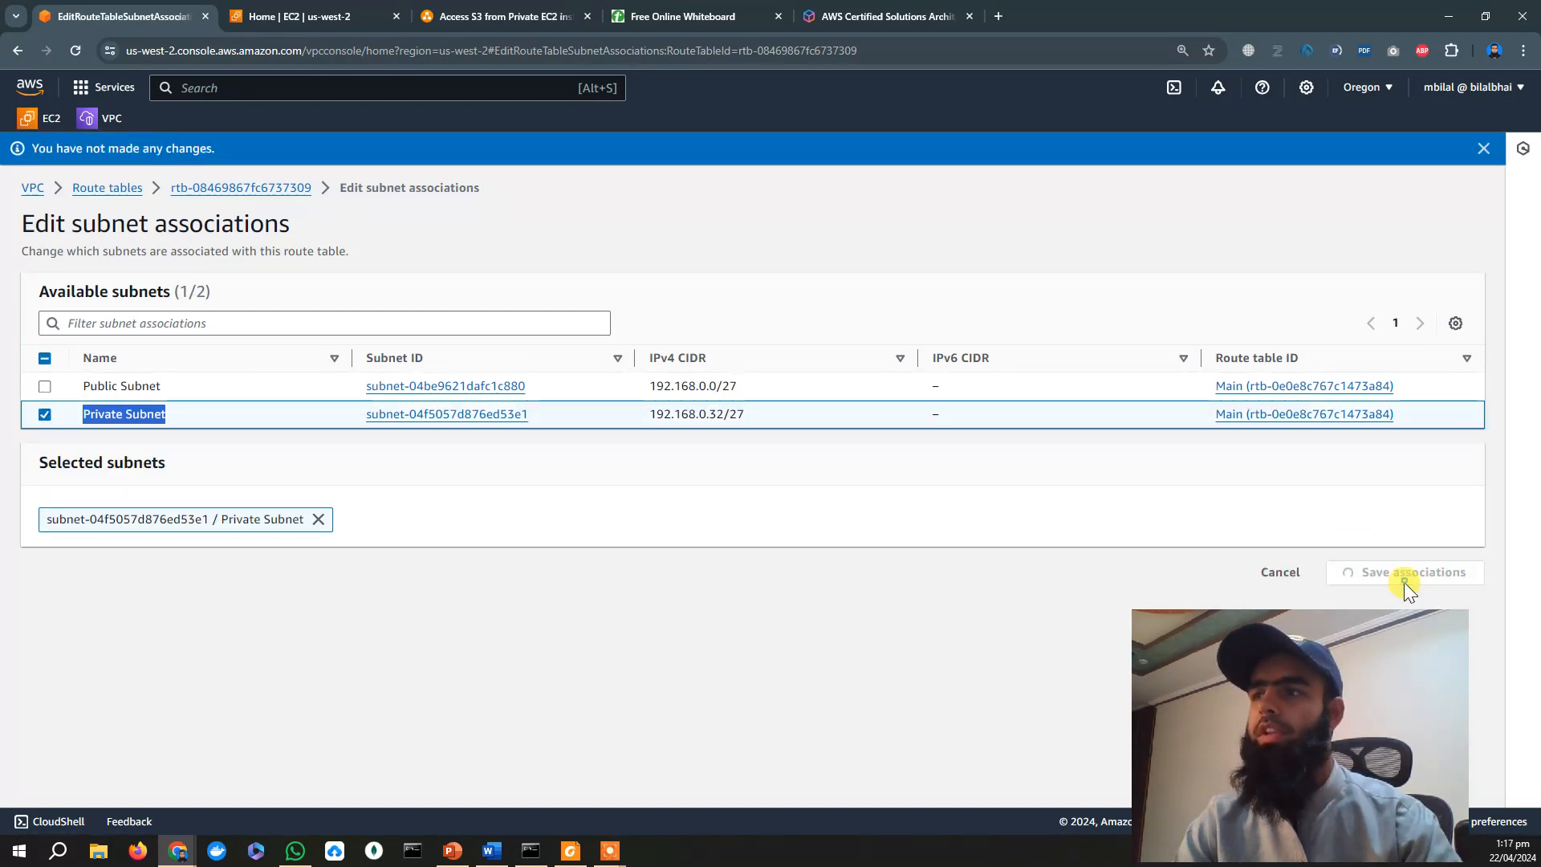
{"action": "left_click", "coordinate": [1404, 576]}
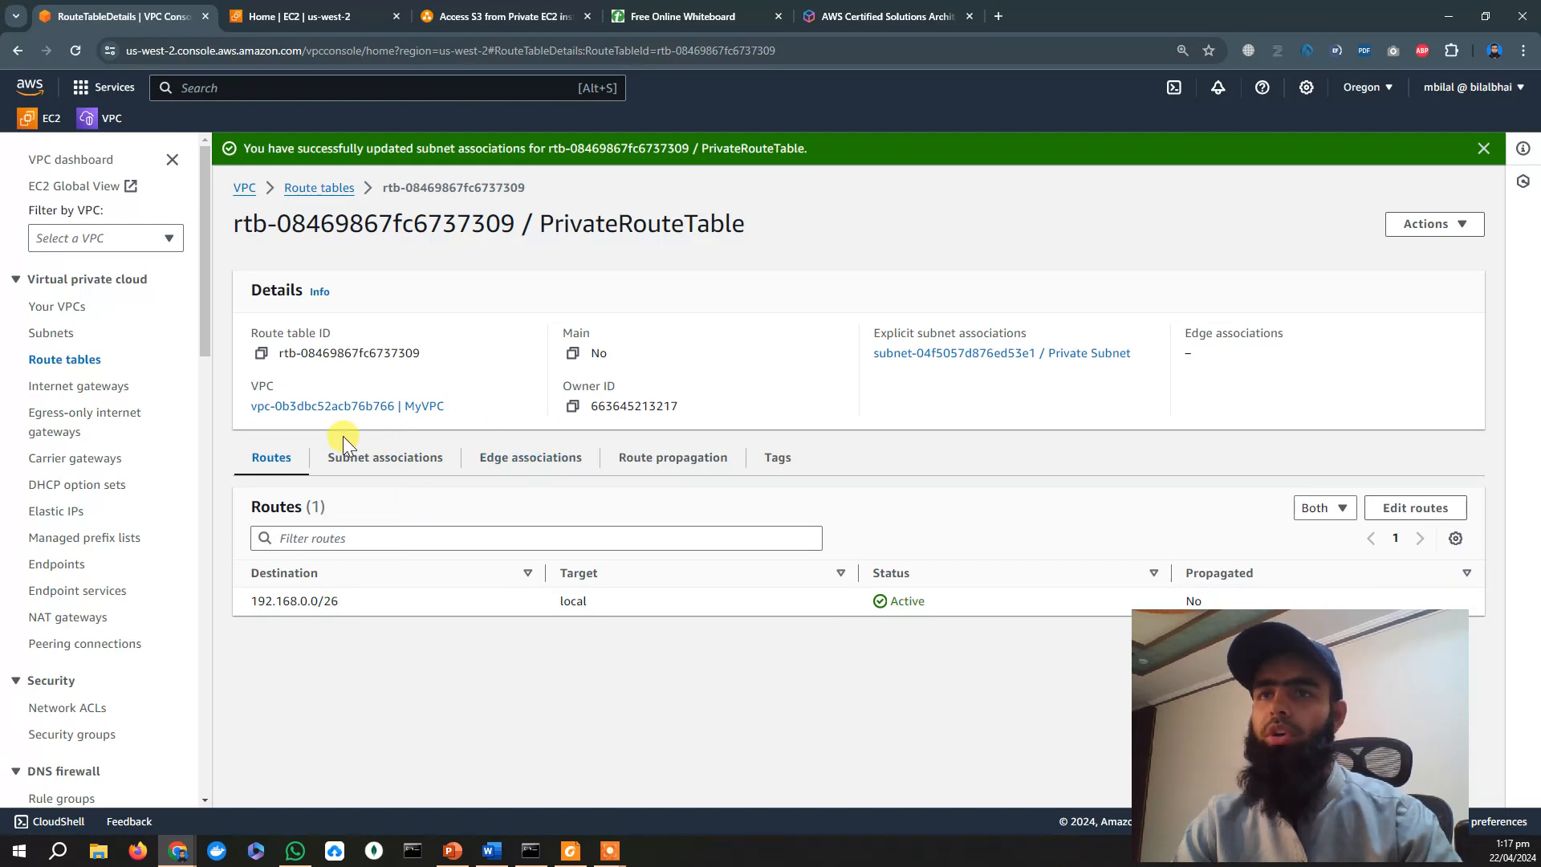
{"action": "left_click", "coordinate": [379, 459]}
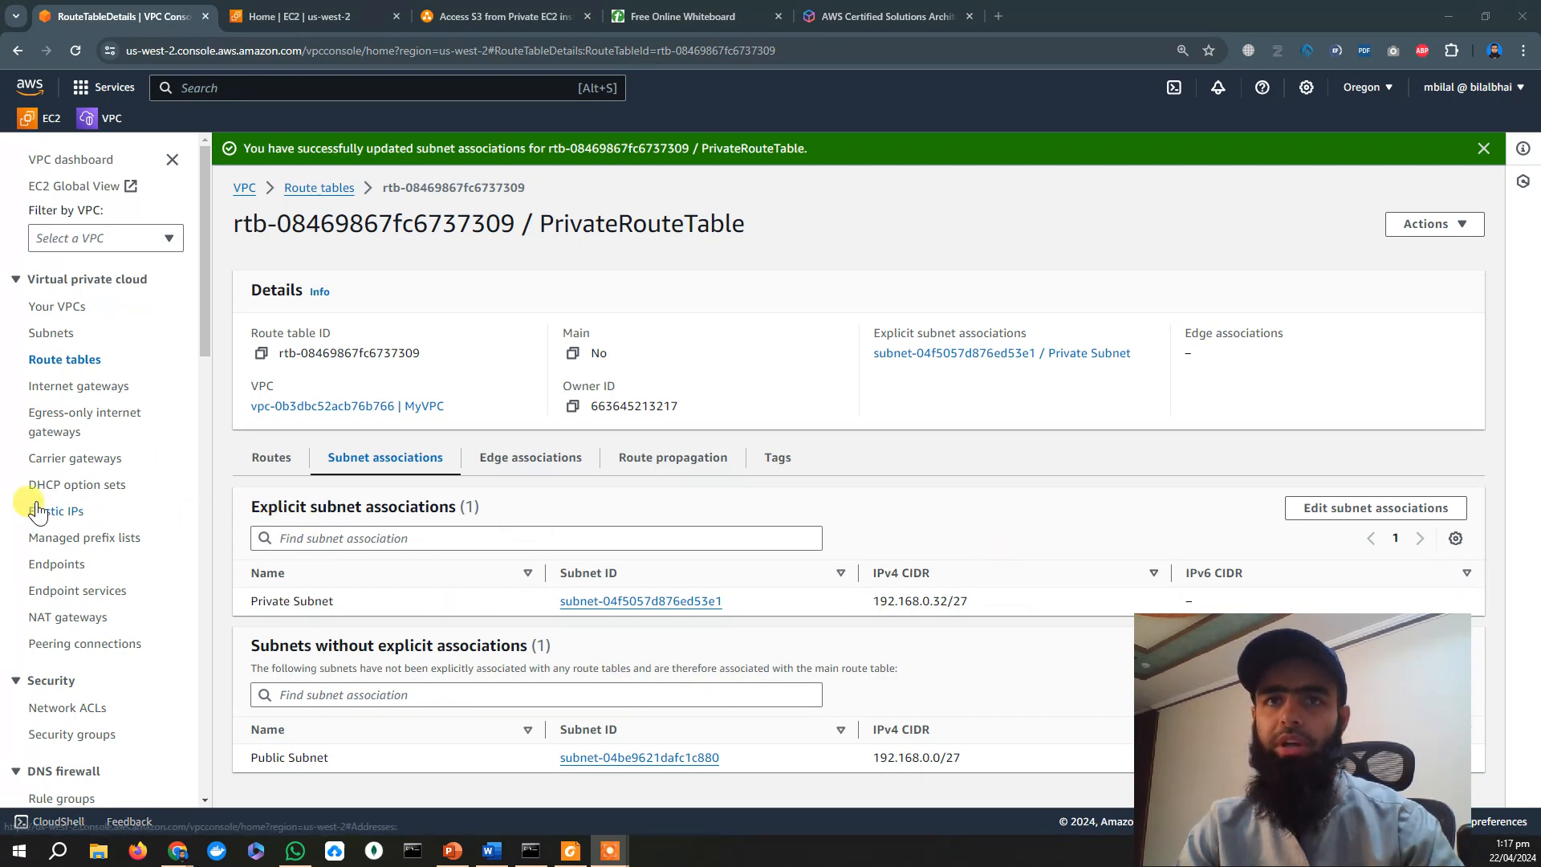
Associate the Public Subnet with PublicRouteTable, save the association, and review the table's subnet associations.
{"action": "left_click", "coordinate": [46, 361]}
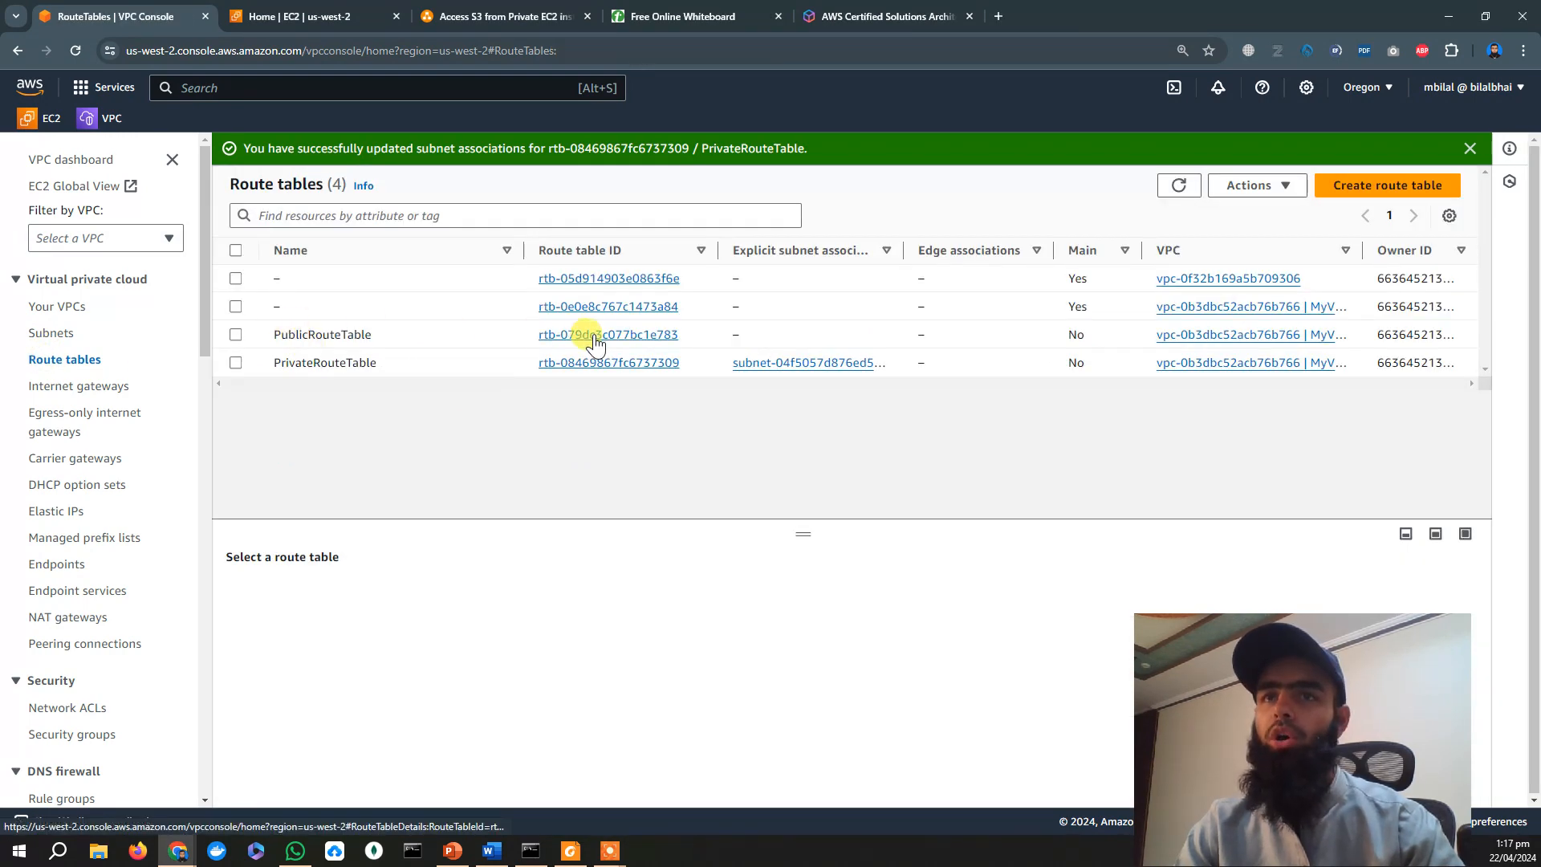
{"action": "left_click", "coordinate": [594, 341]}
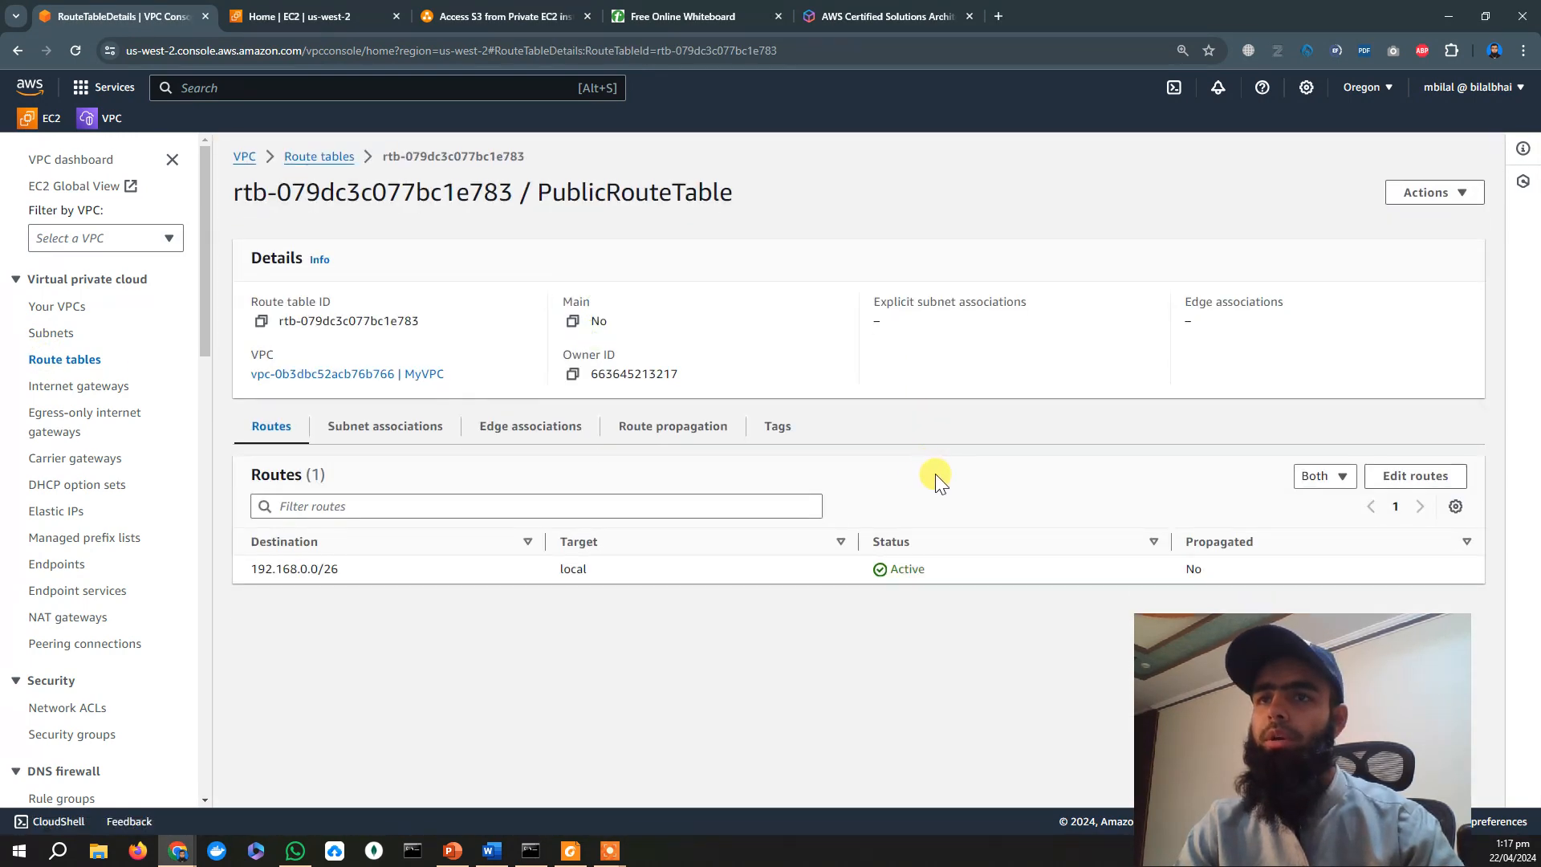
{"action": "left_click", "coordinate": [357, 434]}
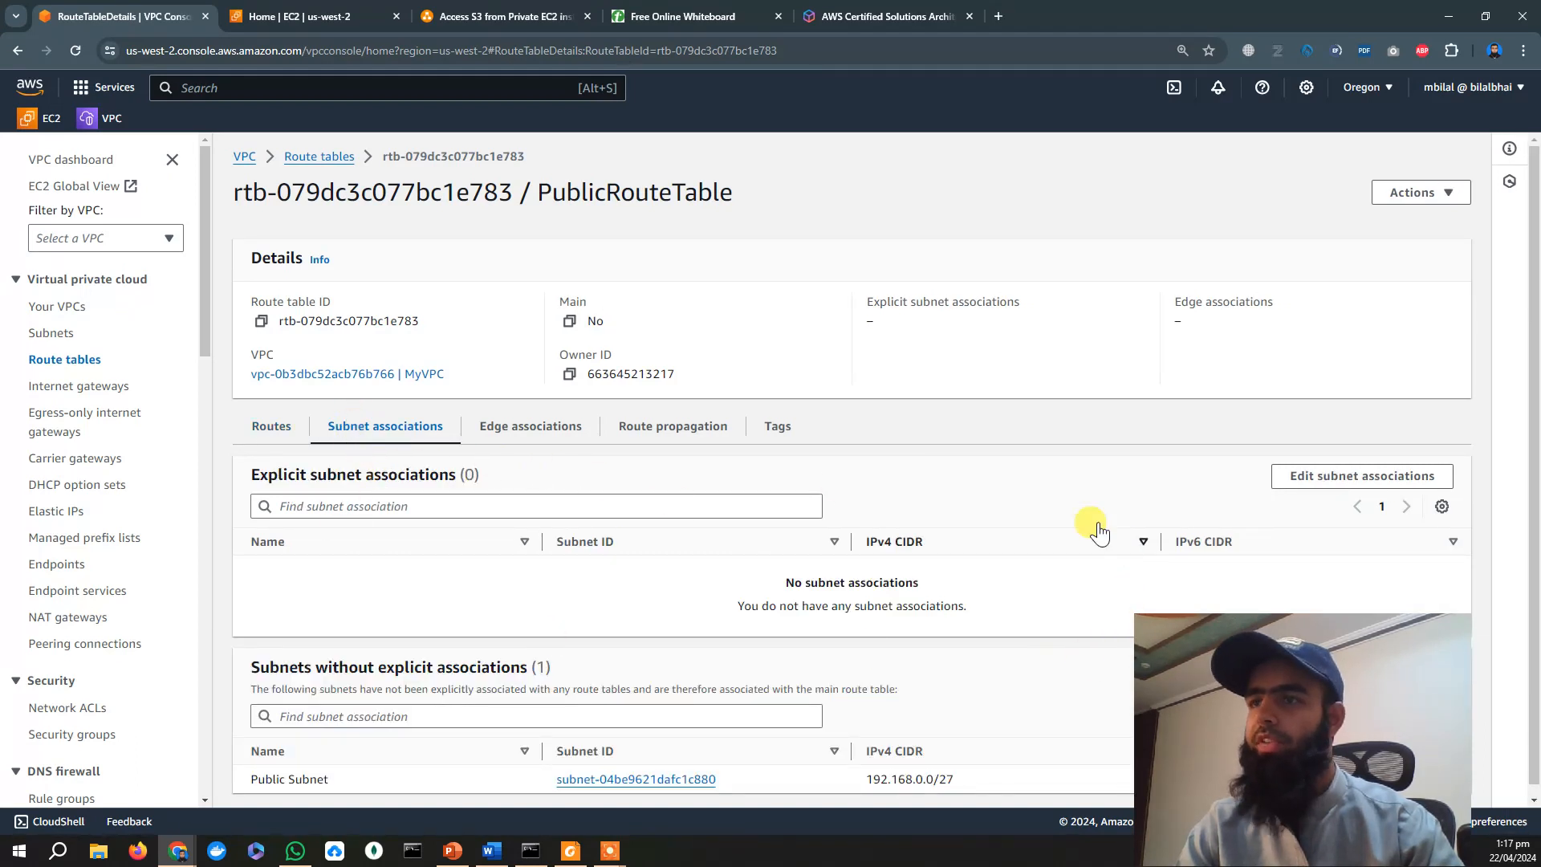
{"action": "left_click", "coordinate": [1338, 477]}
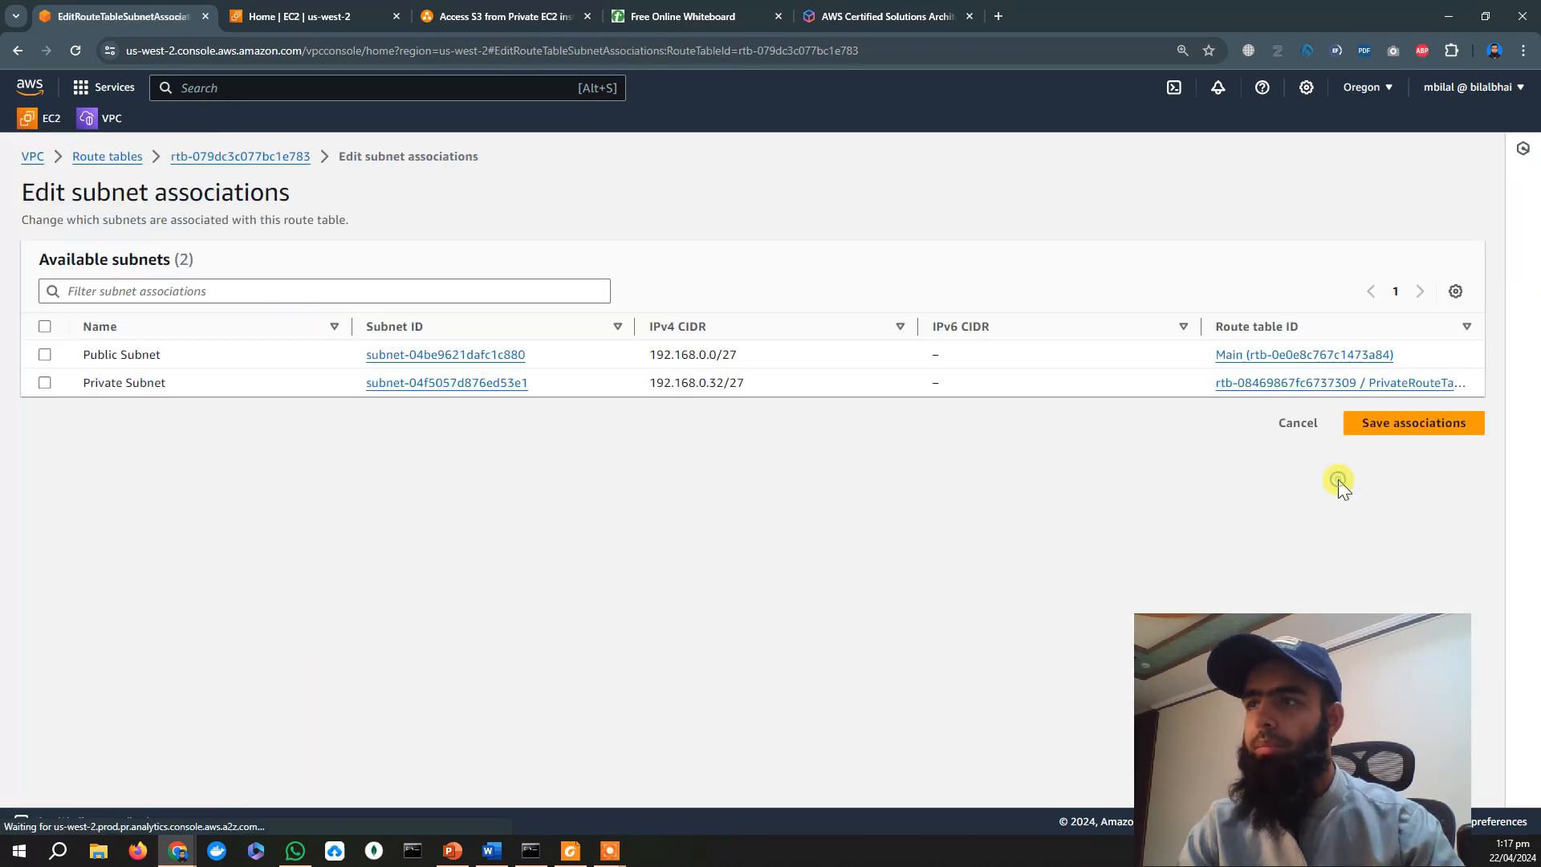
{"action": "left_click", "coordinate": [44, 354]}
{"action": "left_click", "coordinate": [1415, 542]}
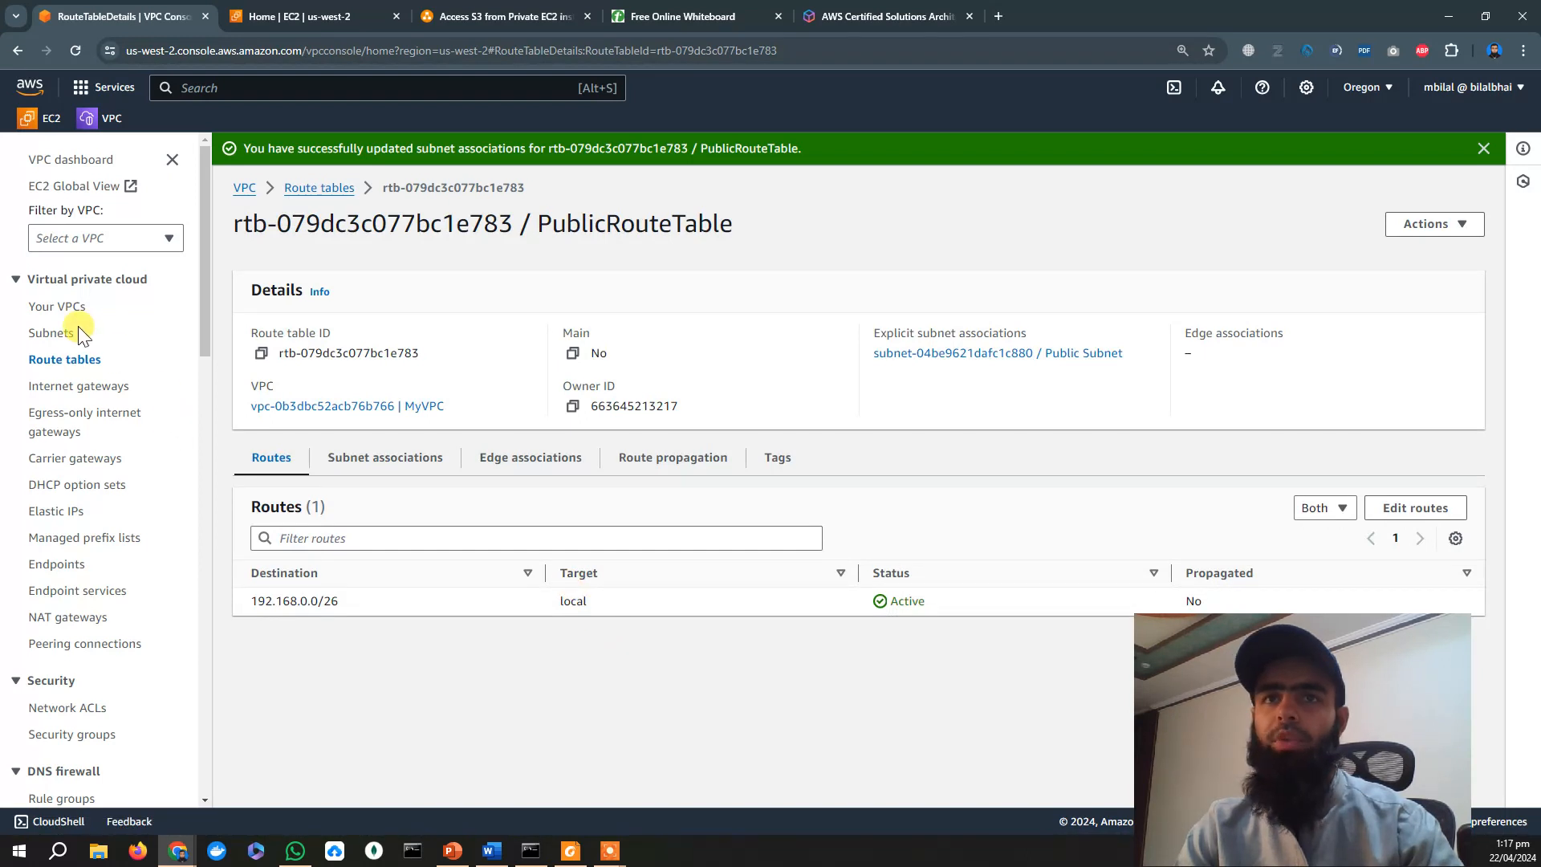
{"action": "left_click", "coordinate": [363, 459]}
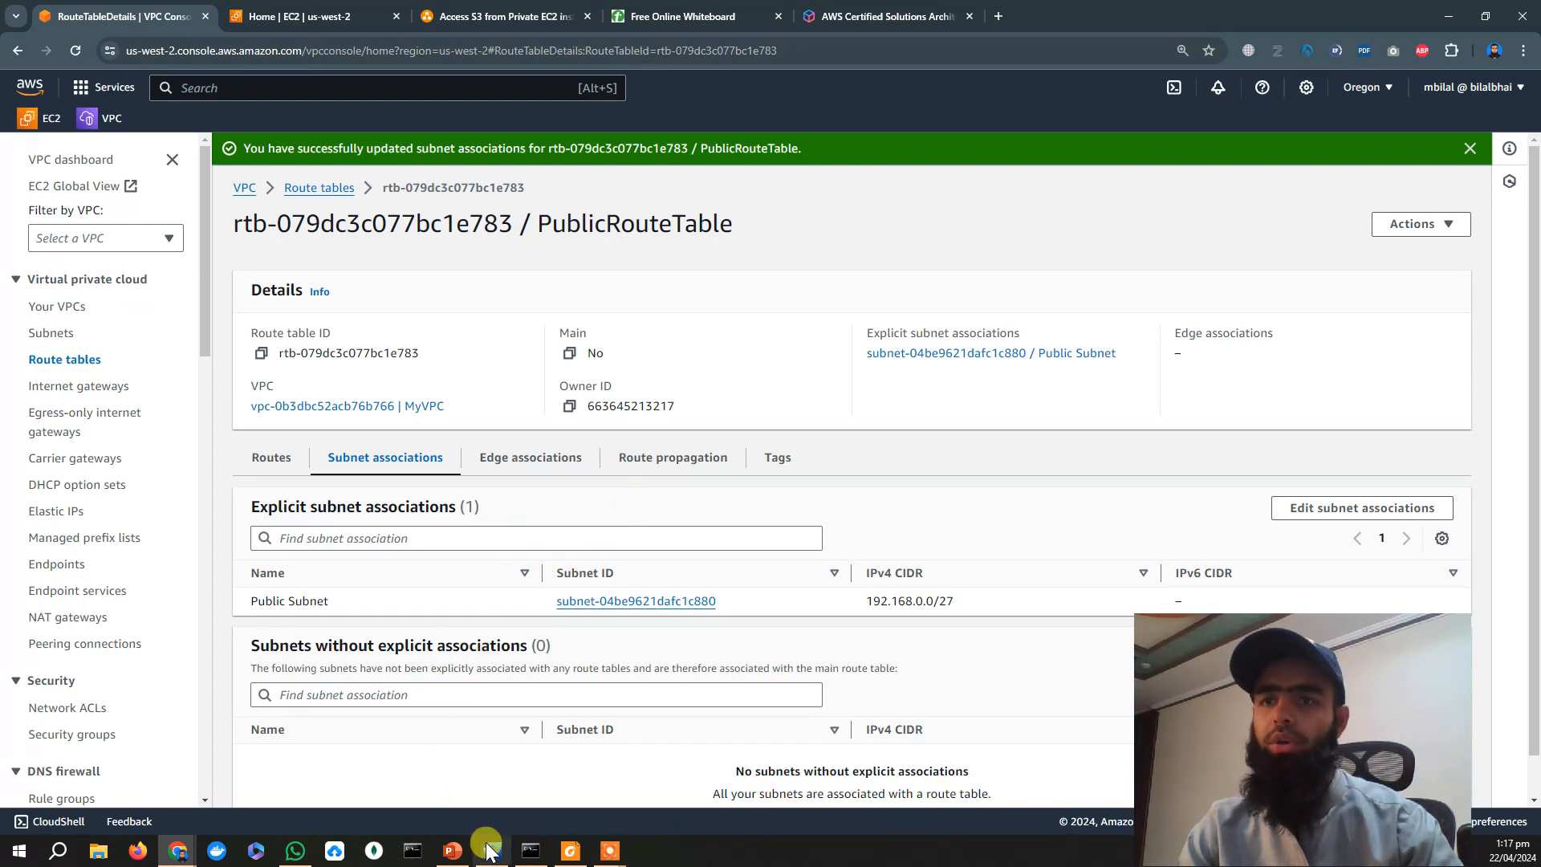
{"action": "mouse_move", "coordinate": [492, 847]}
{"action": "mouse_move", "coordinate": [479, 800]}
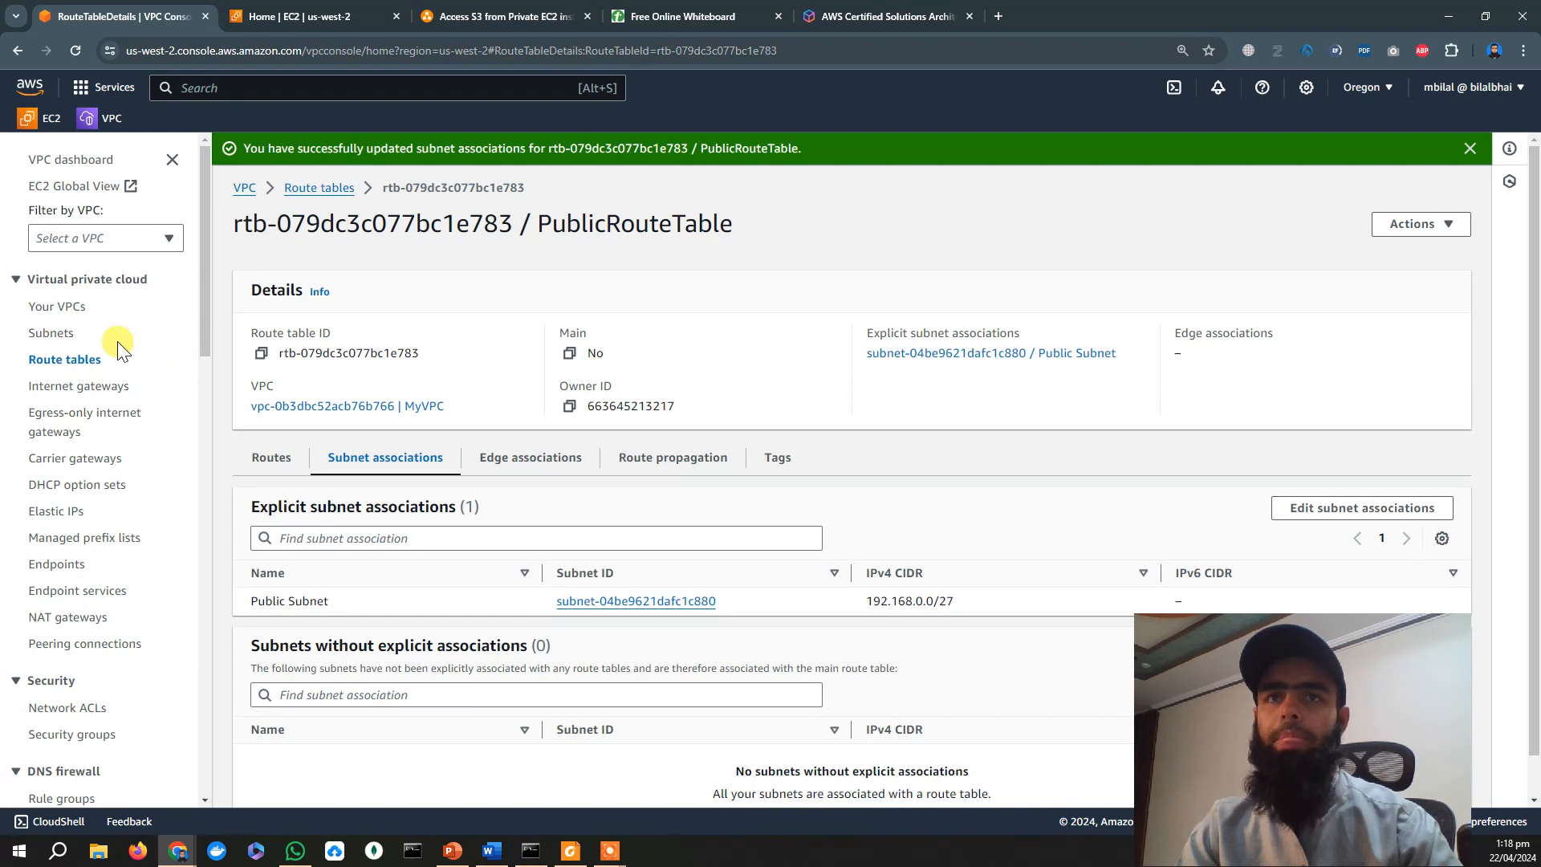
Add a route to PublicRouteTable with destination 0.0.0.0/0 and internet gateway igw-01bb651ec4c46ee5d as target, and save the changes.
{"action": "left_click", "coordinate": [80, 361]}
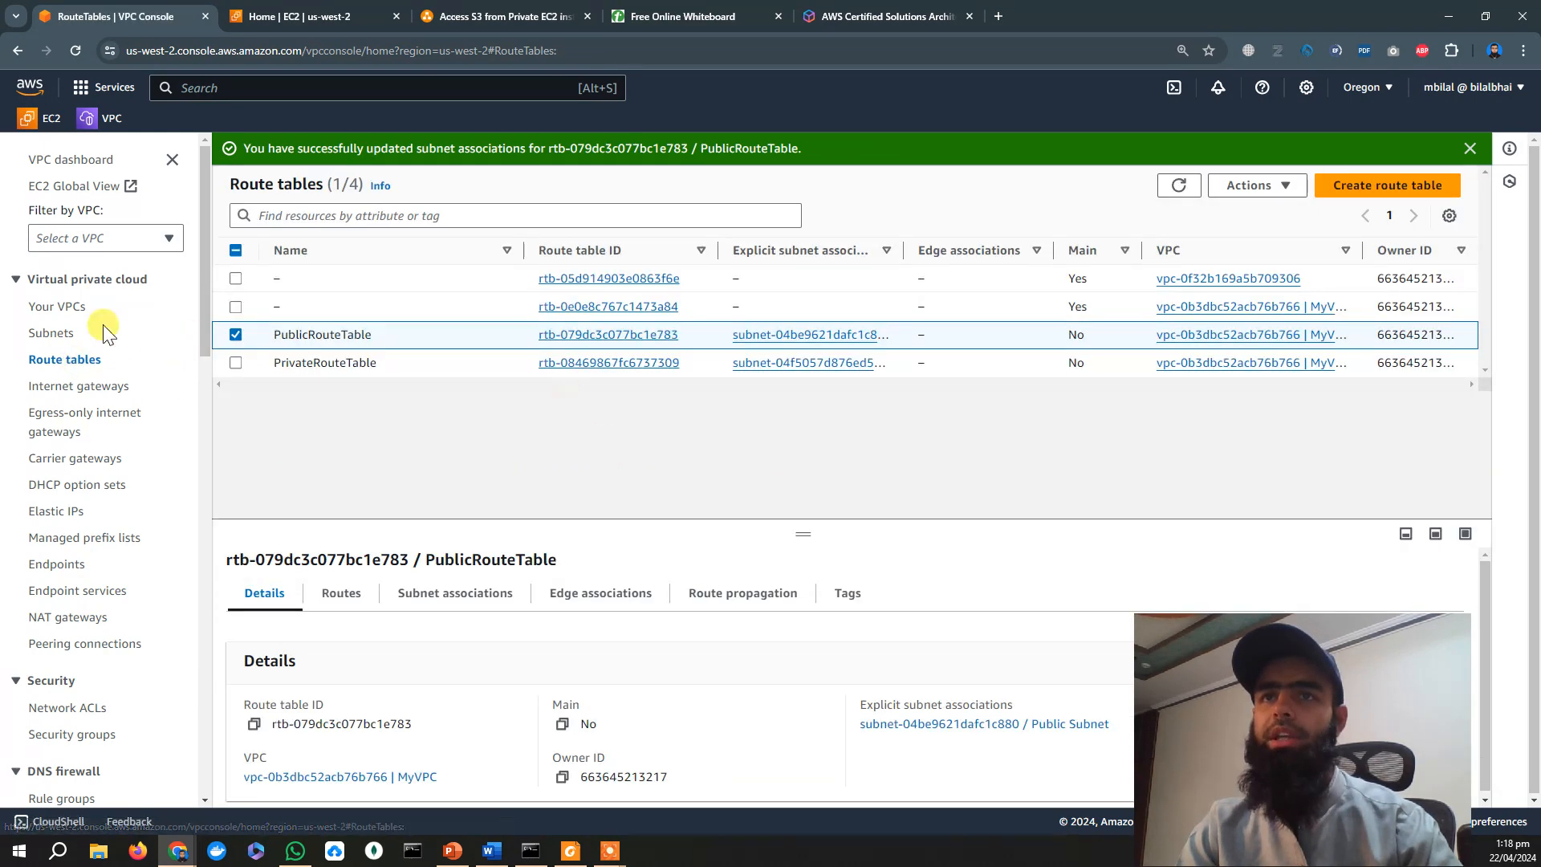
{"action": "left_click", "coordinate": [591, 336]}
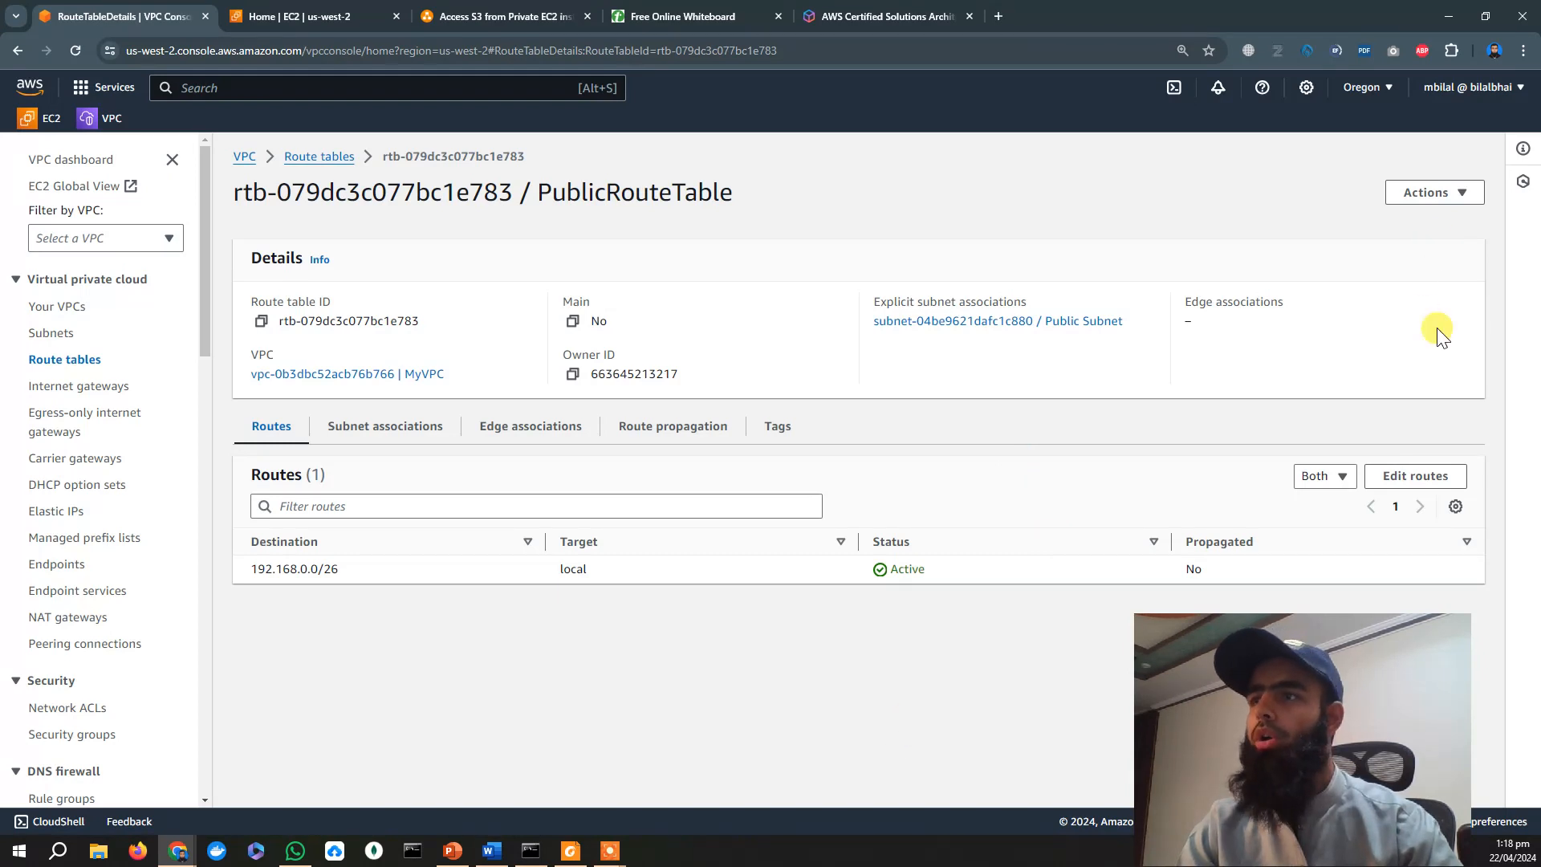
{"action": "left_click", "coordinate": [1406, 478]}
{"action": "left_click", "coordinate": [77, 351]}
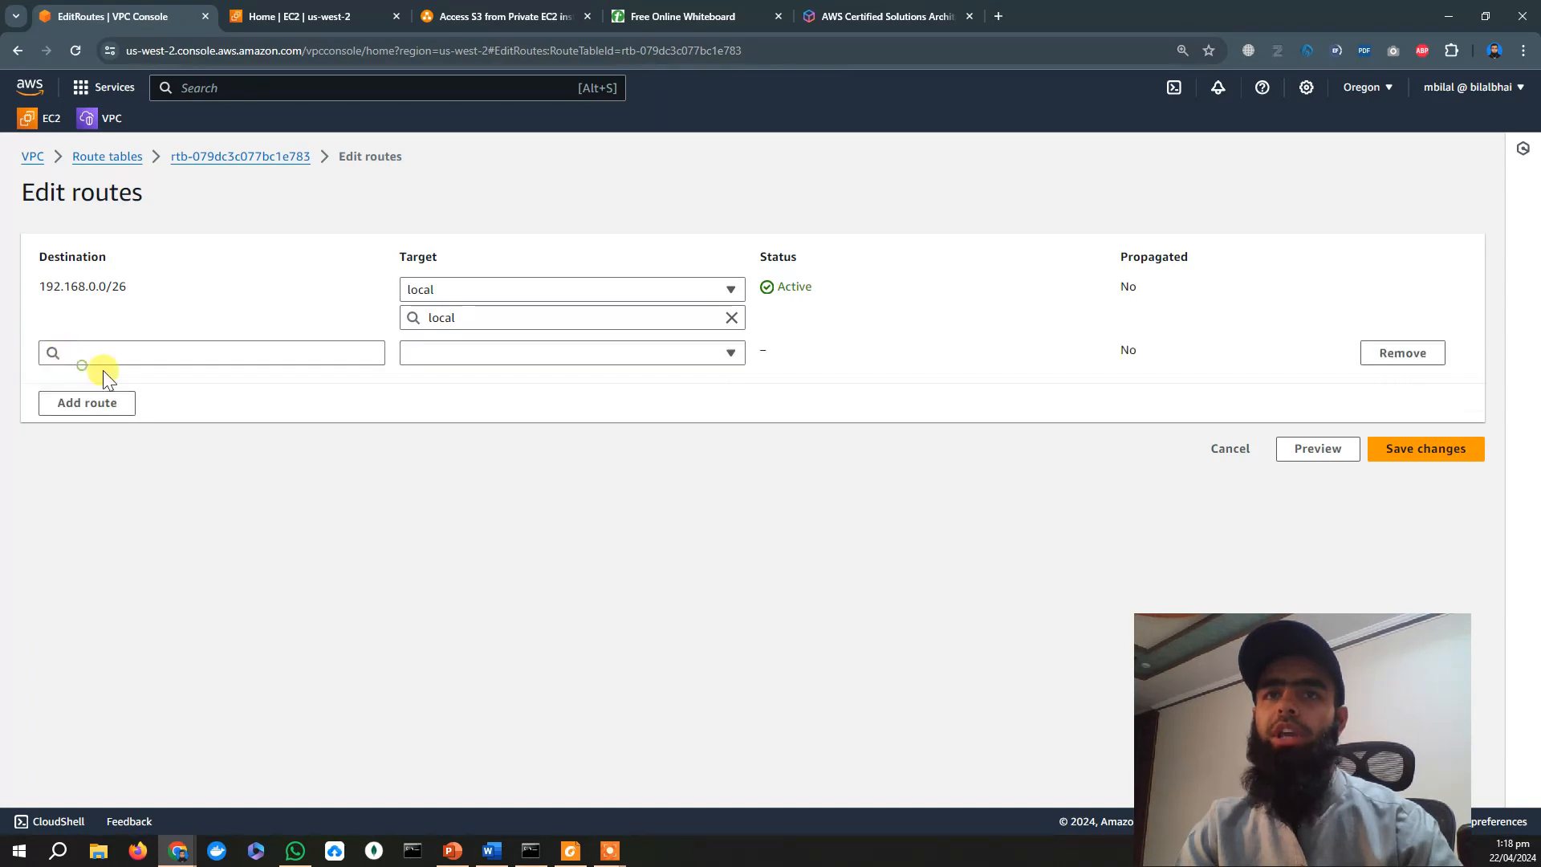
{"action": "left_click", "coordinate": [103, 355]}
{"action": "left_click", "coordinate": [255, 389]}
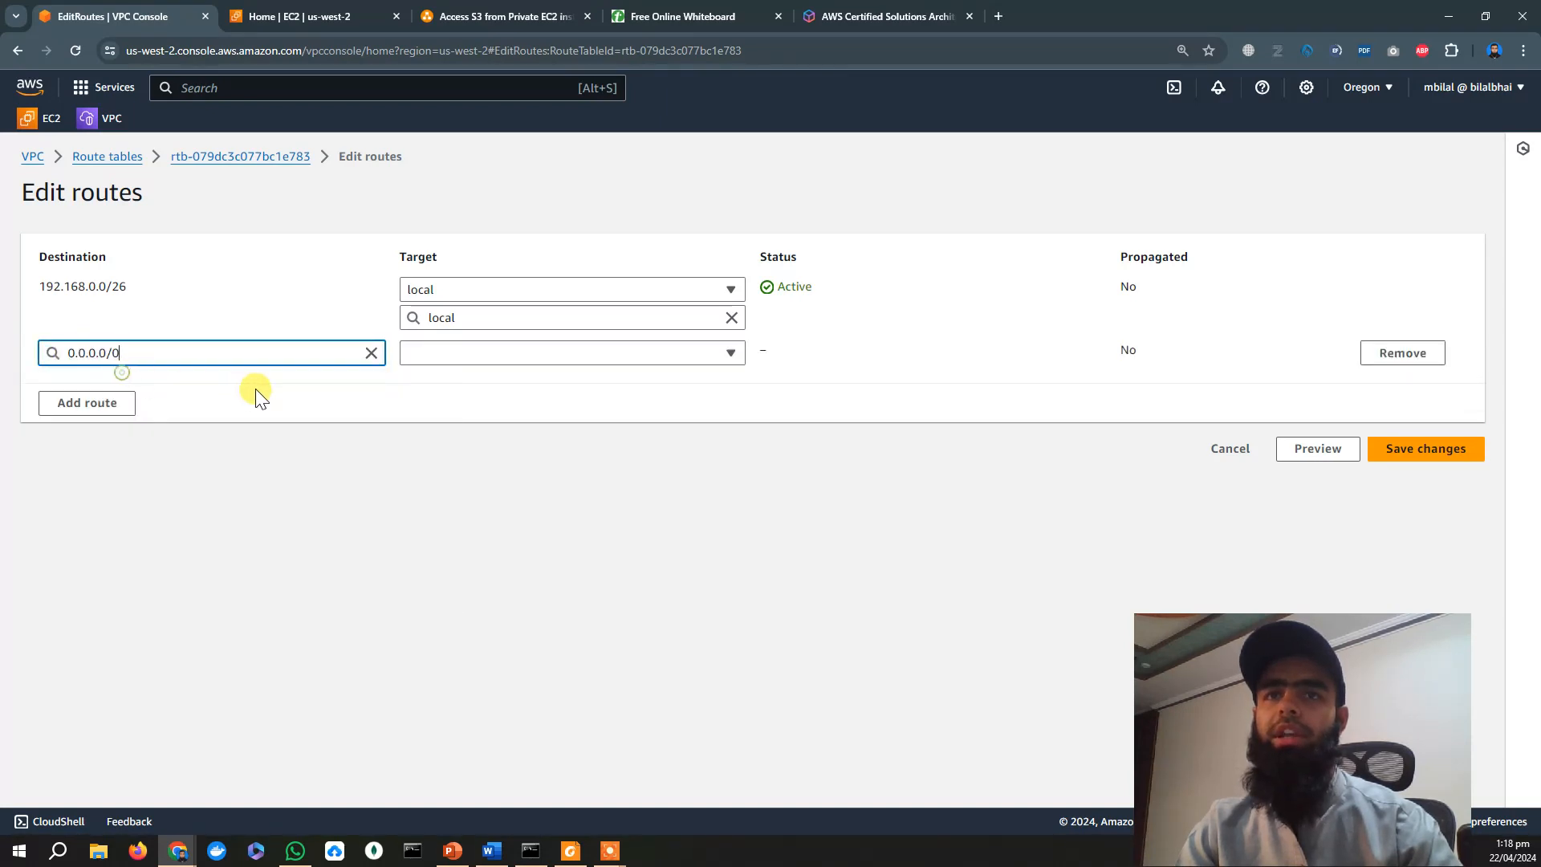
{"action": "left_click", "coordinate": [533, 353]}
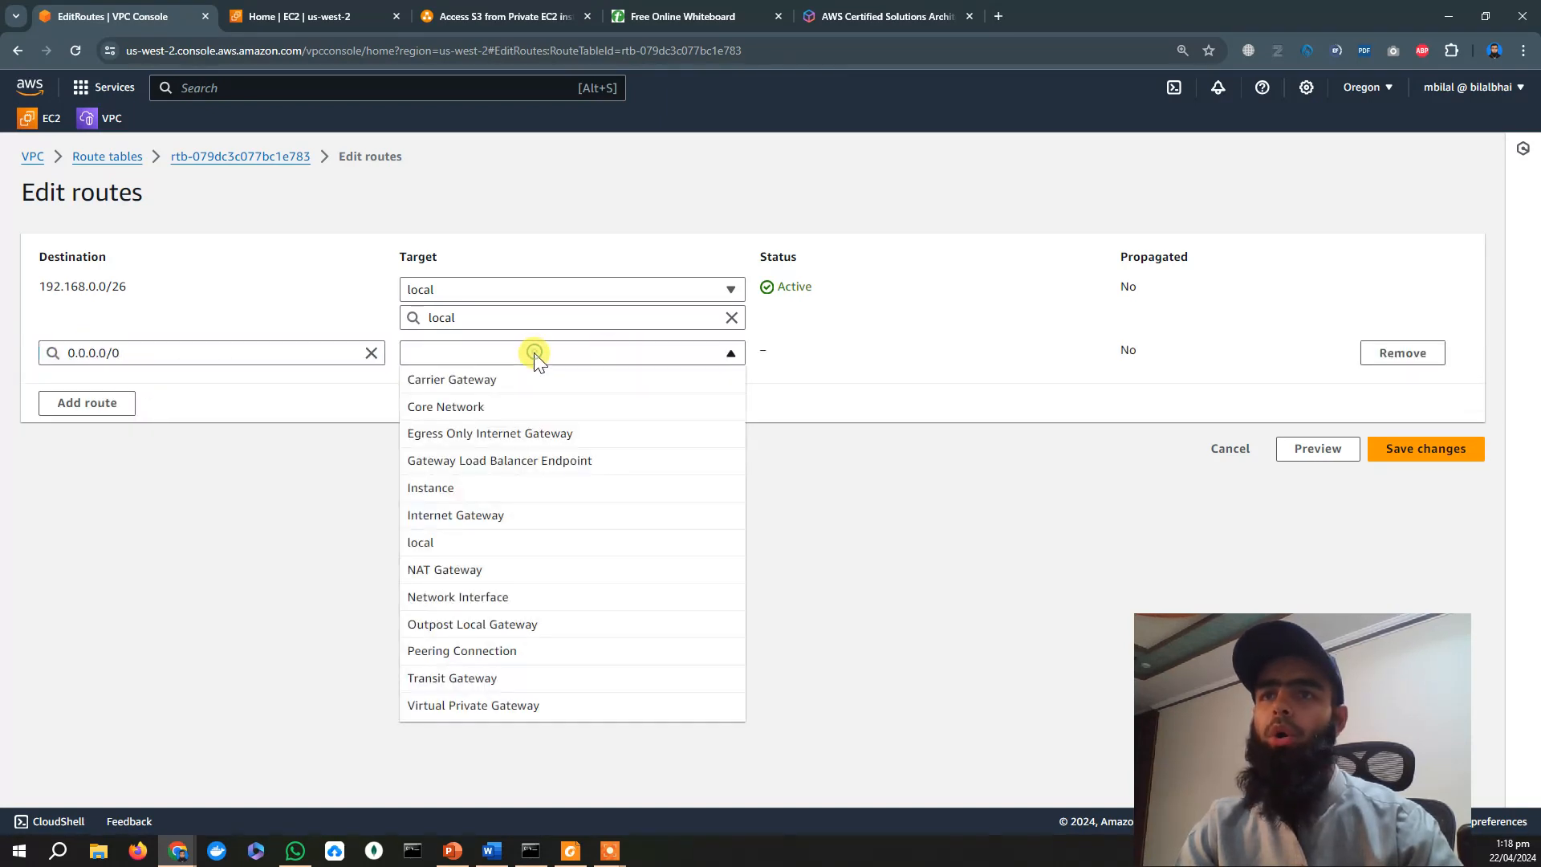
{"action": "left_click", "coordinate": [522, 529]}
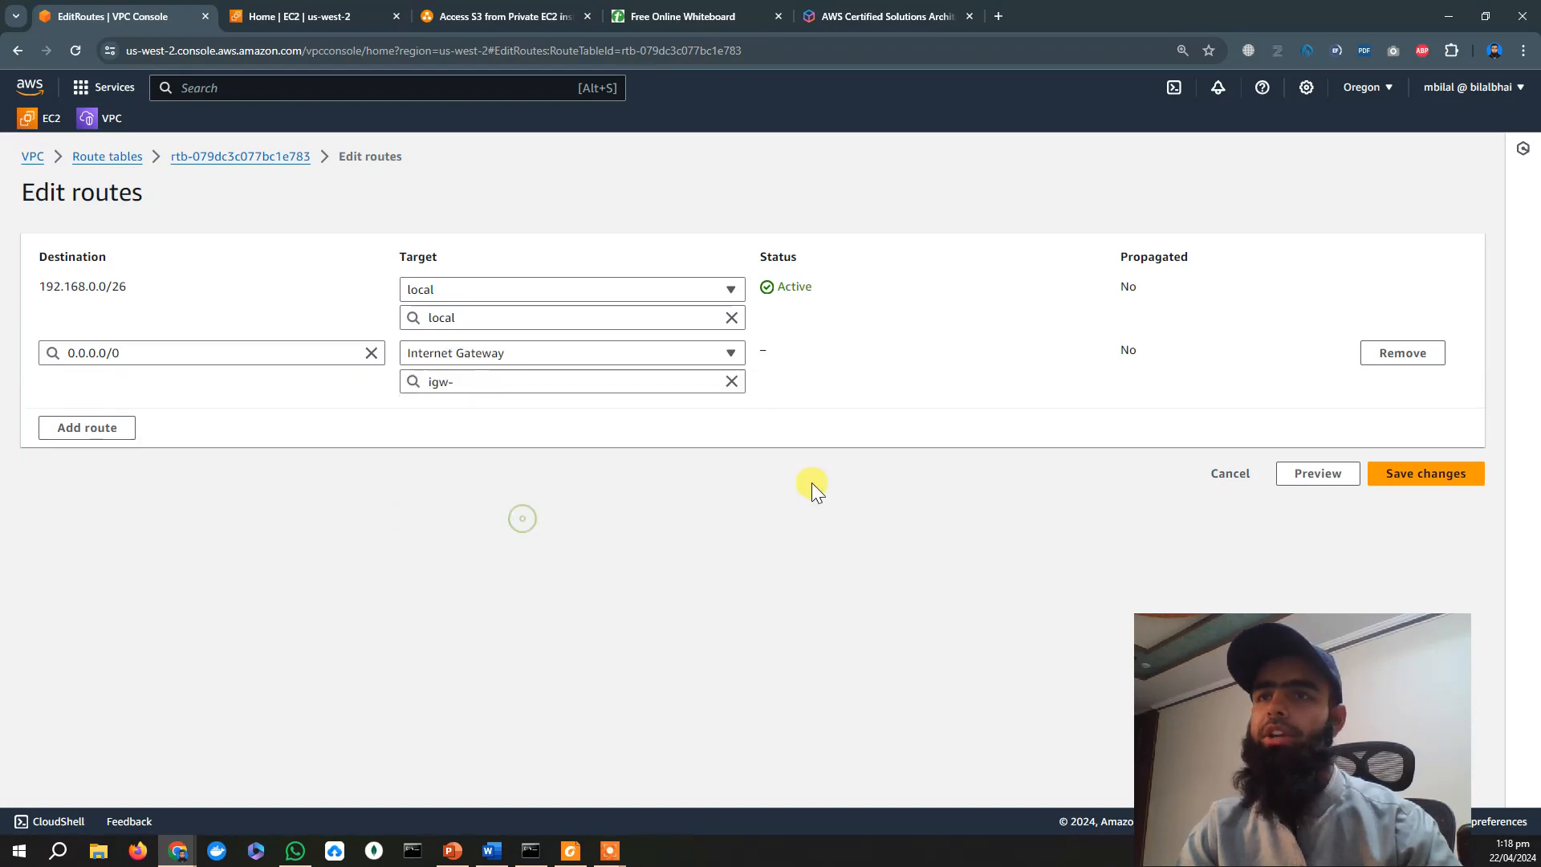
{"action": "left_click", "coordinate": [542, 389]}
{"action": "left_click", "coordinate": [560, 434]}
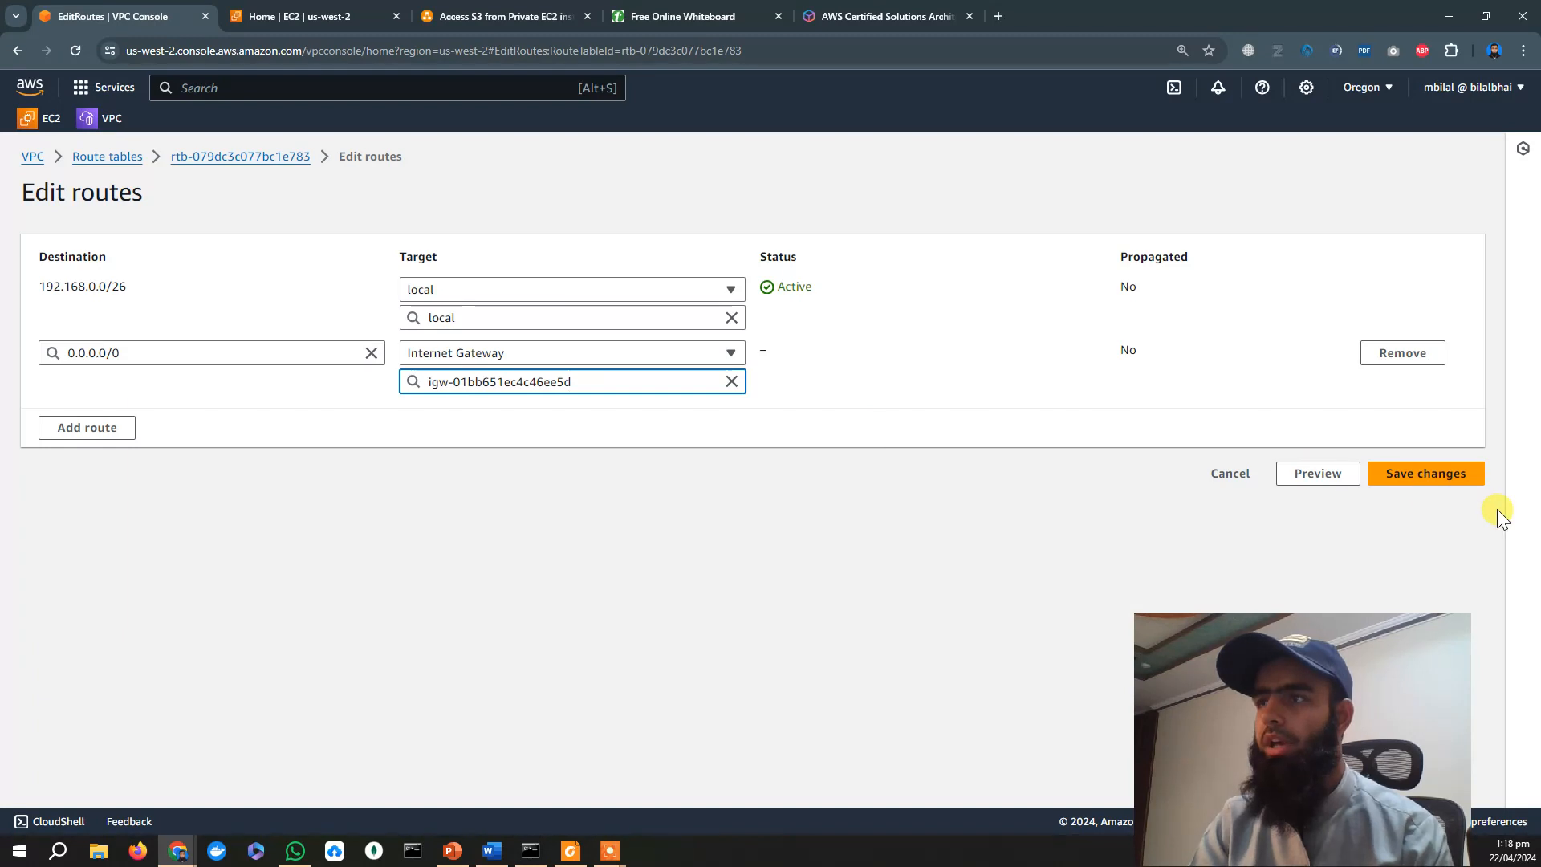
{"action": "left_click", "coordinate": [1417, 479]}
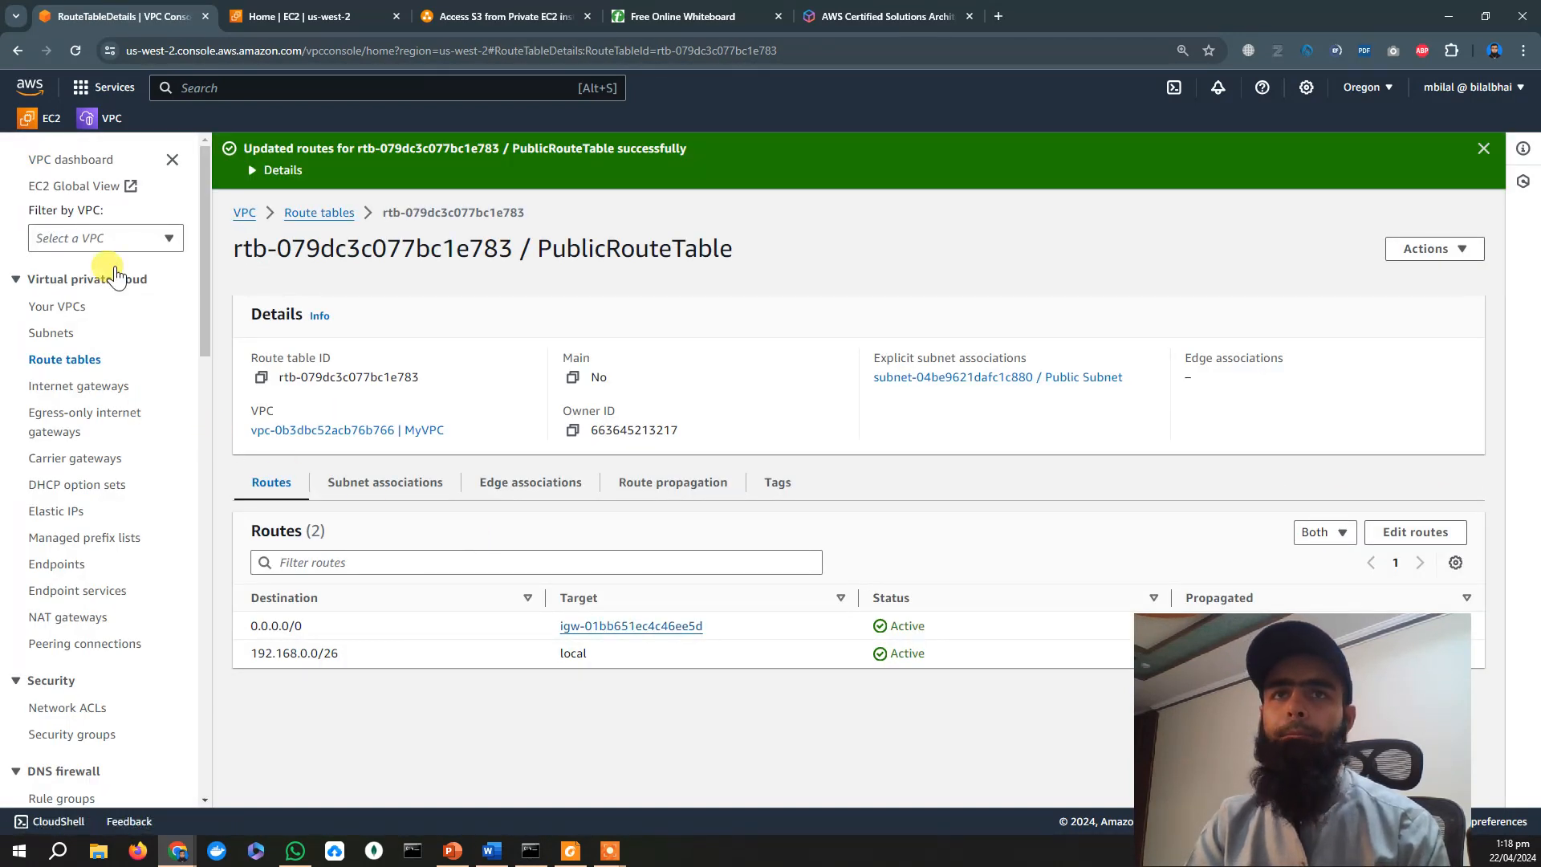
Switch to the EC2 console and open its list of security groups.
{"action": "left_click", "coordinate": [278, 16]}
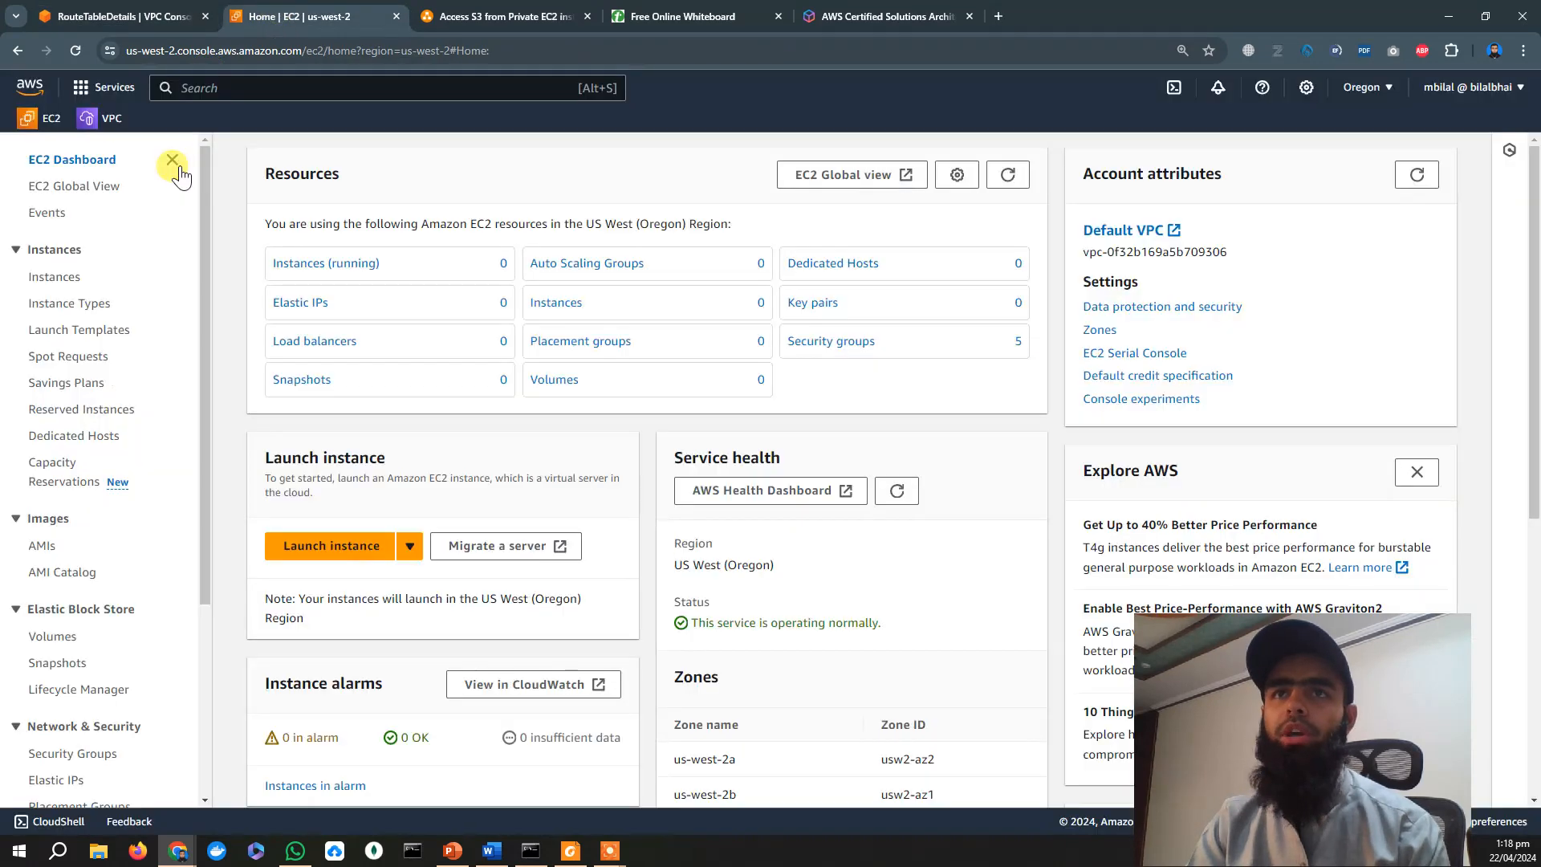
{"action": "left_click_drag", "start_coordinate": [204, 454], "coordinate": [201, 592]}
{"action": "left_click", "coordinate": [56, 560]}
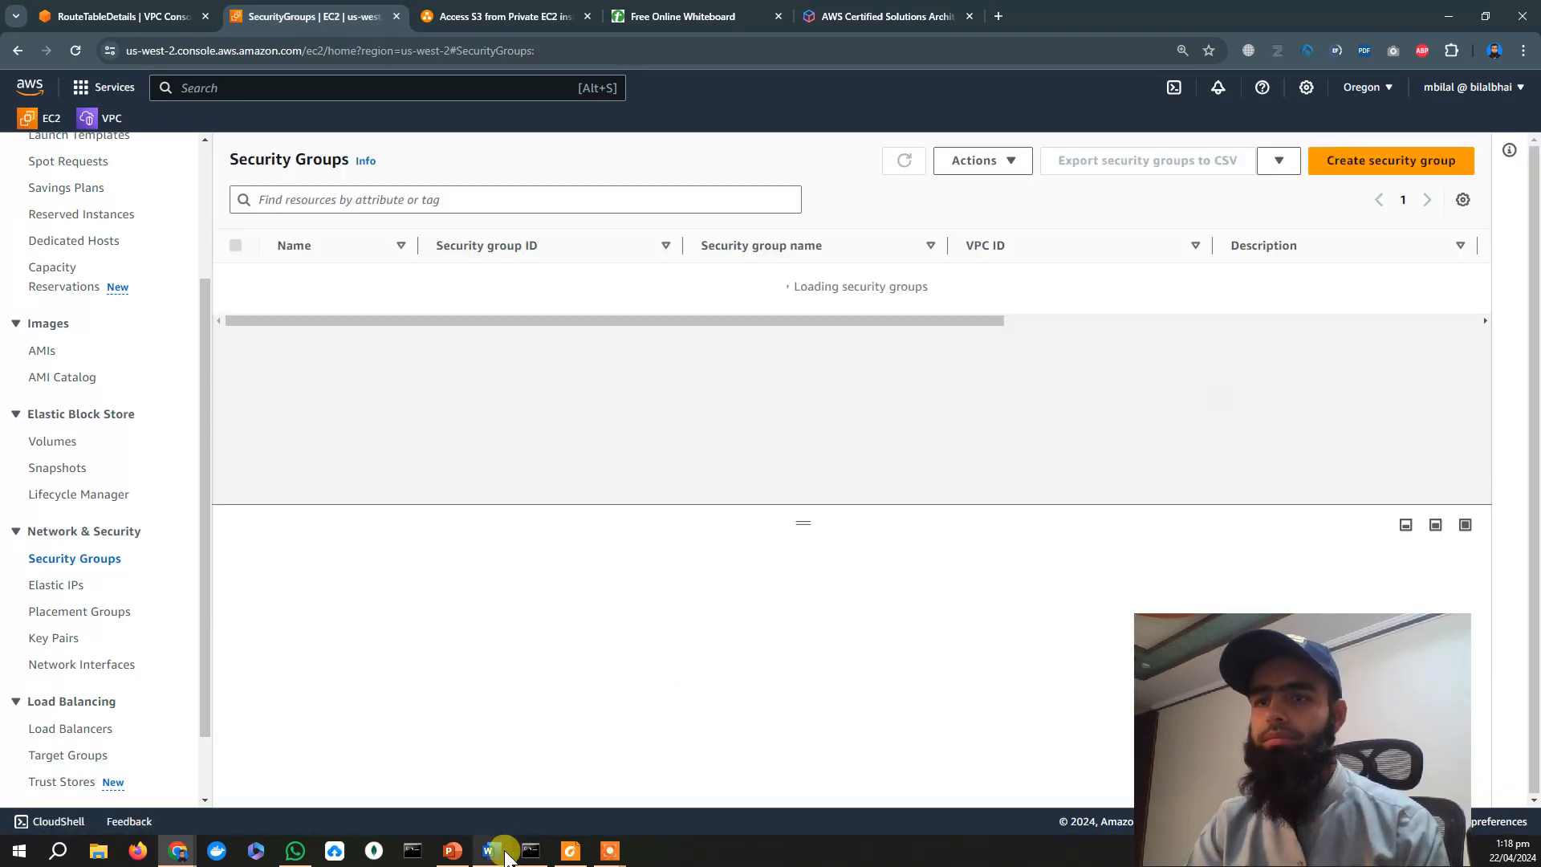
{"action": "mouse_move", "coordinate": [498, 848]}
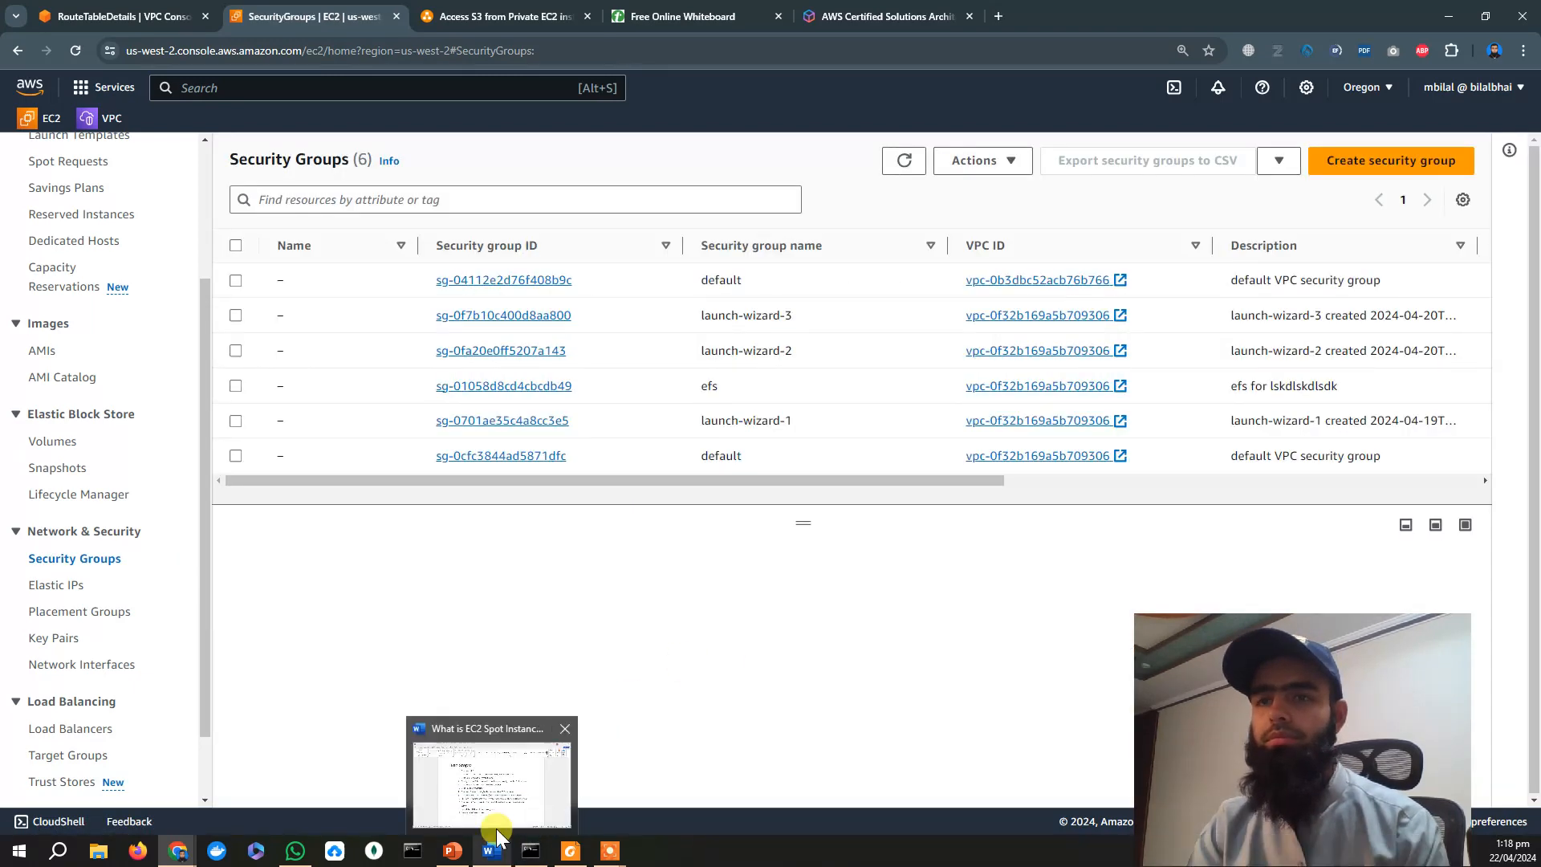
{"action": "mouse_move", "coordinate": [493, 812]}
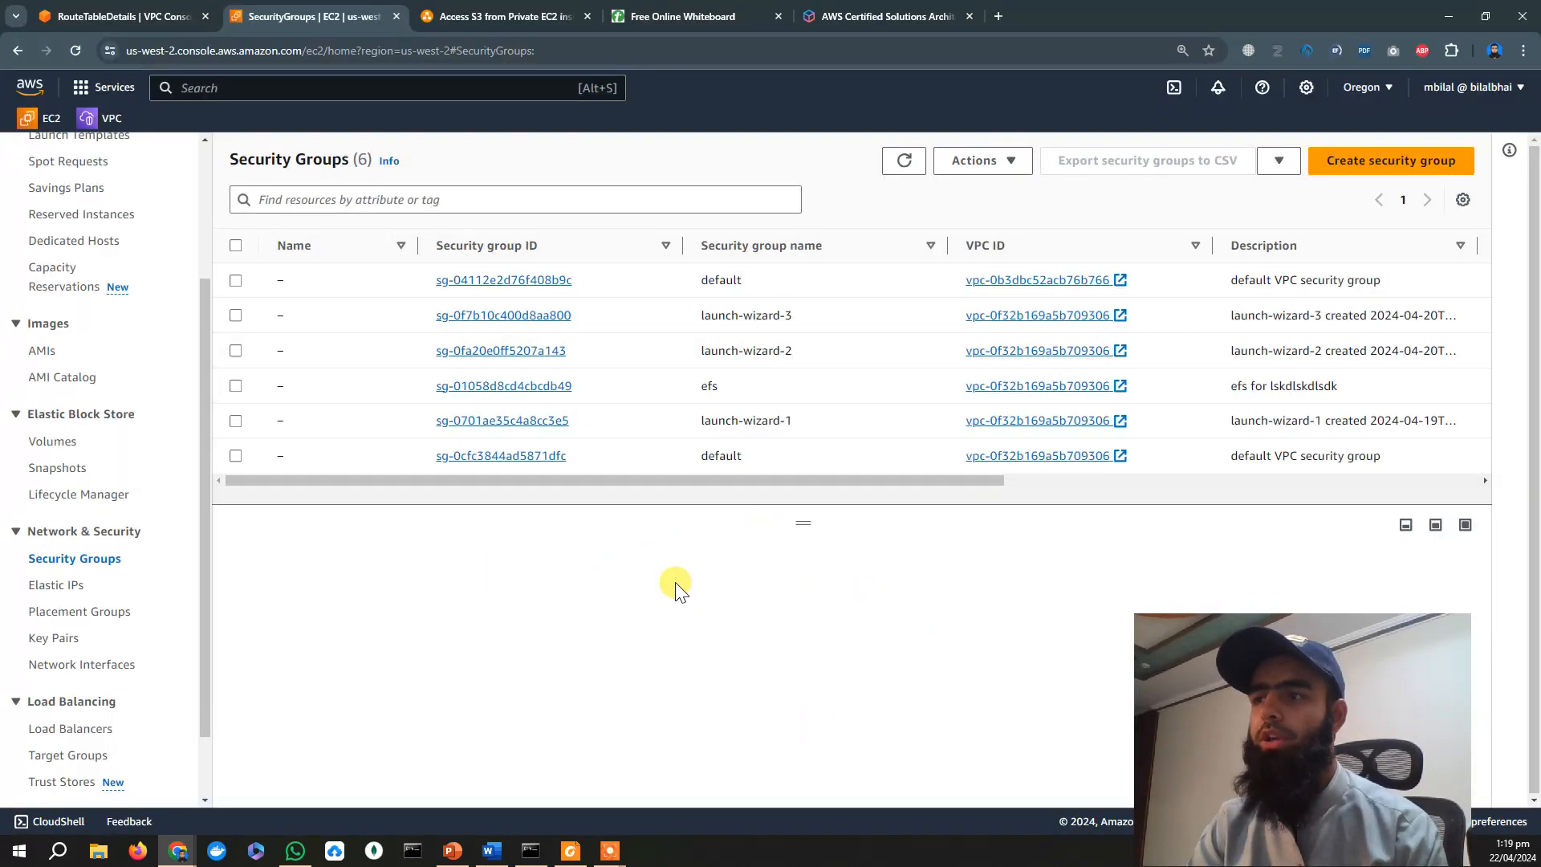
{"action": "left_click", "coordinate": [1365, 708]}
{"action": "left_click_drag", "start_coordinate": [1360, 700], "coordinate": [1384, 651]}
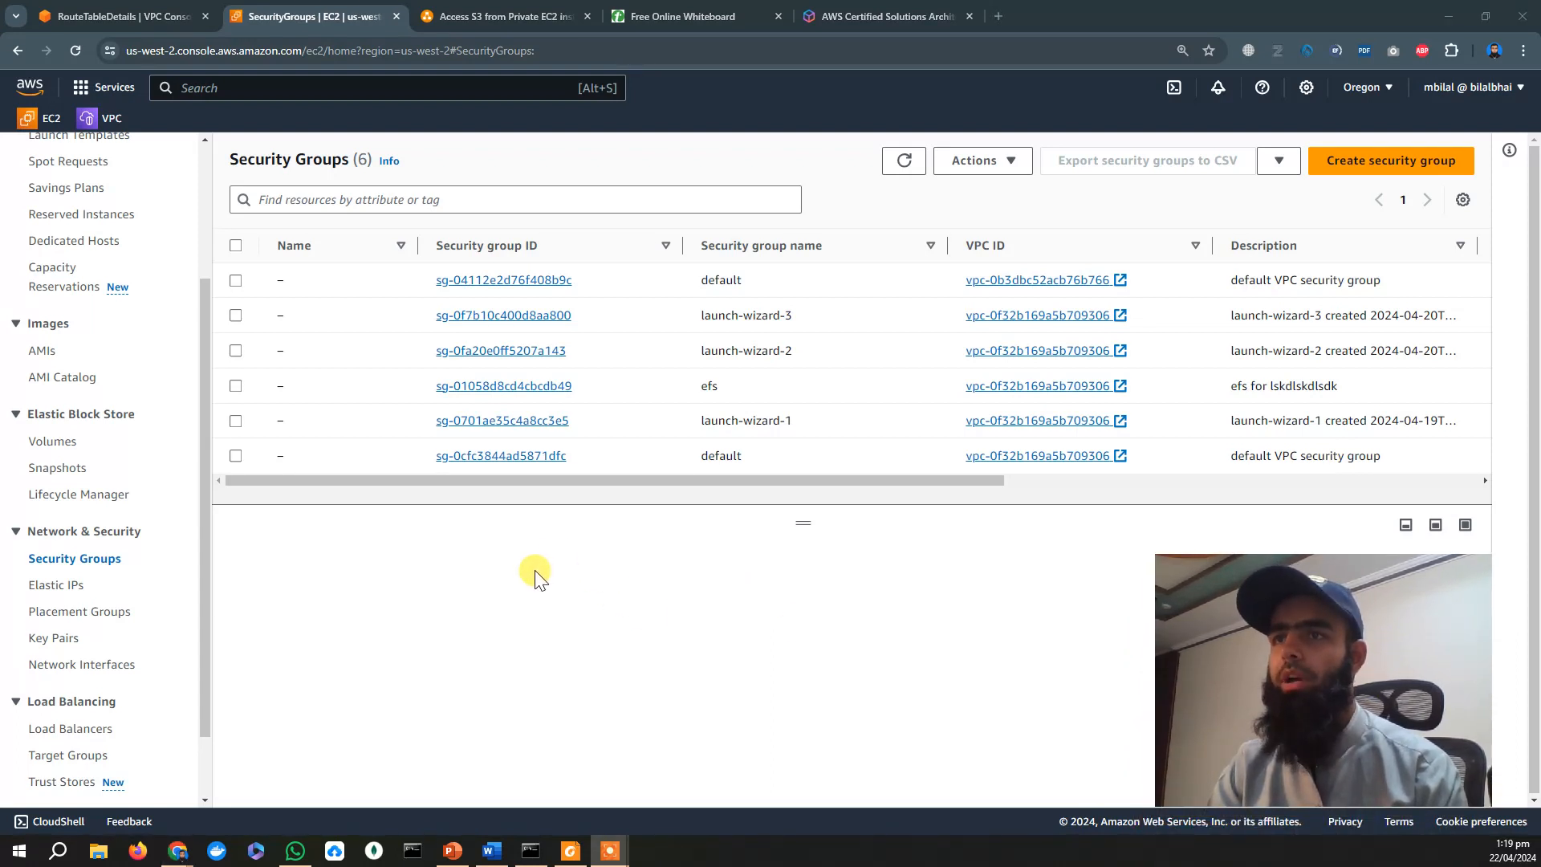
Delete the launch-wizard-1, launch-wizard-2, launch-wizard-3 and efs security groups, confirming with "delete", and refresh the list.
{"action": "left_click", "coordinate": [235, 315]}
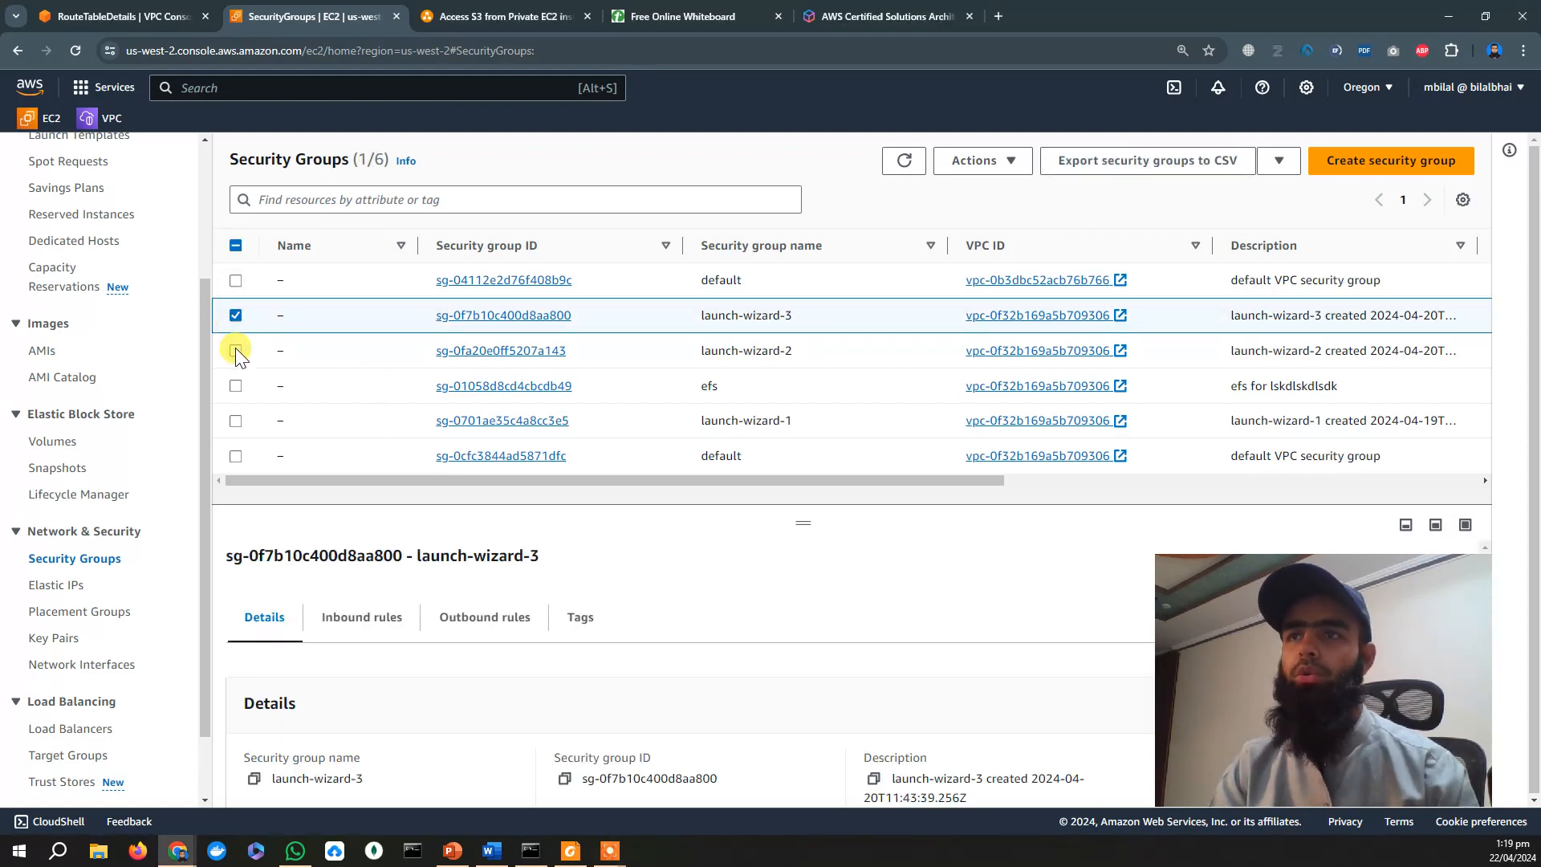
{"action": "left_click", "coordinate": [235, 350]}
{"action": "left_click", "coordinate": [235, 385]}
{"action": "left_click", "coordinate": [236, 418]}
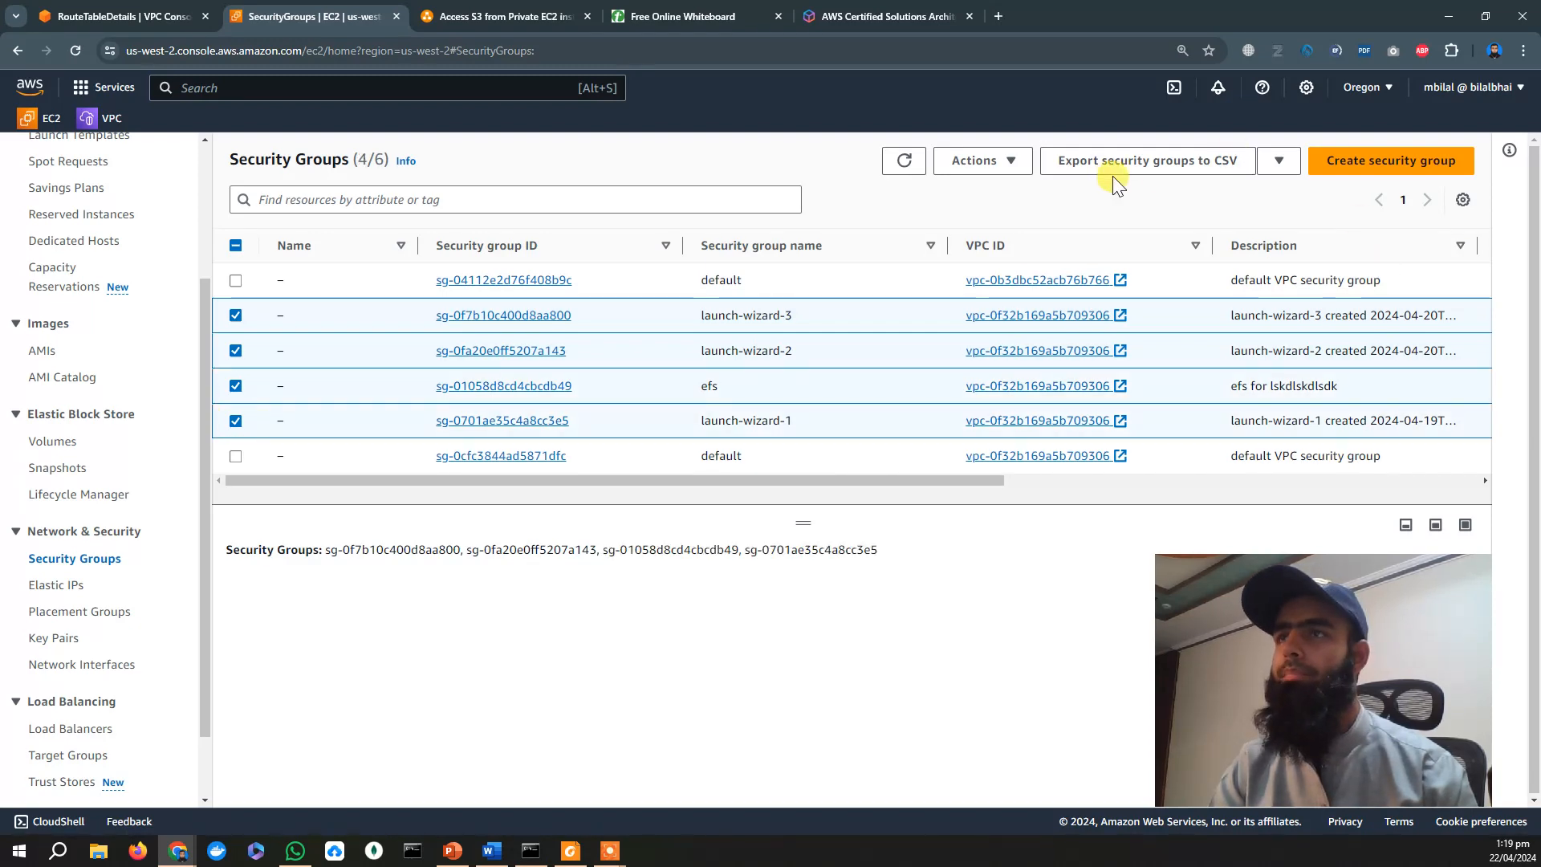
{"action": "left_click", "coordinate": [1014, 162]}
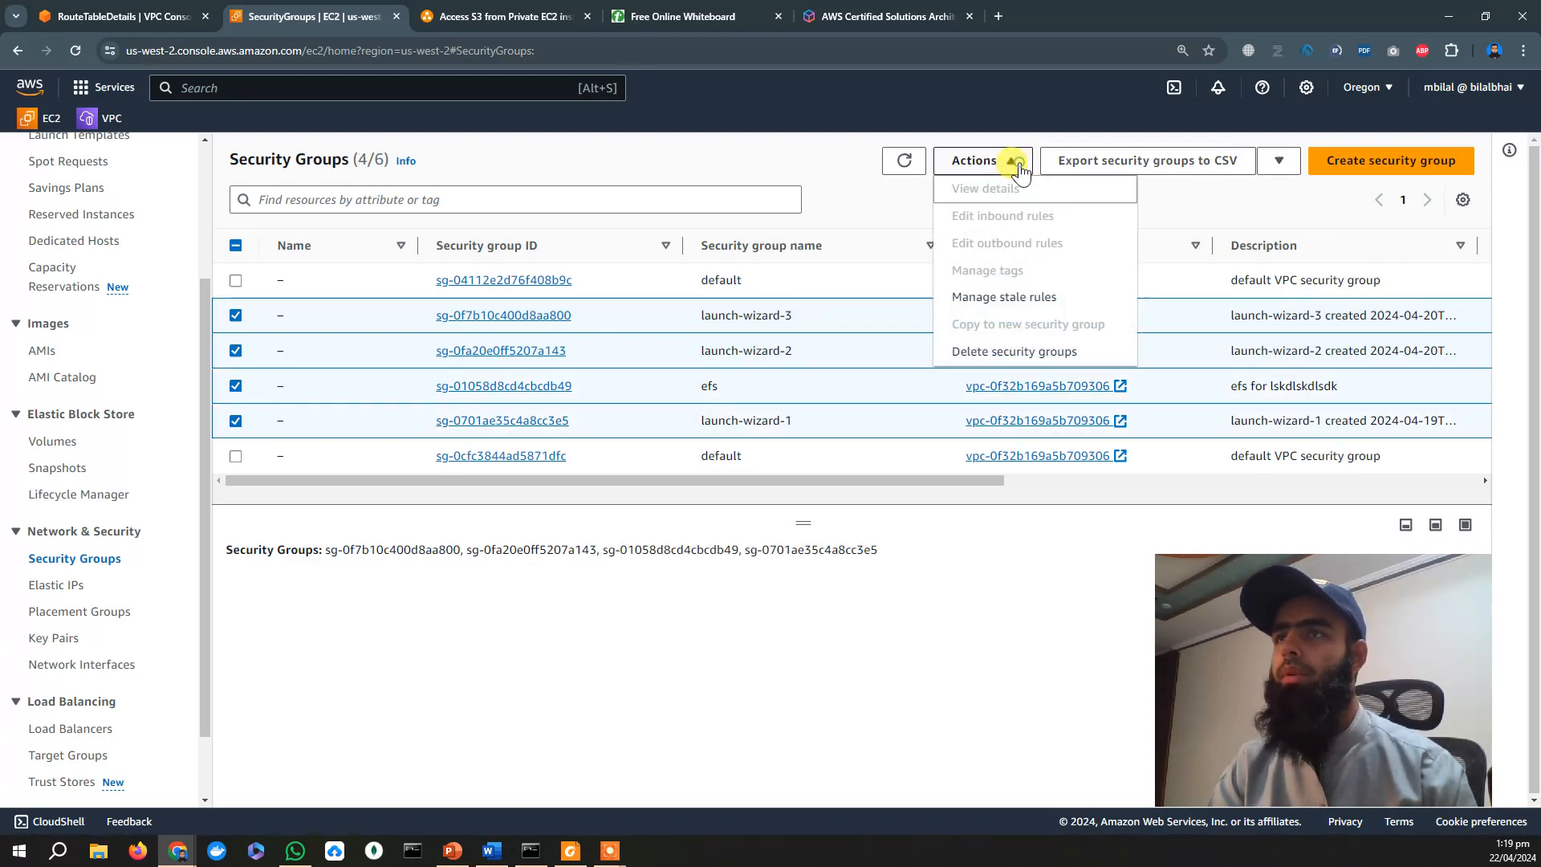
{"action": "left_click", "coordinate": [1014, 351]}
{"action": "left_click", "coordinate": [774, 546]}
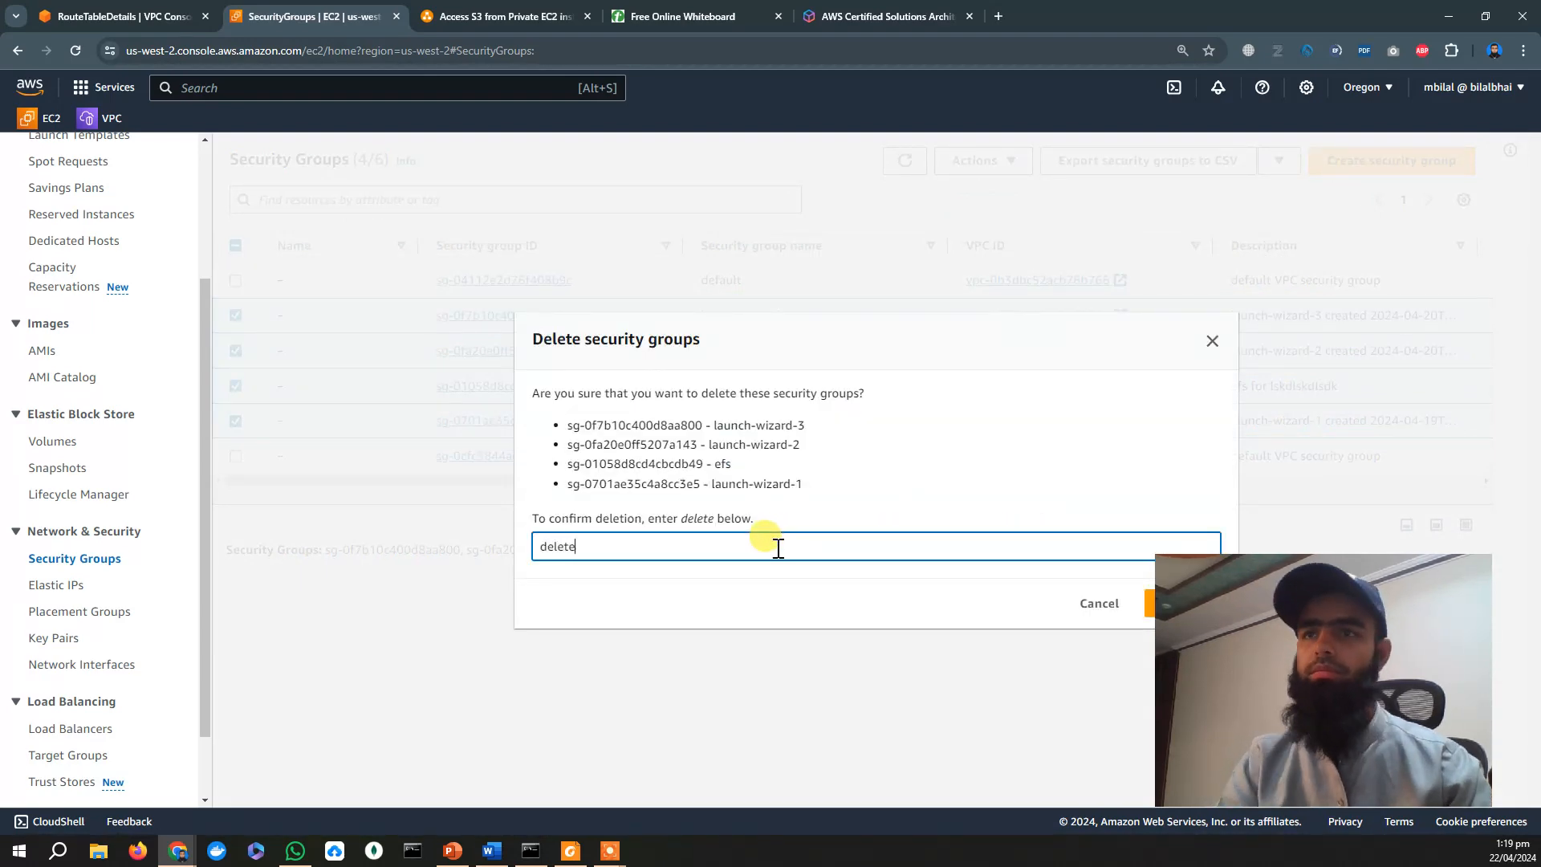
{"action": "left_click", "coordinate": [1151, 606]}
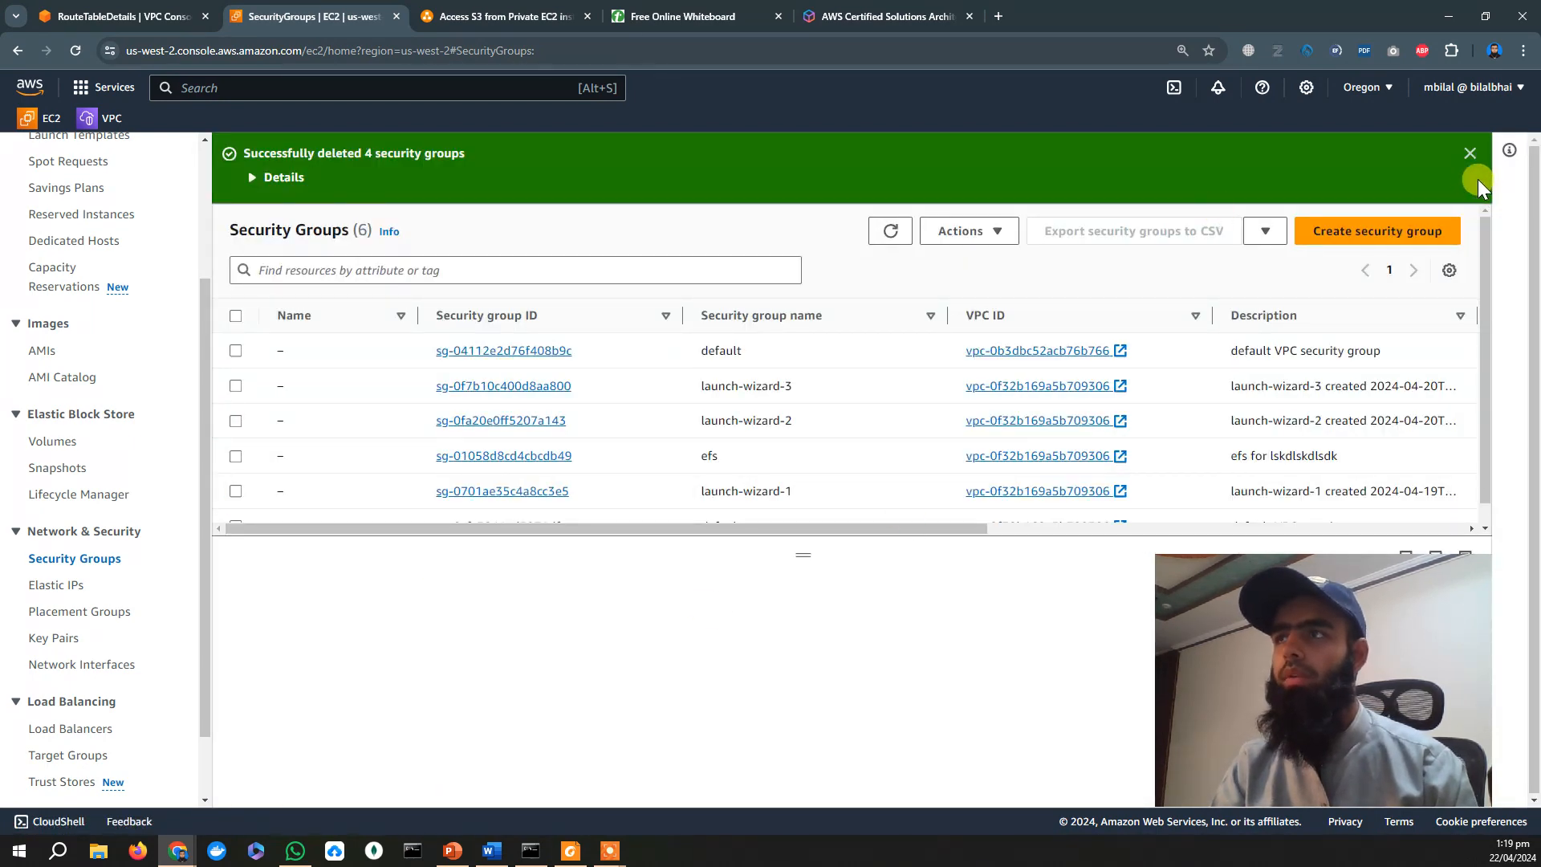
{"action": "left_click", "coordinate": [1469, 154]}
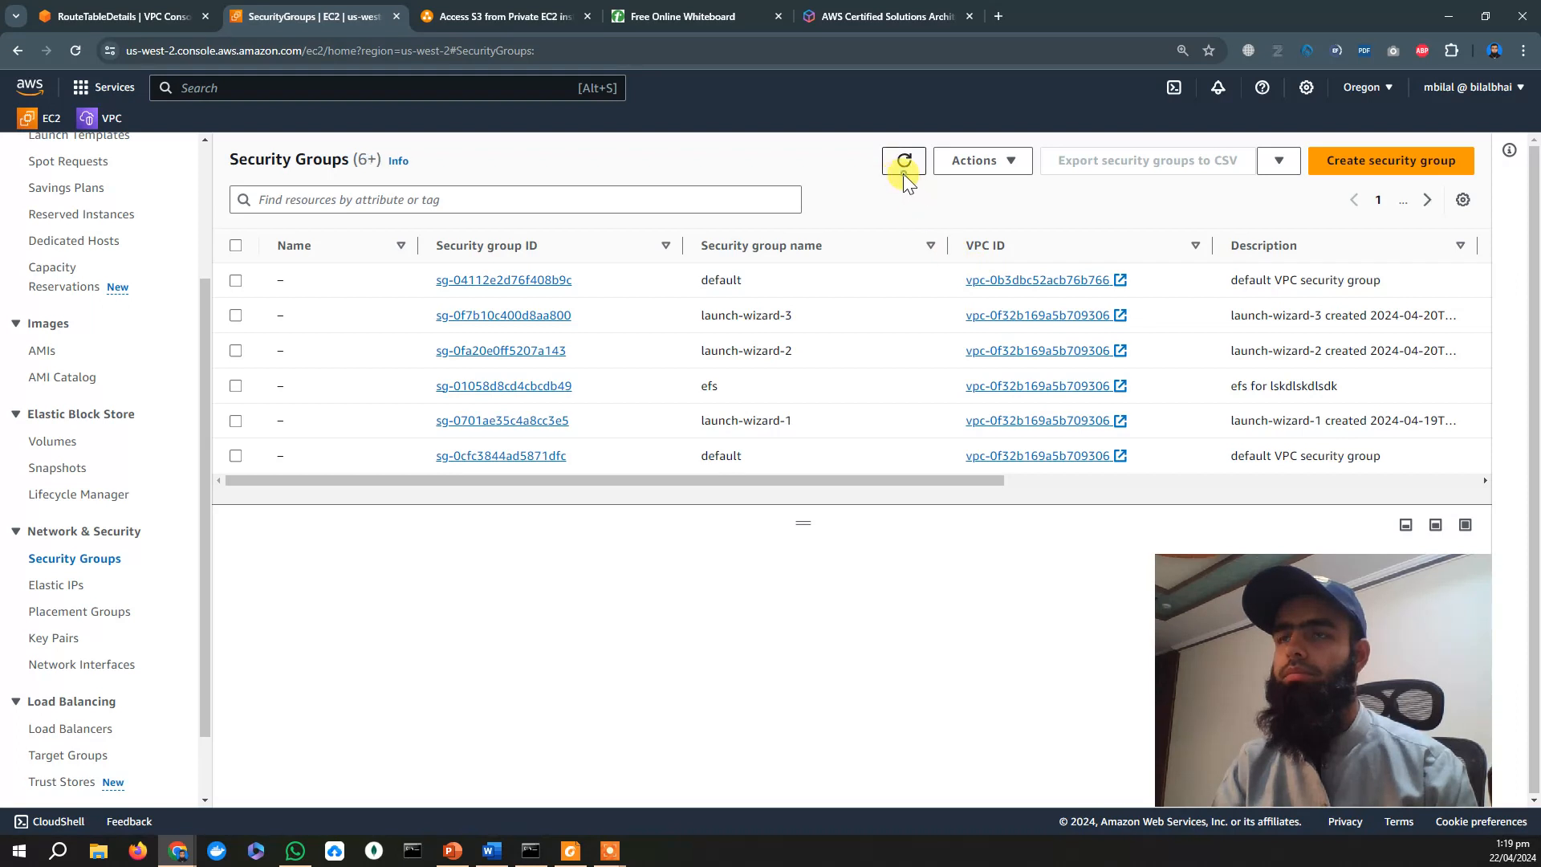
{"action": "left_click", "coordinate": [904, 165]}
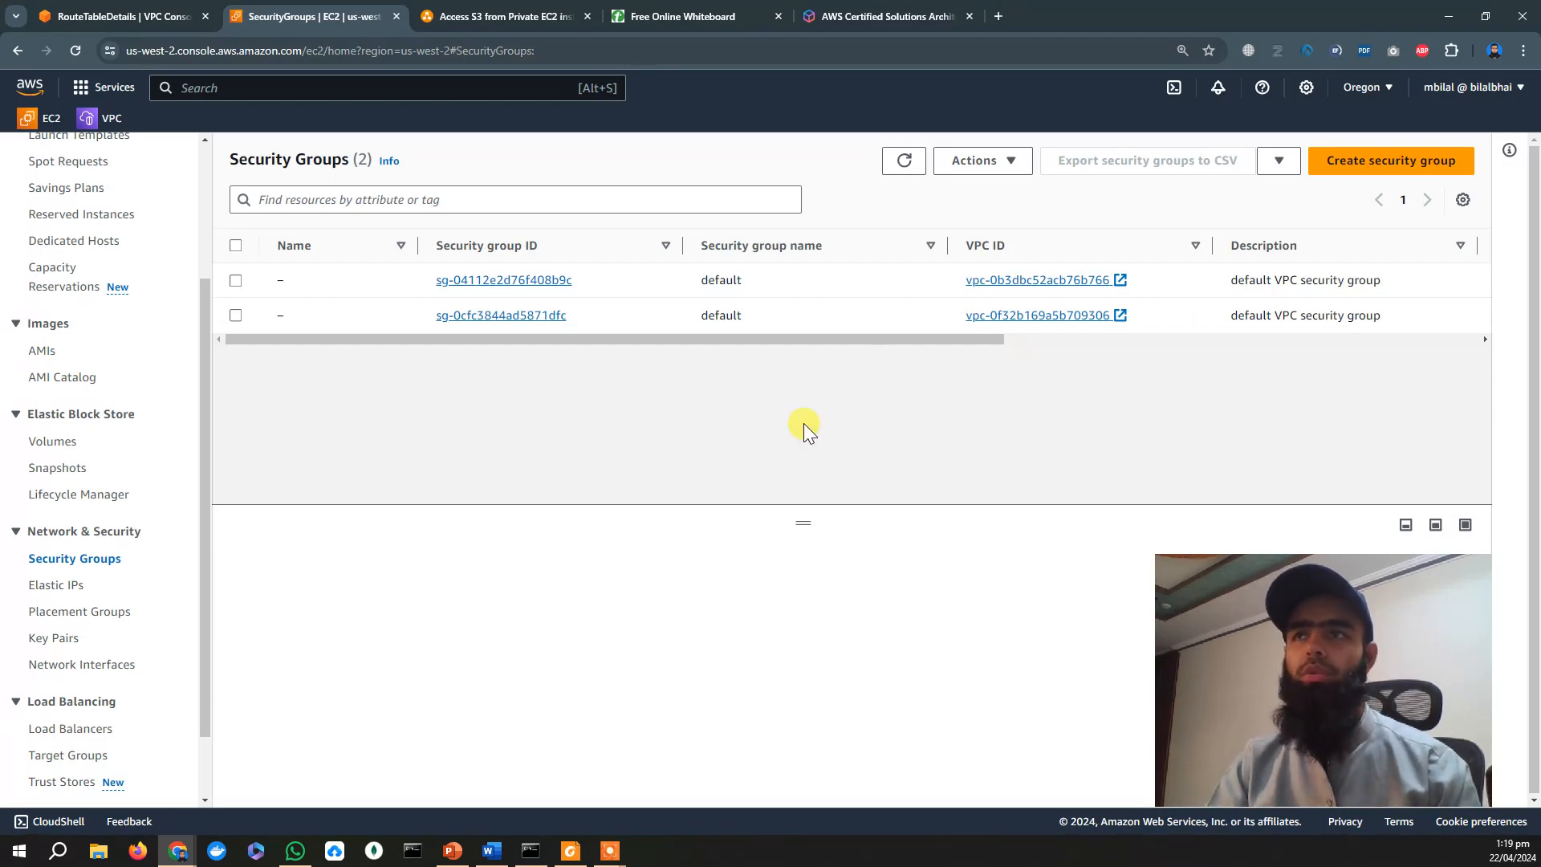
Start a new security group named Bastion-SG with the description "Bastion security group" and MyVPC as its VPC.
{"action": "left_click", "coordinate": [1400, 175]}
{"action": "scroll", "coordinate": [688, 358], "scroll_direction": "down", "scroll_amount": 5}
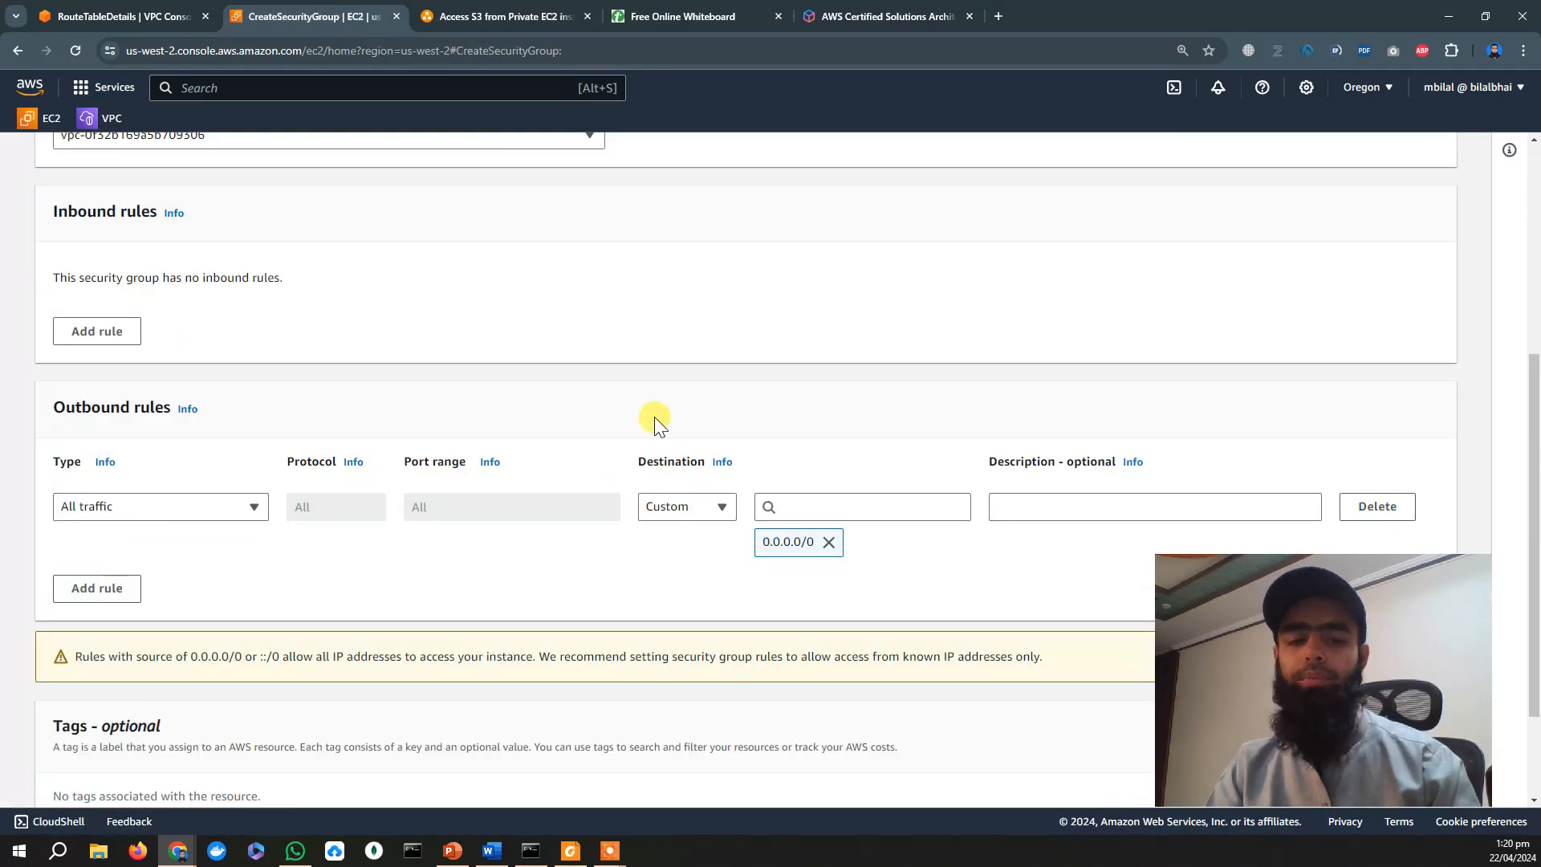
{"action": "scroll", "coordinate": [642, 465], "scroll_direction": "up", "scroll_amount": 5}
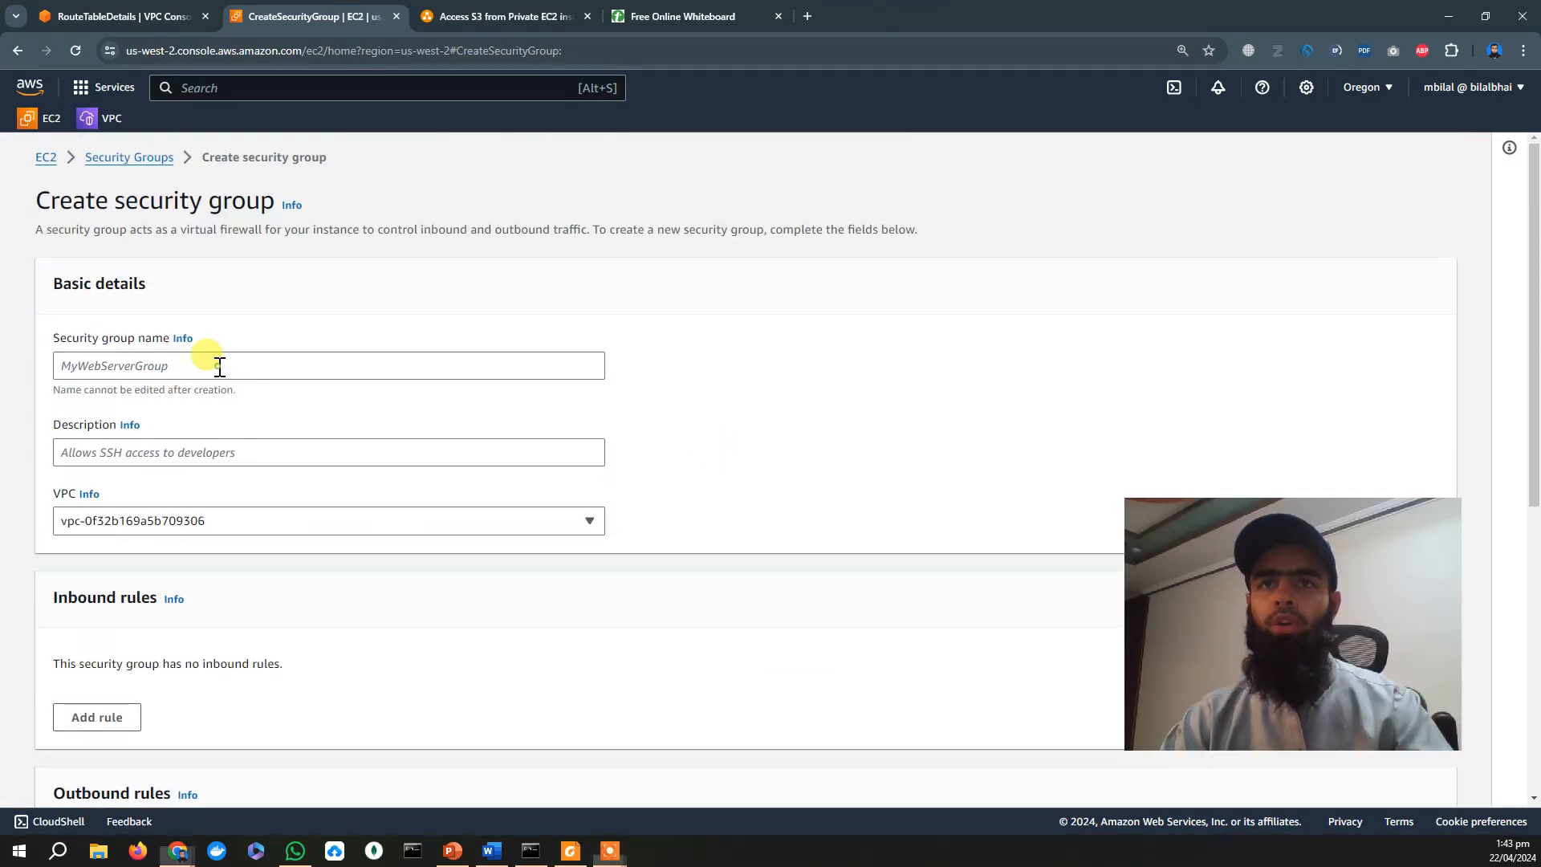
{"action": "left_click", "coordinate": [213, 363]}
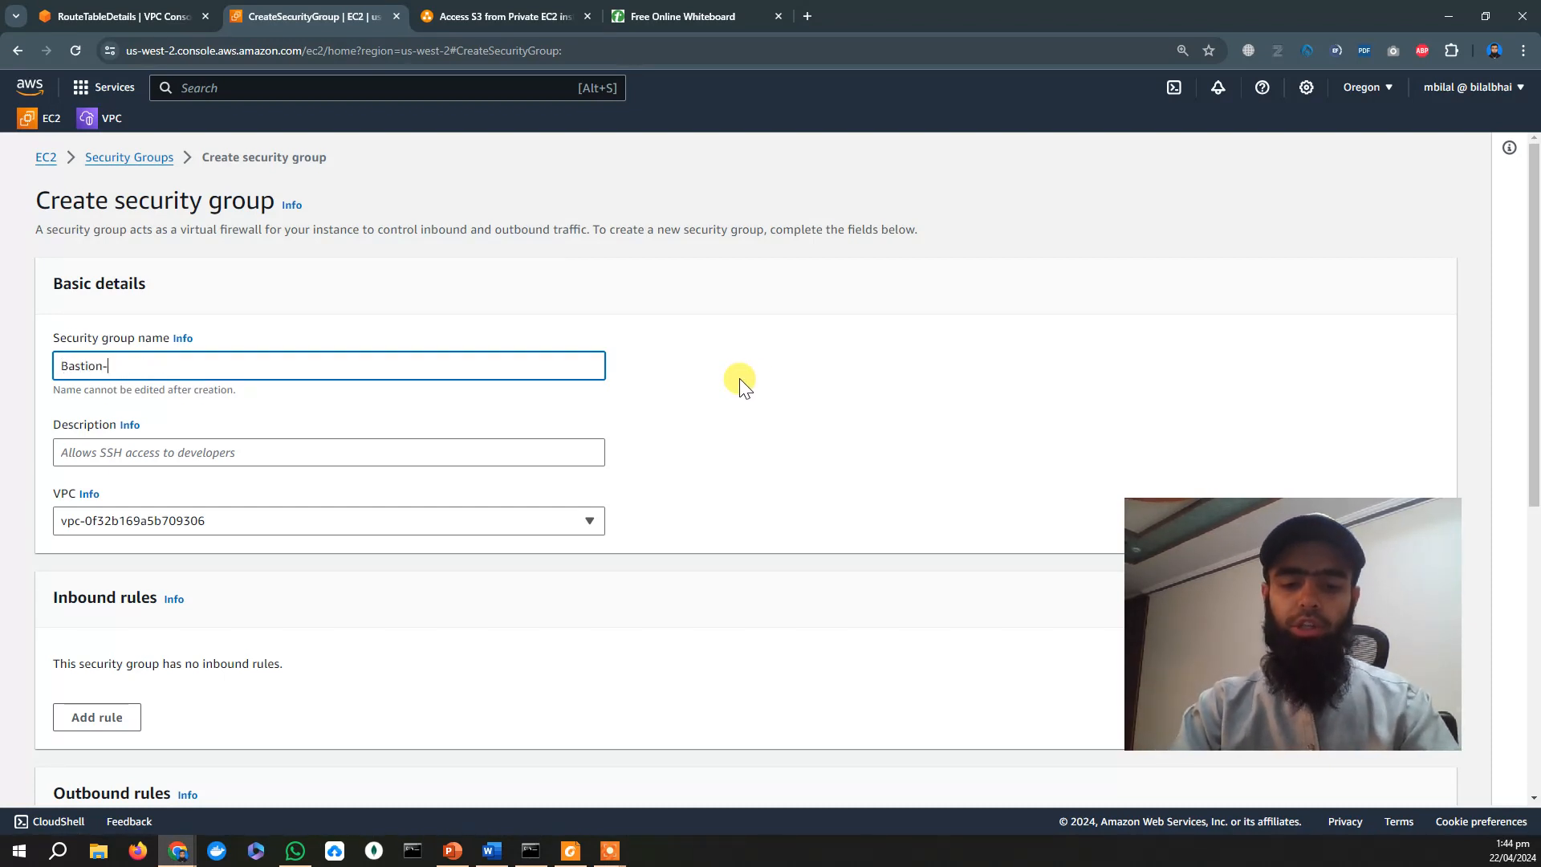
{"action": "left_click", "coordinate": [310, 459]}
{"action": "type", "text": "Basti"}
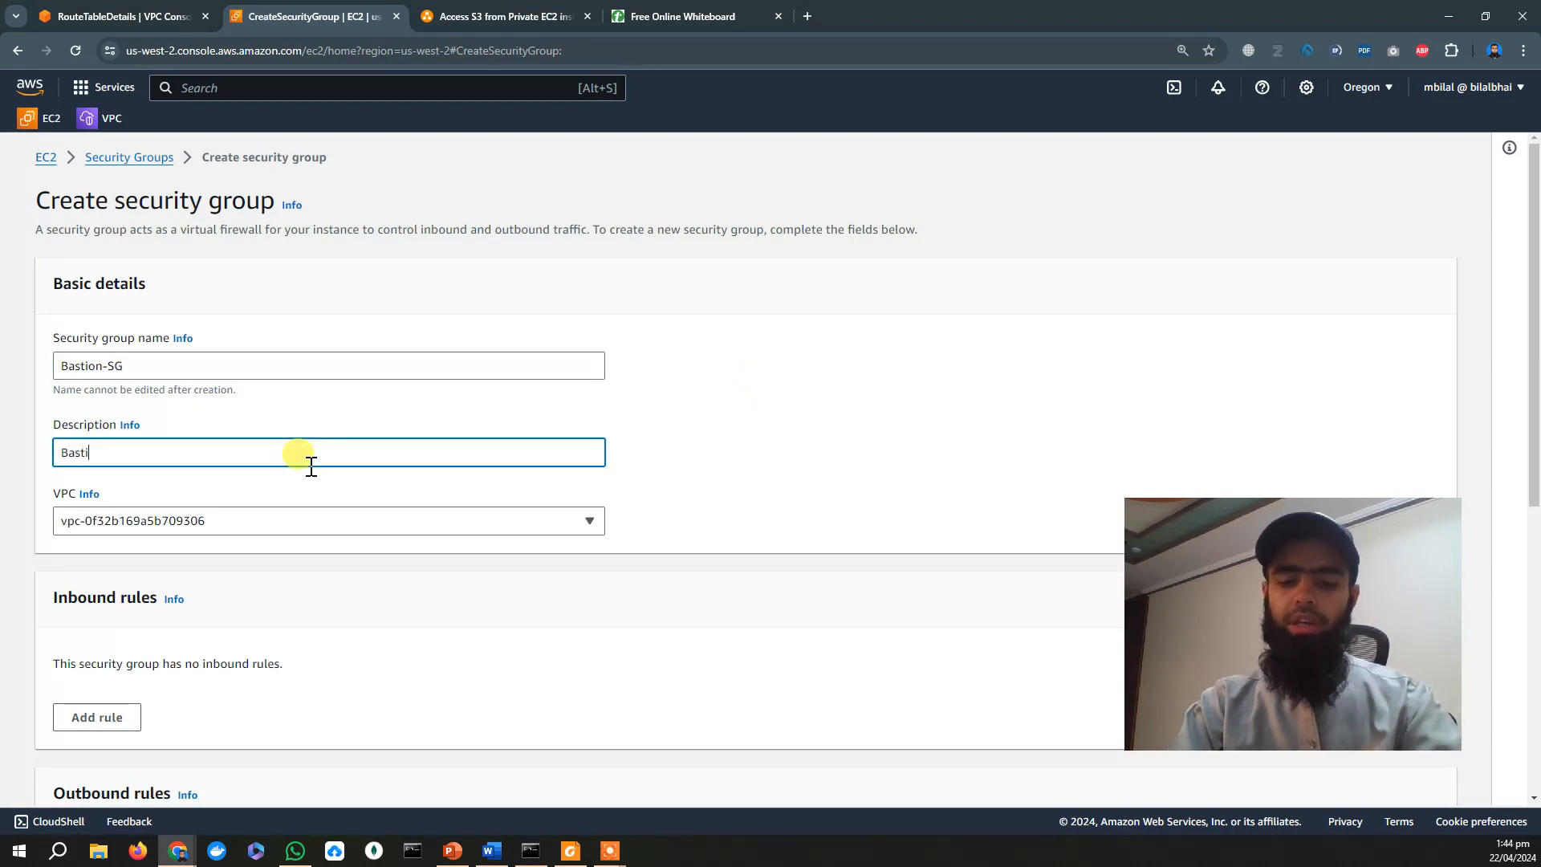
{"action": "type", "text": "on se"}
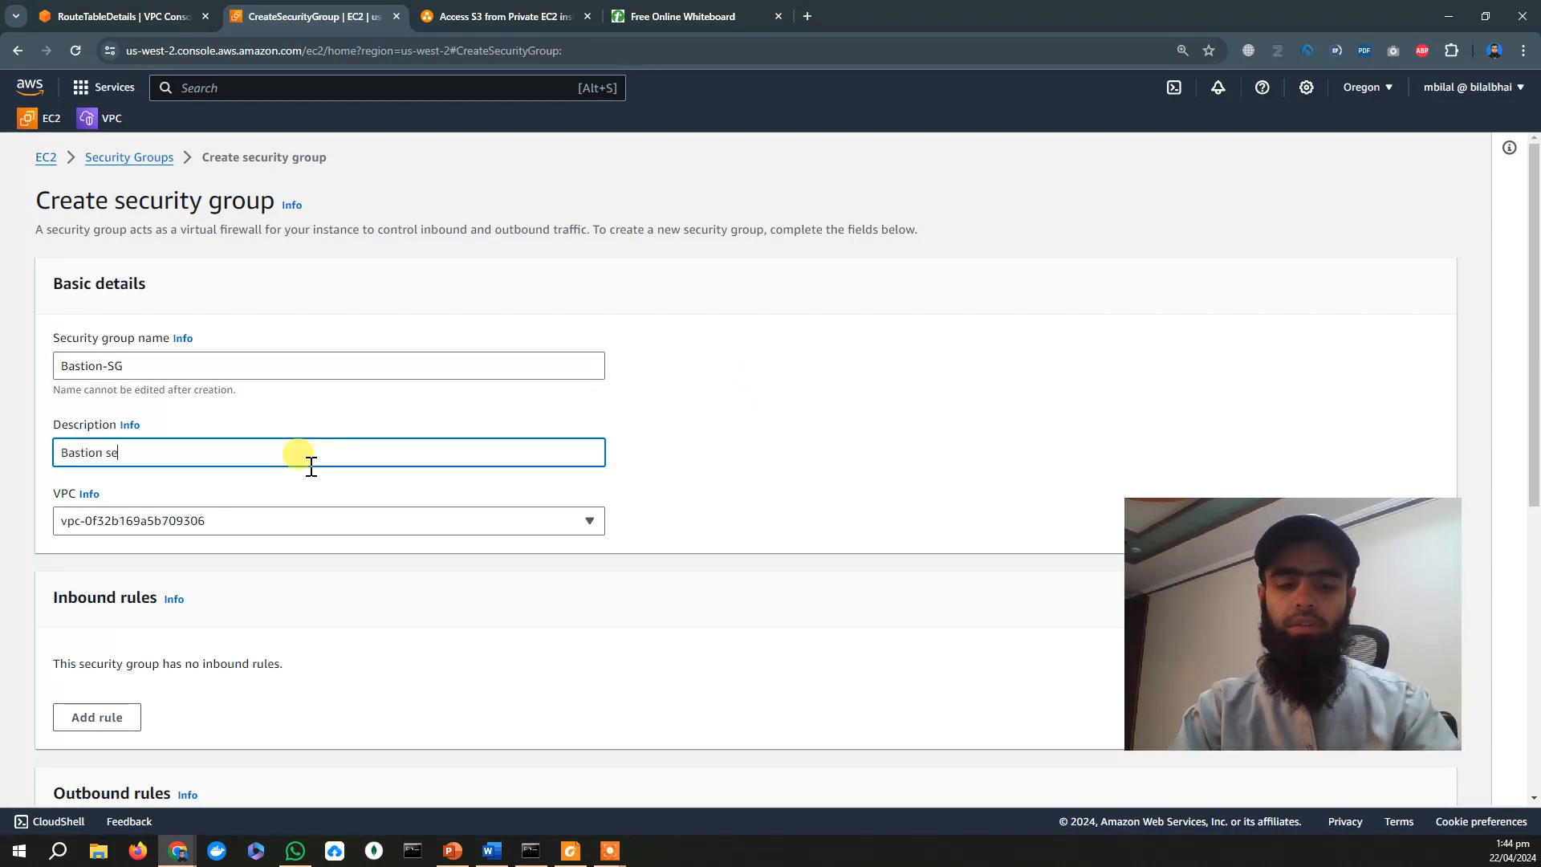
{"action": "type", "text": "curity group"}
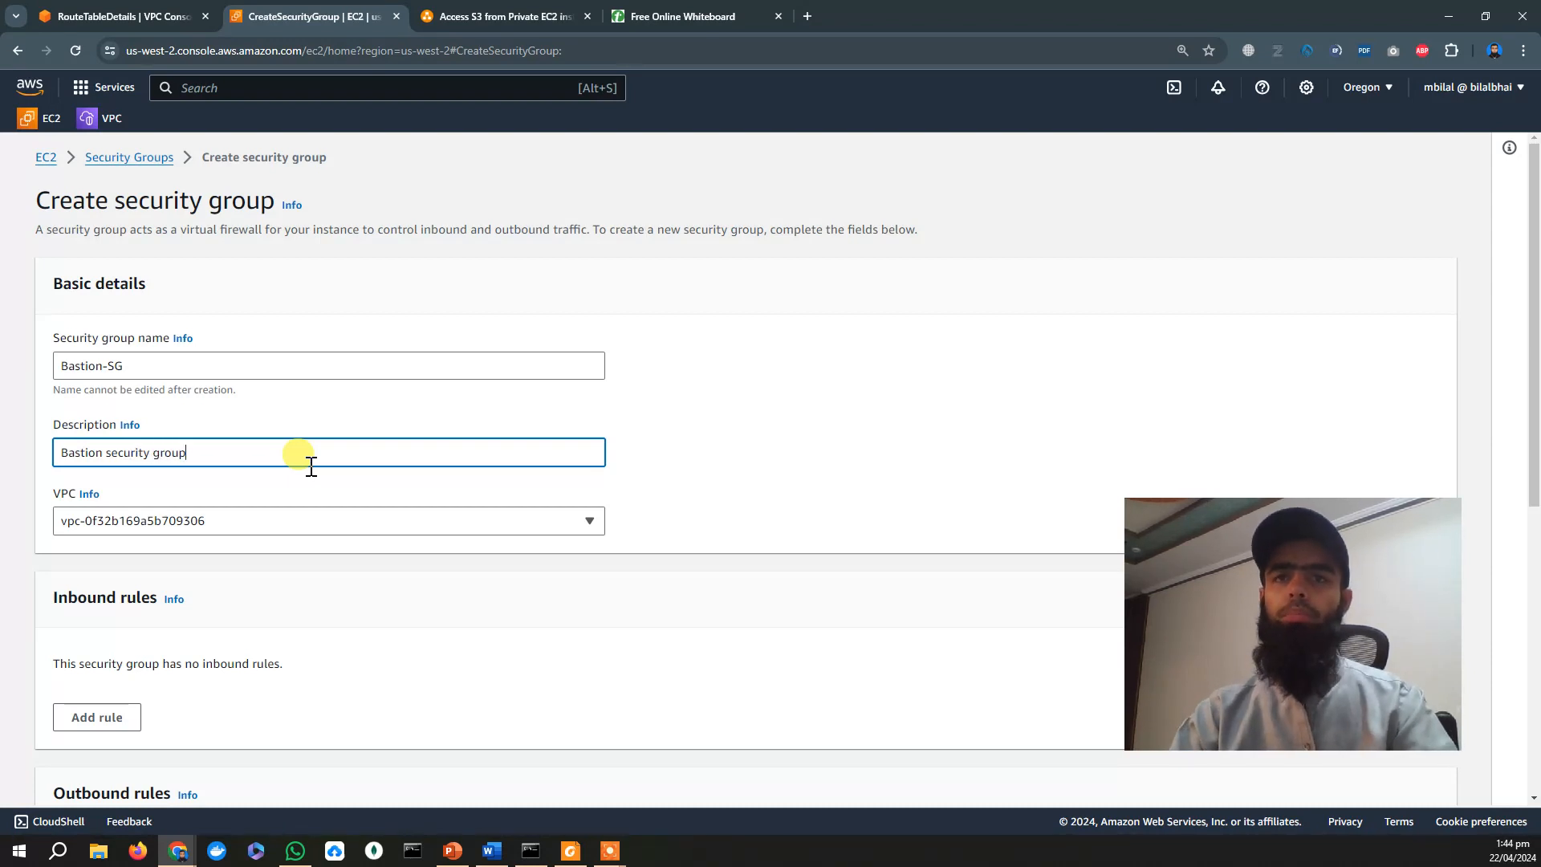
{"action": "left_click", "coordinate": [338, 525]}
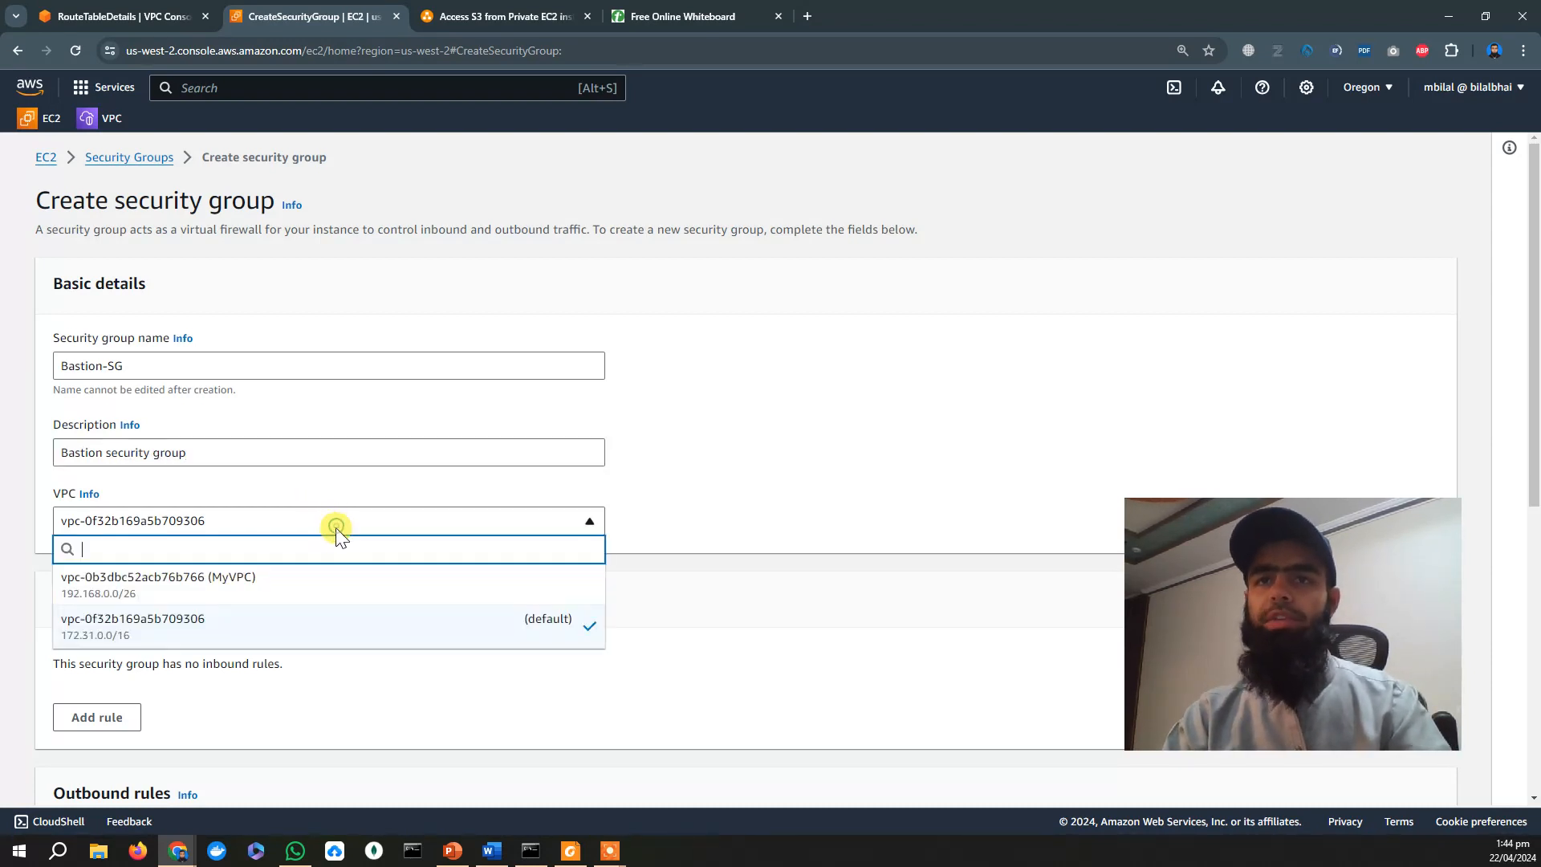
{"action": "left_click", "coordinate": [310, 601]}
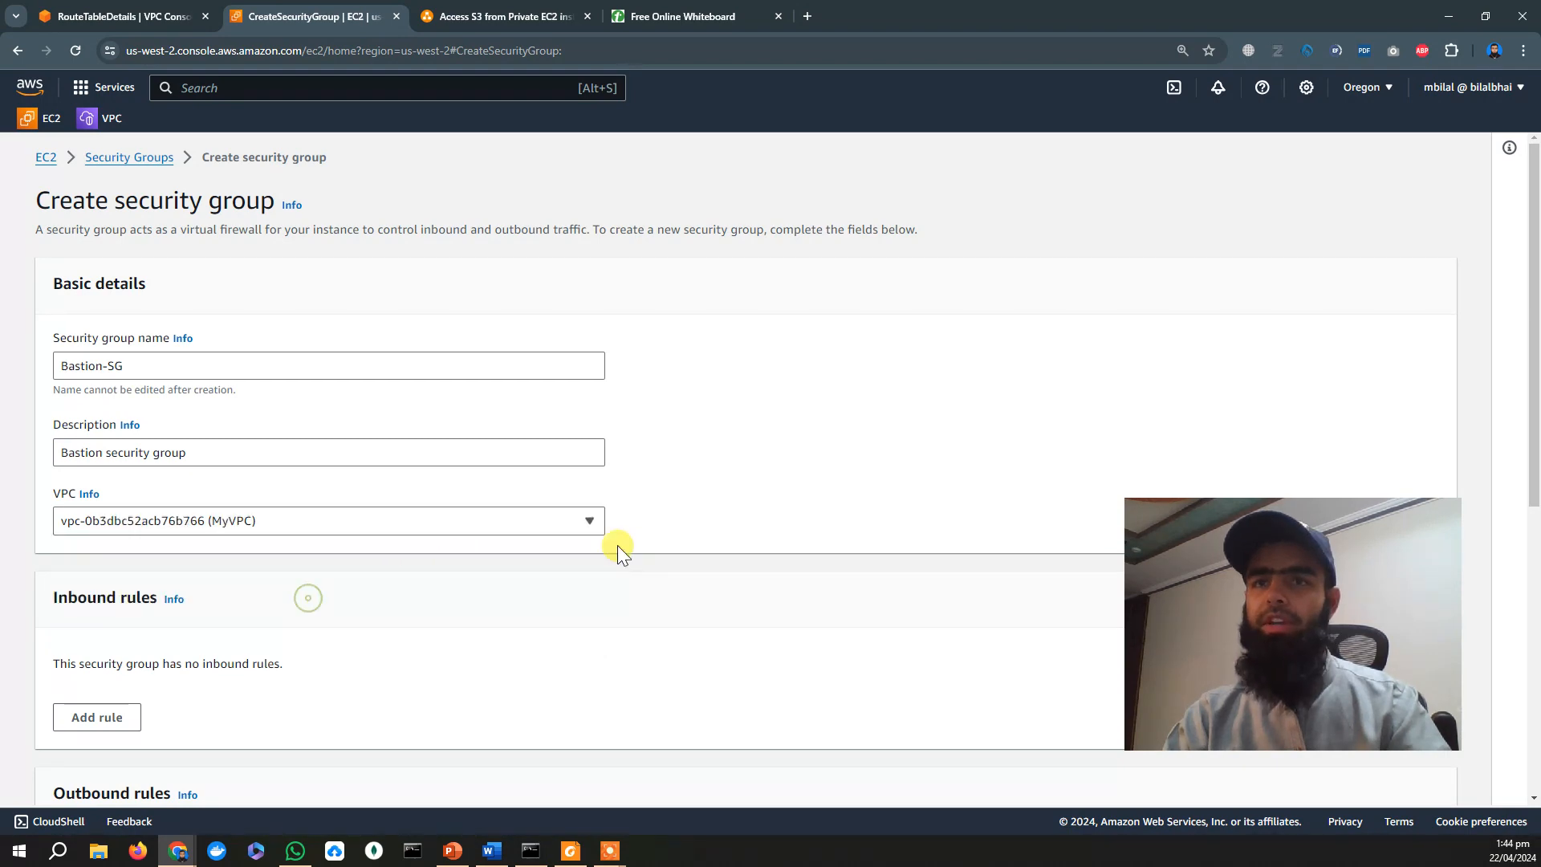
Add an inbound rule to Bastion-SG allowing SSH from Anywhere-IPv4.
{"action": "left_click", "coordinate": [124, 718]}
{"action": "scroll", "coordinate": [826, 506], "scroll_direction": "down", "scroll_amount": 1}
{"action": "scroll", "coordinate": [832, 505], "scroll_direction": "up", "scroll_amount": 1}
{"action": "left_click_drag", "start_coordinate": [1430, 531], "coordinate": [1419, 283]}
{"action": "left_click_drag", "start_coordinate": [1524, 434], "coordinate": [1496, 523]}
{"action": "left_click", "coordinate": [254, 533]}
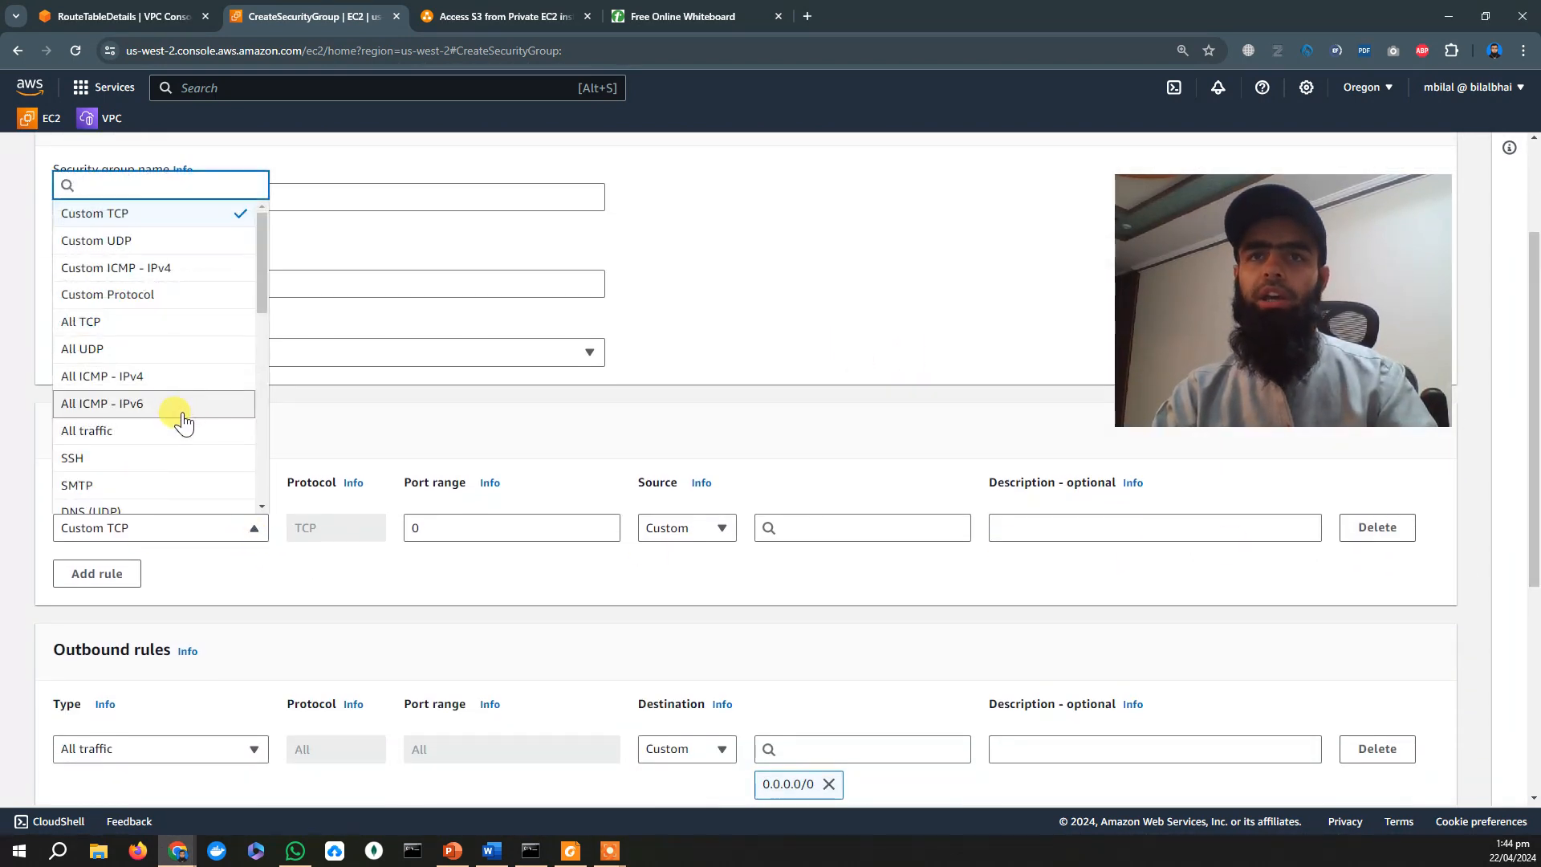
{"action": "type", "text": "s"}
{"action": "left_click", "coordinate": [101, 324]}
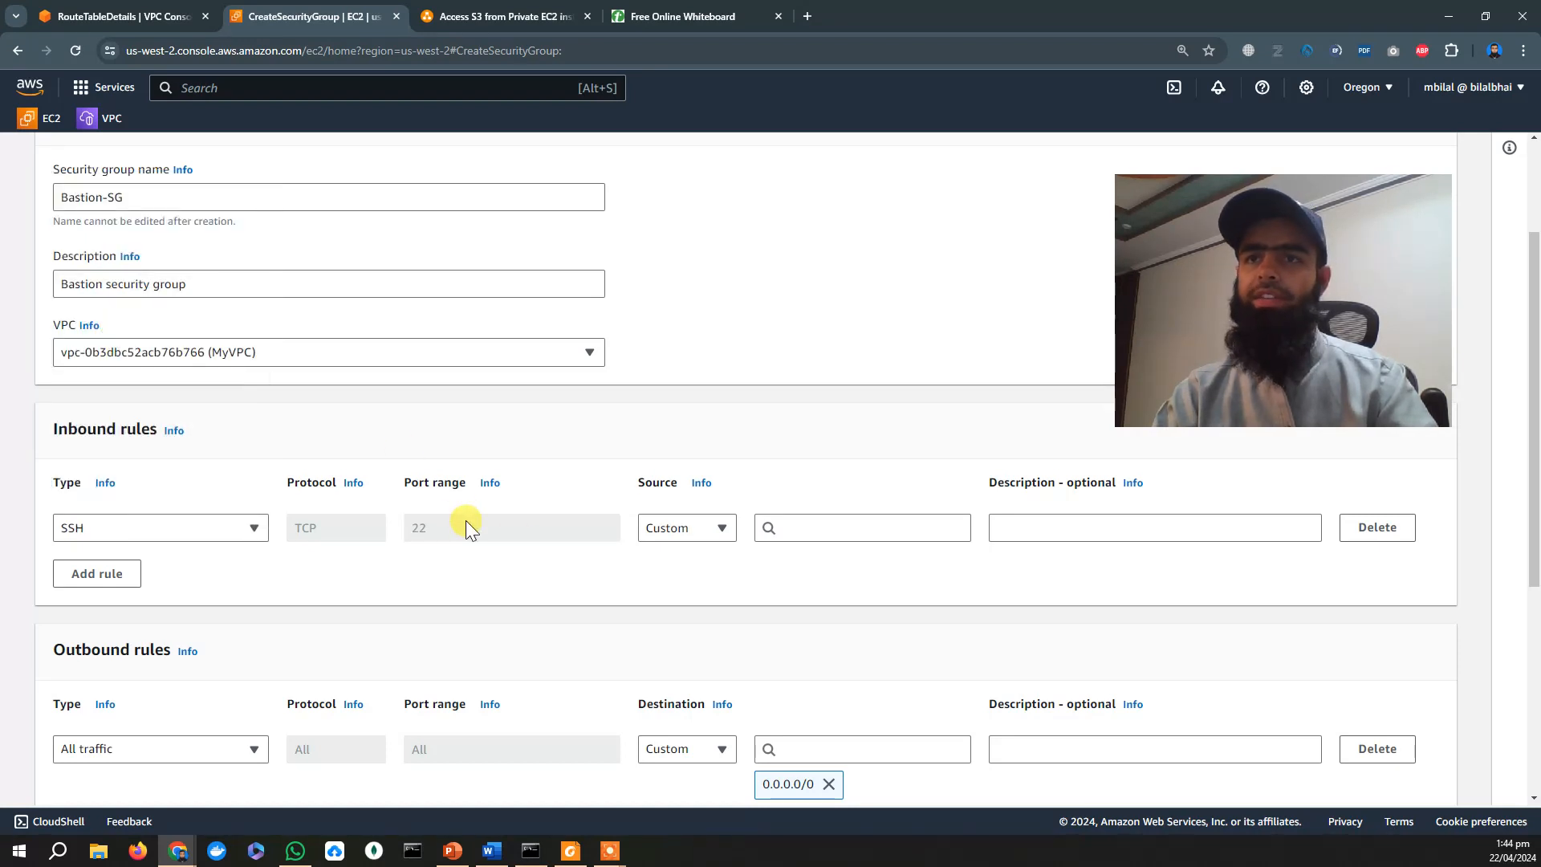
{"action": "left_click", "coordinate": [708, 533]}
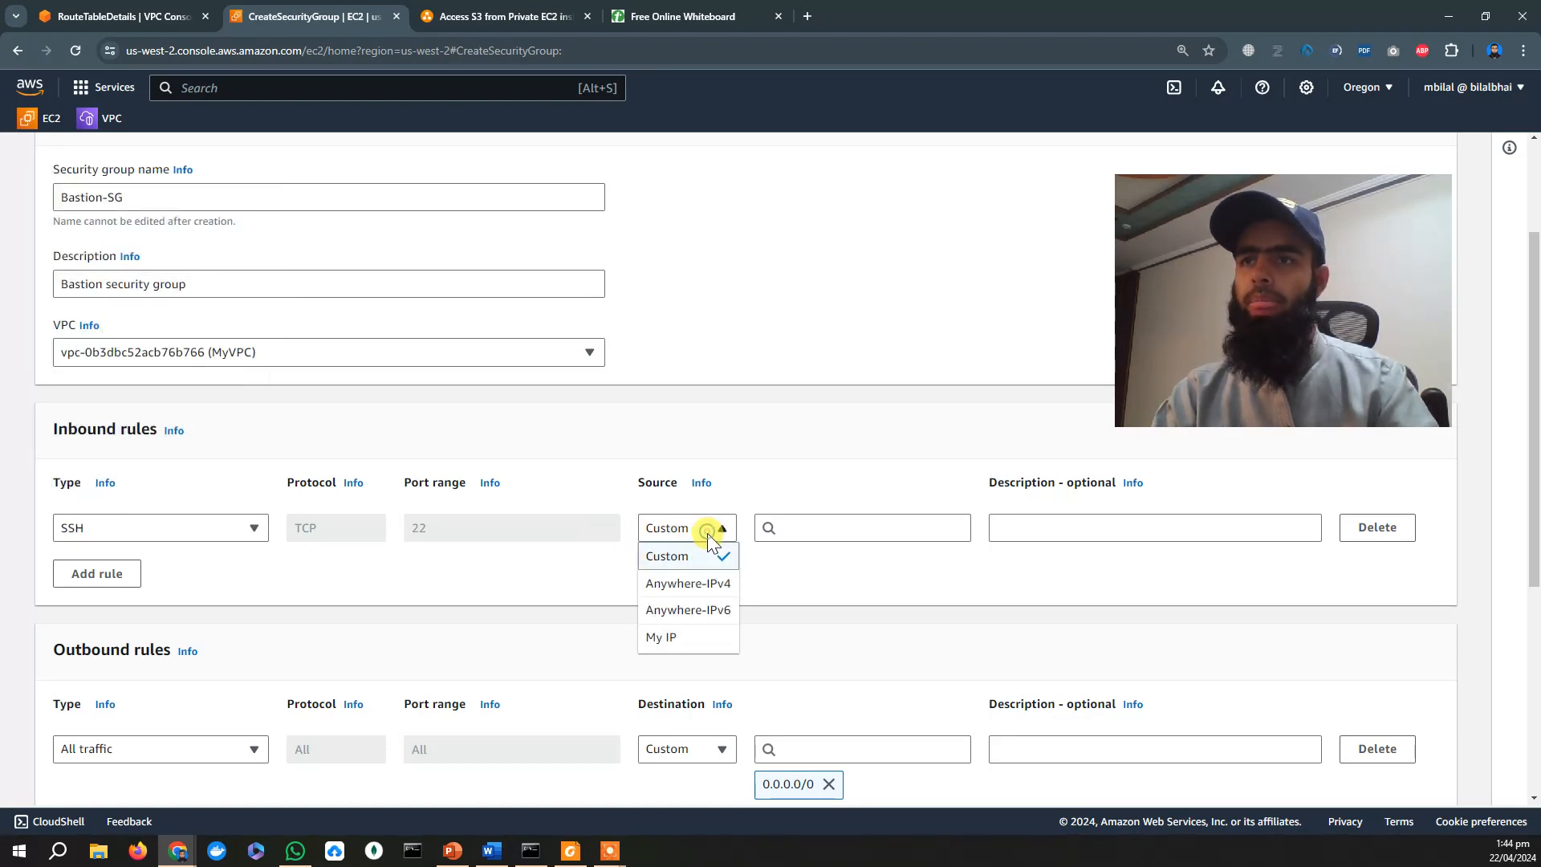
{"action": "left_click", "coordinate": [698, 583]}
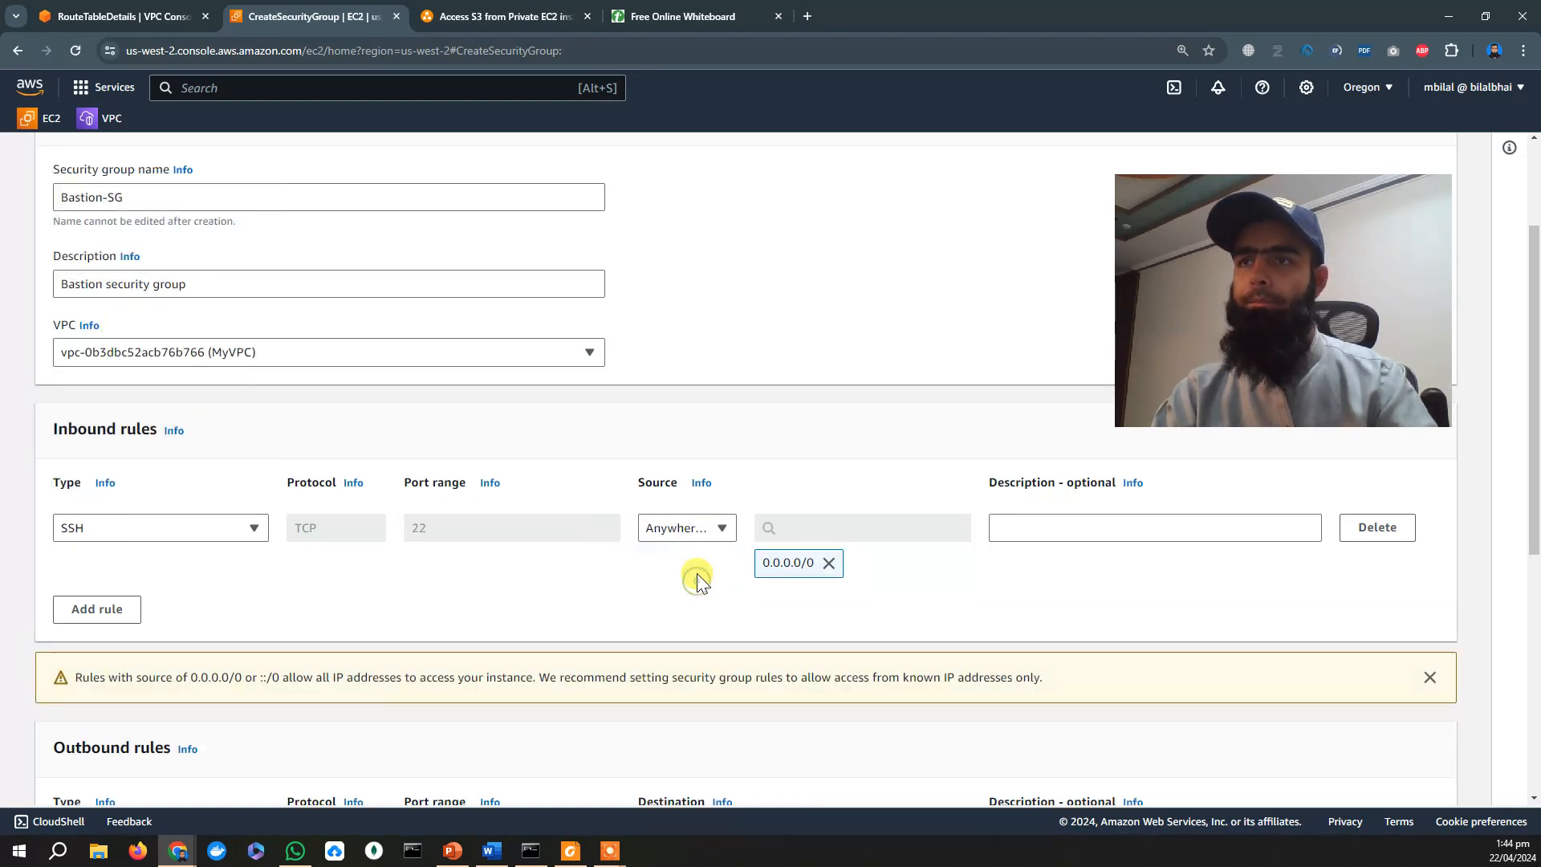
Add a second inbound rule to Bastion-SG allowing HTTP from Anywhere-IPv4.
{"action": "left_click", "coordinate": [121, 610]}
{"action": "left_click", "coordinate": [202, 613]}
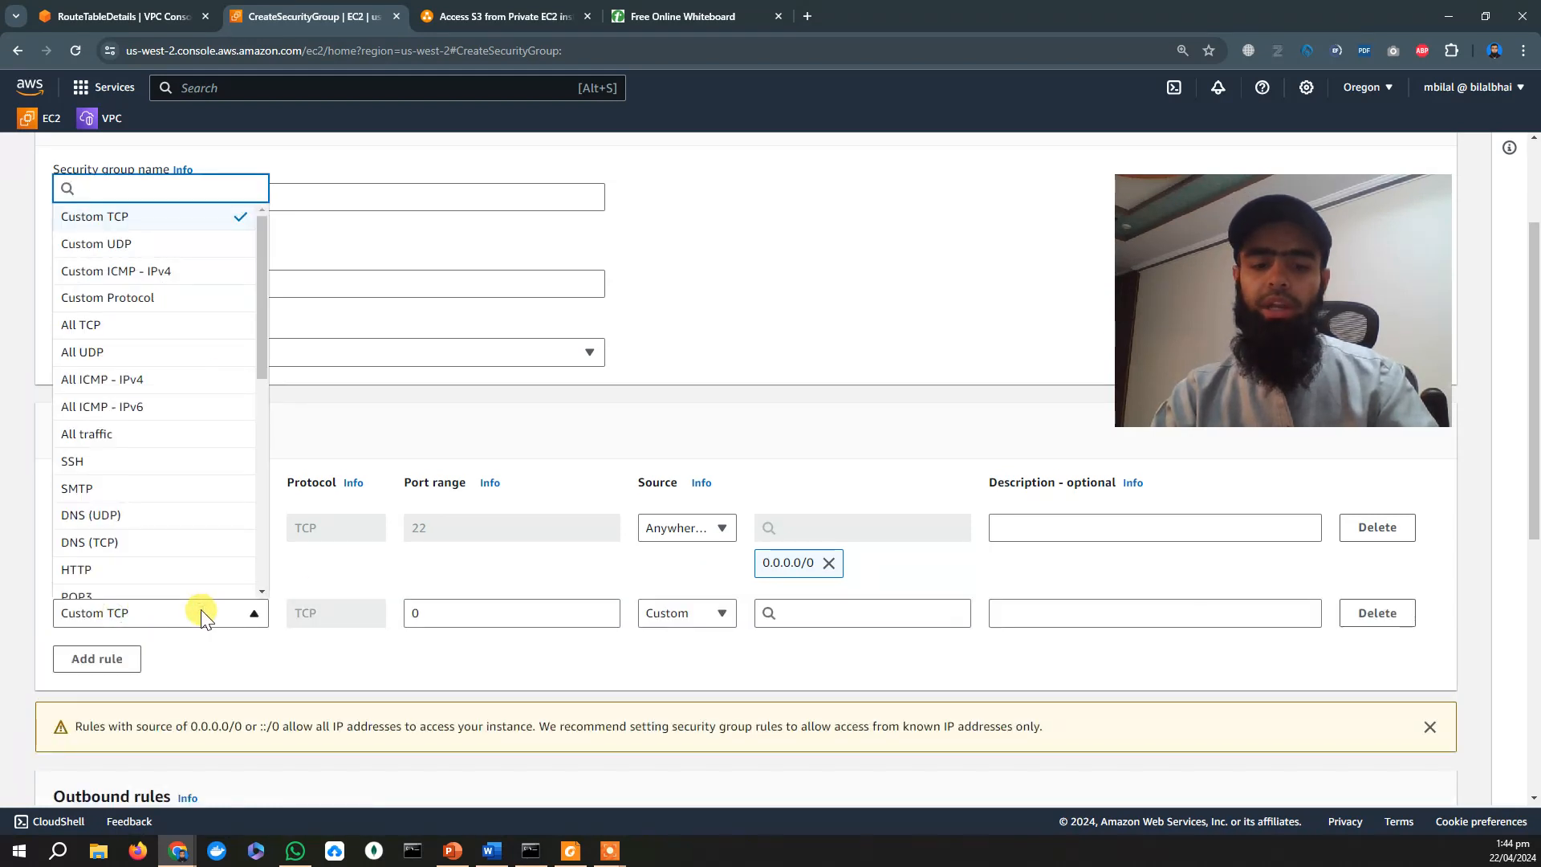
{"action": "type", "text": "ht"}
{"action": "left_click", "coordinate": [137, 504]}
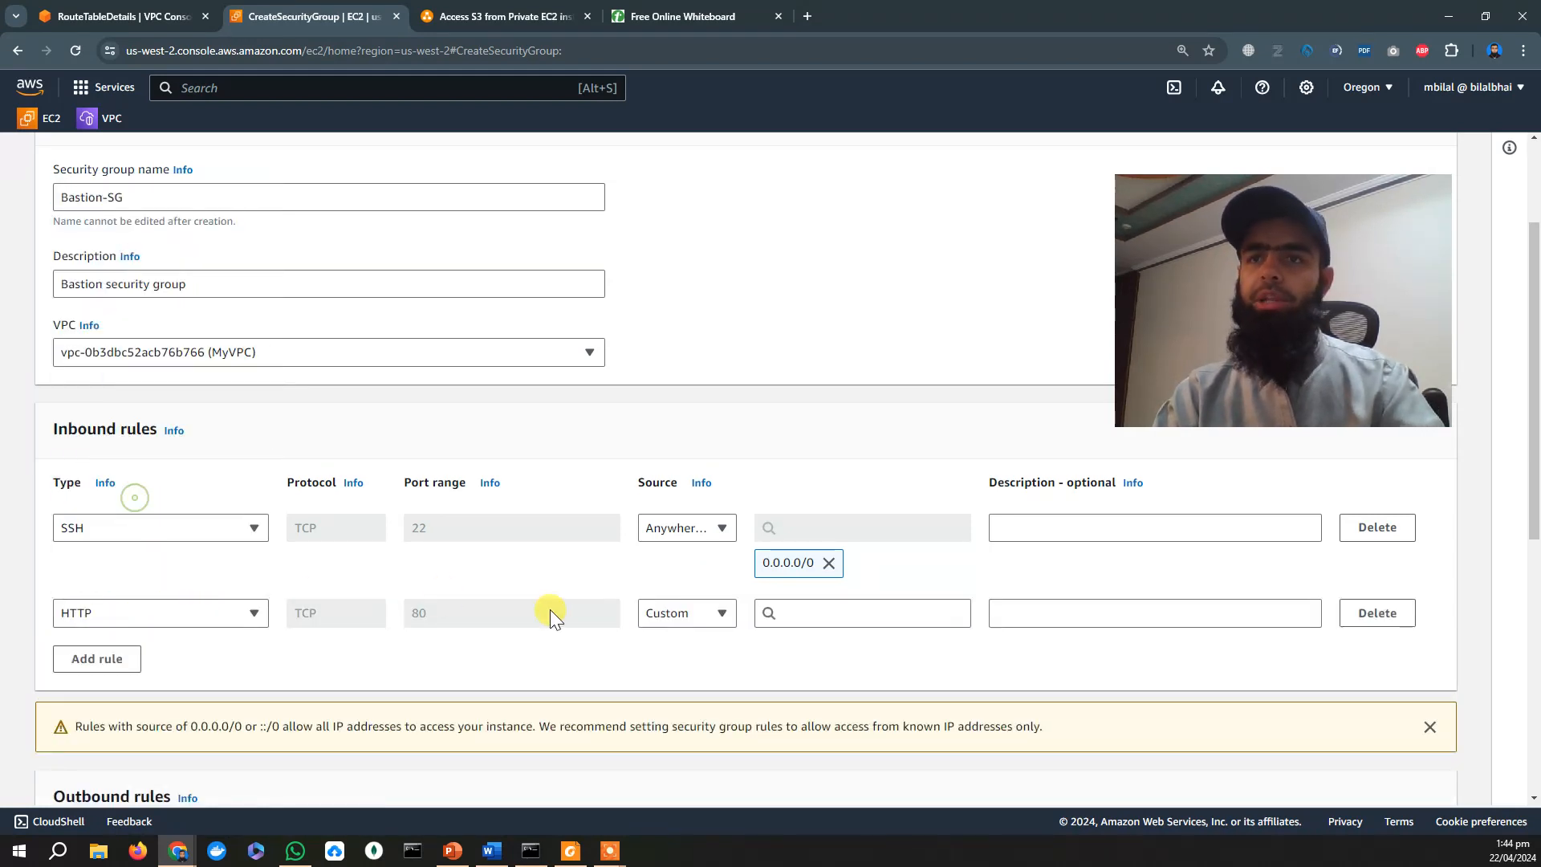
{"action": "left_click", "coordinate": [711, 618]}
{"action": "left_click", "coordinate": [697, 668]}
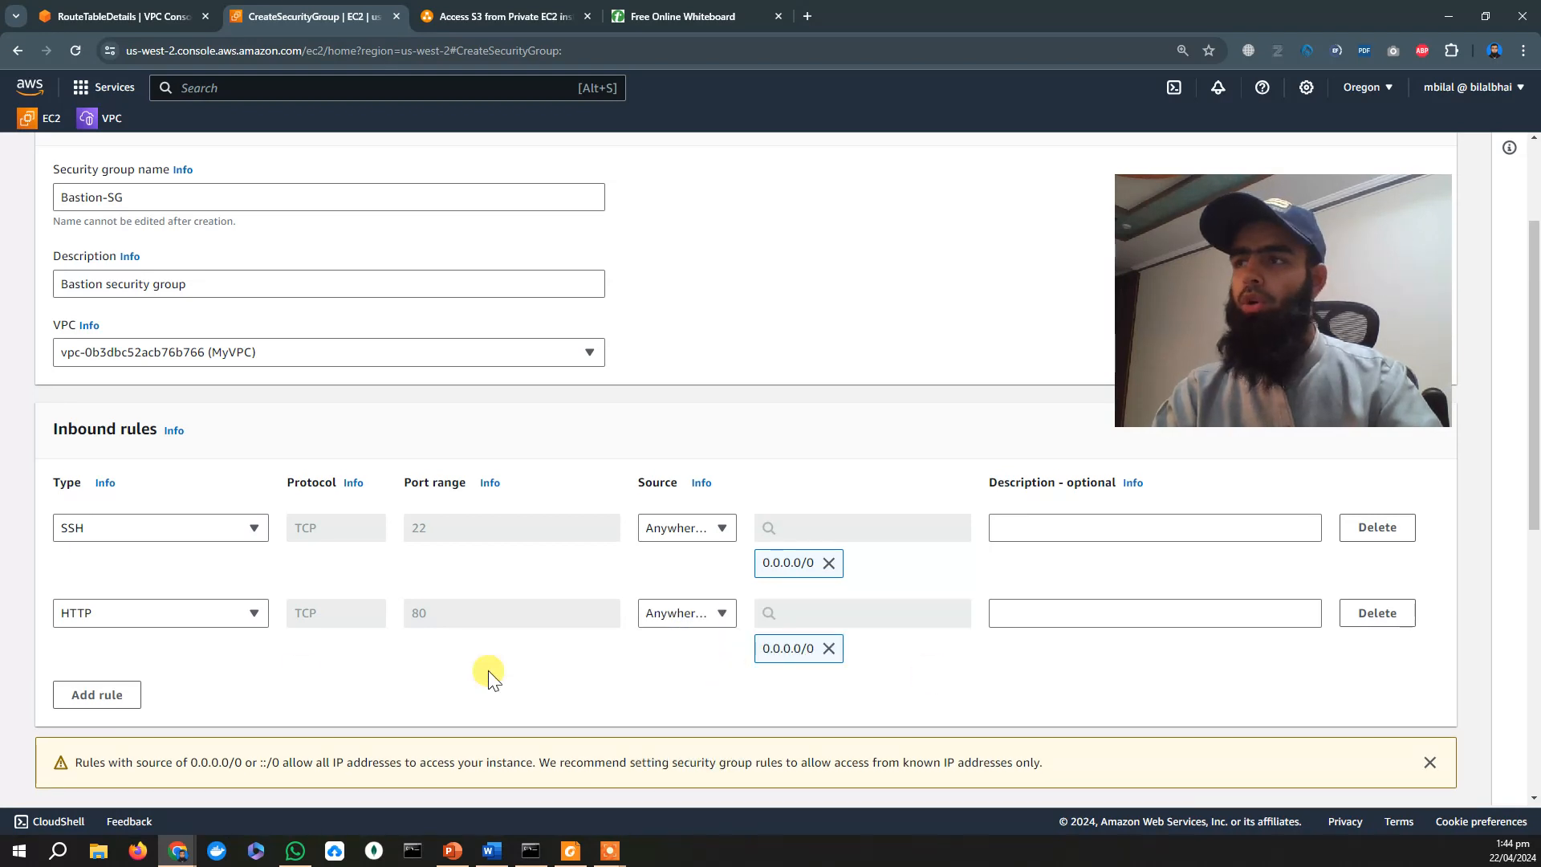
Add a third inbound rule to Bastion-SG allowing HTTPS from Anywhere-IPv4.
{"action": "scroll", "coordinate": [1369, 381], "scroll_direction": "down", "scroll_amount": 1}
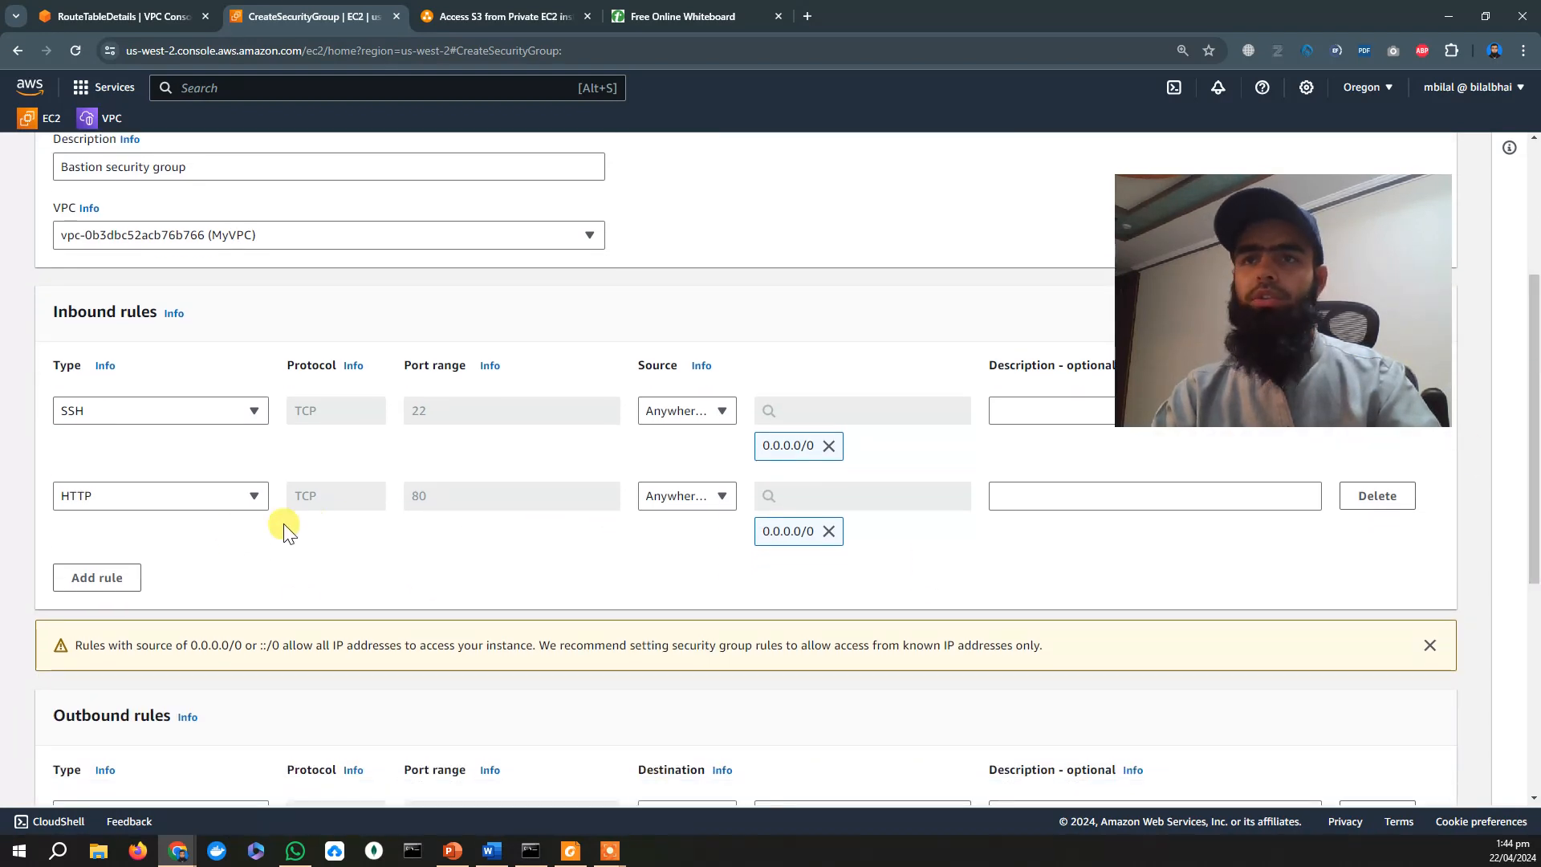
{"action": "left_click", "coordinate": [127, 582]}
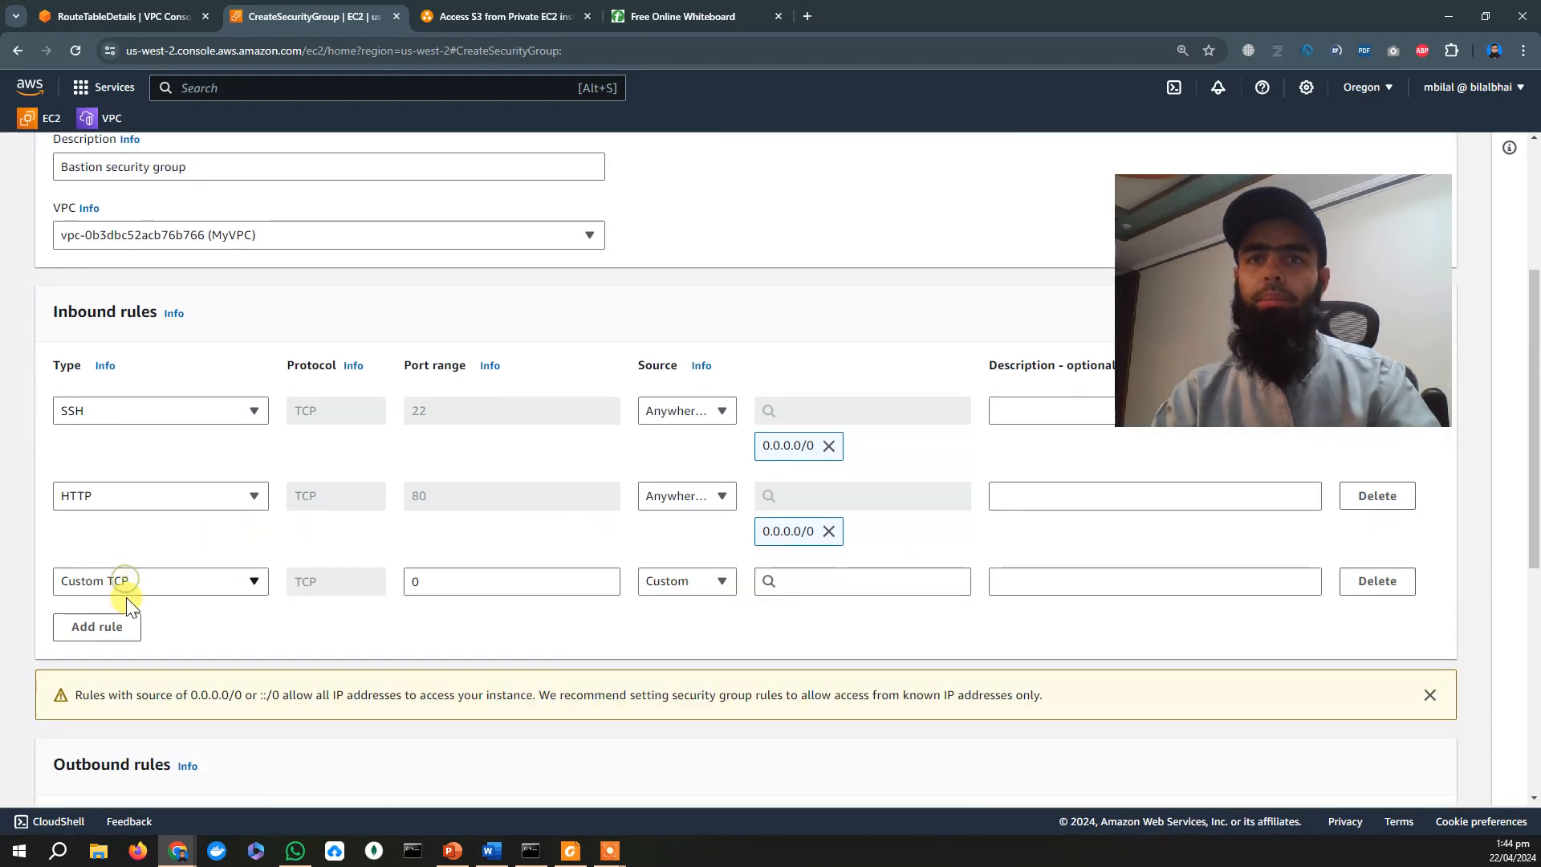
{"action": "left_click", "coordinate": [201, 586]}
{"action": "type", "text": "ht"}
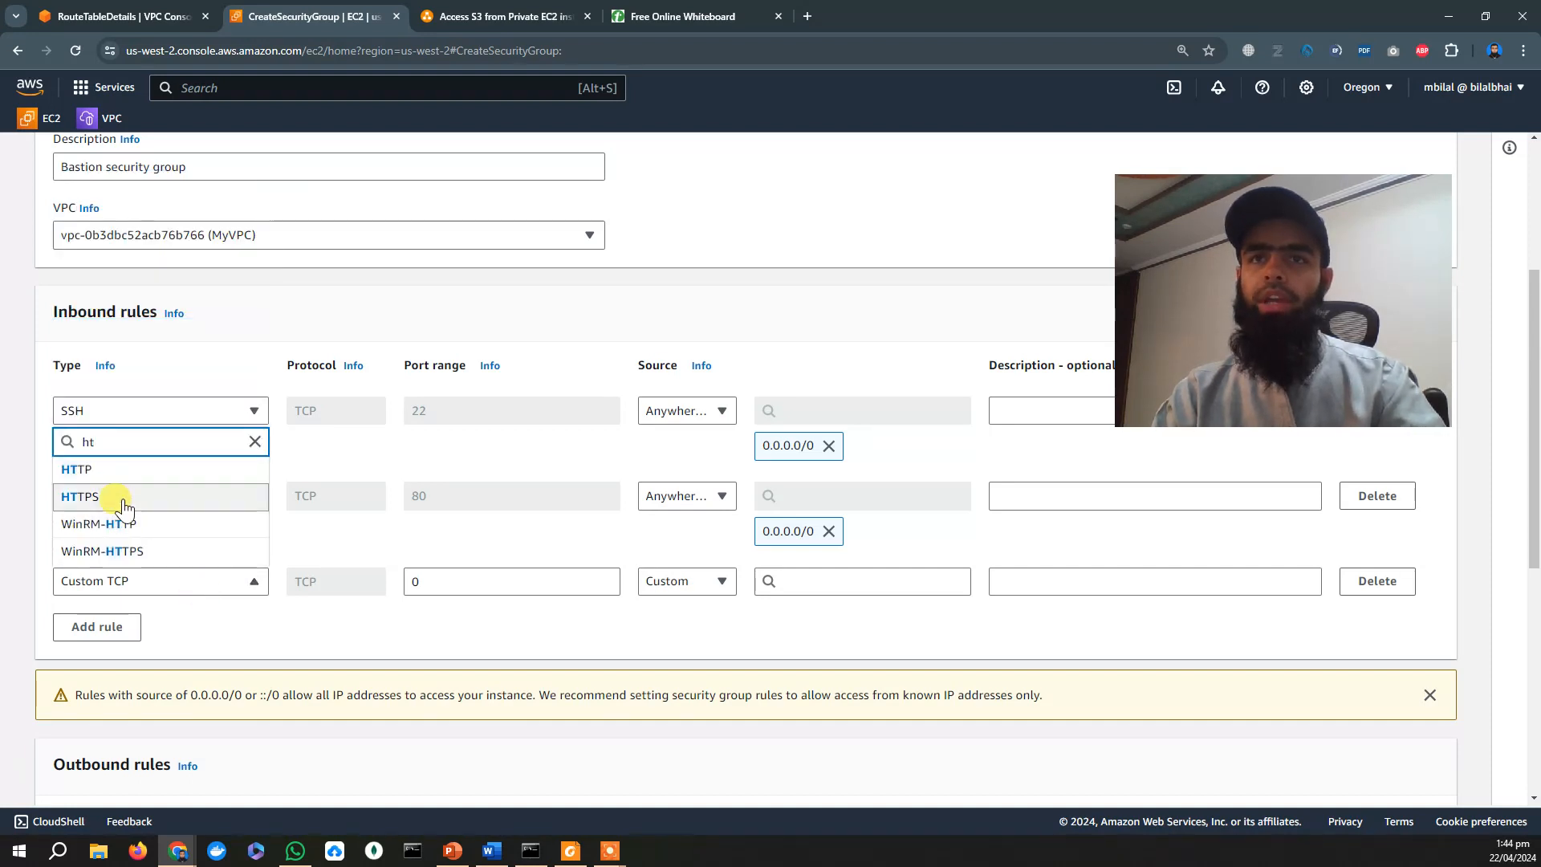
{"action": "left_click", "coordinate": [106, 492]}
{"action": "left_click", "coordinate": [695, 581]}
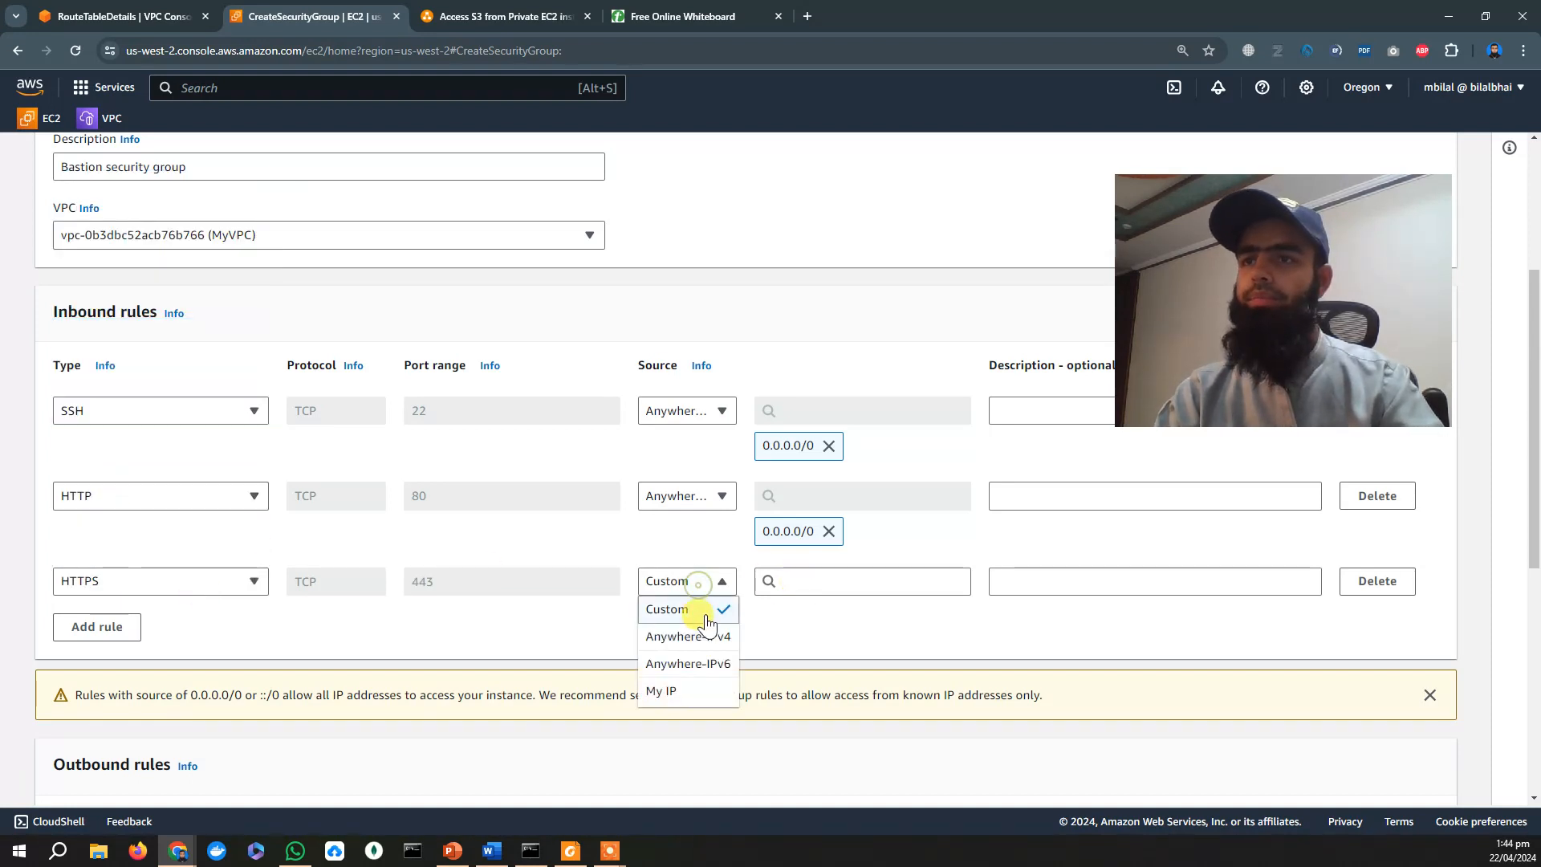
{"action": "left_click", "coordinate": [710, 637]}
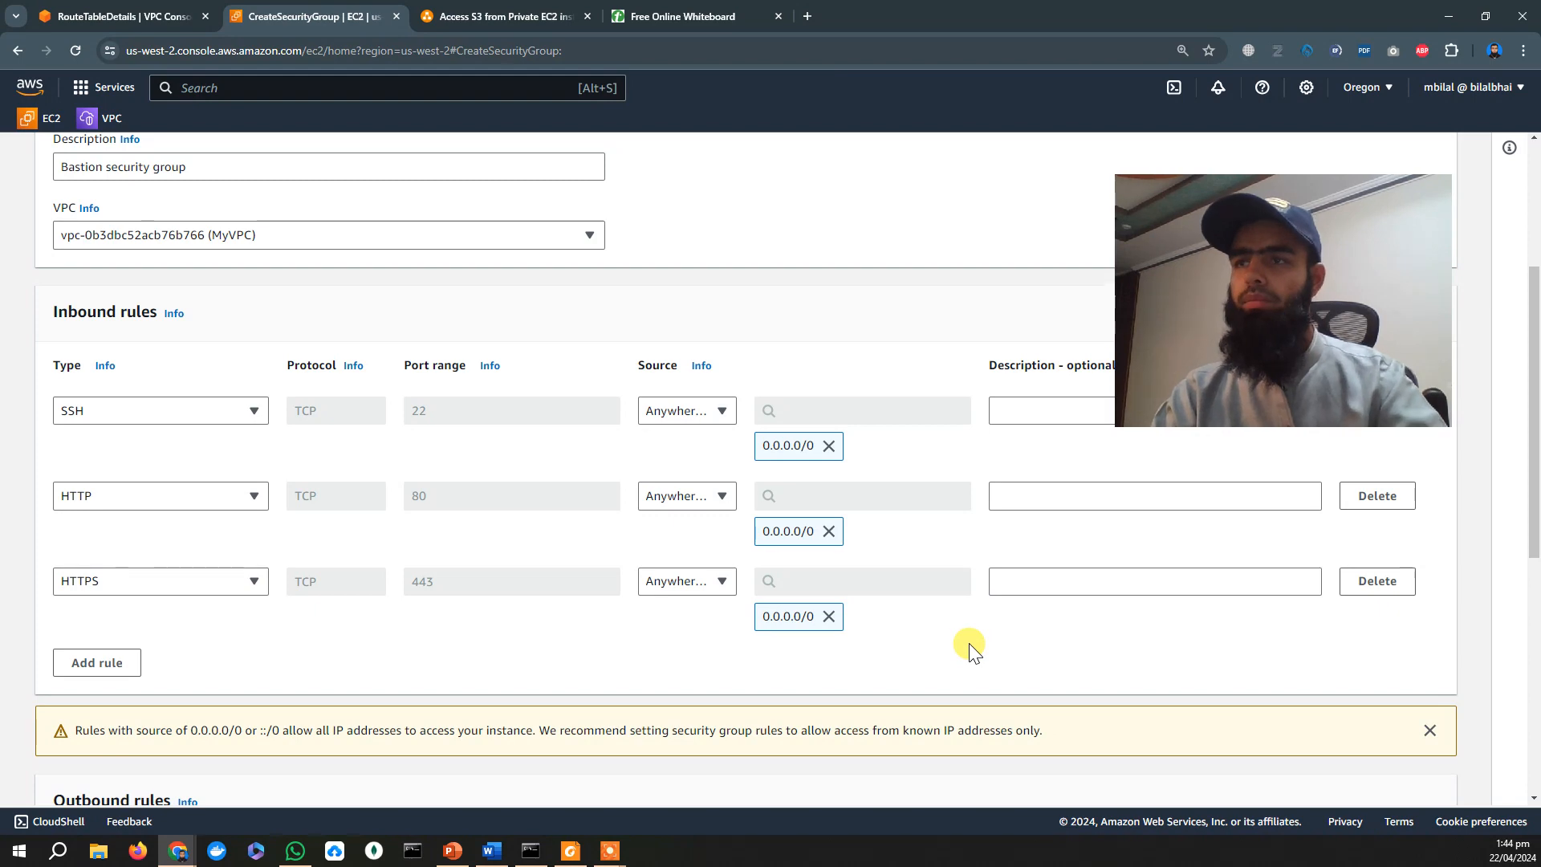
Create the Bastion-SG security group with the default outbound rule, and select it in the list of security groups.
{"action": "scroll", "coordinate": [1016, 638], "scroll_direction": "down", "scroll_amount": 6}
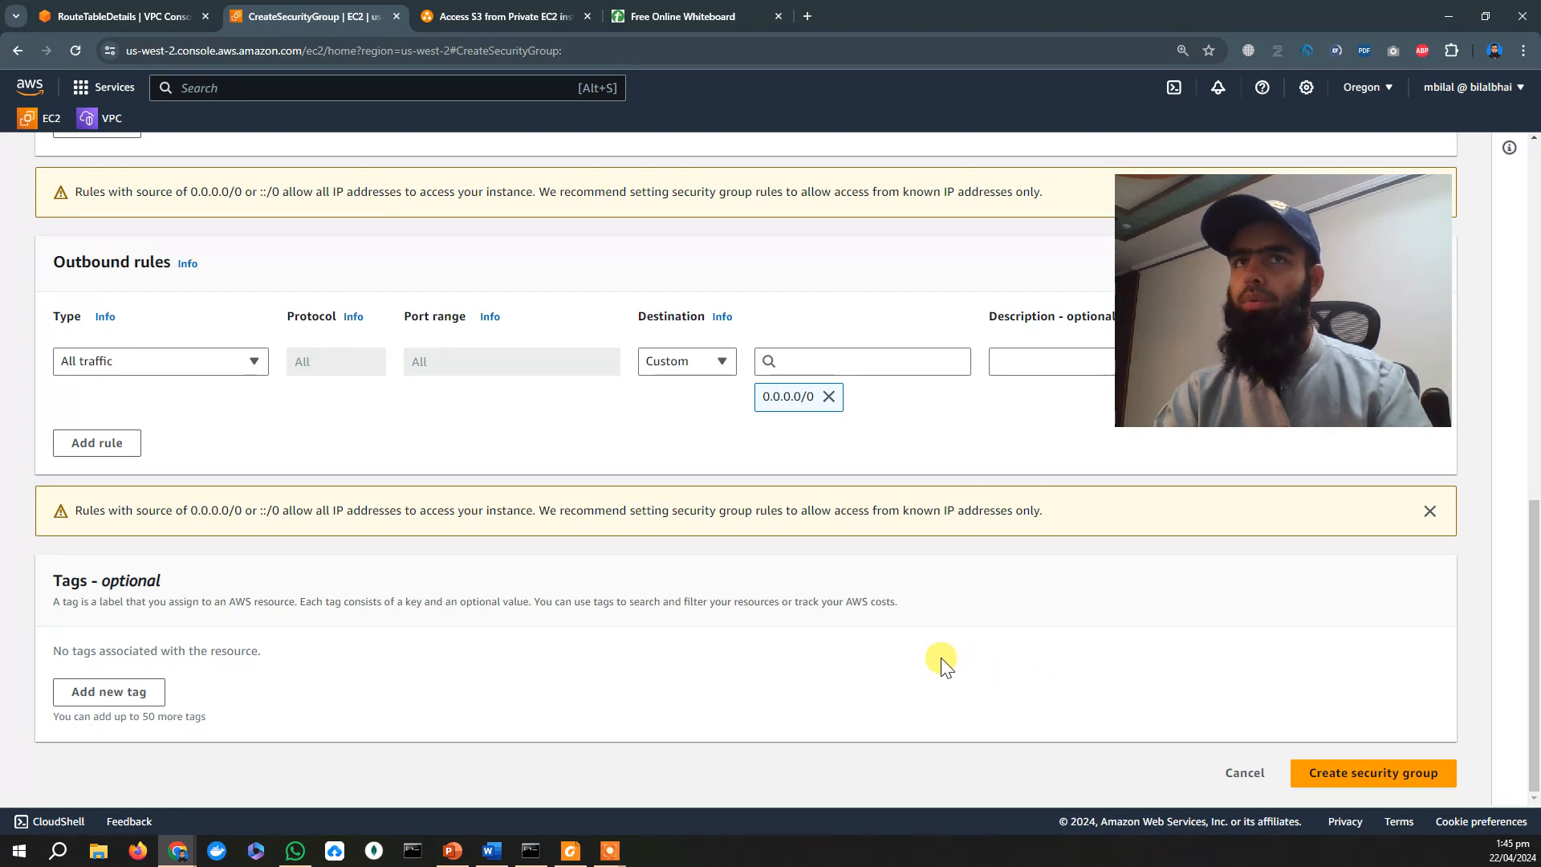
{"action": "scroll", "coordinate": [997, 674], "scroll_direction": "up", "scroll_amount": 10}
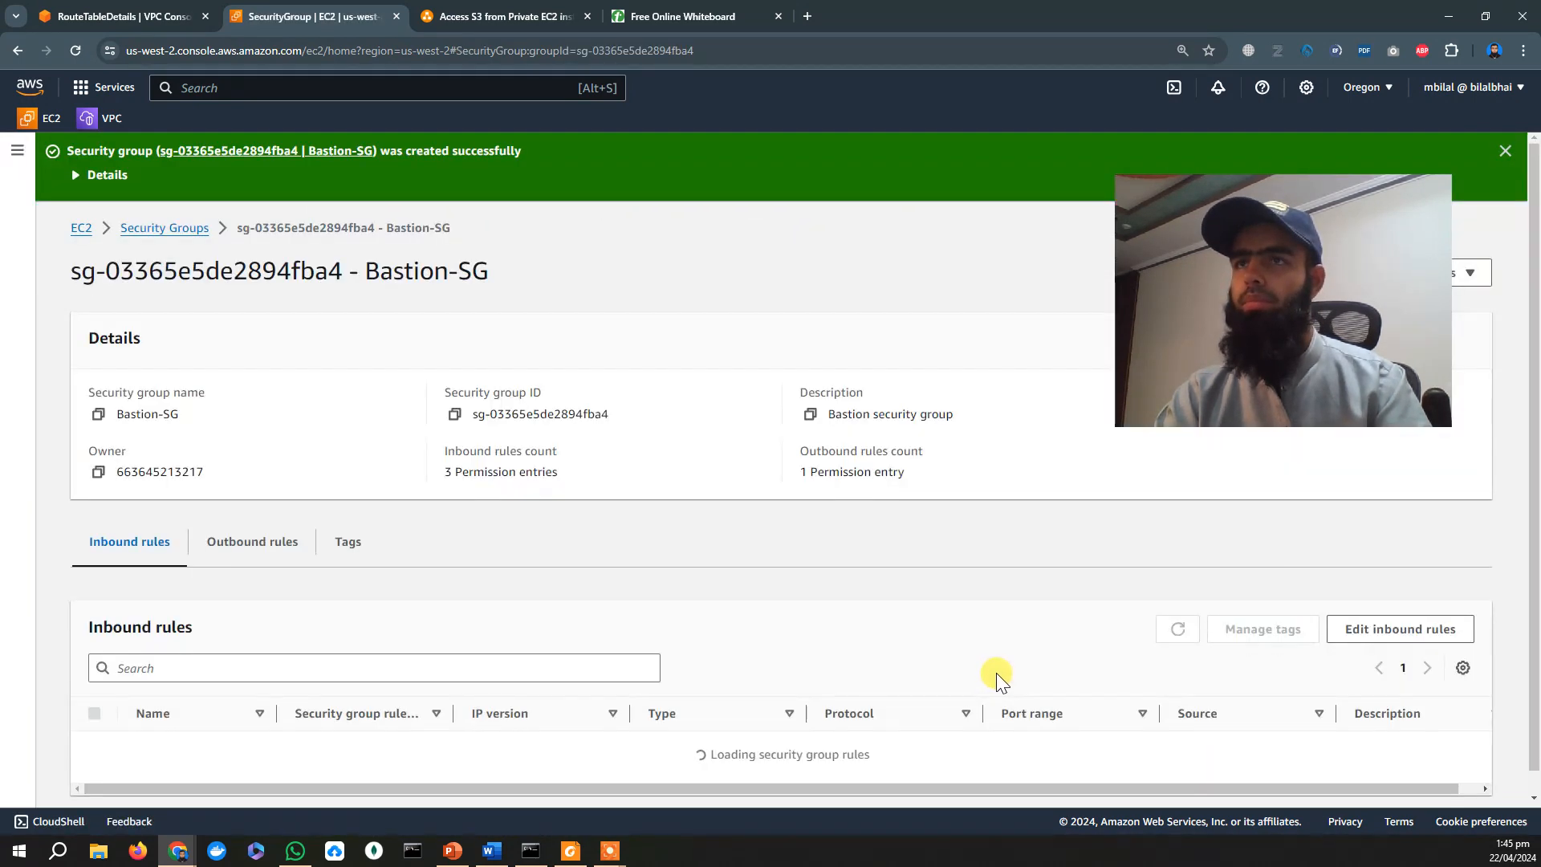
{"action": "left_click", "coordinate": [1502, 153]}
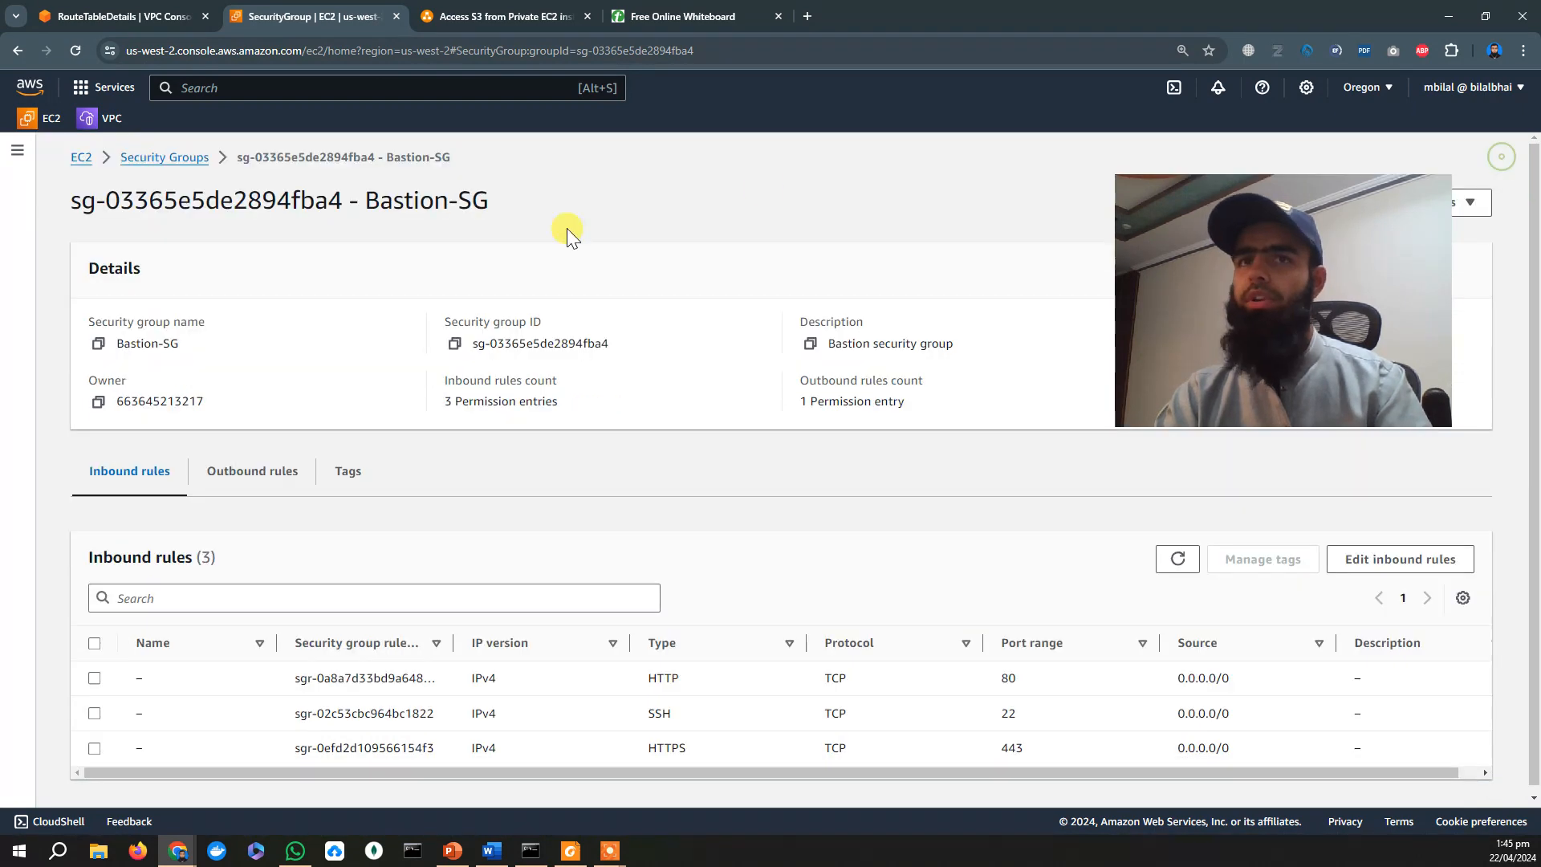
{"action": "left_click", "coordinate": [172, 158]}
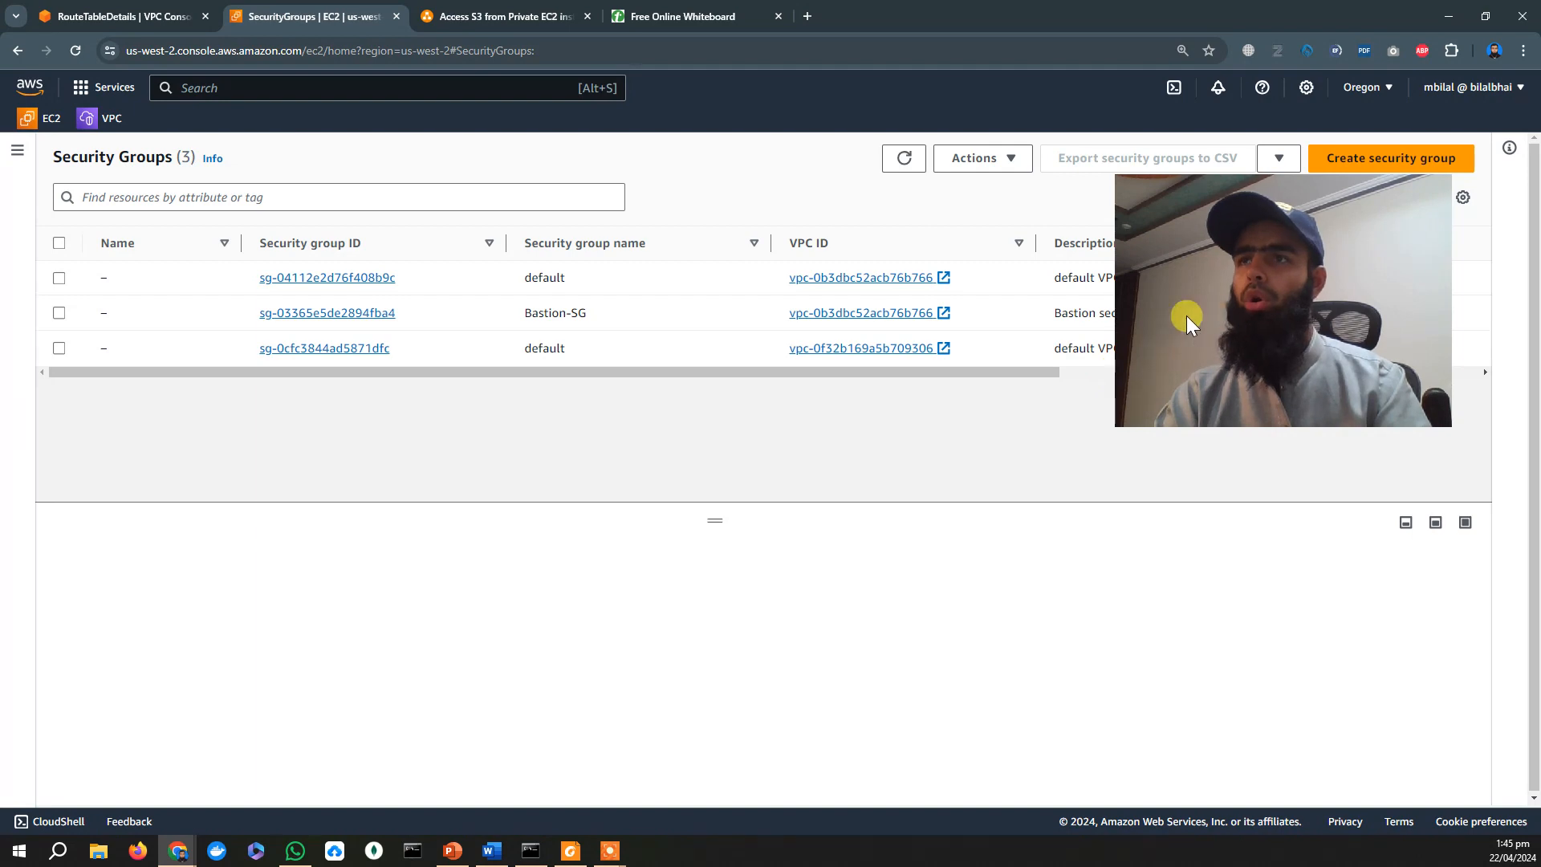
{"action": "left_click_drag", "start_coordinate": [525, 312], "coordinate": [592, 315]}
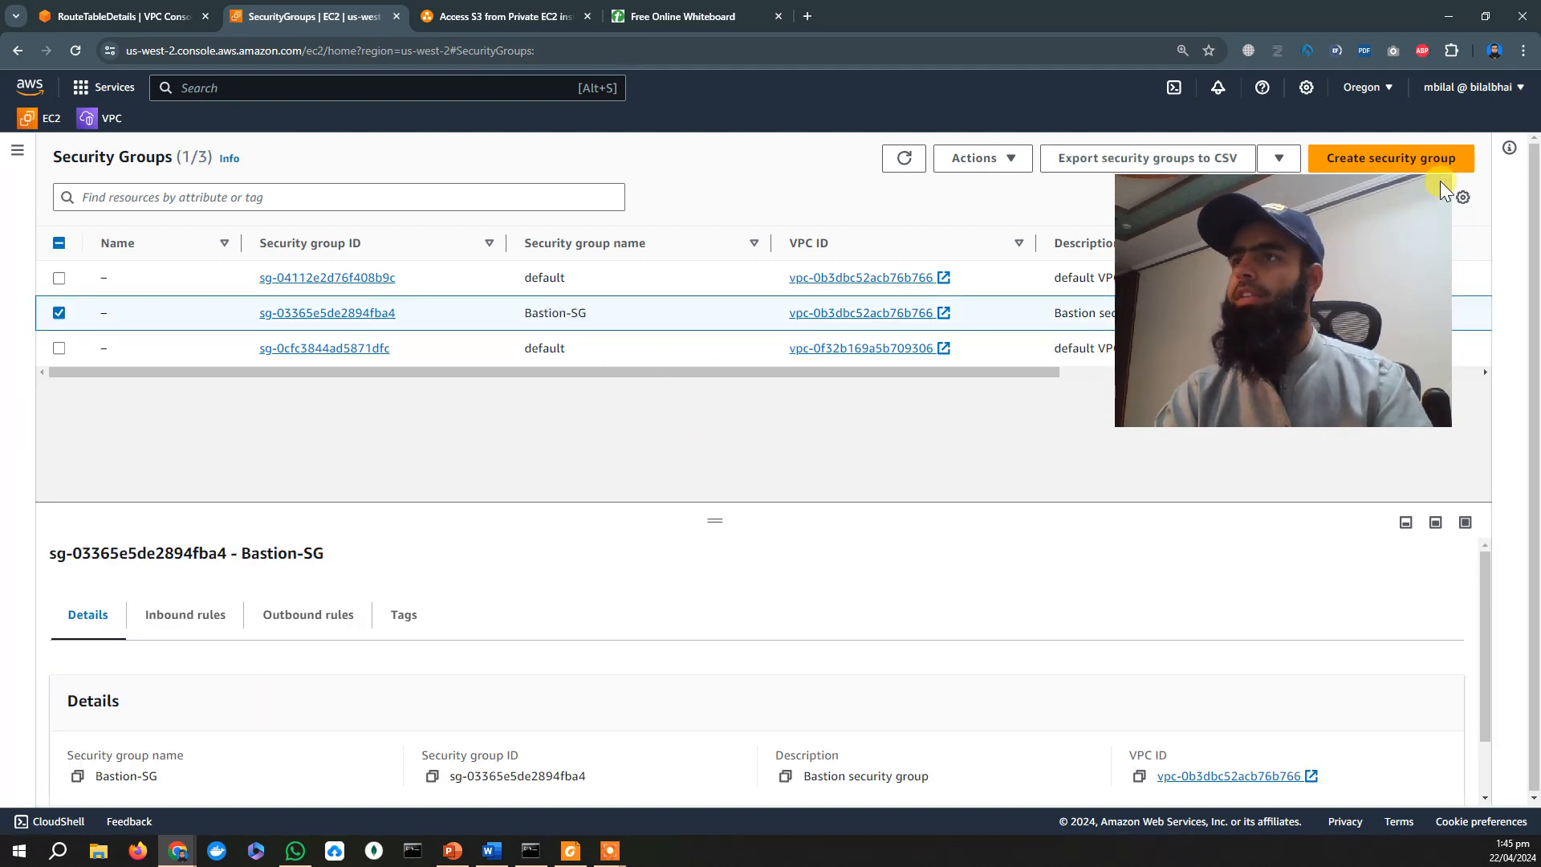
Start a new security group named Endpoint-SG with the description "Security group for VPC Endpoint" and MyVPC as its VPC.
{"action": "left_click", "coordinate": [1409, 158]}
{"action": "scroll", "coordinate": [334, 401], "scroll_direction": "down", "scroll_amount": 5}
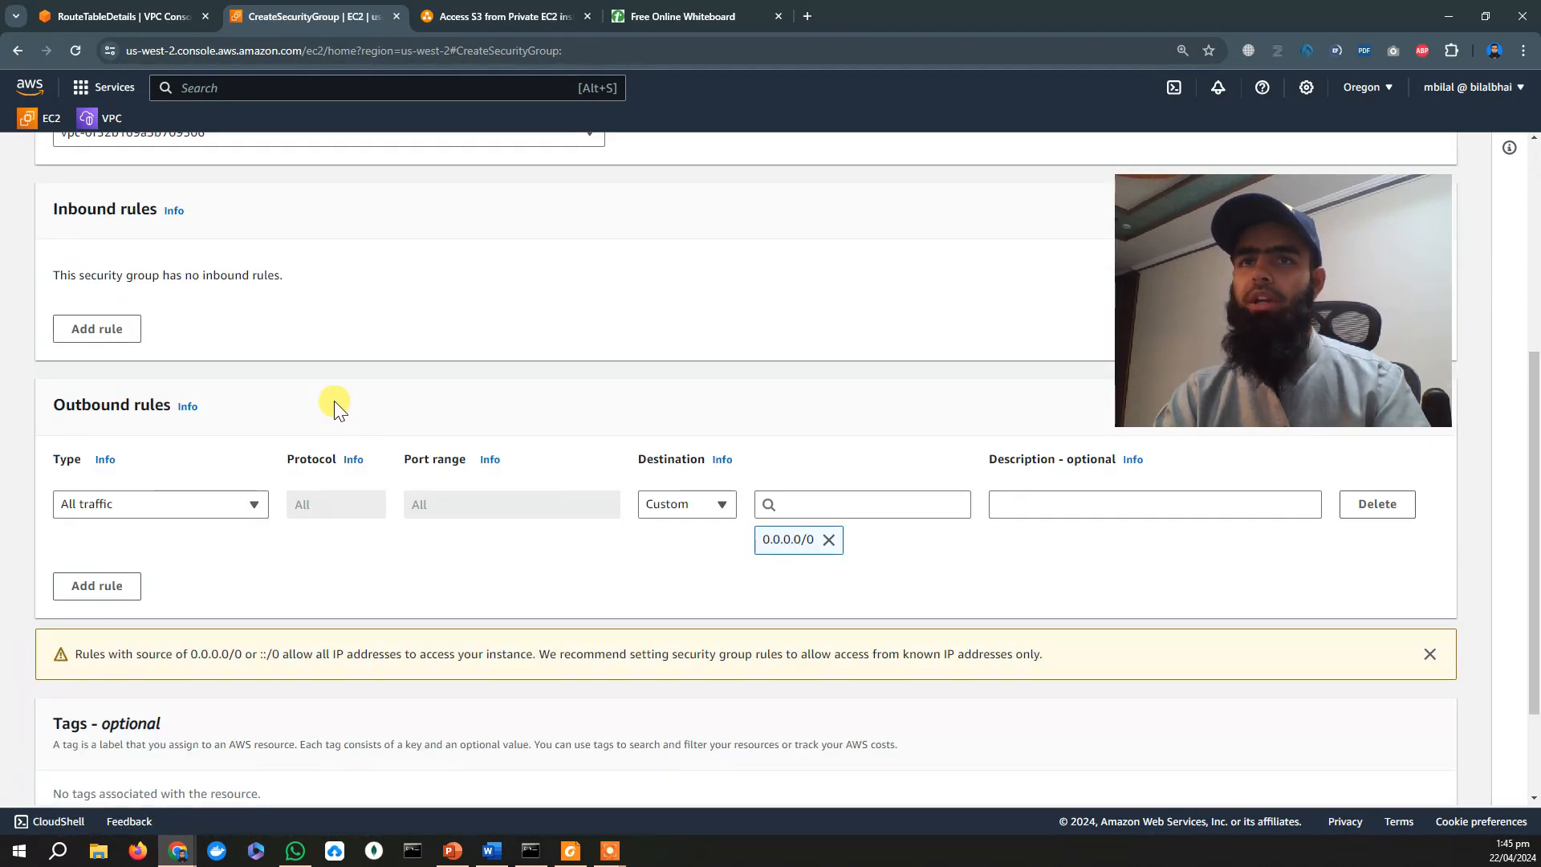
{"action": "scroll", "coordinate": [212, 349], "scroll_direction": "up", "scroll_amount": 5}
{"action": "left_click", "coordinate": [211, 370]}
{"action": "type", "text": "Endpoint-"}
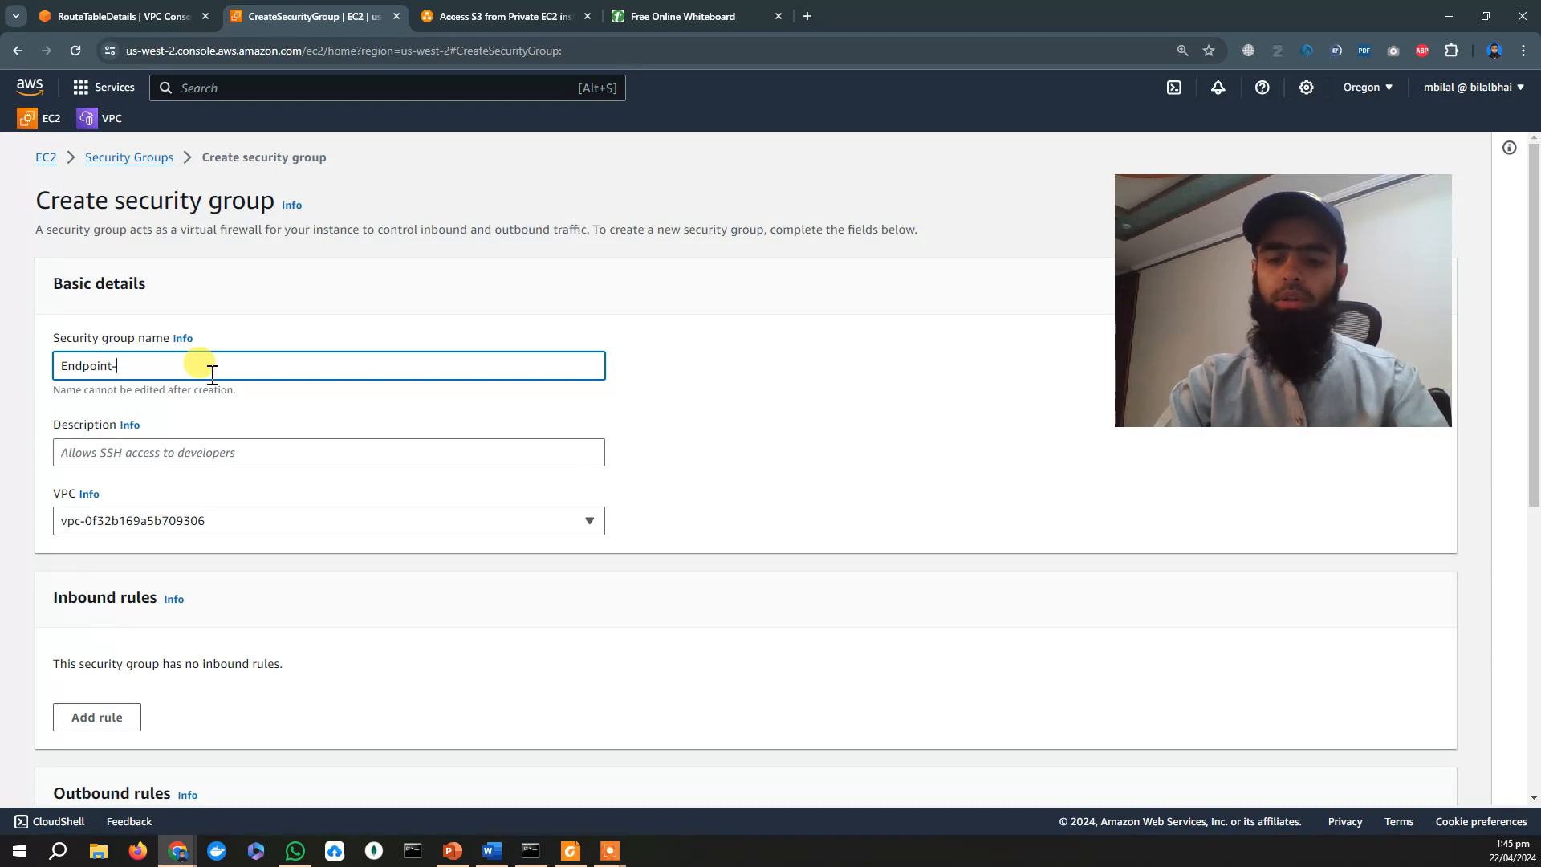
{"action": "type", "text": "SG"}
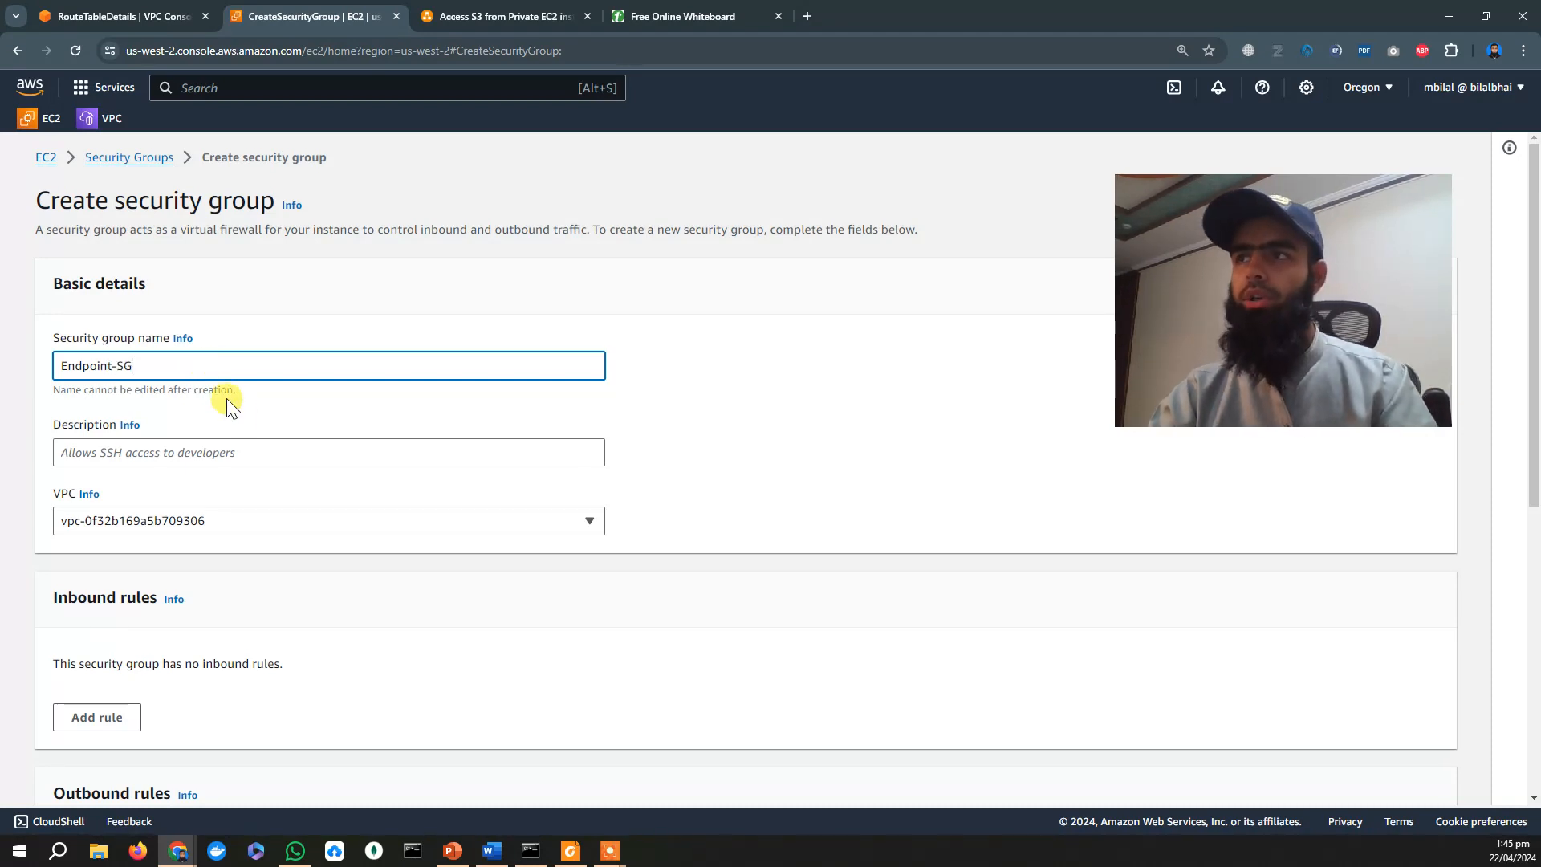
{"action": "left_click", "coordinate": [202, 448]}
{"action": "type", "text": "Security group for VPC Endpoint"}
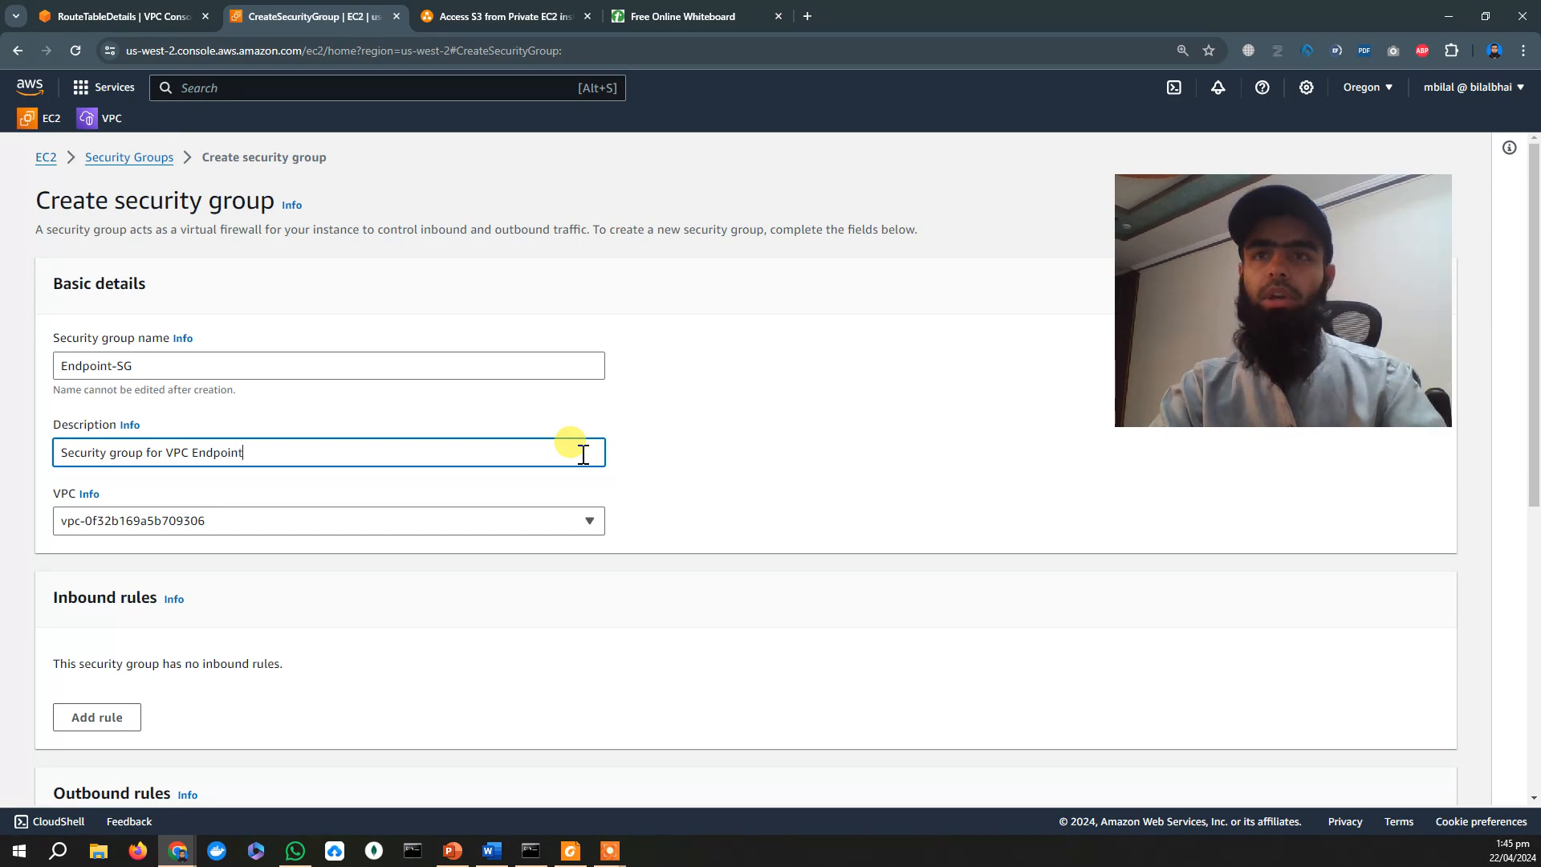
{"action": "left_click", "coordinate": [532, 521]}
{"action": "left_click", "coordinate": [369, 598]}
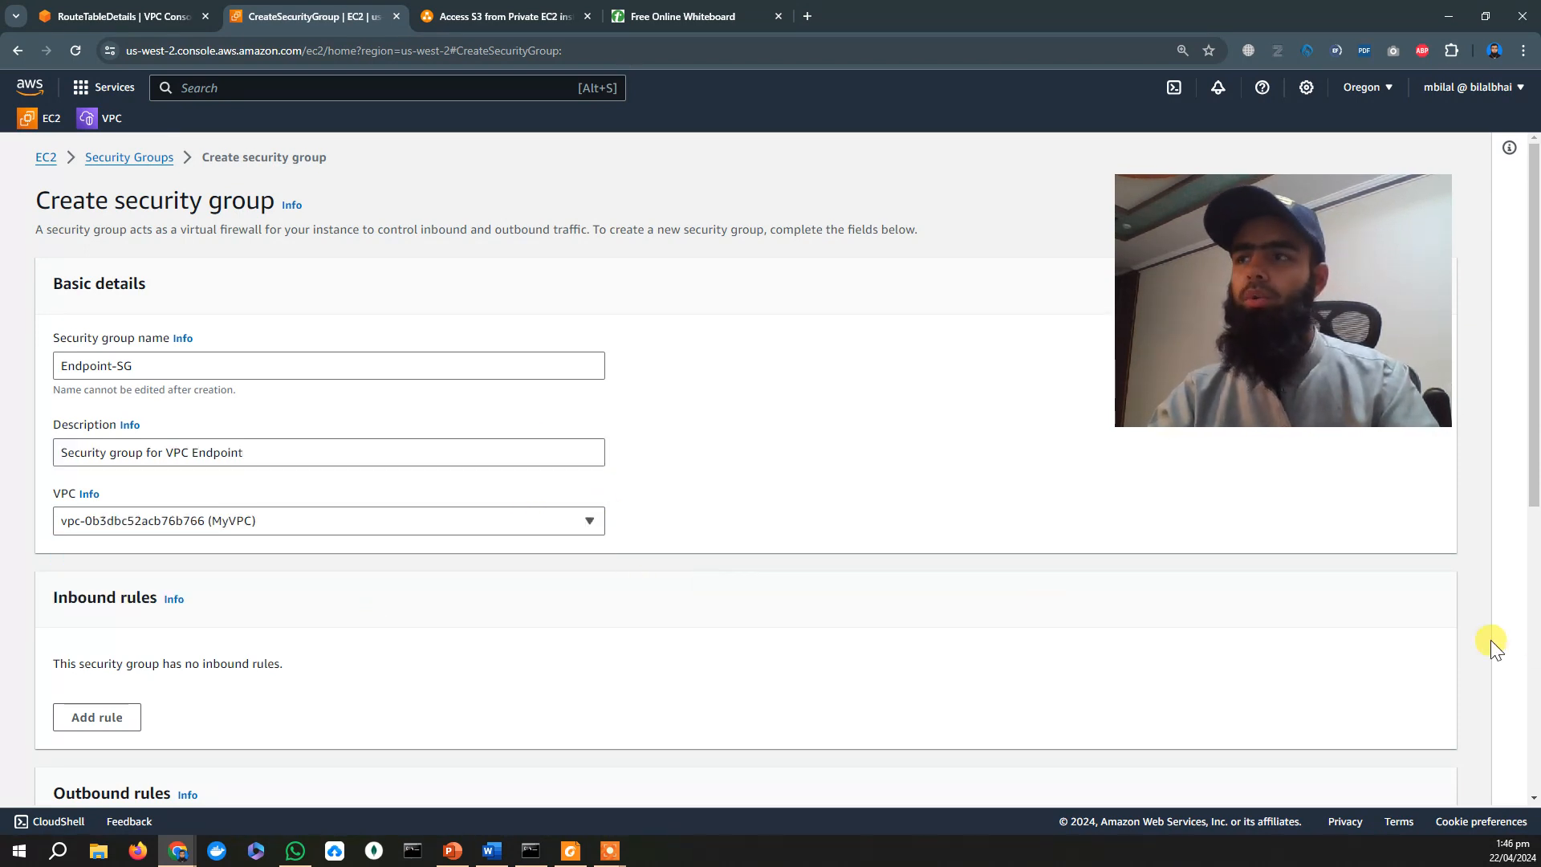
Add an inbound rule to Endpoint-SG allowing SSH from a custom source, the Bastion-SG security group sg-03365e5de2894fba4.
{"action": "scroll", "coordinate": [1533, 533], "scroll_direction": "down", "scroll_amount": 1}
{"action": "scroll", "coordinate": [1533, 534], "scroll_direction": "down", "scroll_amount": 1}
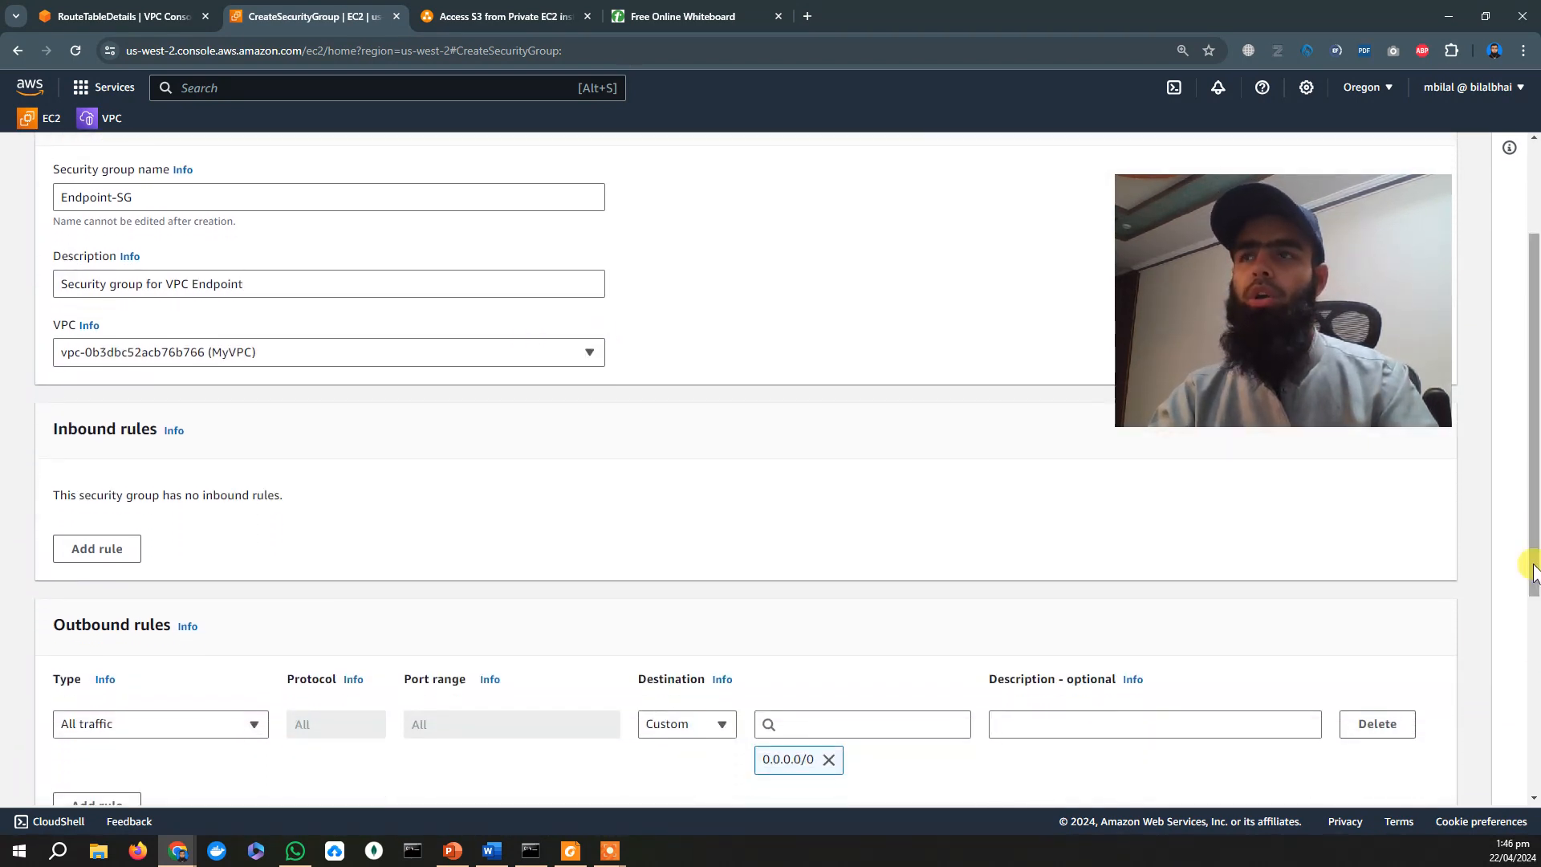
{"action": "left_click", "coordinate": [131, 553]}
{"action": "left_click", "coordinate": [241, 534]}
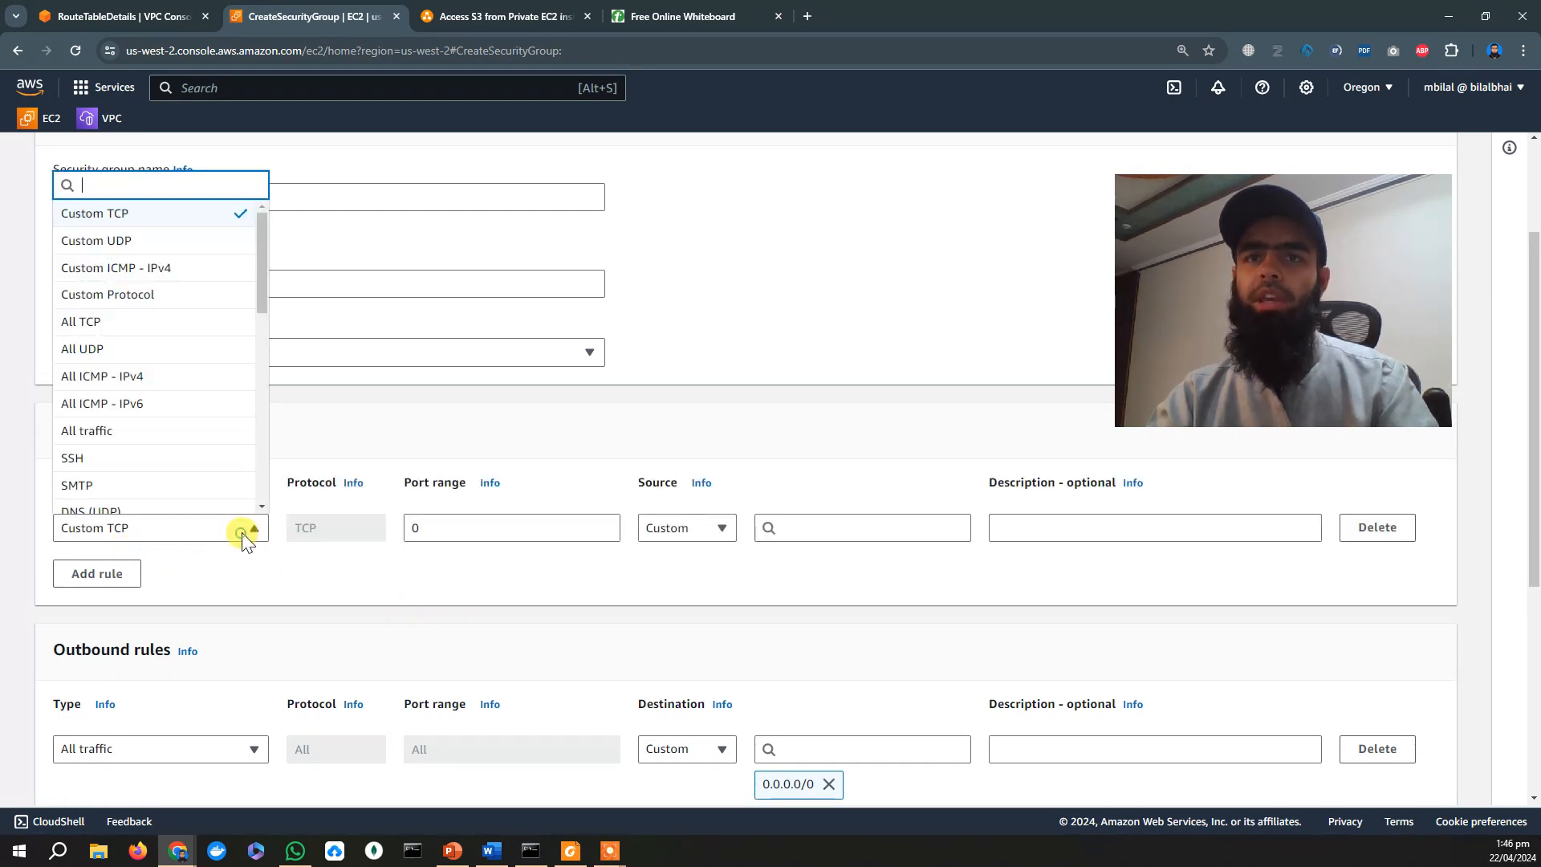
{"action": "type", "text": "ss"}
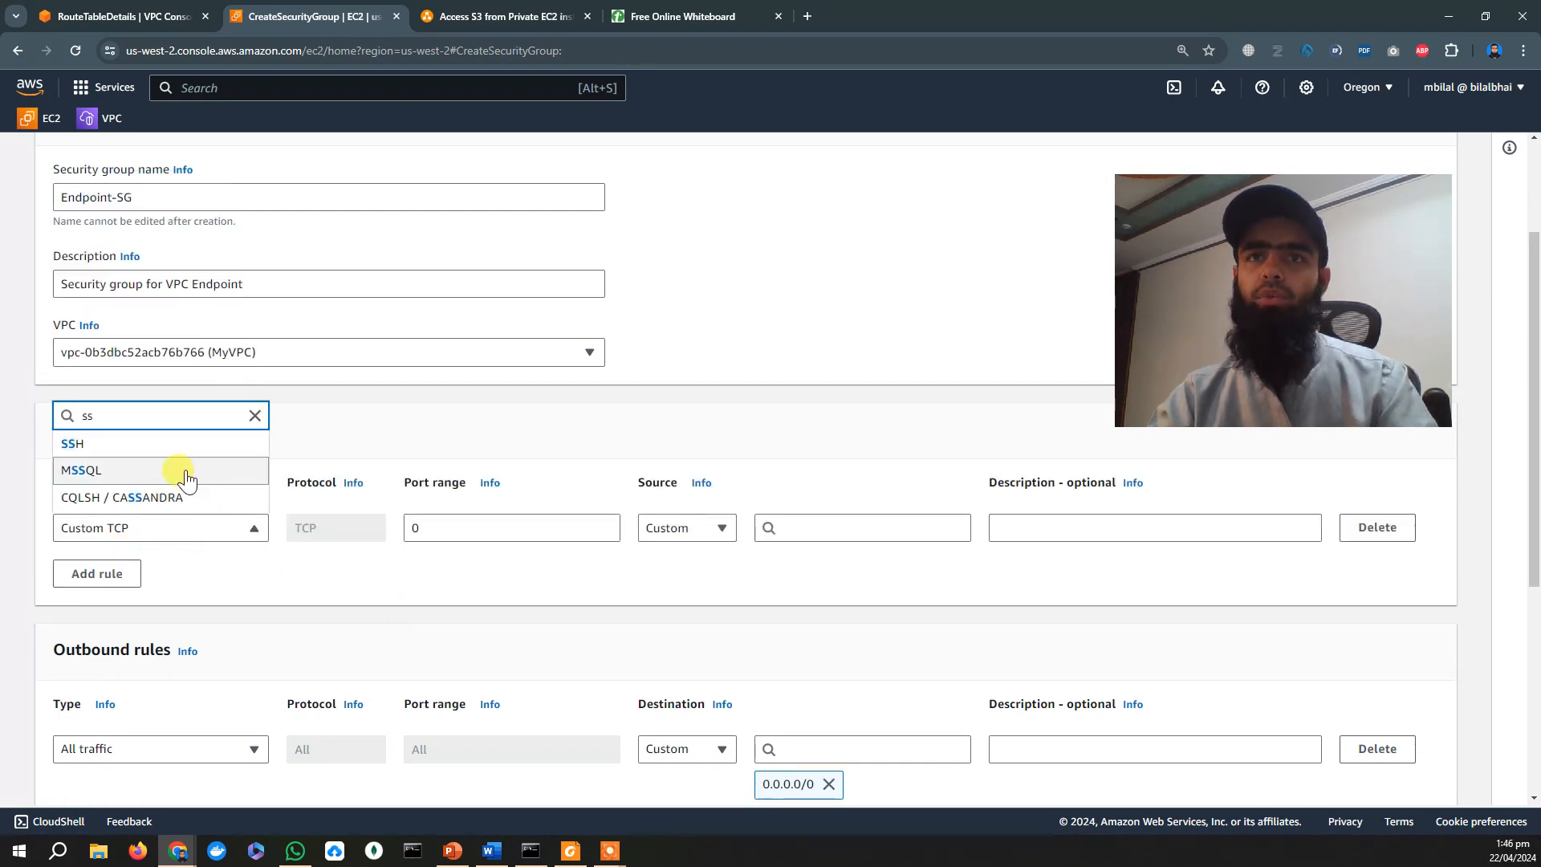
{"action": "left_click", "coordinate": [161, 445]}
{"action": "left_click", "coordinate": [715, 528]}
{"action": "left_click", "coordinate": [706, 555]}
{"action": "left_click", "coordinate": [818, 527]}
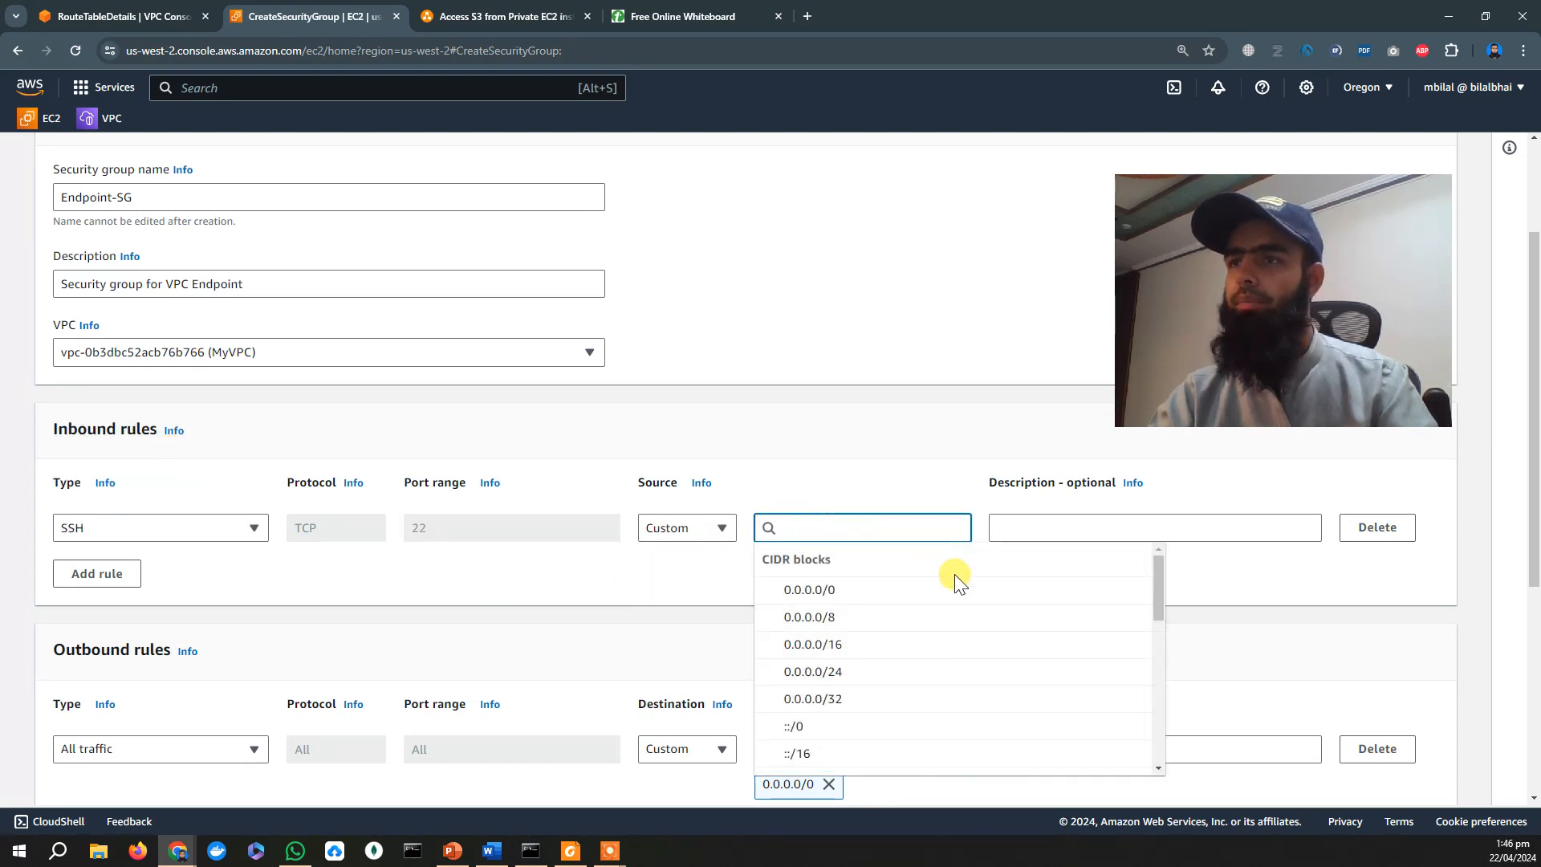
{"action": "left_click_drag", "start_coordinate": [1157, 581], "coordinate": [1159, 660]}
{"action": "left_click", "coordinate": [915, 616]}
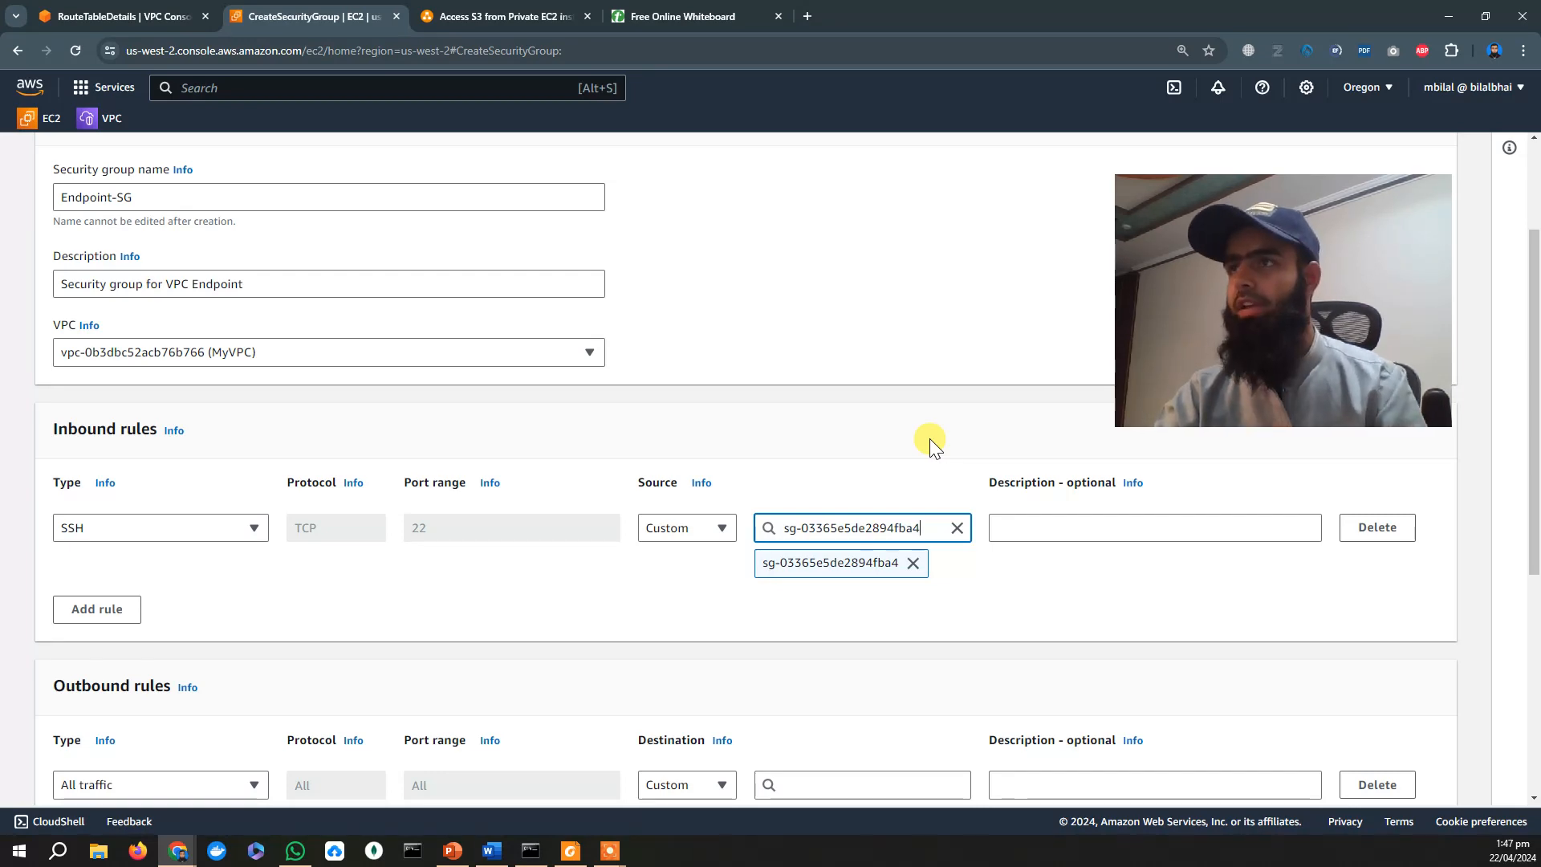
Create the Endpoint-SG security group with the default outbound rule and dismiss the notification.
{"action": "scroll", "coordinate": [930, 439], "scroll_direction": "up", "scroll_amount": 2}
{"action": "scroll", "coordinate": [929, 438], "scroll_direction": "down", "scroll_amount": 8}
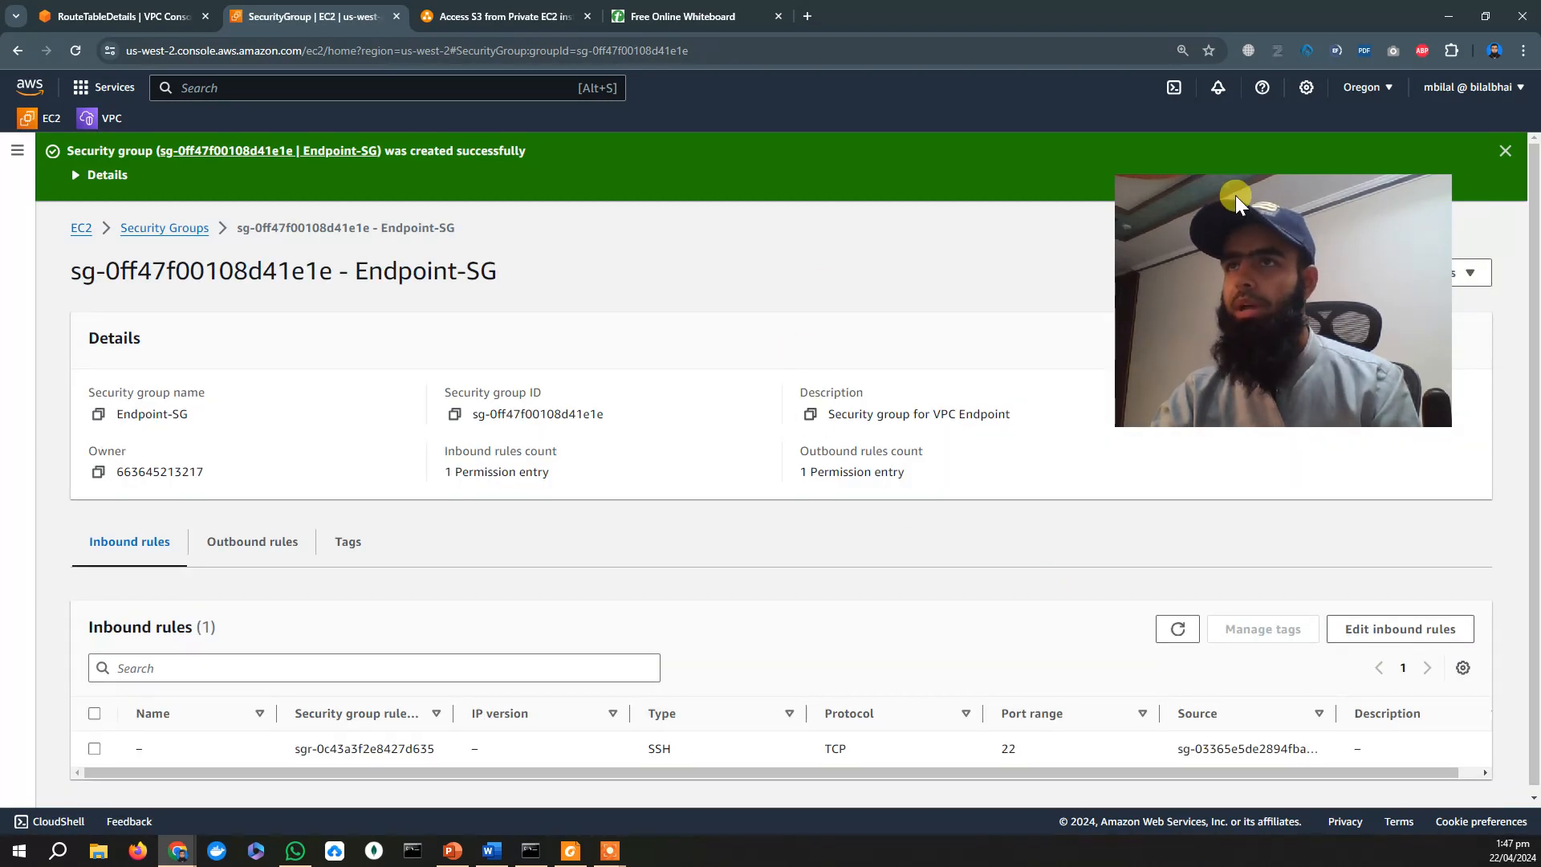
{"action": "left_click", "coordinate": [1503, 151]}
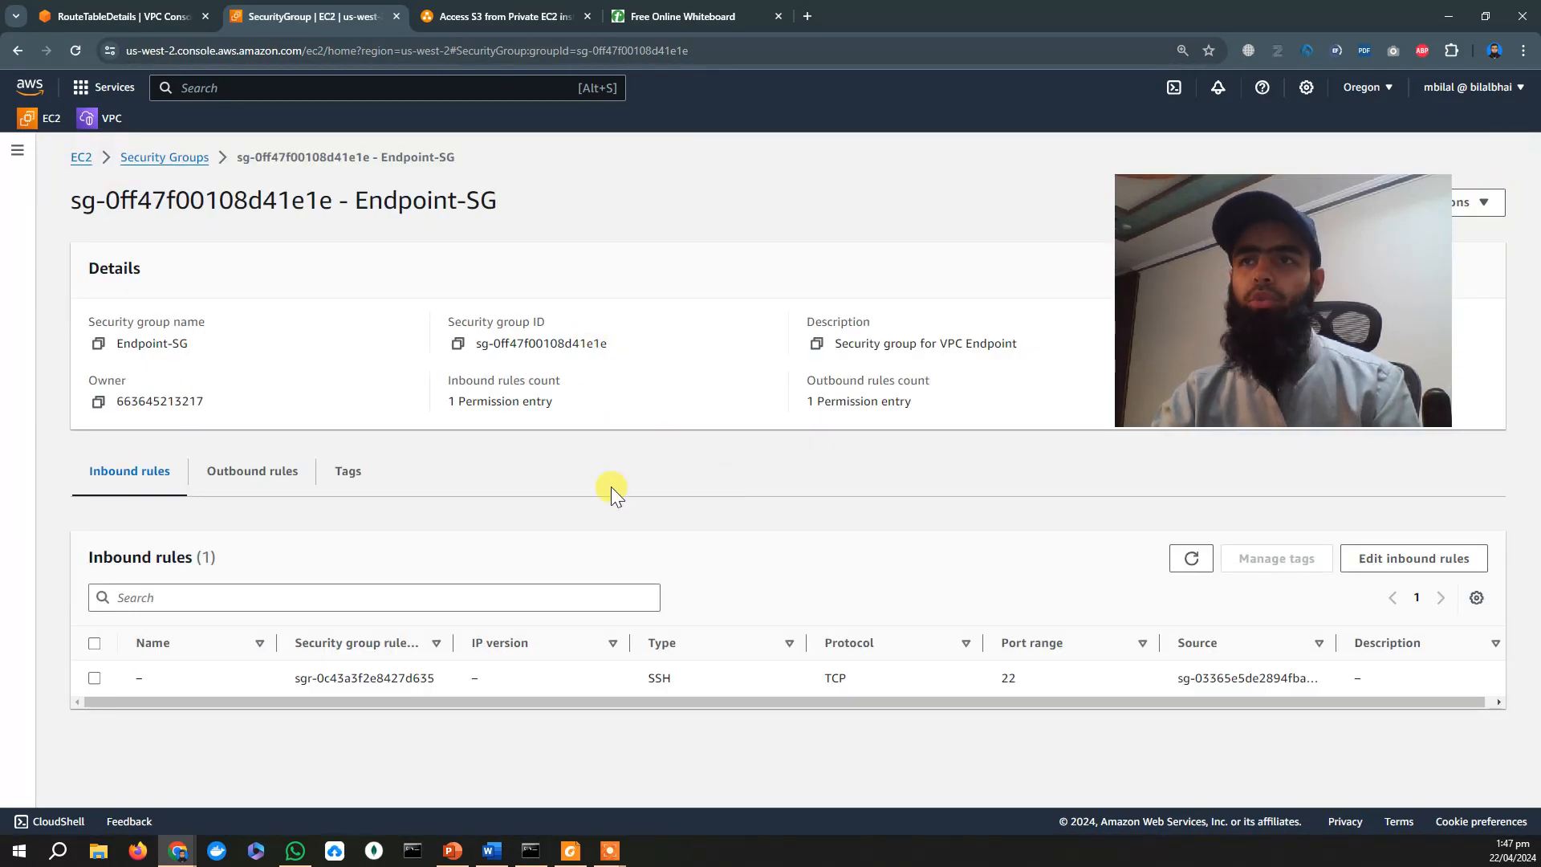
Switch to Word to review lab step 7, "Create a Bastion Host", and return to the AWS console in the browser.
{"action": "mouse_move", "coordinate": [502, 857]}
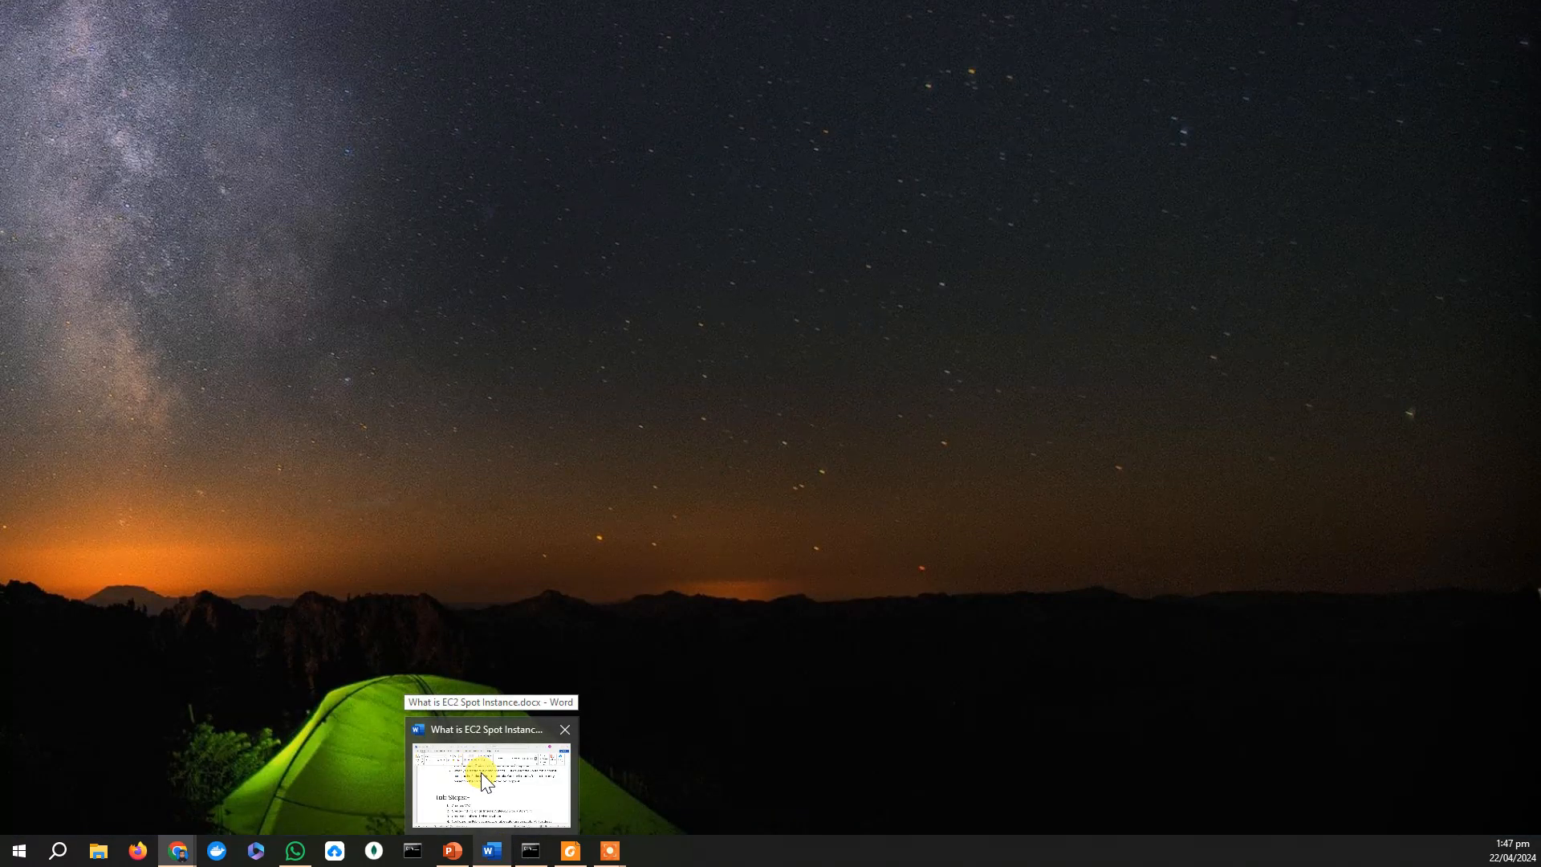
{"action": "left_click", "coordinate": [480, 772]}
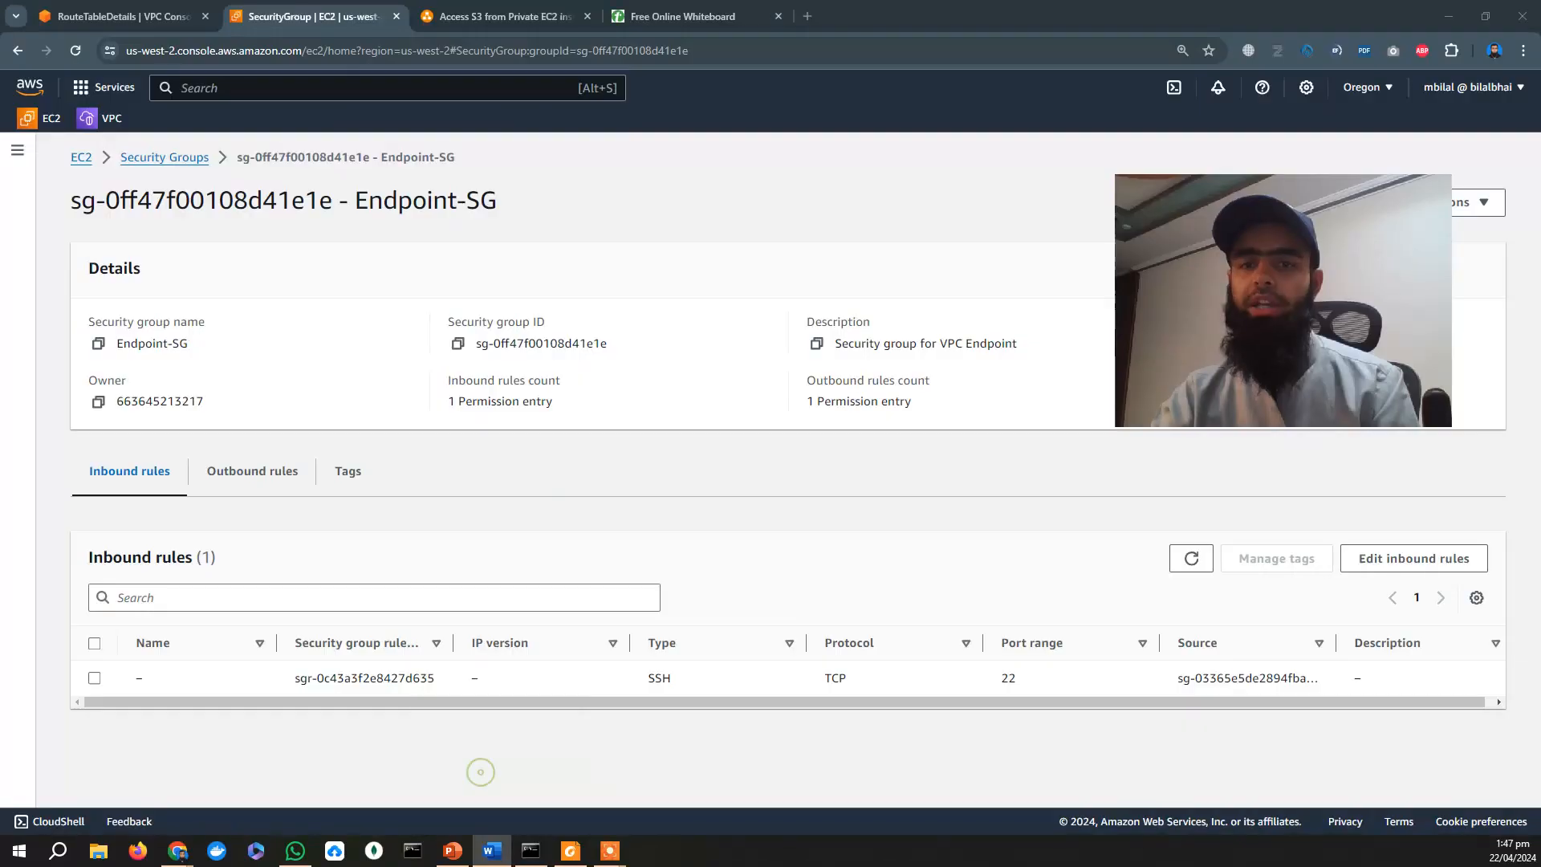
{"action": "left_click_drag", "start_coordinate": [152, 132], "coordinate": [635, 235]}
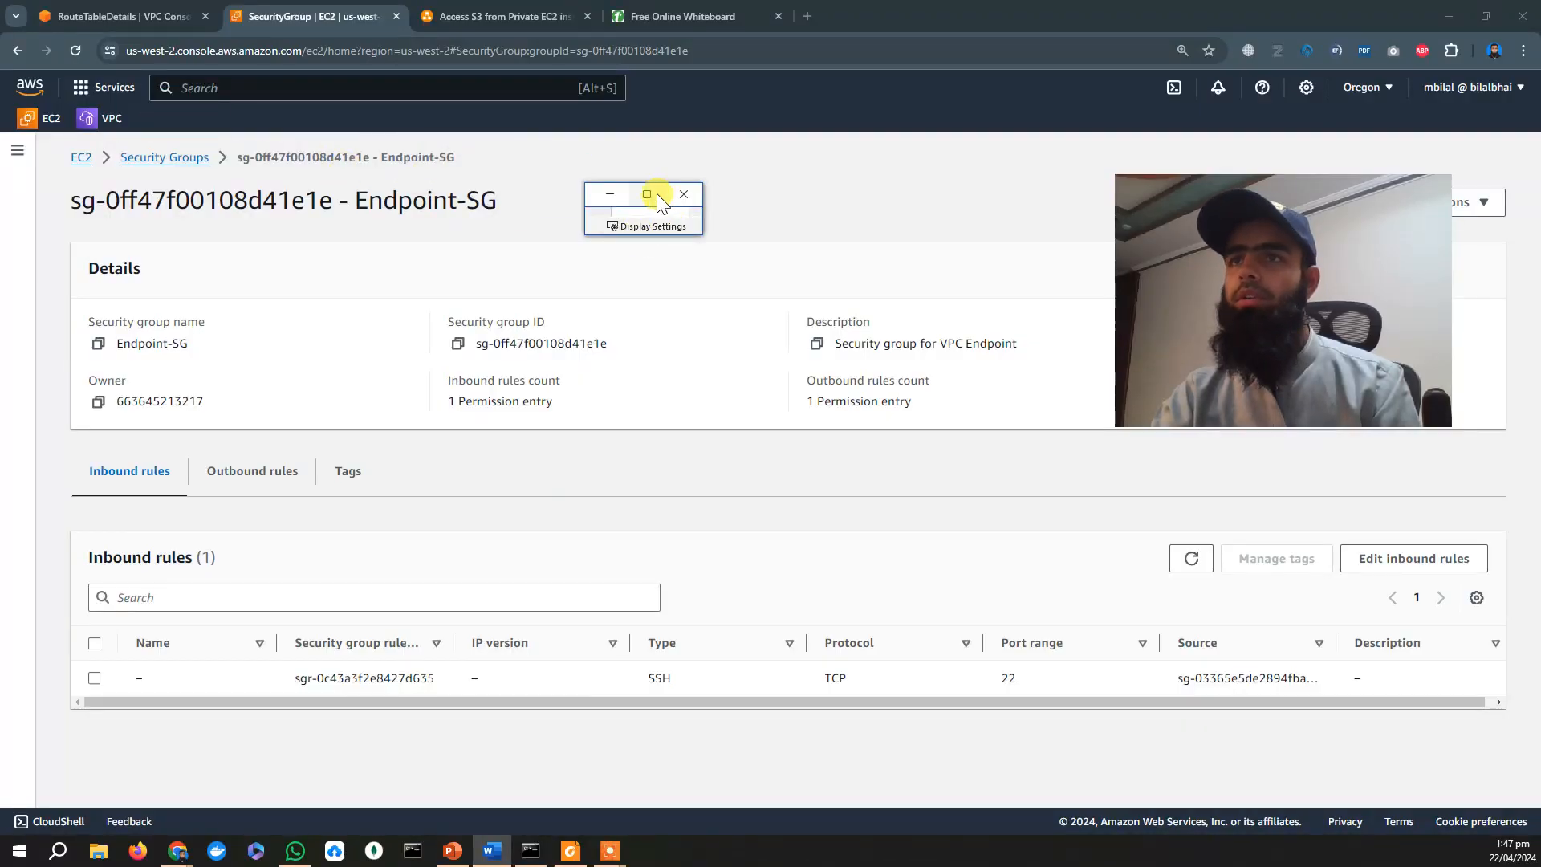
{"action": "left_click", "coordinate": [652, 196]}
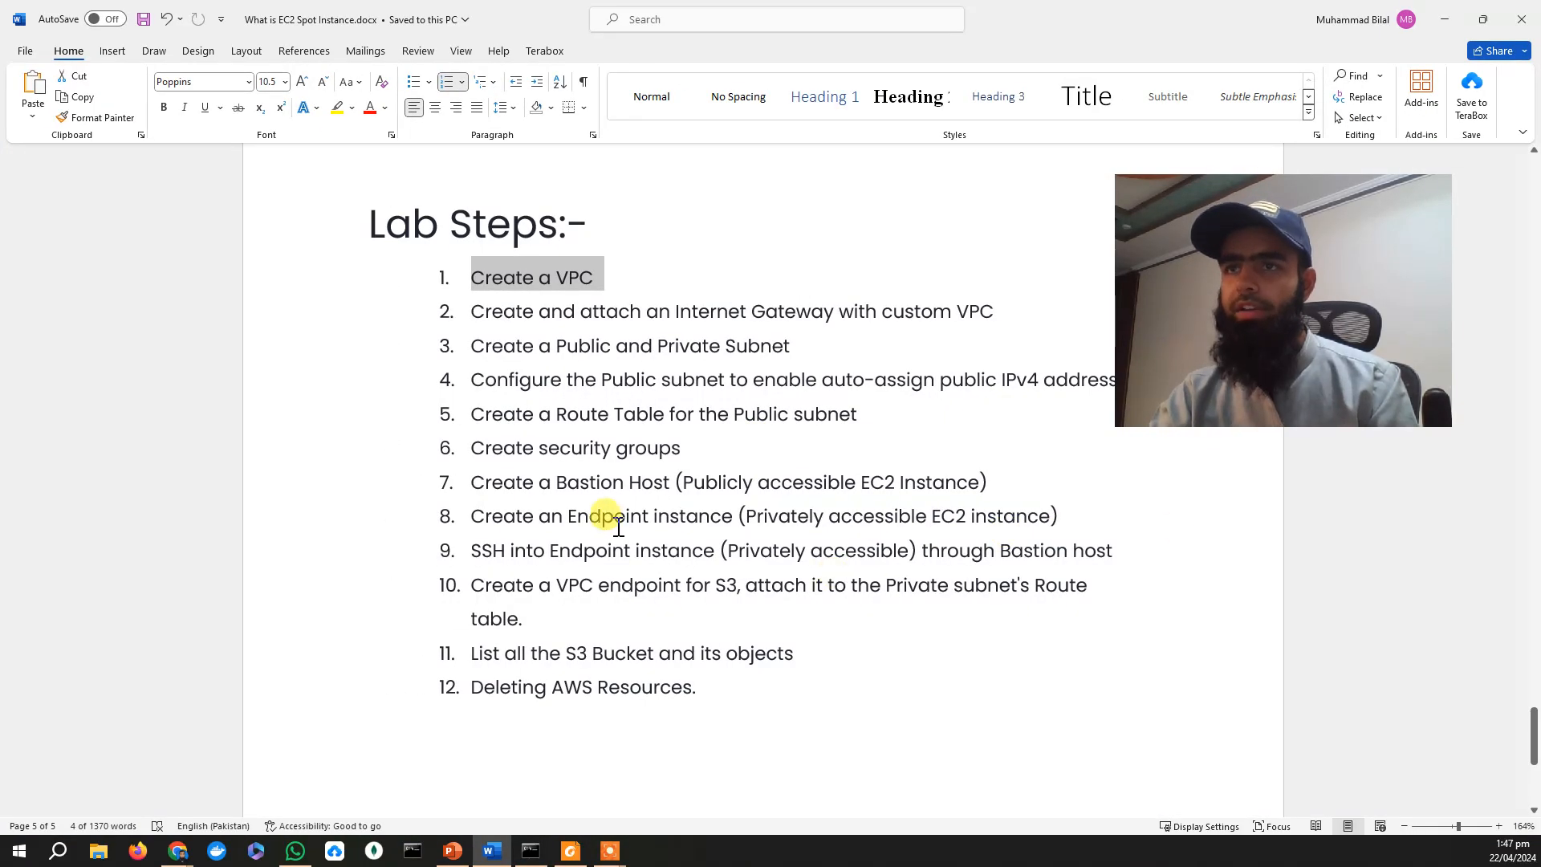
{"action": "left_click_drag", "start_coordinate": [473, 484], "coordinate": [989, 482]}
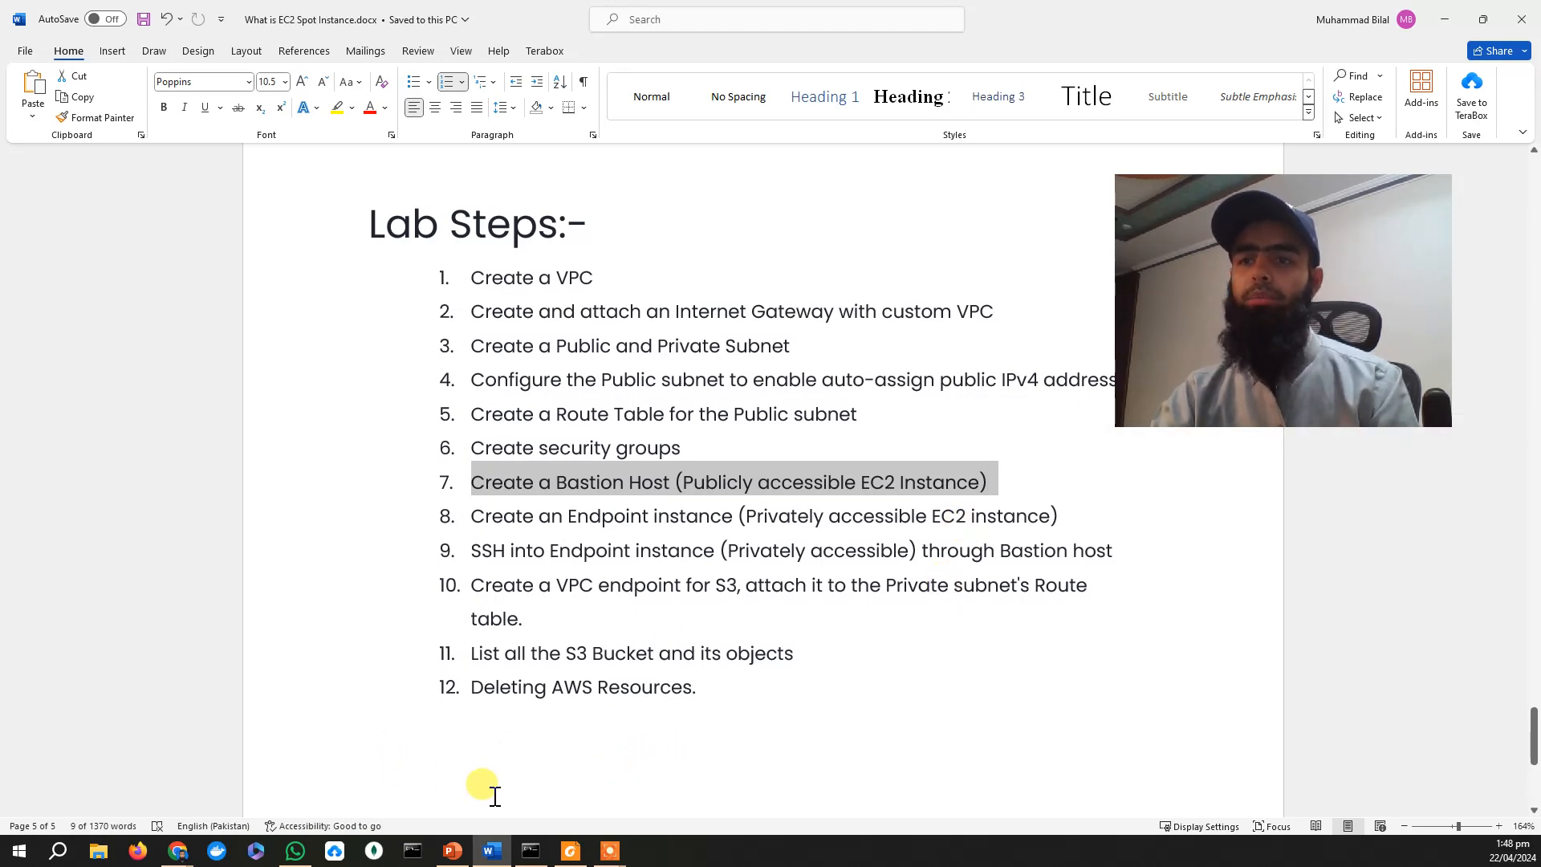
{"action": "mouse_move", "coordinate": [178, 851]}
{"action": "left_click", "coordinate": [257, 802]}
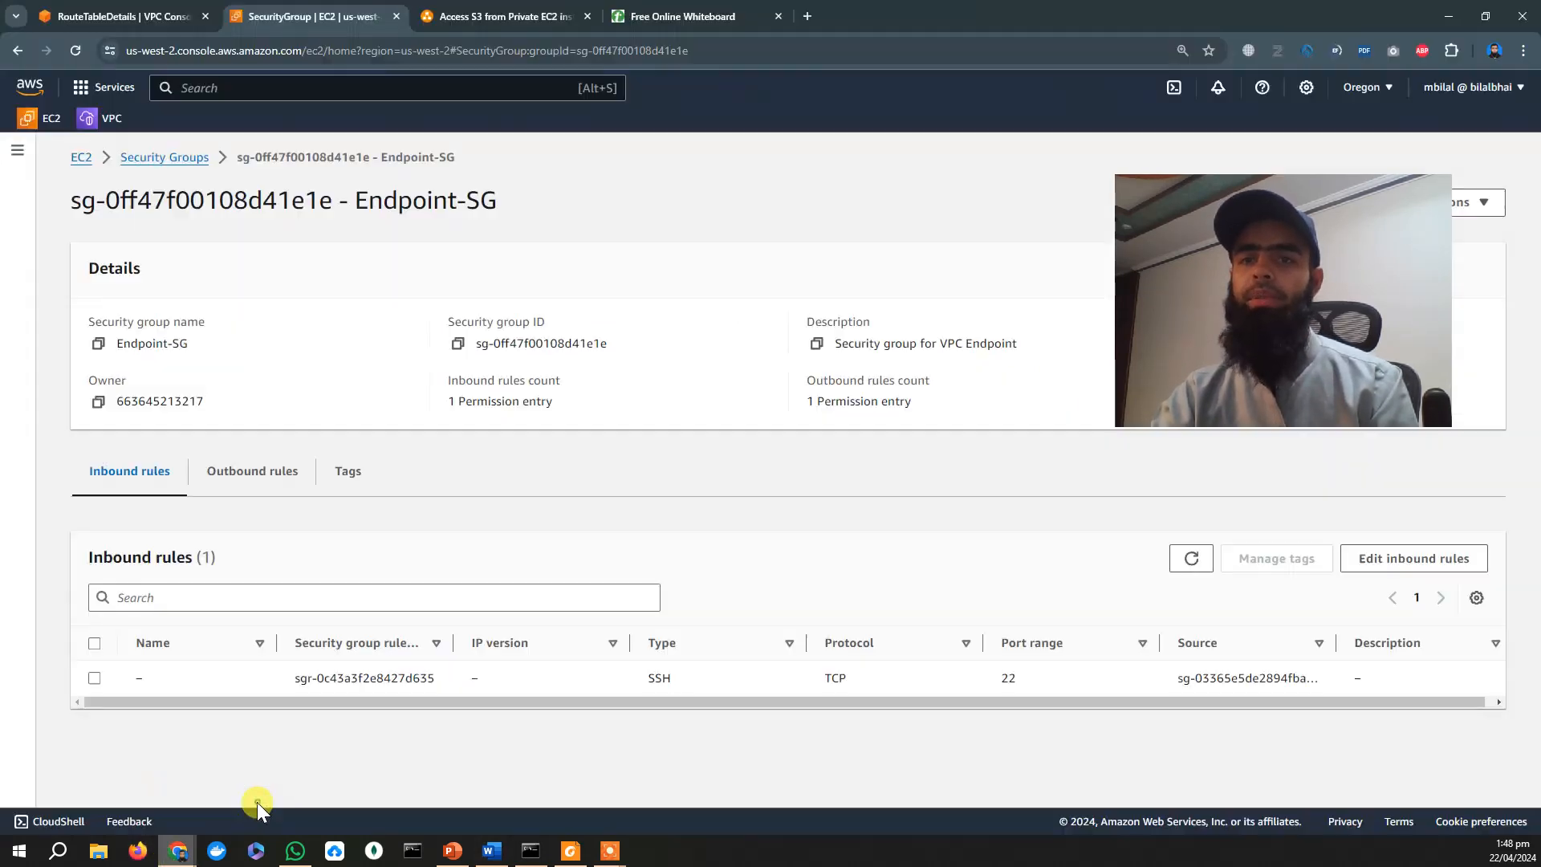
Review the architecture diagram in draw.io, check the PublicRouteTable page, and return to the EC2 security group page.
{"action": "left_click", "coordinate": [506, 16]}
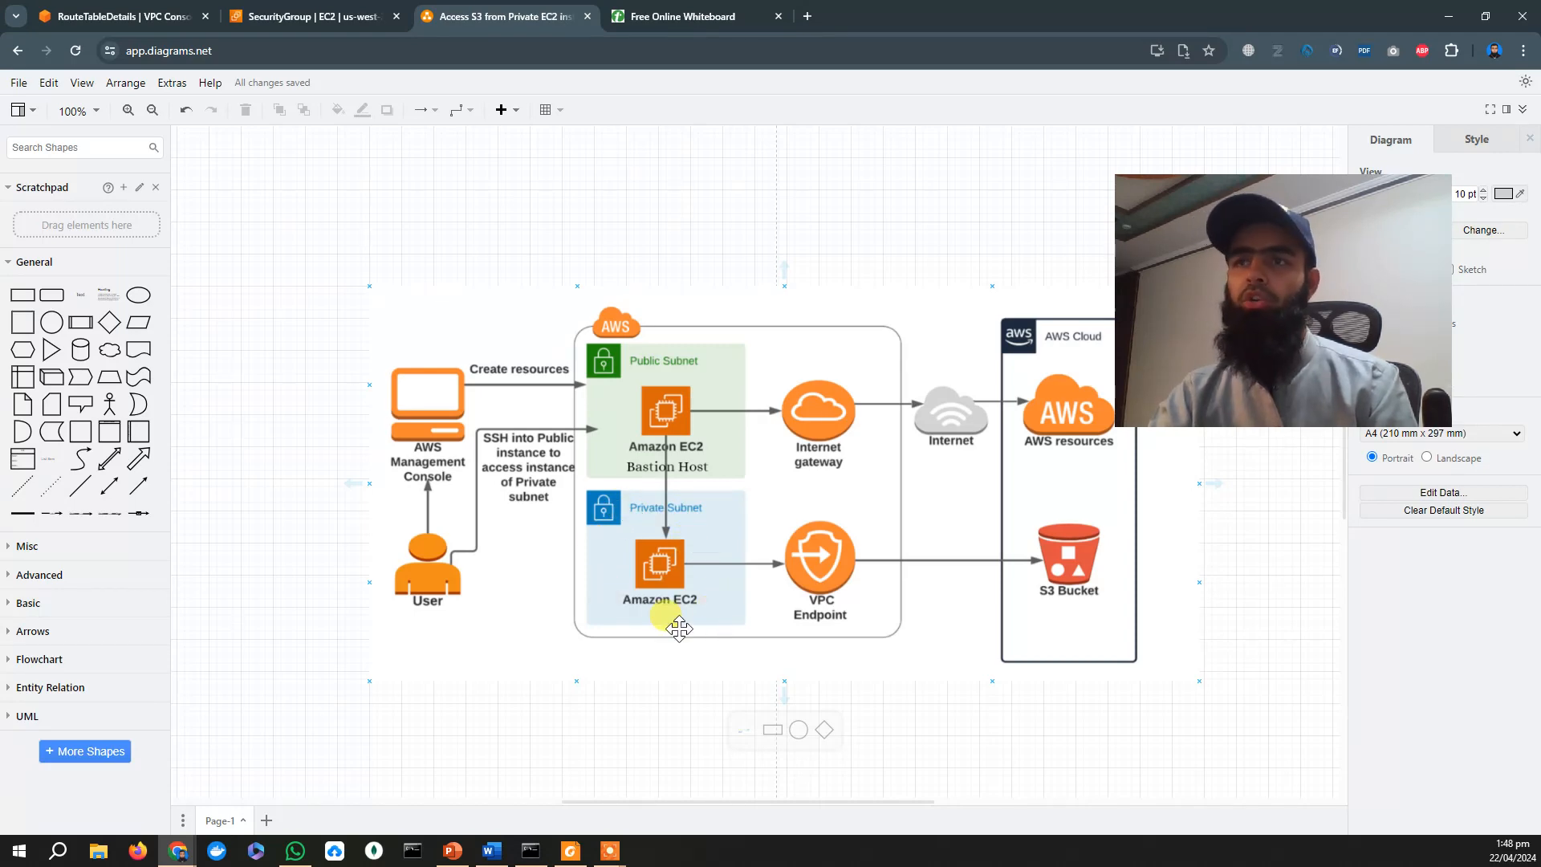
{"action": "left_click", "coordinate": [185, 16]}
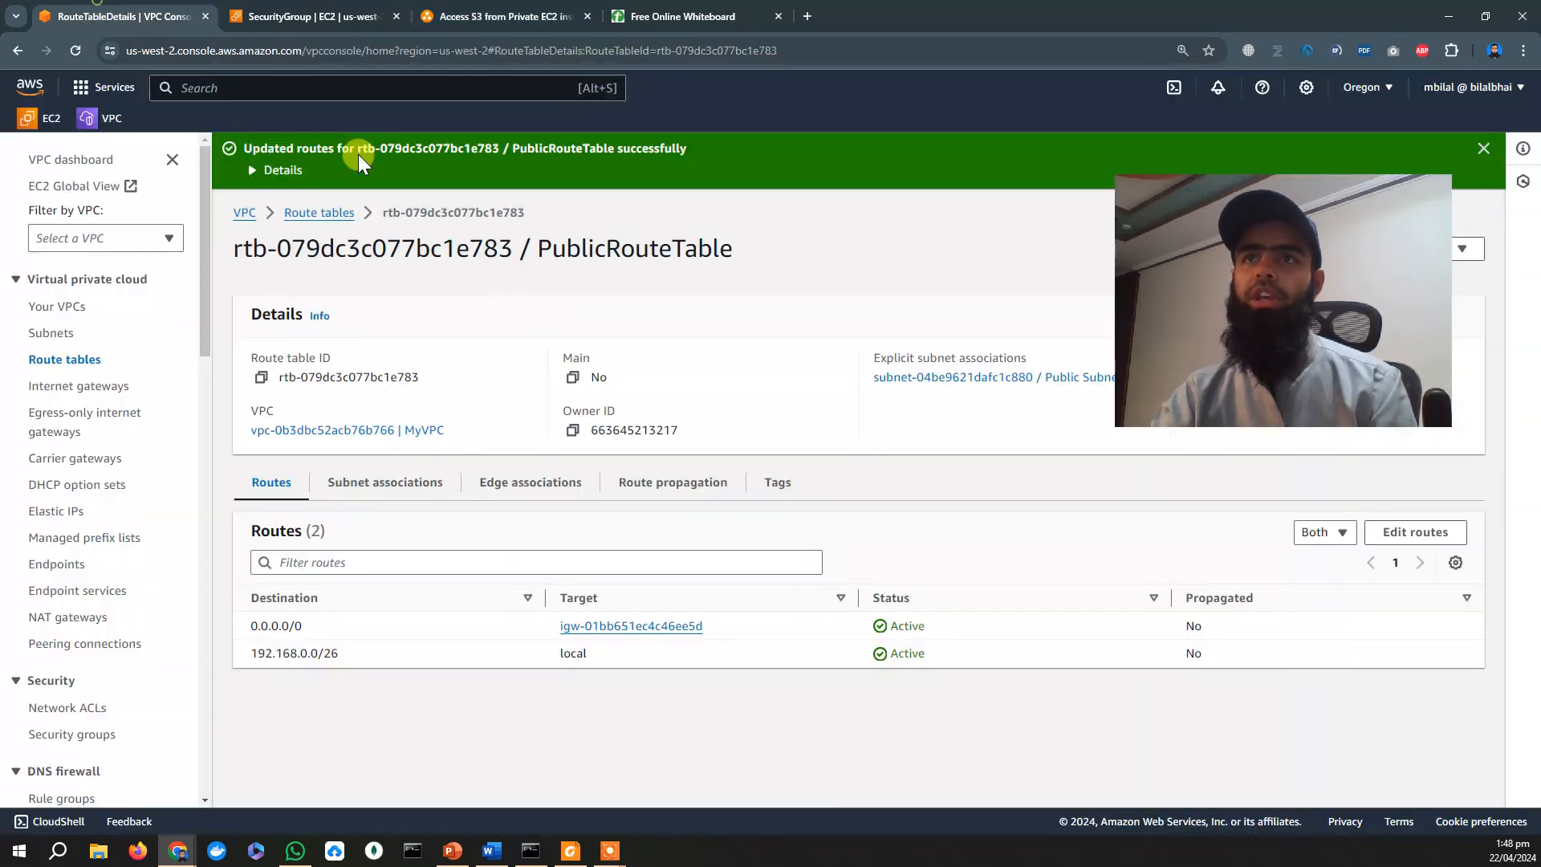
{"action": "left_click", "coordinate": [287, 16]}
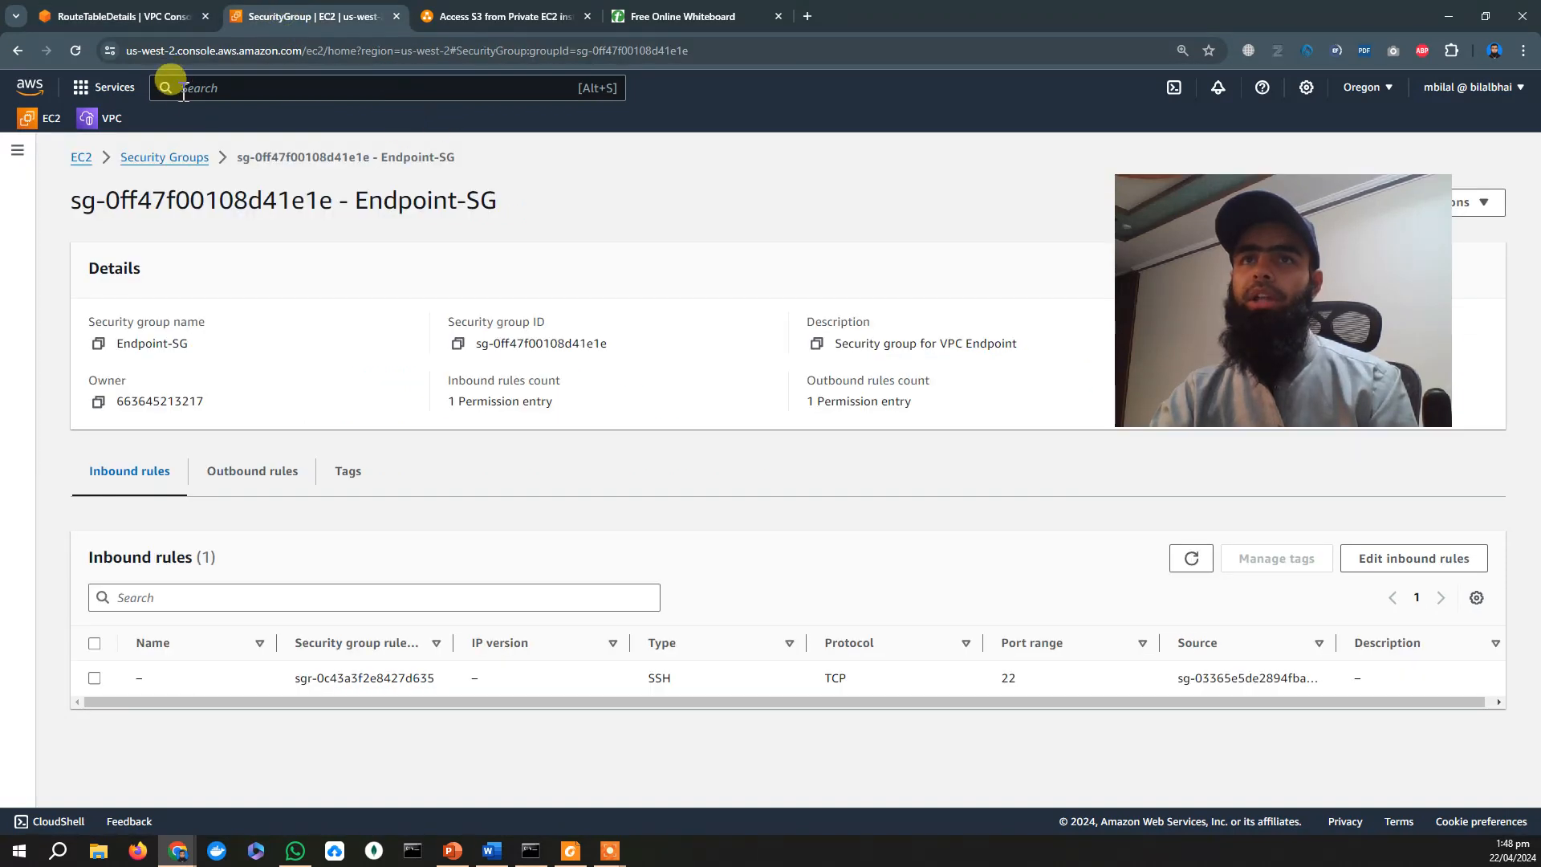
Start launching a new EC2 instance from the EC2 dashboard and name it Bastion-EC2.
{"action": "left_click", "coordinate": [36, 115]}
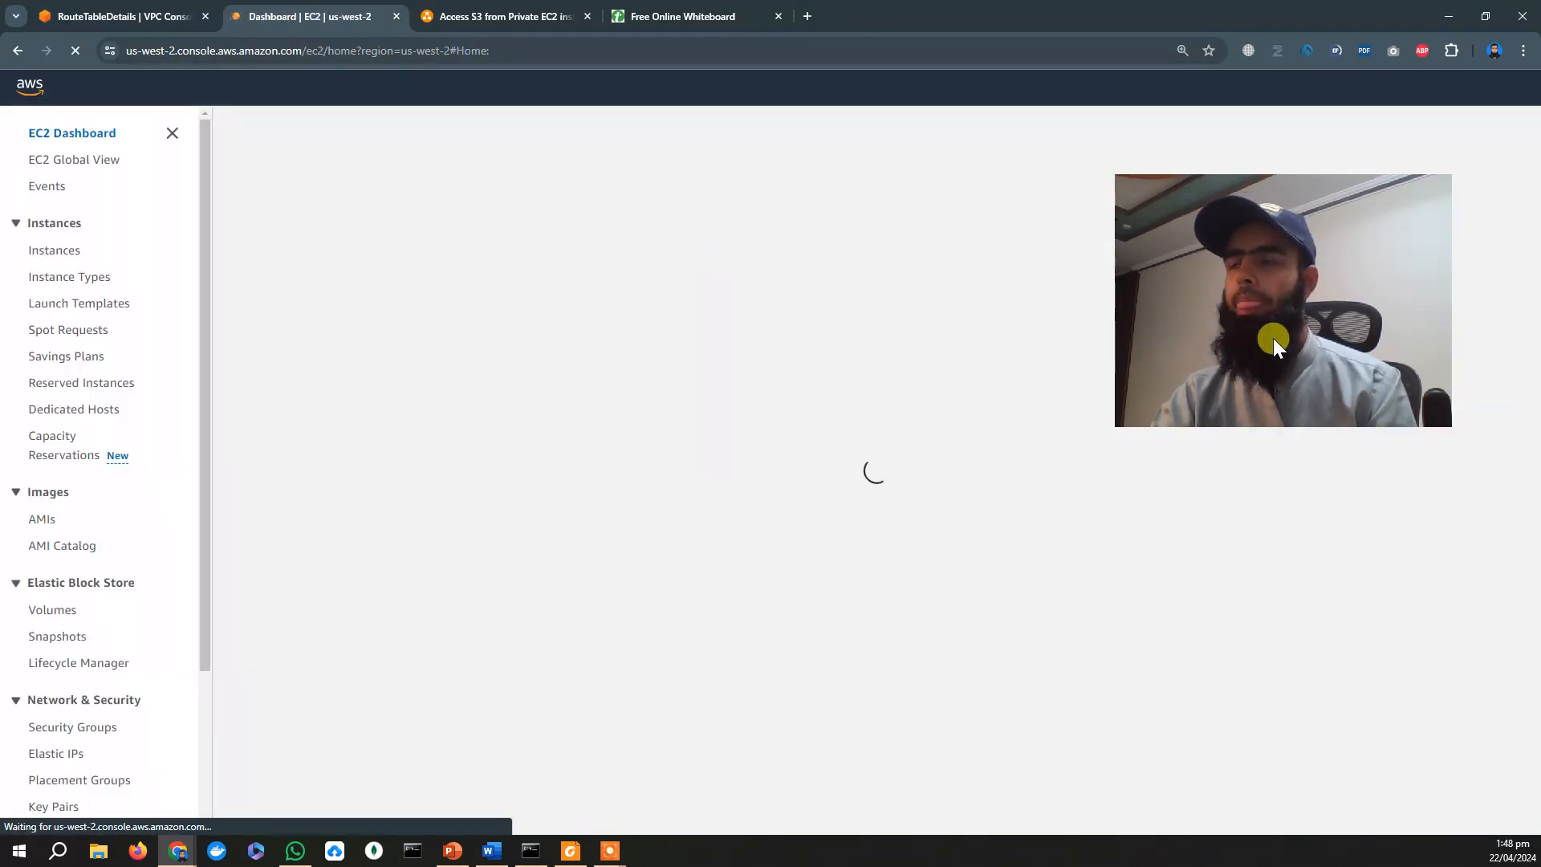
{"action": "left_click_drag", "start_coordinate": [1284, 318], "coordinate": [1321, 673]}
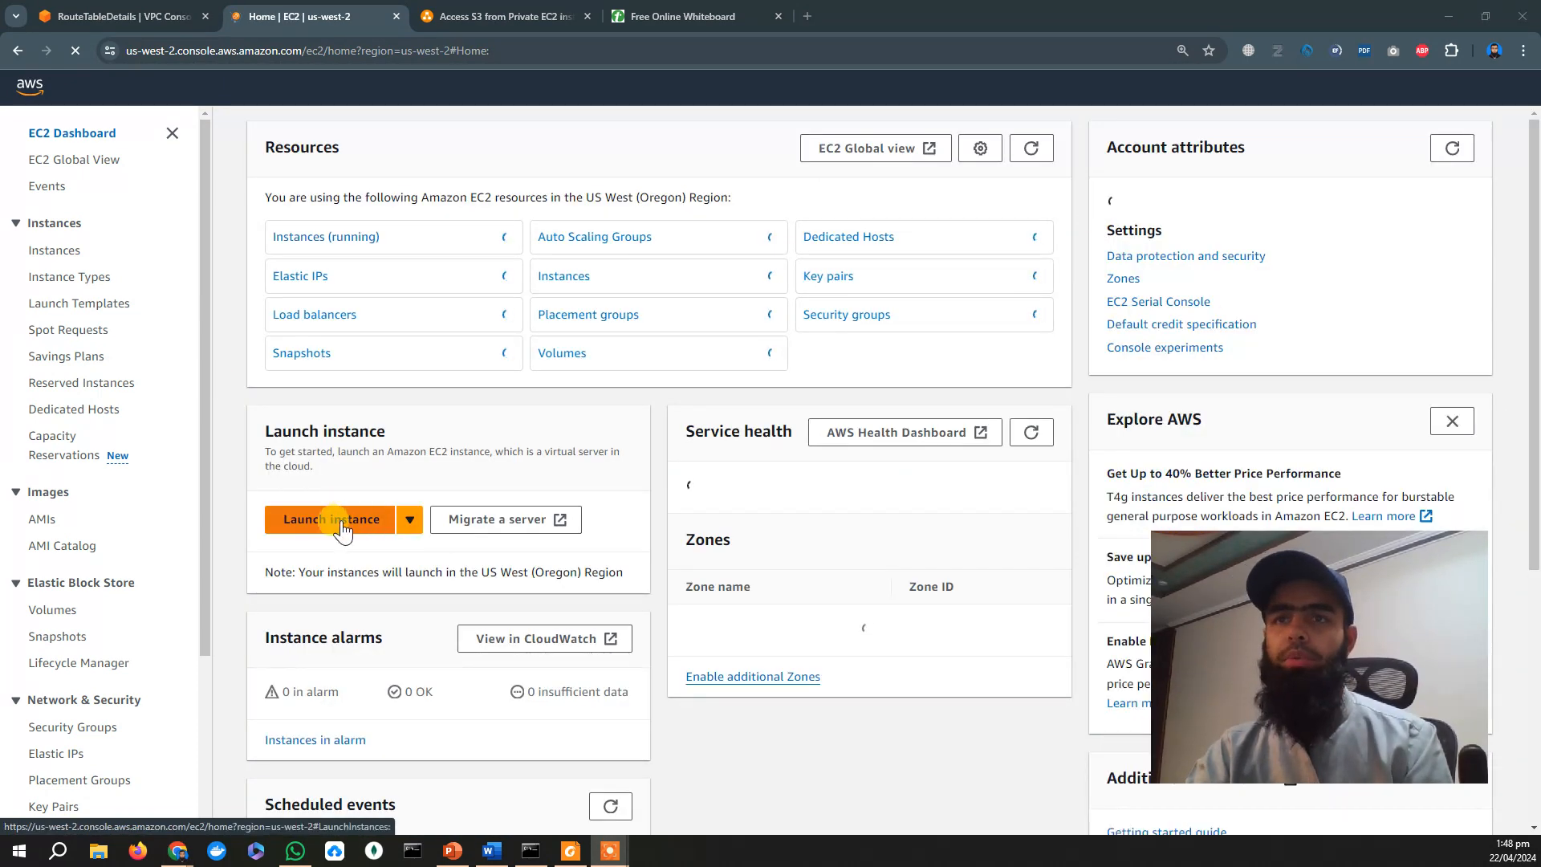
{"action": "left_click", "coordinate": [341, 530]}
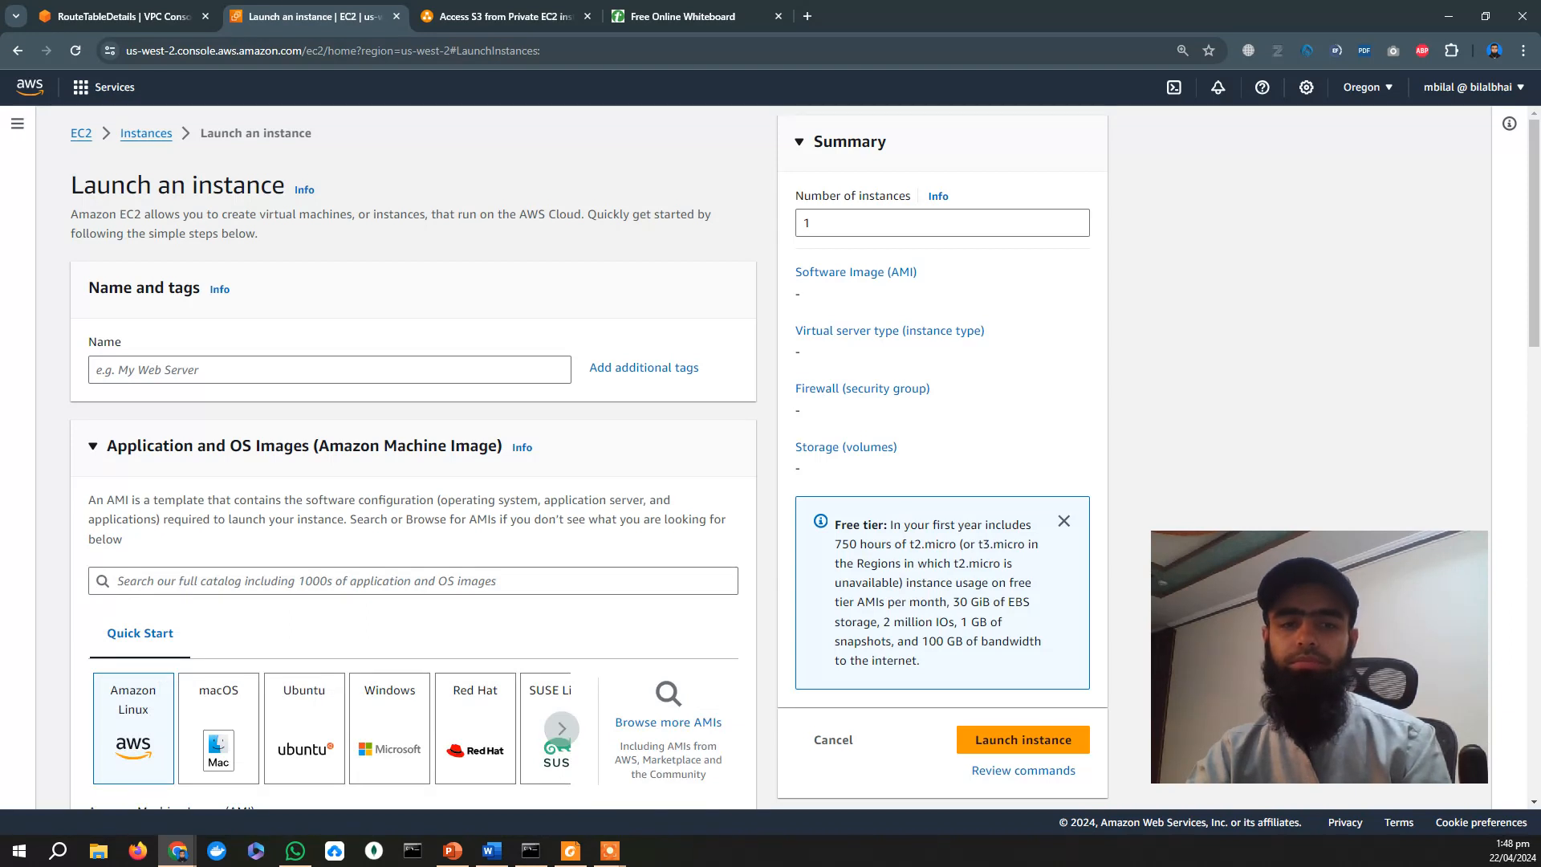
{"action": "left_click", "coordinate": [262, 369]}
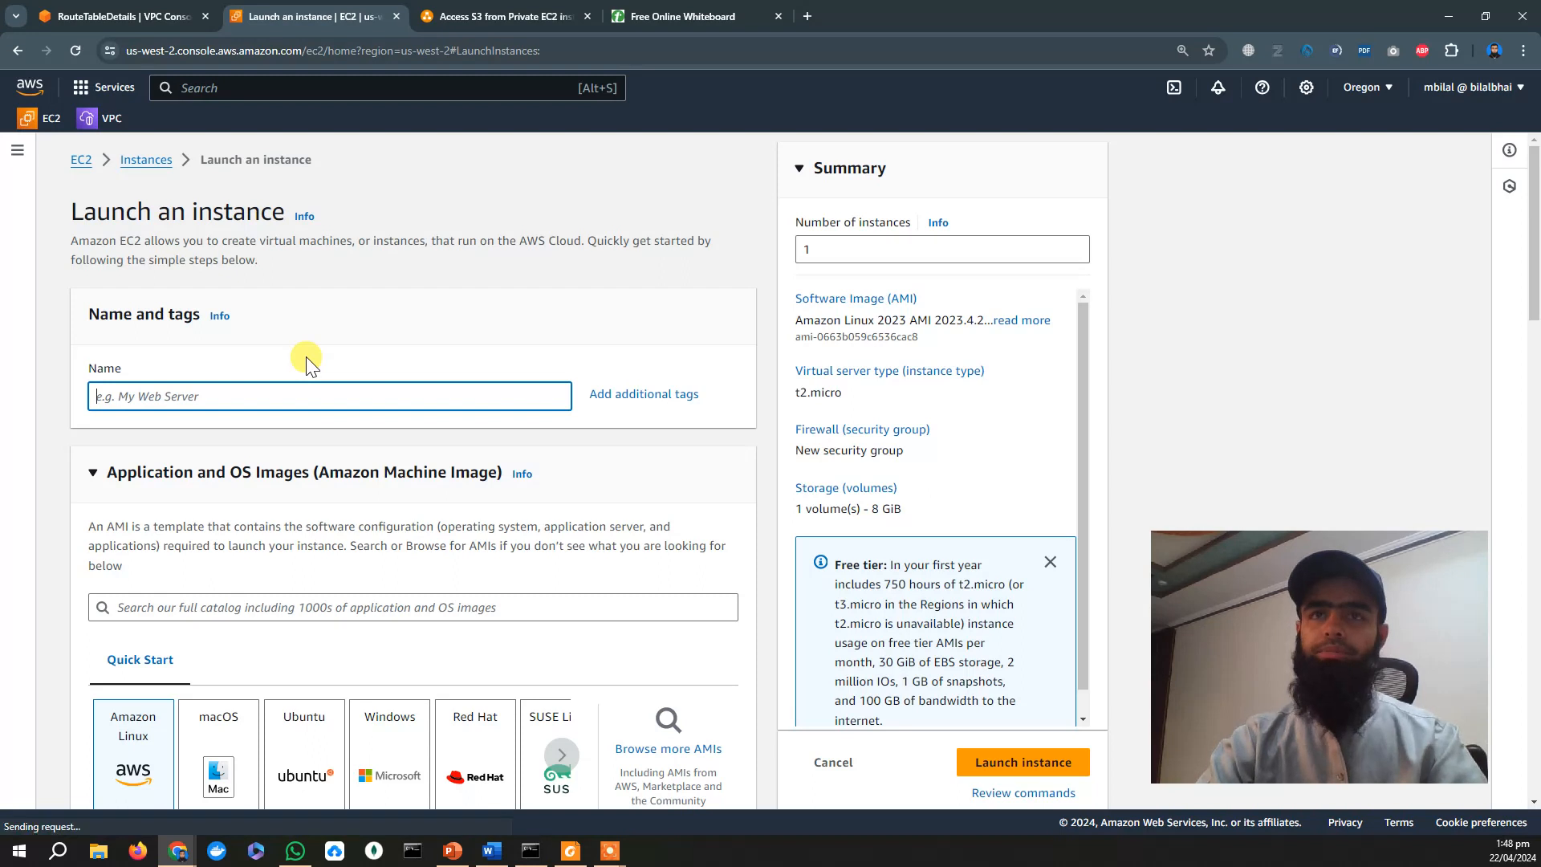
{"action": "type", "text": "Bas"}
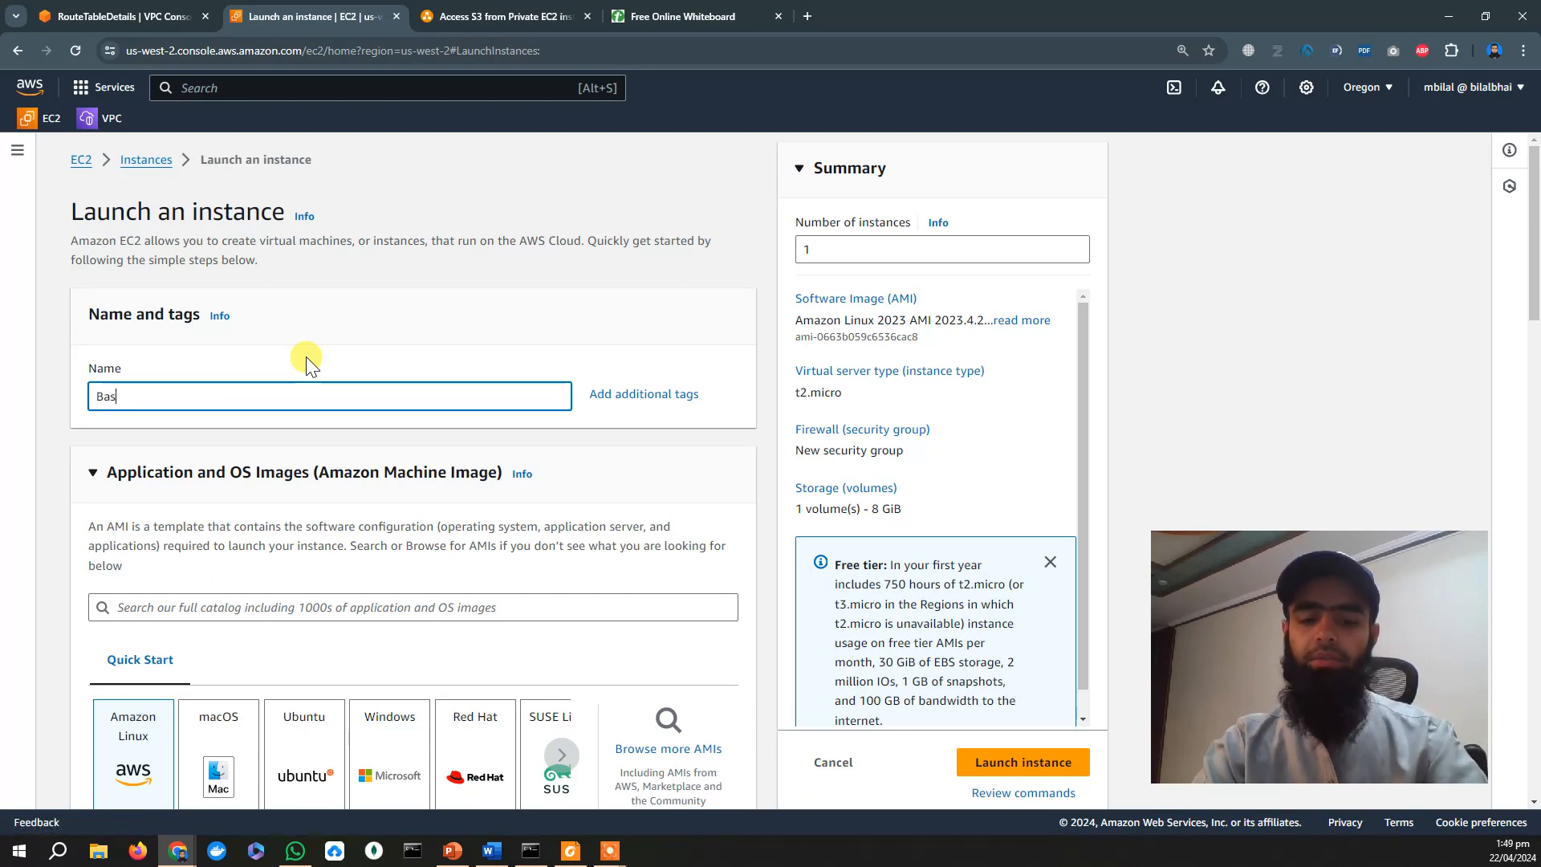
{"action": "type", "text": "tion-EC2"}
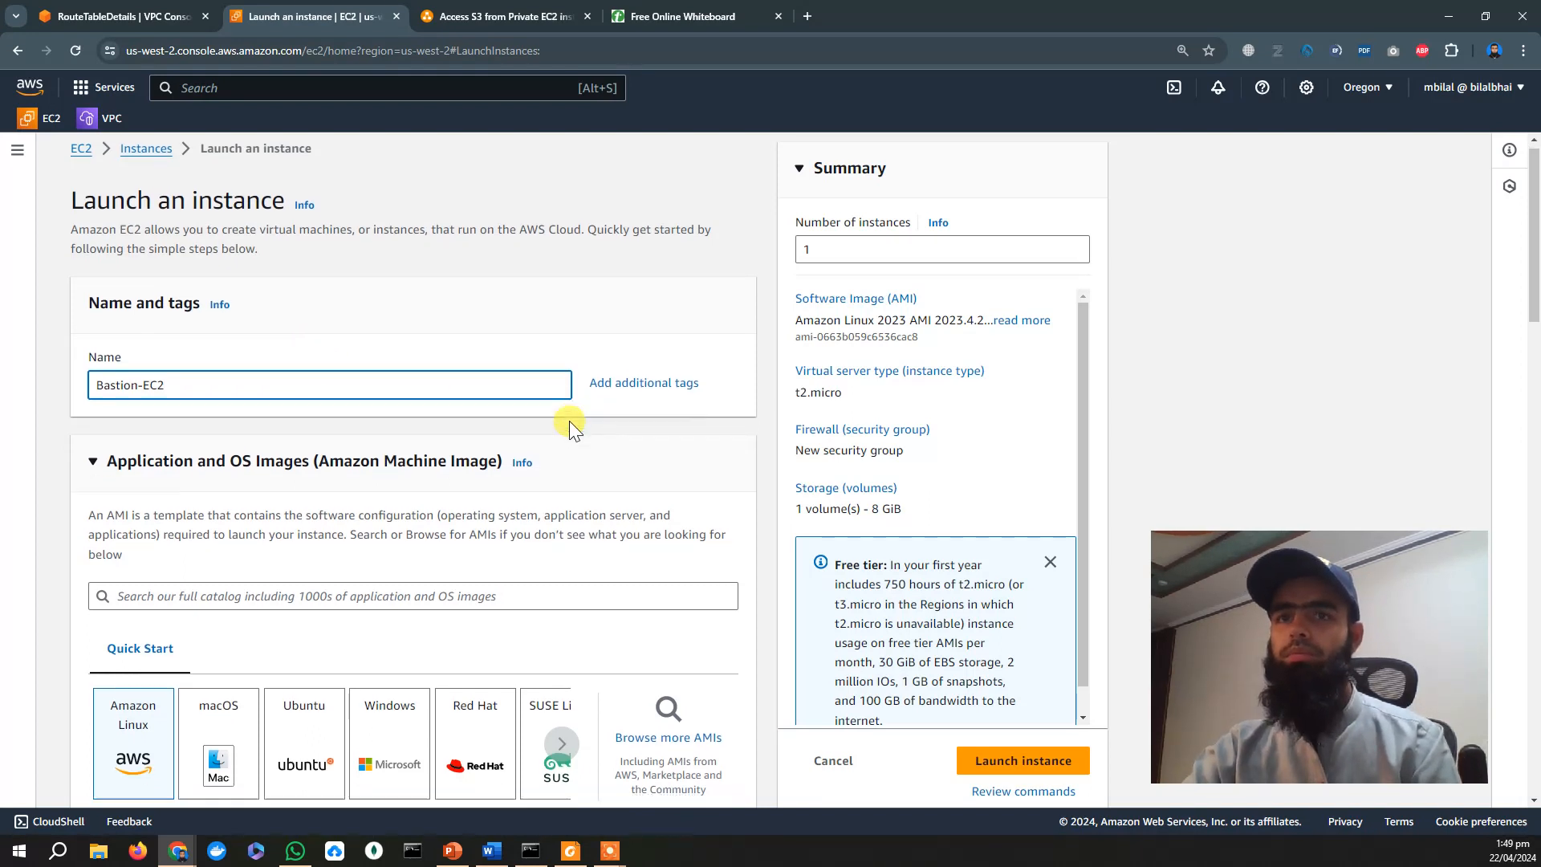
Keep the Amazon Linux 2023 AMI and t2.micro type, and create an RSA key pair named bastionkey in .pem format.
{"action": "scroll", "coordinate": [570, 421], "scroll_direction": "down", "scroll_amount": 3}
{"action": "scroll", "coordinate": [569, 421], "scroll_direction": "down", "scroll_amount": 2}
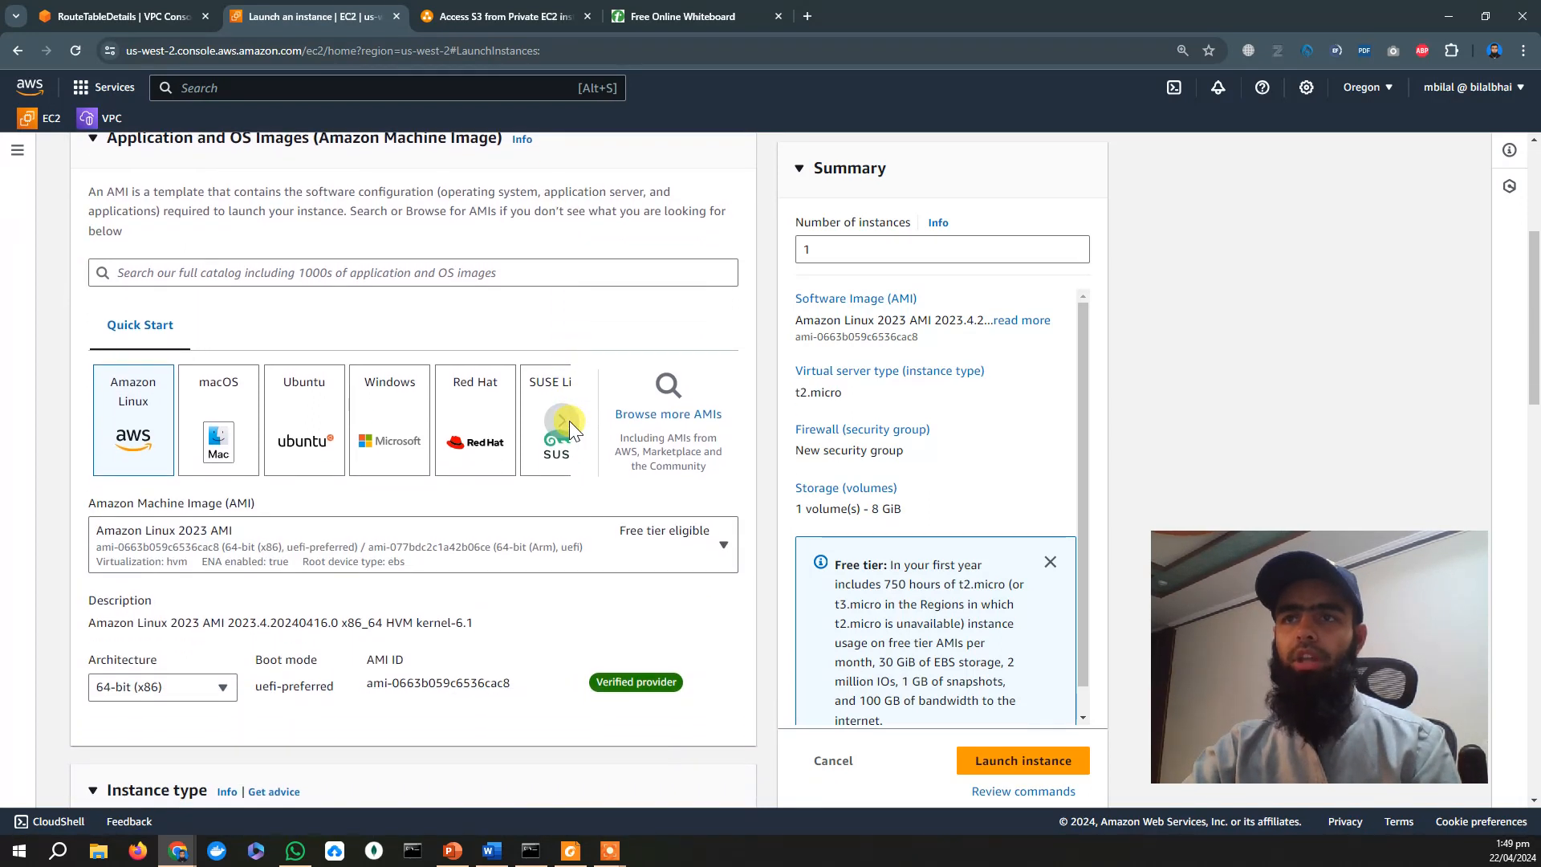
{"action": "scroll", "coordinate": [602, 440], "scroll_direction": "down", "scroll_amount": 5}
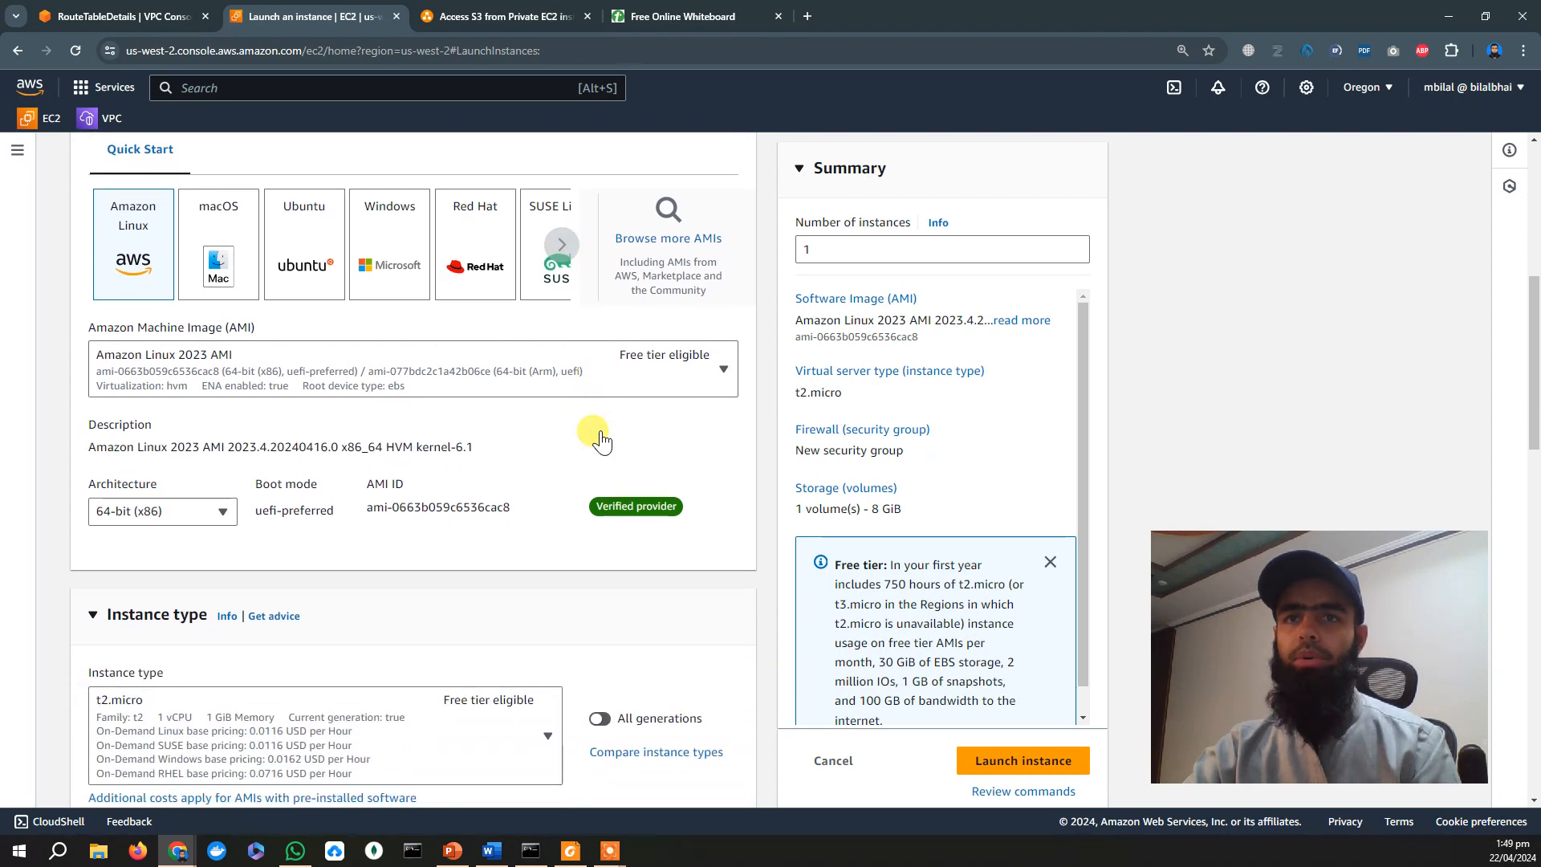
{"action": "scroll", "coordinate": [601, 440], "scroll_direction": "down", "scroll_amount": 4}
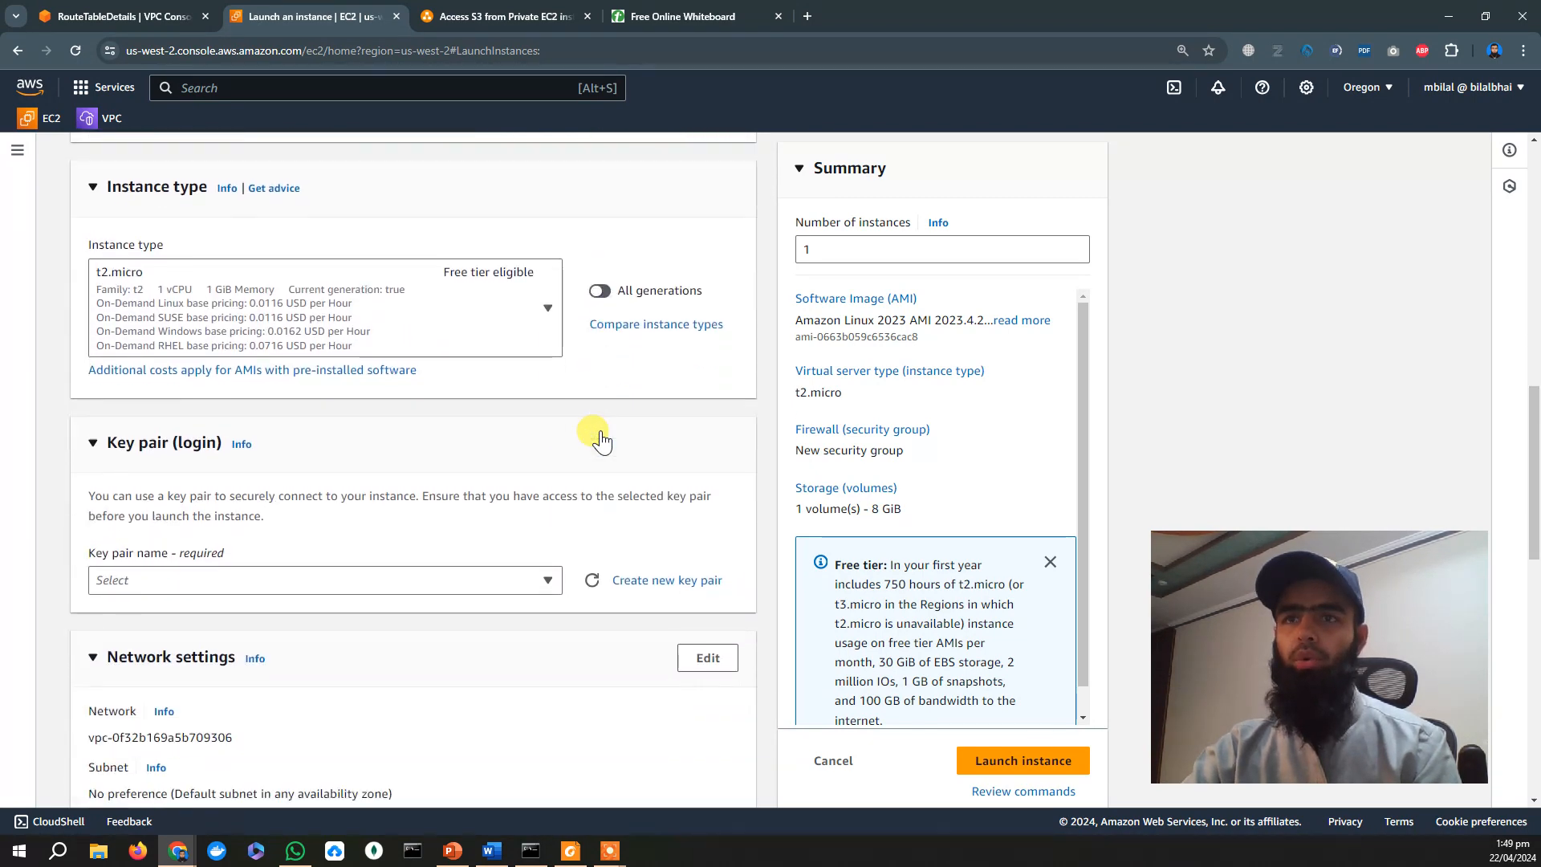
{"action": "scroll", "coordinate": [601, 430], "scroll_direction": "down", "scroll_amount": 1}
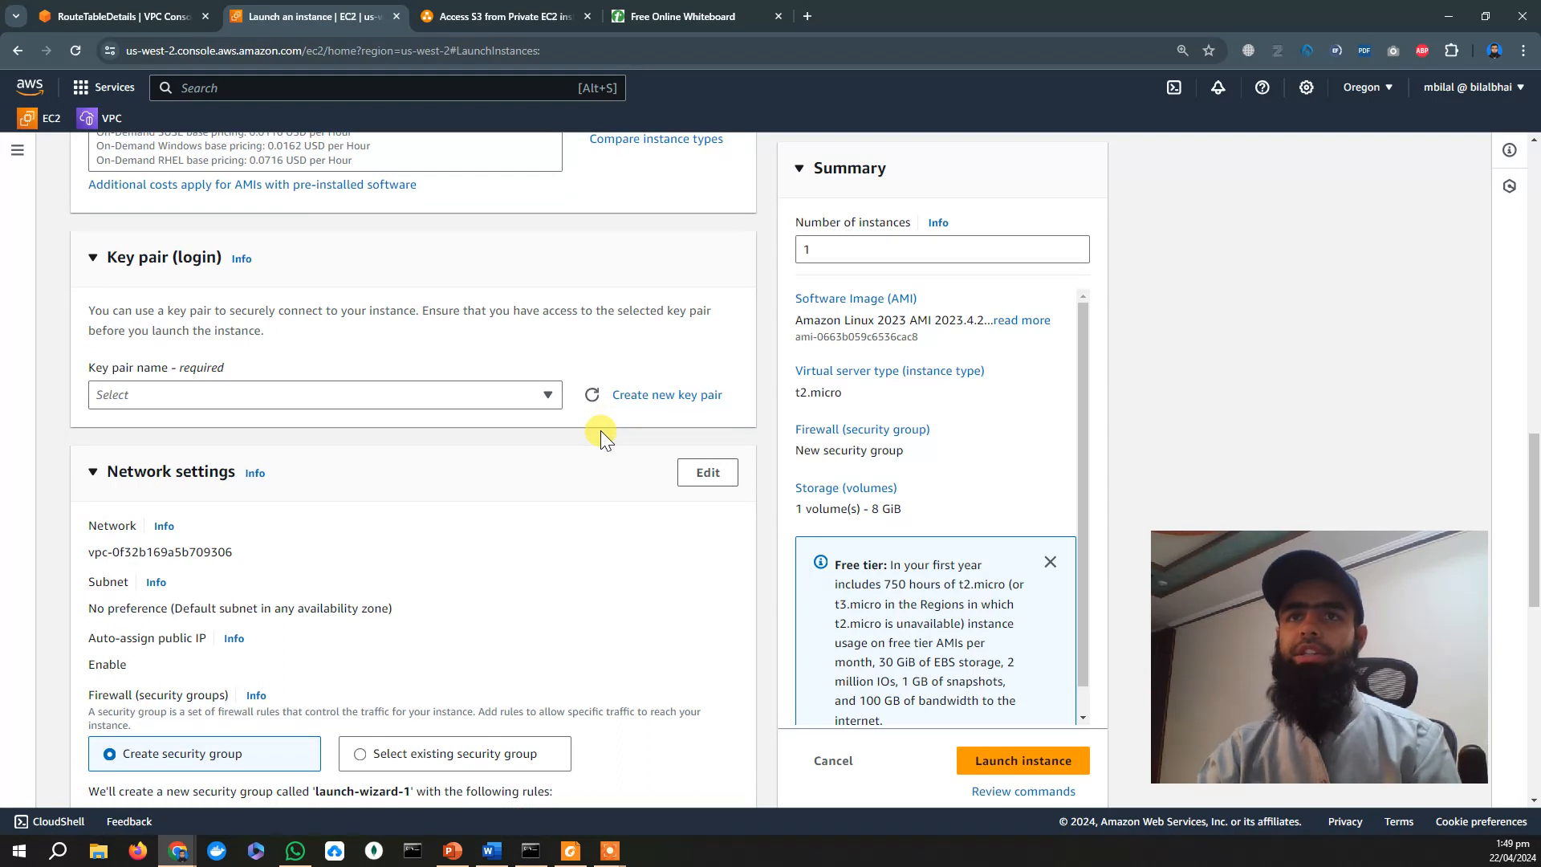
{"action": "left_click", "coordinate": [523, 400]}
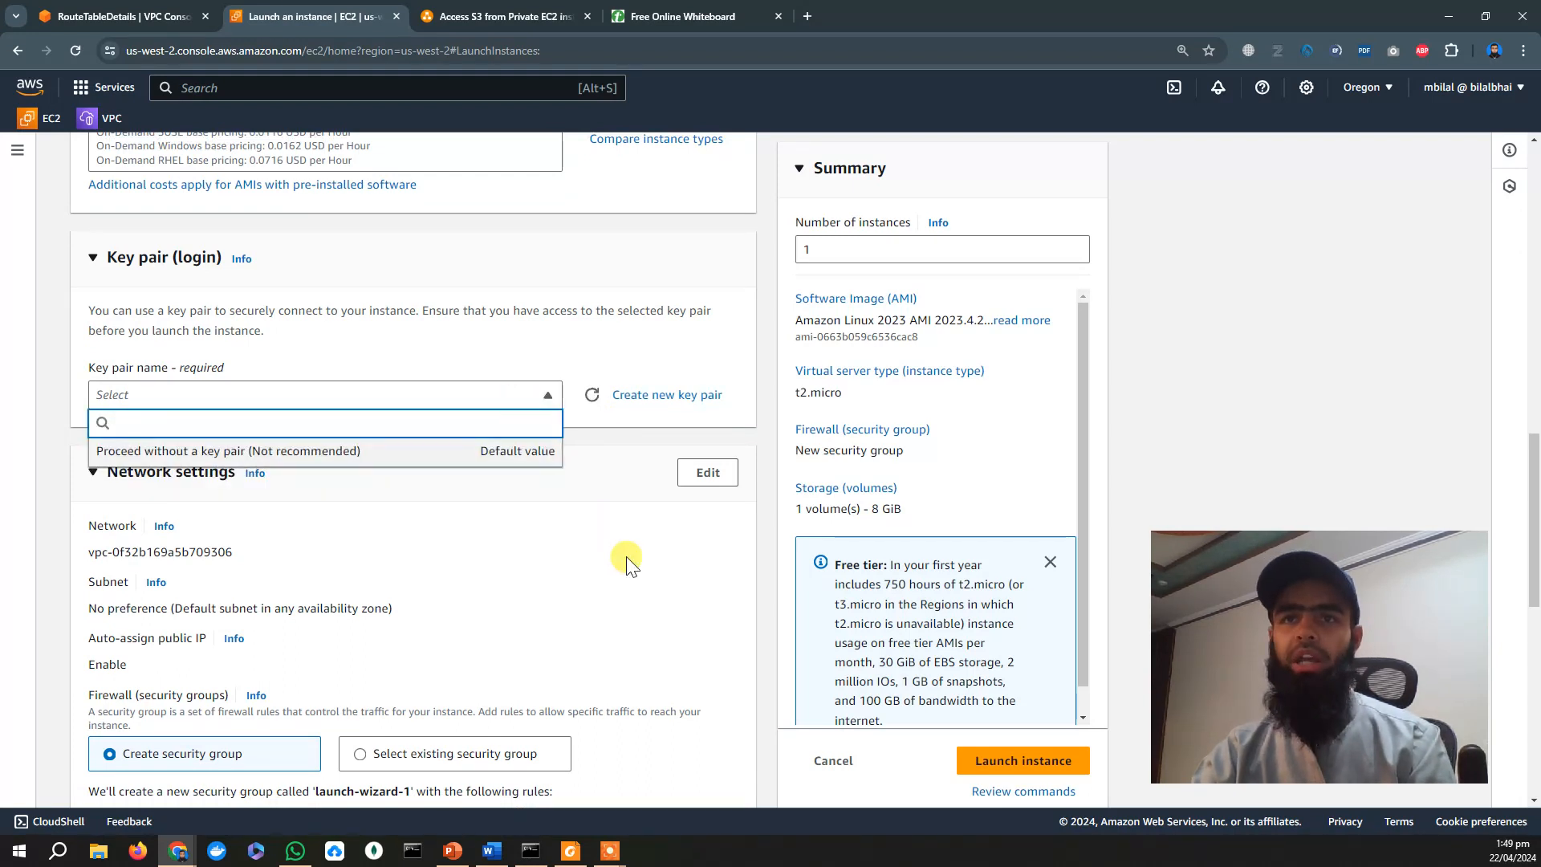
{"action": "left_click", "coordinate": [641, 407]}
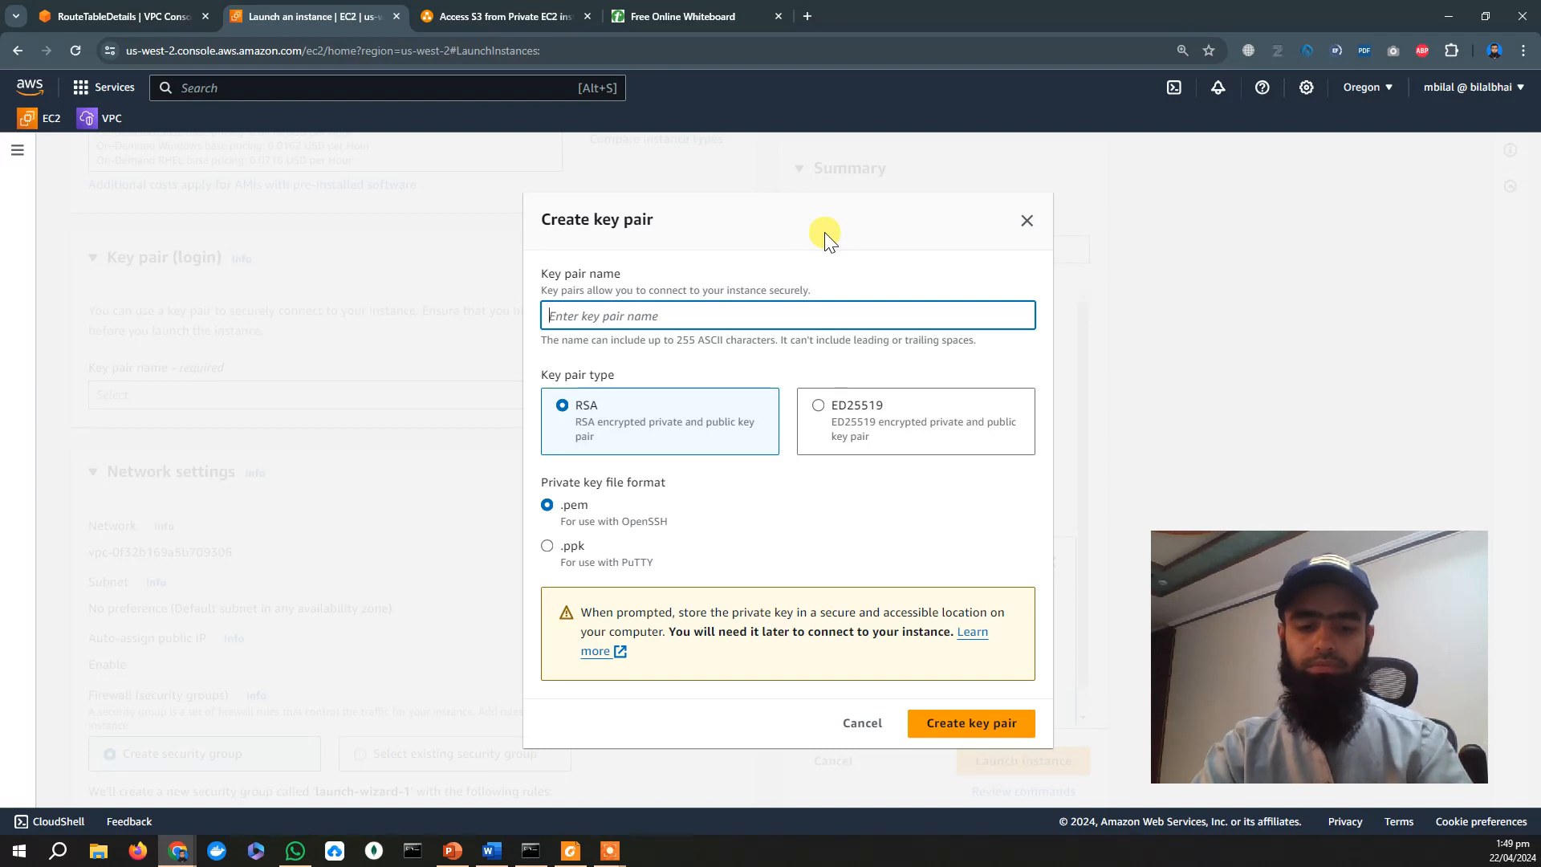
{"action": "type", "text": "bas"}
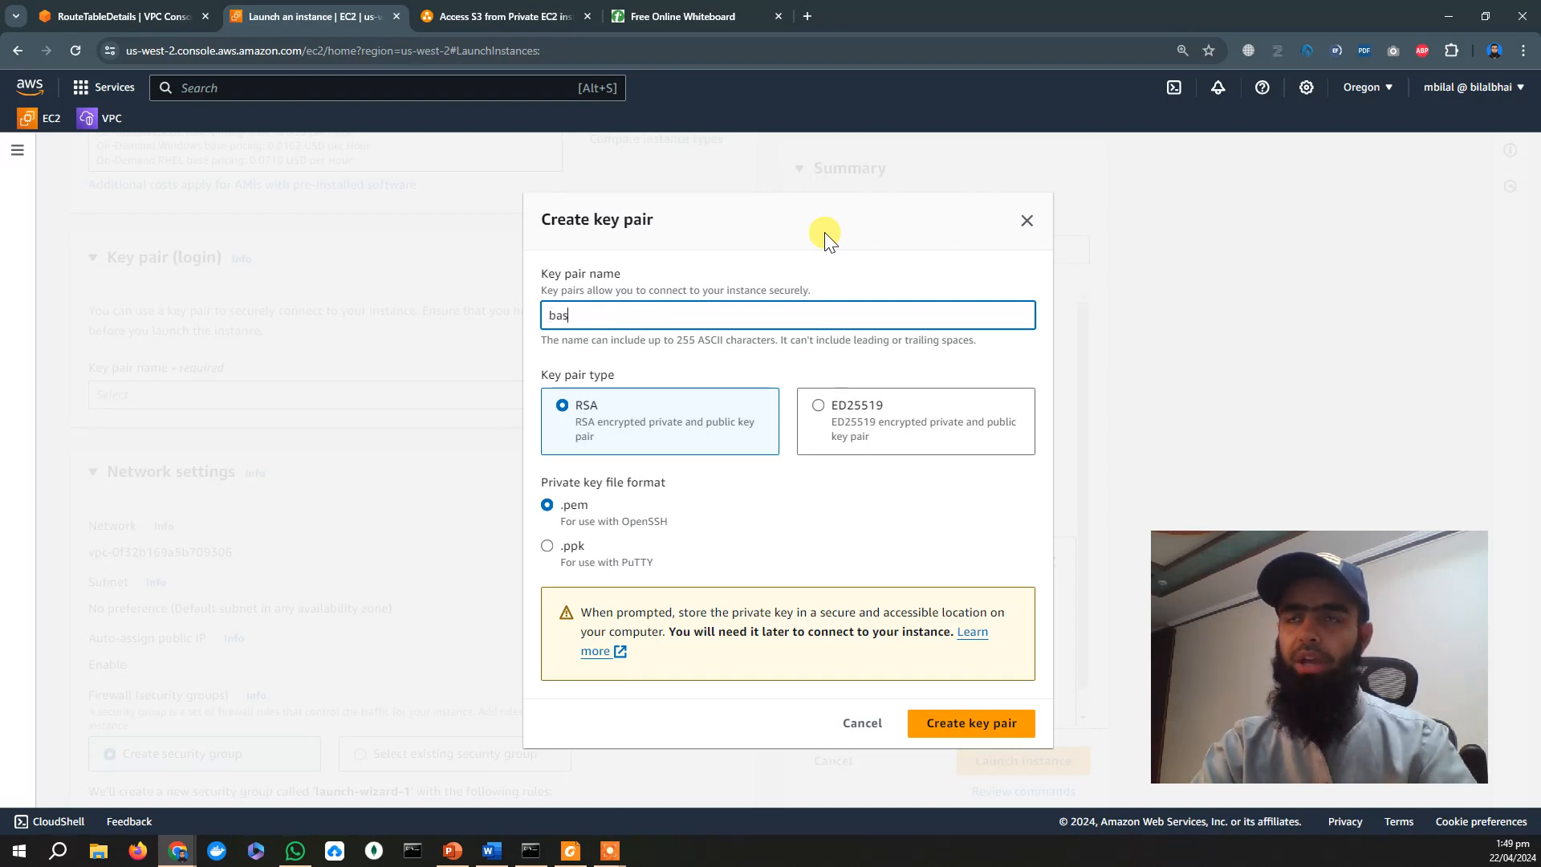
{"action": "type", "text": "tion"}
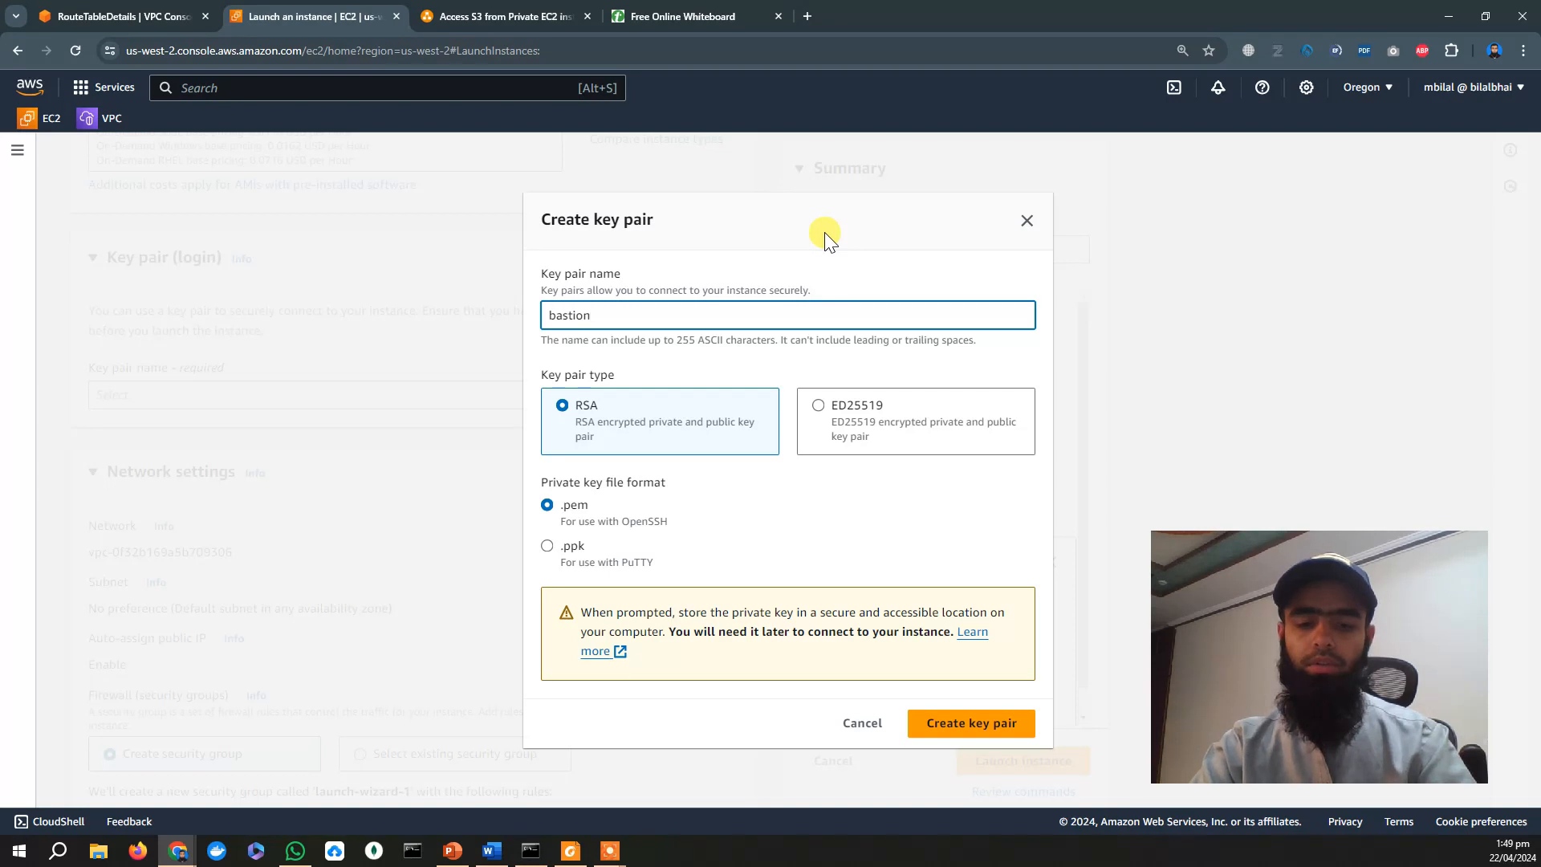
{"action": "type", "text": "key"}
{"action": "left_click", "coordinate": [950, 724]}
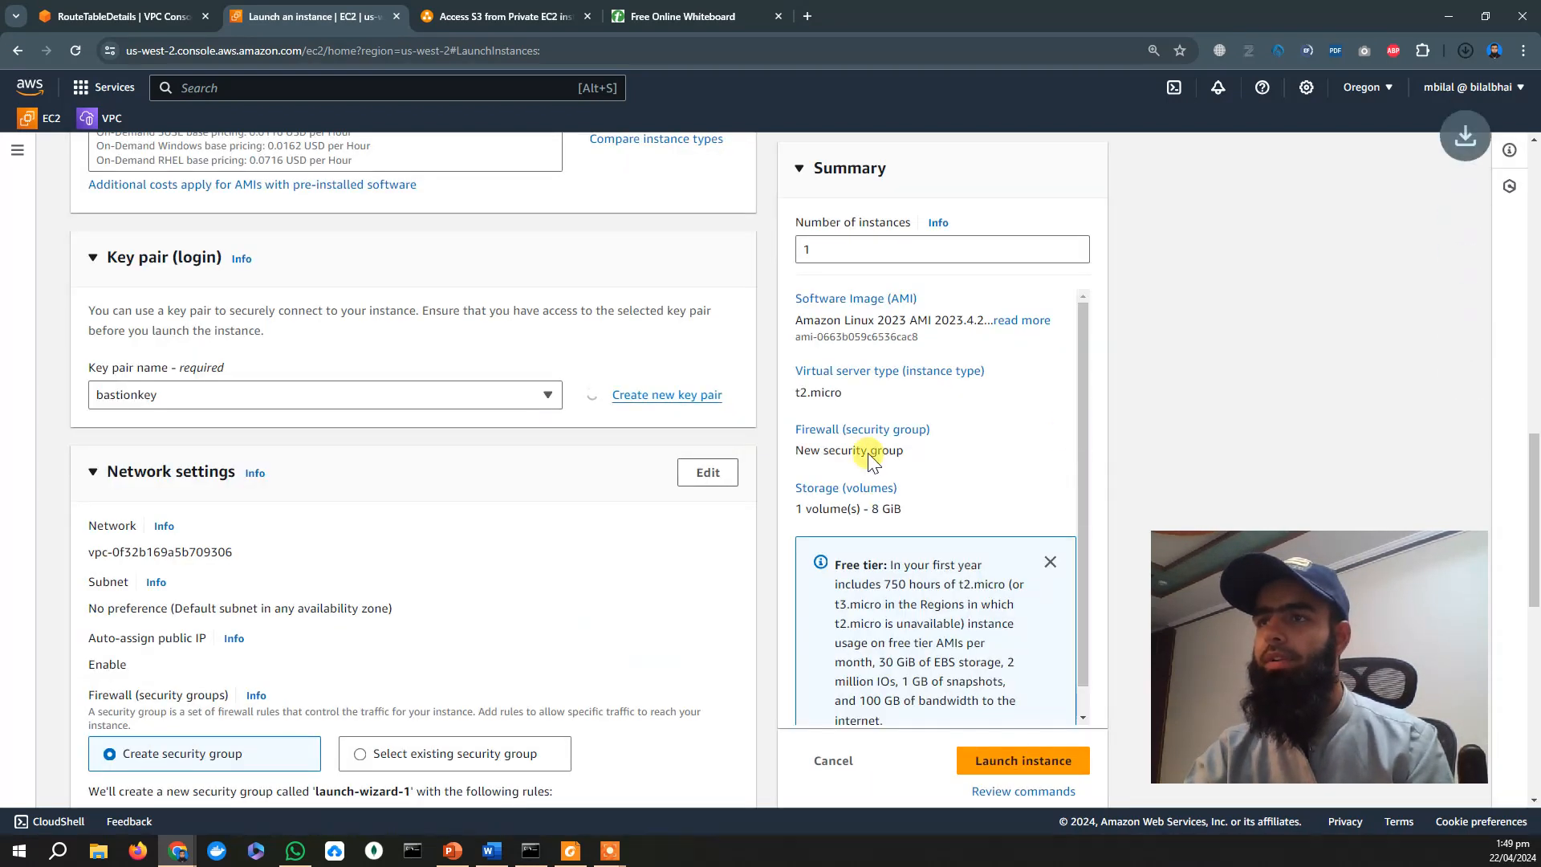
Edit the instance's network settings to use MyVPC with its Public Subnet and enable auto-assign public IP.
{"action": "scroll", "coordinate": [759, 435], "scroll_direction": "down", "scroll_amount": 1}
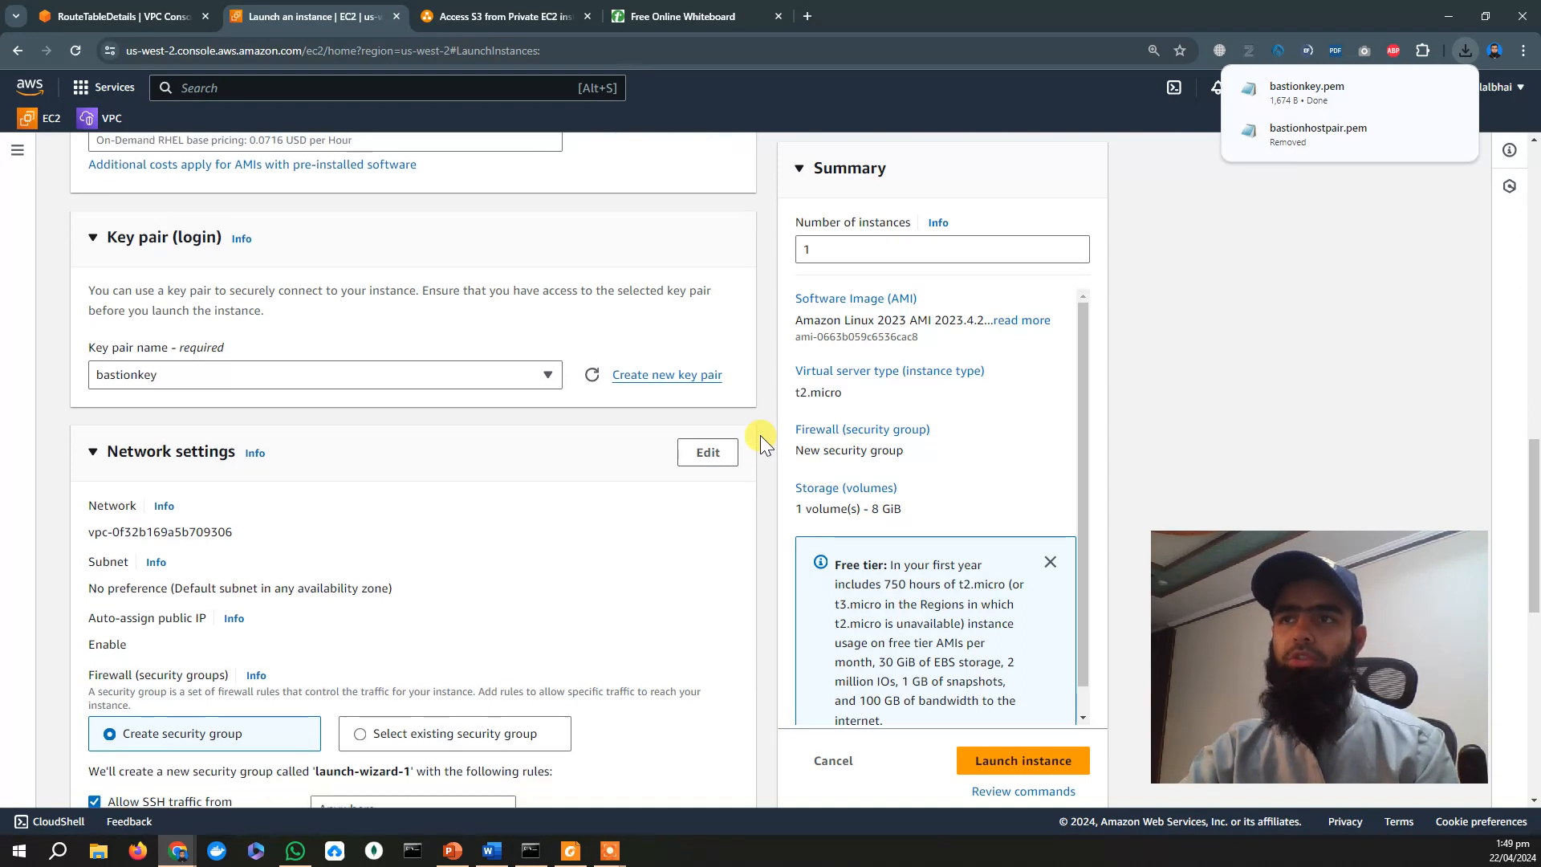
{"action": "scroll", "coordinate": [760, 435], "scroll_direction": "down", "scroll_amount": 1}
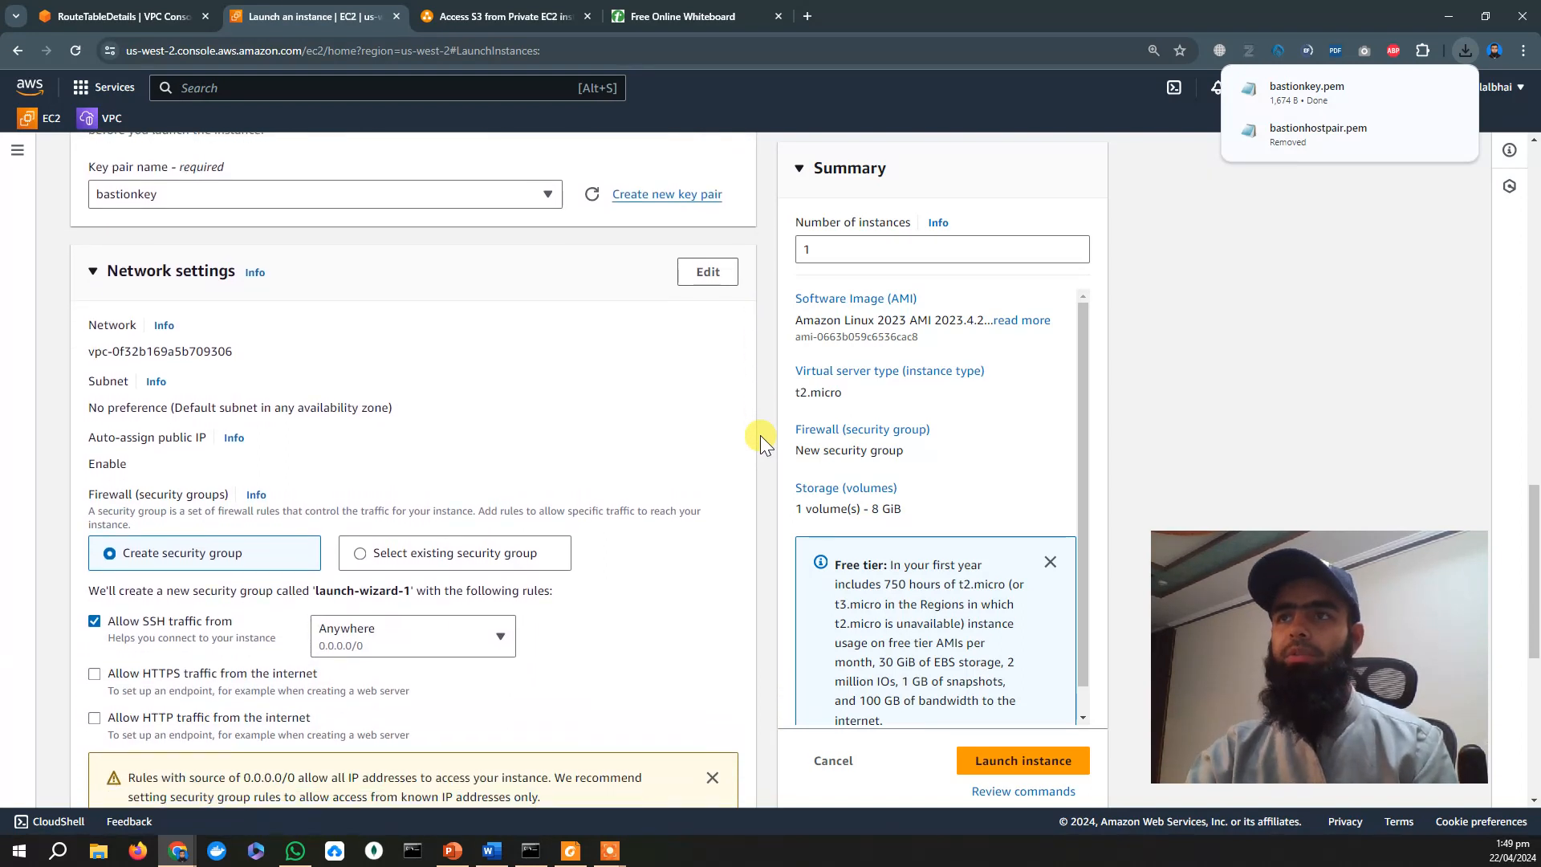
{"action": "left_click", "coordinate": [689, 280]}
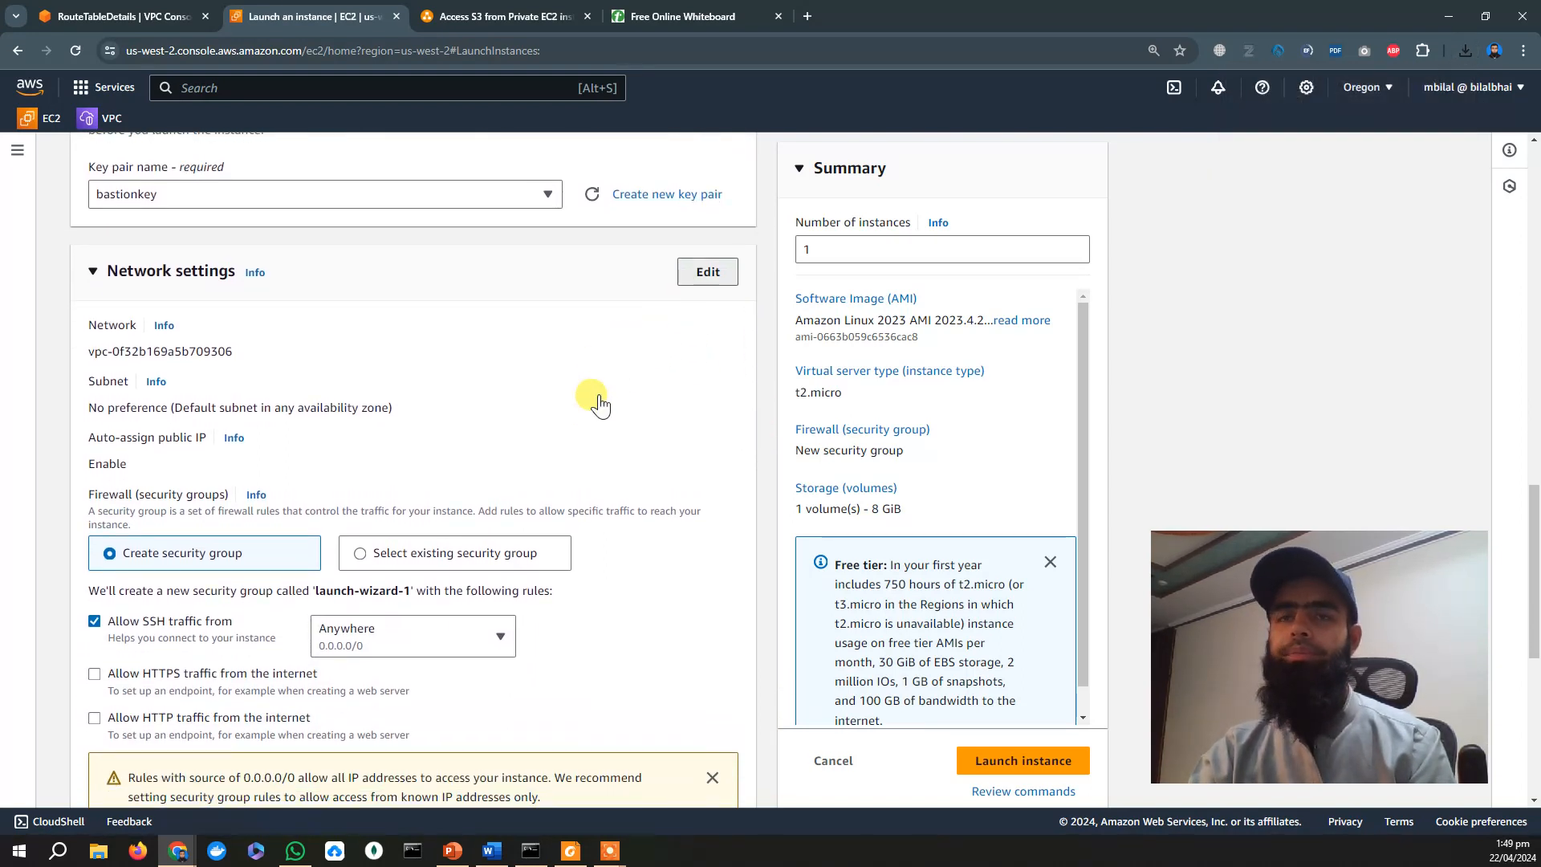
{"action": "left_click", "coordinate": [508, 370]}
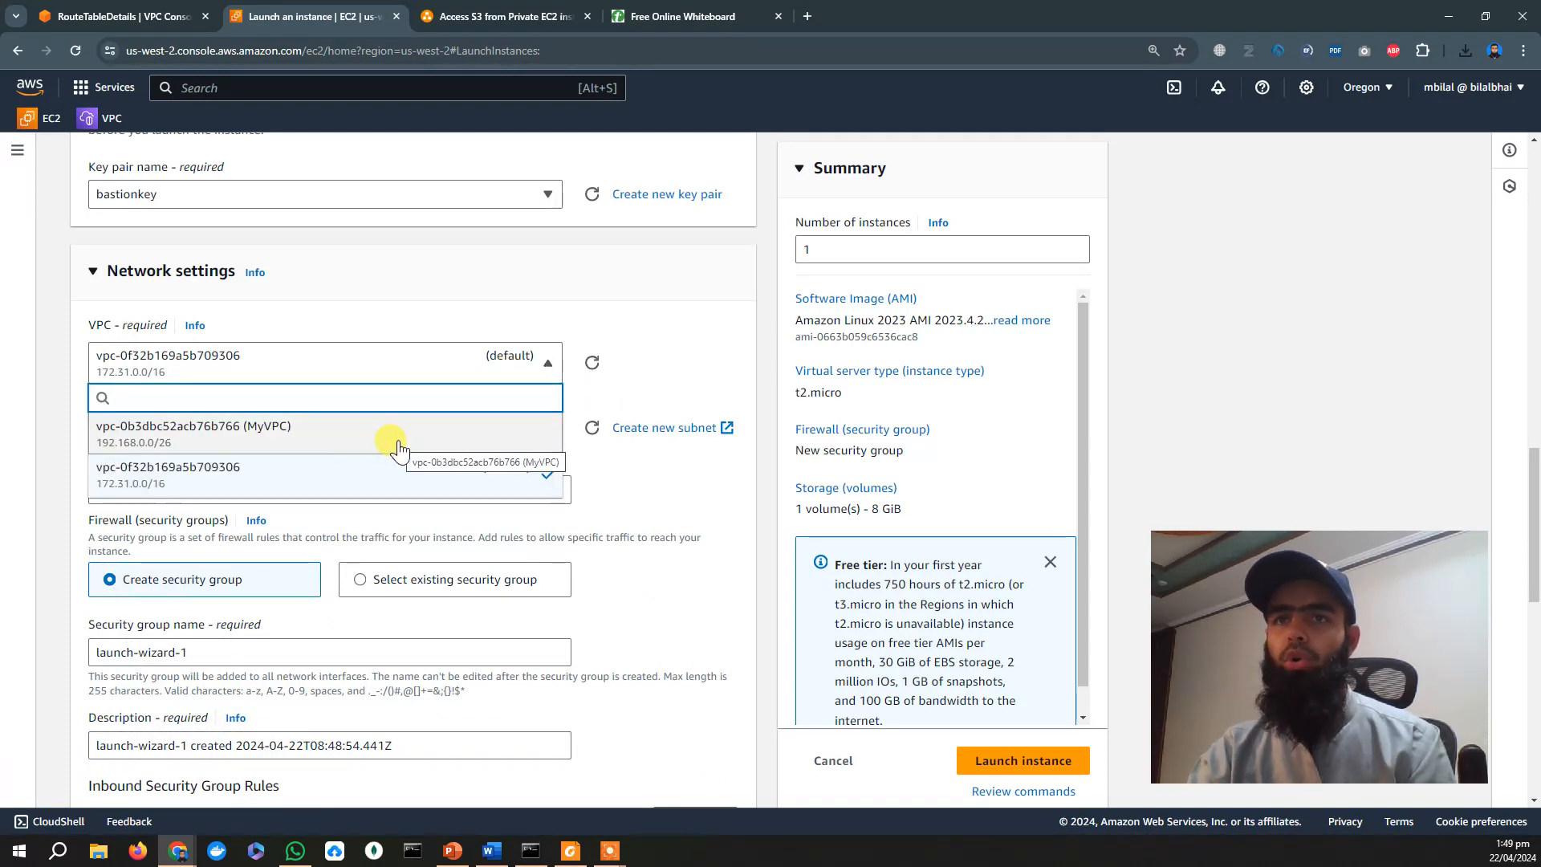
{"action": "key", "text": "Return"}
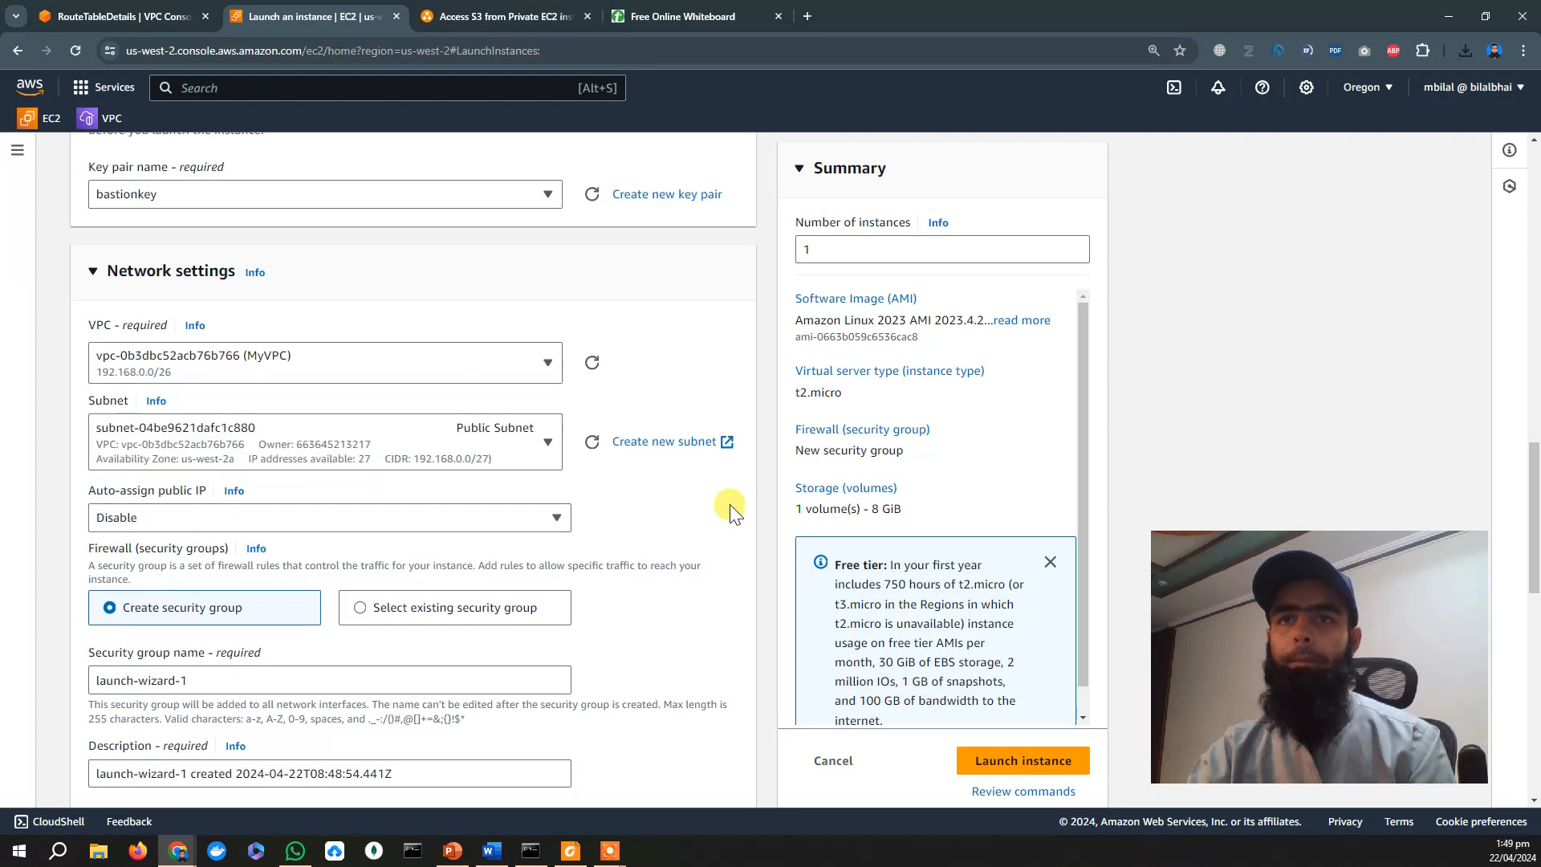
{"action": "left_click", "coordinate": [552, 526]}
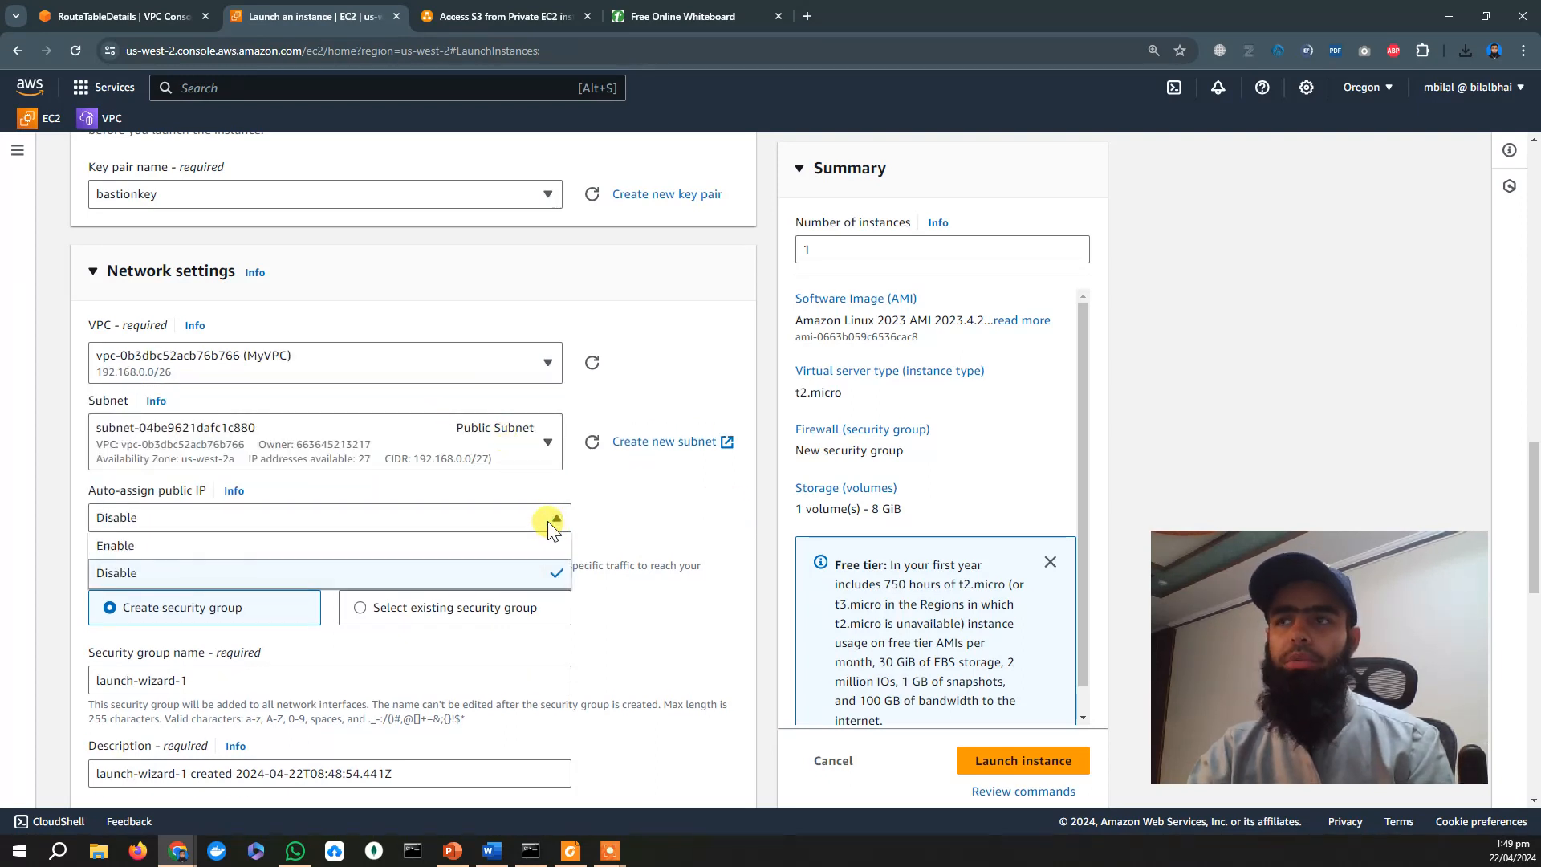
{"action": "left_click", "coordinate": [497, 550]}
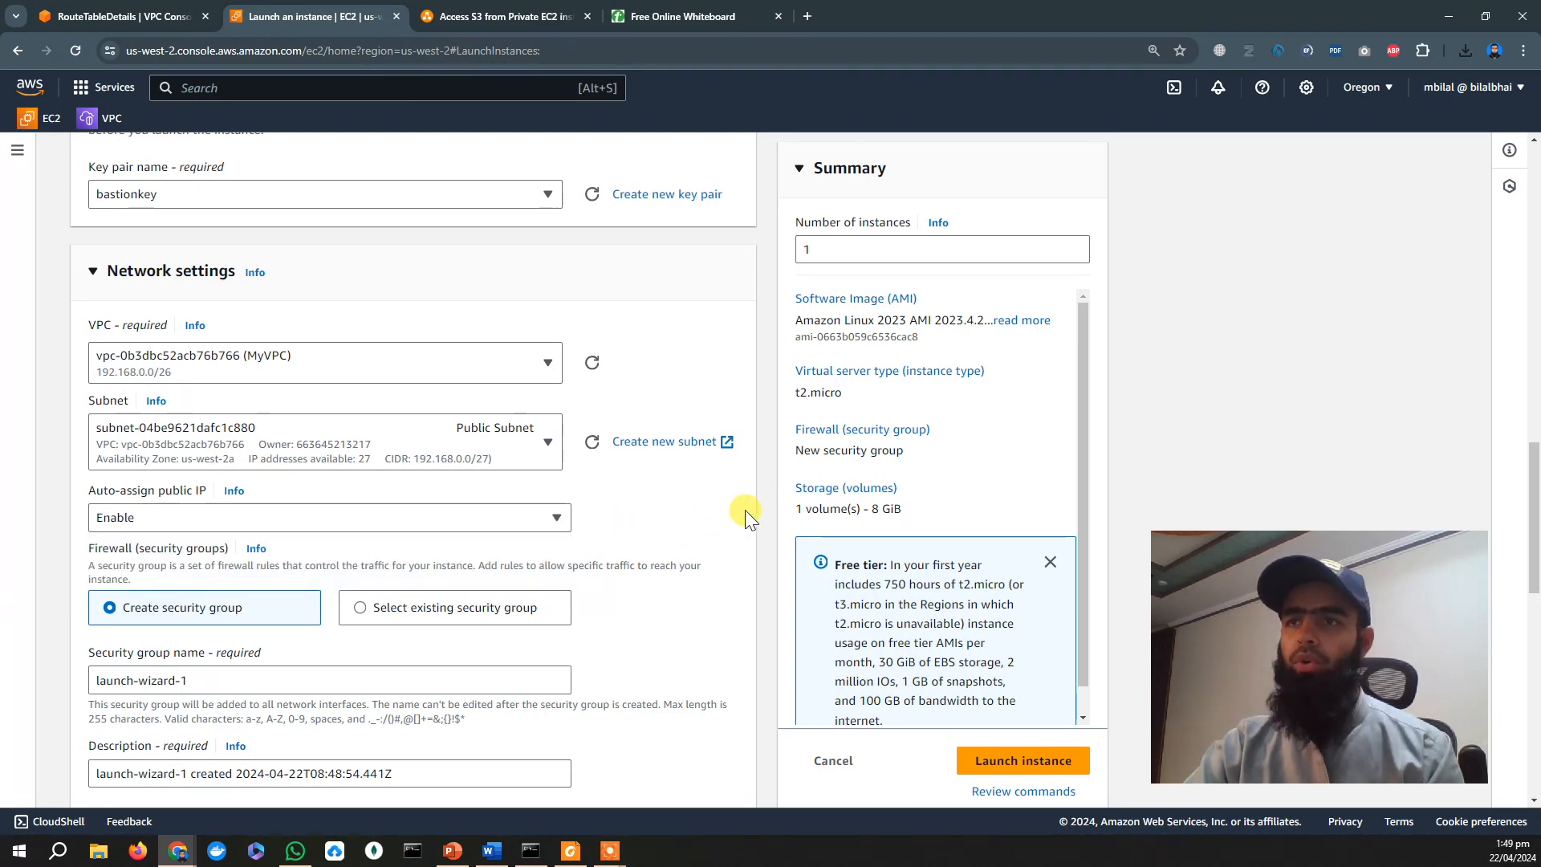
Assign the existing security group Bastion-SG to the instance instead of creating a new one.
{"action": "scroll", "coordinate": [744, 509], "scroll_direction": "down", "scroll_amount": 1}
{"action": "scroll", "coordinate": [745, 509], "scroll_direction": "down", "scroll_amount": 2}
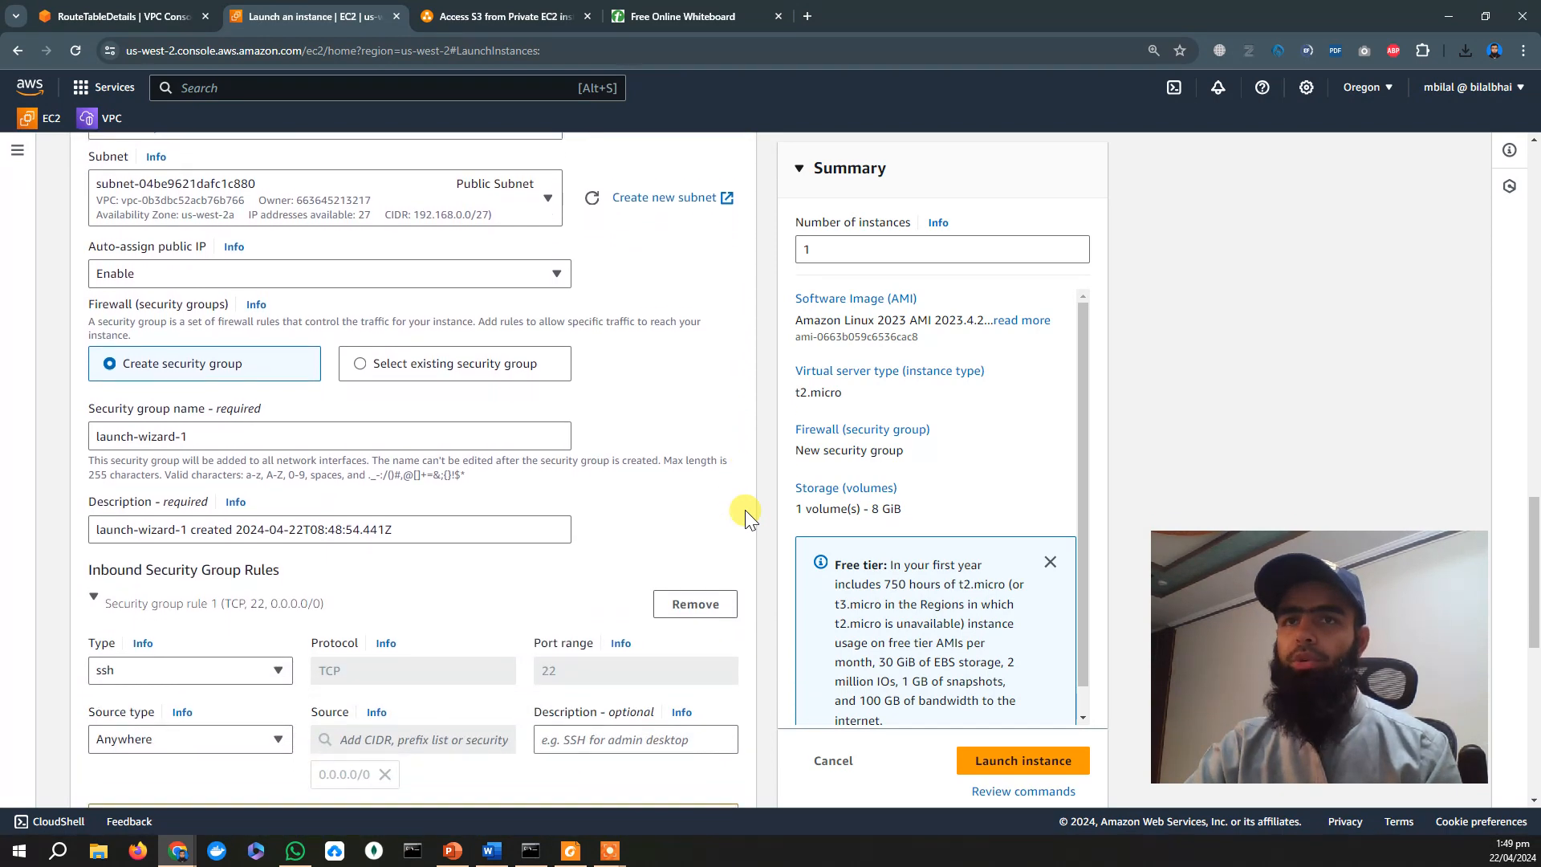
{"action": "left_click", "coordinate": [366, 360]}
{"action": "left_click", "coordinate": [313, 425]}
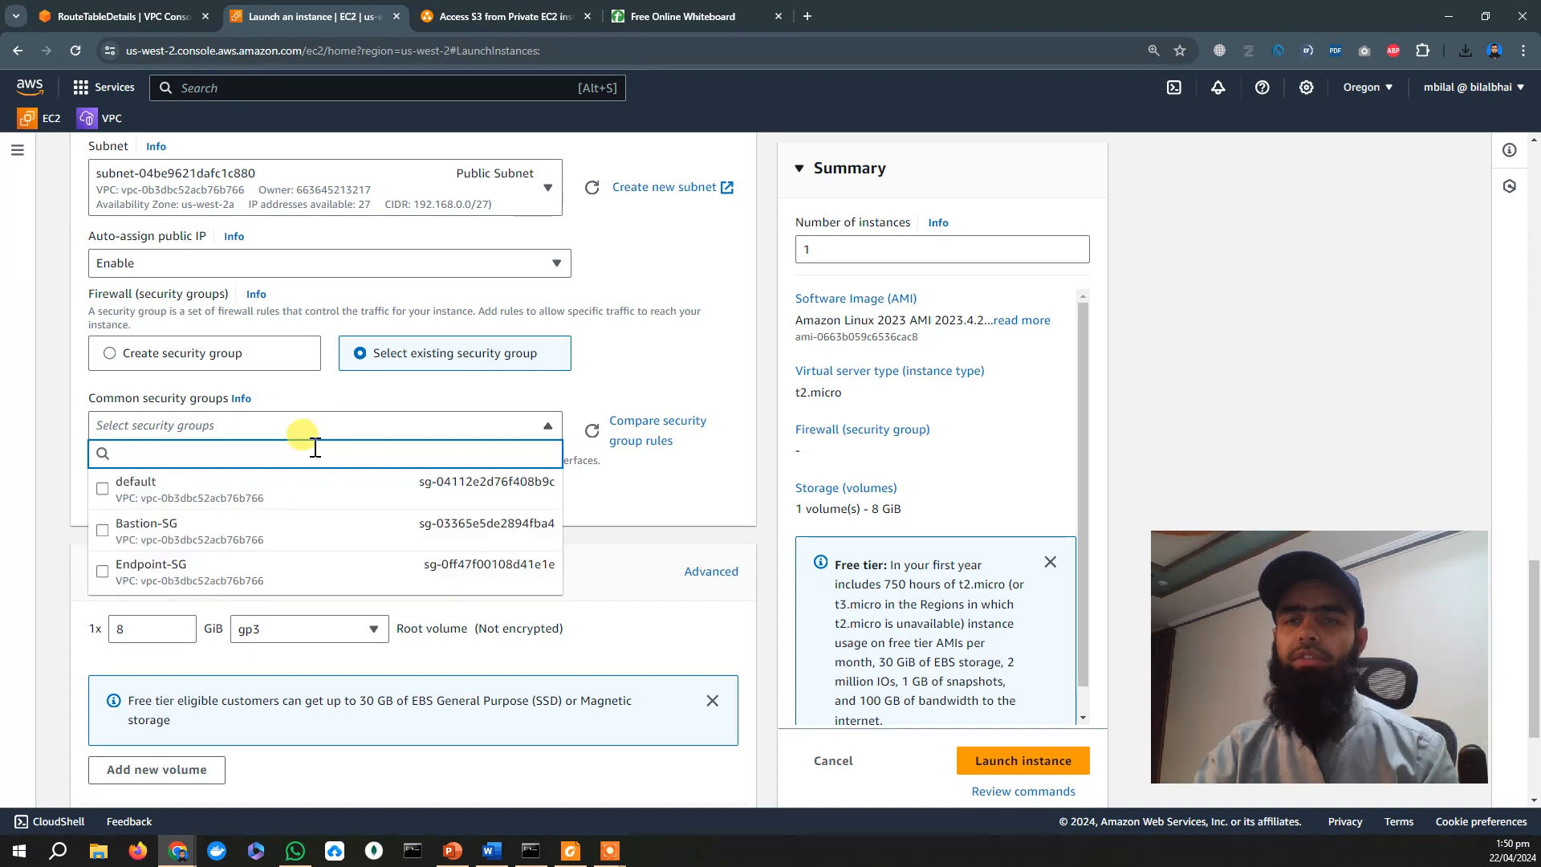
{"action": "left_click", "coordinate": [312, 538]}
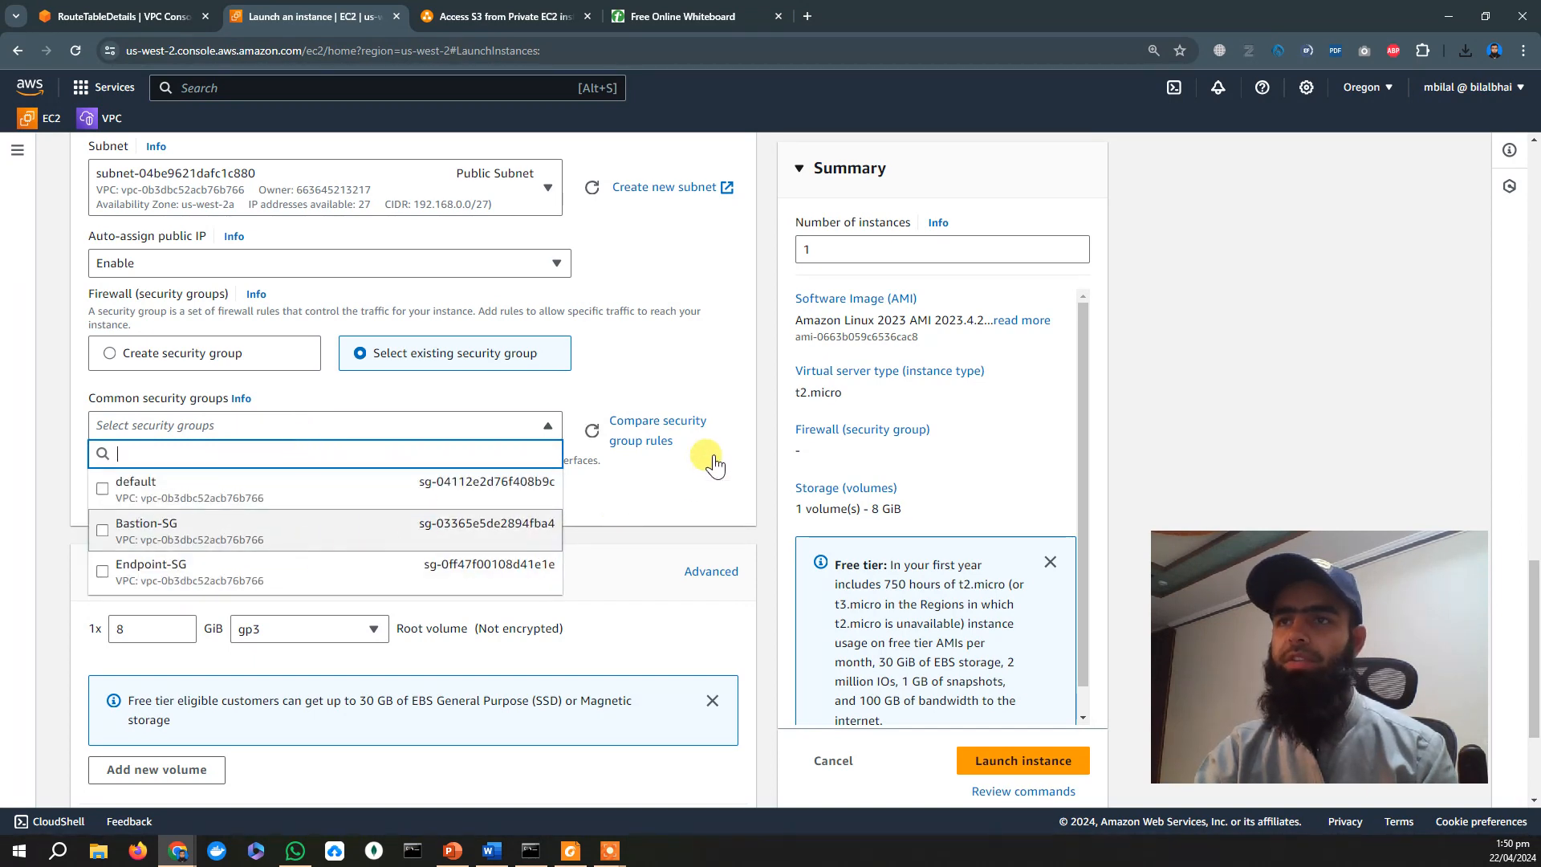
{"action": "left_click", "coordinate": [754, 439]}
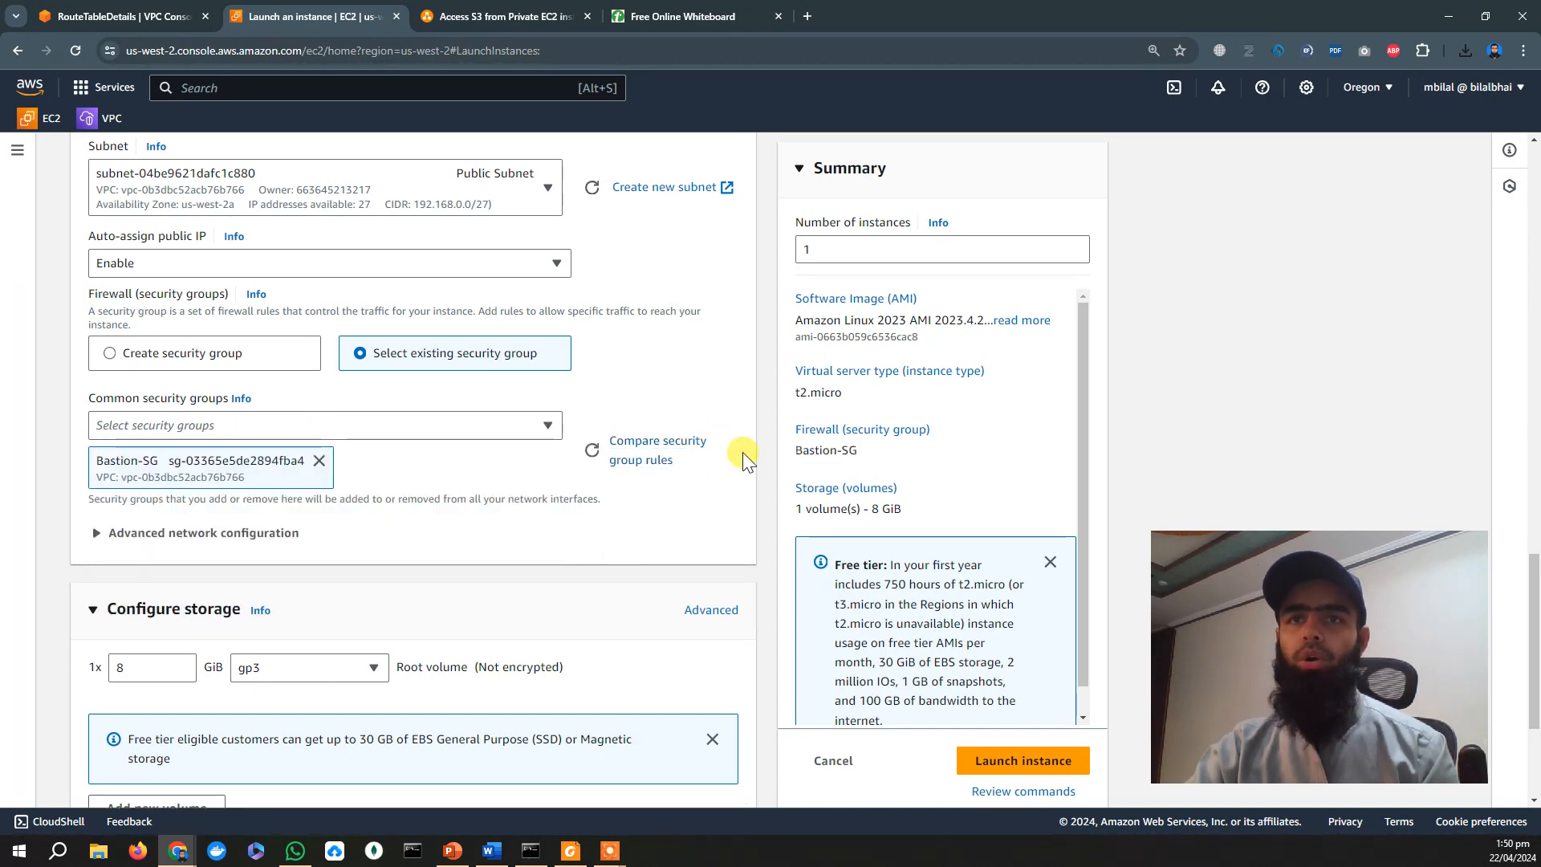
Launch the Bastion-EC2 instance with the default 8 GiB gp3 storage and open the instances list.
{"action": "scroll", "coordinate": [744, 451], "scroll_direction": "down", "scroll_amount": 3}
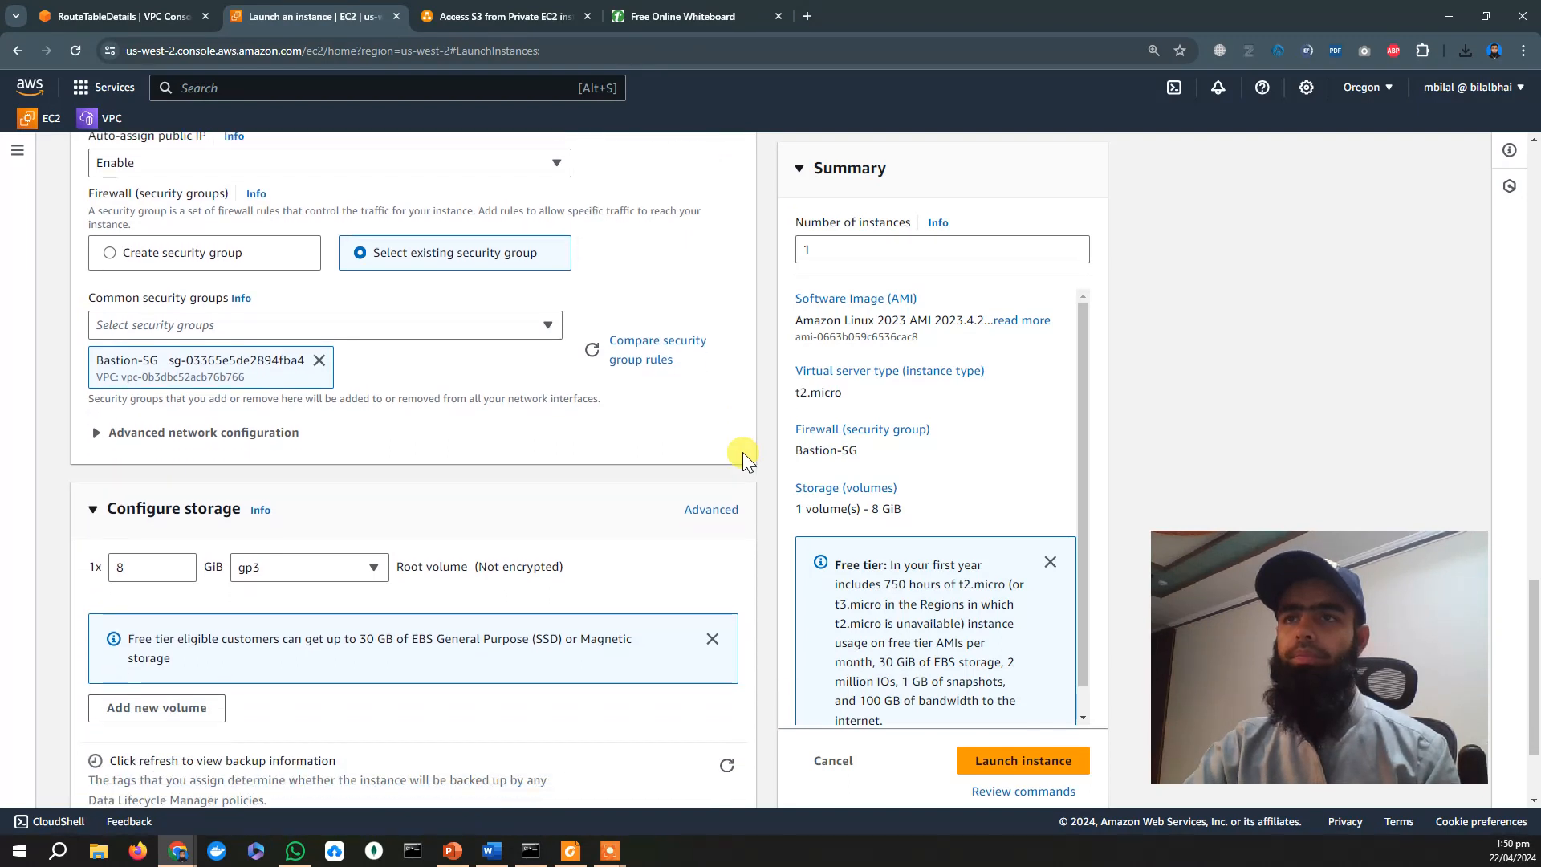
{"action": "scroll", "coordinate": [743, 451], "scroll_direction": "down", "scroll_amount": 2}
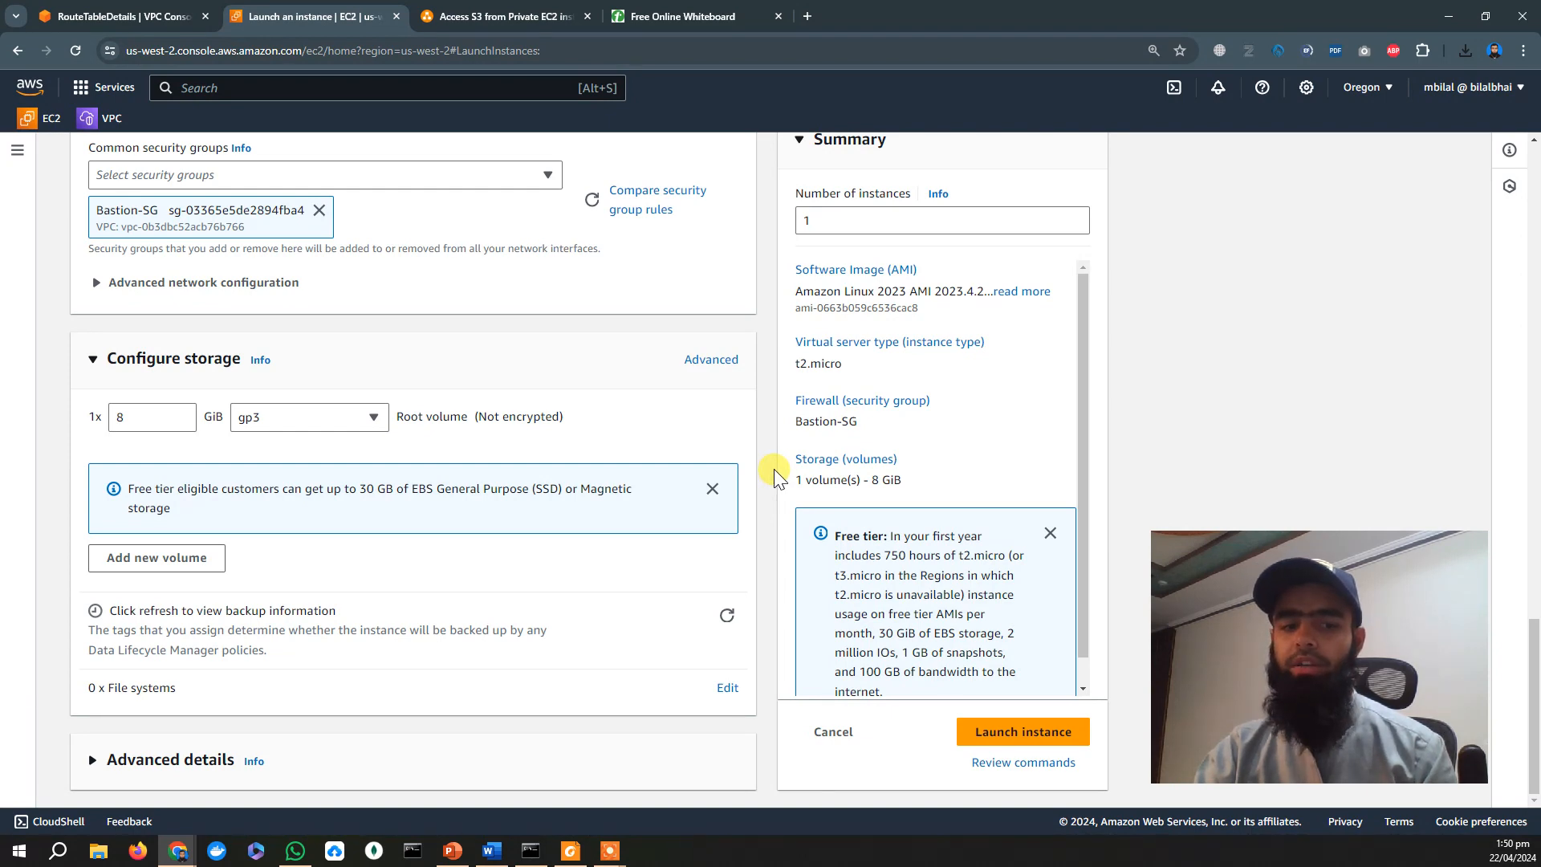
{"action": "left_click", "coordinate": [998, 750]}
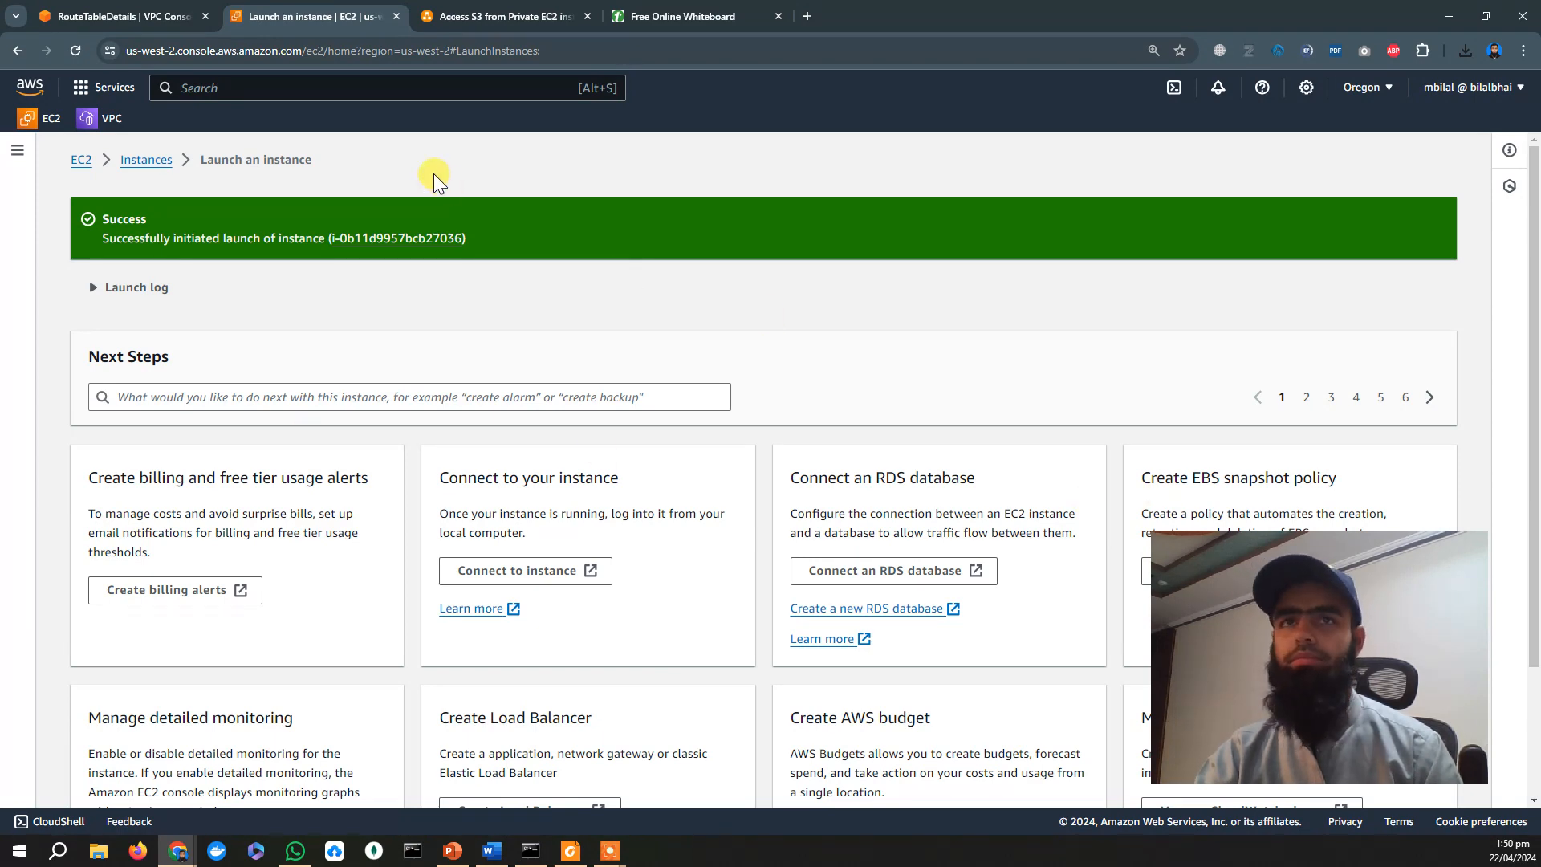
{"action": "left_click", "coordinate": [147, 159]}
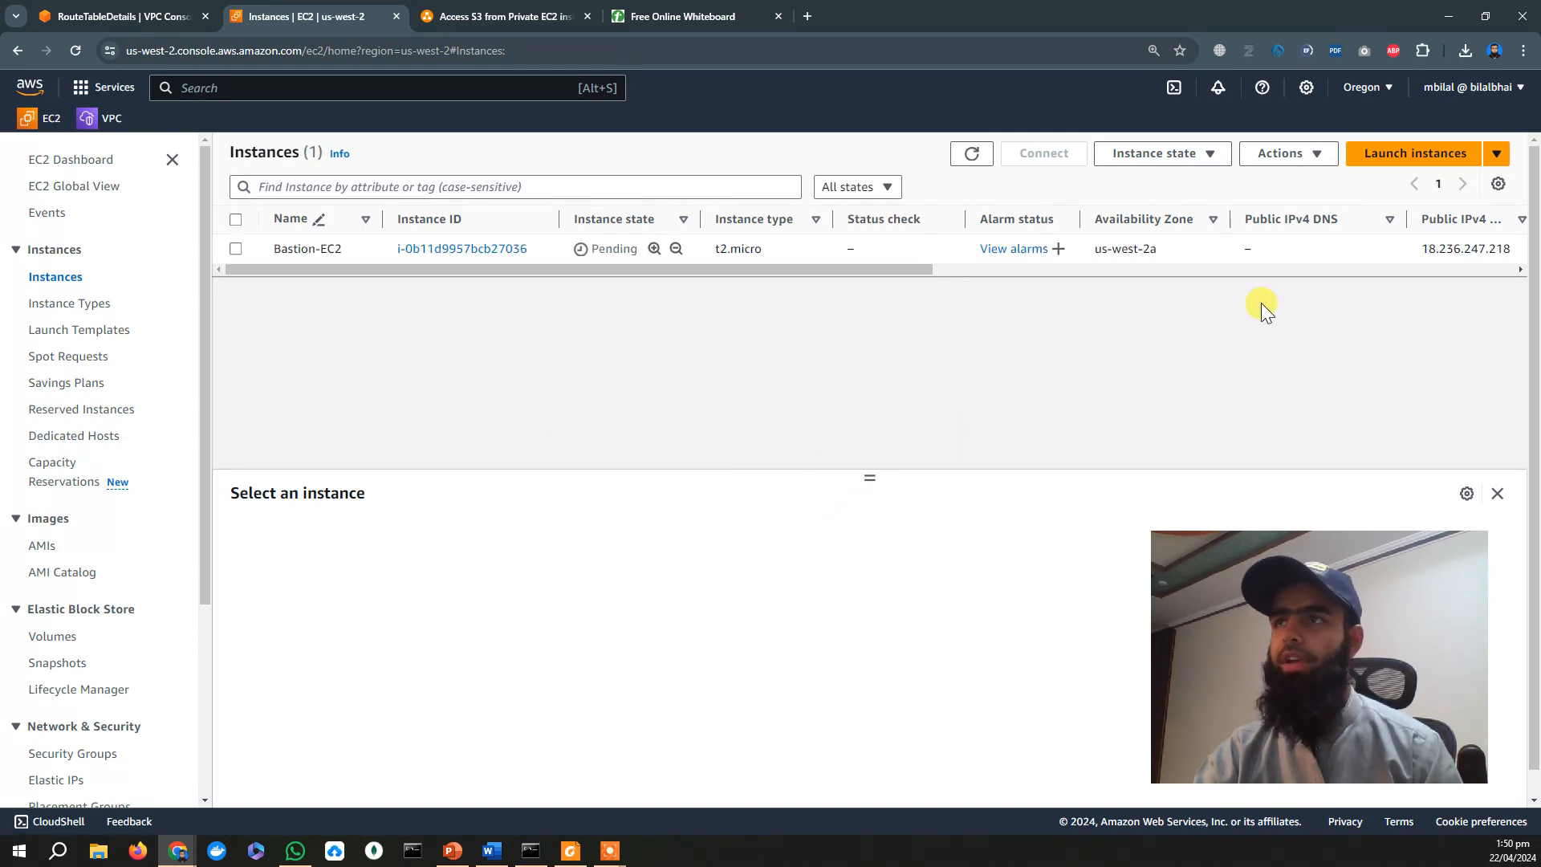
Start launching a second EC2 instance and name it Endpoint-EC2.
{"action": "left_click", "coordinate": [1390, 161]}
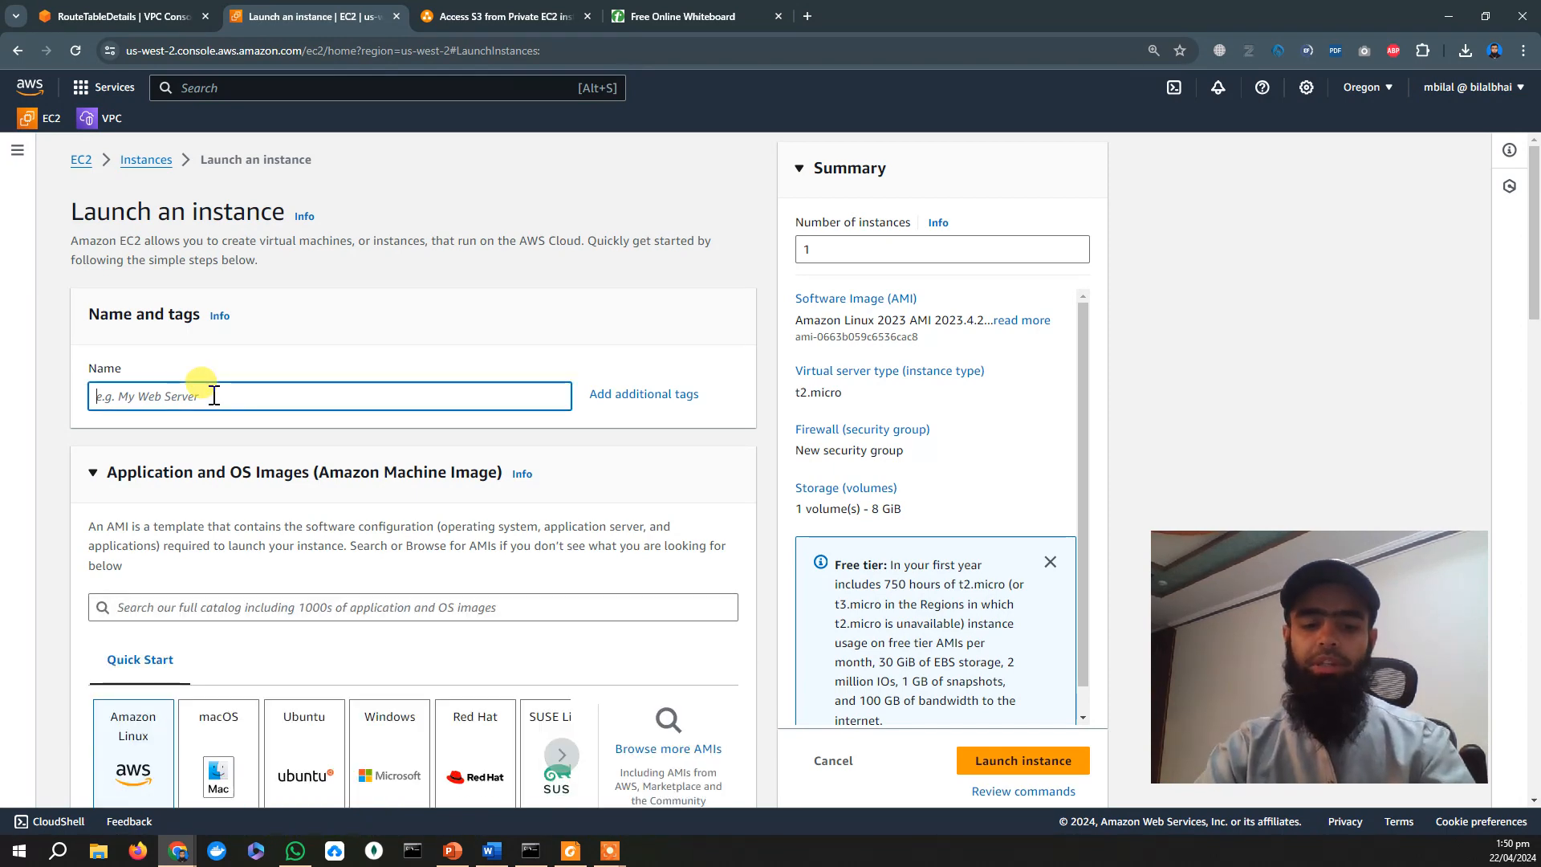
{"action": "type", "text": "Endpoint"}
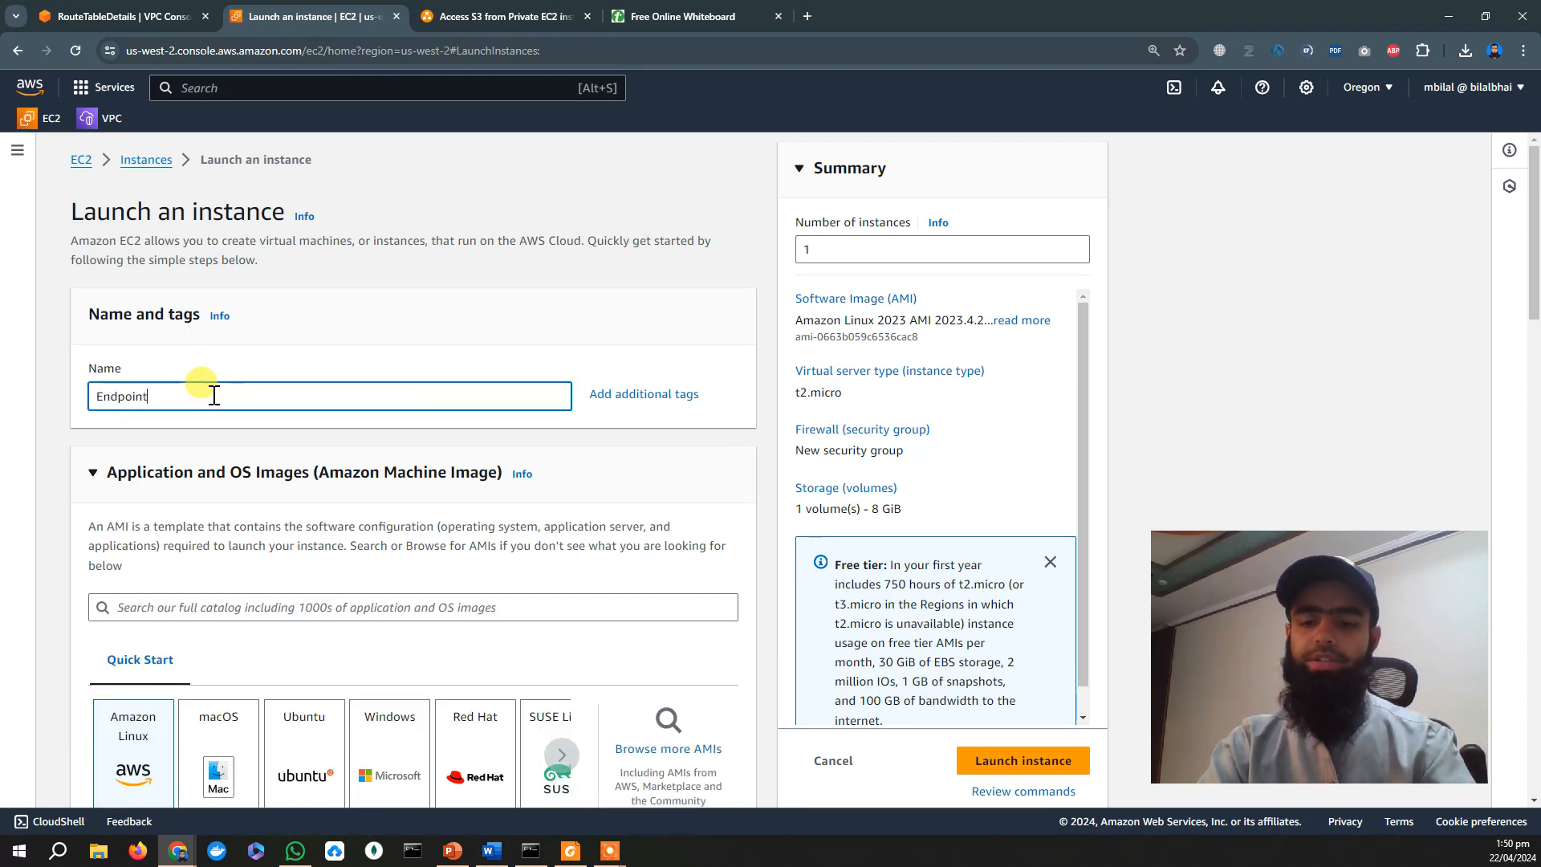
{"action": "type", "text": "-EC2"}
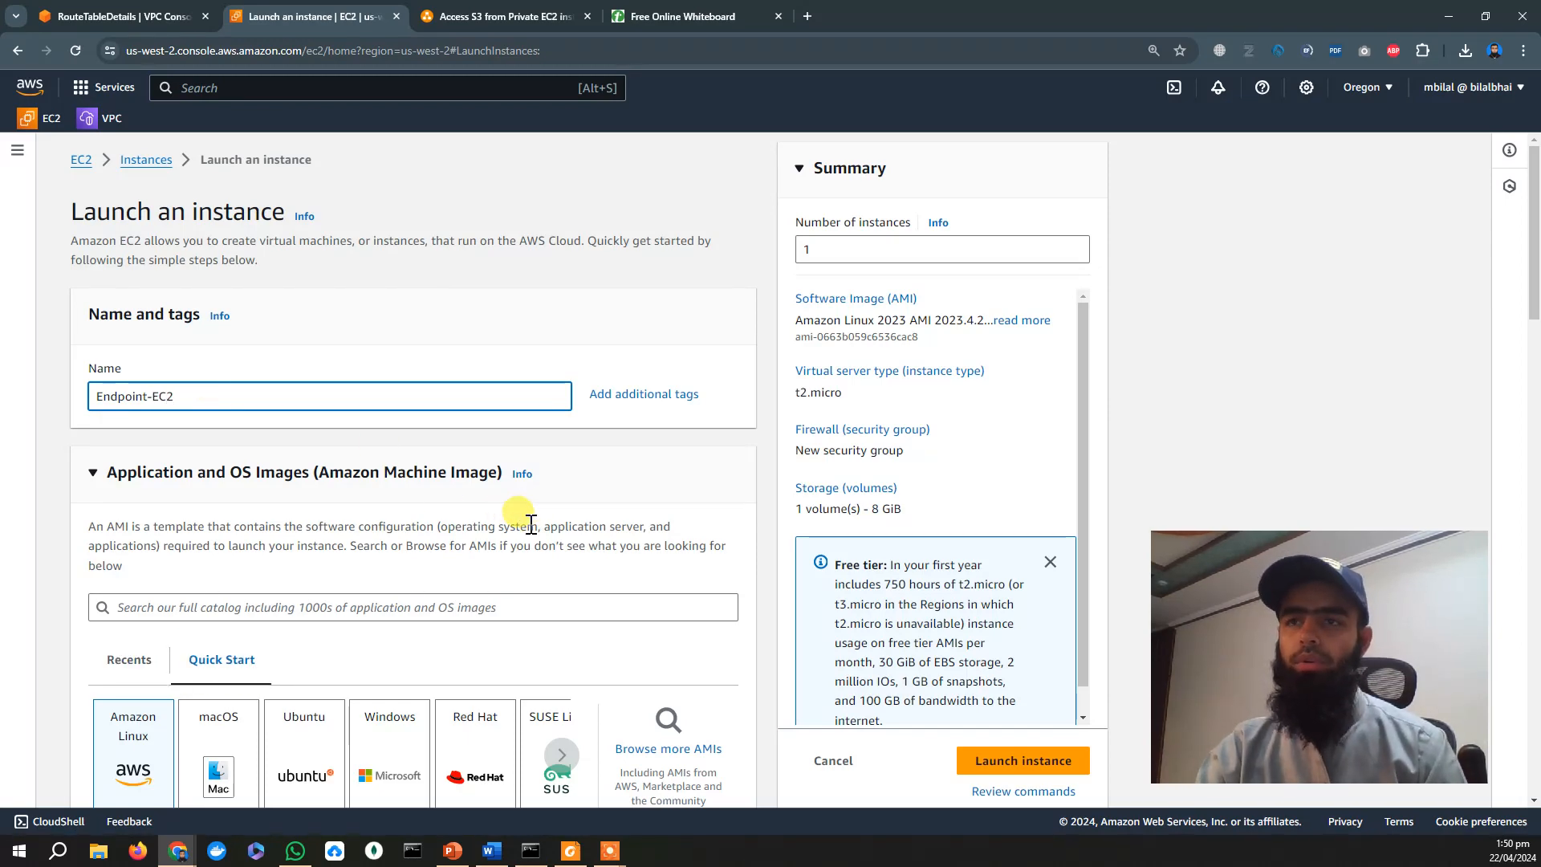
Keep the default Amazon Linux 2023 AMI and t2.micro type, and select the existing bastionkey key pair for the instance.
{"action": "scroll", "coordinate": [531, 523], "scroll_direction": "down", "scroll_amount": 5}
{"action": "scroll", "coordinate": [530, 526], "scroll_direction": "down", "scroll_amount": 2}
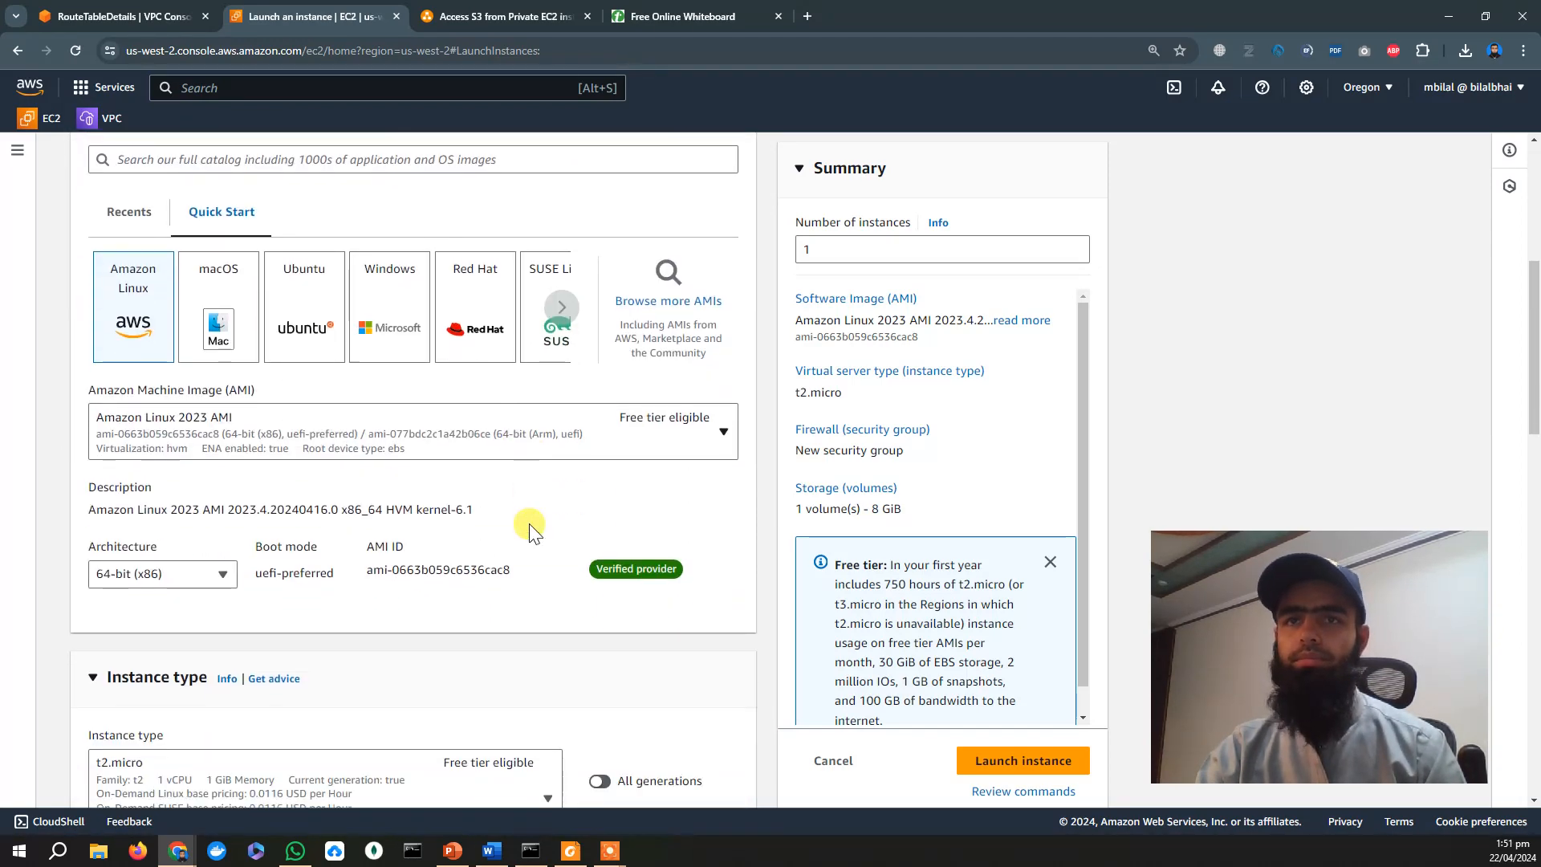
{"action": "scroll", "coordinate": [530, 525], "scroll_direction": "down", "scroll_amount": 8}
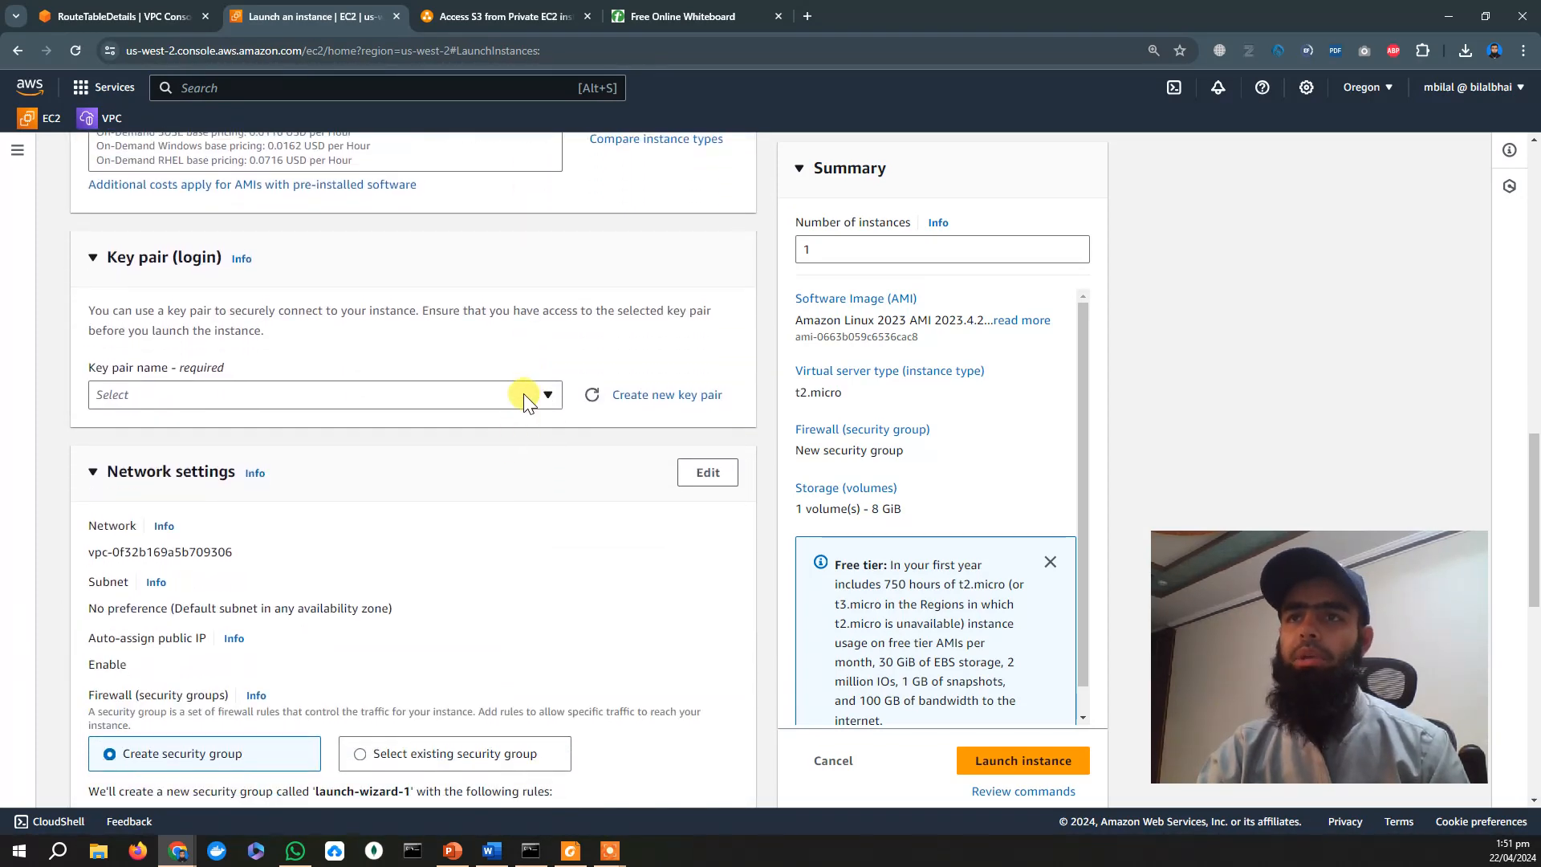
{"action": "left_click", "coordinate": [524, 398]}
{"action": "key", "text": "Return"}
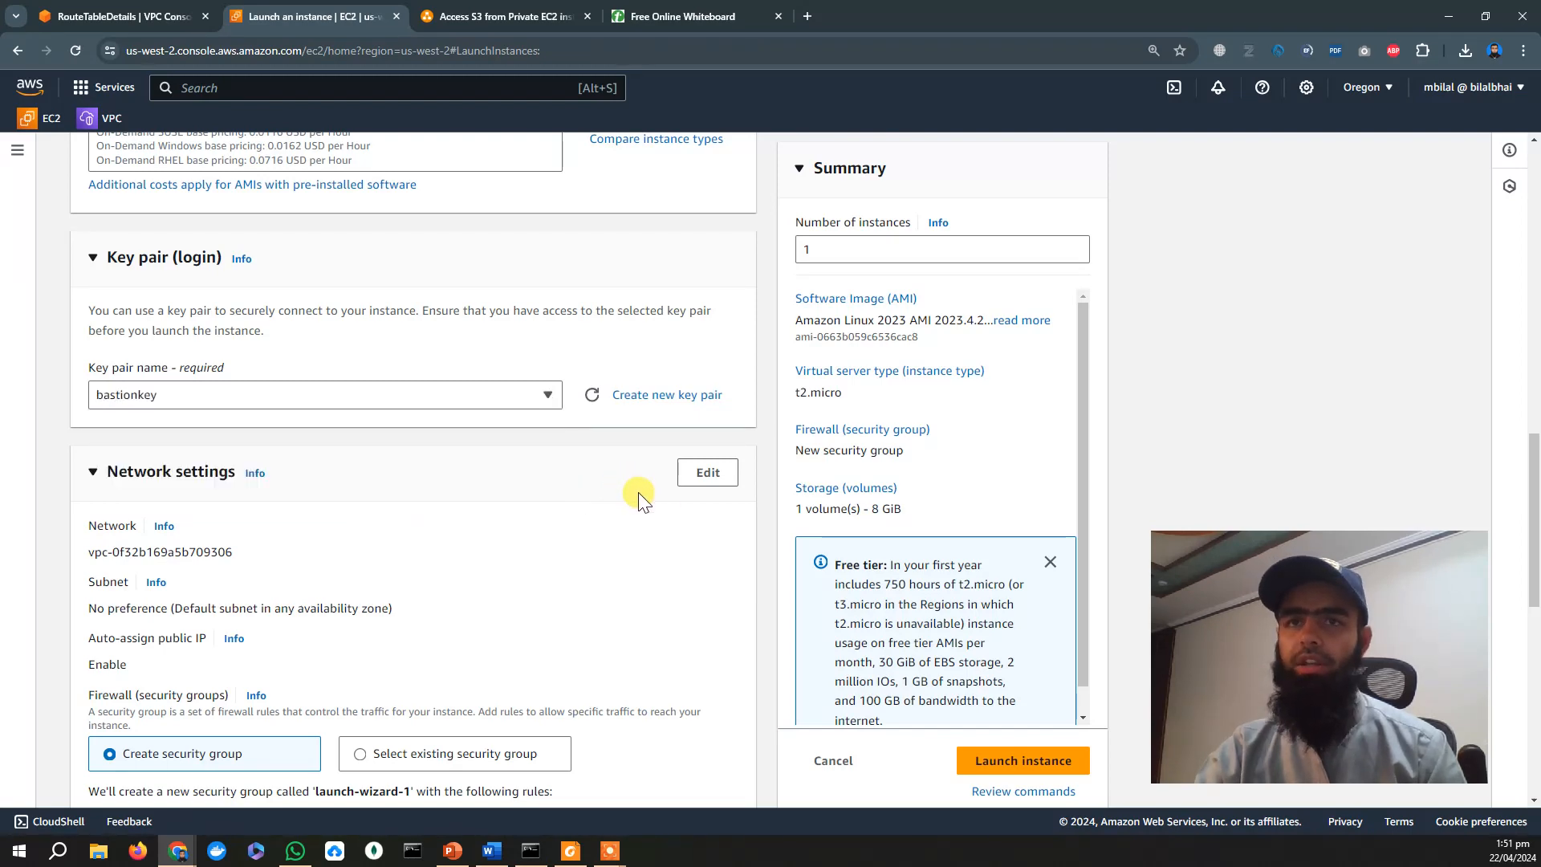
Edit the instance's network settings to use MyVPC with its Private Subnet, leaving auto-assign public IP disabled.
{"action": "scroll", "coordinate": [638, 493], "scroll_direction": "down", "scroll_amount": 3}
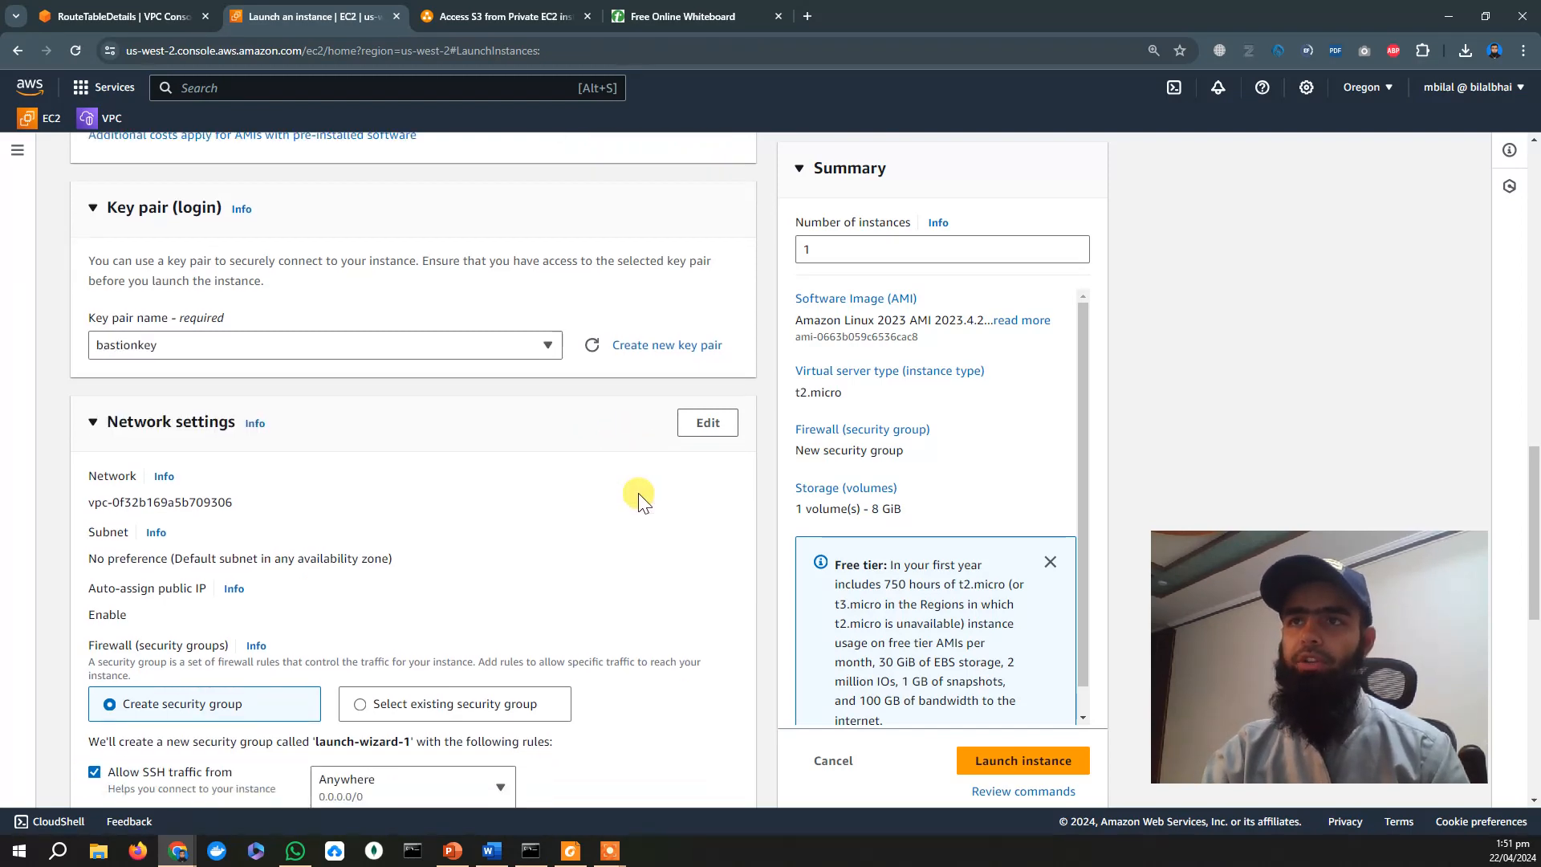
{"action": "left_click", "coordinate": [712, 290]}
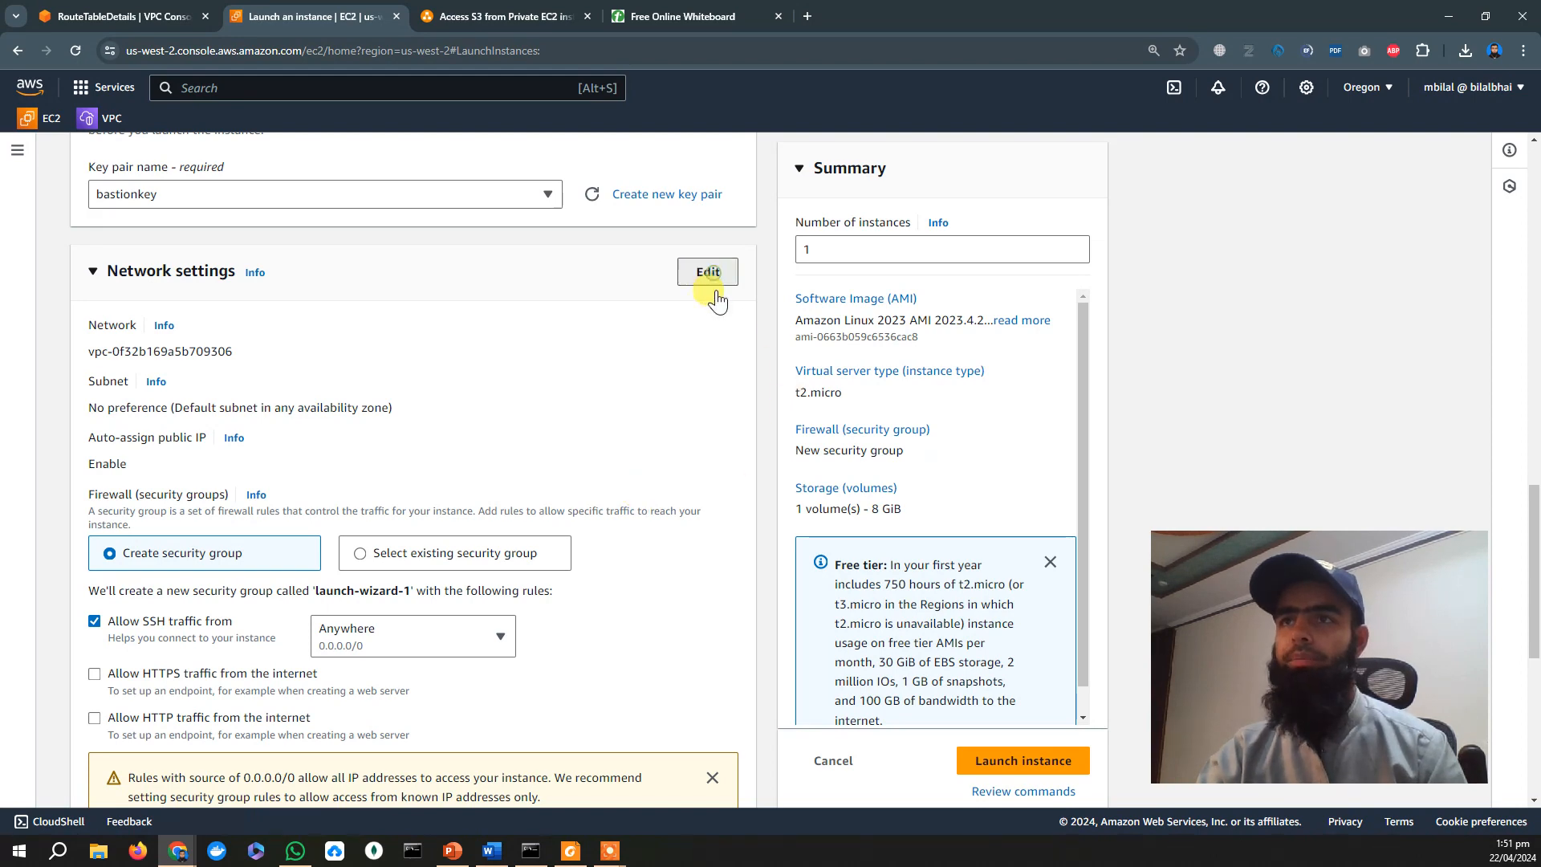
{"action": "left_click", "coordinate": [504, 361]}
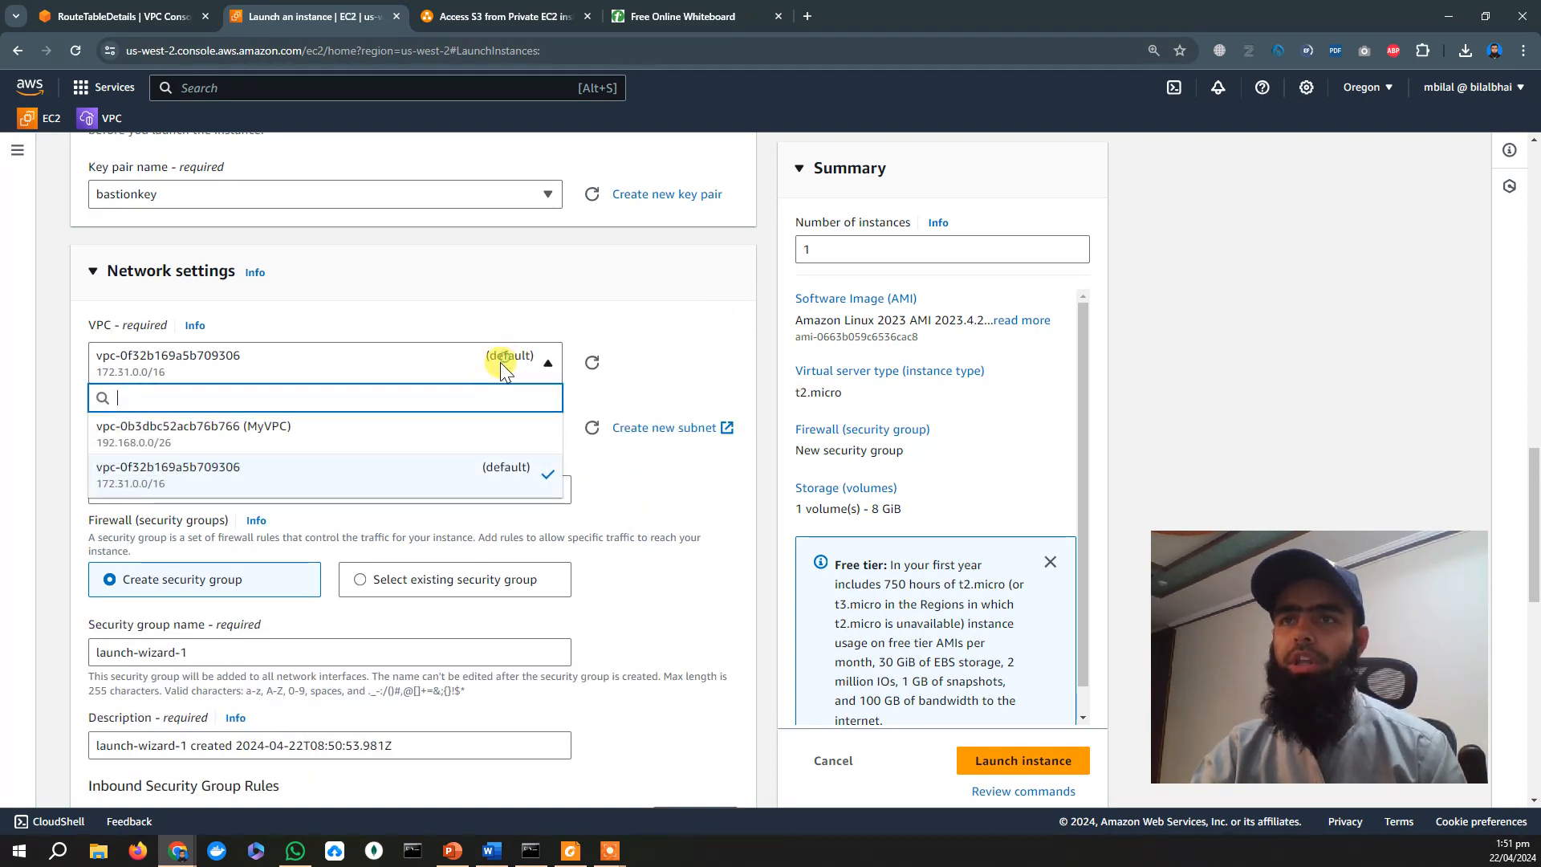
{"action": "left_click", "coordinate": [447, 431]}
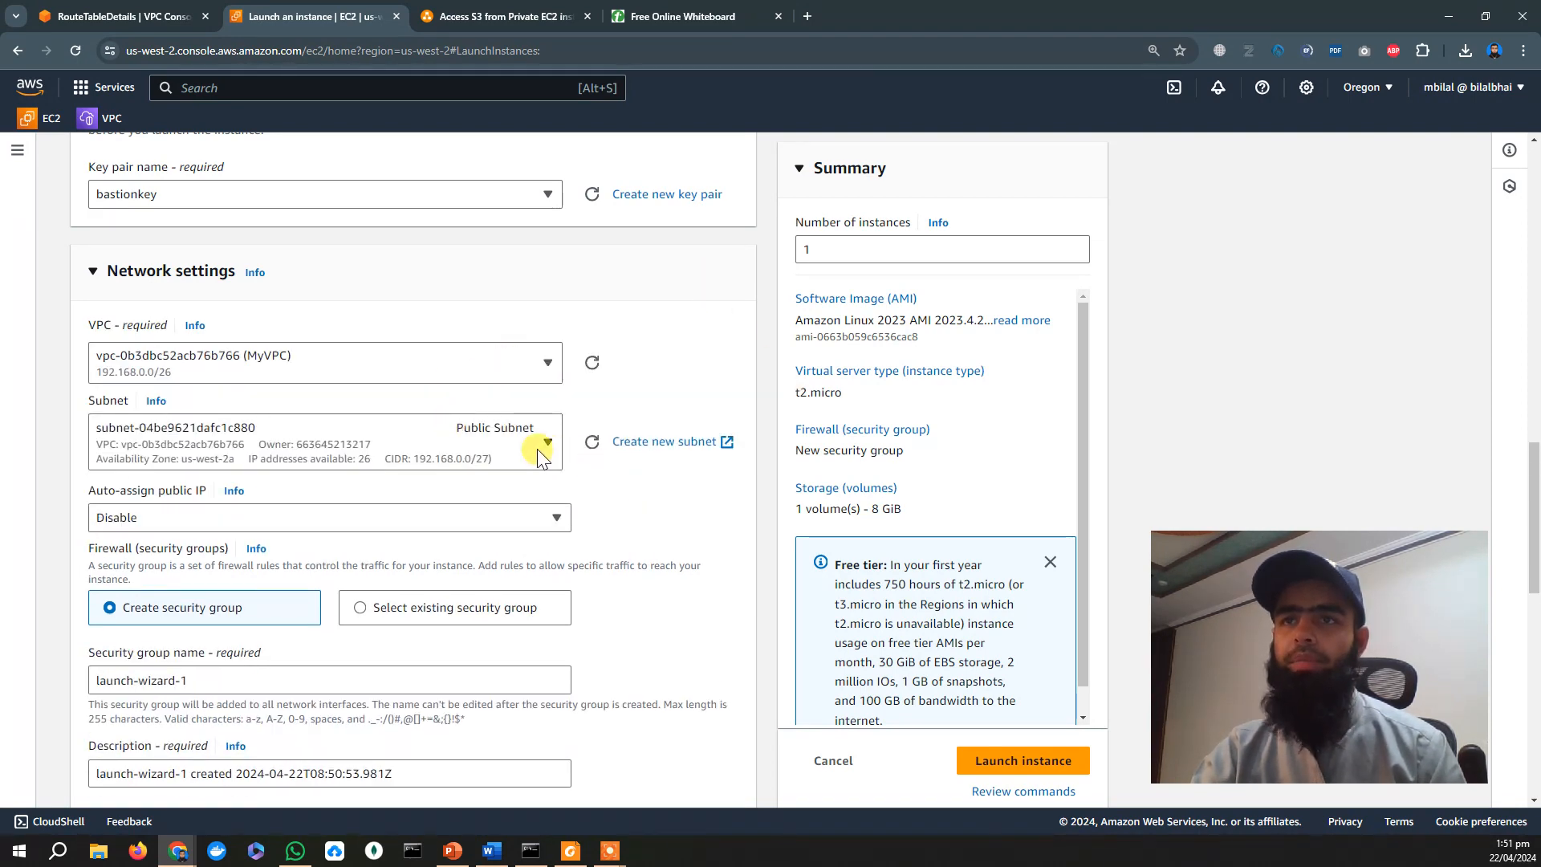
{"action": "left_click", "coordinate": [502, 440]}
{"action": "left_click", "coordinate": [463, 598]}
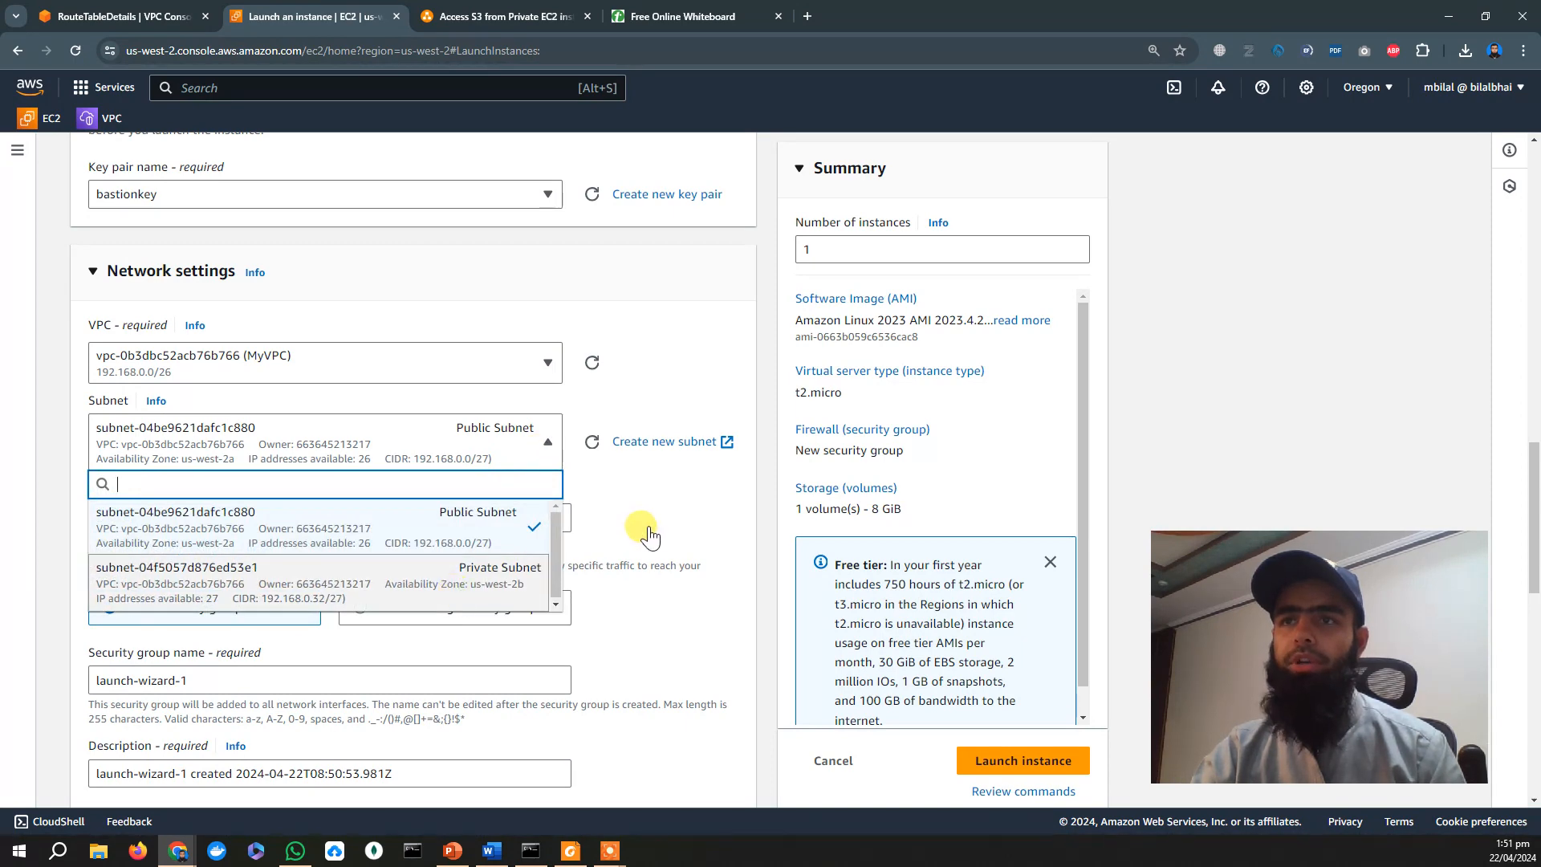
{"action": "left_click", "coordinate": [413, 520]}
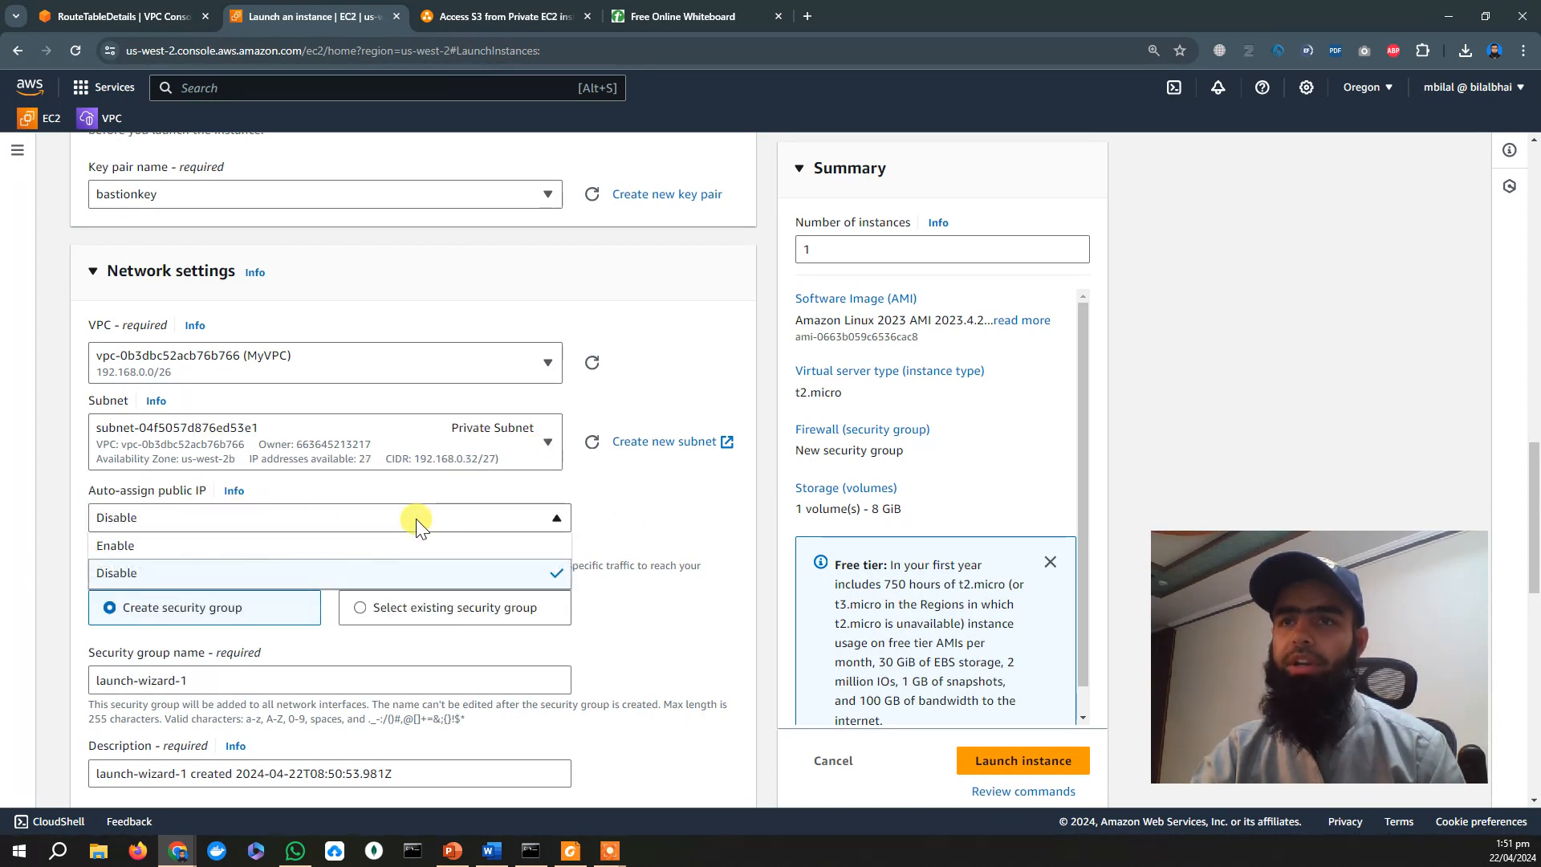
{"action": "left_click", "coordinate": [415, 518]}
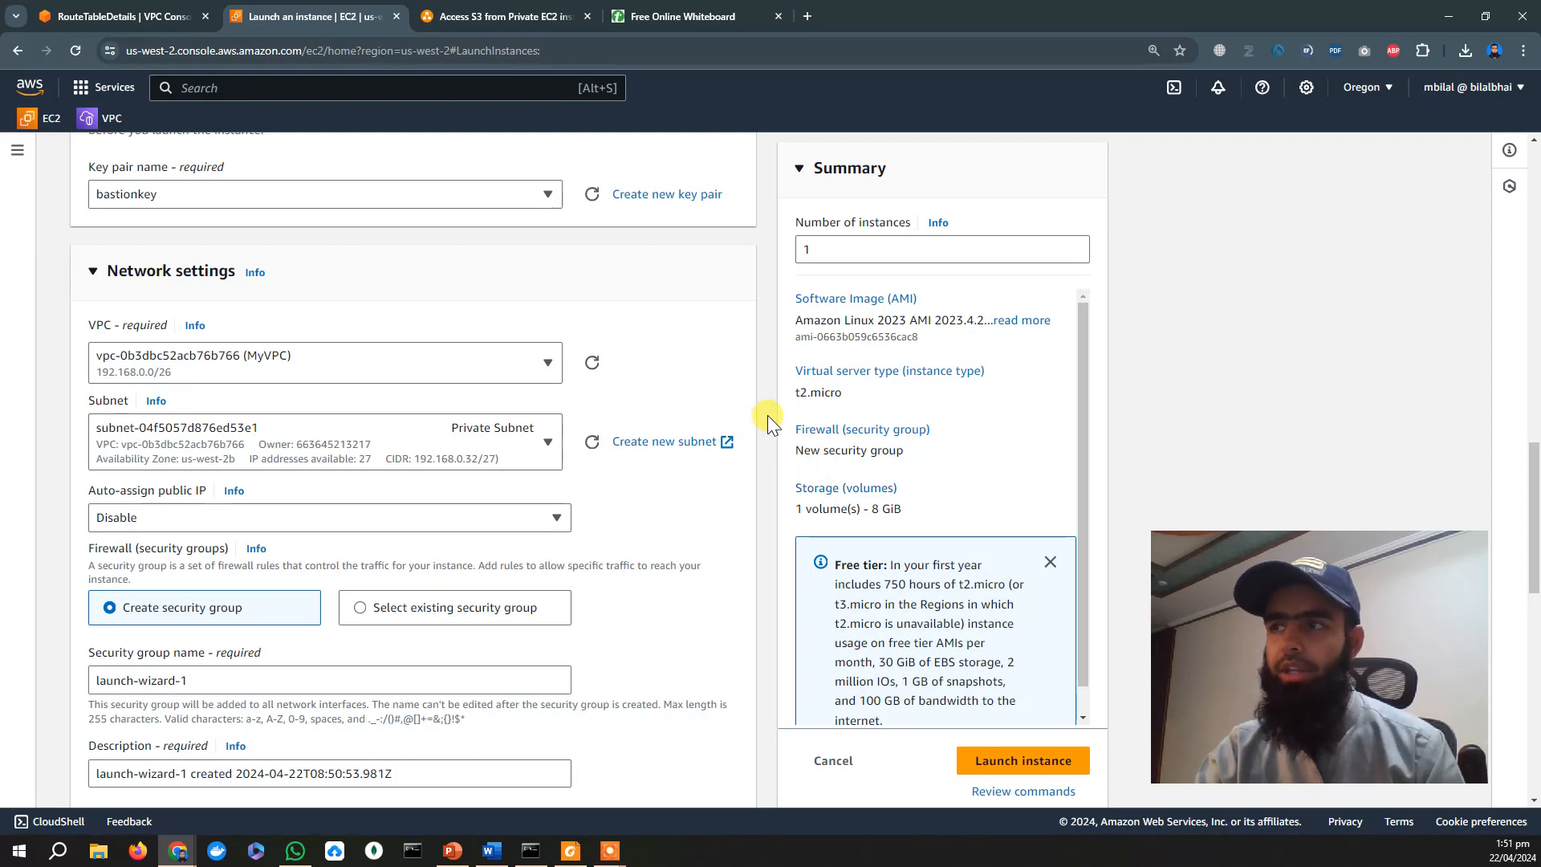
Assign the existing security group Endpoint-SG to the instance instead of creating a new one.
{"action": "scroll", "coordinate": [768, 415], "scroll_direction": "down", "scroll_amount": 4}
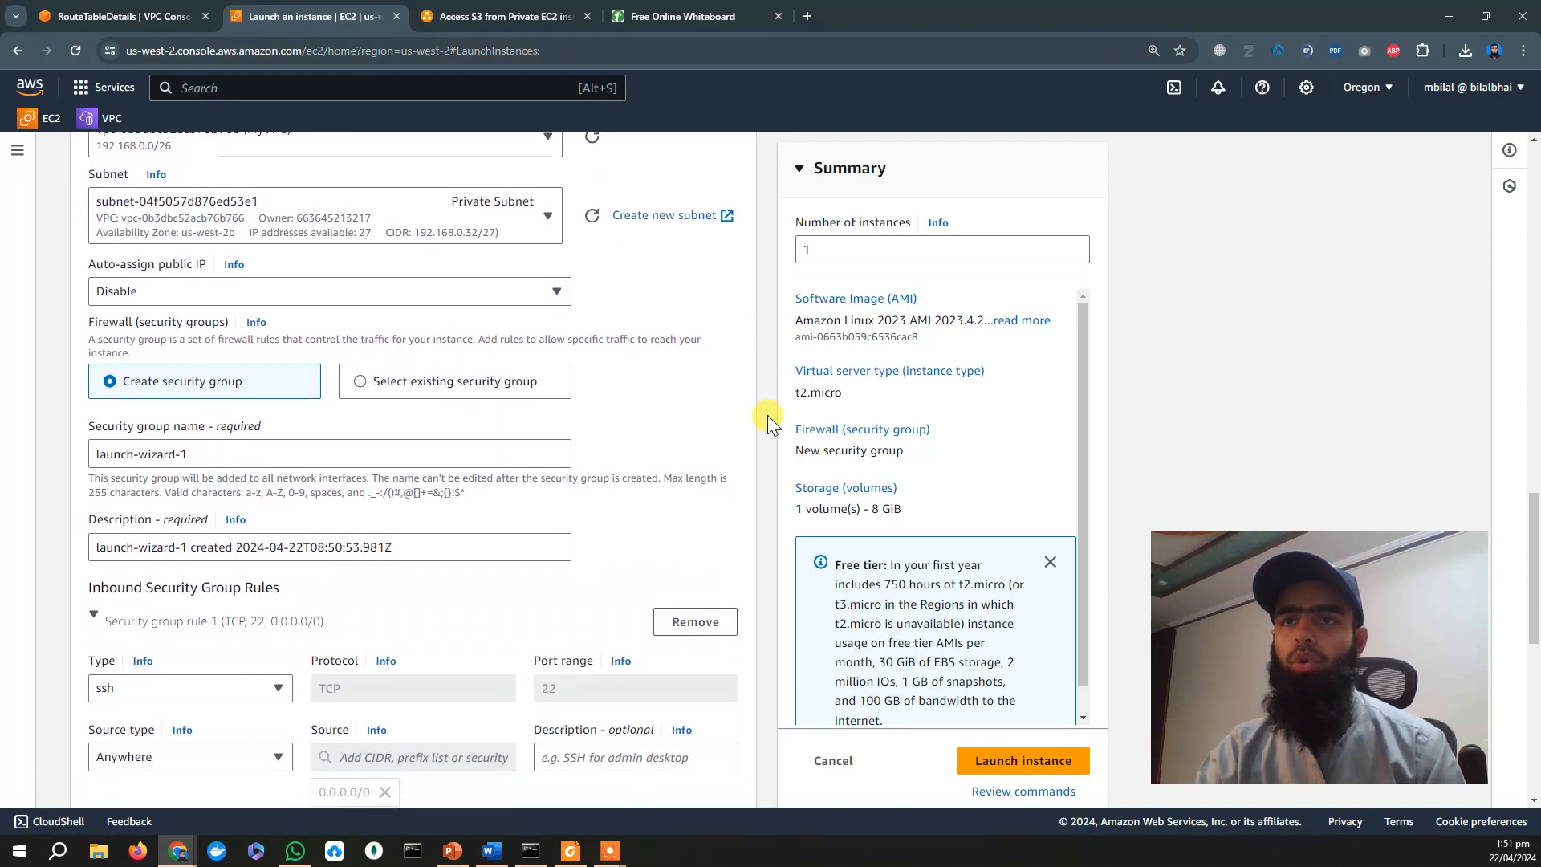
{"action": "scroll", "coordinate": [767, 416], "scroll_direction": "down", "scroll_amount": 1}
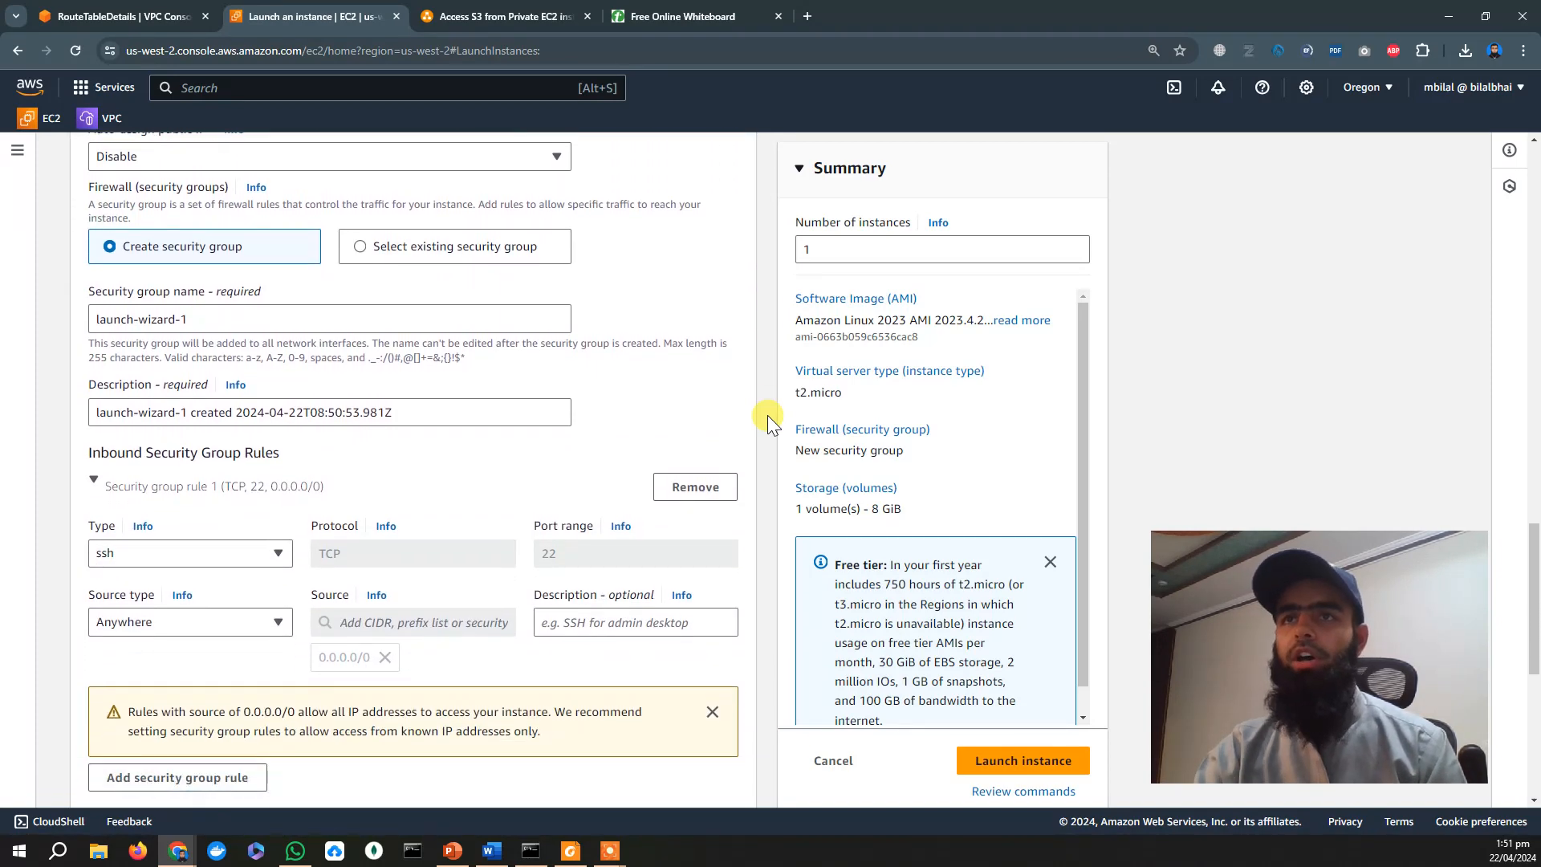
{"action": "left_click", "coordinate": [406, 247]}
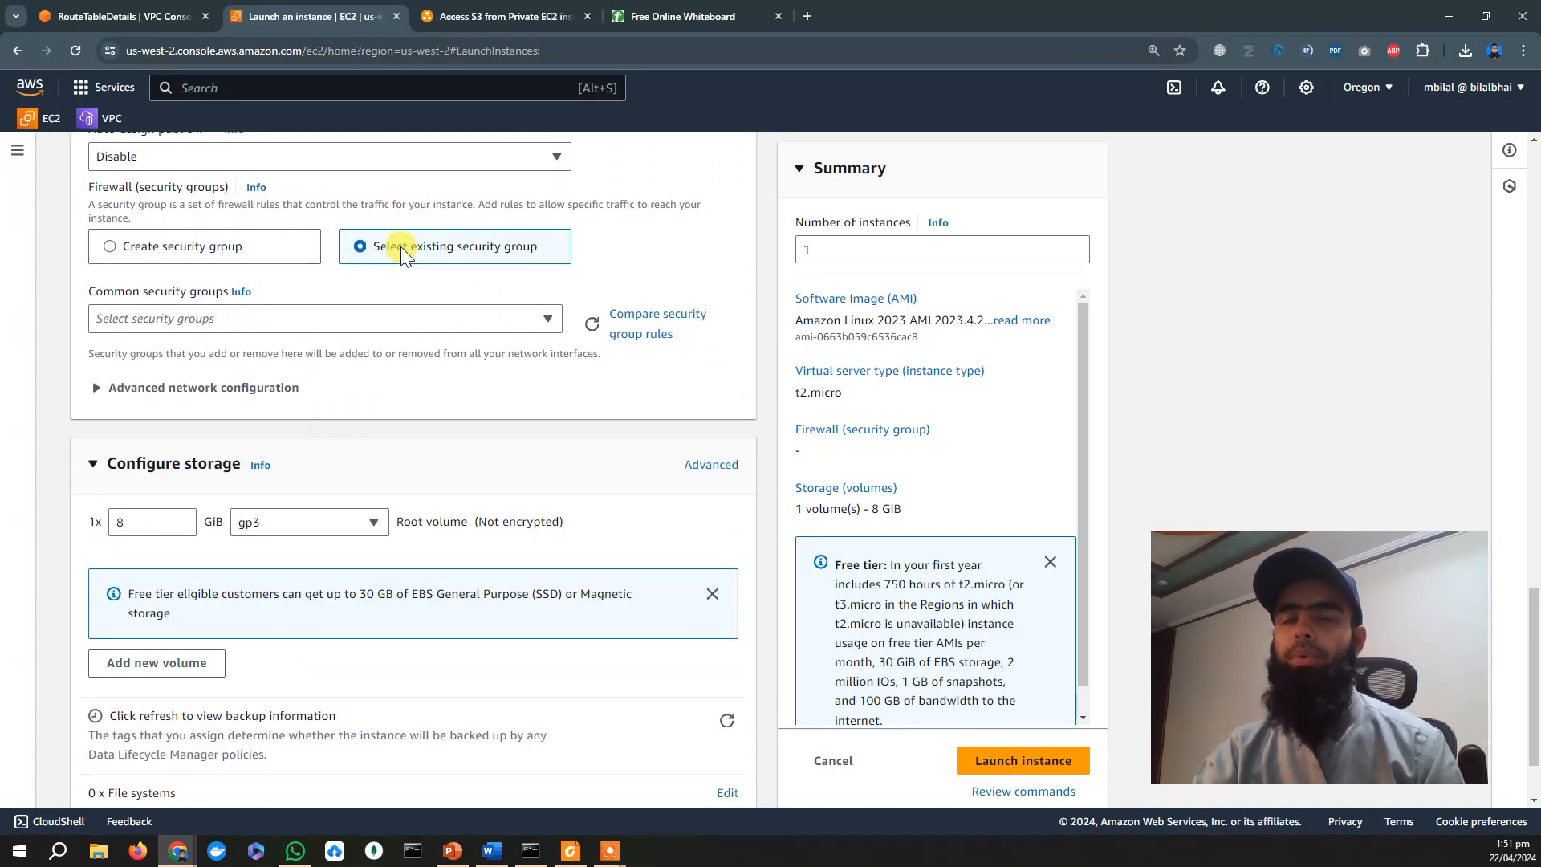
{"action": "left_click", "coordinate": [356, 317]}
{"action": "left_click", "coordinate": [319, 466]}
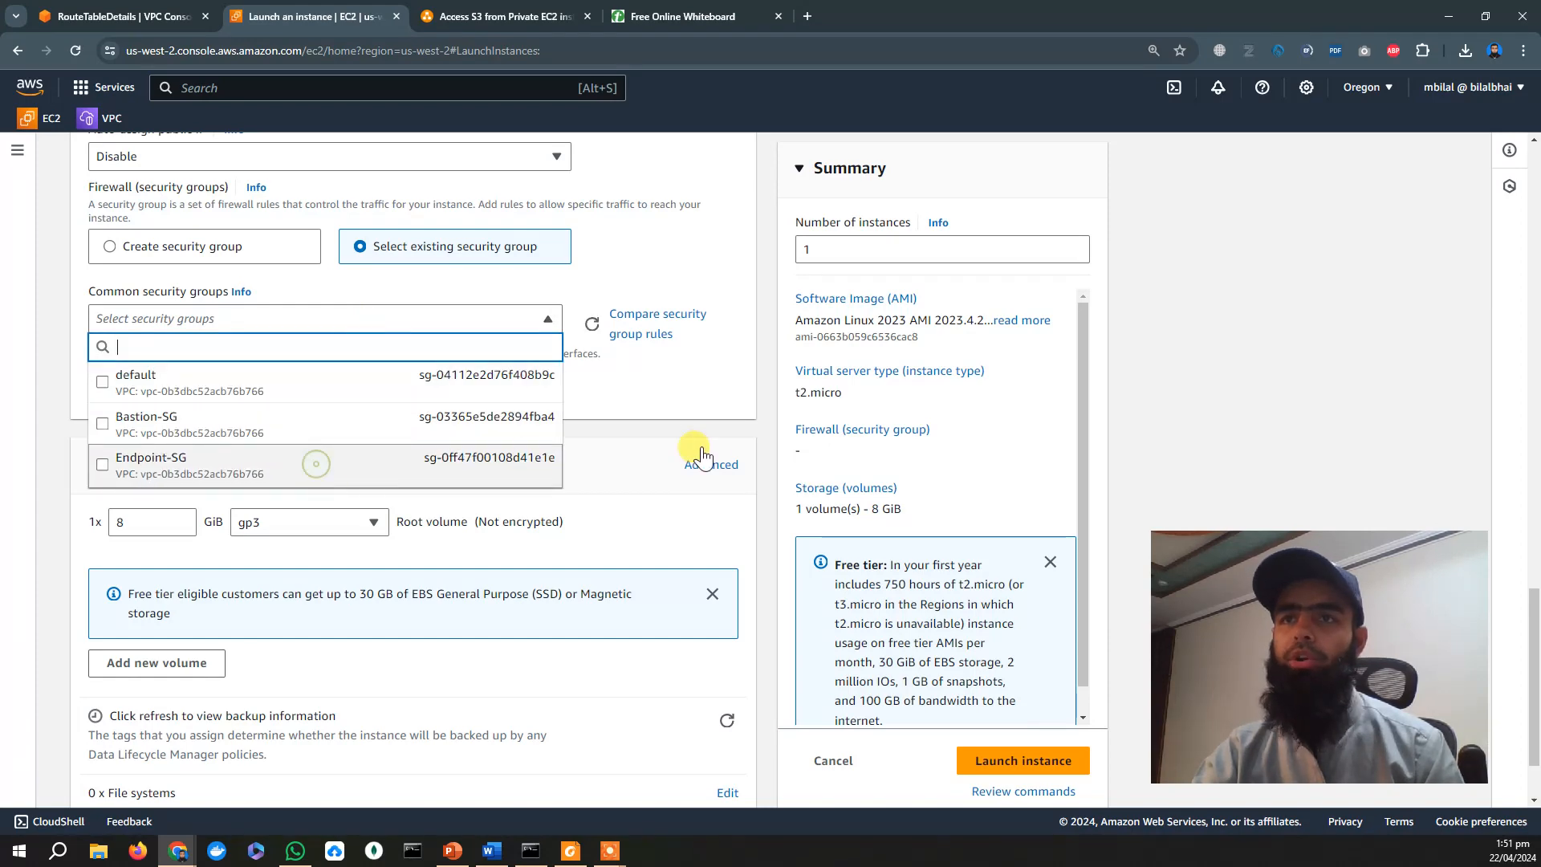
{"action": "left_click", "coordinate": [626, 457]}
Launch the Endpoint-EC2 instance with the default 8 GiB gp3 storage, then open and refresh the instances list.
{"action": "scroll", "coordinate": [777, 467], "scroll_direction": "down", "scroll_amount": 2}
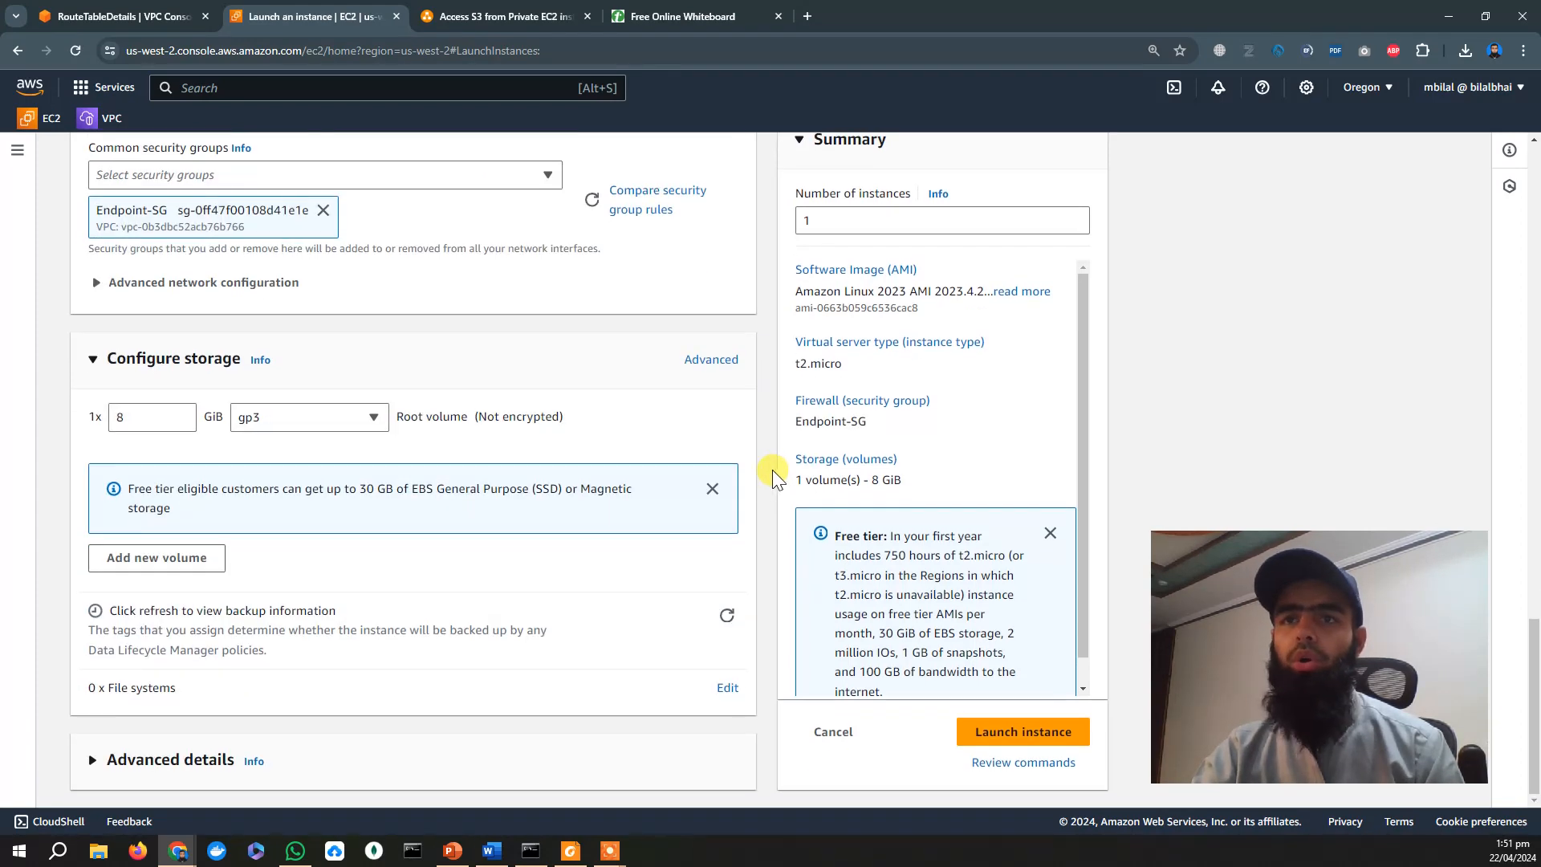
{"action": "left_click", "coordinate": [988, 736]}
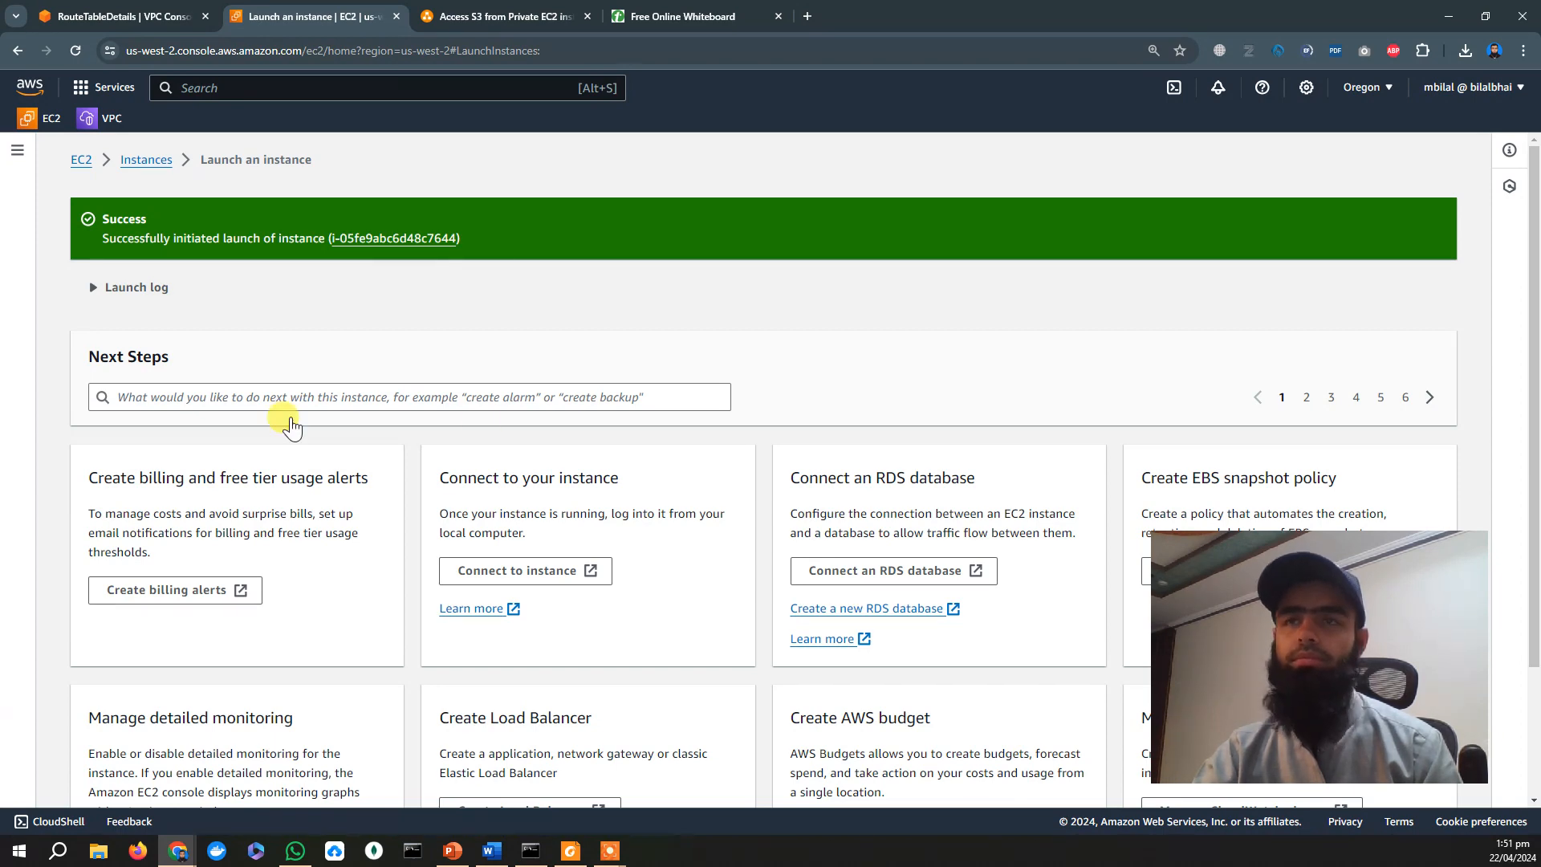
{"action": "left_click", "coordinate": [147, 161]}
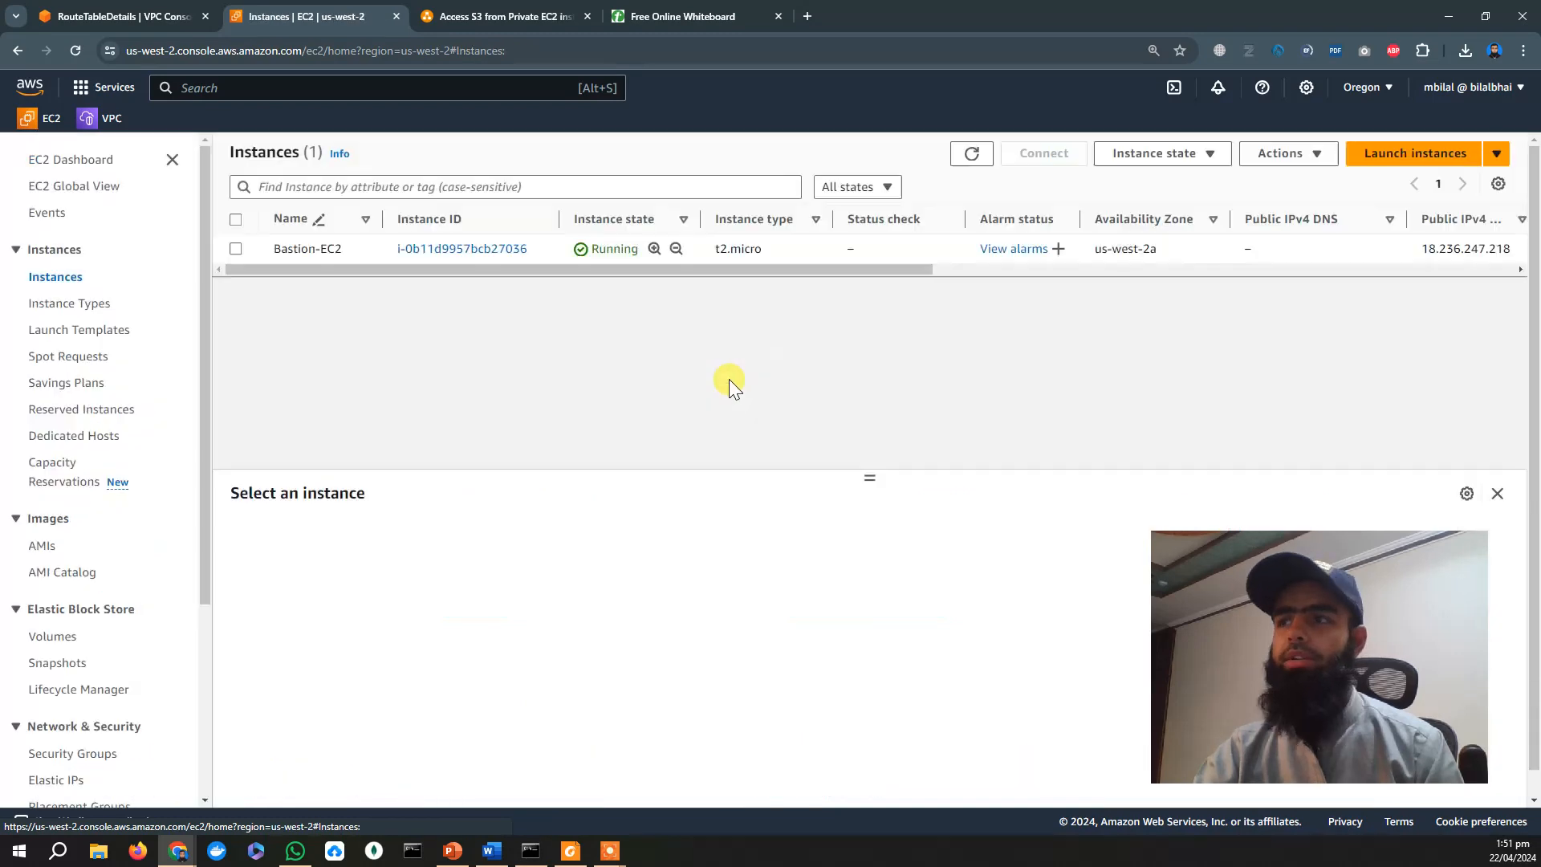
{"action": "left_click", "coordinate": [971, 152]}
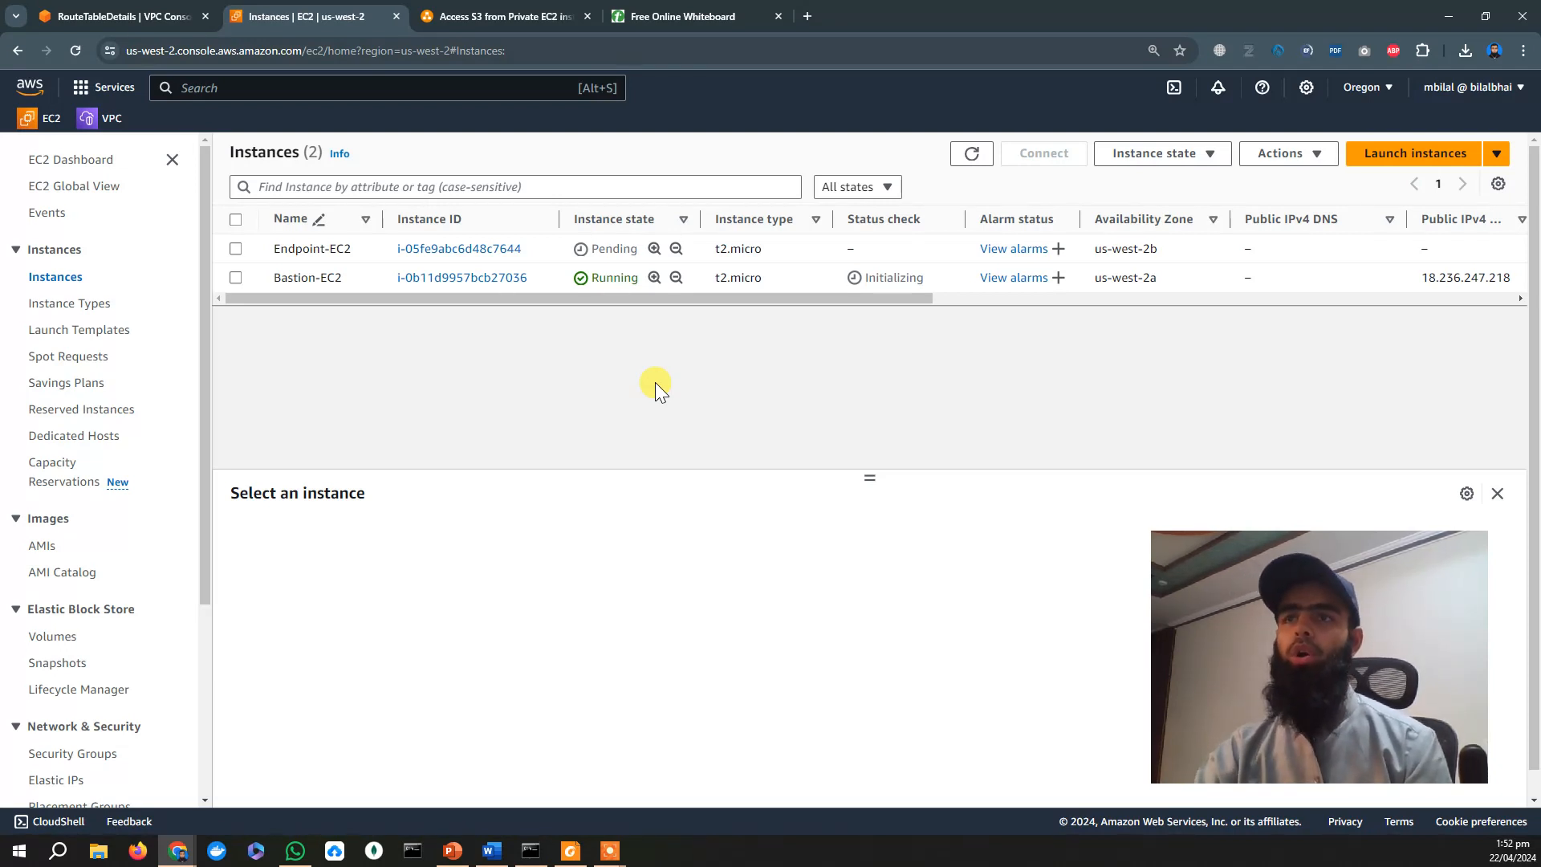
Switch to the Word lab document and review steps 7 to 9 on the bastion host, endpoint instance and SSH access.
{"action": "mouse_move", "coordinate": [506, 852]}
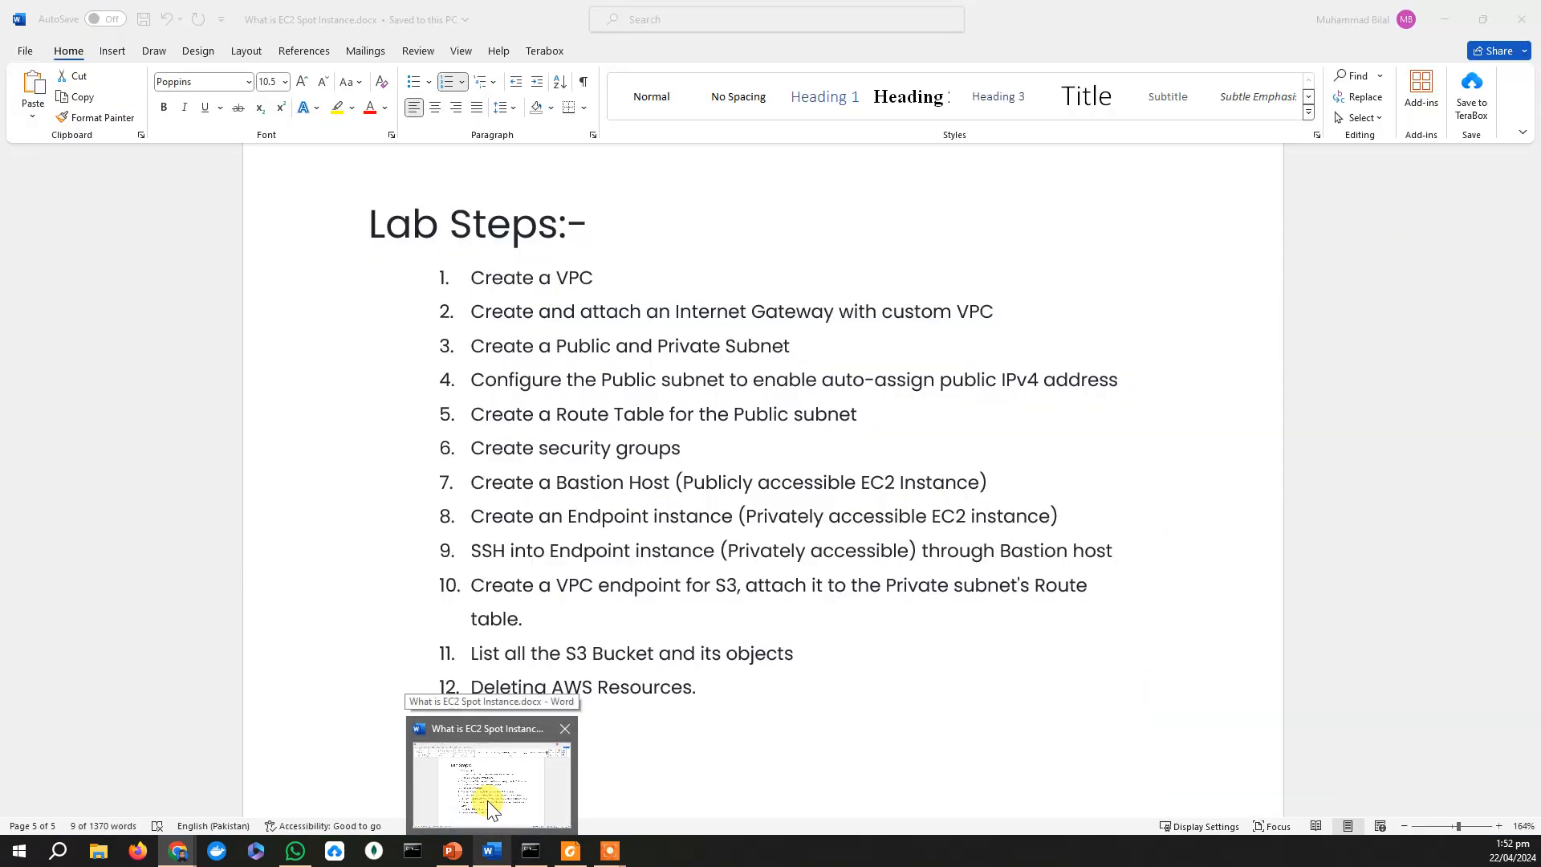
{"action": "left_click", "coordinate": [490, 802]}
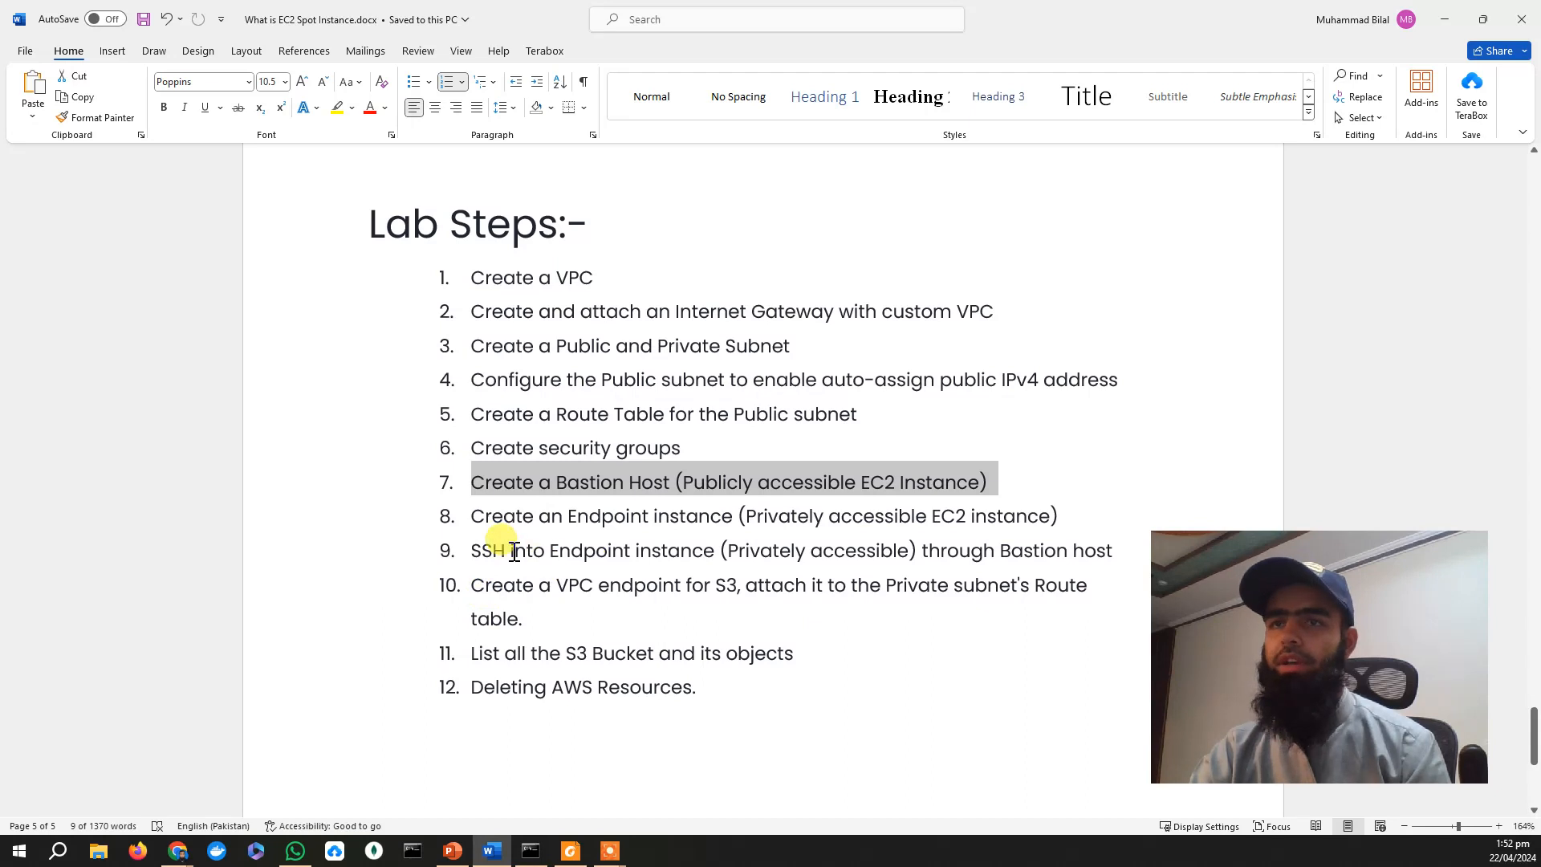
{"action": "left_click_drag", "start_coordinate": [476, 520], "coordinate": [1058, 519]}
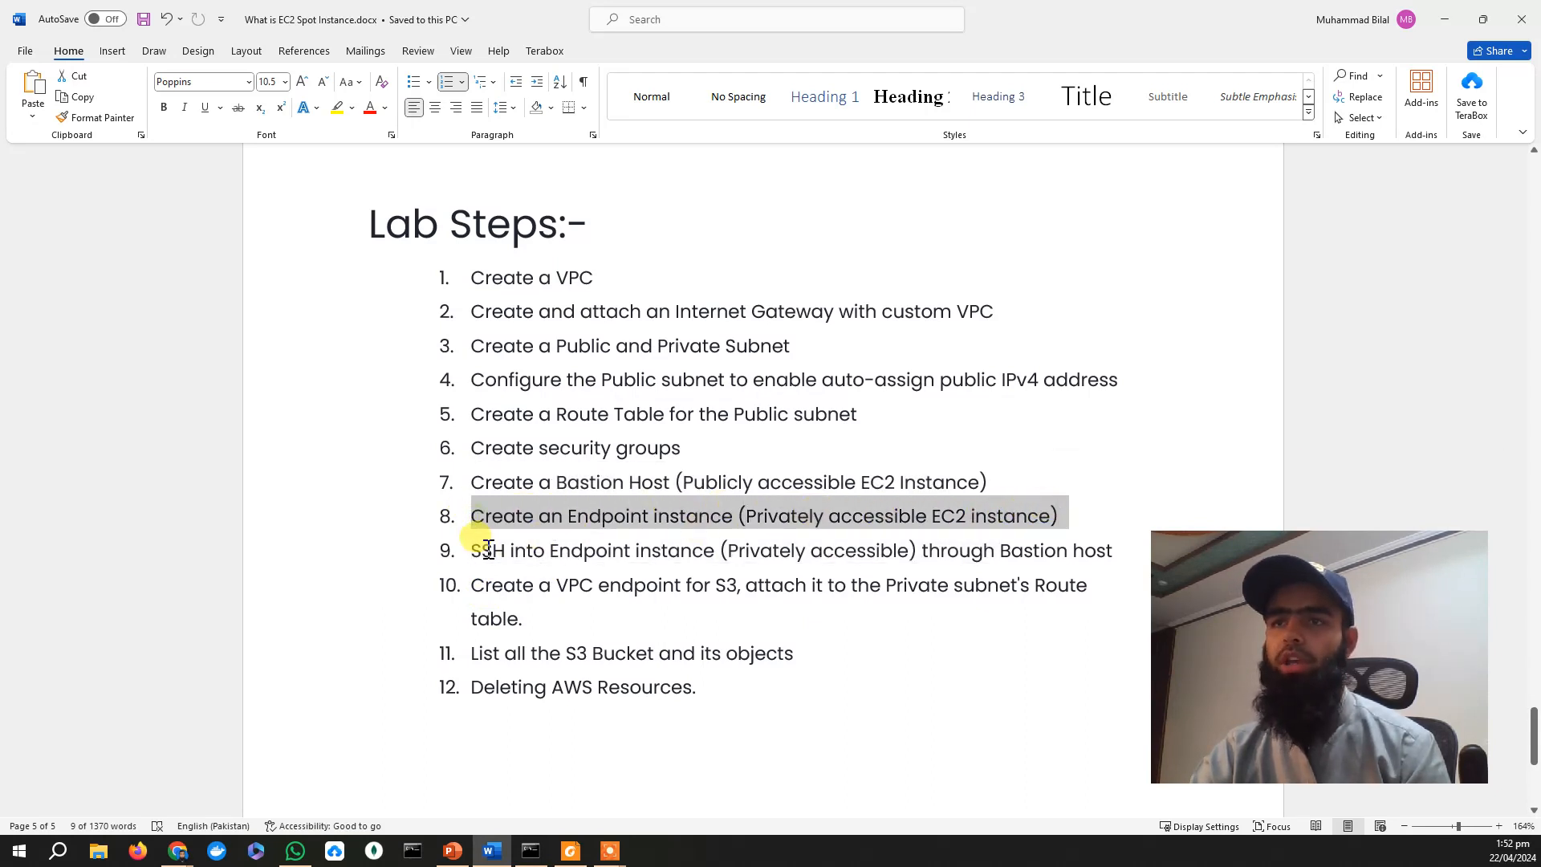
{"action": "left_click_drag", "start_coordinate": [487, 551], "coordinate": [1103, 554]}
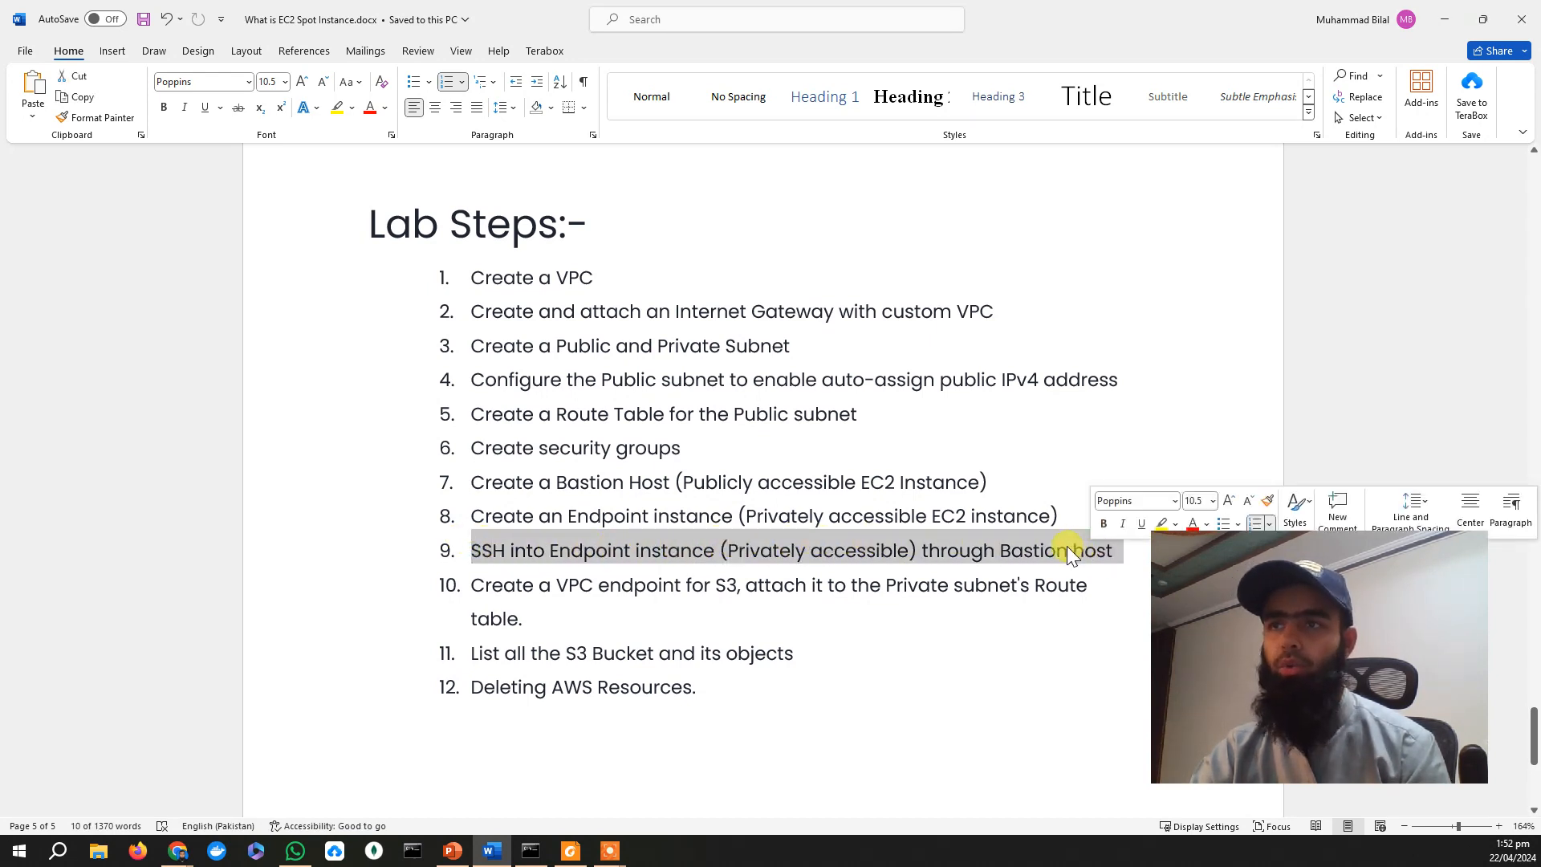
{"action": "left_click", "coordinate": [1095, 585]}
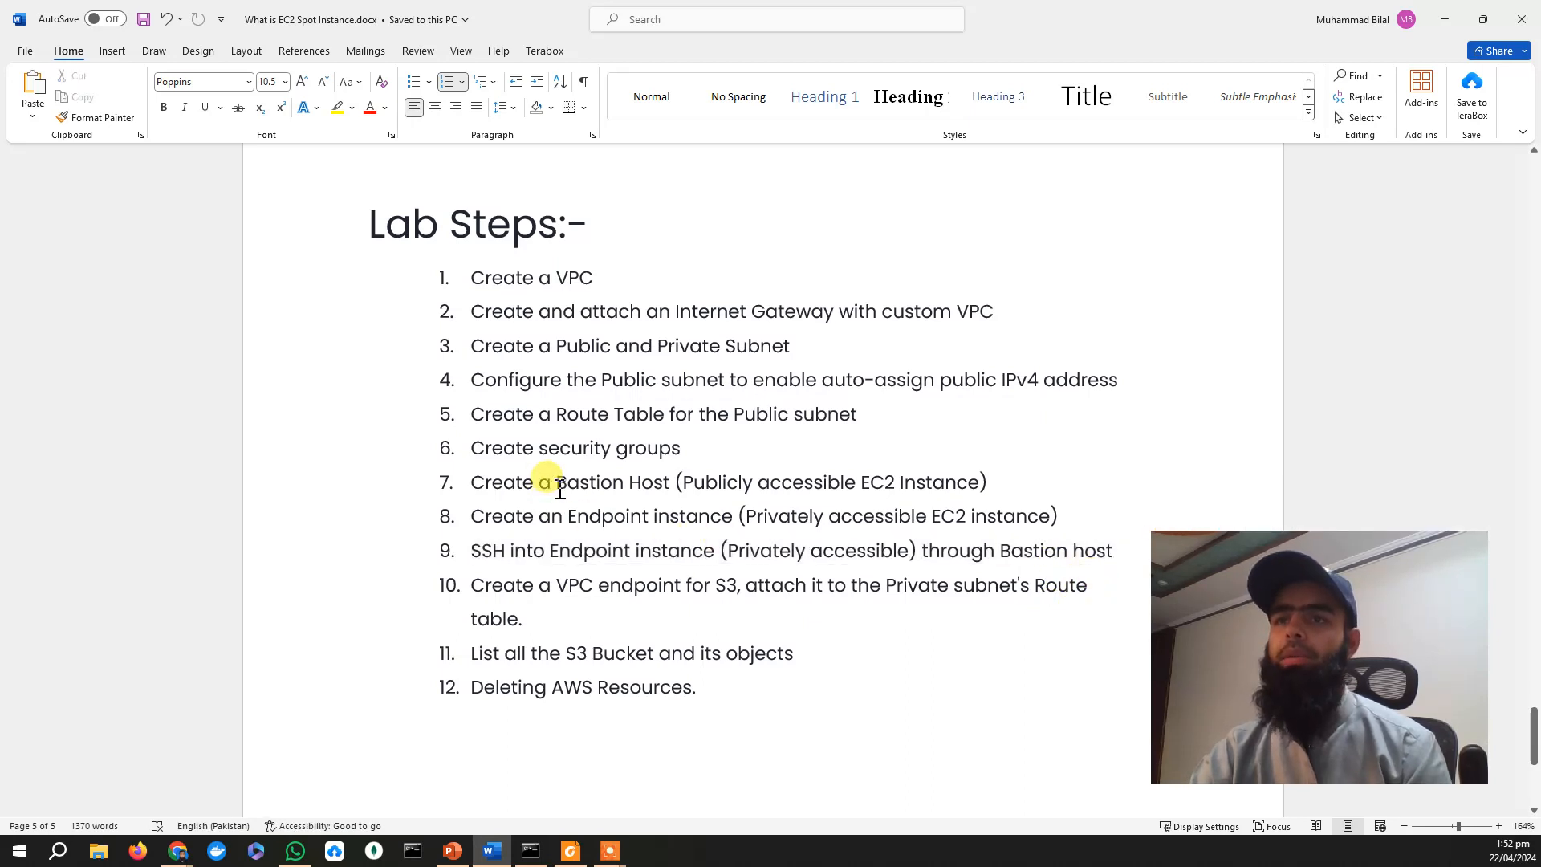
{"action": "left_click_drag", "start_coordinate": [542, 481], "coordinate": [651, 486]}
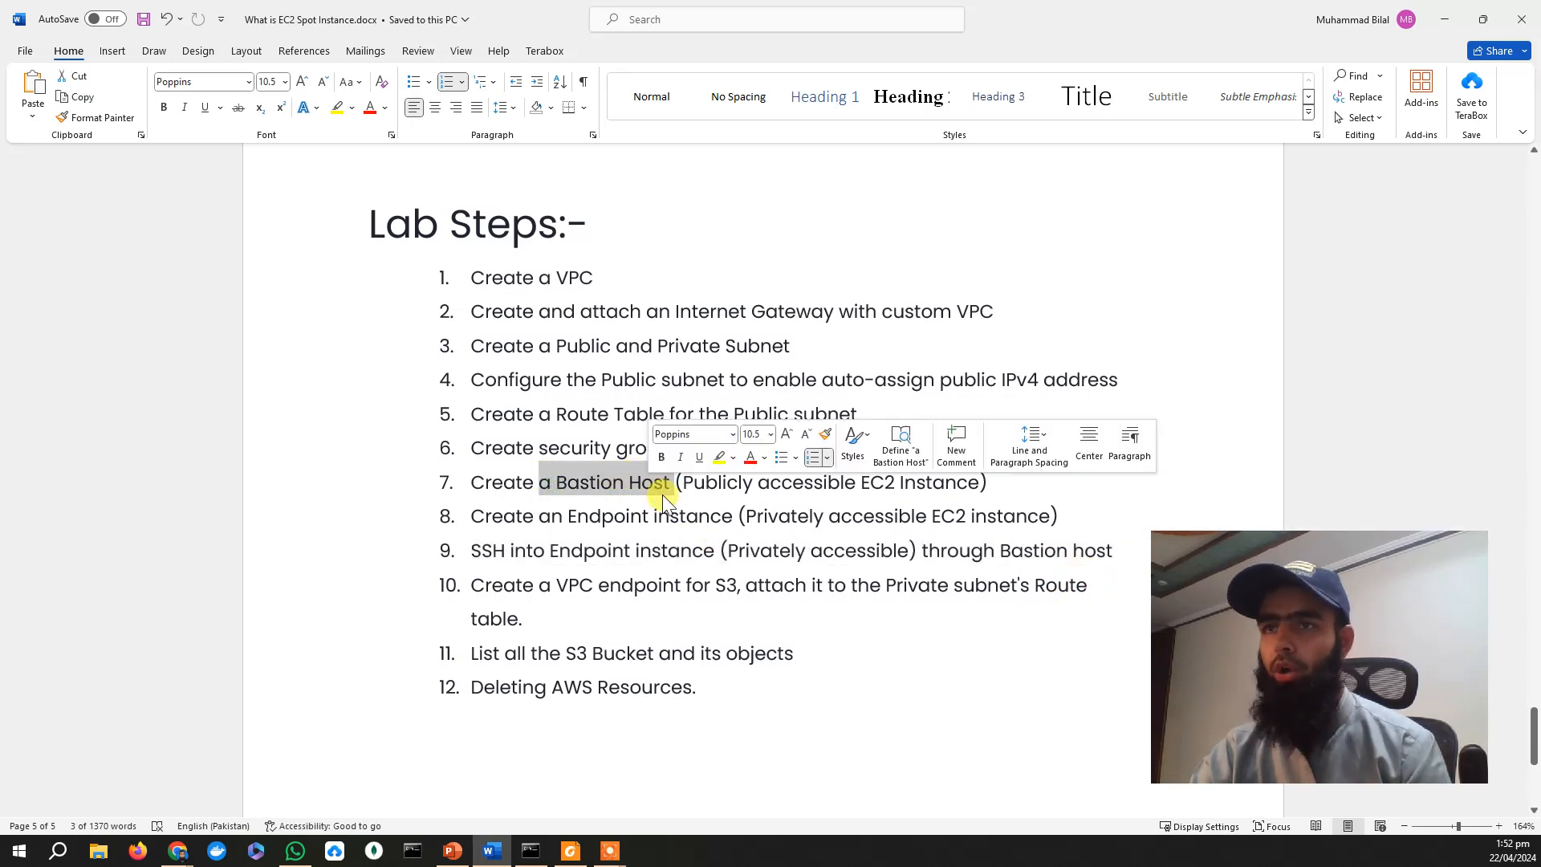
{"action": "left_click", "coordinate": [568, 517]}
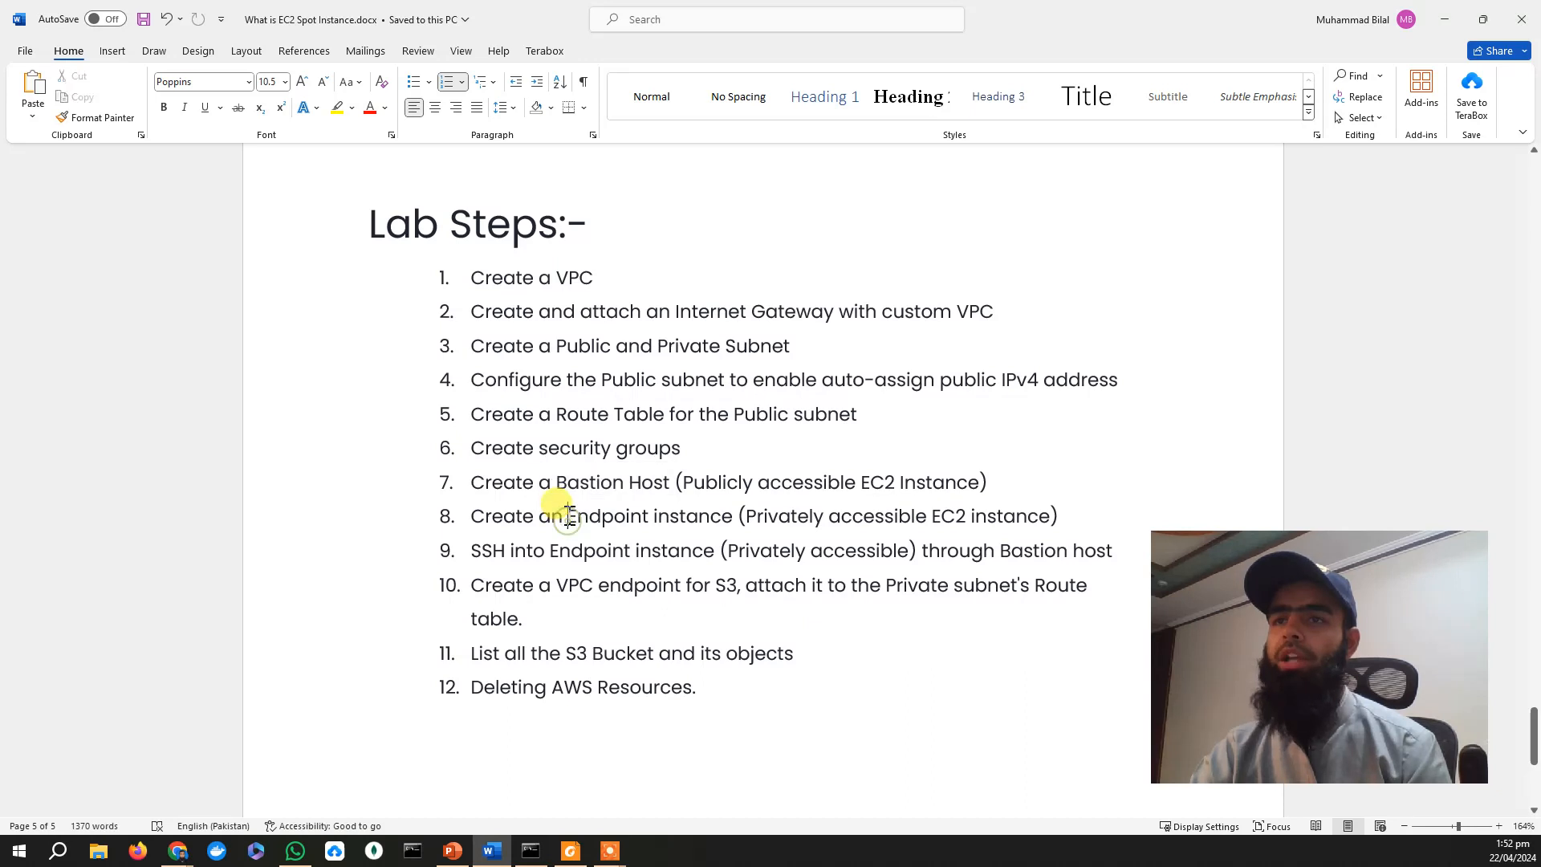
{"action": "left_click_drag", "start_coordinate": [569, 516], "coordinate": [734, 518]}
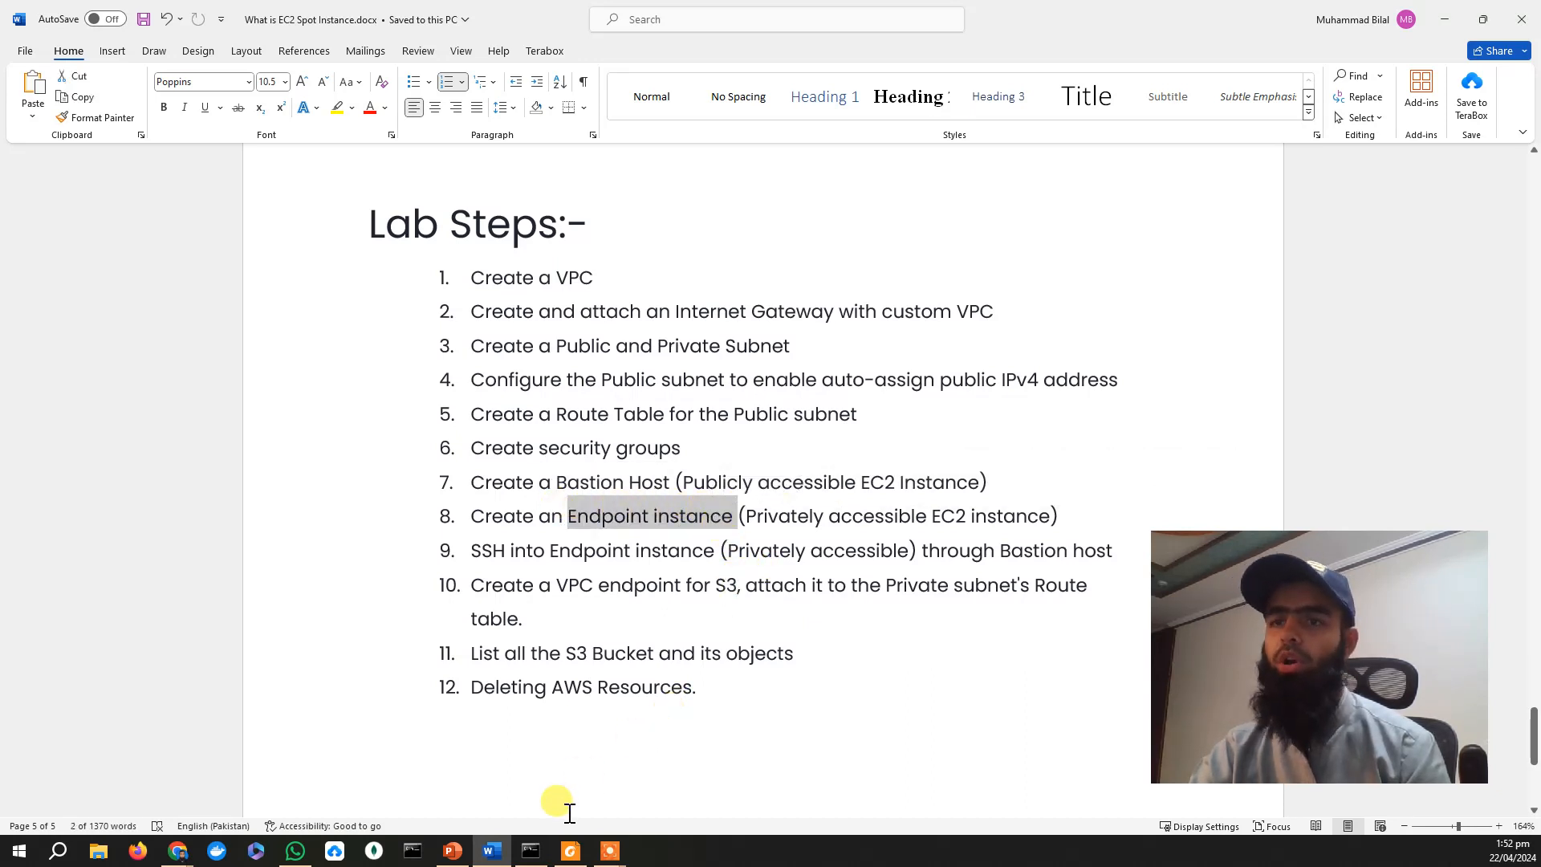
Switch back to Chrome and examine the S3 access architecture diagram and the PublicRouteTable details.
{"action": "left_click", "coordinate": [185, 853]}
{"action": "left_click", "coordinate": [231, 785]}
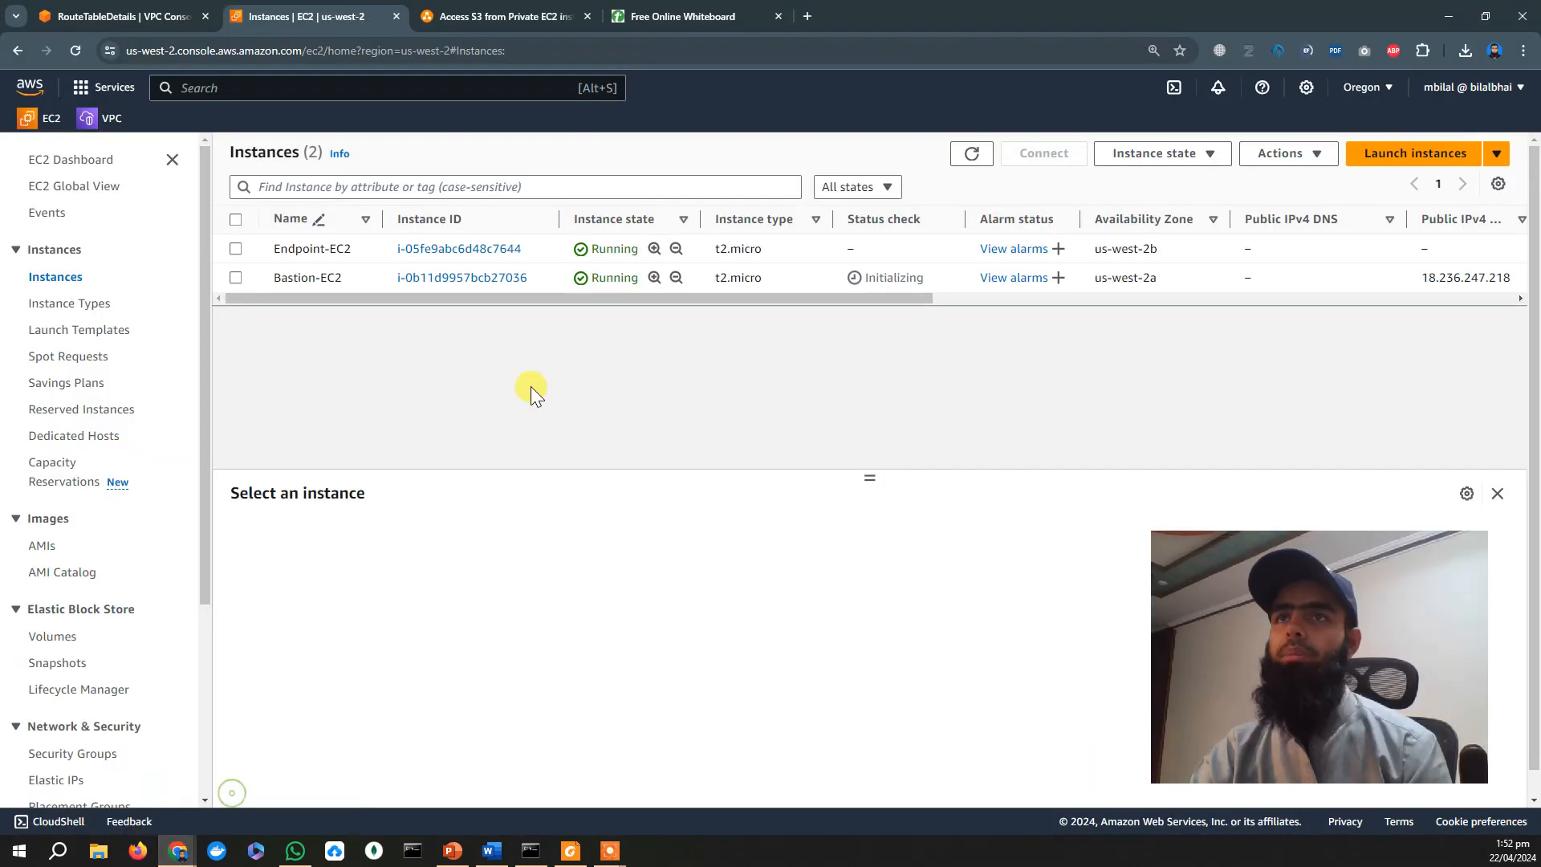
{"action": "left_click", "coordinate": [507, 11]}
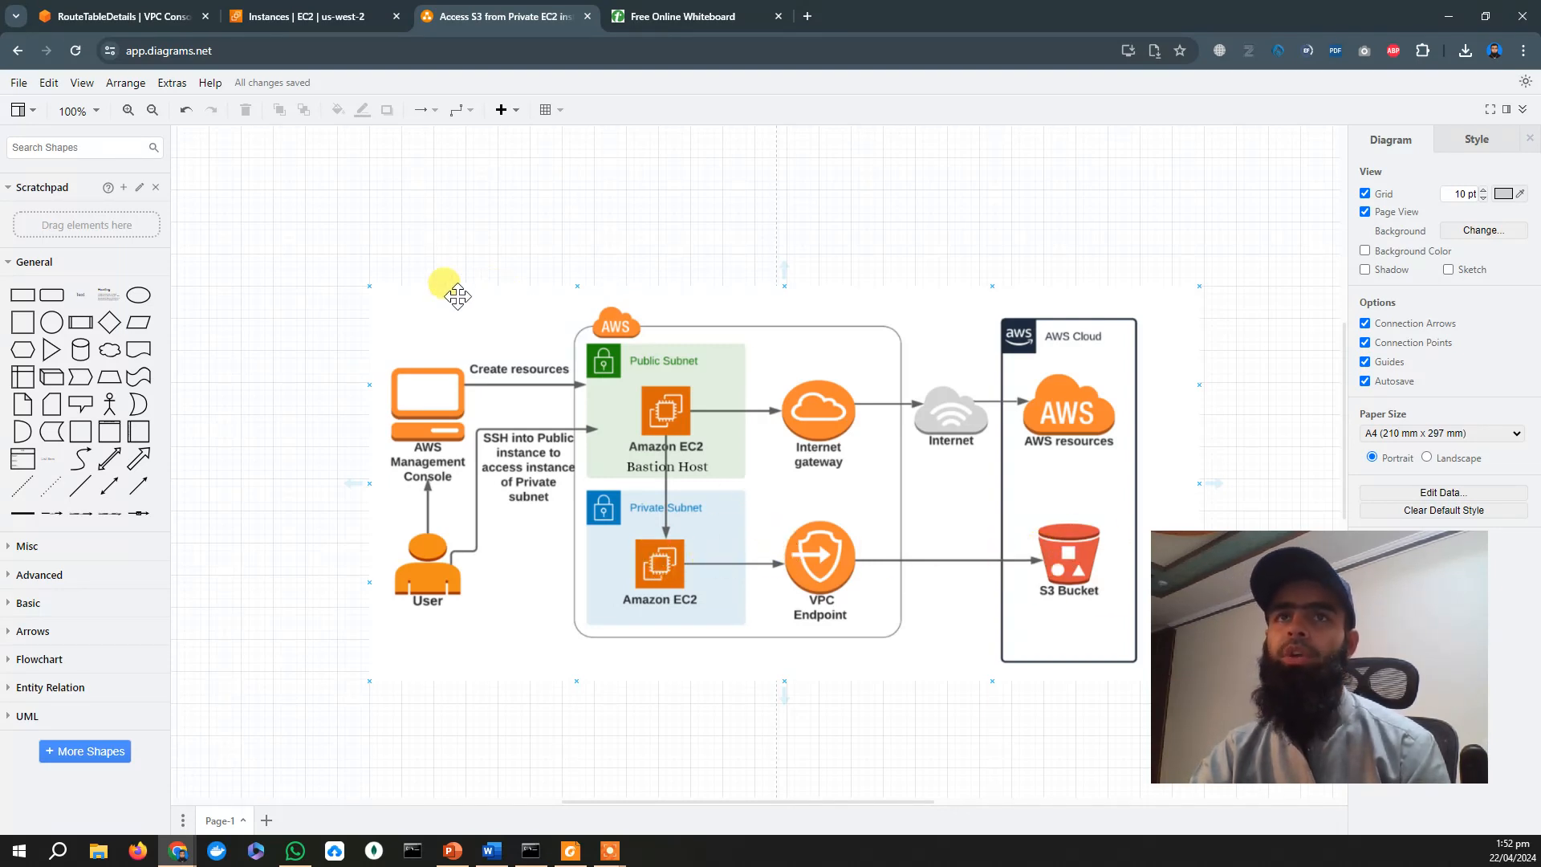
{"action": "left_click", "coordinate": [95, 13]}
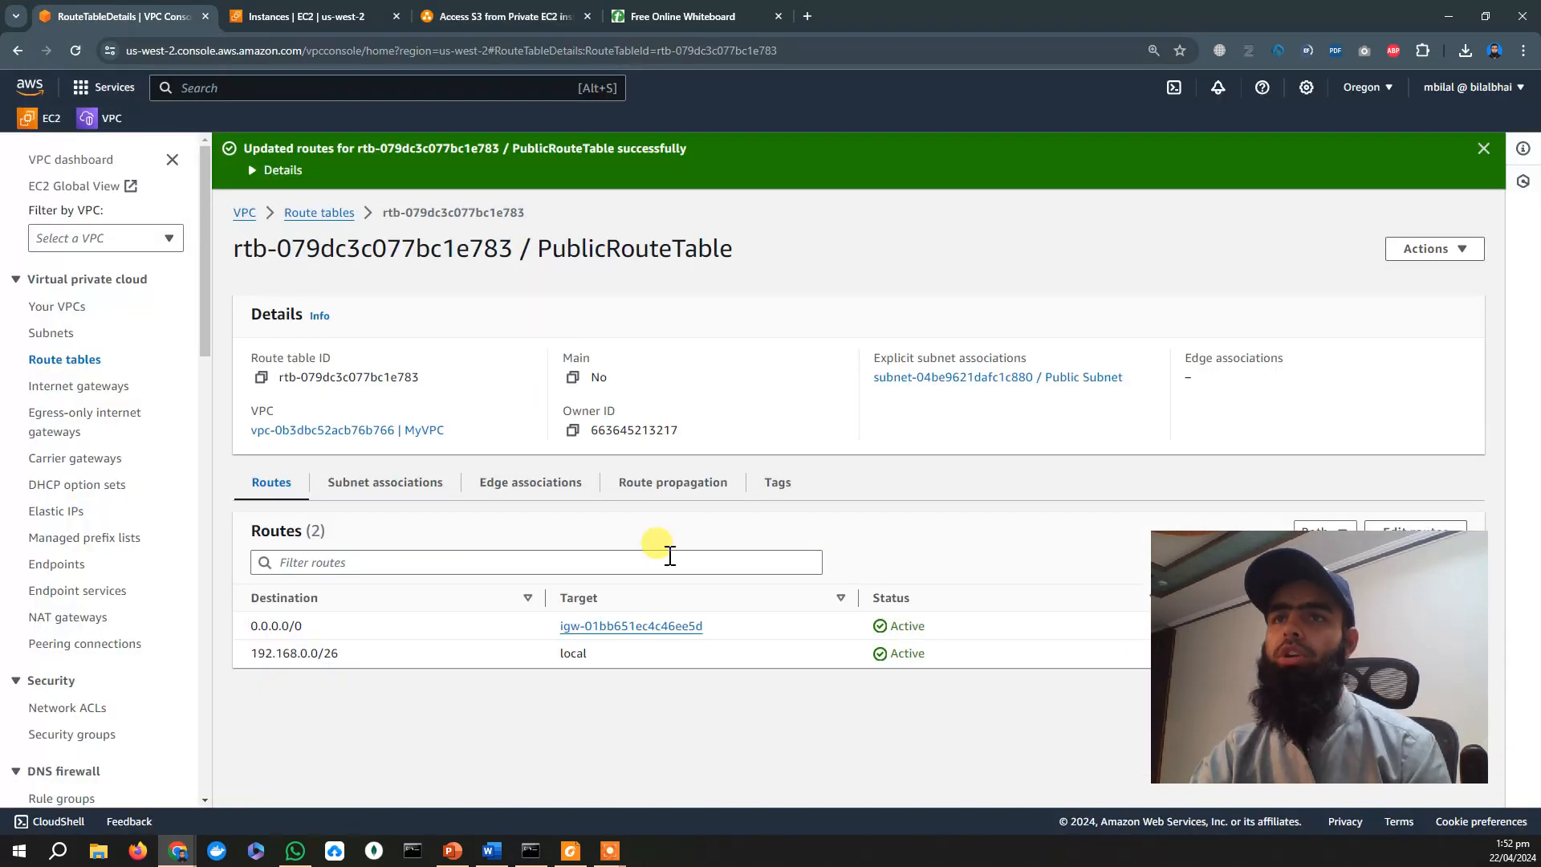
Open the SSH client connection instructions for the Bastion-EC2 instance and examine the chmod 400 command for bastionkey.pem.
{"action": "left_click", "coordinate": [248, 17]}
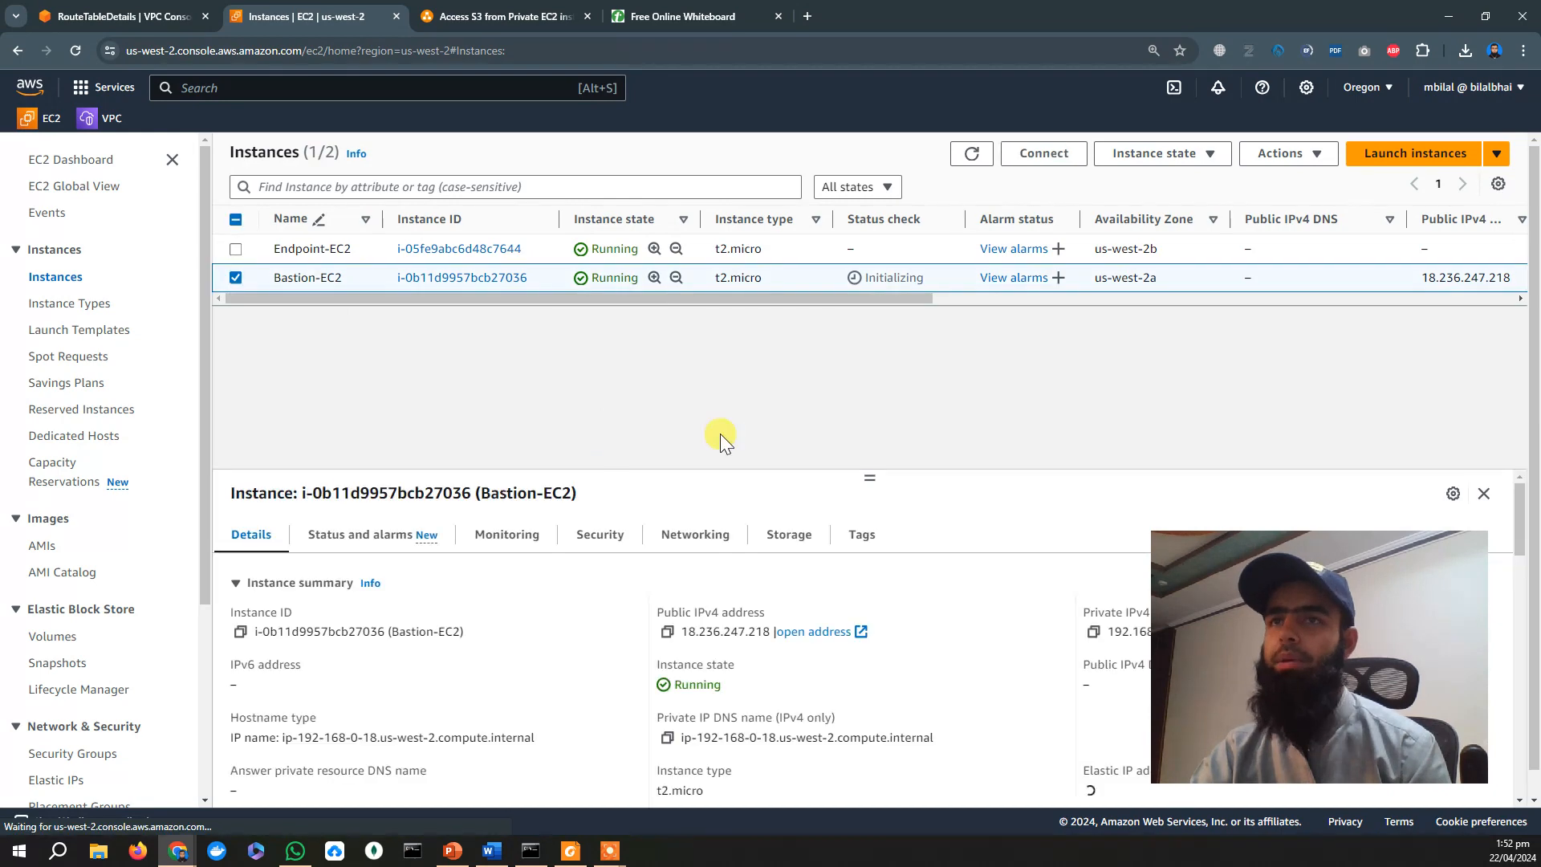
{"action": "left_click", "coordinate": [1044, 154]}
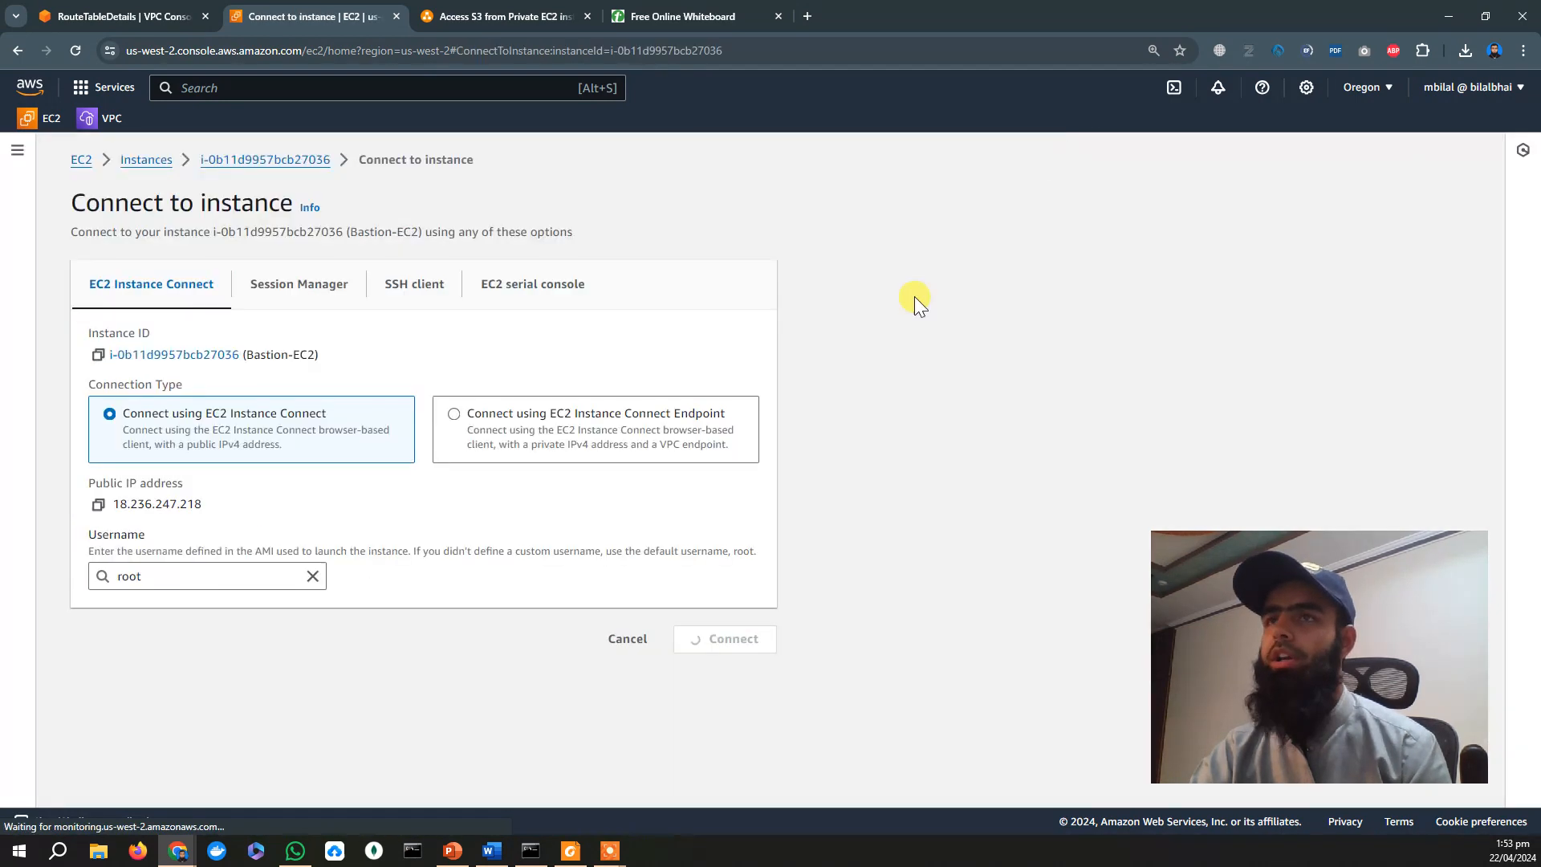
{"action": "left_click", "coordinate": [390, 302]}
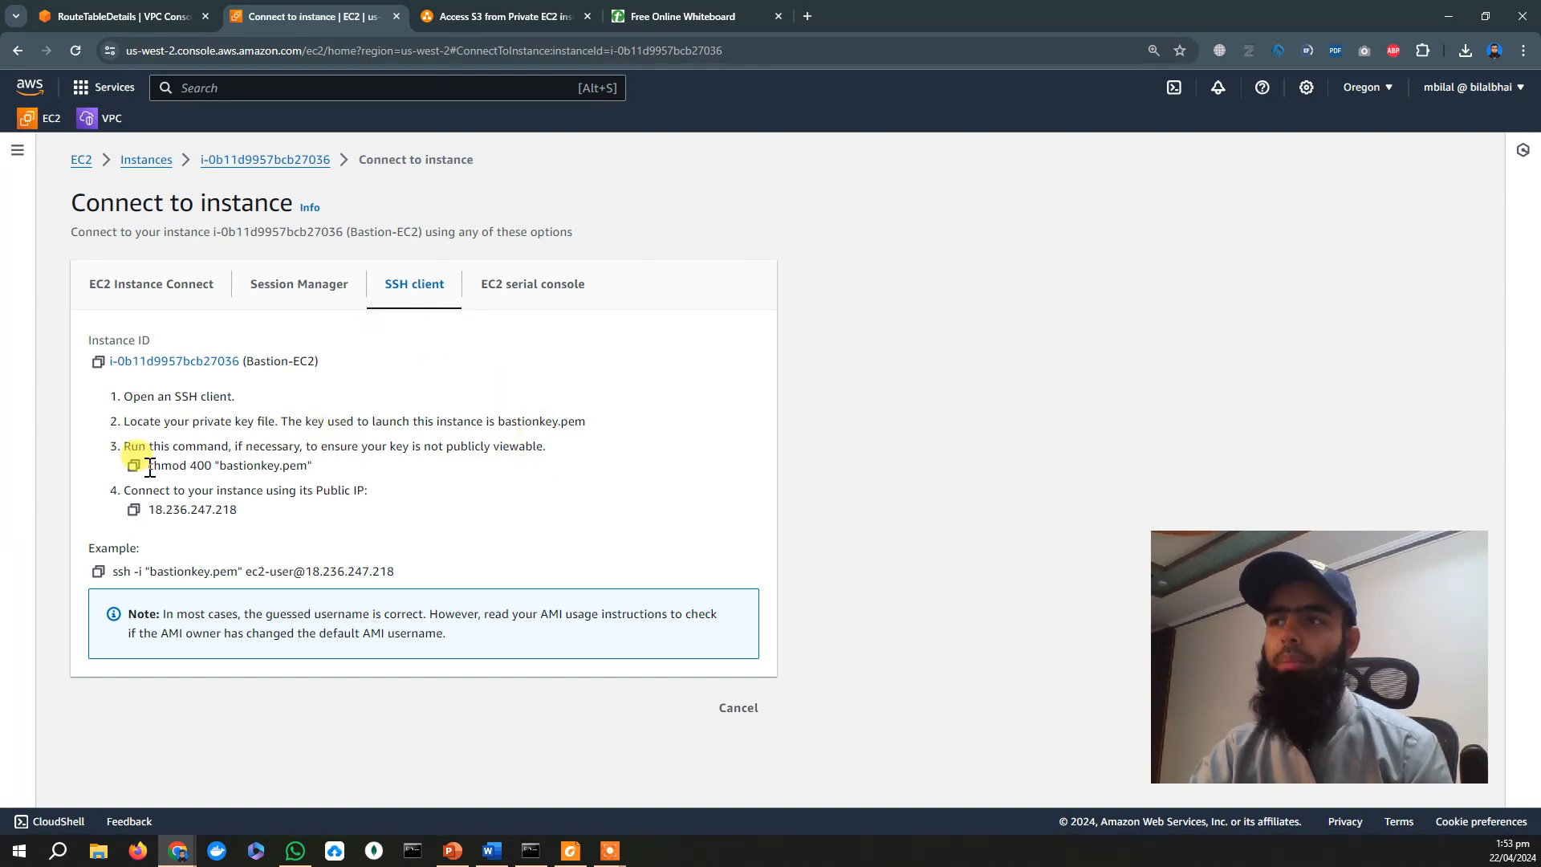
{"action": "left_click_drag", "start_coordinate": [150, 469], "coordinate": [305, 466]}
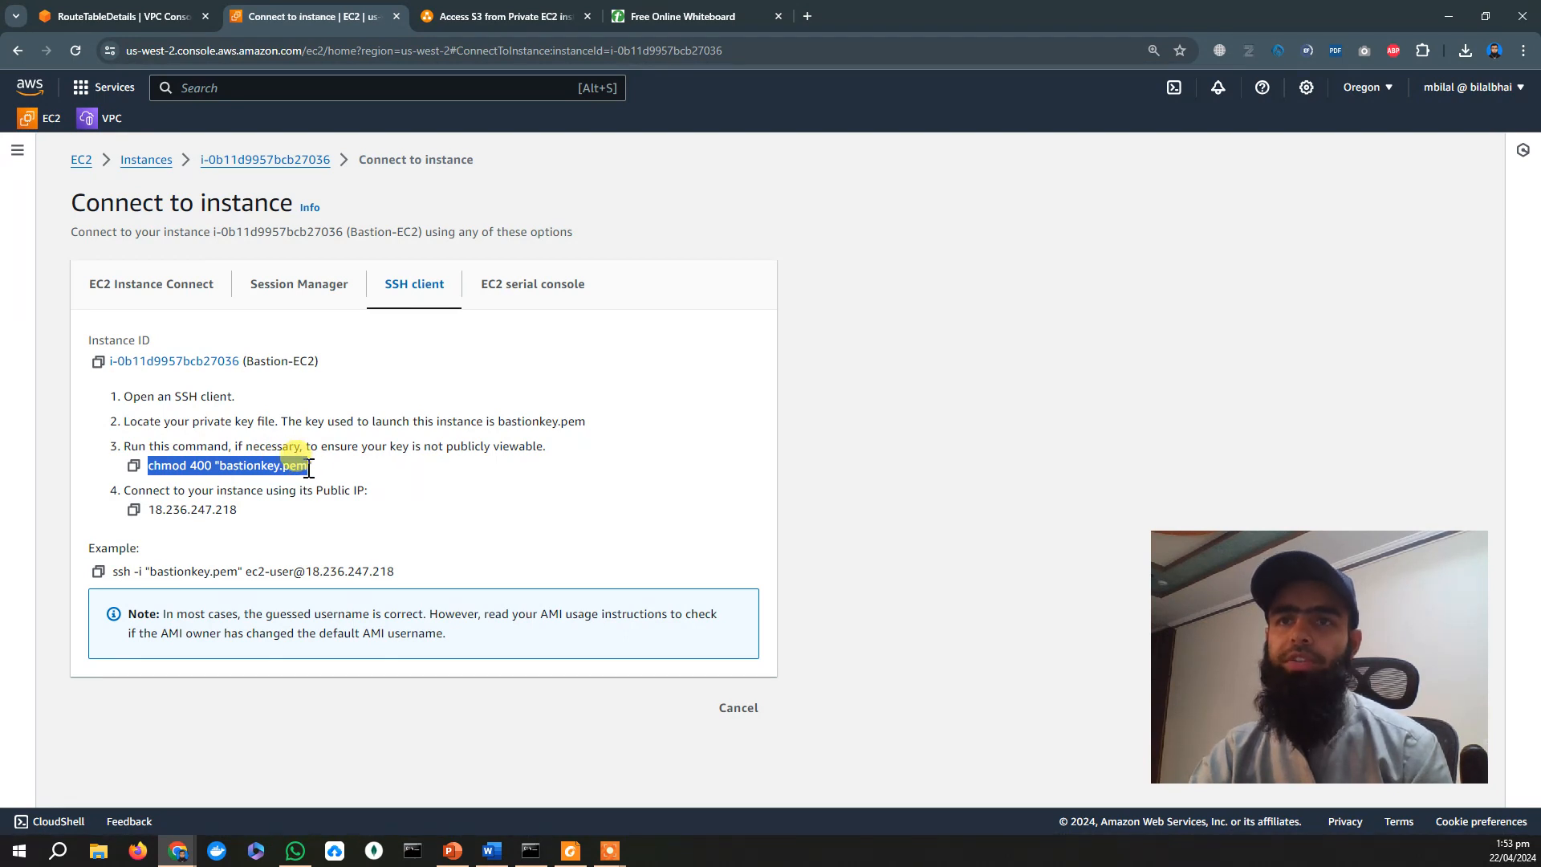
{"action": "left_click", "coordinate": [313, 467]}
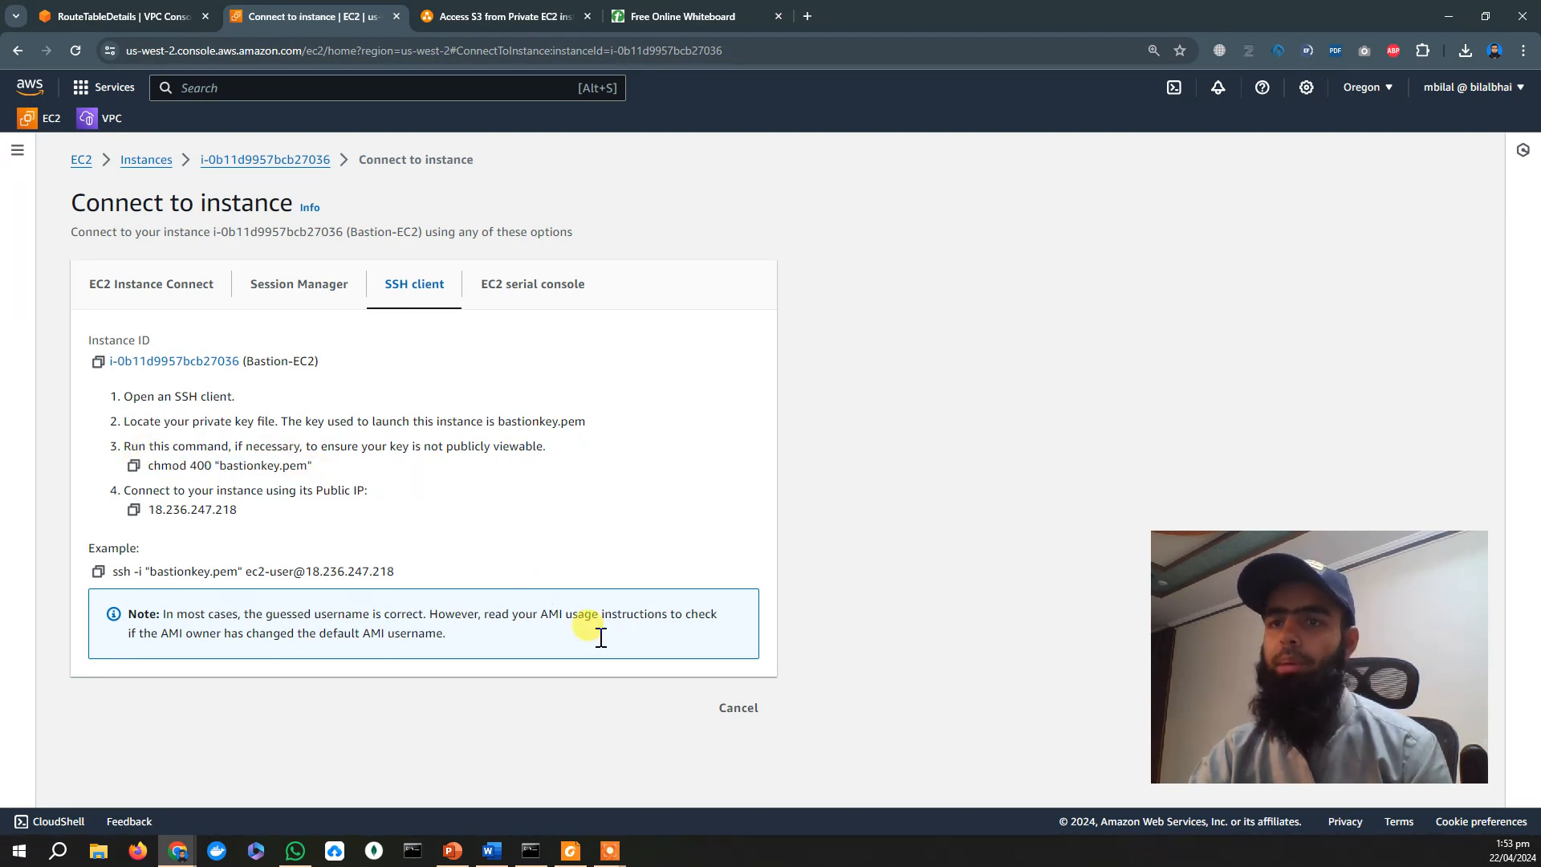
{"action": "mouse_move", "coordinate": [532, 857]}
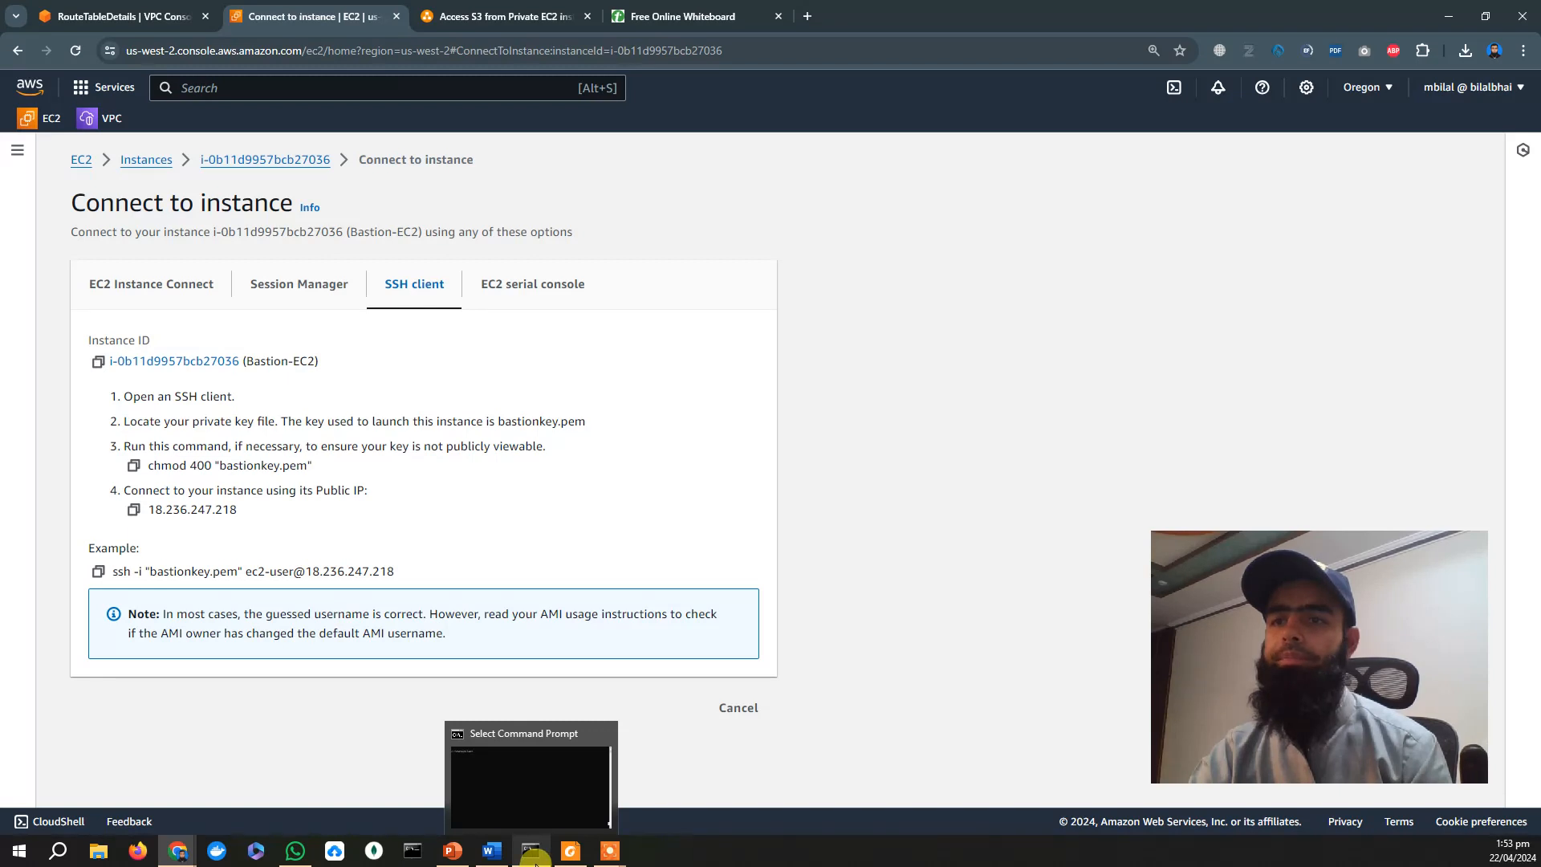
Switch to Command Prompt and change the working directory to Downloads.
{"action": "left_click", "coordinate": [535, 858]}
{"action": "left_click_drag", "start_coordinate": [59, 275], "coordinate": [1033, 159]}
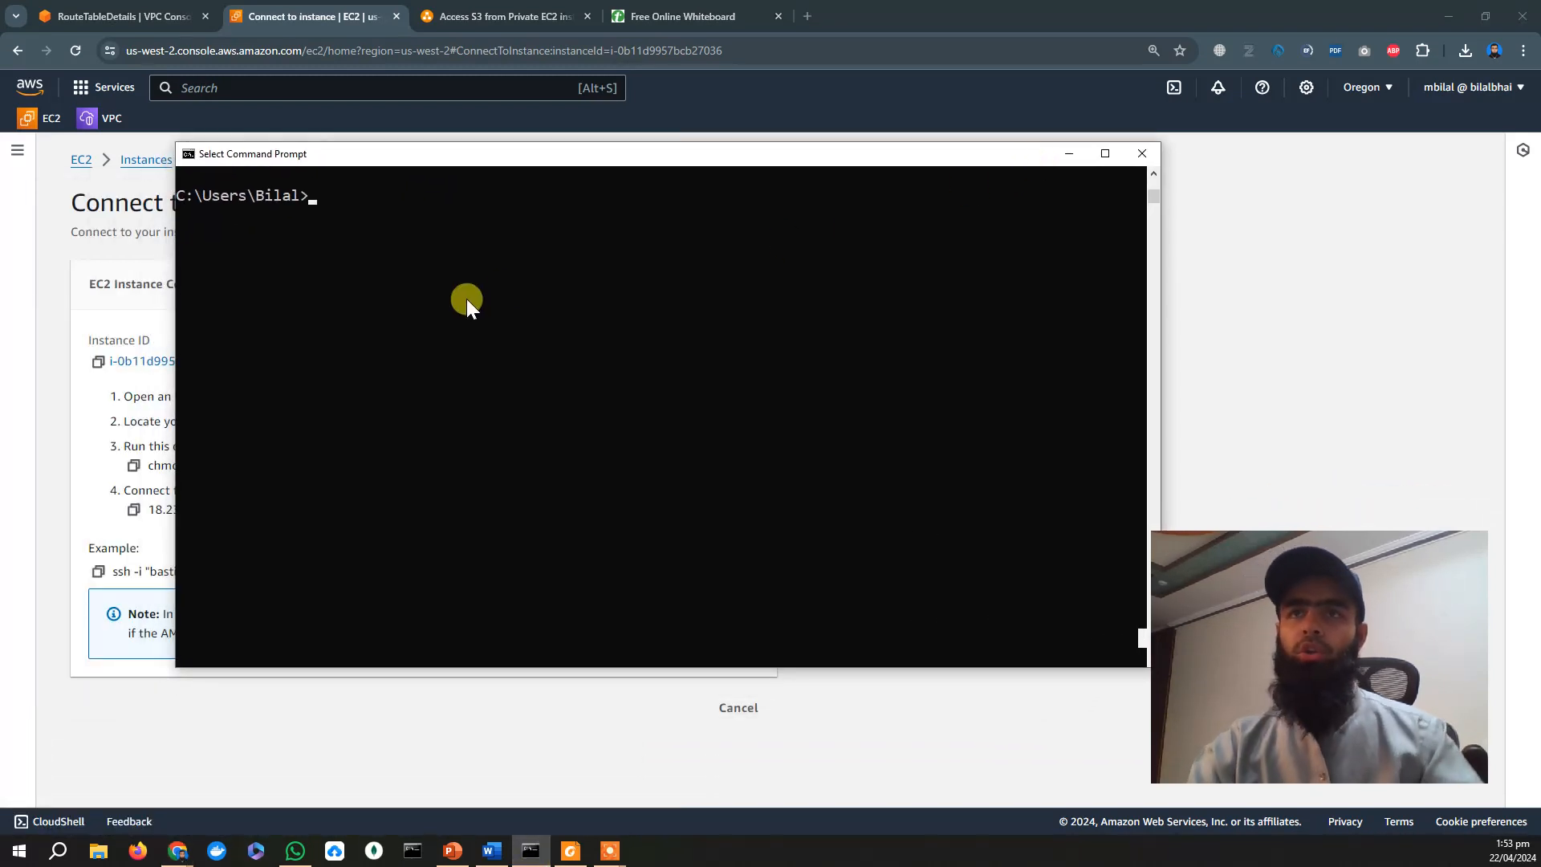
{"action": "type", "text": "cd"}
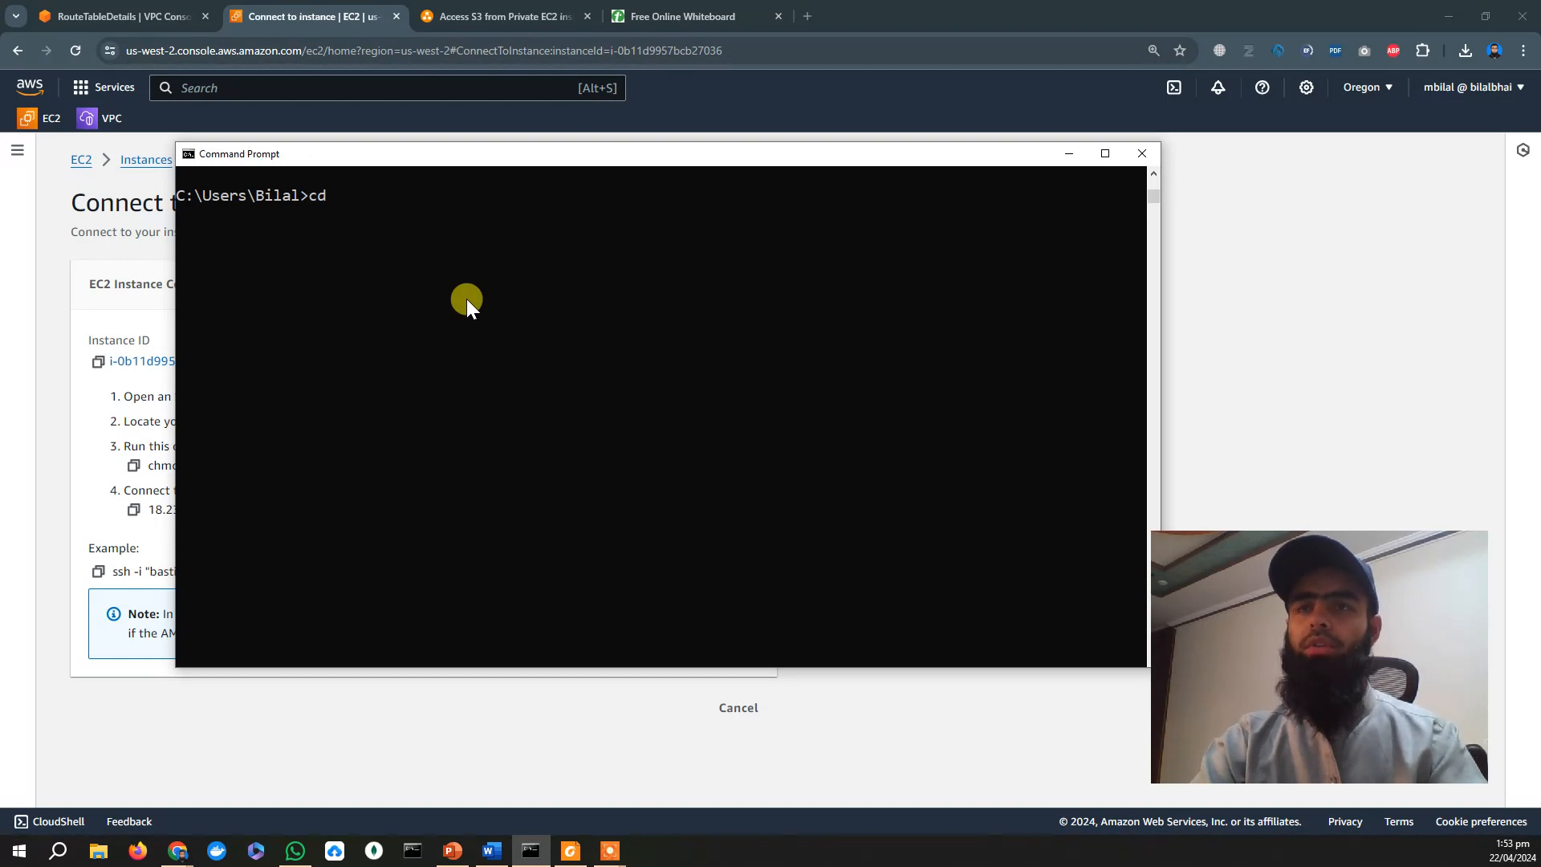
{"action": "type", "text": " Downloads"}
{"action": "key", "text": "Return"}
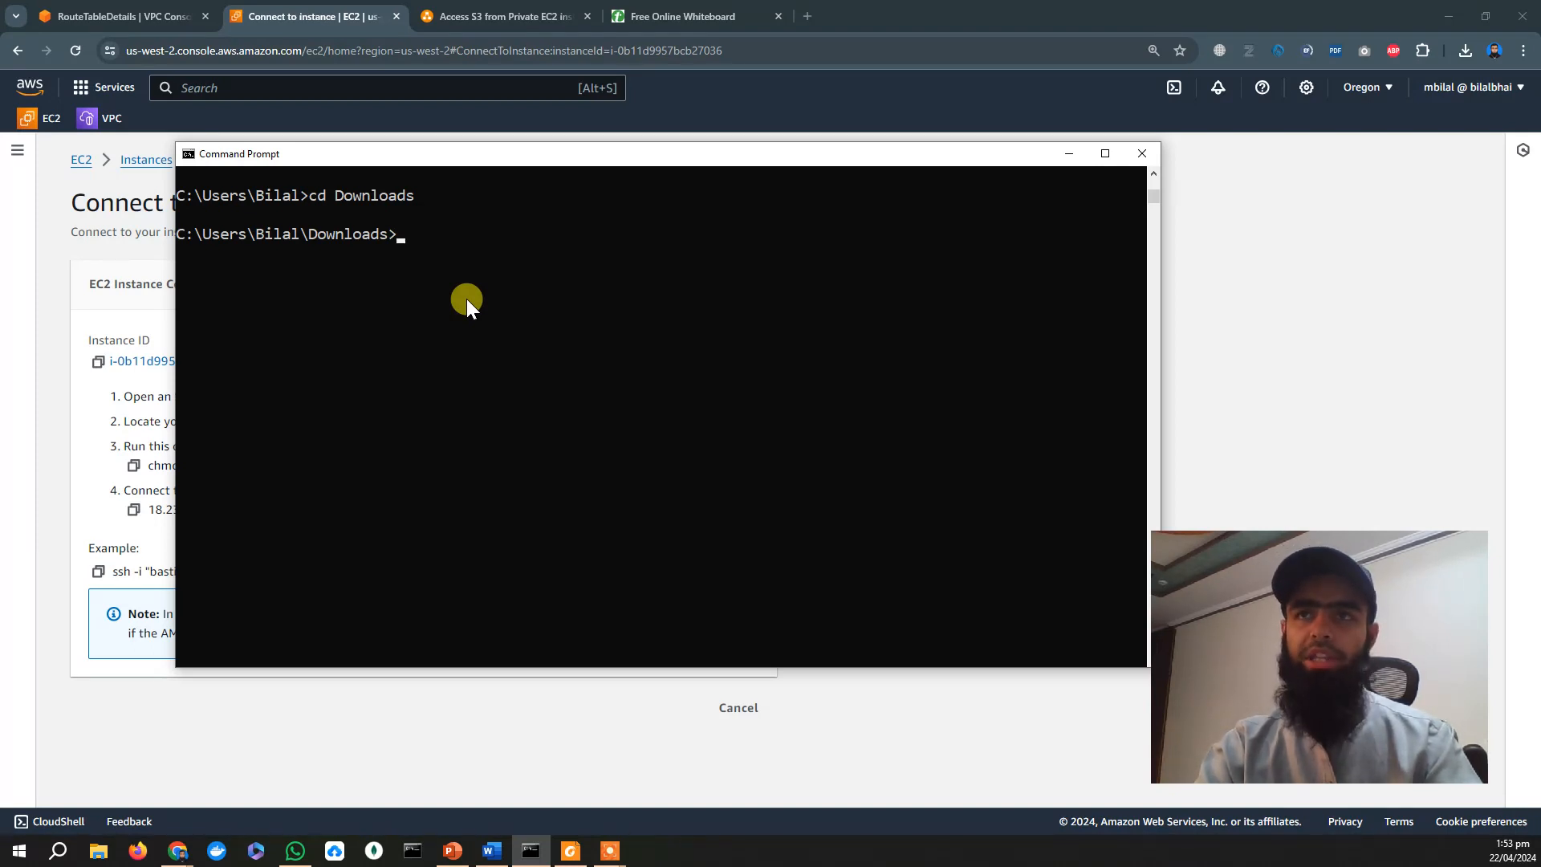
Try to restrict the key file's permissions with chmod 400 bastionkey.pem.
{"action": "left_click_drag", "start_coordinate": [644, 157], "coordinate": [841, 122]}
{"action": "type", "text": "chmod "}
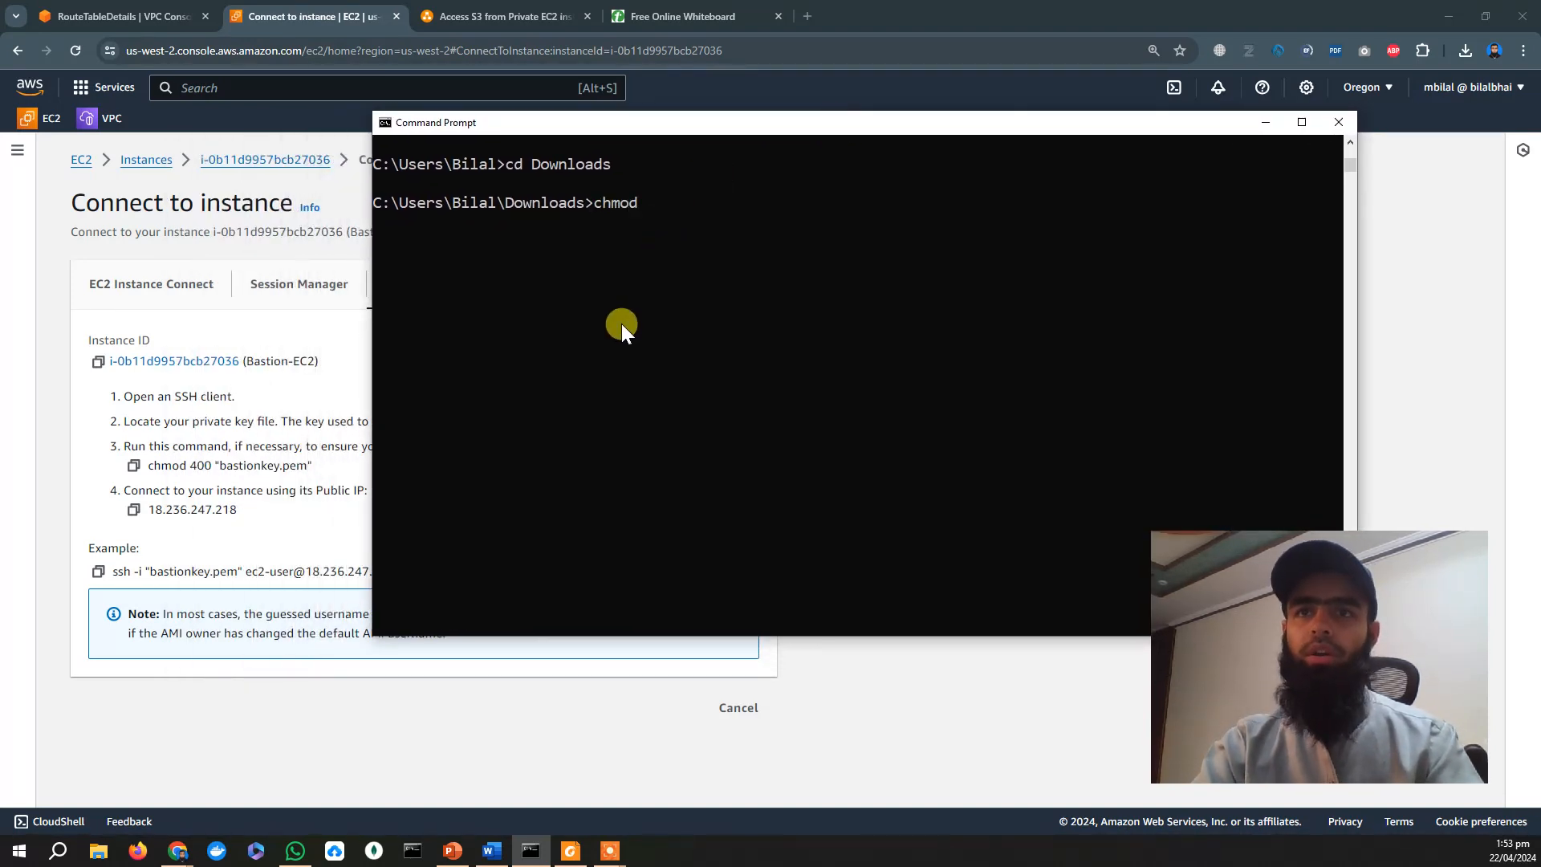
{"action": "type", "text": "400"}
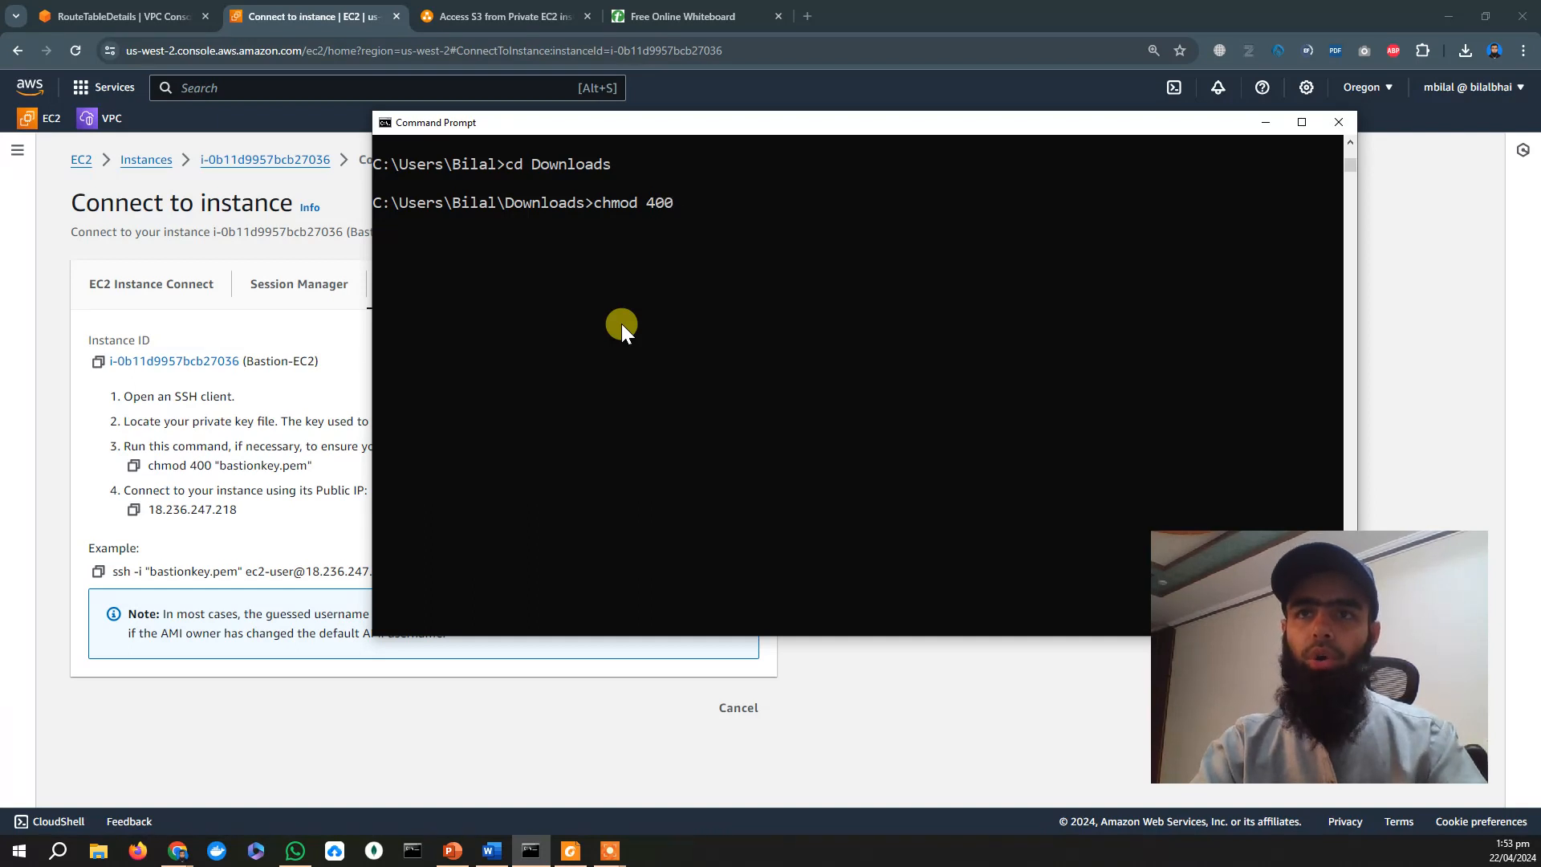
{"action": "type", "text": " bastionkey.pem"}
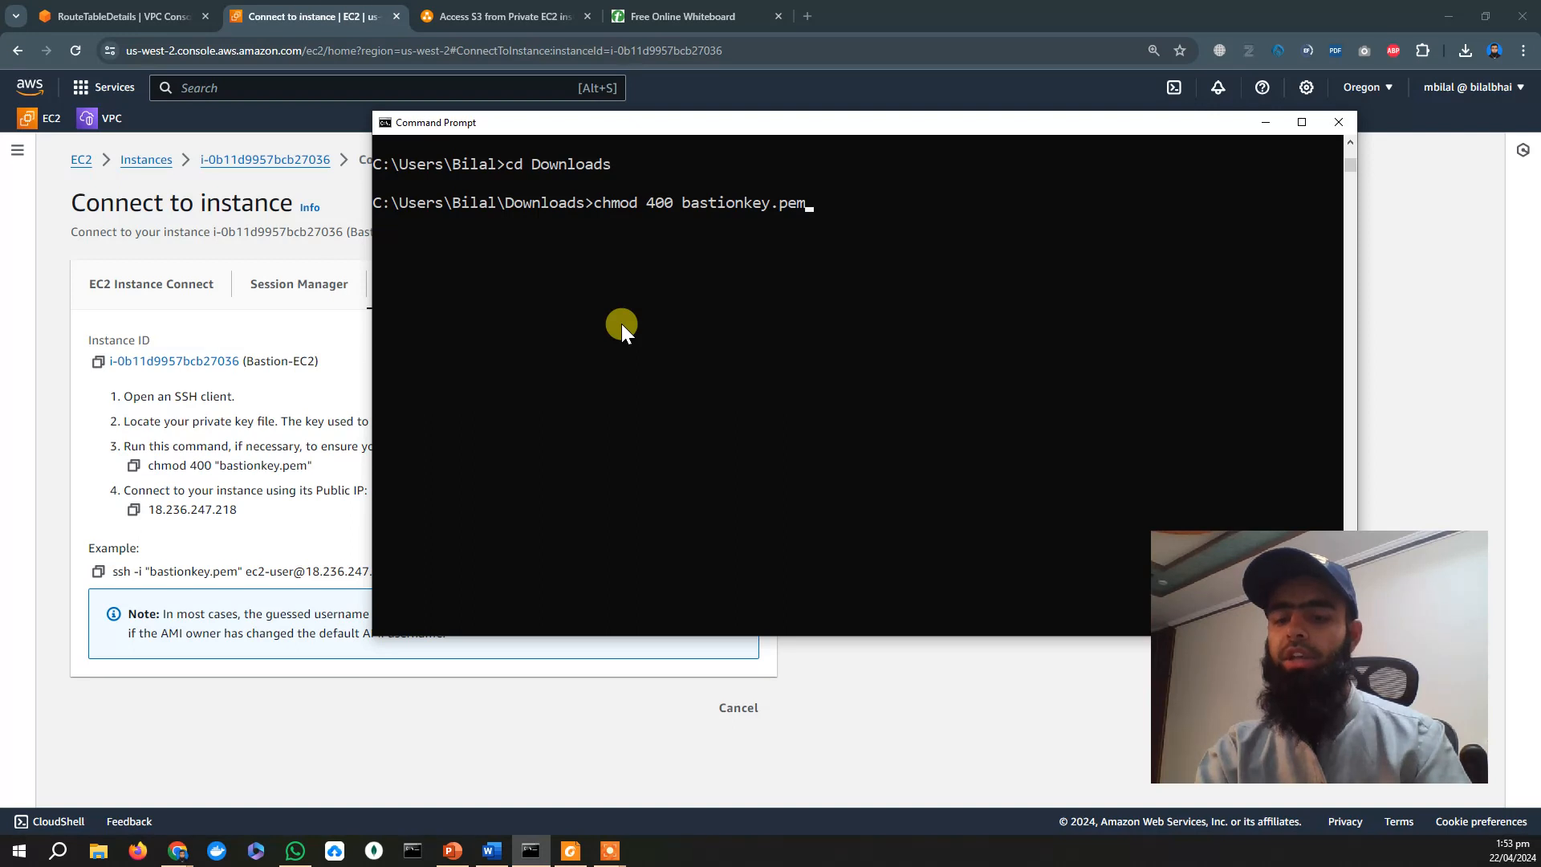
{"action": "key", "text": "Return"}
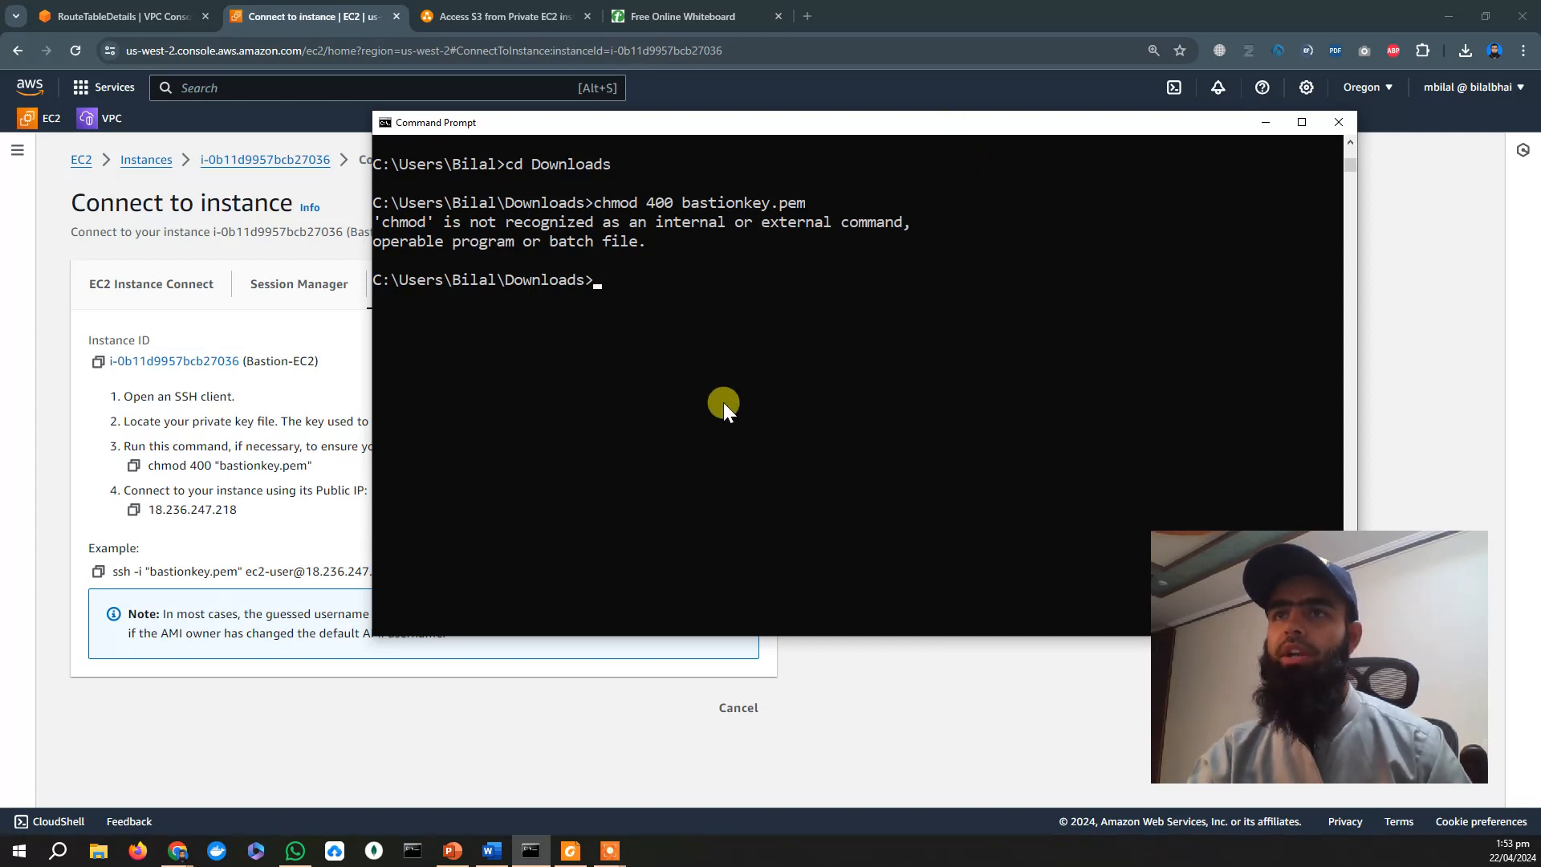
Copy the example SSH command for Bastion-EC2, run it in Command Prompt and accept the host's authenticity with yes.
{"action": "left_click", "coordinate": [176, 575]}
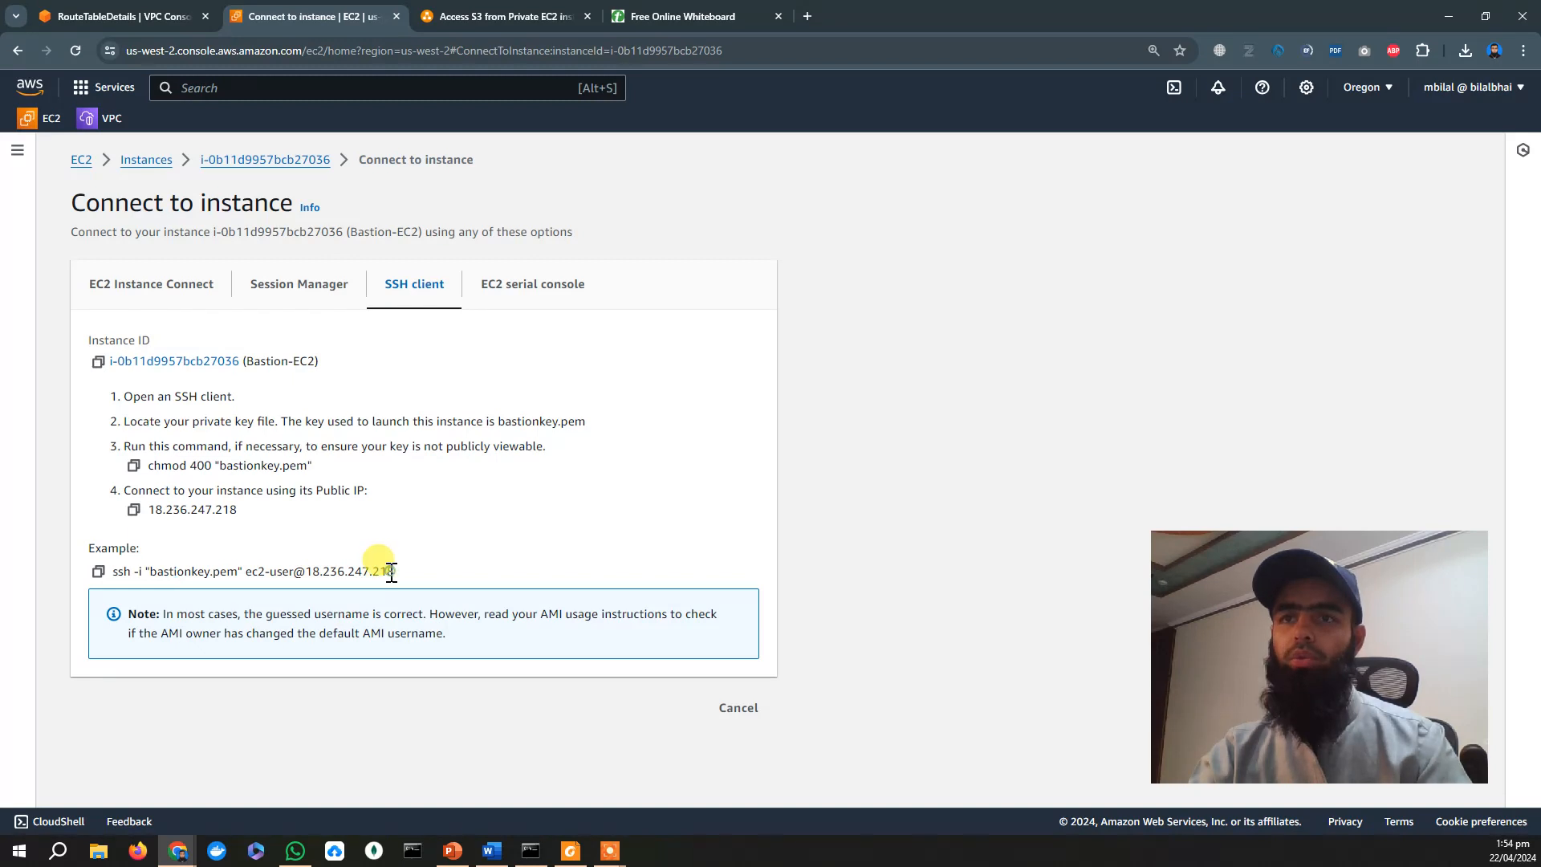
{"action": "left_click", "coordinate": [98, 572]}
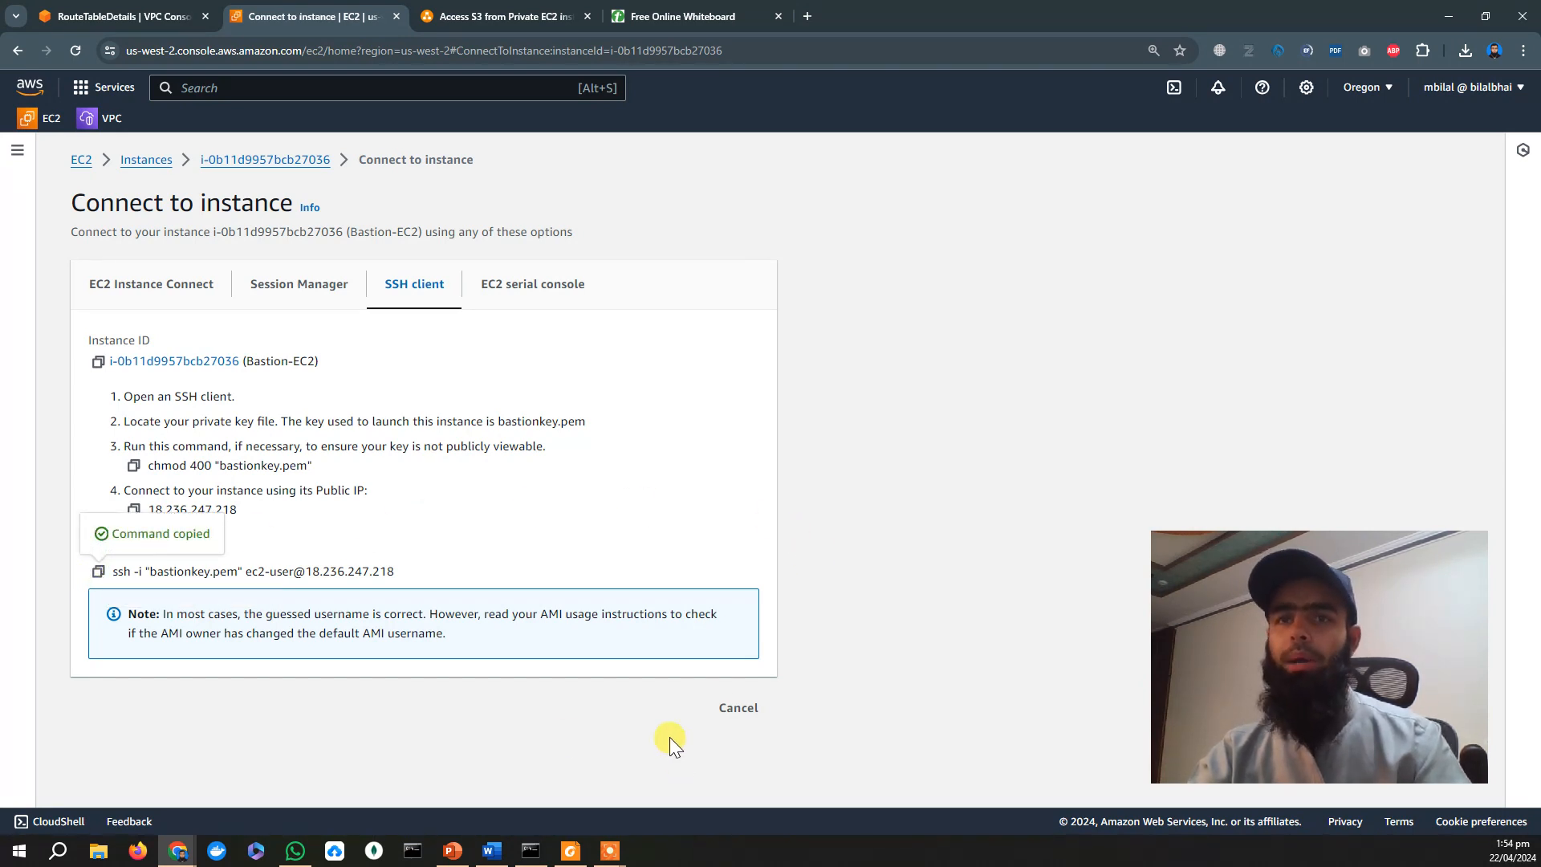
{"action": "left_click", "coordinate": [531, 850]}
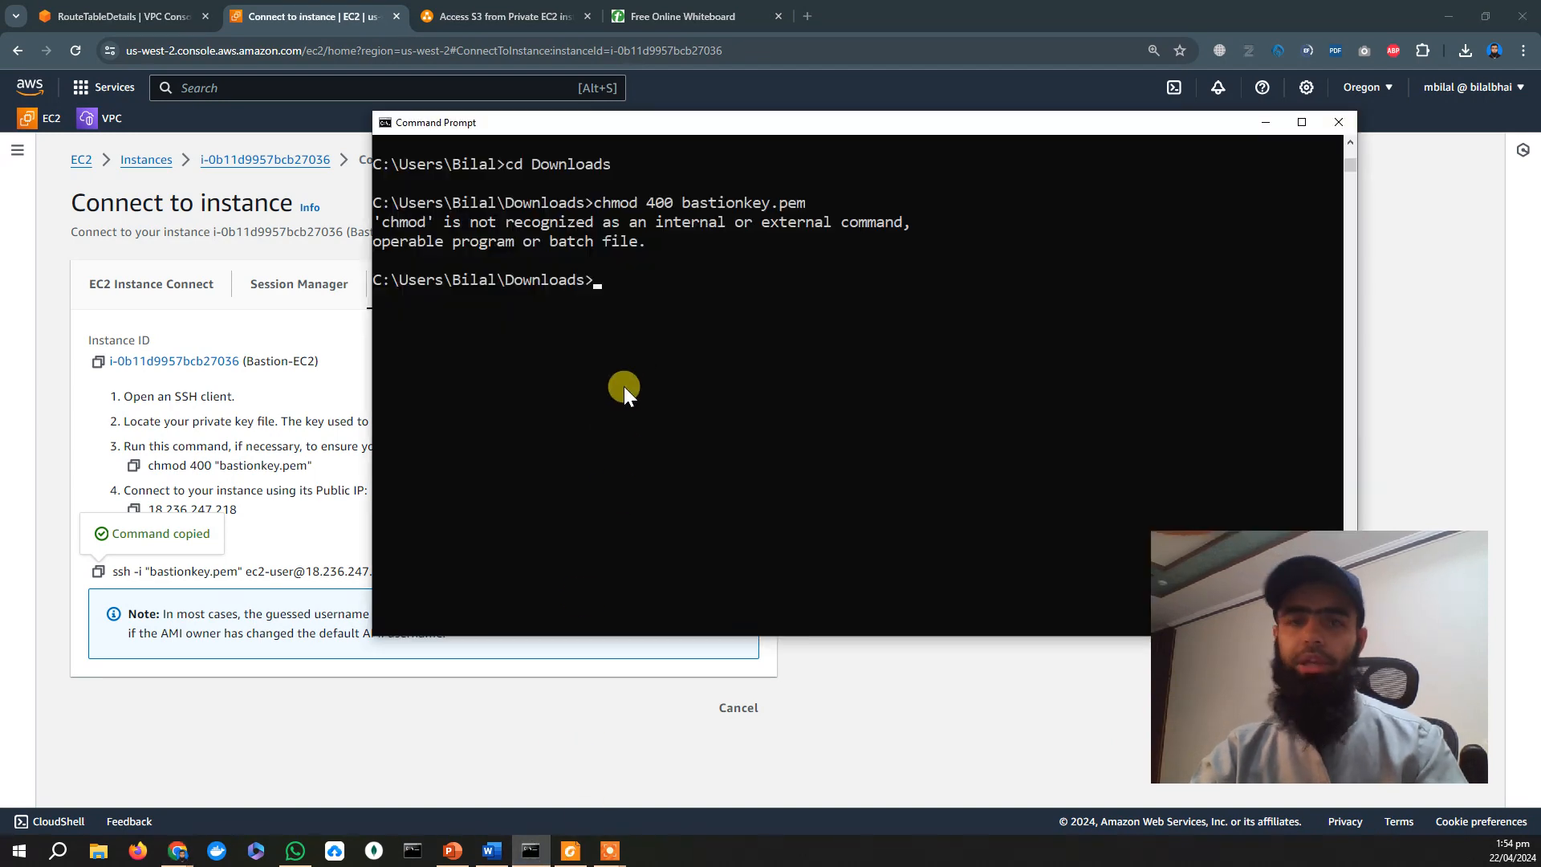
{"action": "key", "text": "ctrl+v"}
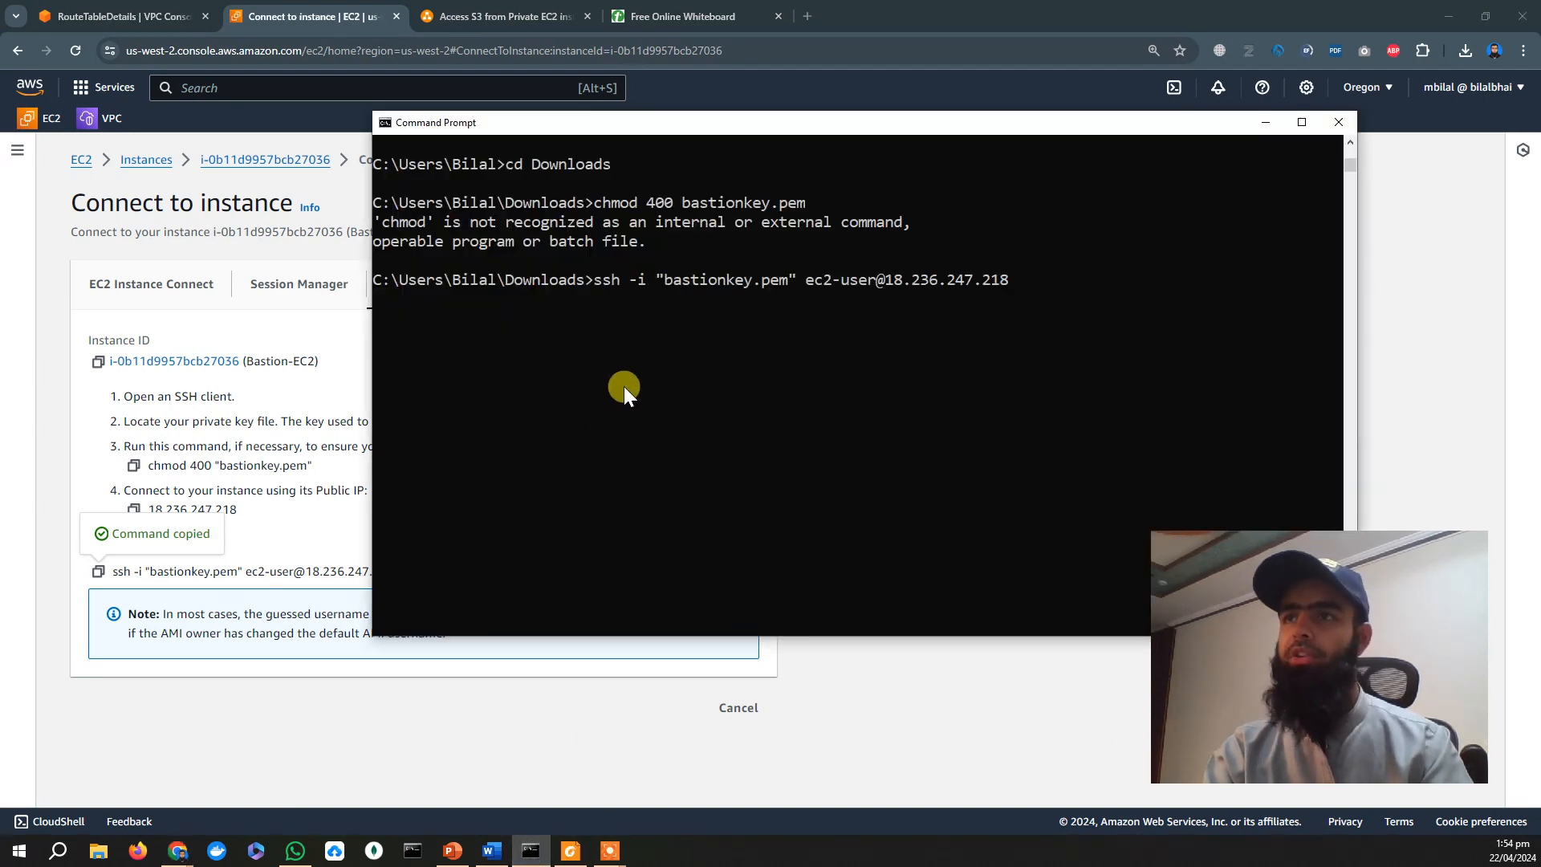
{"action": "key", "text": "Return"}
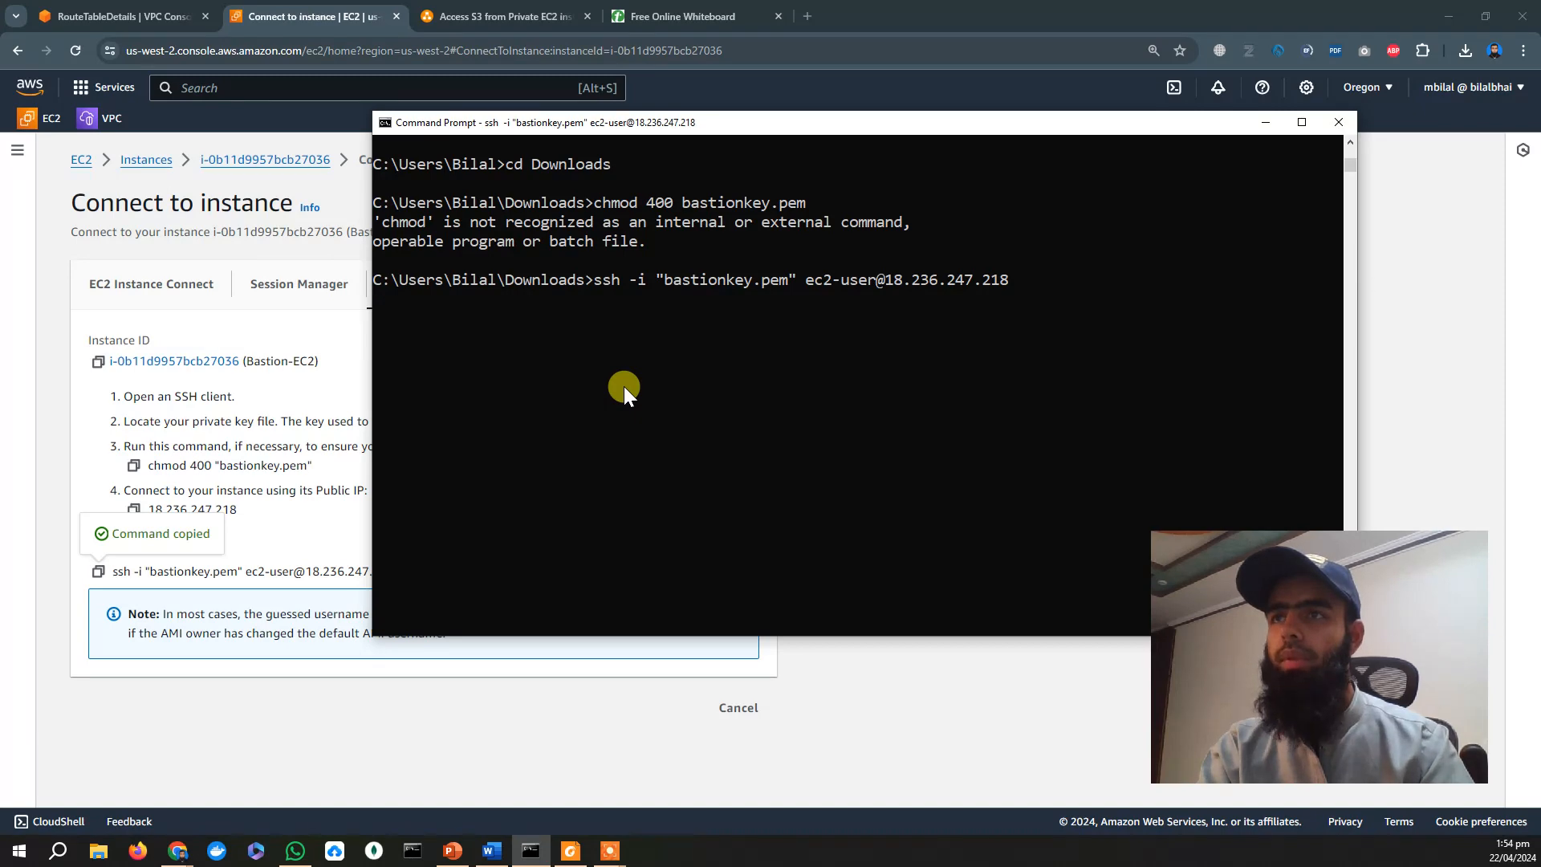
{"action": "type", "text": "yes"}
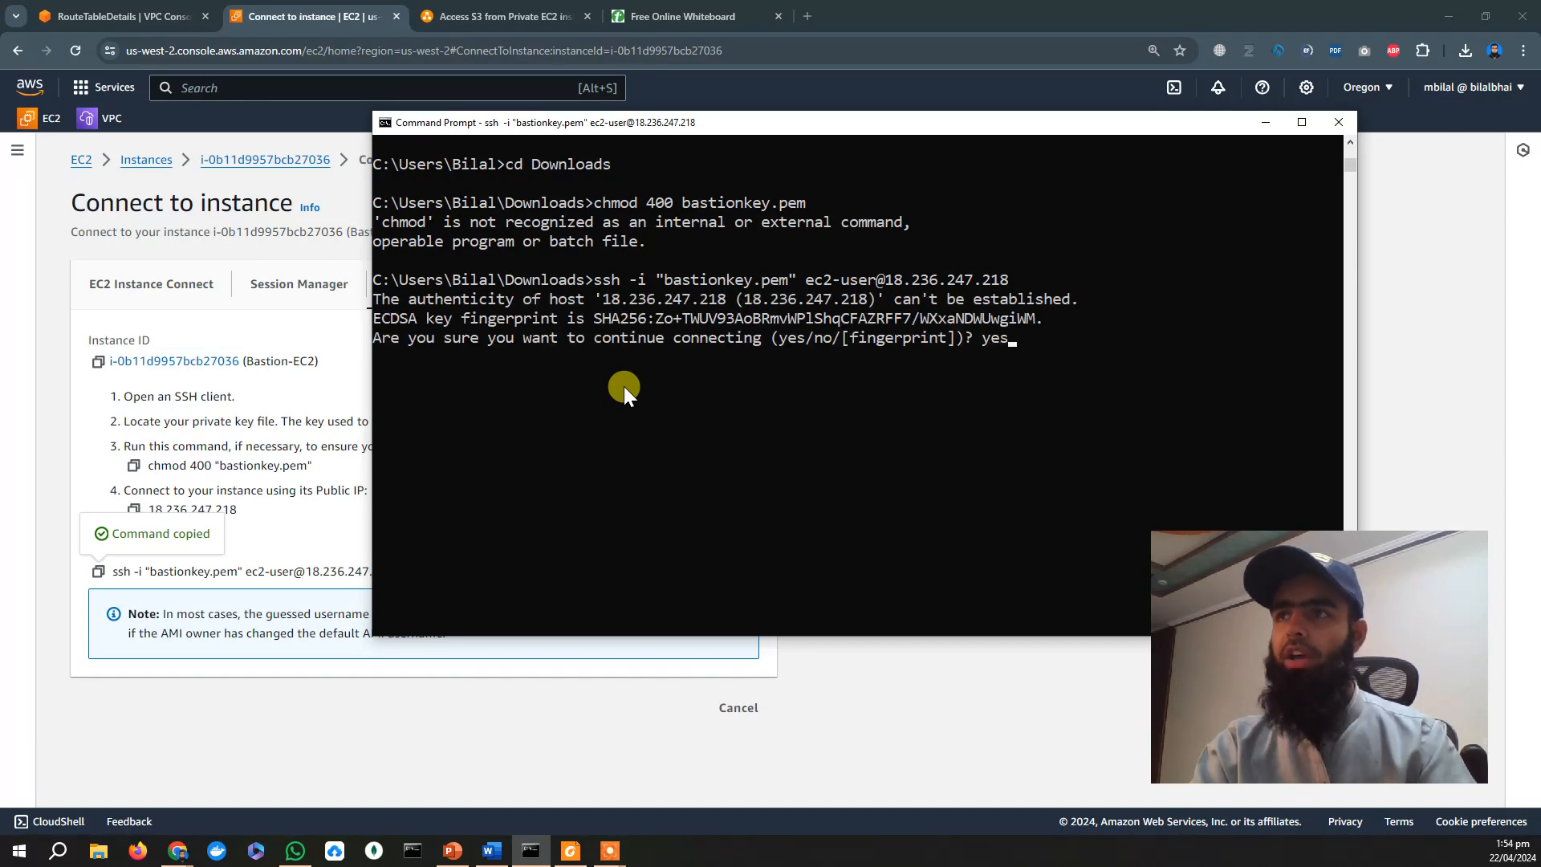
{"action": "key", "text": "Return"}
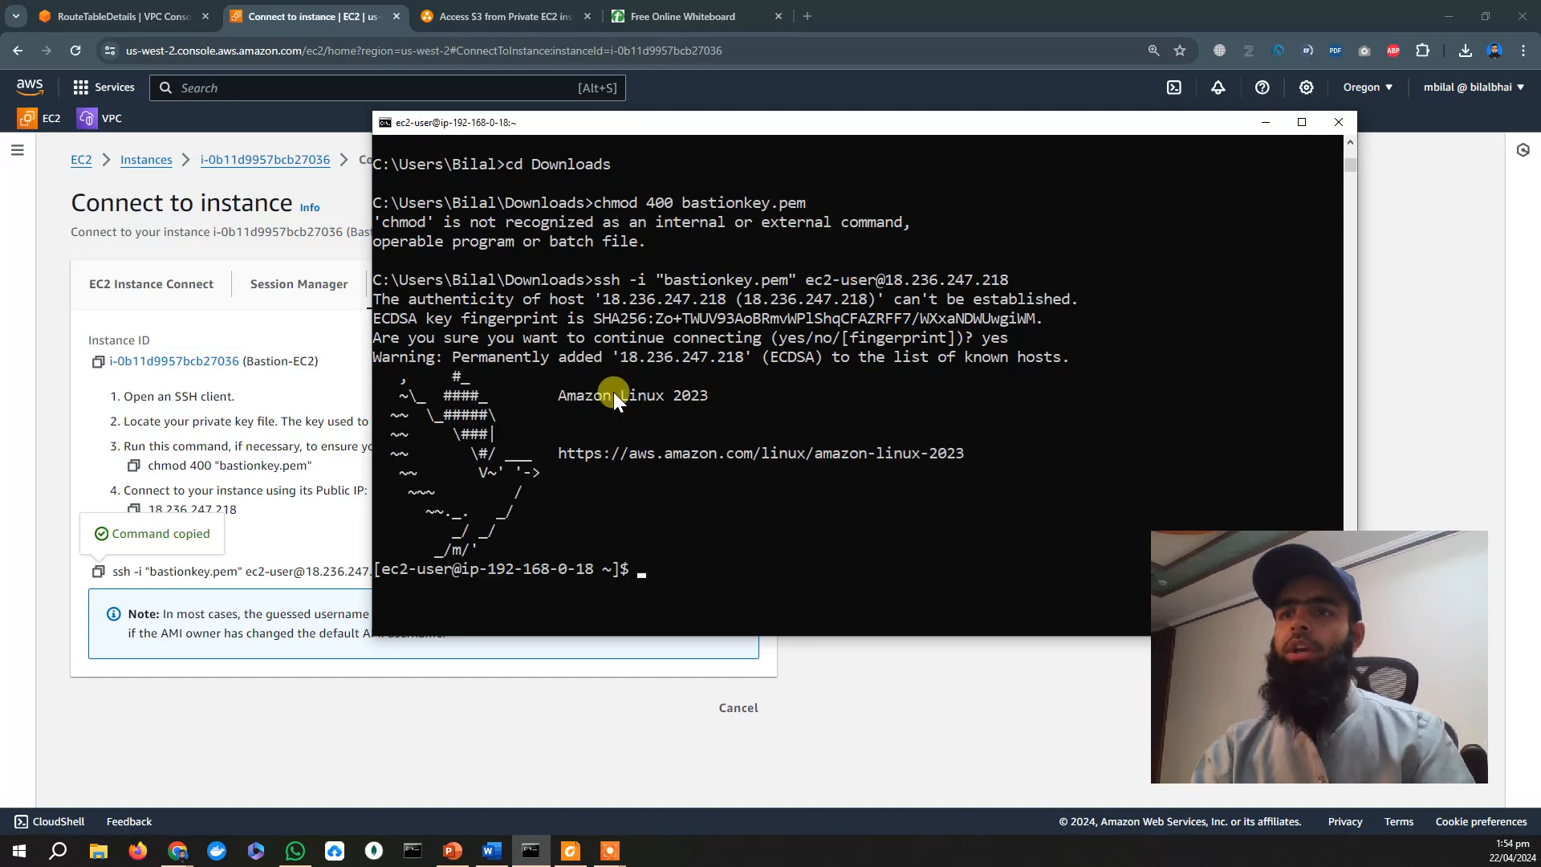
Print the bastion instance's working directory with pwd and list its files with ls.
{"action": "scroll", "coordinate": [726, 538], "scroll_direction": "down", "scroll_amount": 5}
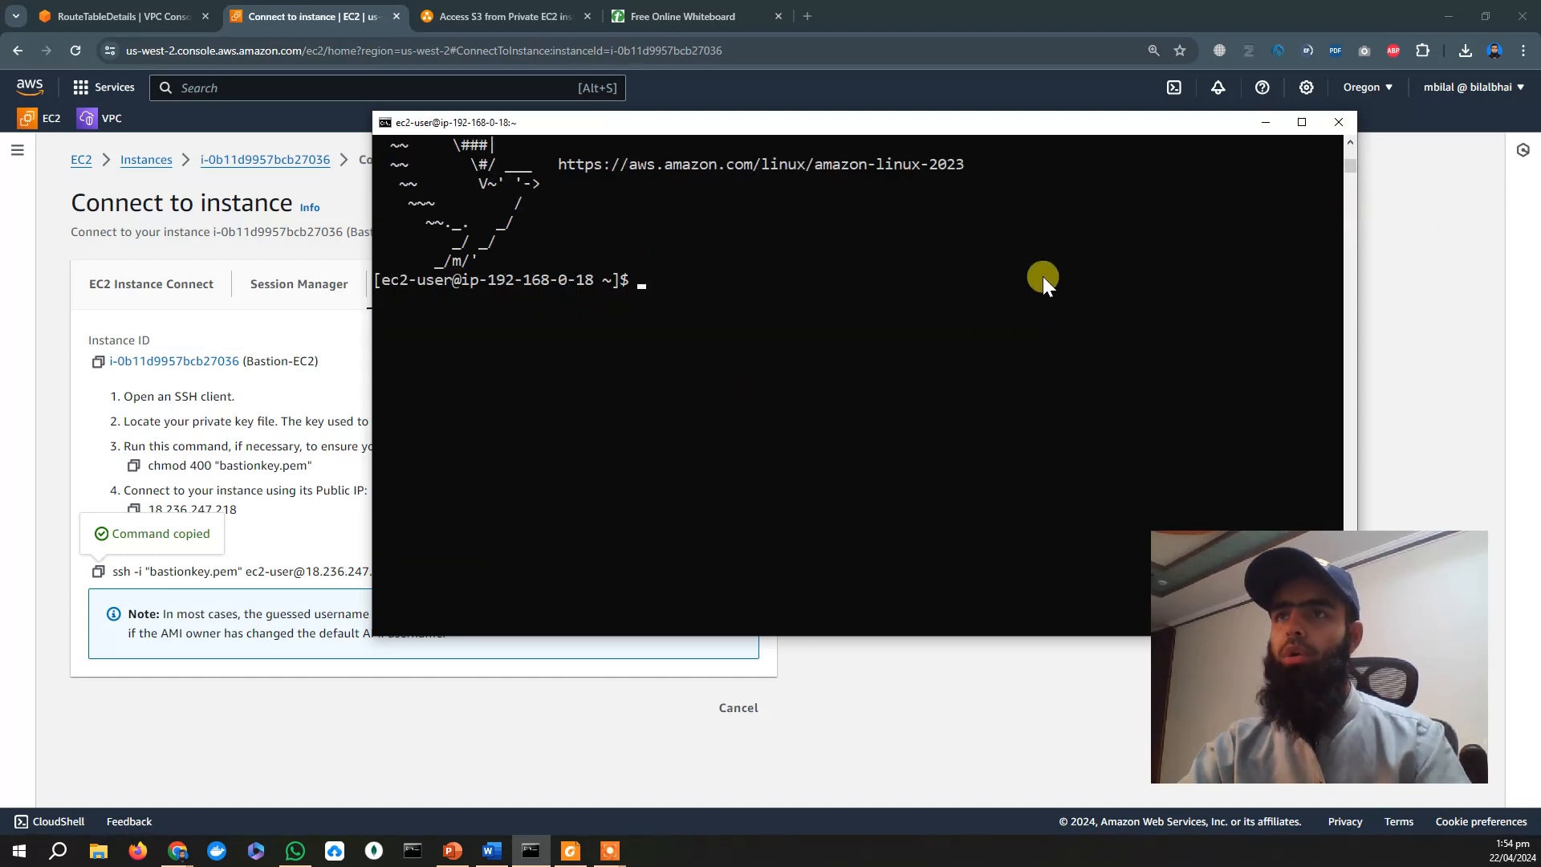
{"action": "scroll", "coordinate": [1042, 276], "scroll_direction": "down", "scroll_amount": 2}
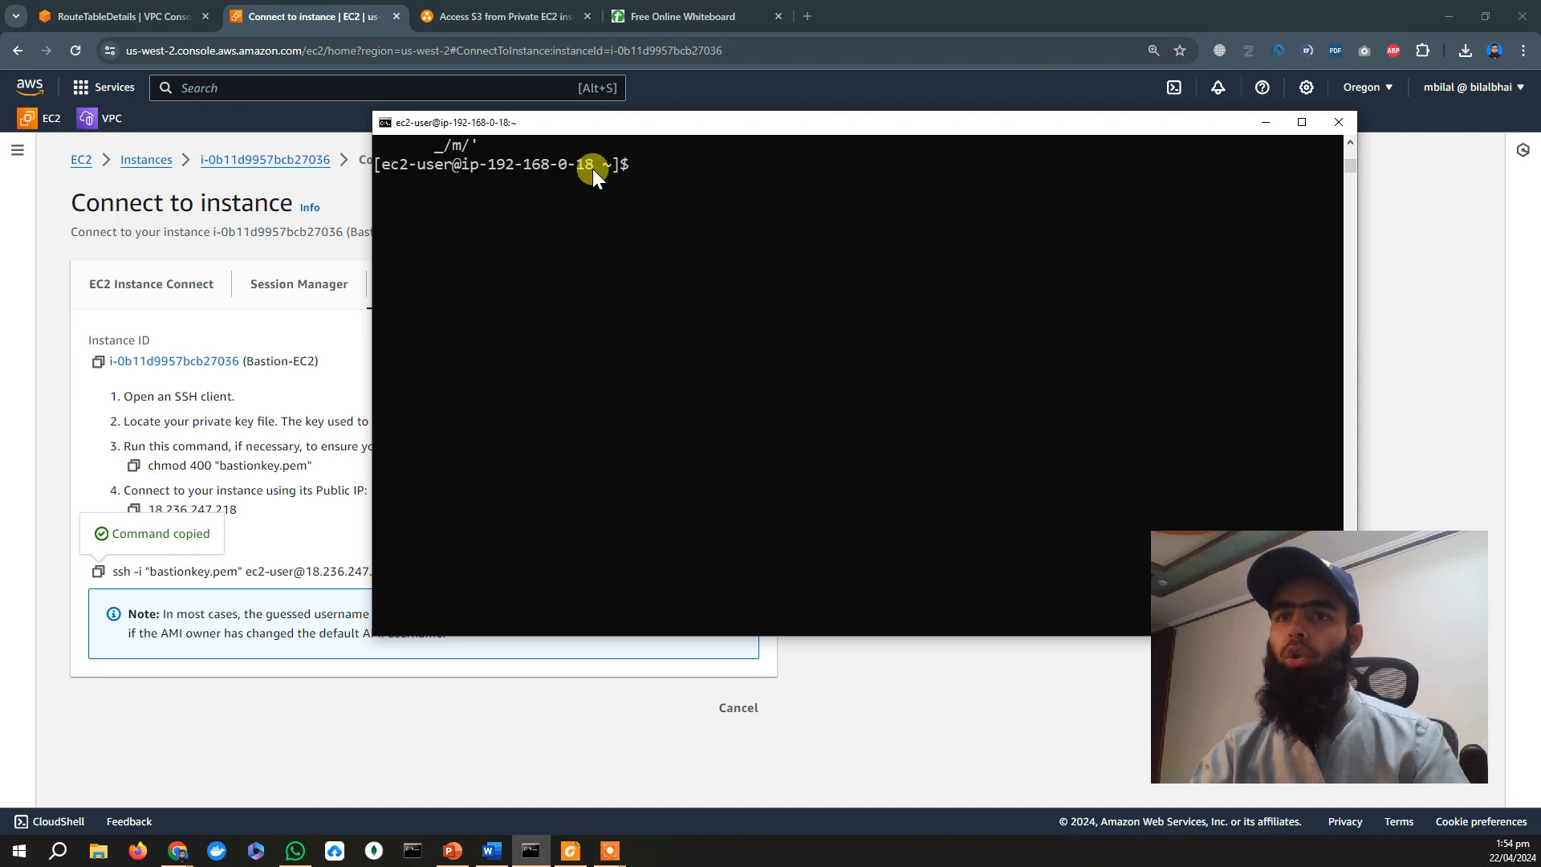
{"action": "left_click_drag", "start_coordinate": [724, 129], "coordinate": [764, 133]}
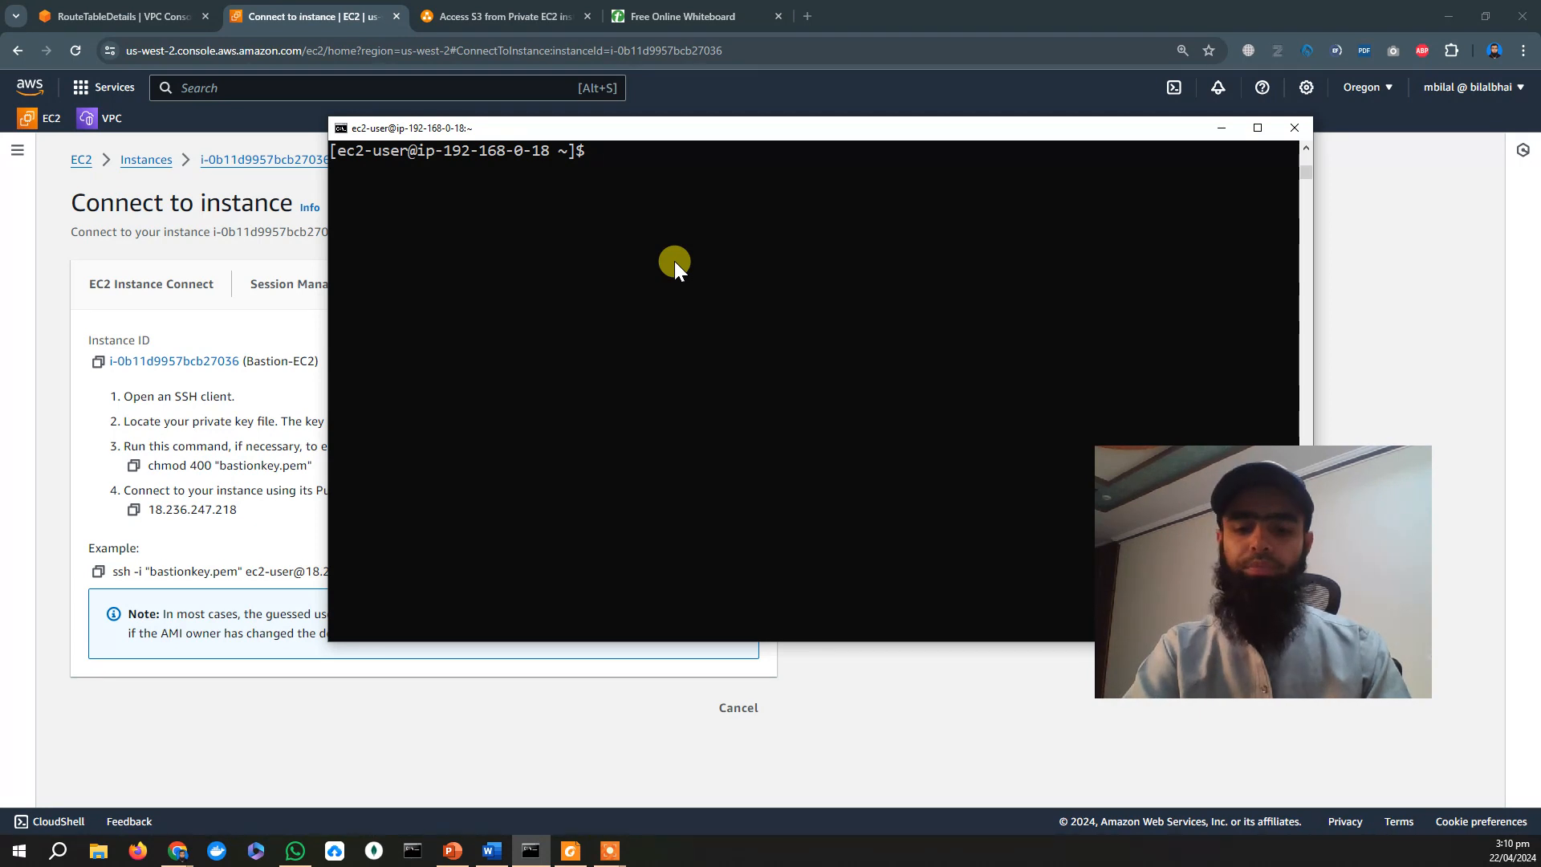
{"action": "type", "text": "pwd"}
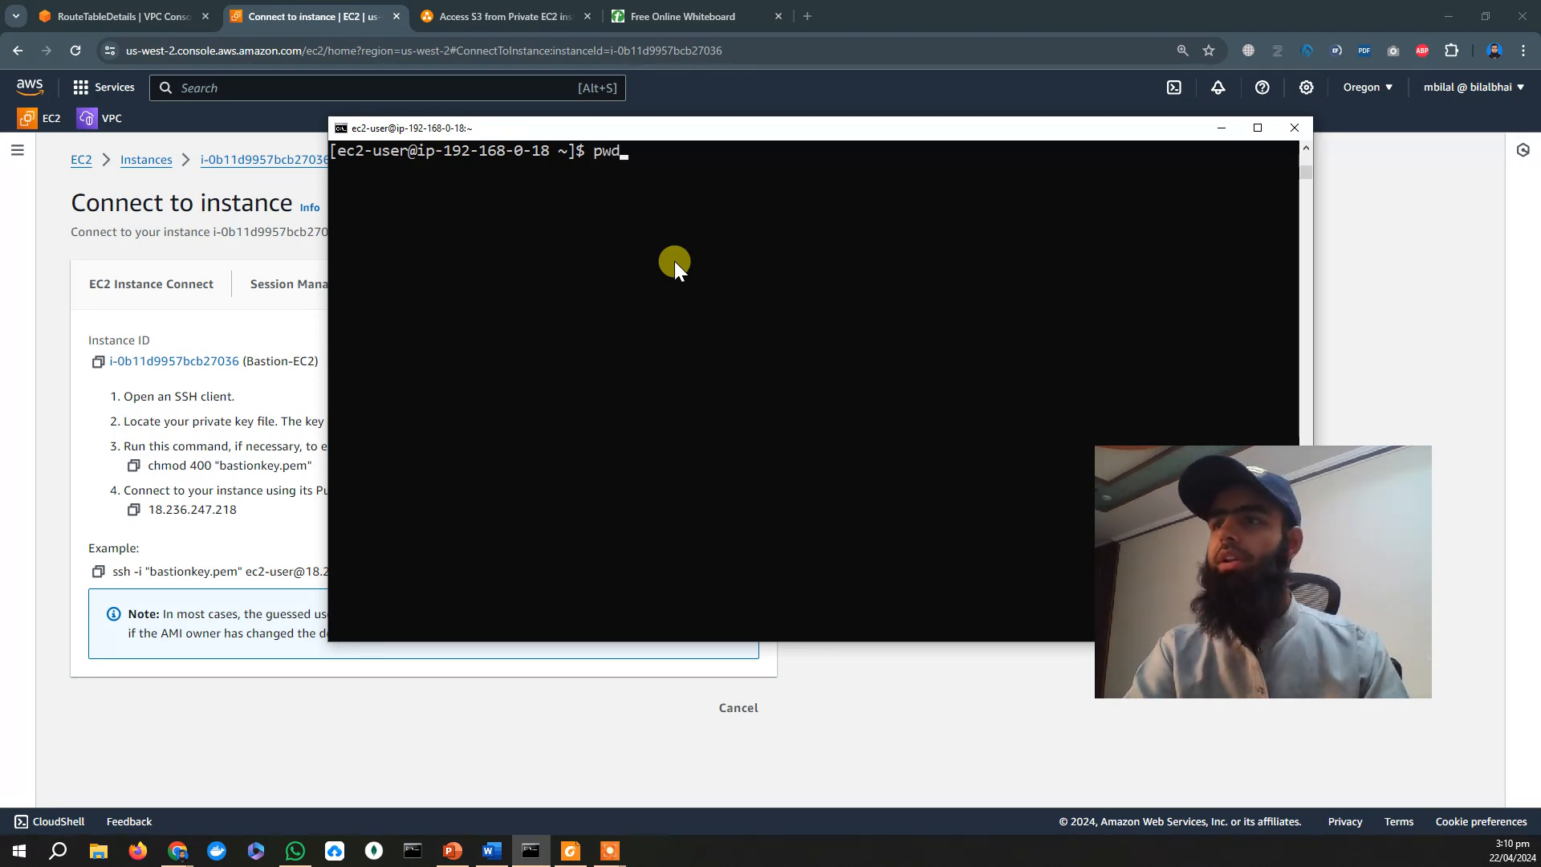
{"action": "key", "text": "Return"}
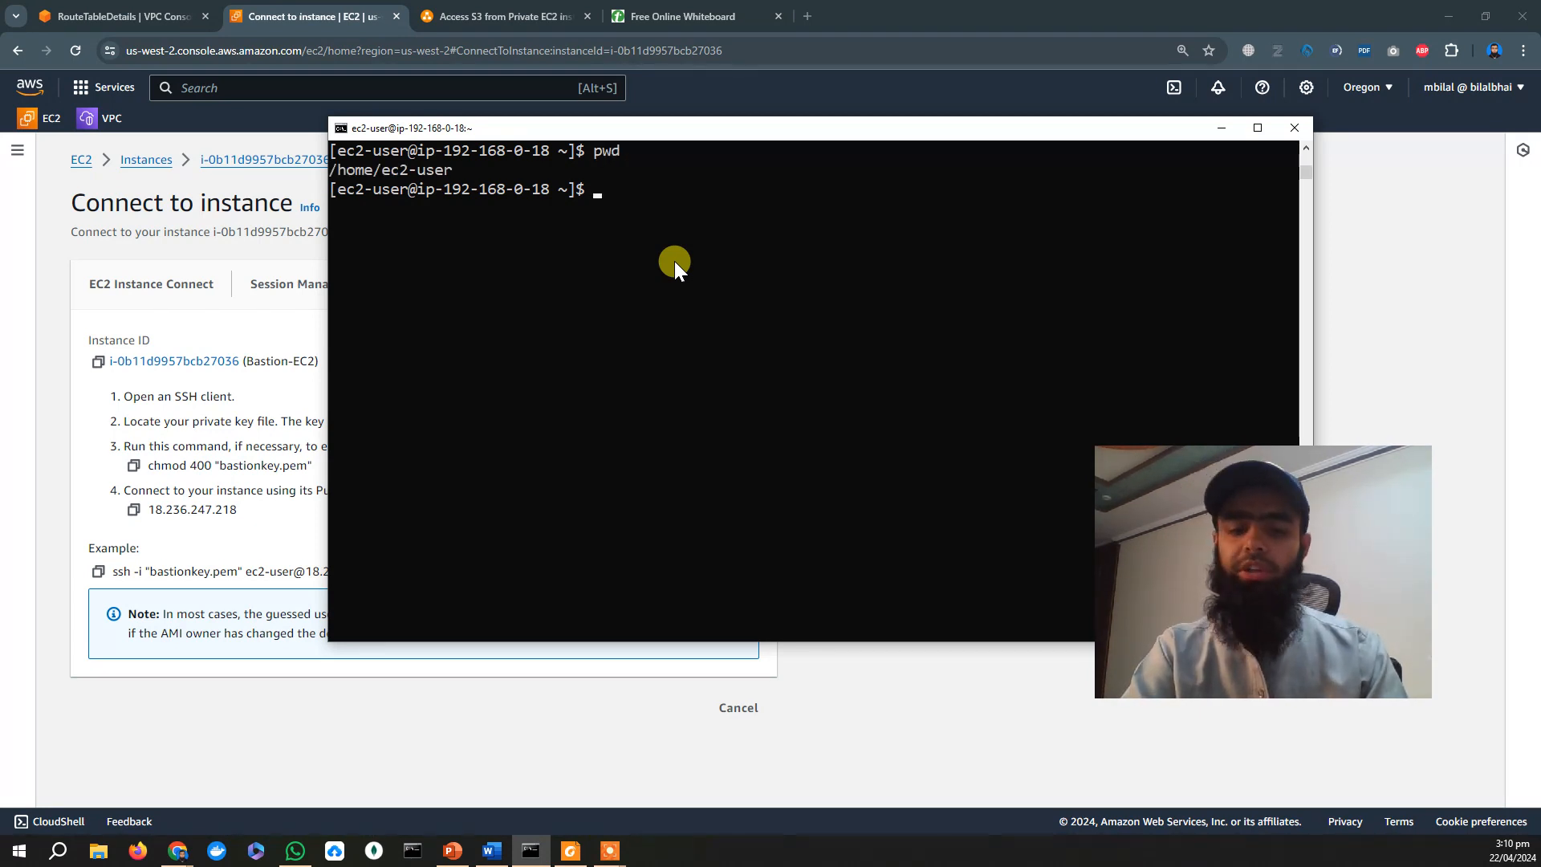
{"action": "type", "text": "ls"}
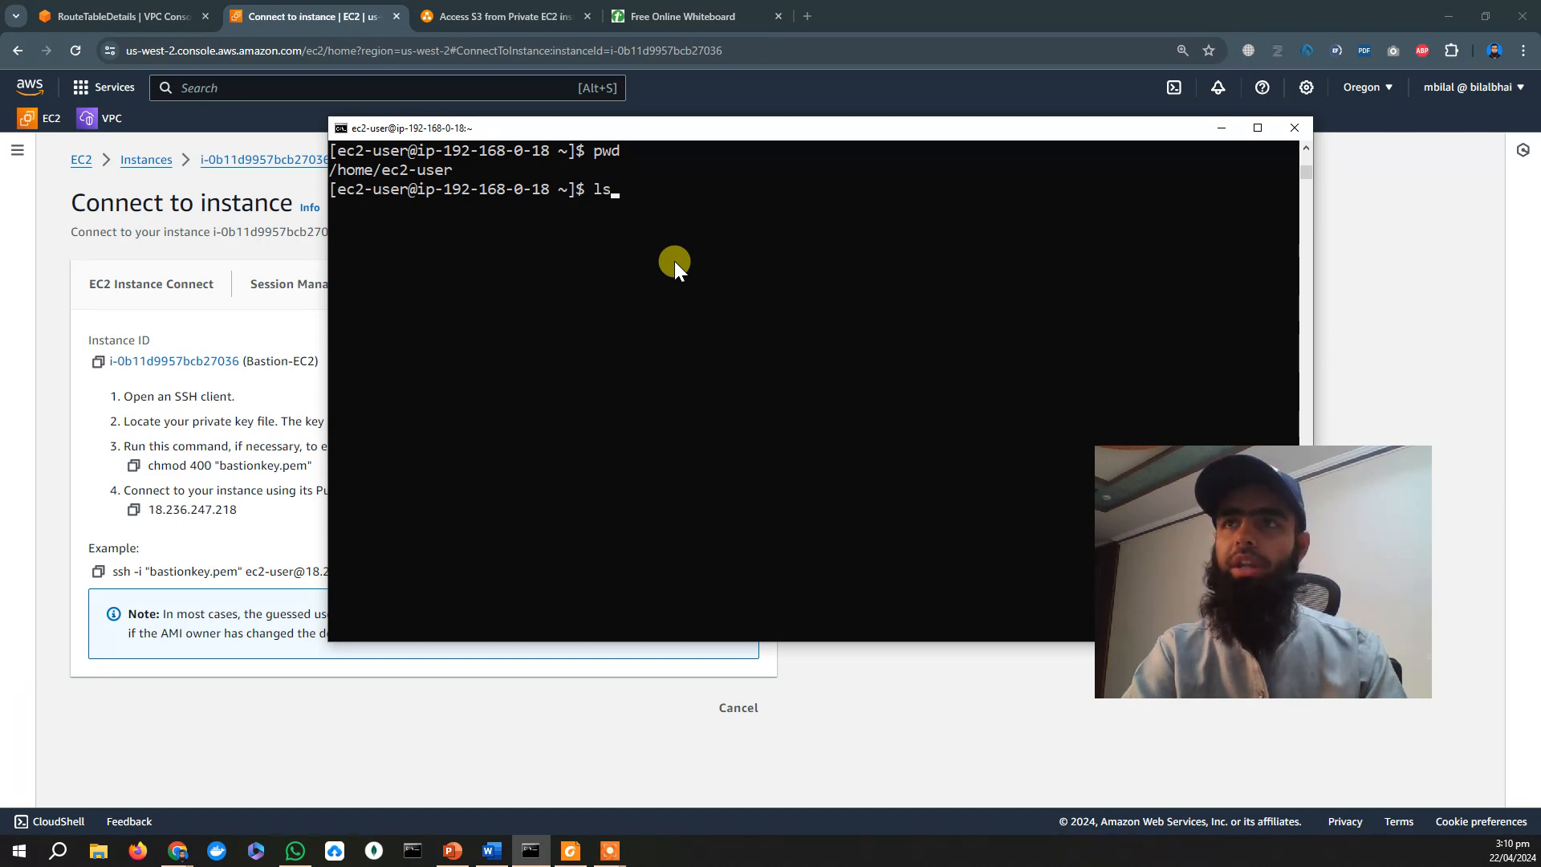
{"action": "key", "text": "Return"}
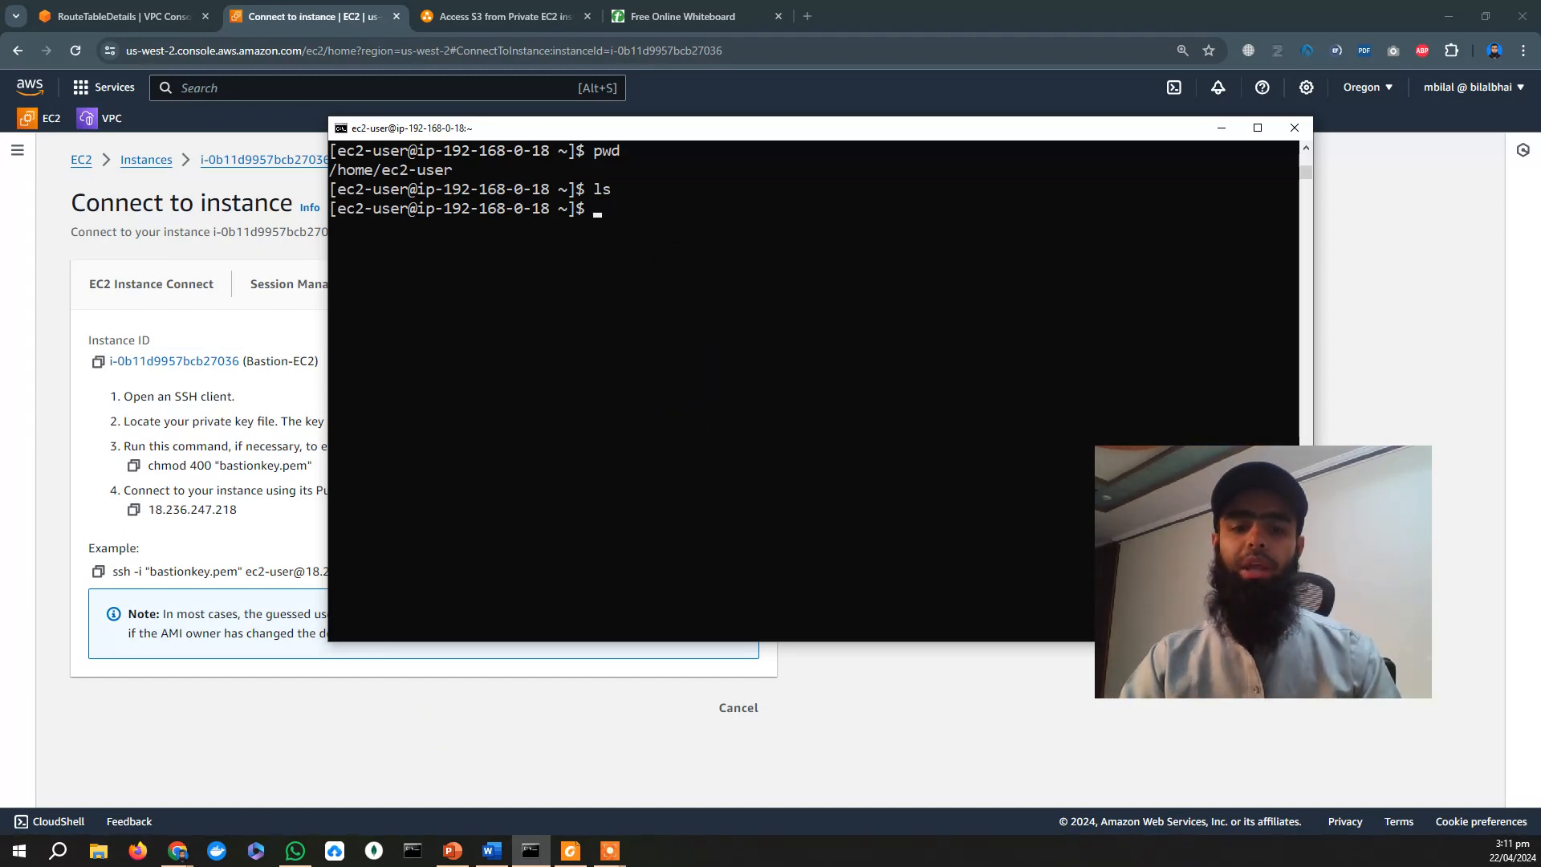
Open the Downloads folder in File Explorer.
{"action": "key", "text": "alt+Tab"}
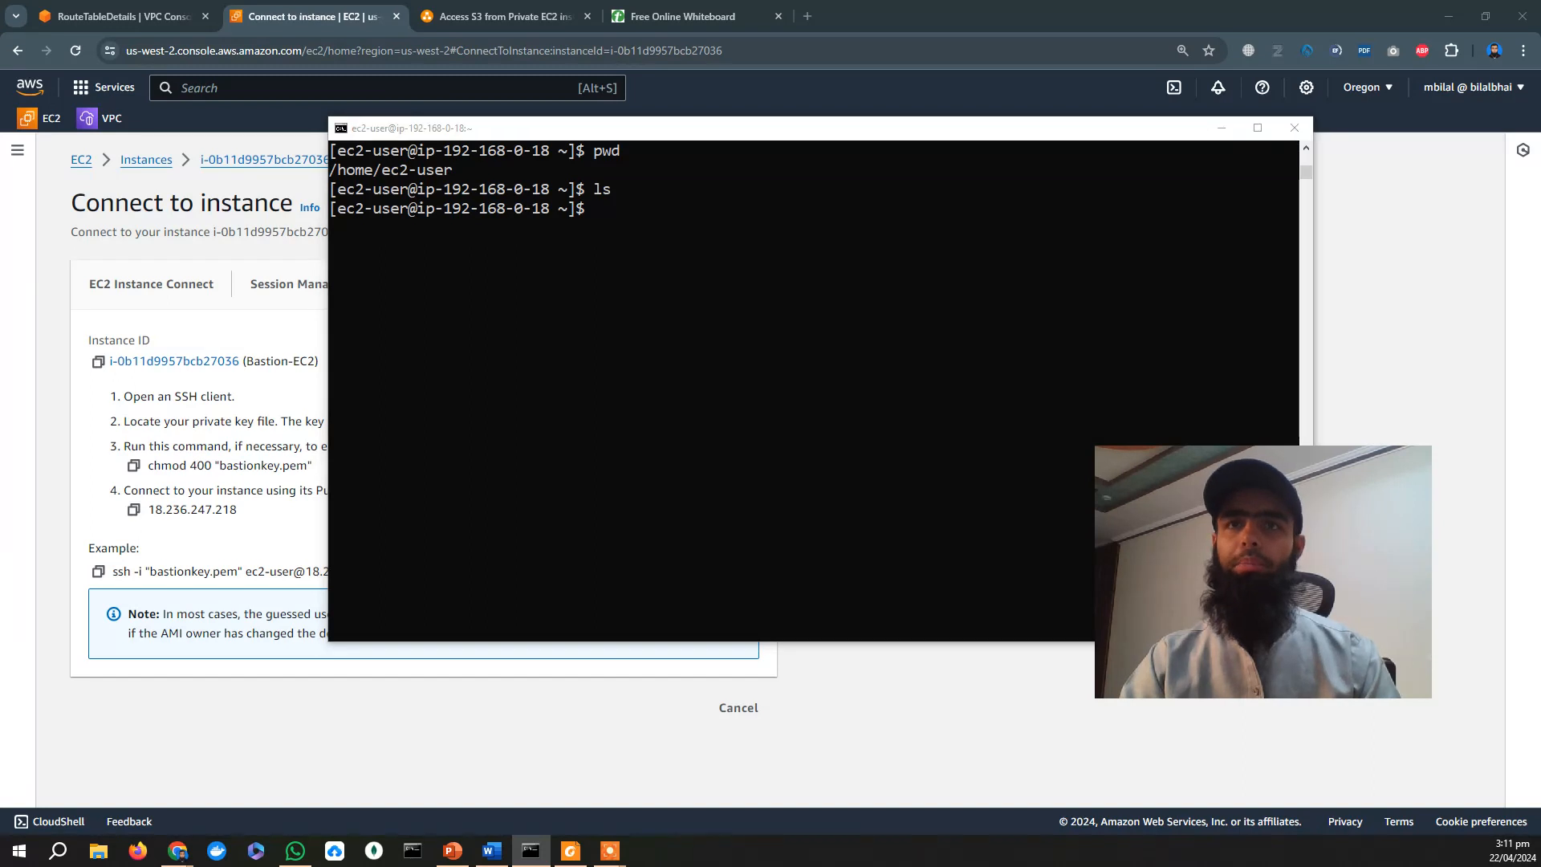
{"action": "key", "text": "super+e"}
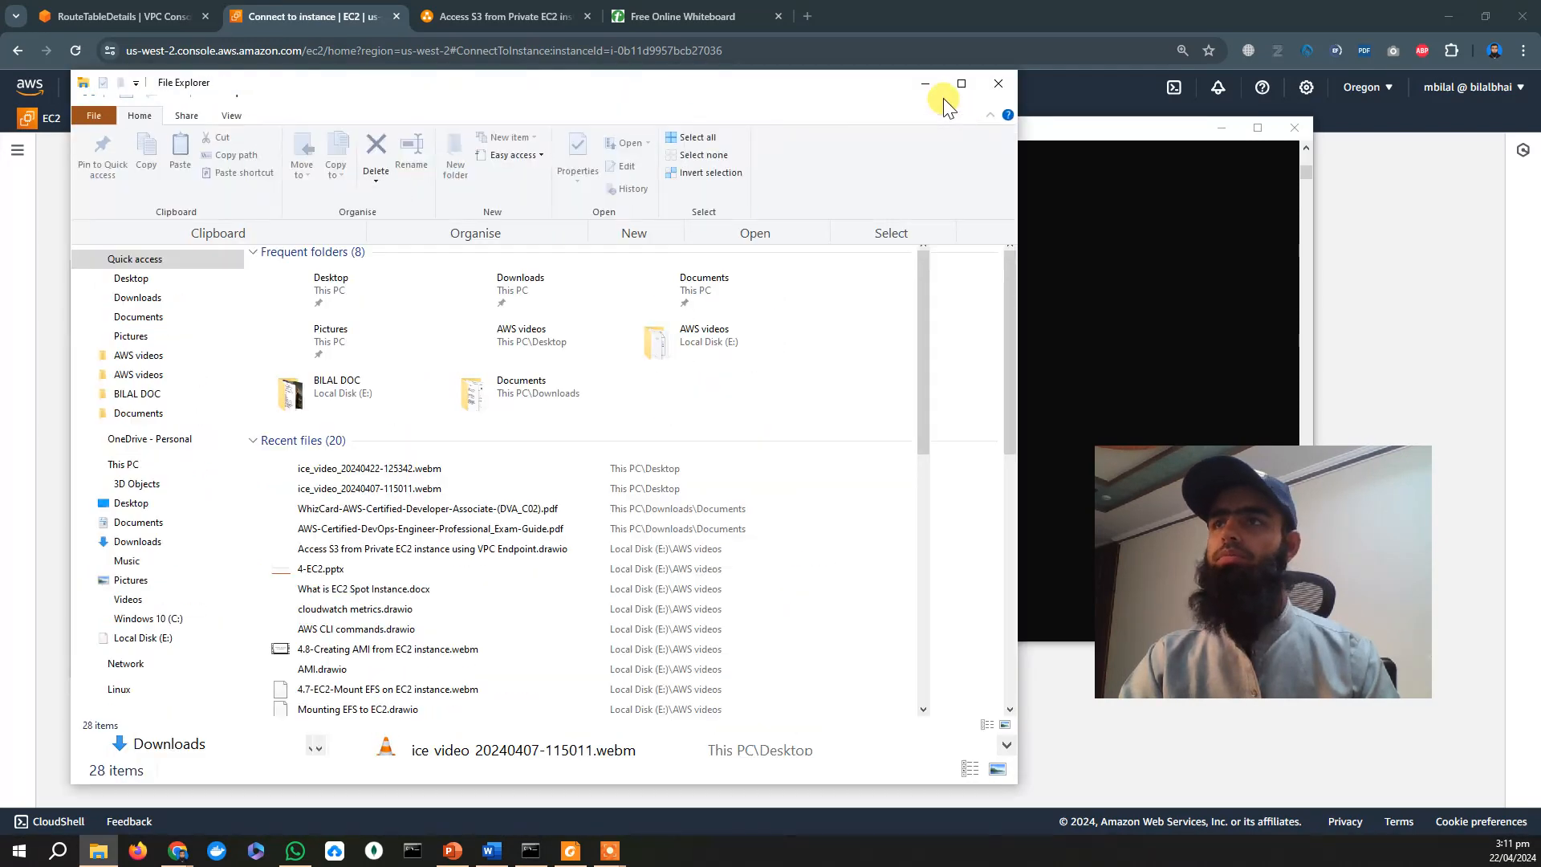
{"action": "left_click", "coordinate": [1030, 133]}
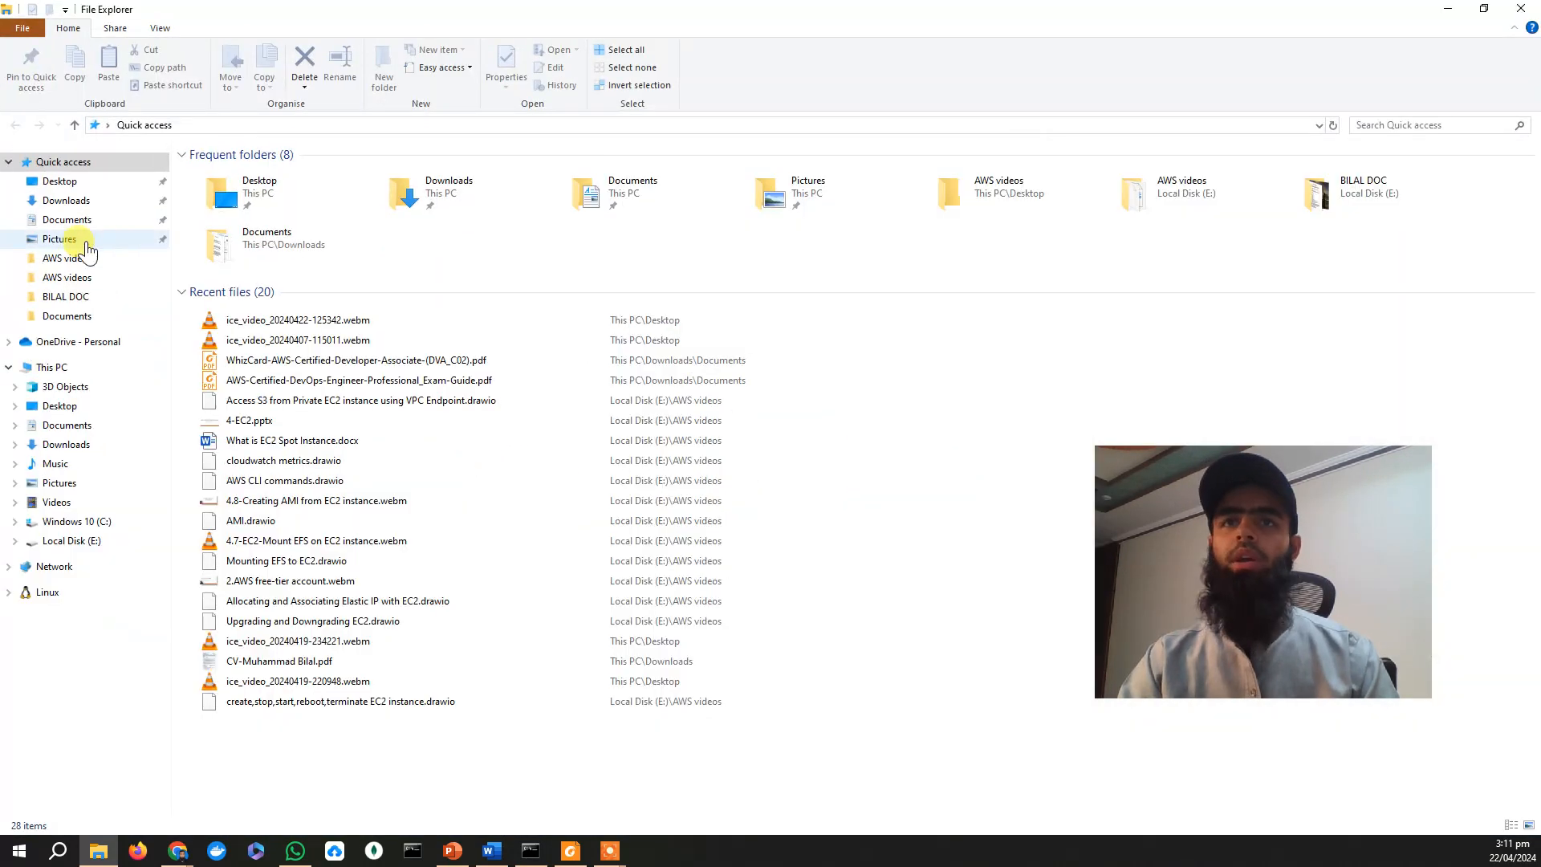
{"action": "left_click", "coordinate": [69, 201]}
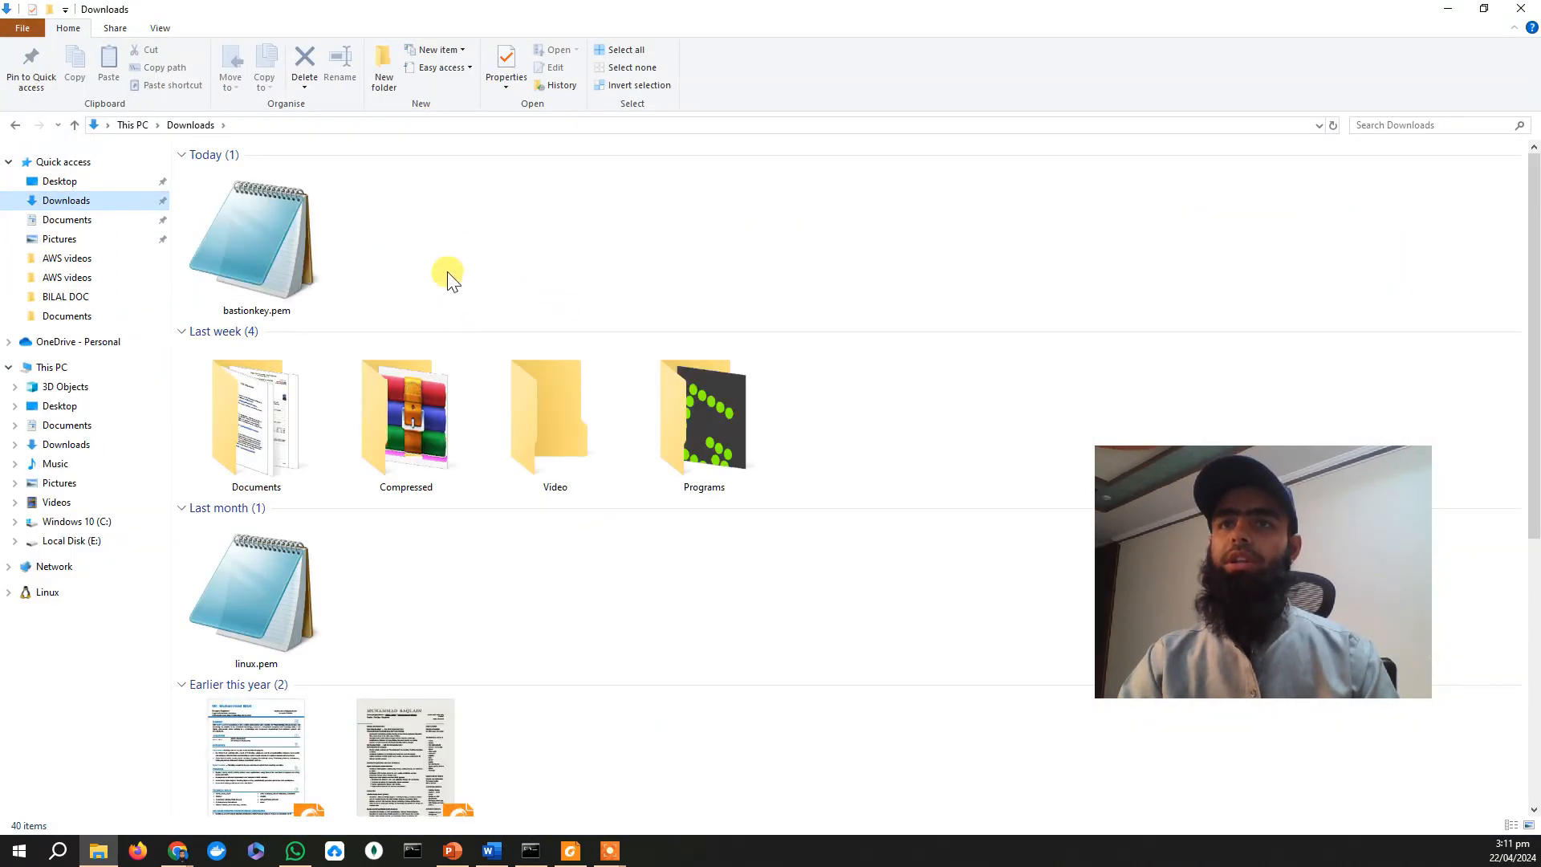
Open bastionkey.pem in Notepad, select its entire private key text and minimize the file.
{"action": "double_click", "coordinate": [278, 271]}
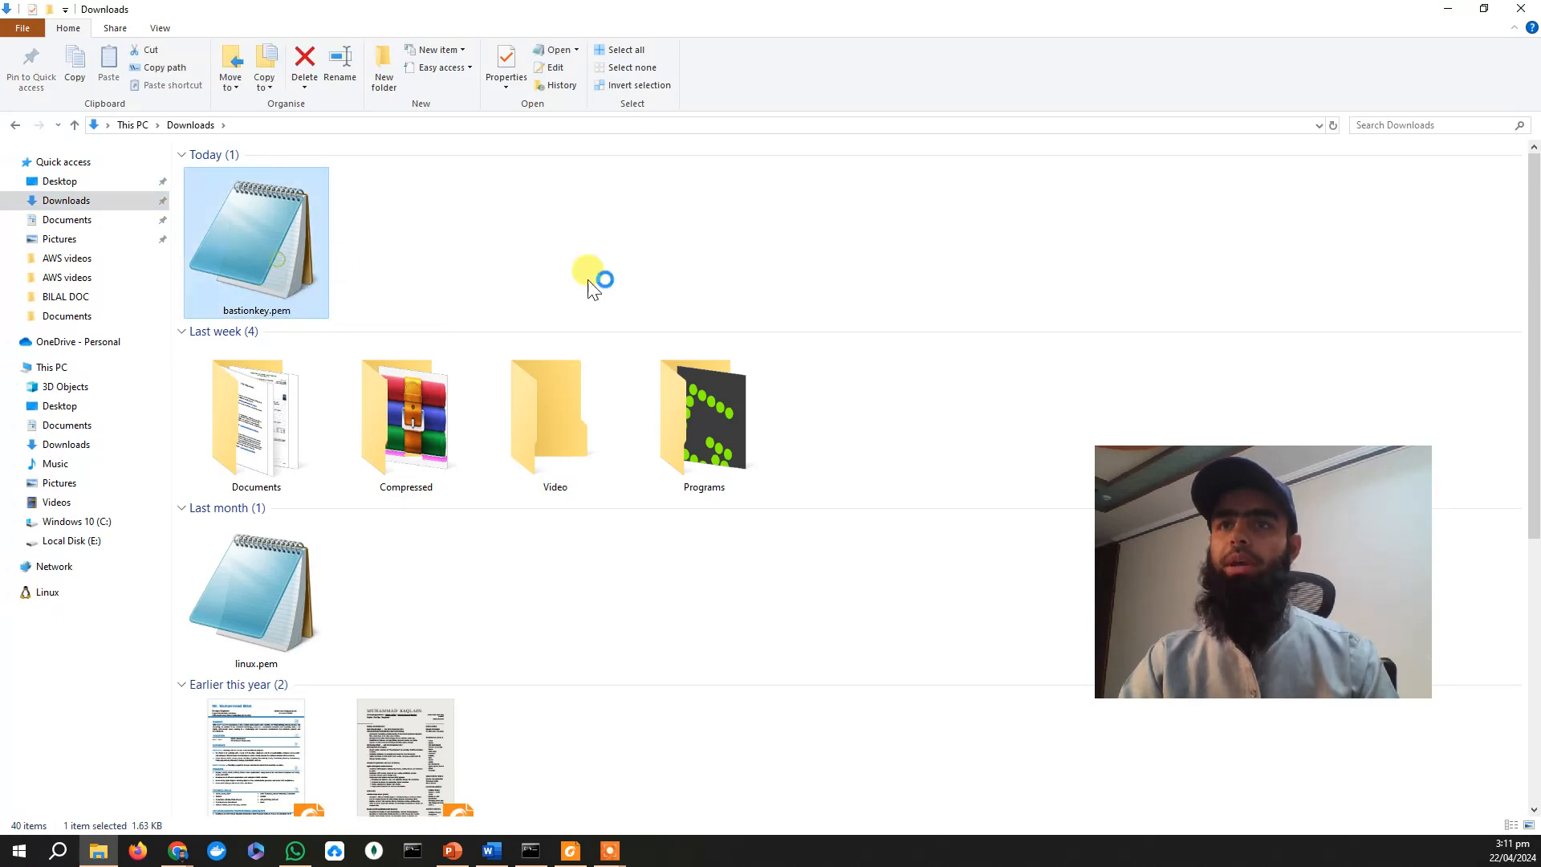
{"action": "left_click", "coordinate": [678, 13]}
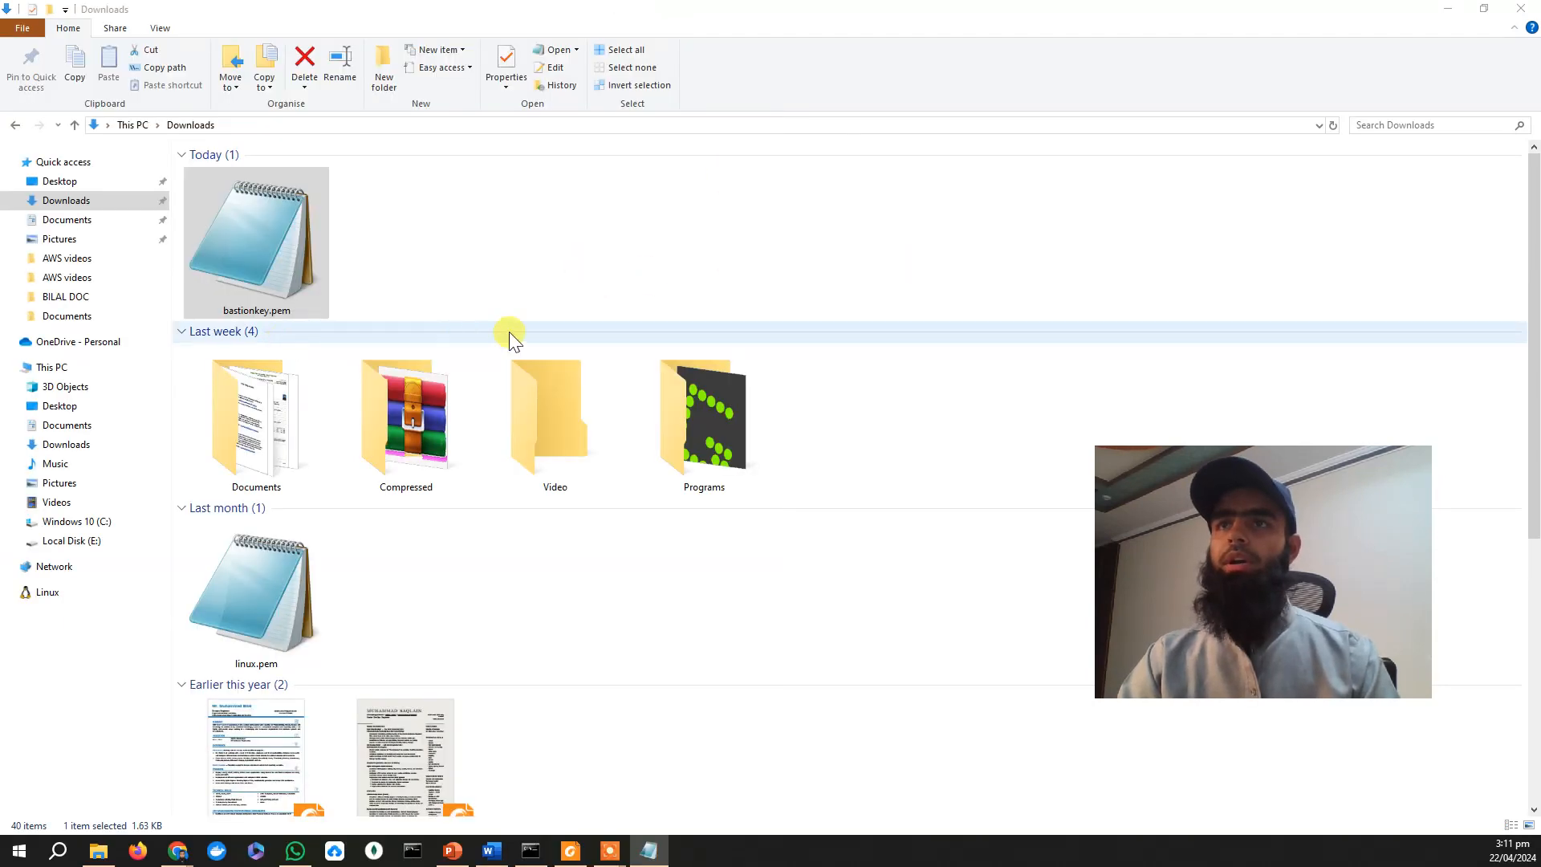
{"action": "left_click_drag", "start_coordinate": [0, 80], "coordinate": [541, 105]}
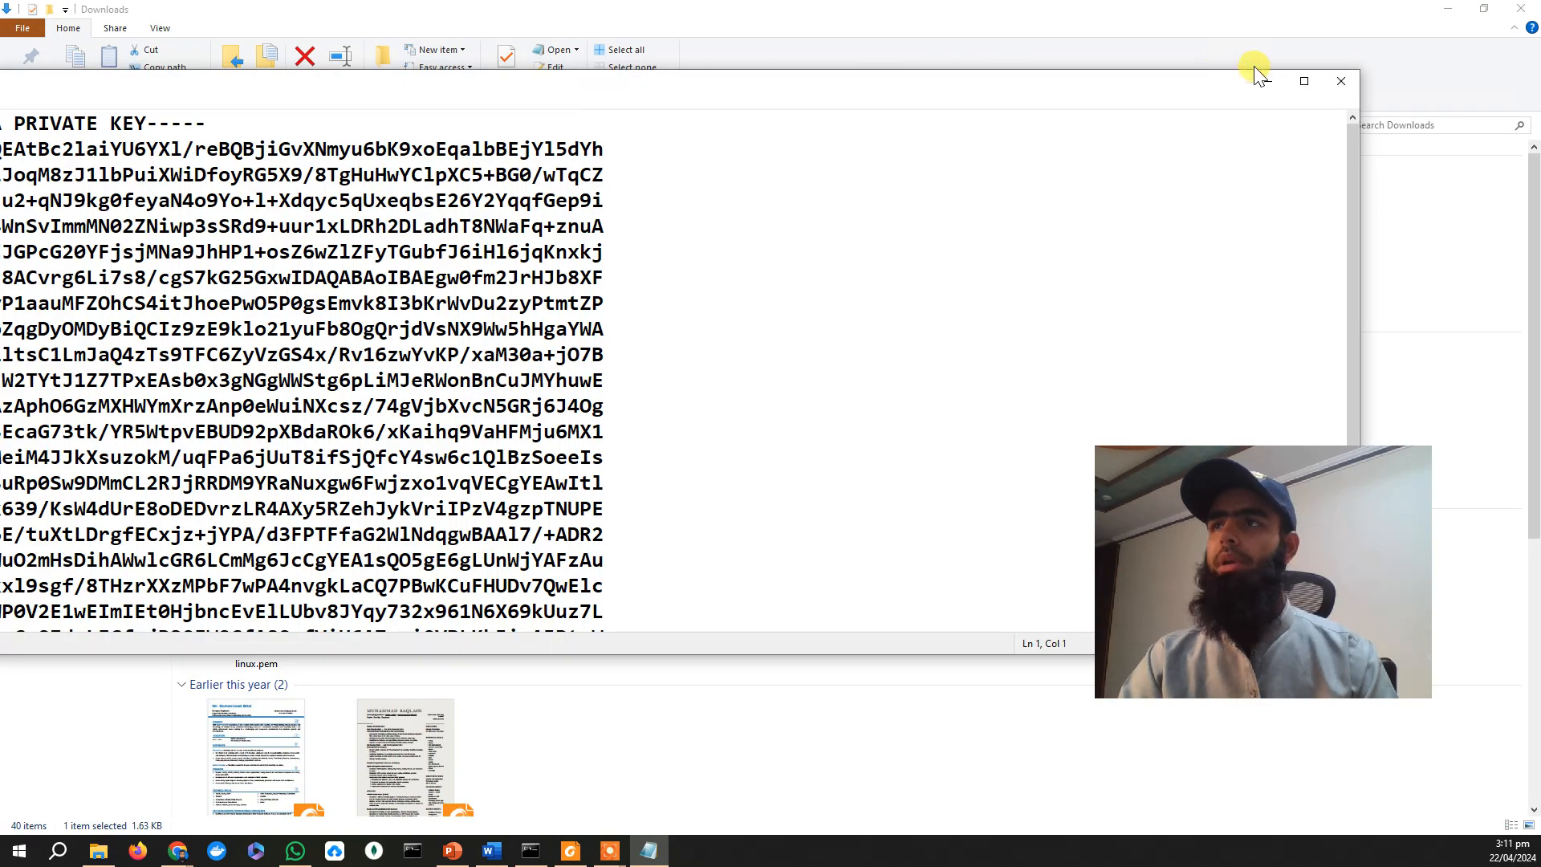
{"action": "double_click", "coordinate": [1160, 79]}
{"action": "key", "text": "ctrl+a"}
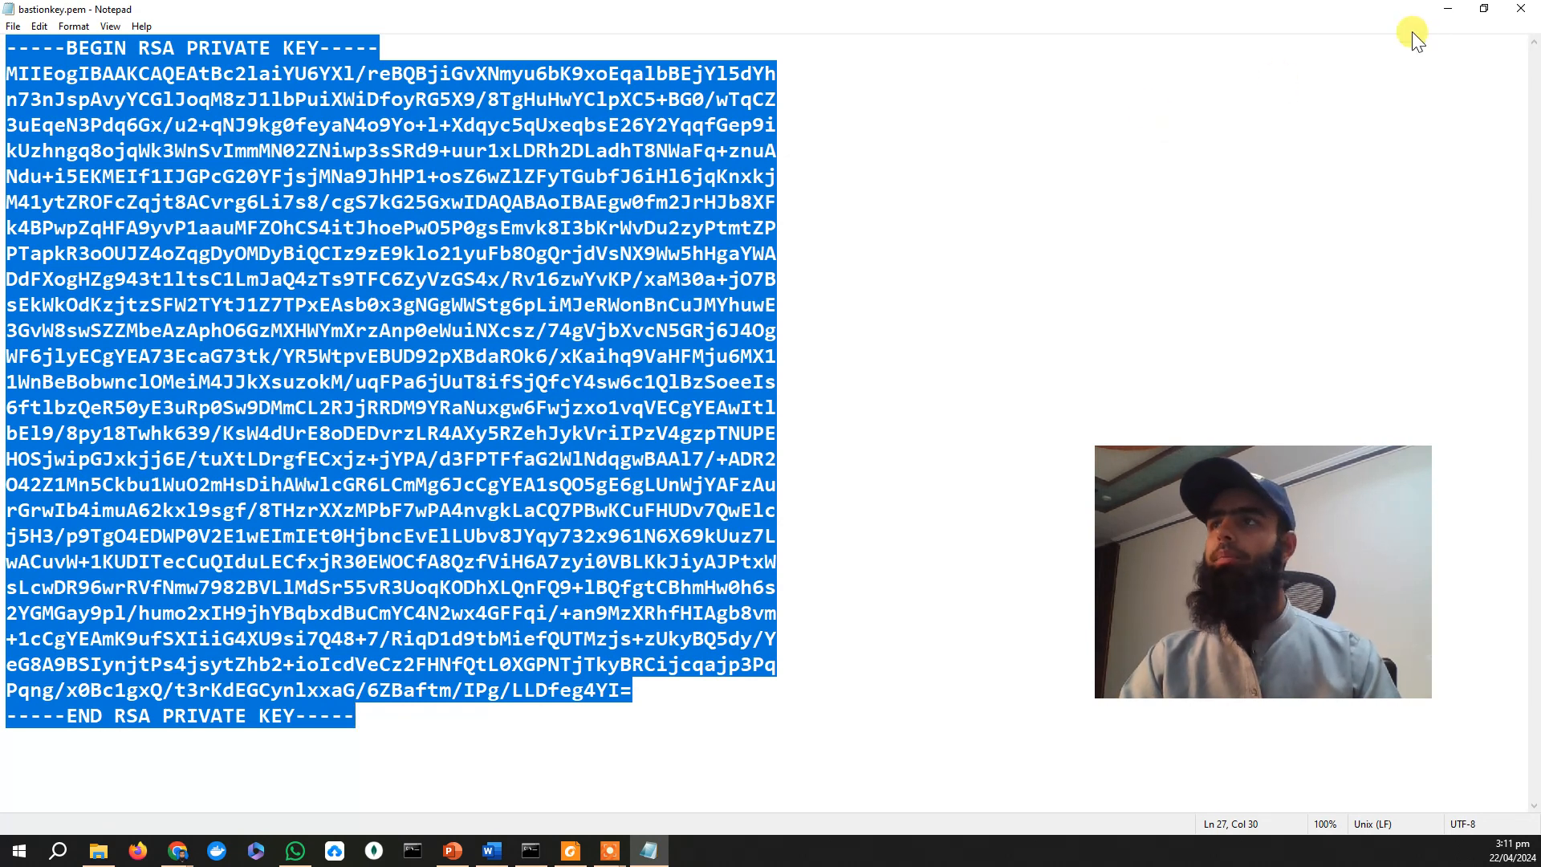
{"action": "left_click", "coordinate": [1448, 9]}
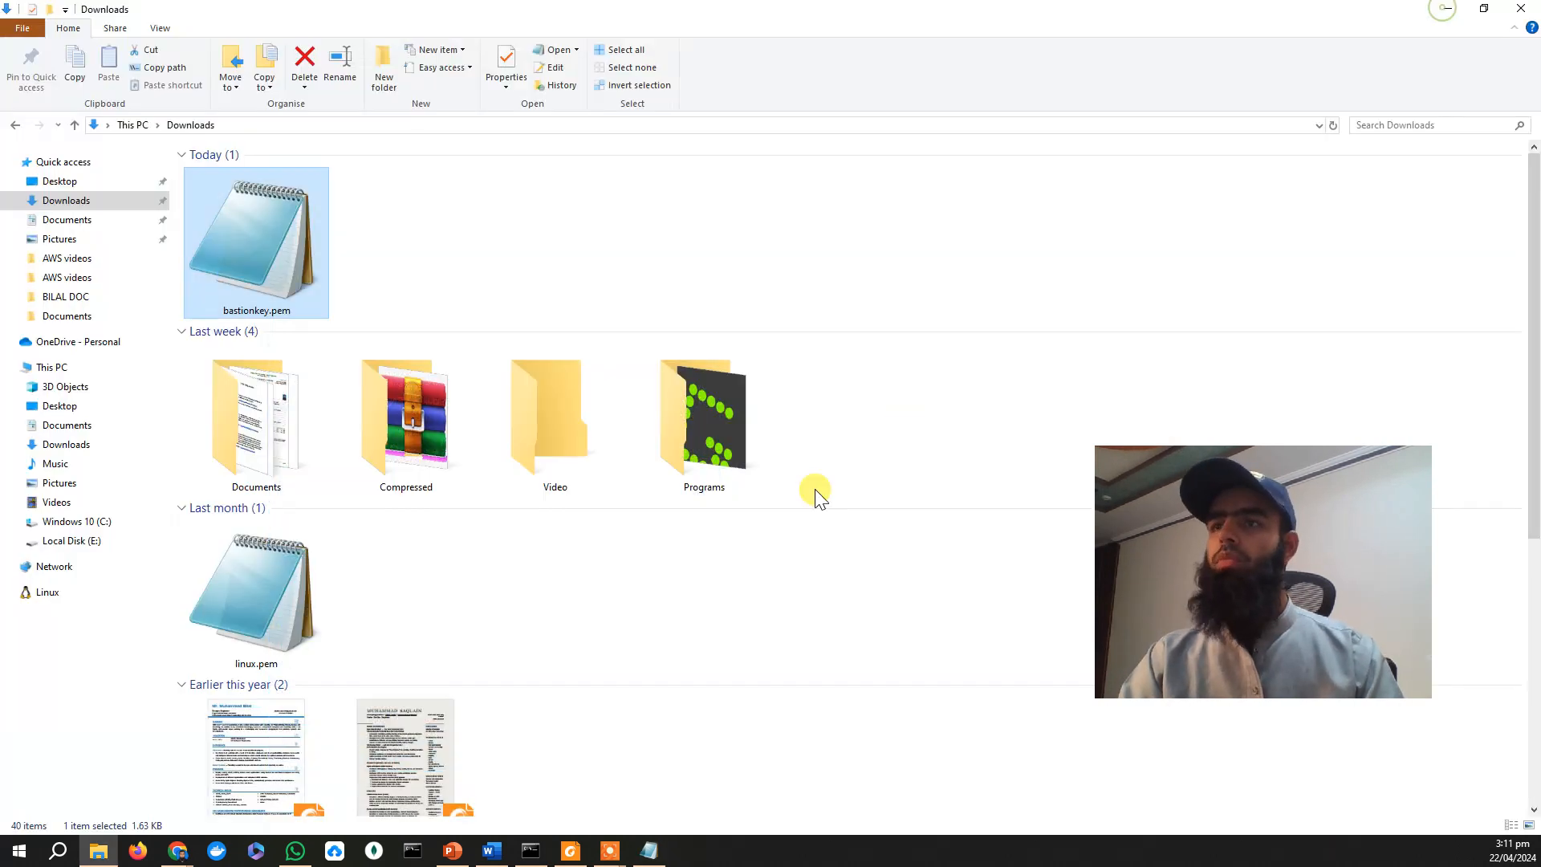
Switch to the bastion SSH session in Command Prompt and create bastionkey.pem in the nano editor.
{"action": "left_click", "coordinate": [695, 684]}
{"action": "left_click", "coordinate": [529, 859]}
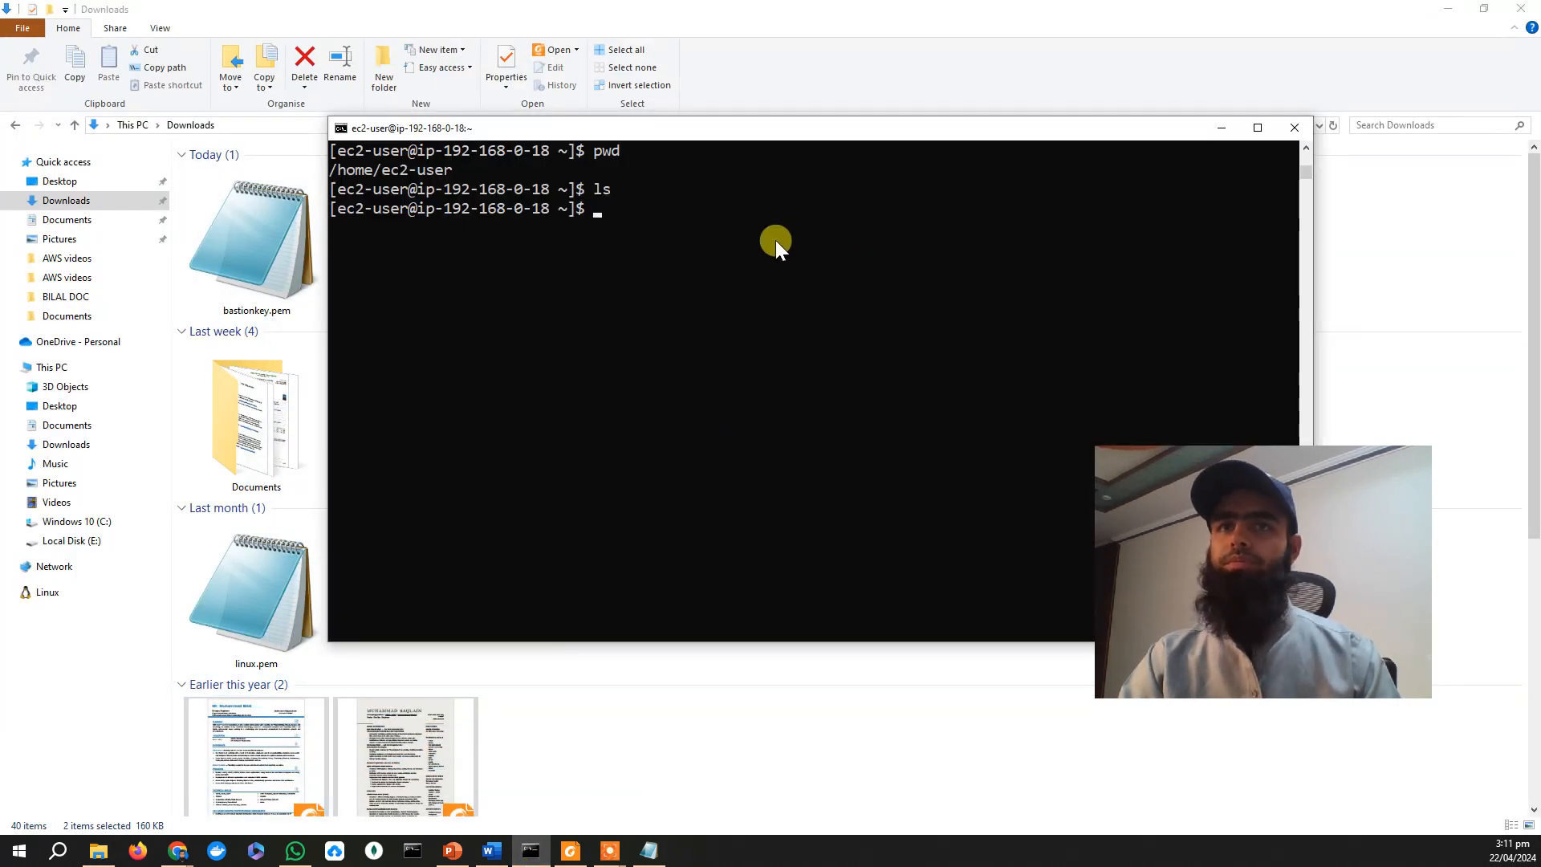
{"action": "left_click", "coordinate": [1450, 10]}
{"action": "left_click", "coordinate": [1451, 9]}
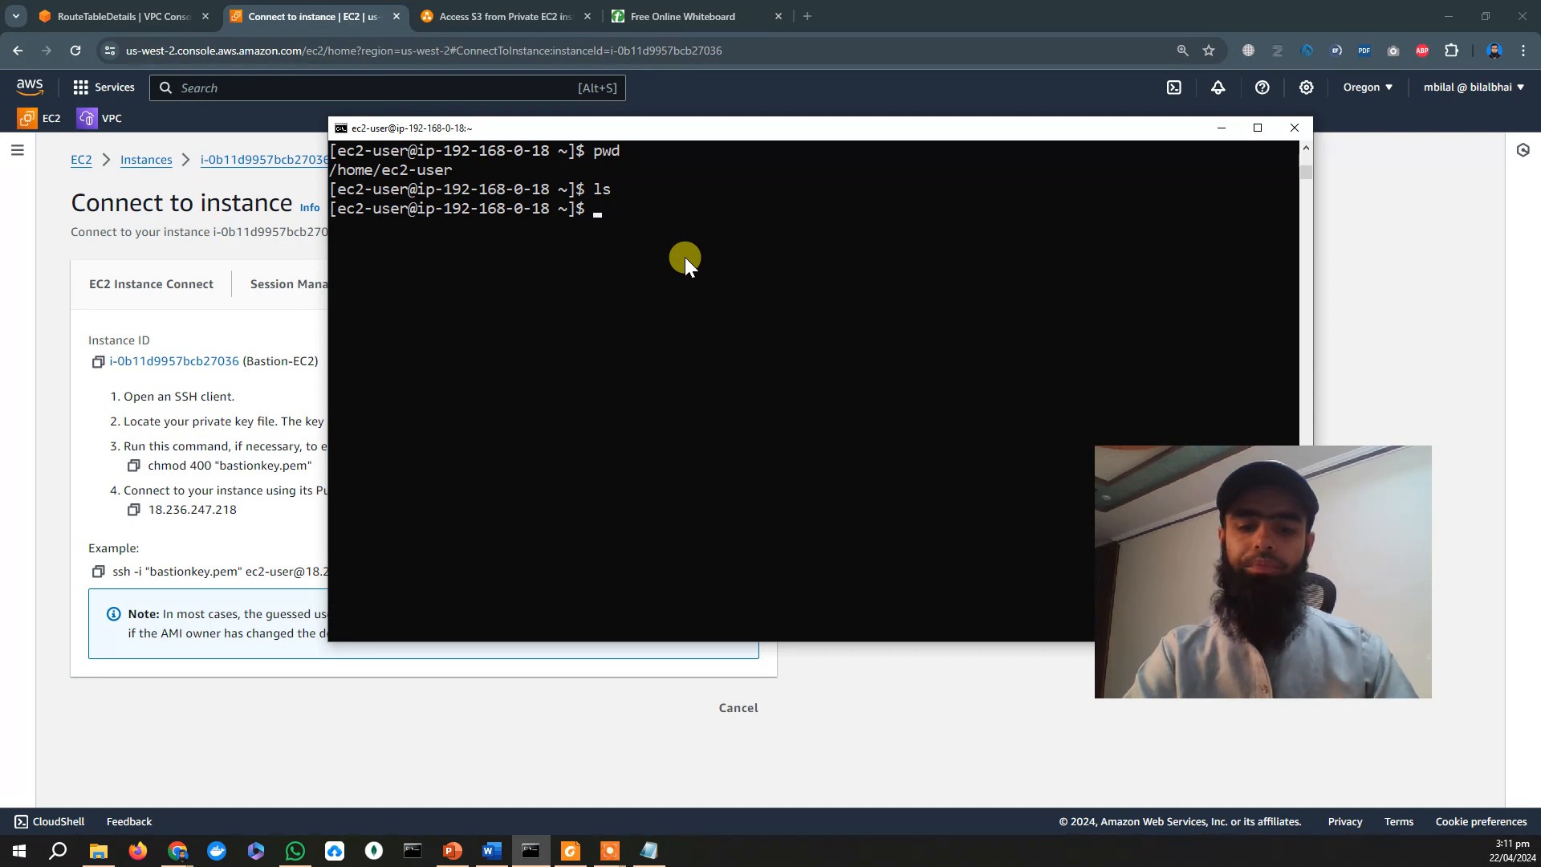
{"action": "type", "text": "na"}
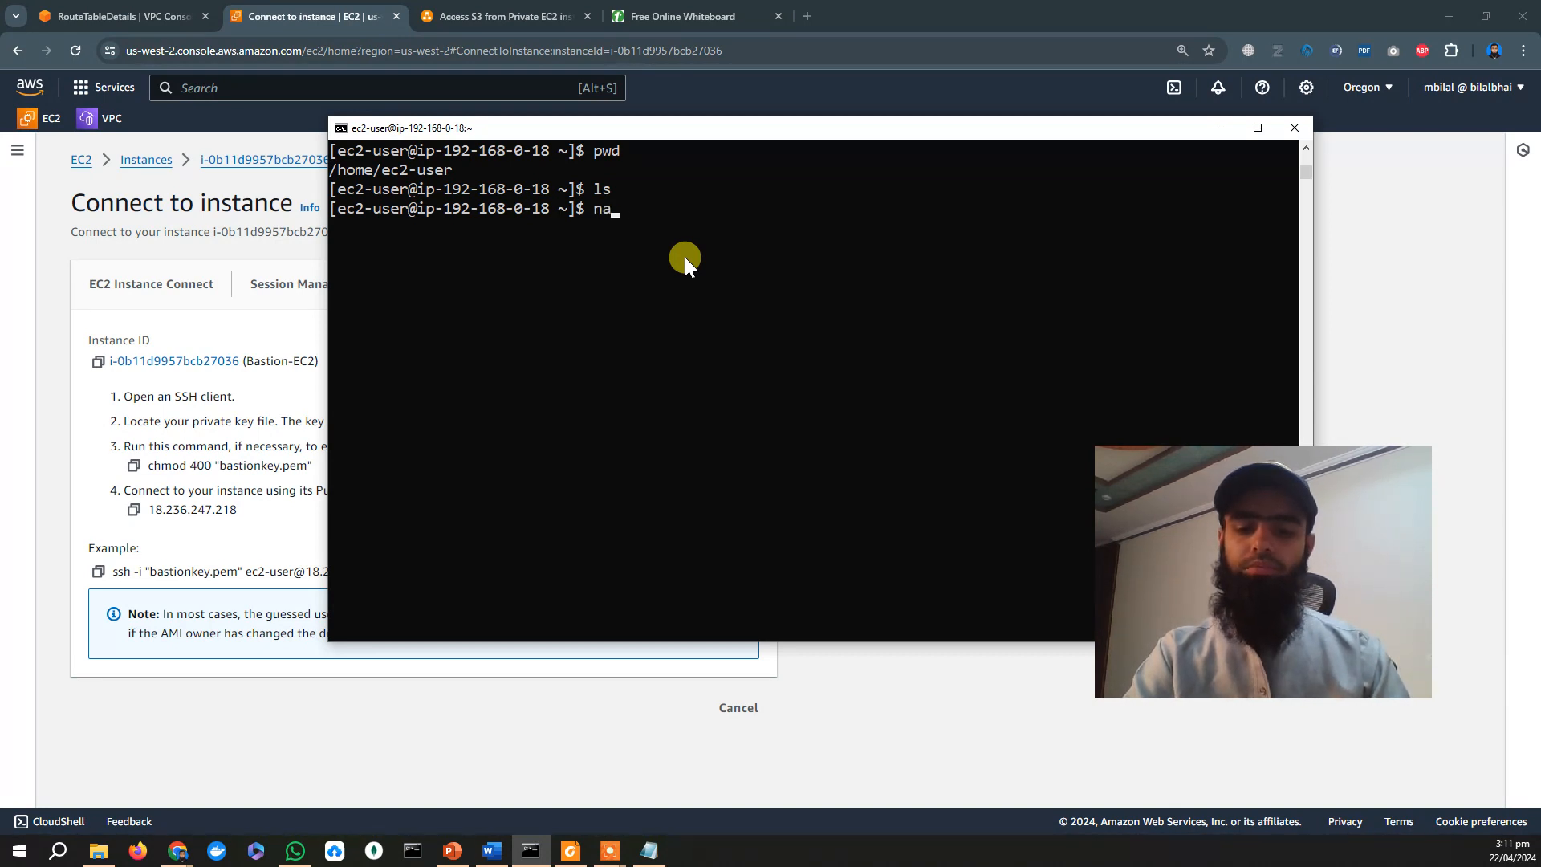
{"action": "type", "text": "no"}
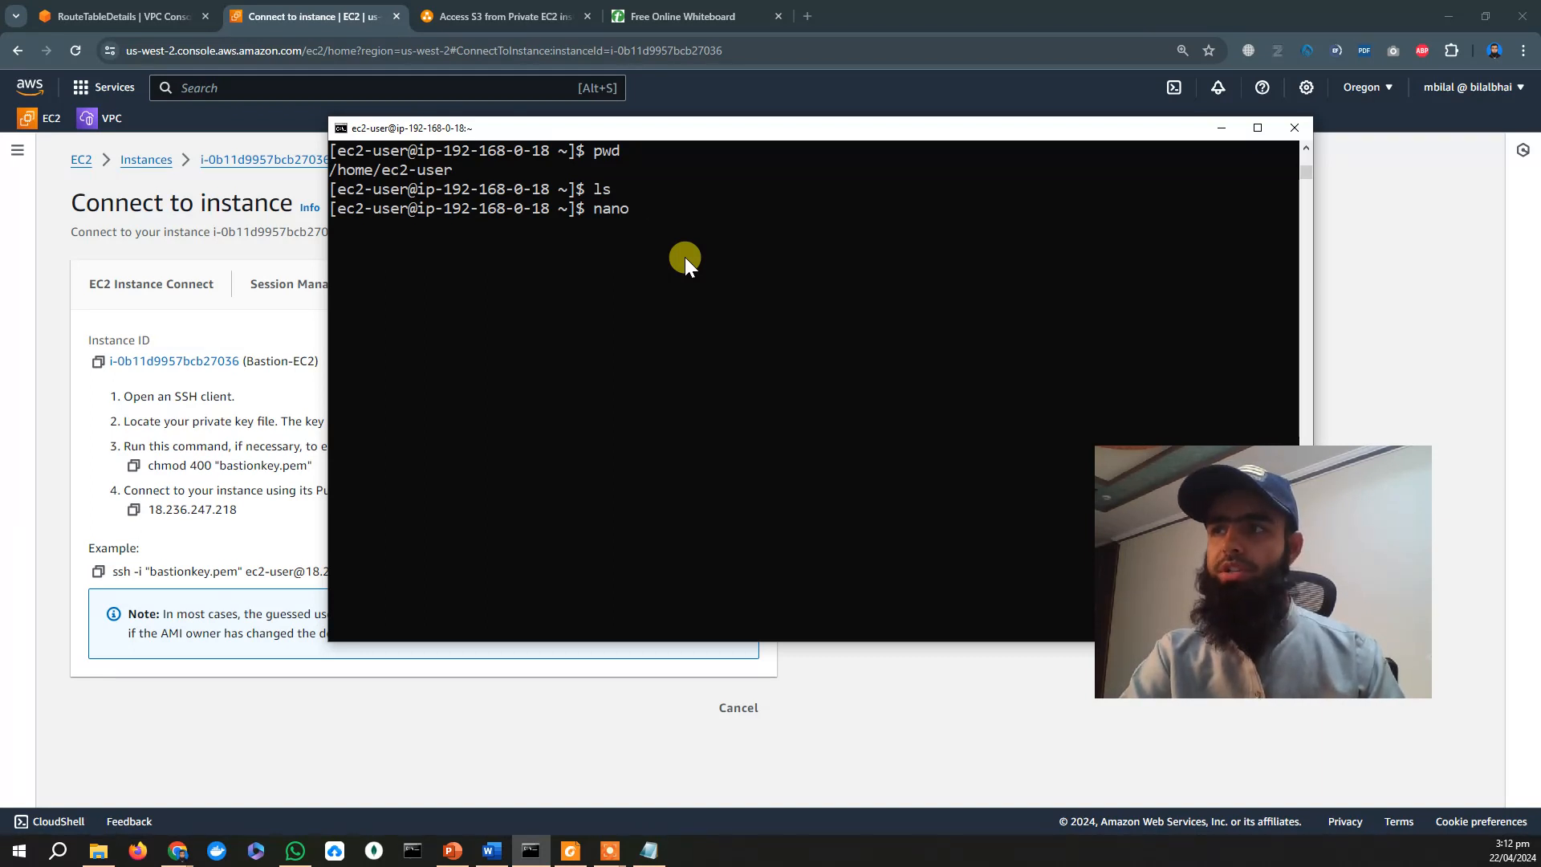
{"action": "type", "text": "bastion"}
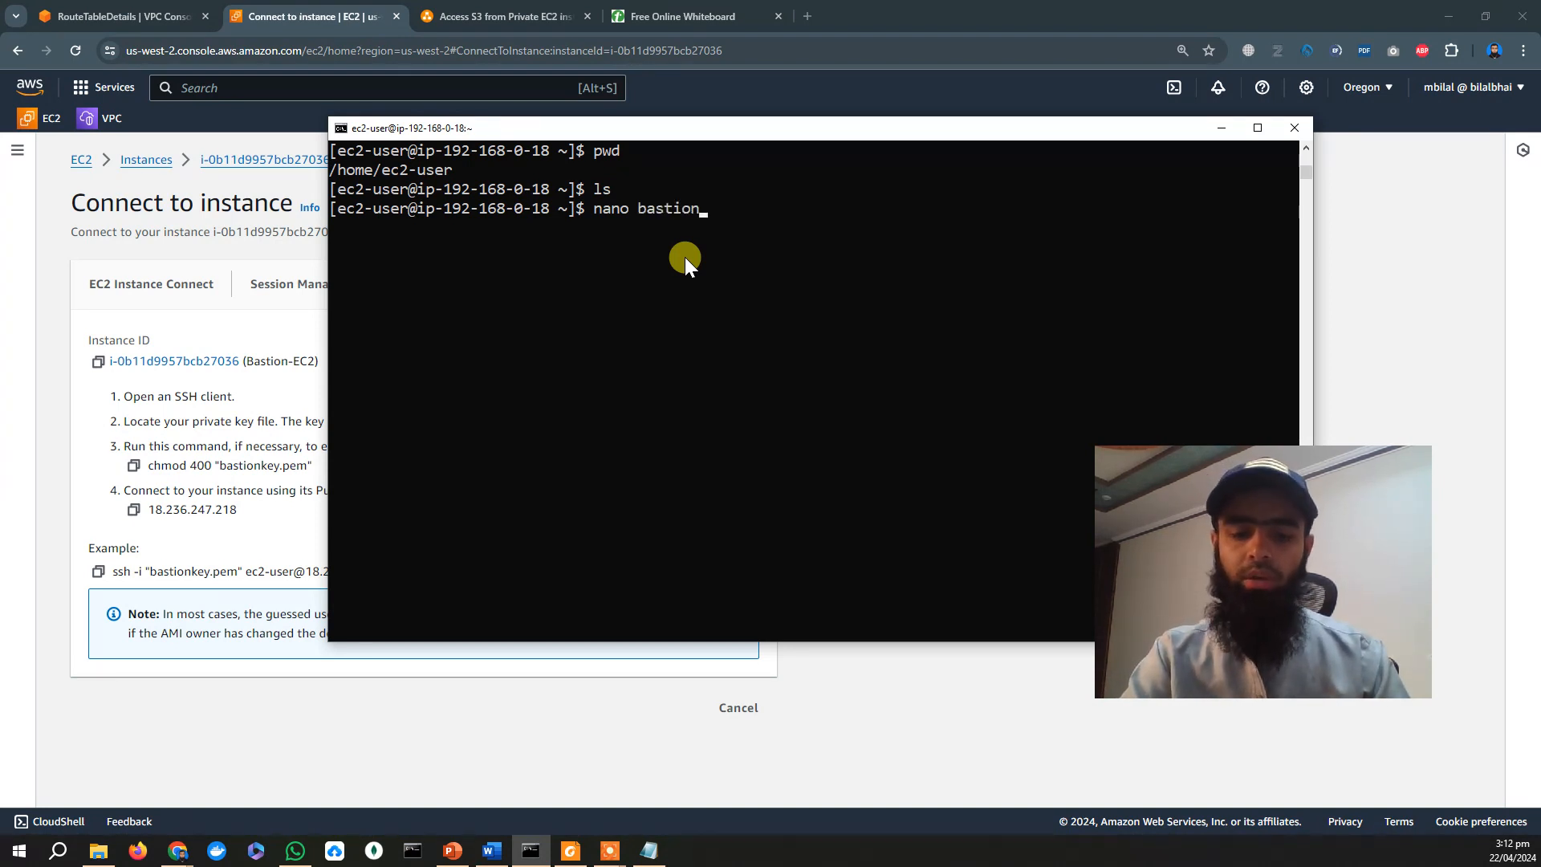
{"action": "type", "text": ".pem"}
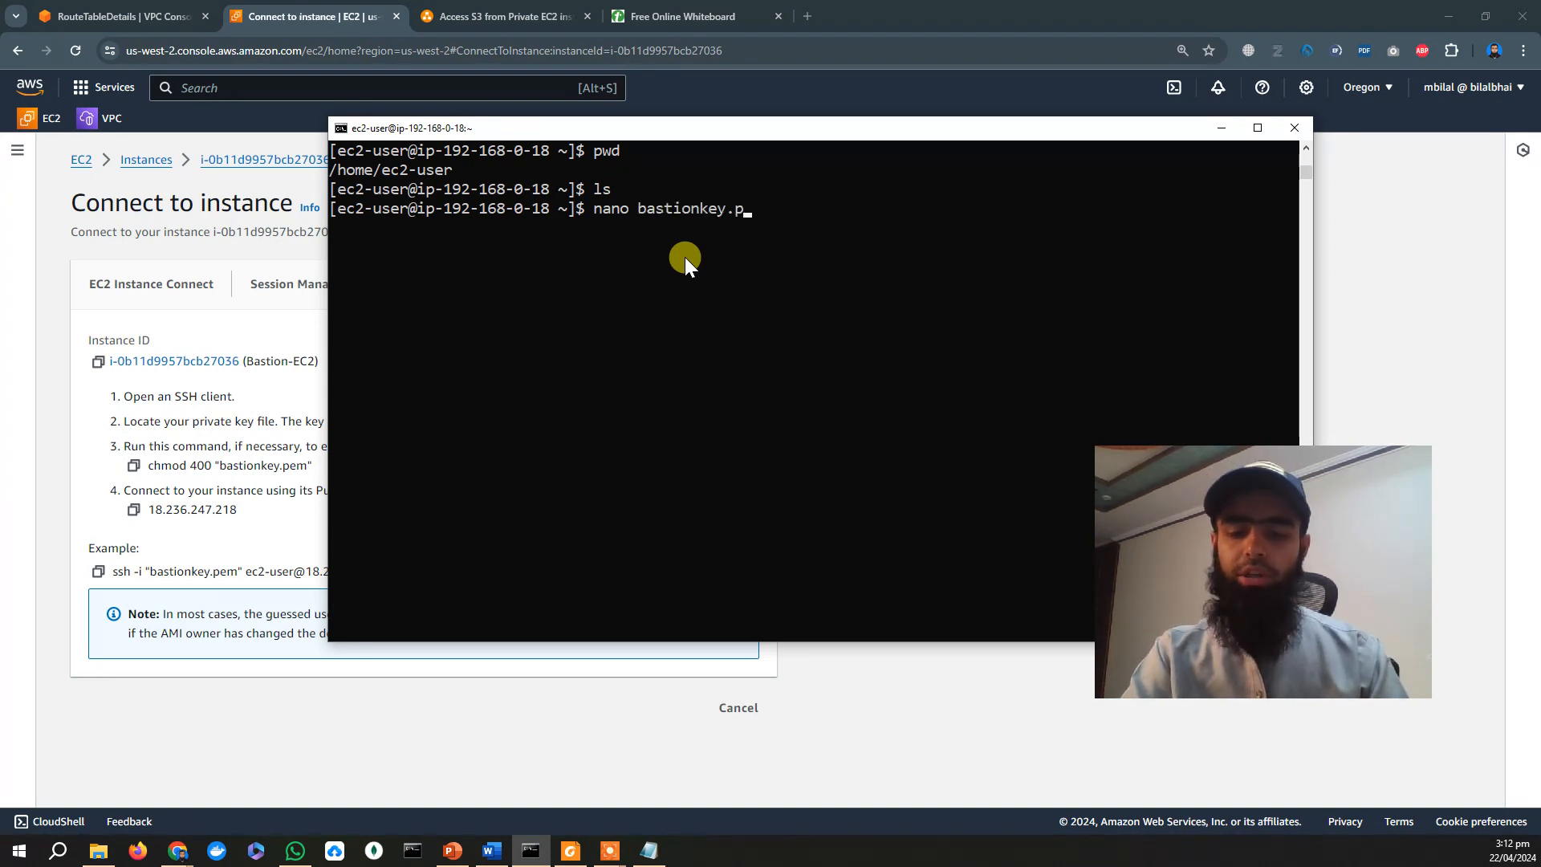
{"action": "key", "text": "Return"}
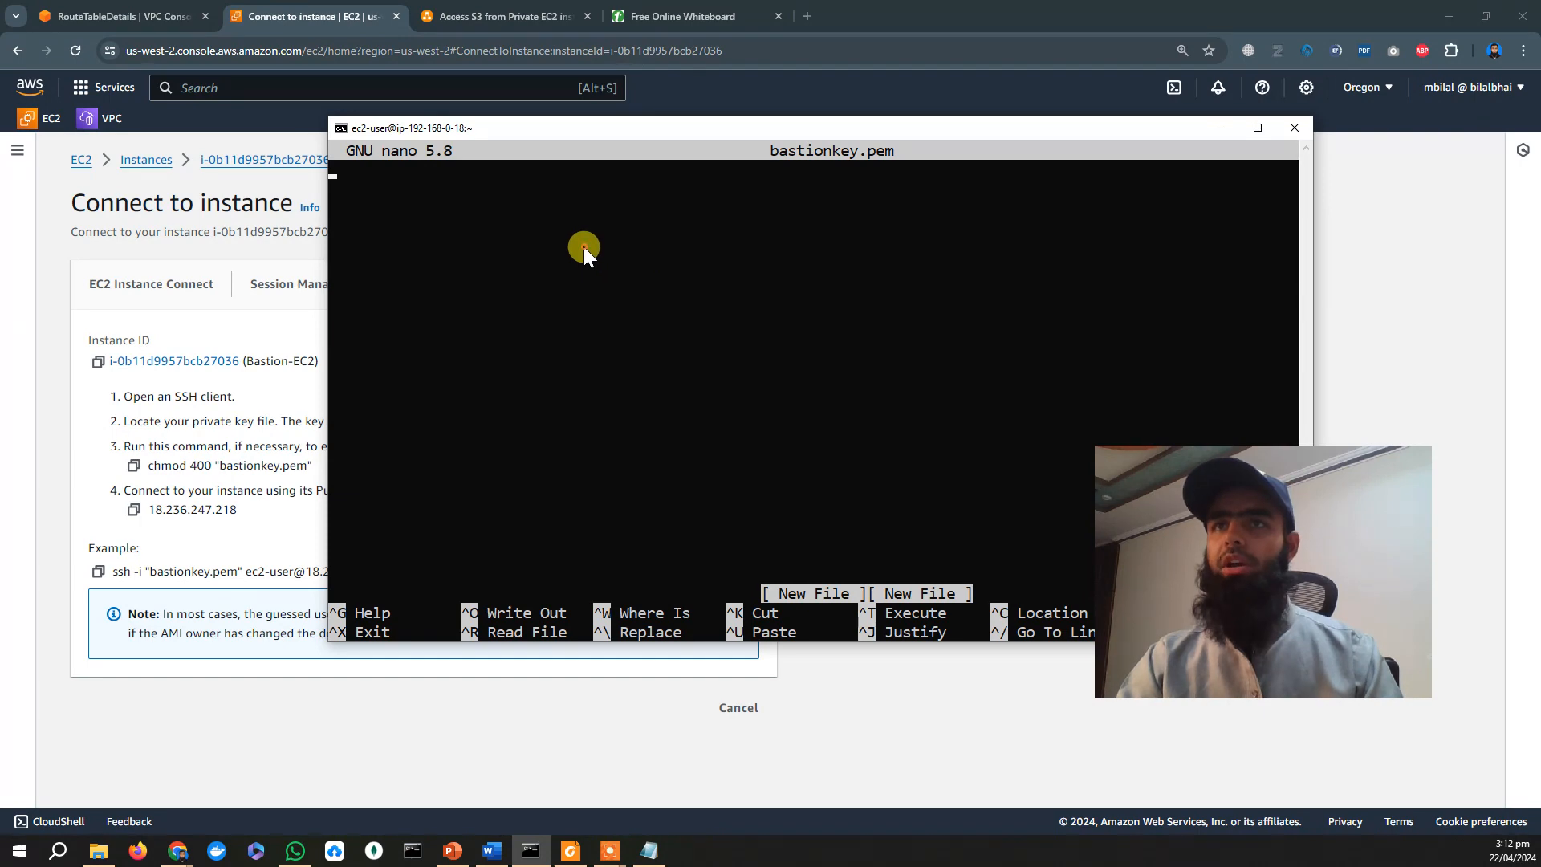
Paste the copied private key into bastionkey.pem, save the file under the same name and exit nano.
{"action": "right_click", "coordinate": [584, 247]}
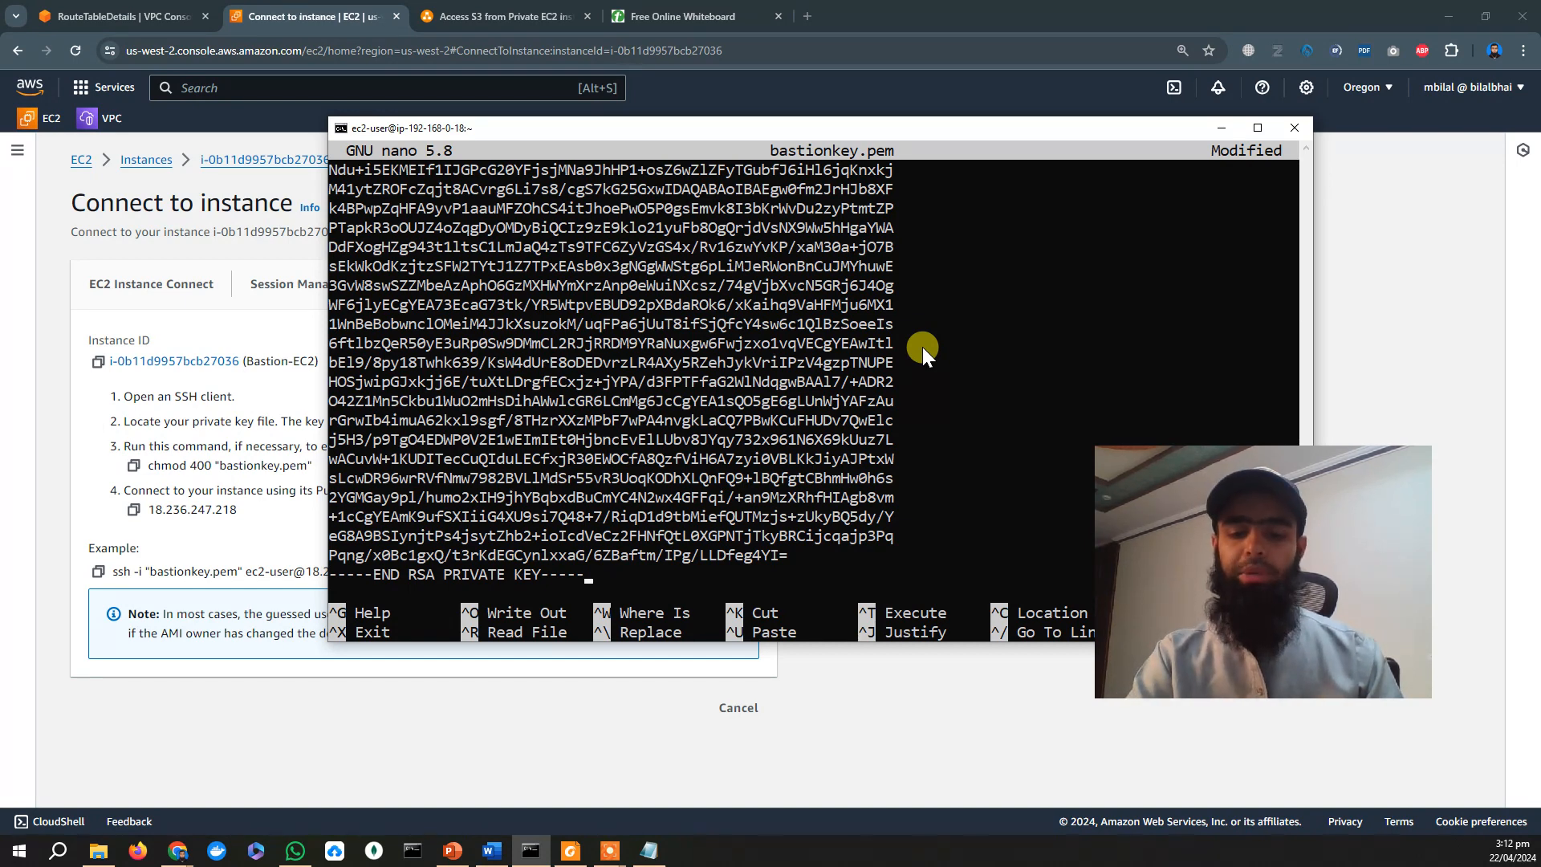
{"action": "key", "text": "ctrl+o"}
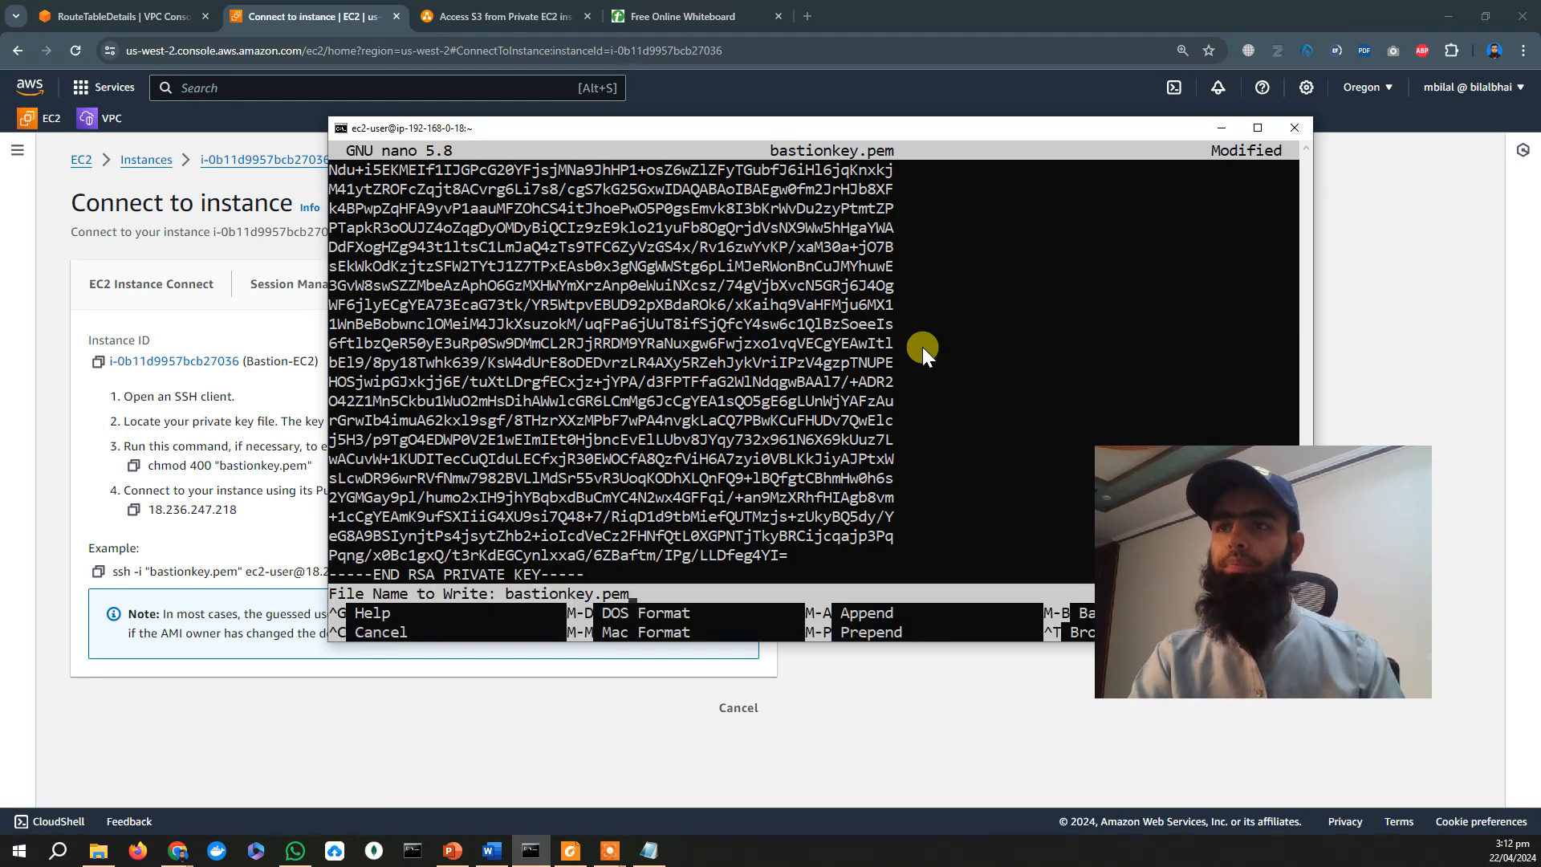
{"action": "key", "text": "Return"}
{"action": "key", "text": "ctrl+x"}
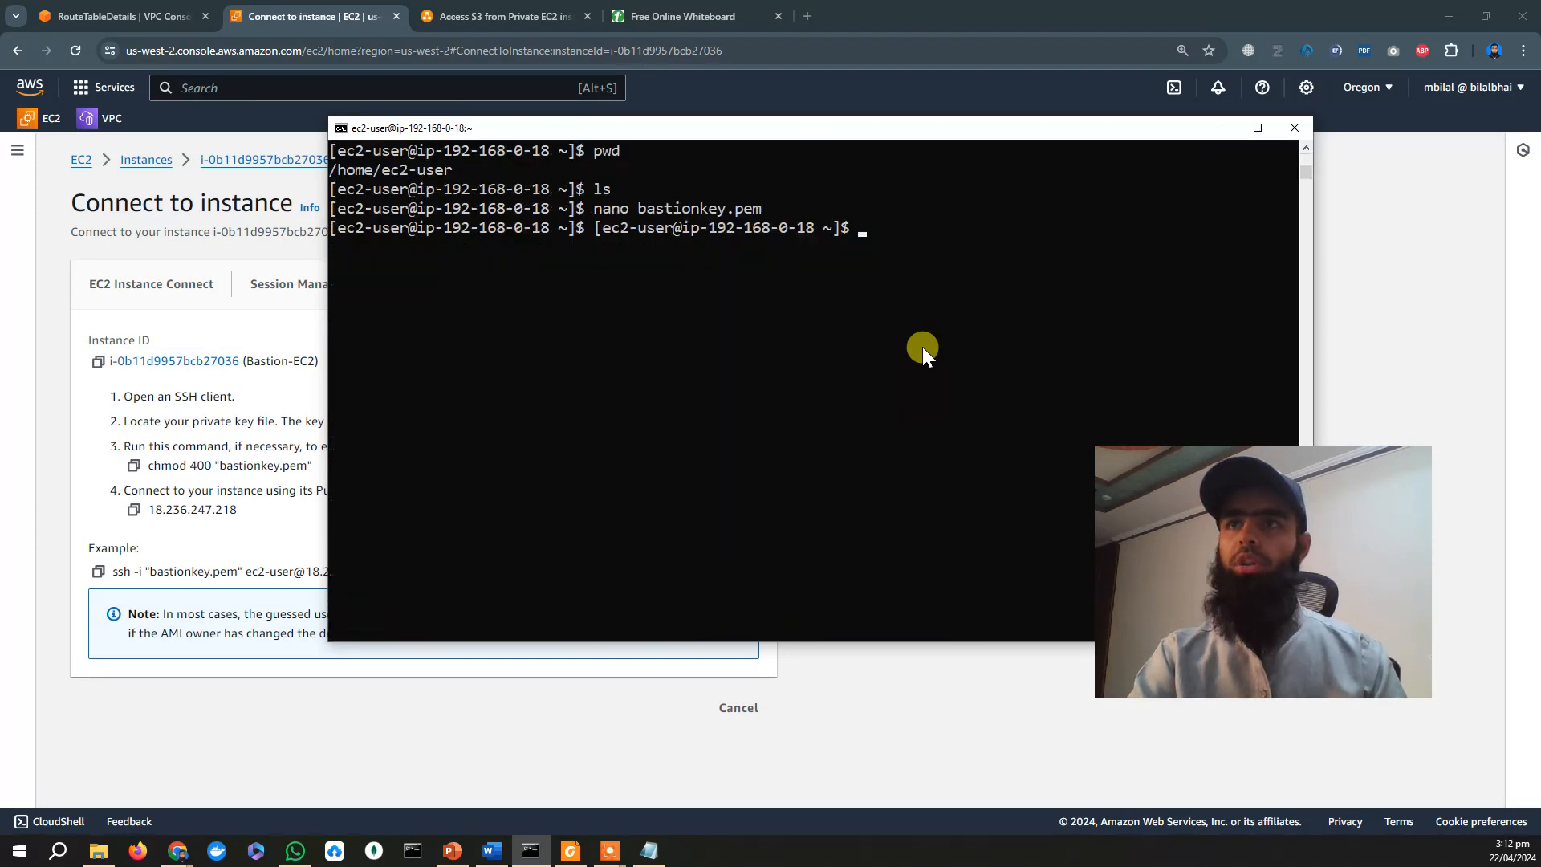
List the bastion instance's files with ls and print the contents of bastionkey.pem with cat.
{"action": "type", "text": "ls"}
{"action": "key", "text": "Return"}
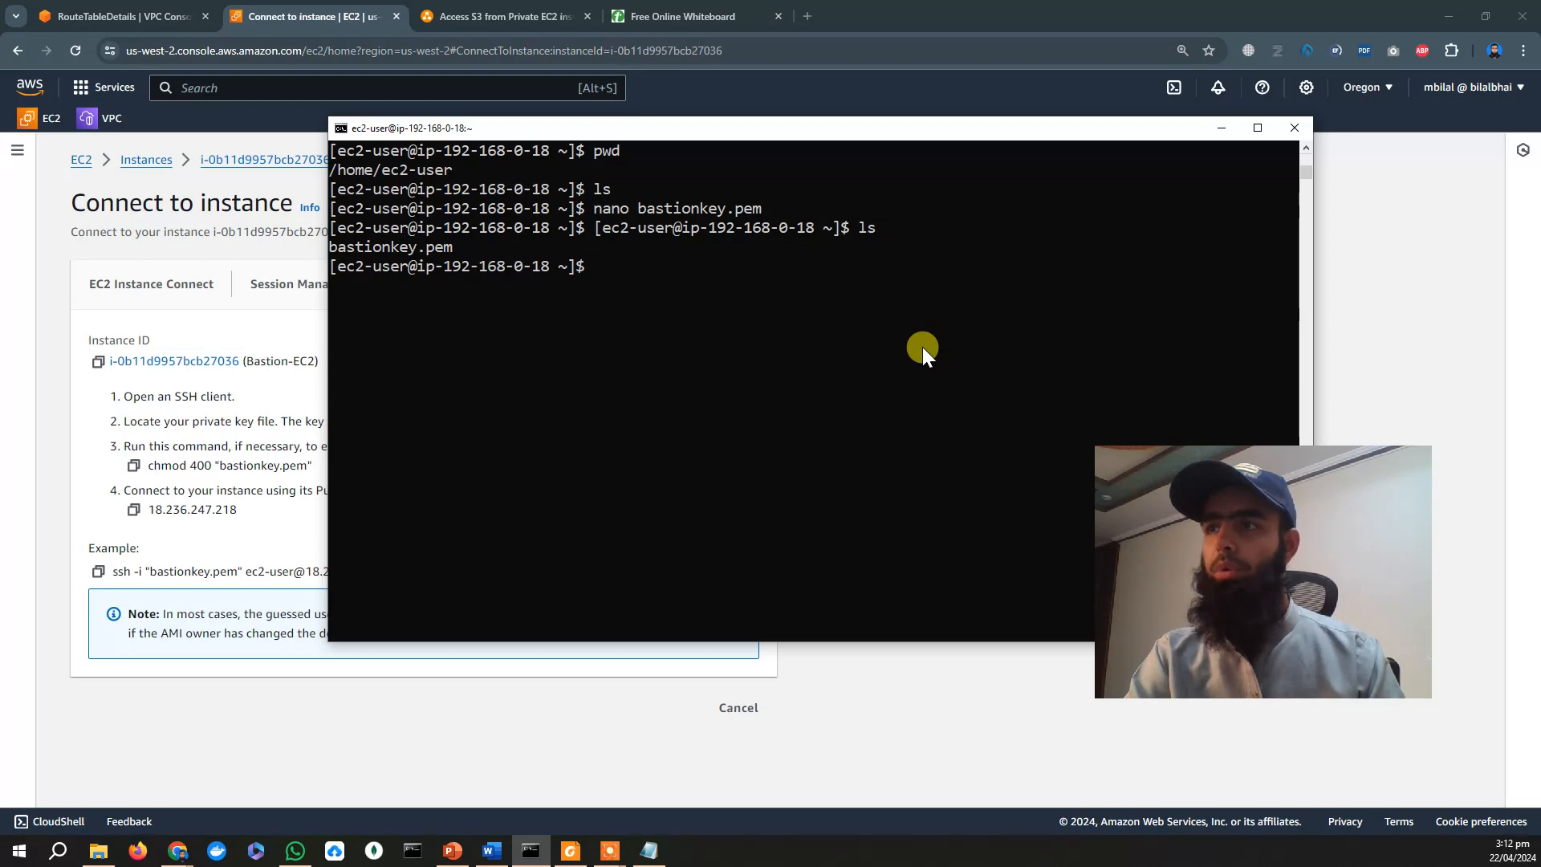
{"action": "type", "text": "c"}
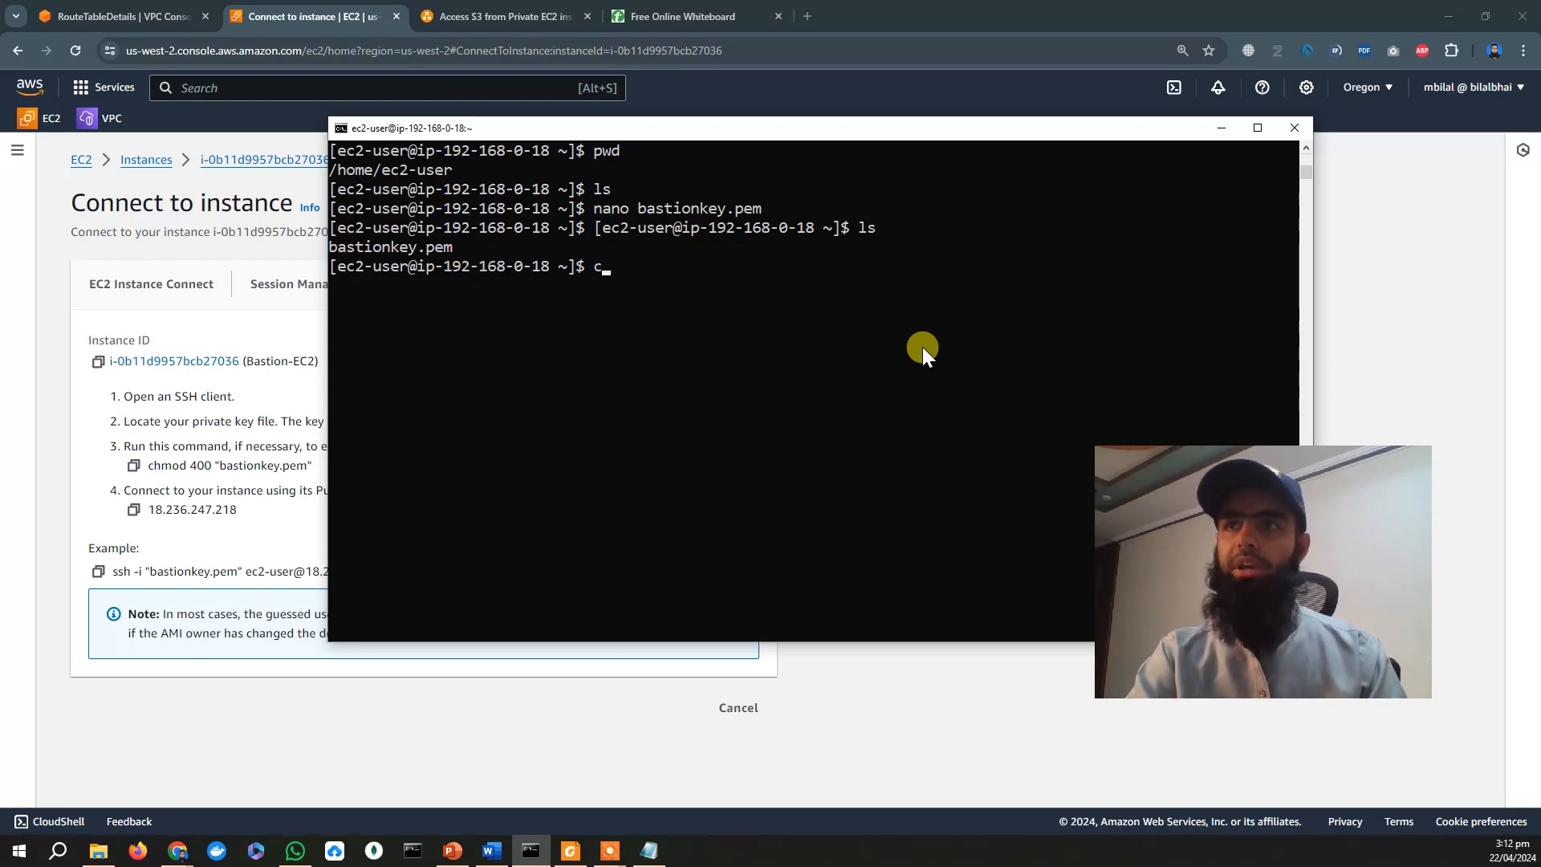
{"action": "type", "text": "at bas"}
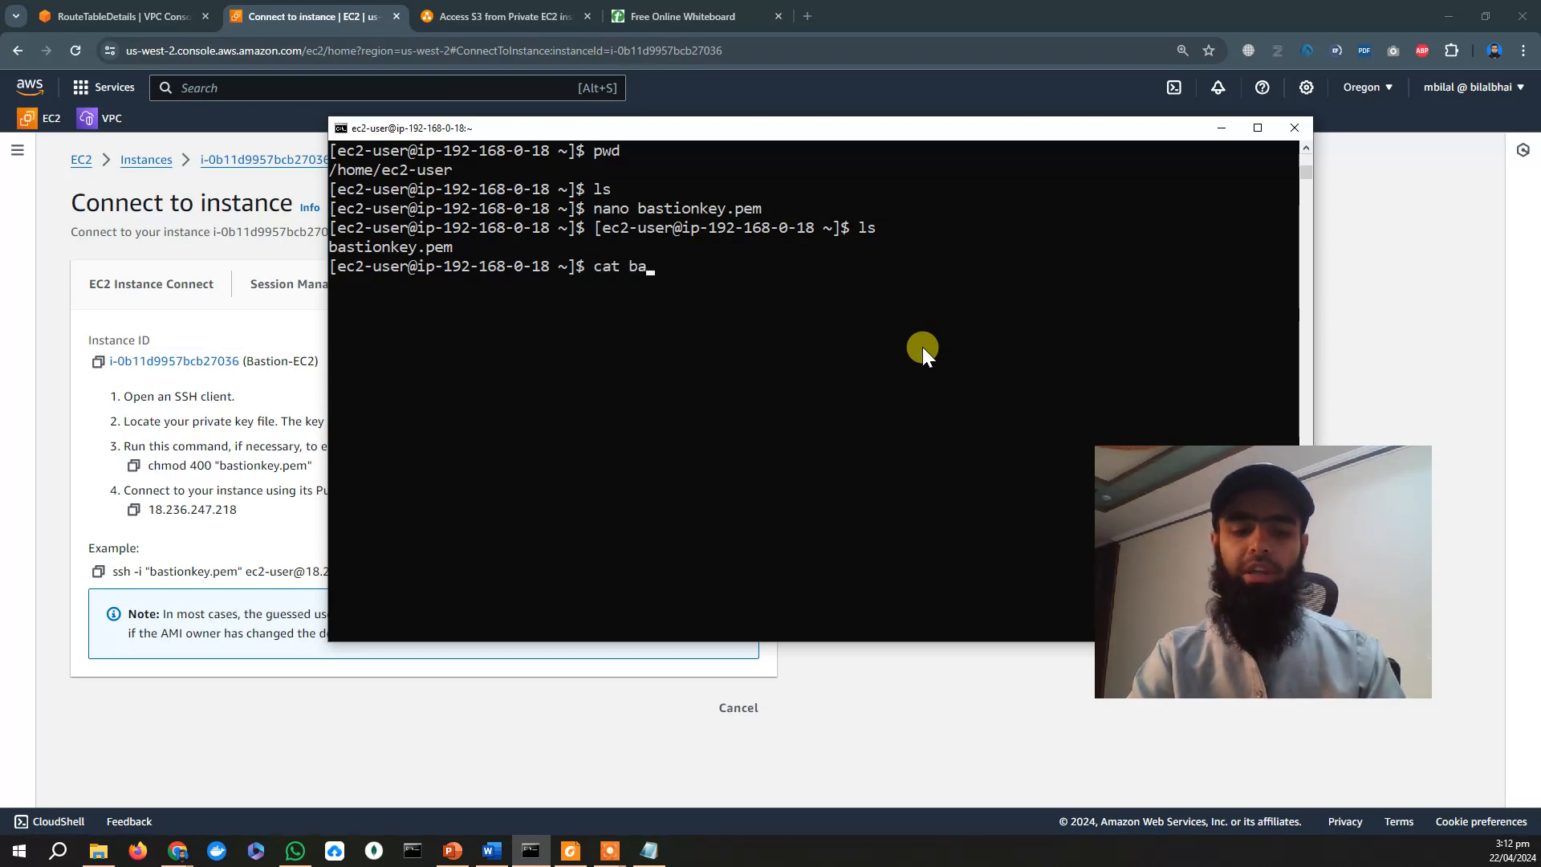
{"action": "key", "text": "Tab"}
{"action": "key", "text": "Return"}
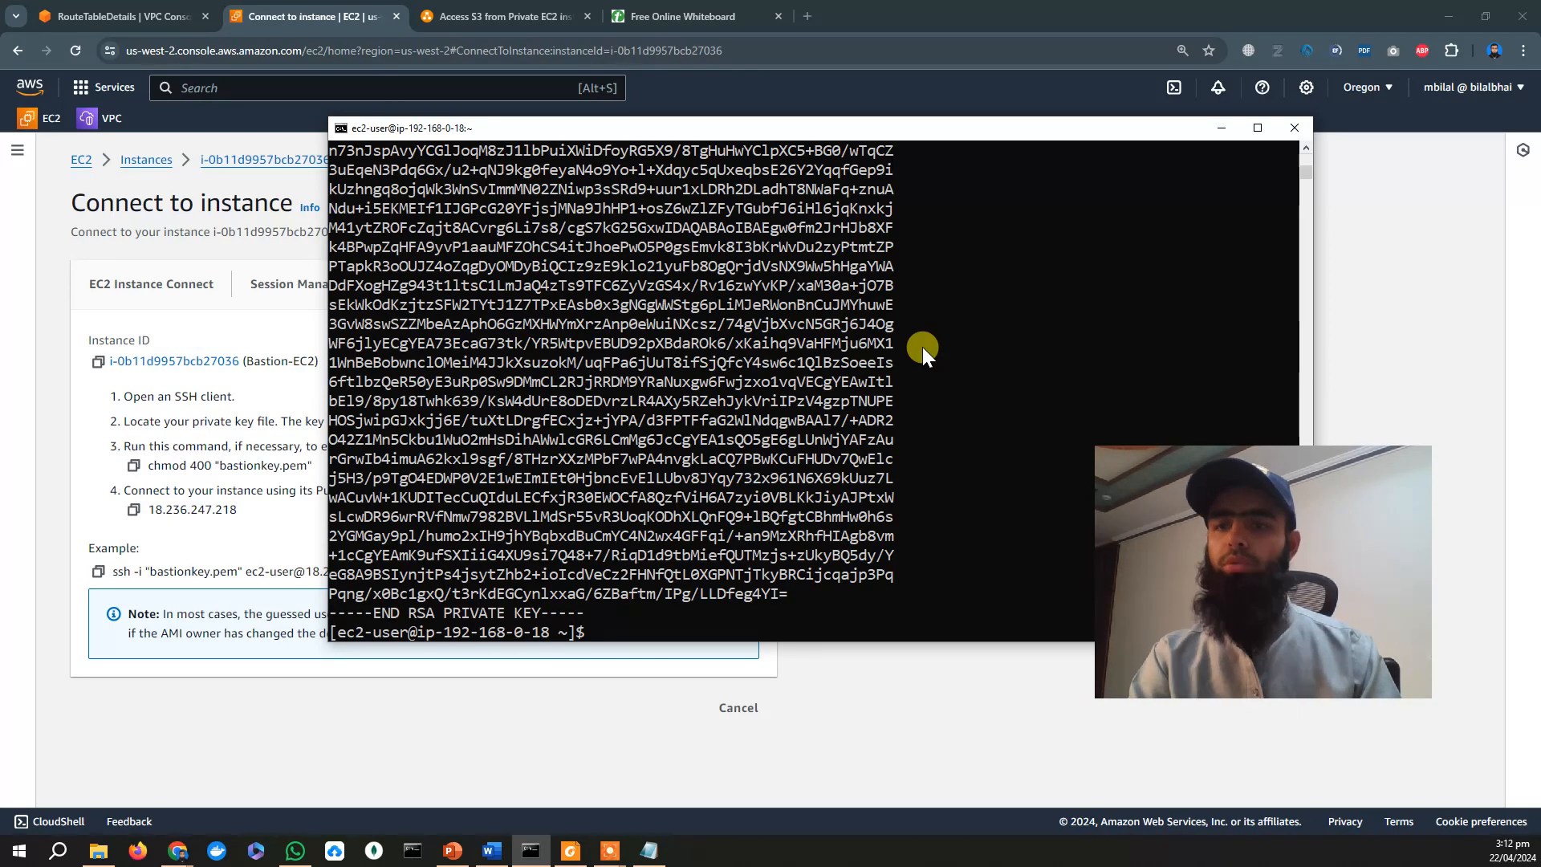
Clear the terminal screen and list the home directory's files again with ls.
{"action": "key", "text": "ctrl+l"}
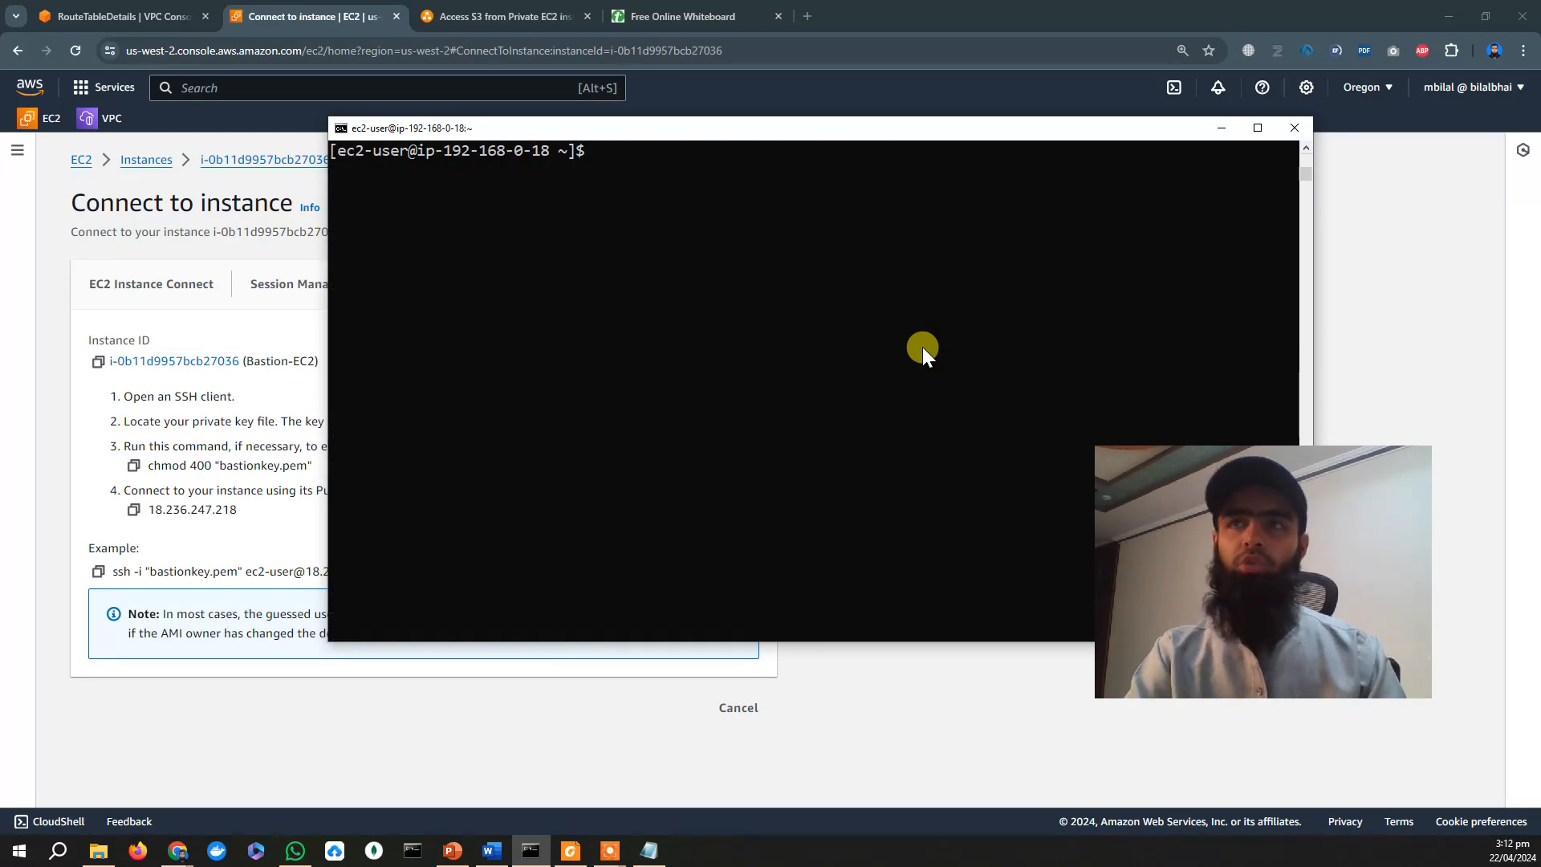
{"action": "type", "text": "ls"}
{"action": "key", "text": "Return"}
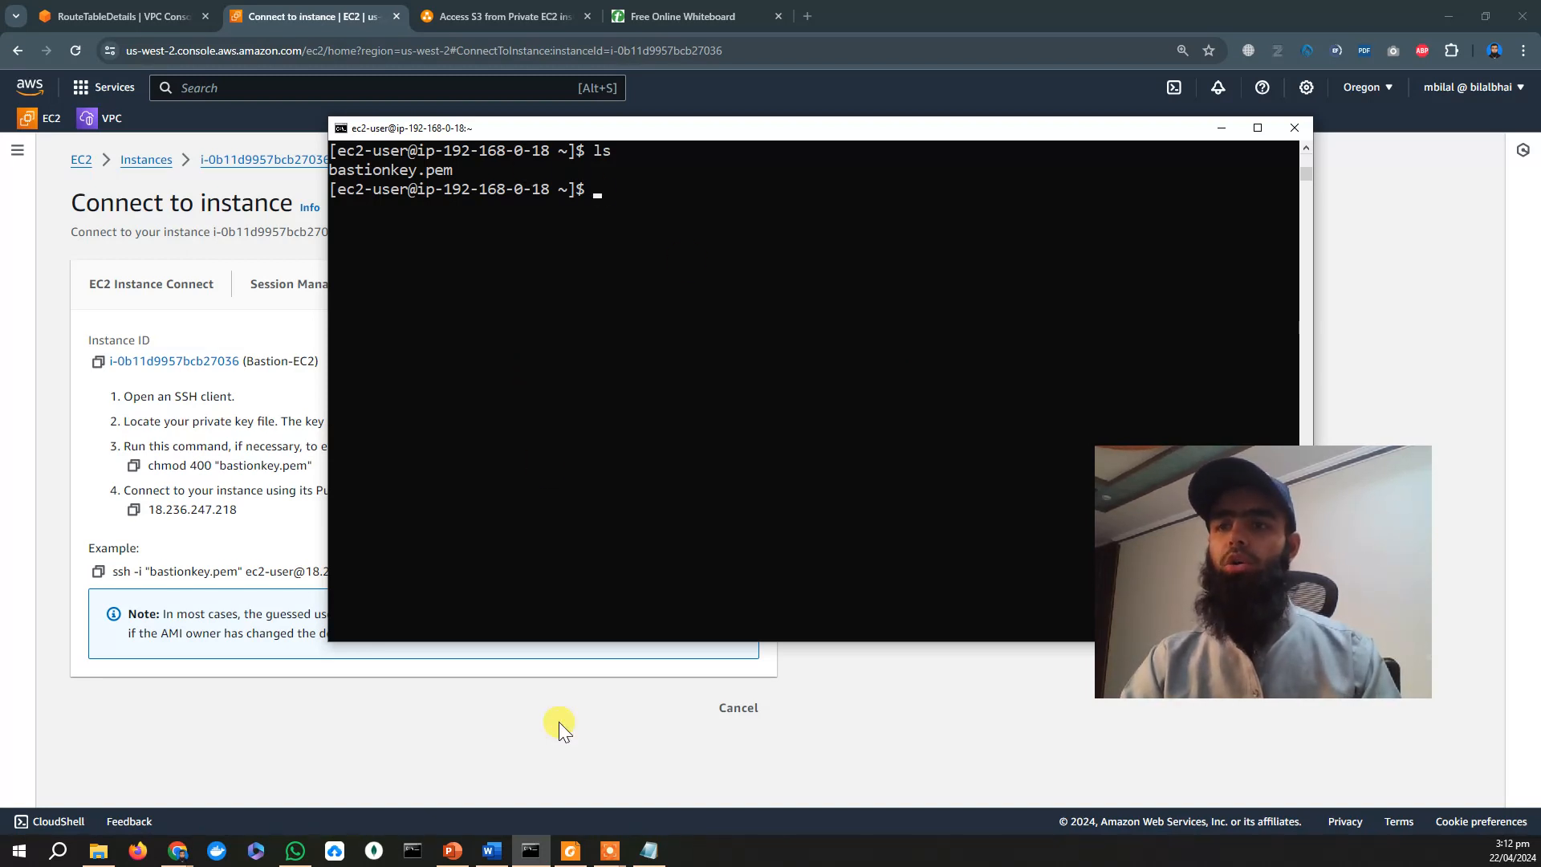
Review the architecture diagram, return to the EC2 instances list and open the SSH connection instructions for Endpoint-EC2.
{"action": "left_click", "coordinate": [497, 18]}
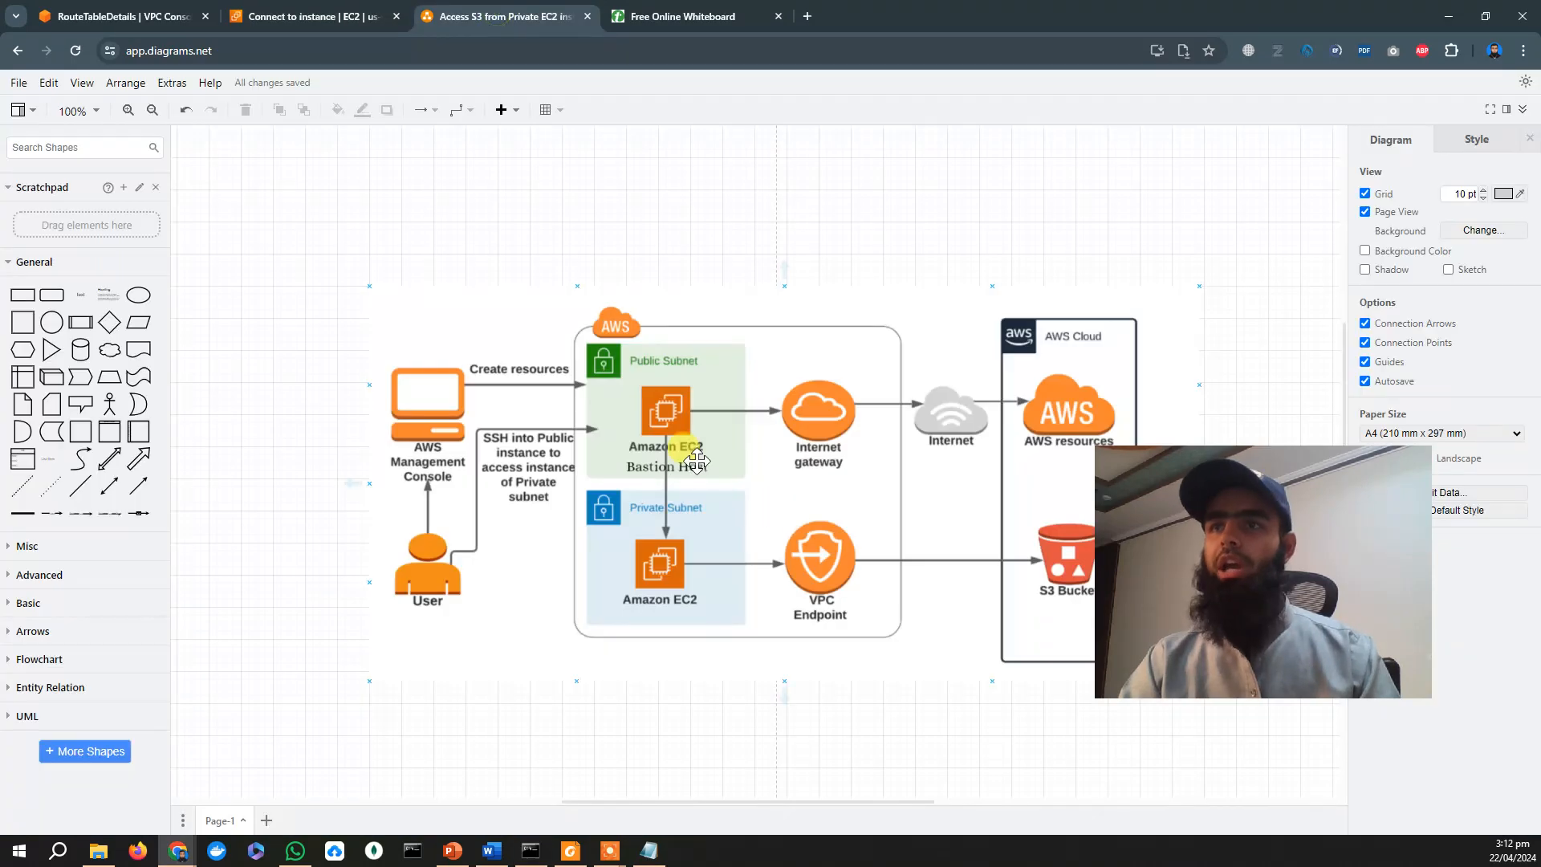
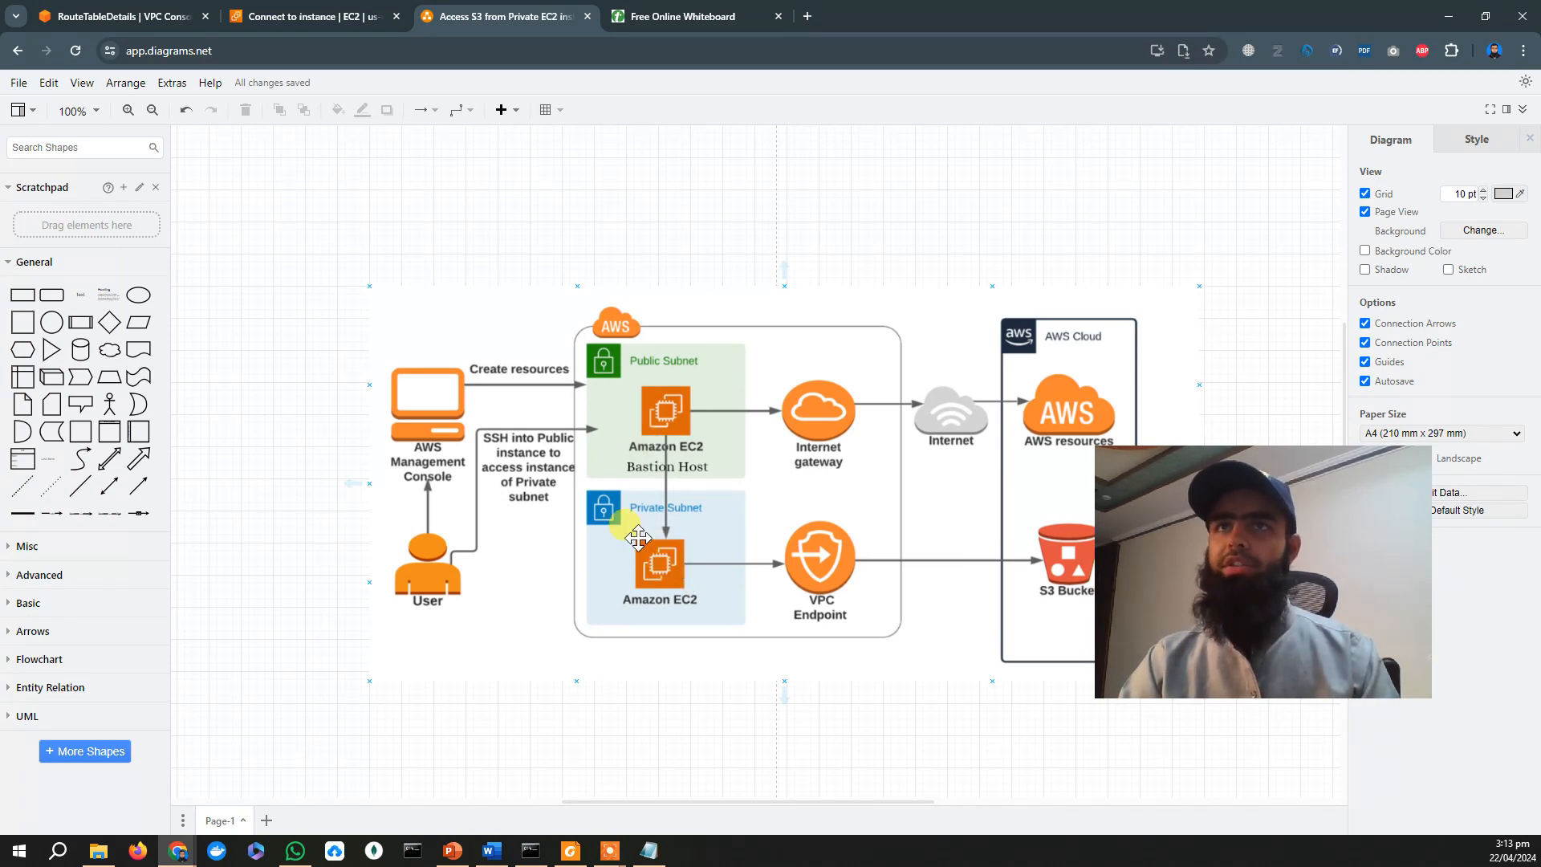
{"action": "left_click", "coordinate": [313, 14]}
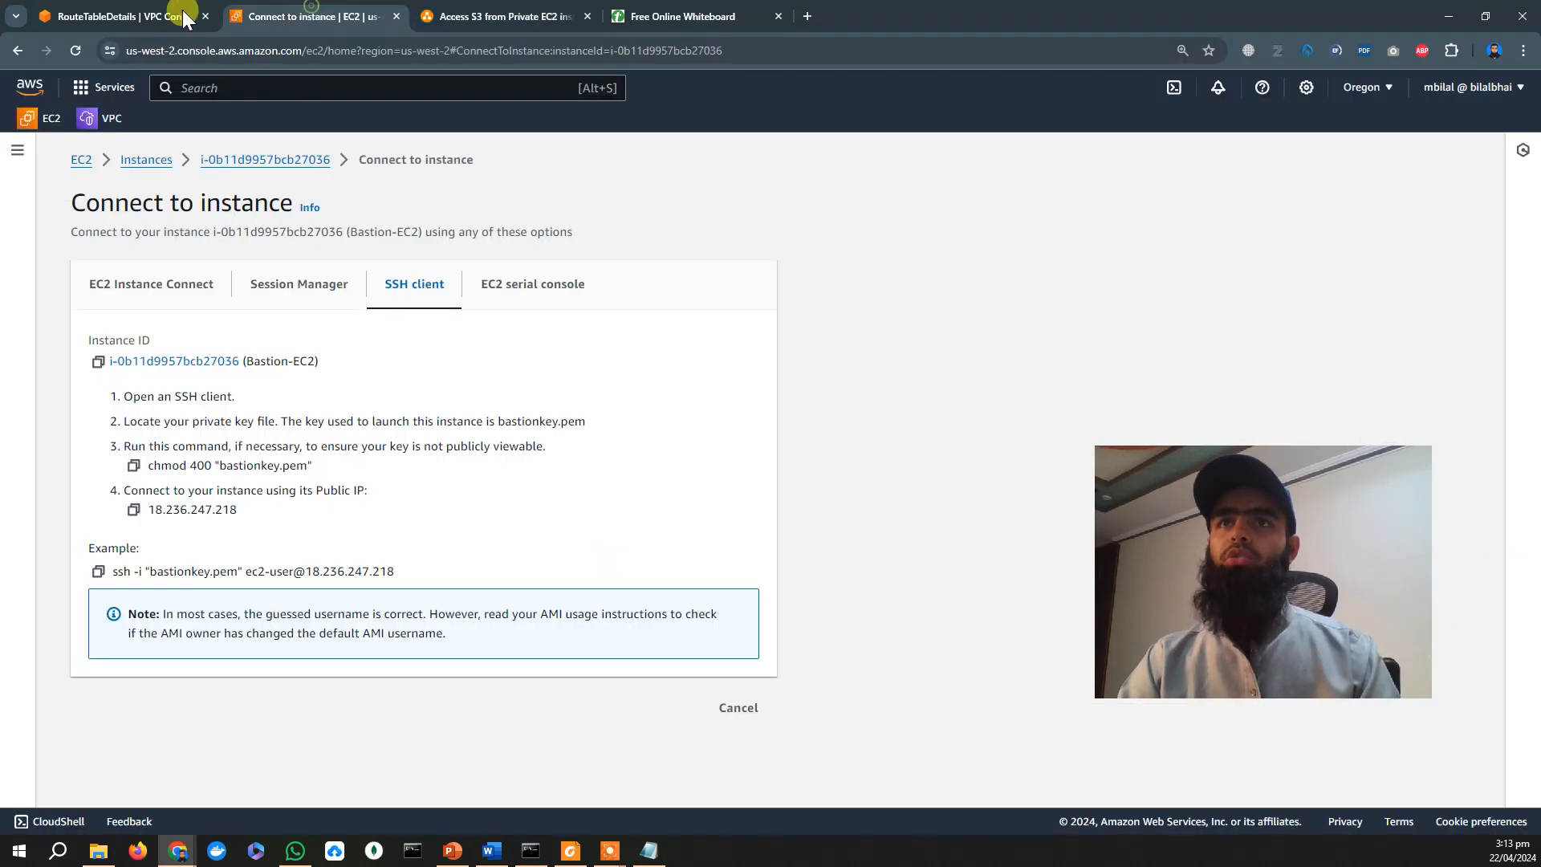
{"action": "left_click", "coordinate": [152, 166]}
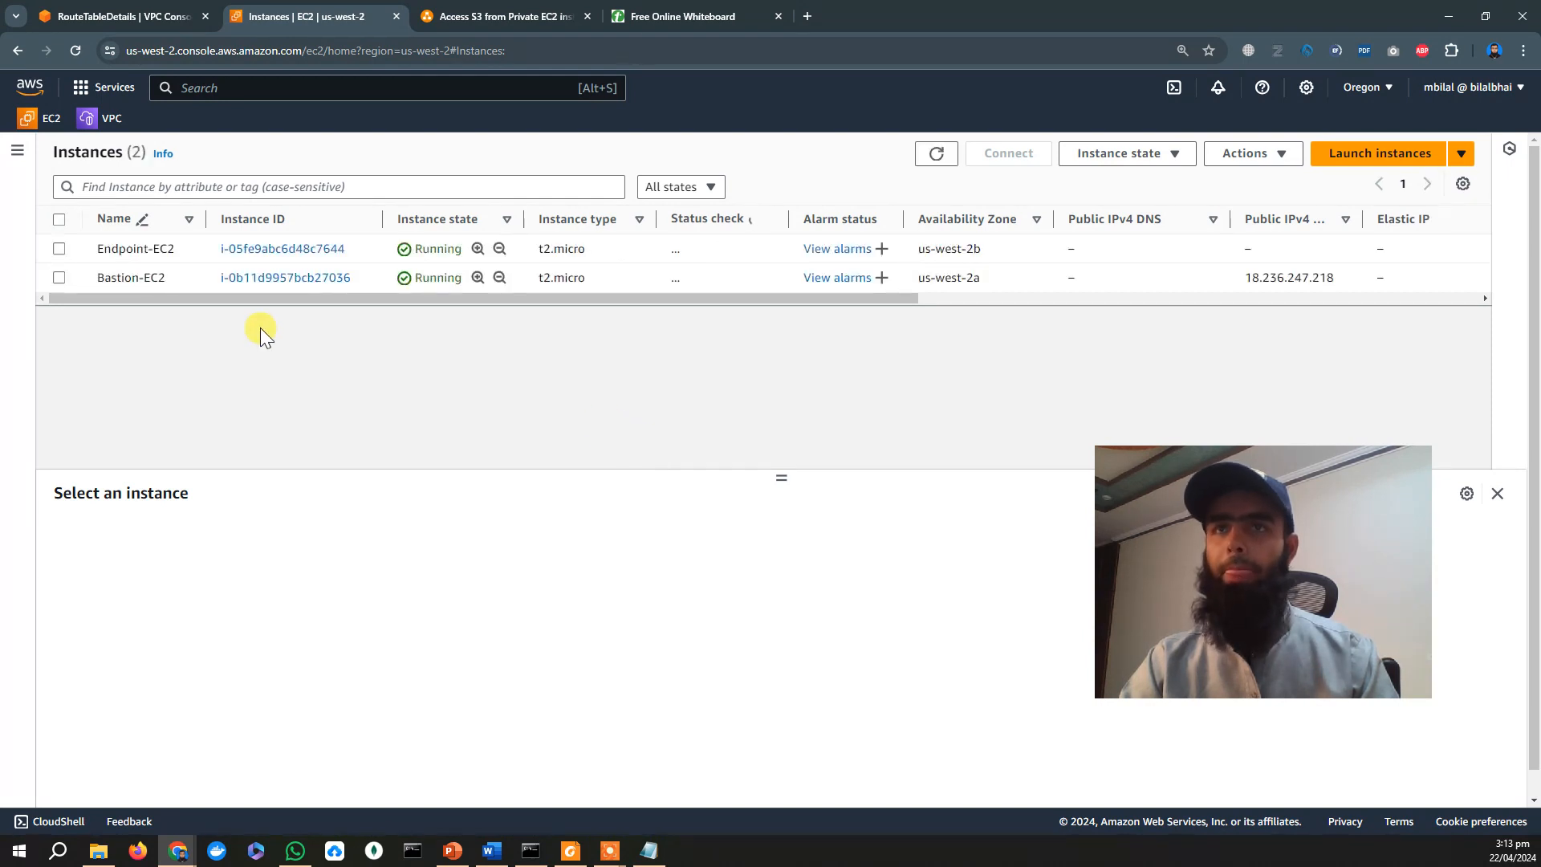
{"action": "left_click", "coordinate": [58, 248]}
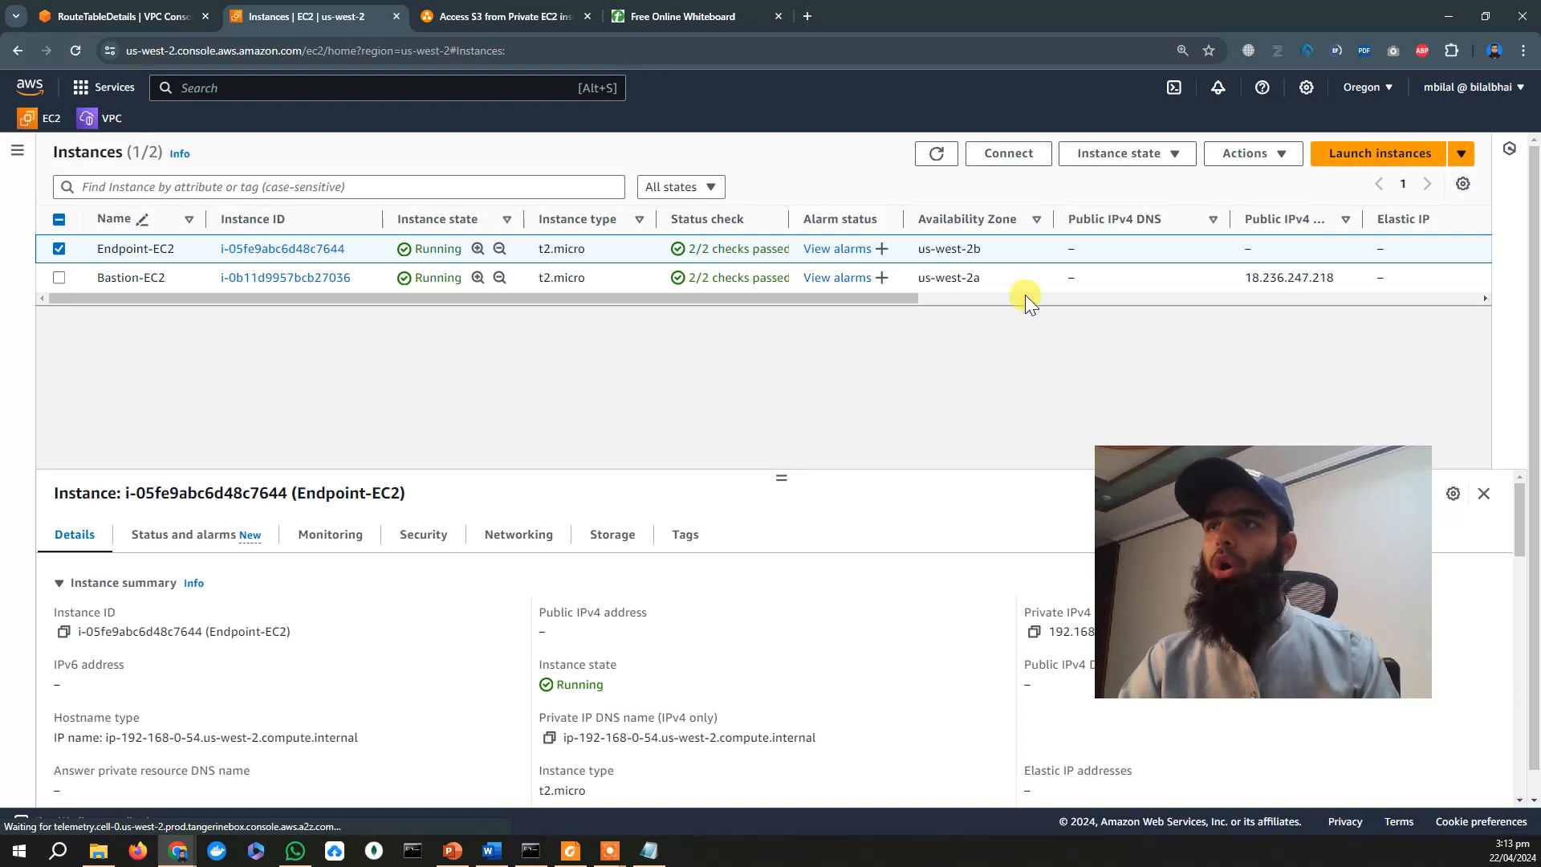
{"action": "left_click", "coordinate": [998, 160]}
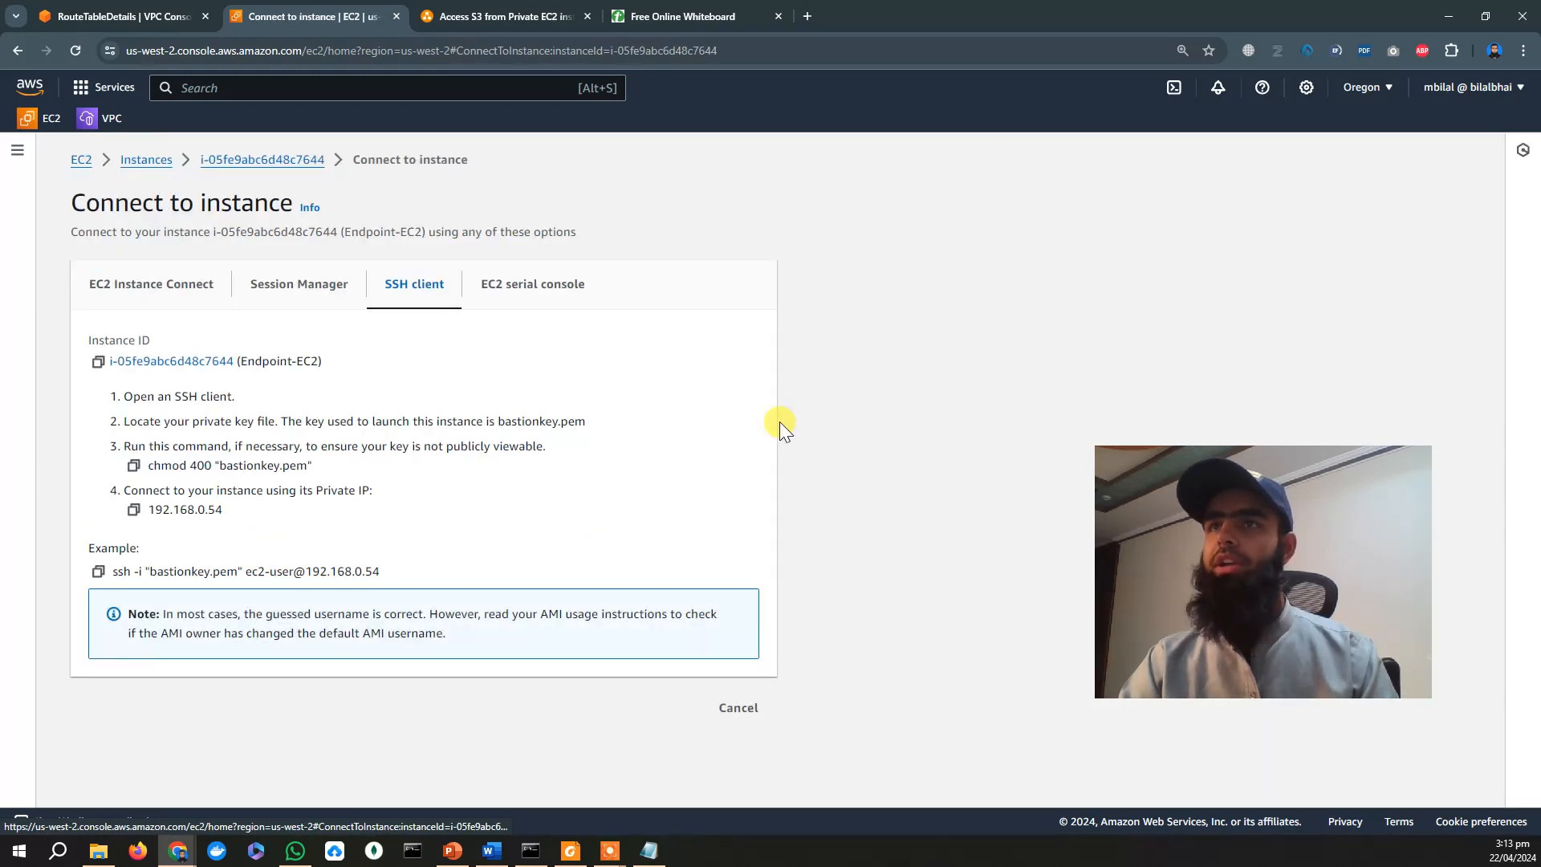
Copy the chmod 400 "bastionkey.pem" command from the Endpoint-EC2 connection instructions and run it in the bastion SSH session.
{"action": "left_click", "coordinate": [98, 572]}
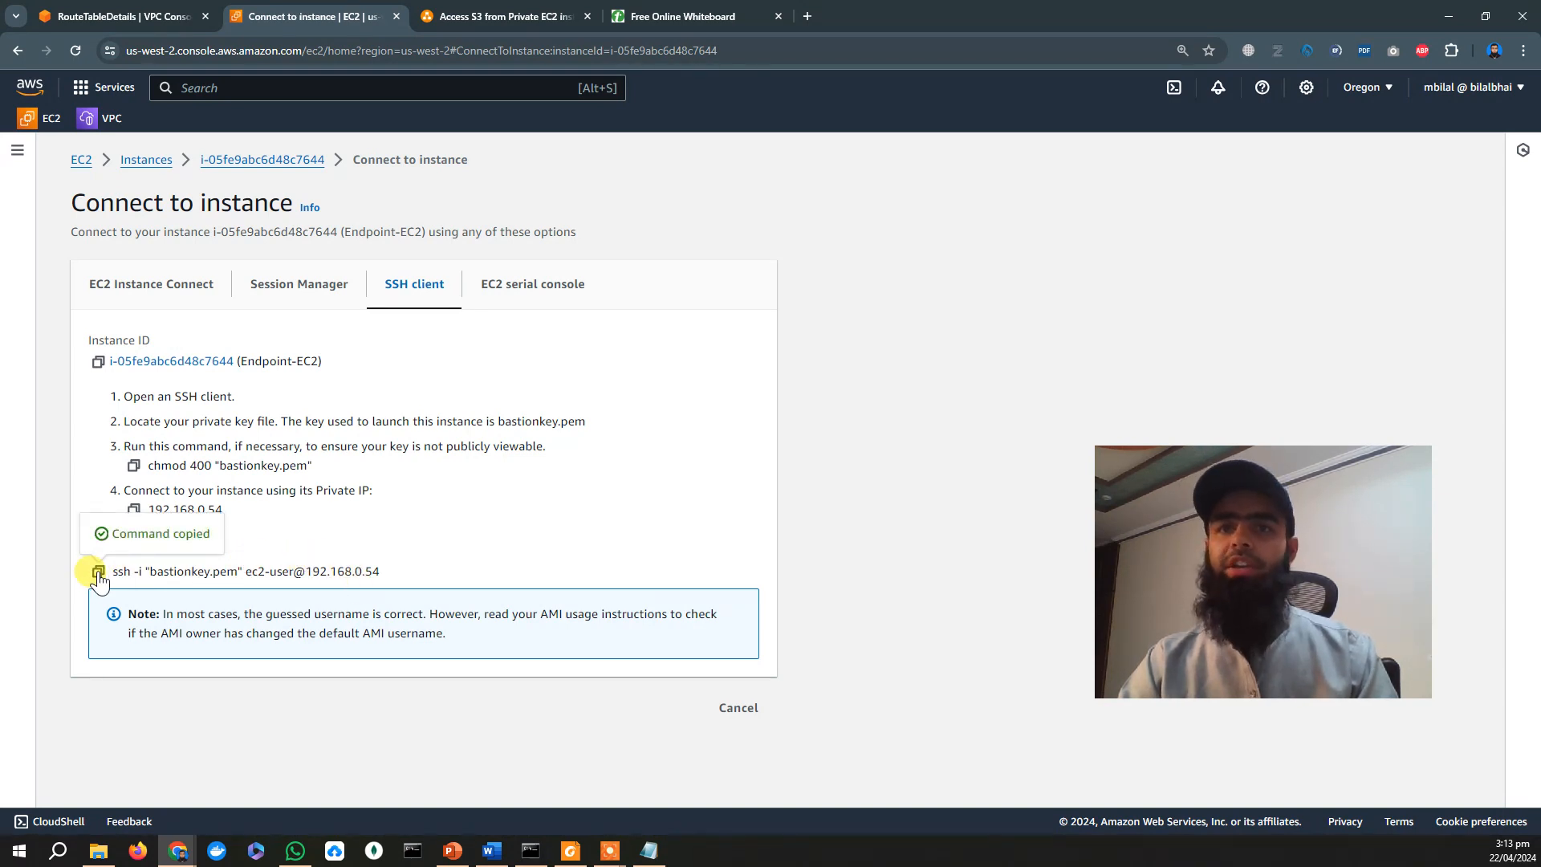
{"action": "left_click_drag", "start_coordinate": [149, 470], "coordinate": [369, 484]}
{"action": "left_click", "coordinate": [365, 481]}
{"action": "left_click", "coordinate": [134, 466]}
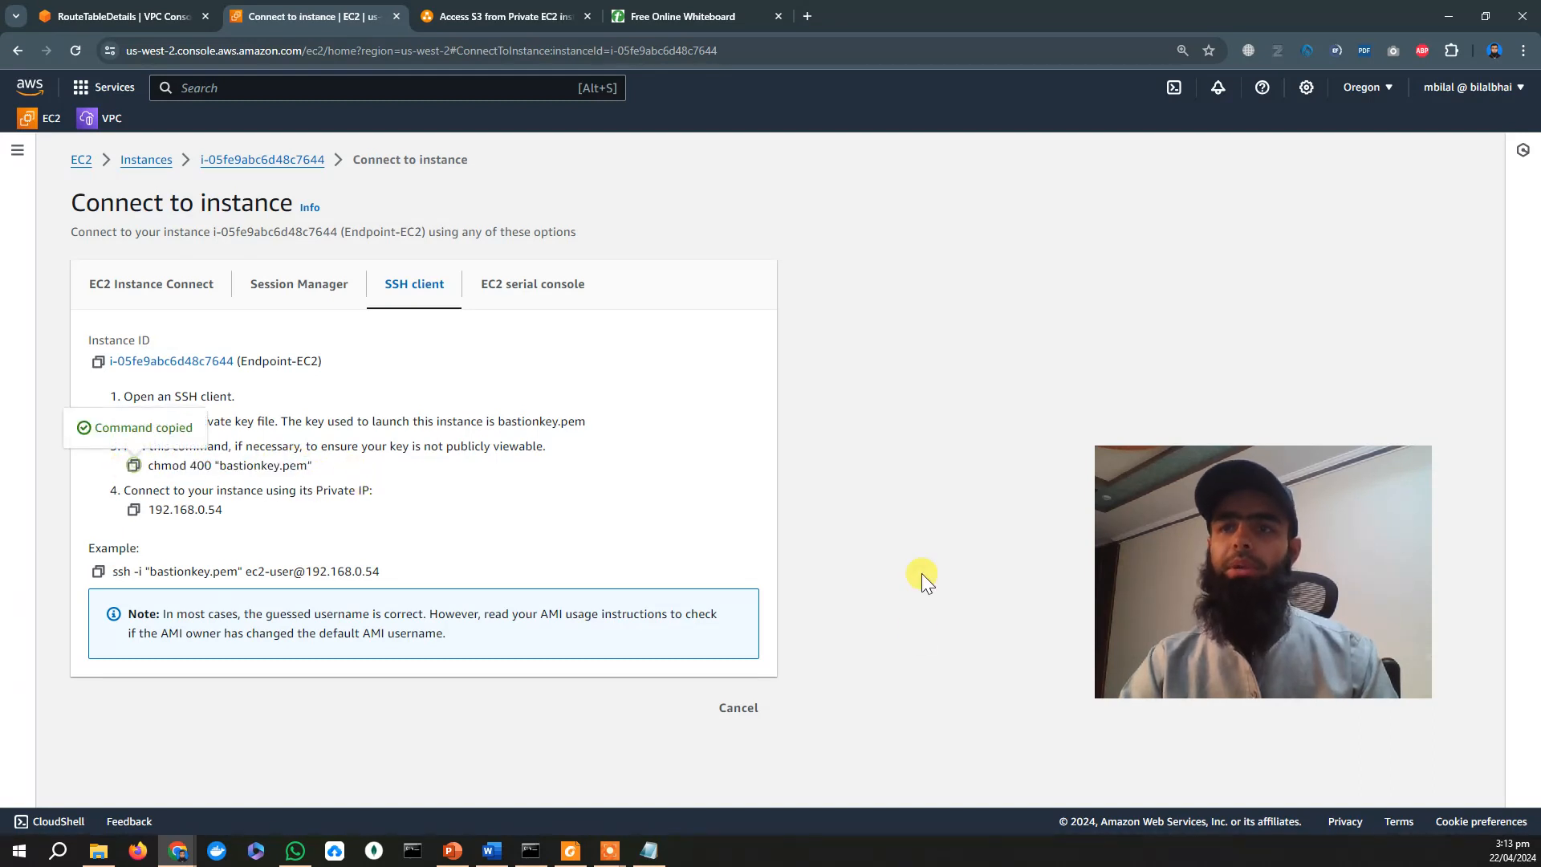
{"action": "left_click", "coordinate": [528, 849]}
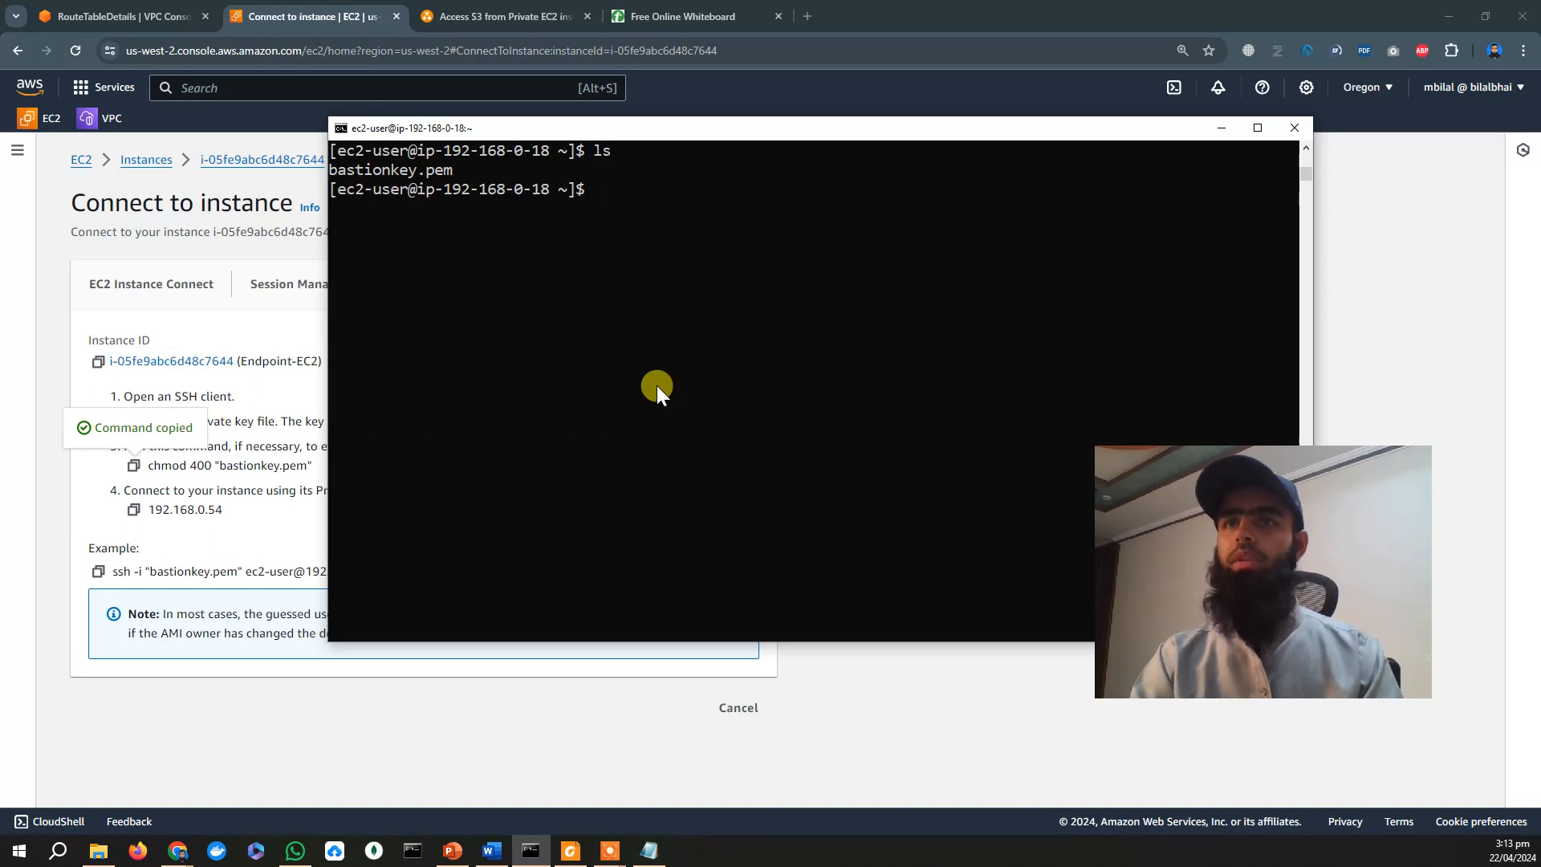
{"action": "right_click", "coordinate": [625, 284]}
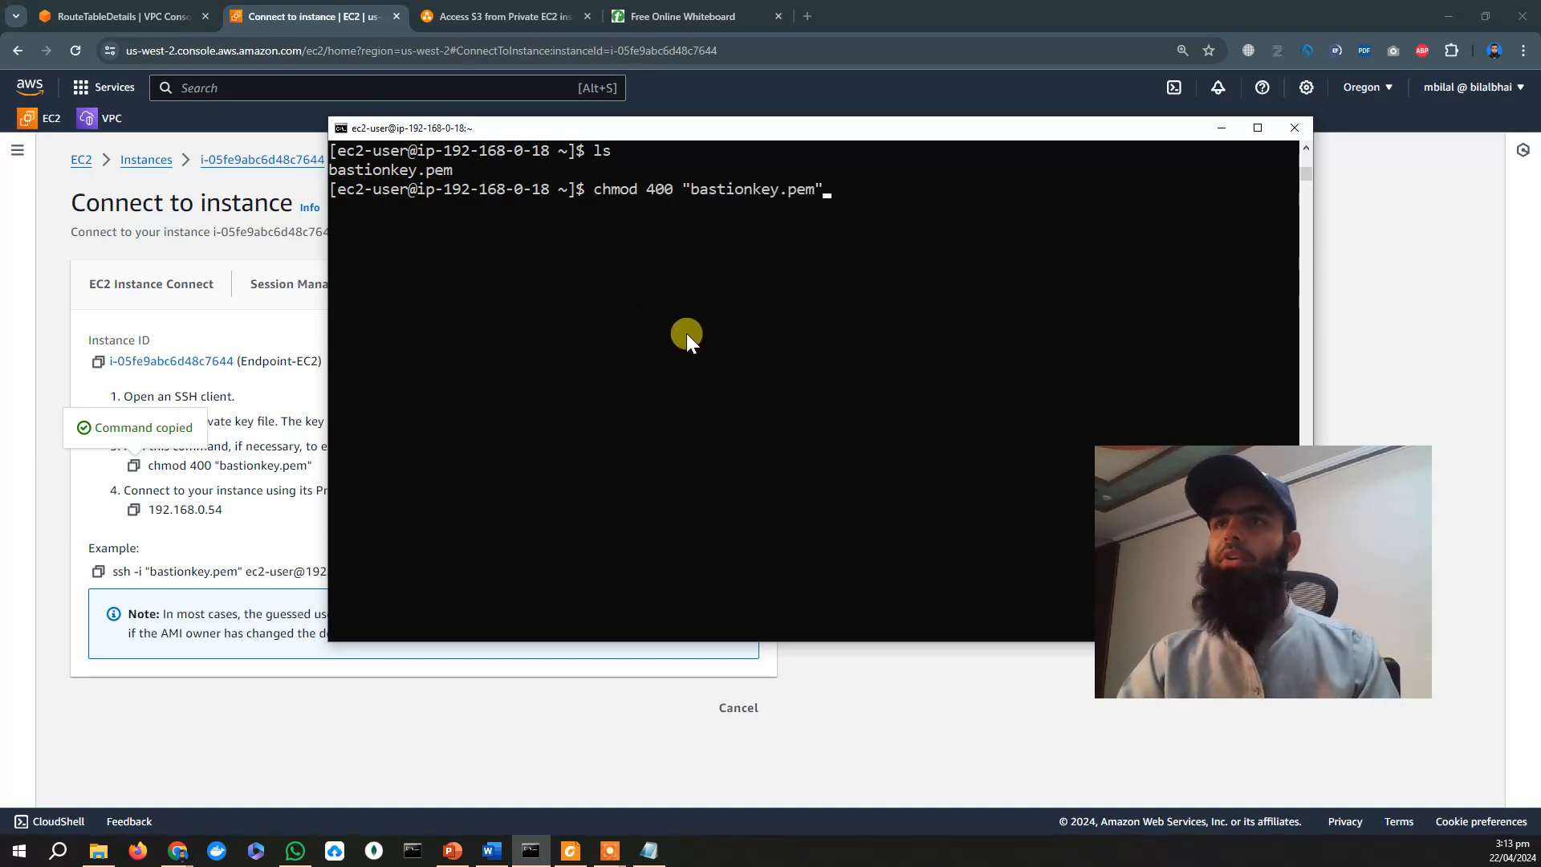
{"action": "key", "text": "Return"}
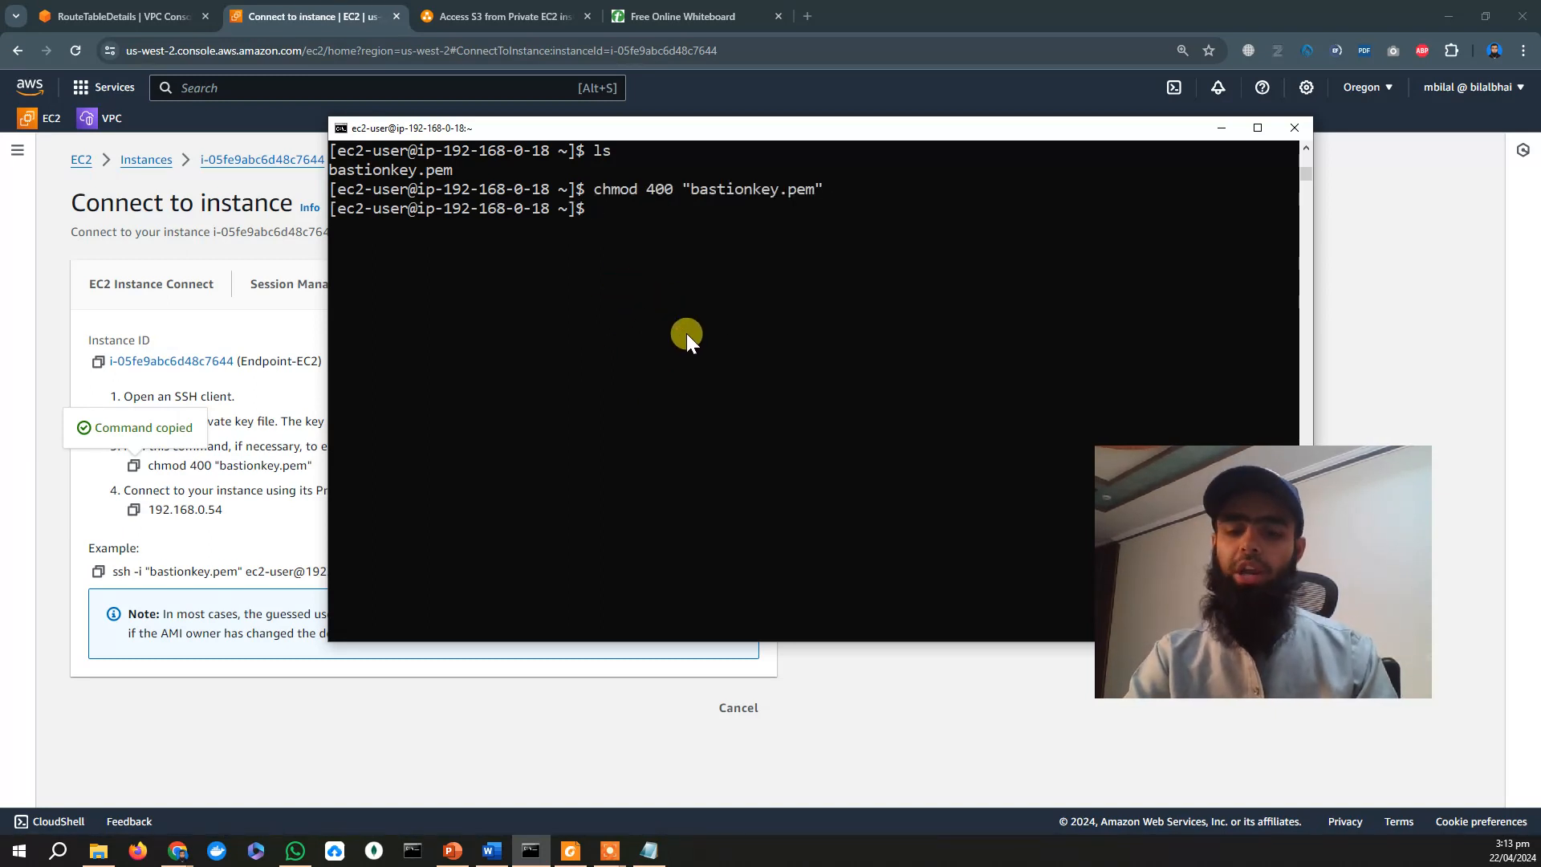
List all files with their permissions using ls -la and examine the bastionkey.pem entry.
{"action": "type", "text": "ls -"}
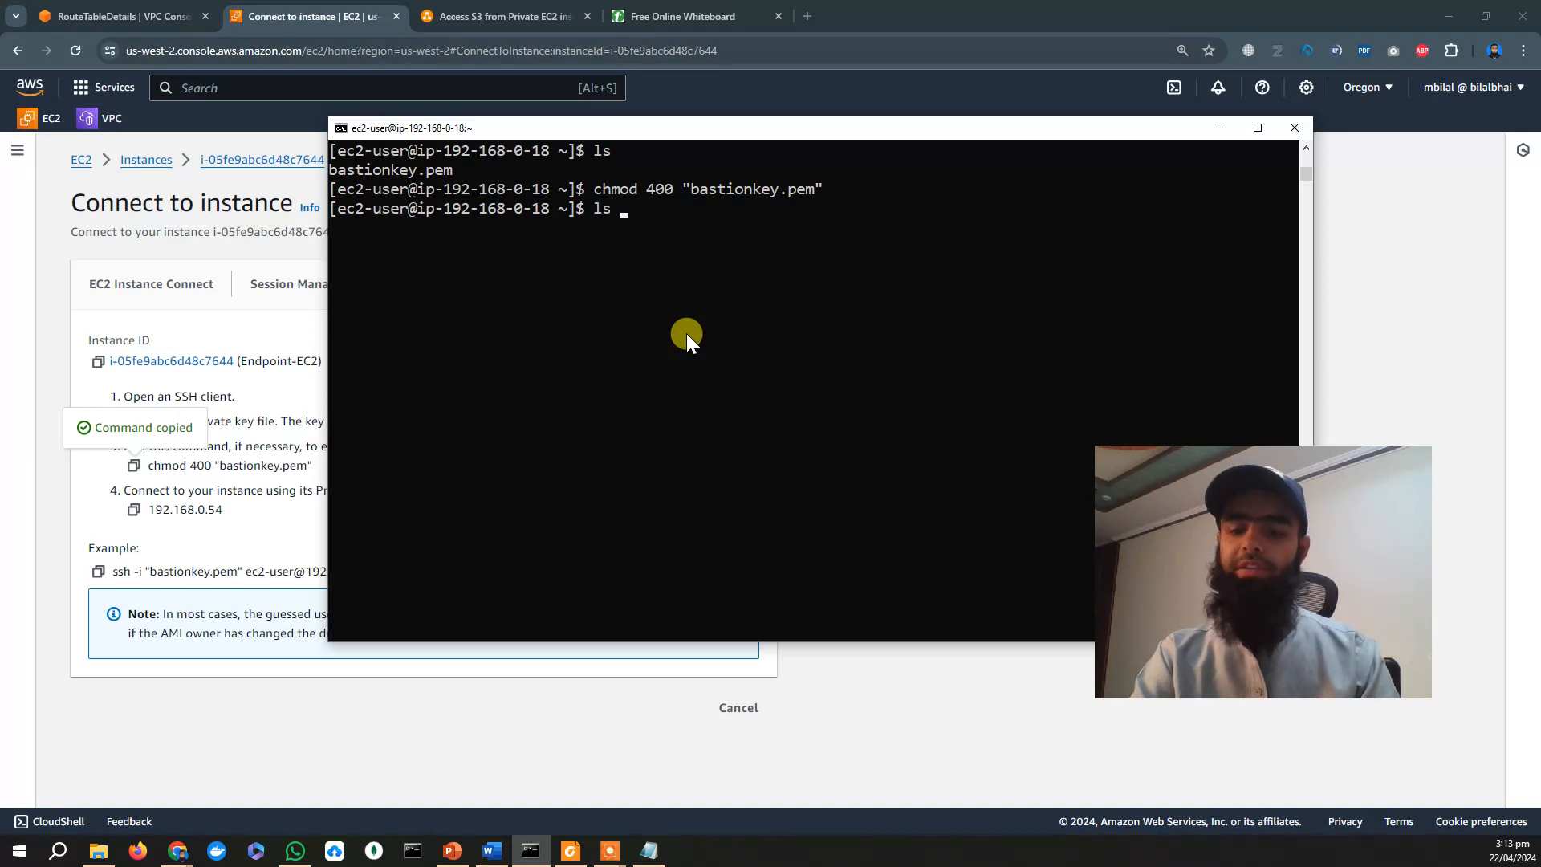
{"action": "type", "text": "la"}
{"action": "key", "text": "Return"}
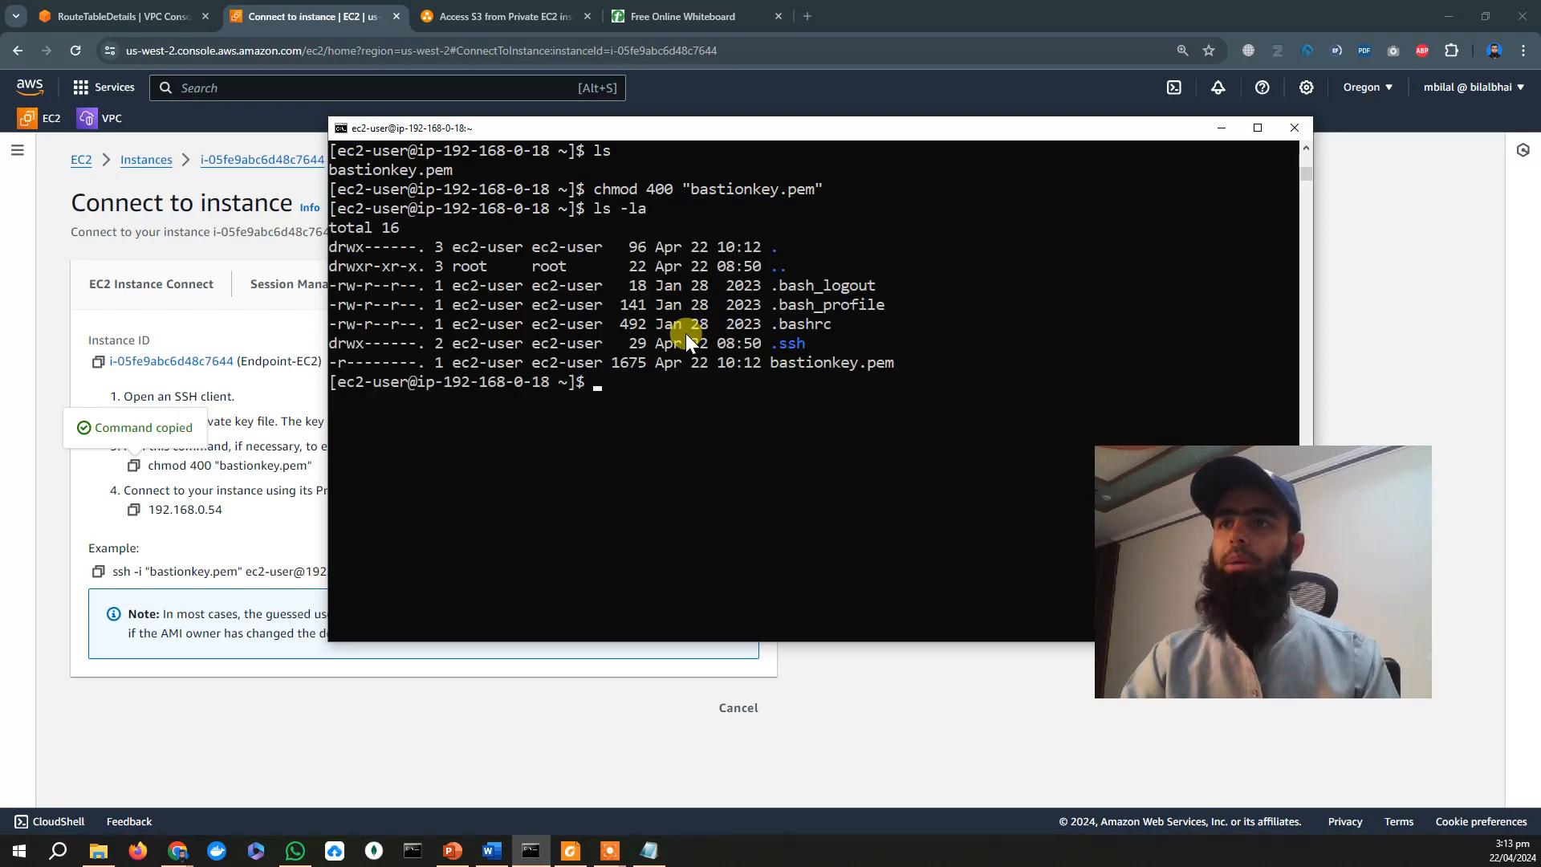
{"action": "left_click_drag", "start_coordinate": [893, 364], "coordinate": [402, 360]}
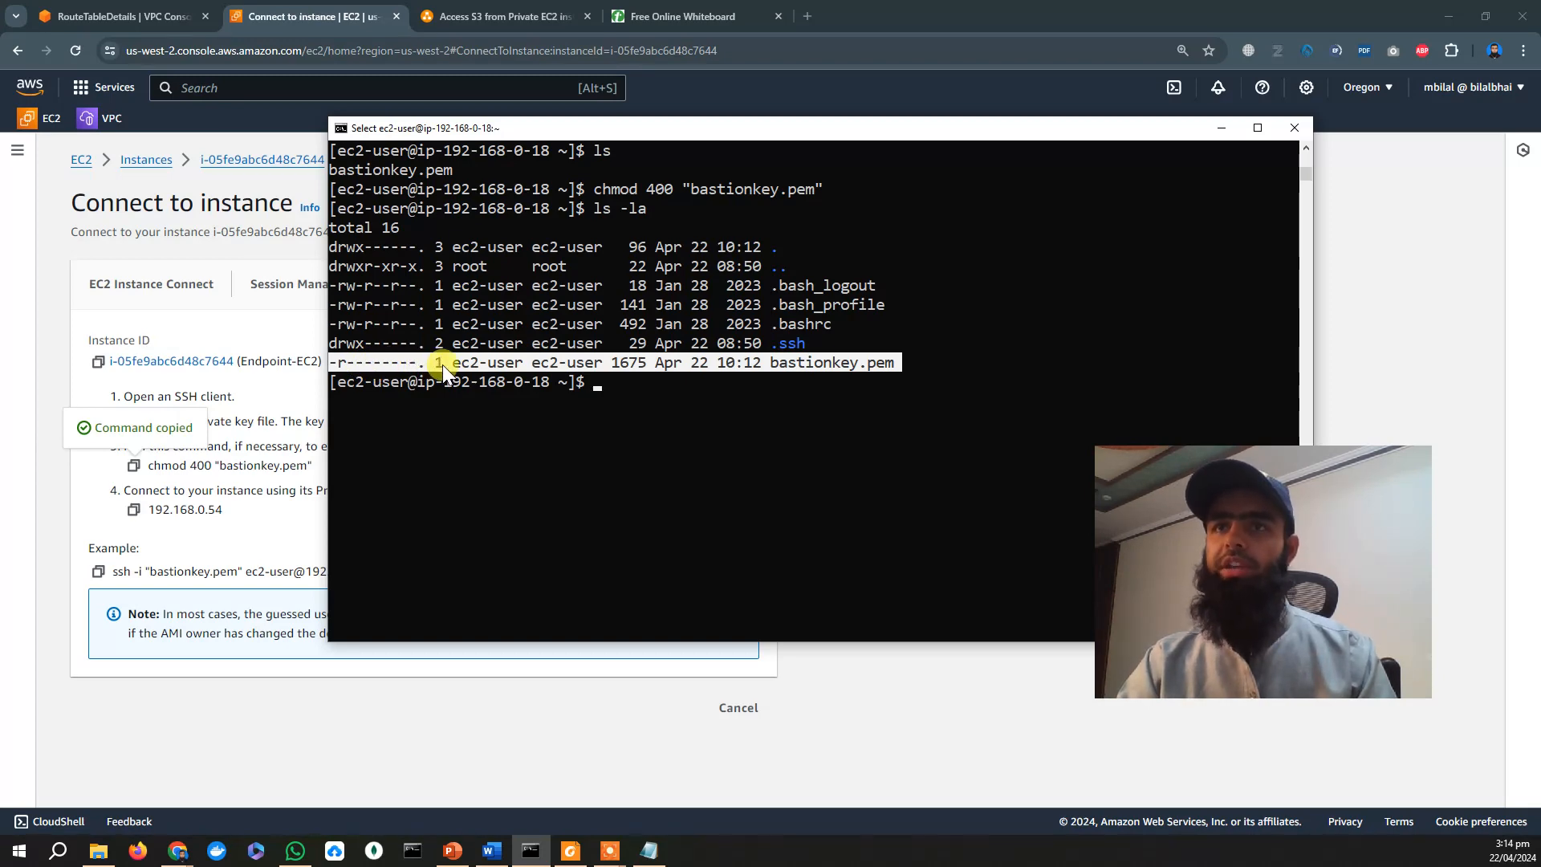
{"action": "left_click", "coordinate": [709, 408]}
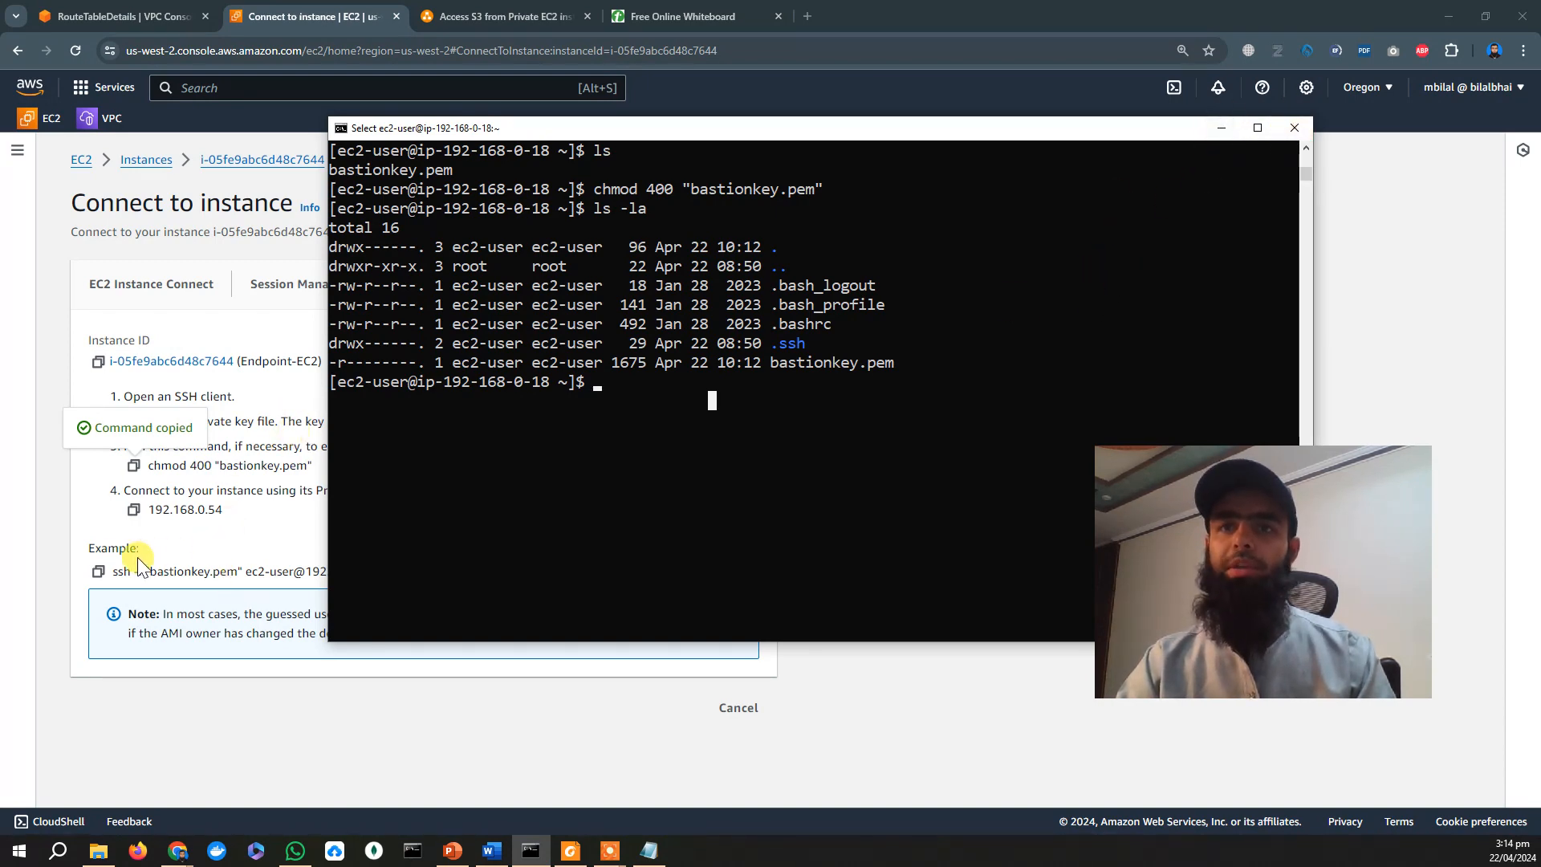
Copy the example SSH command for Endpoint-EC2, run it in the bastion session and accept the host's authenticity with yes.
{"action": "left_click", "coordinate": [98, 570]}
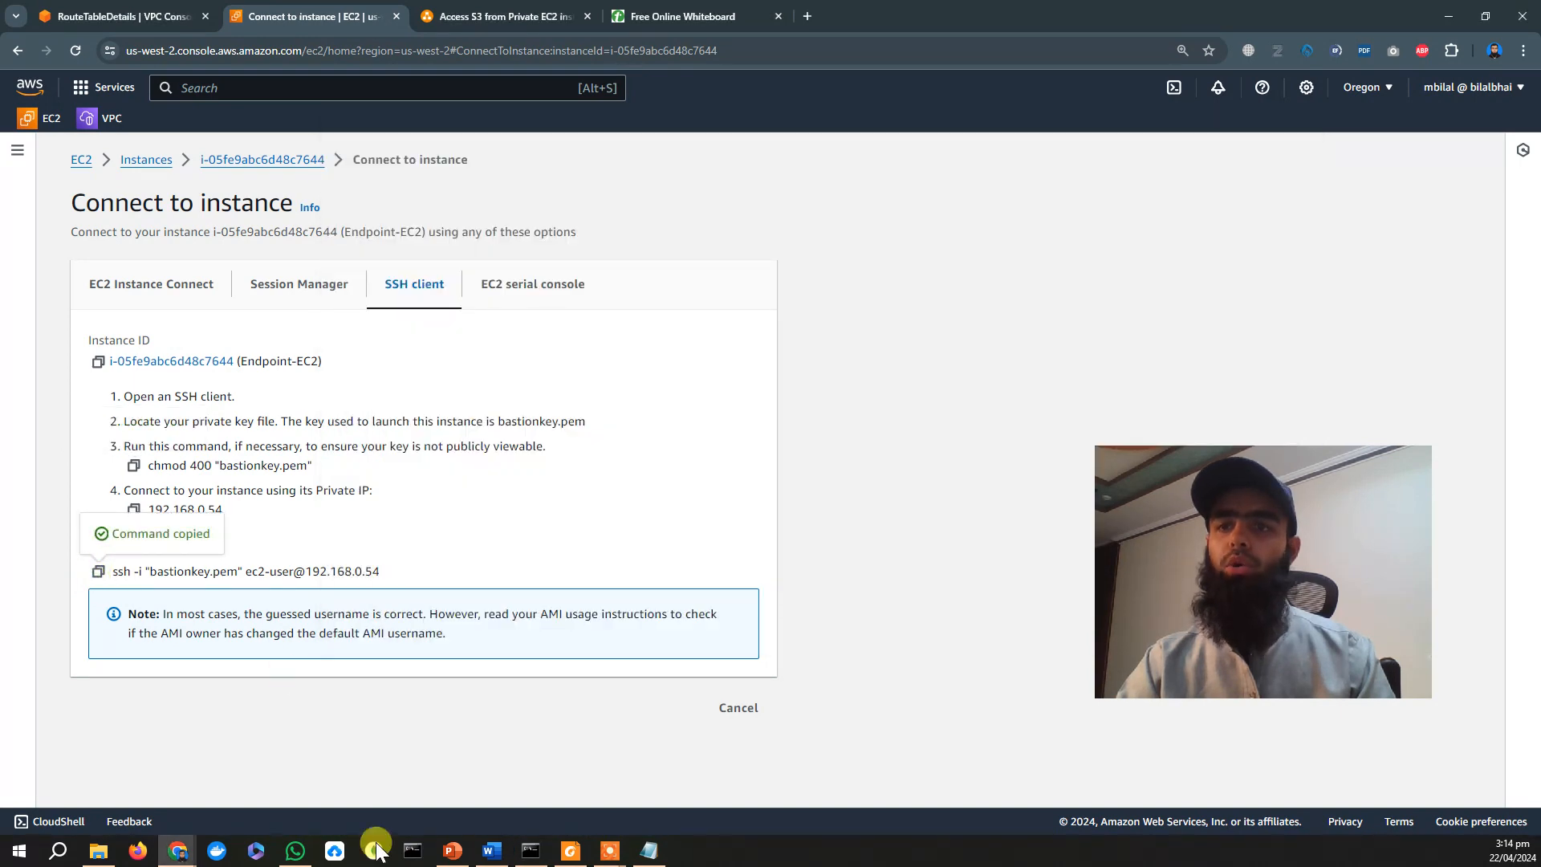
{"action": "left_click", "coordinate": [530, 850]}
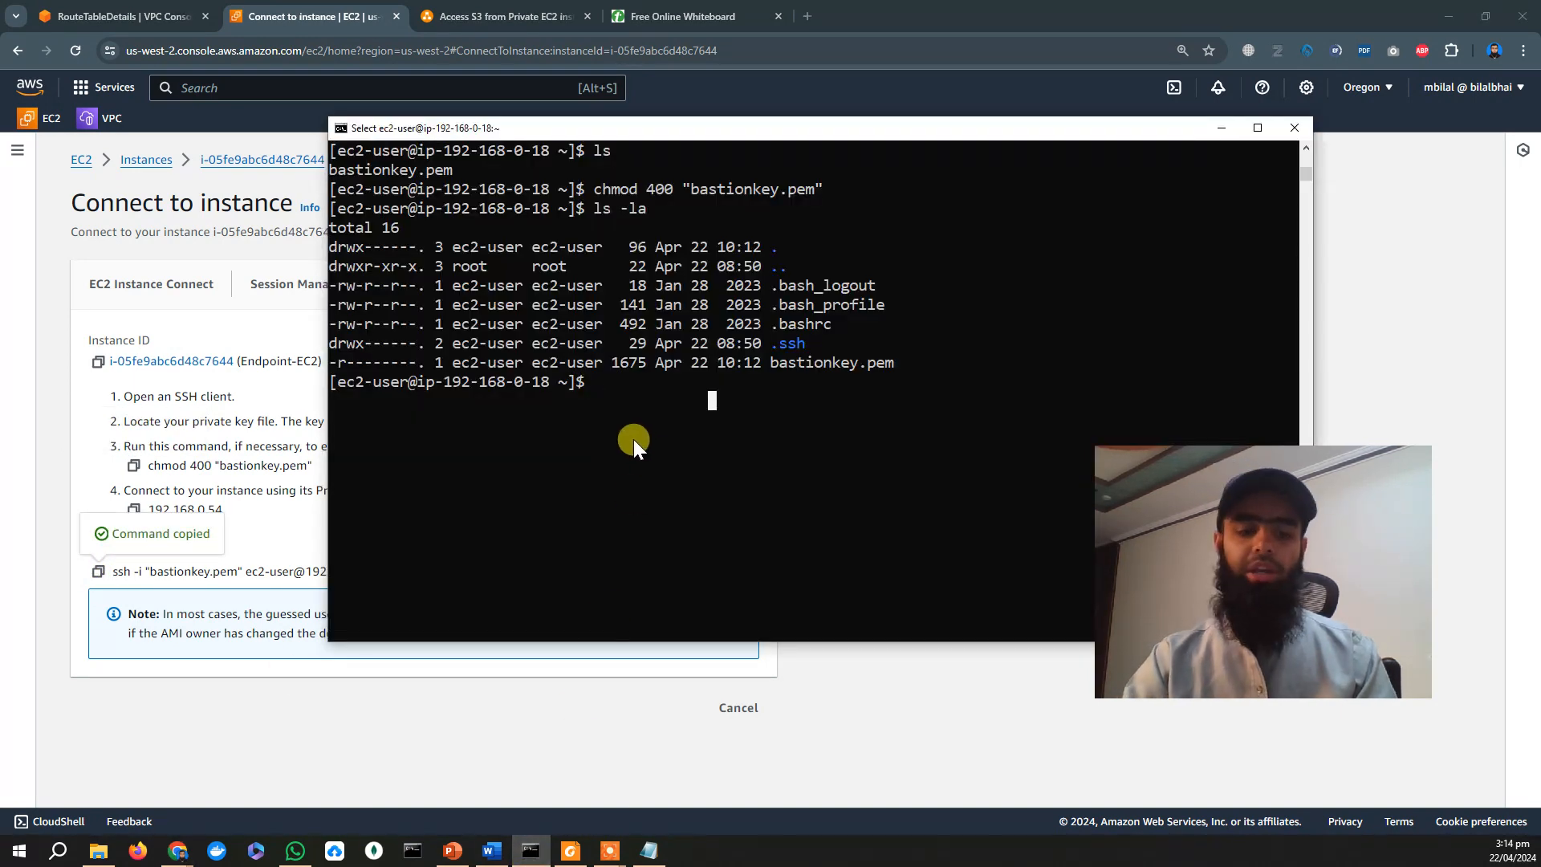
{"action": "key", "text": "Escape"}
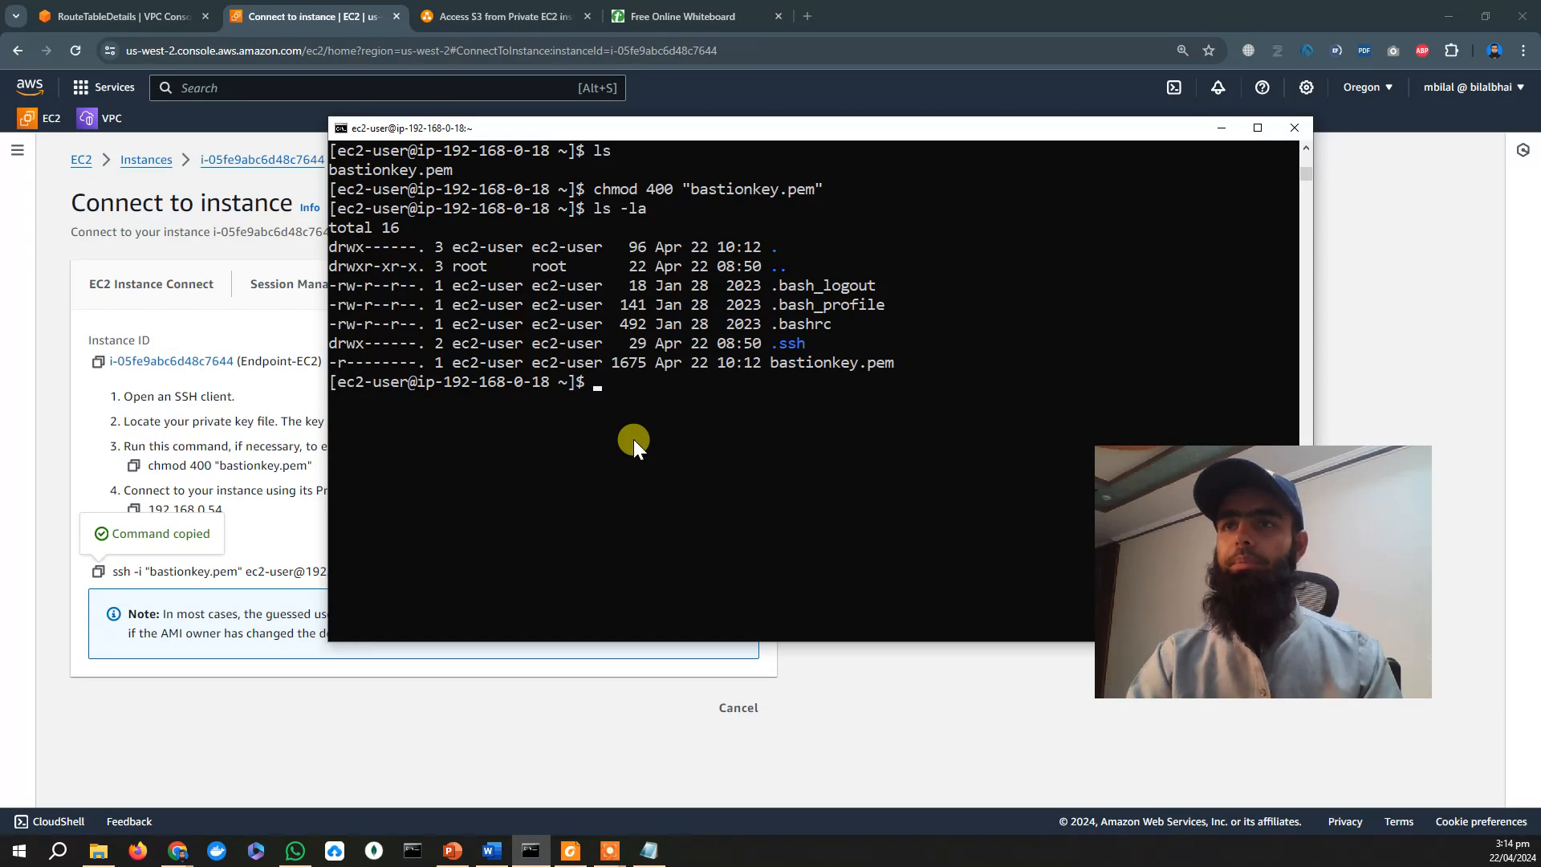
{"action": "right_click", "coordinate": [642, 431]}
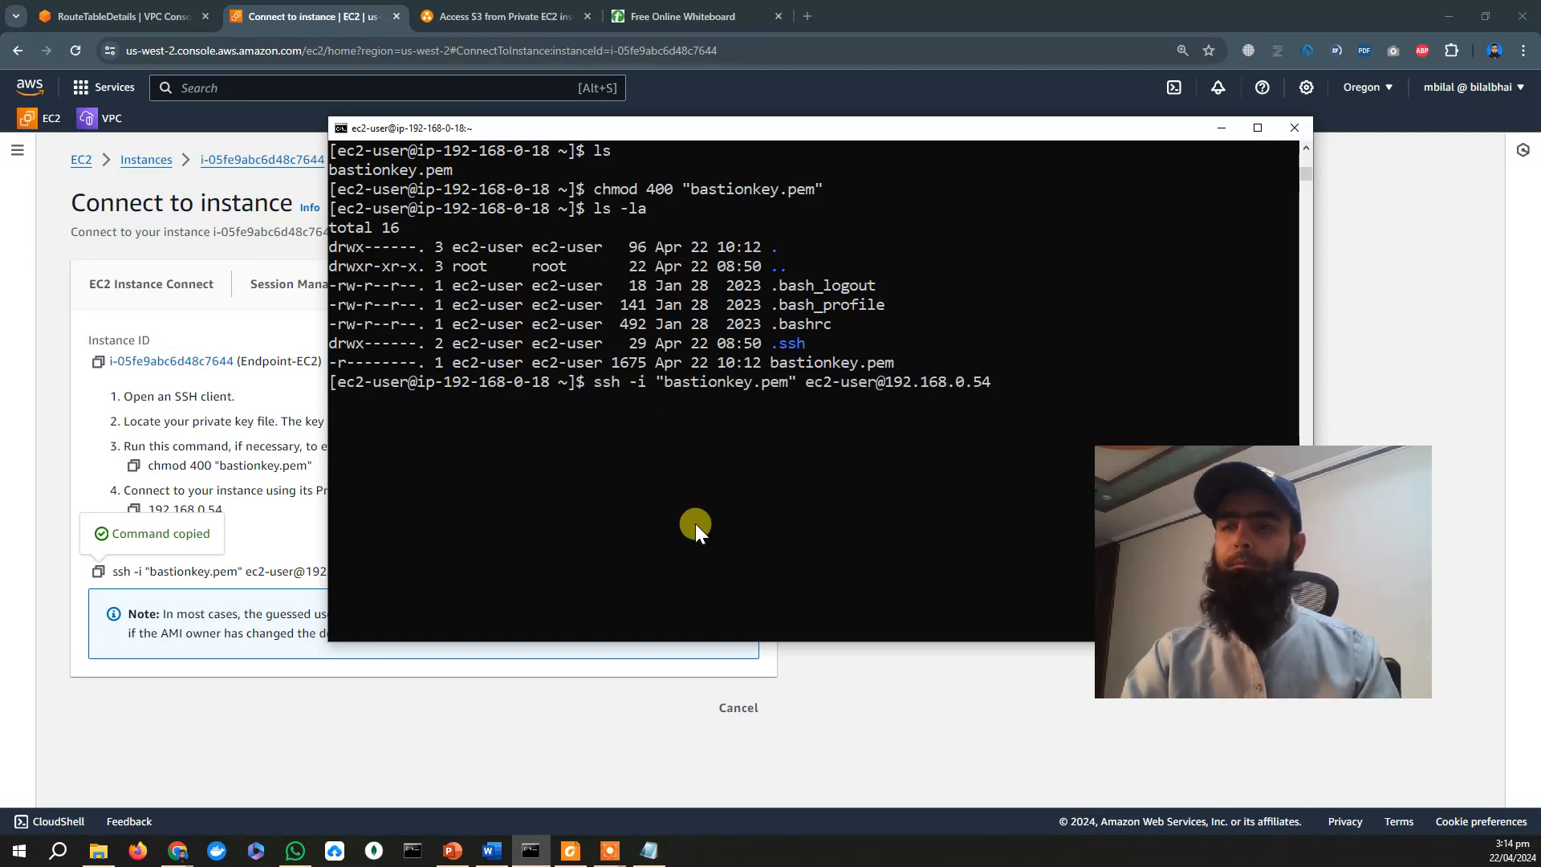
{"action": "key", "text": "Return"}
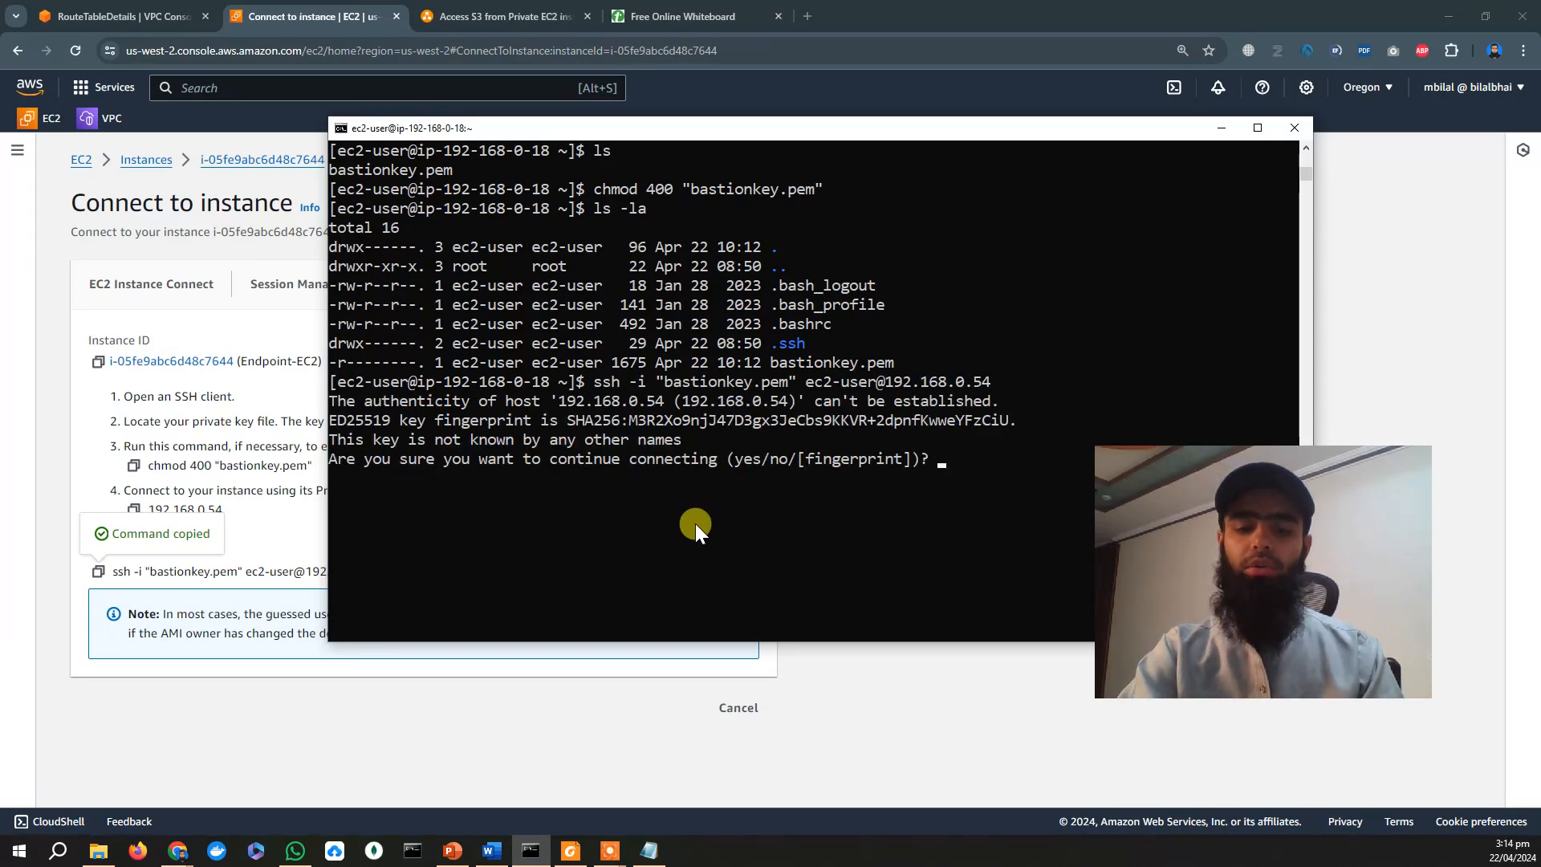
{"action": "type", "text": "yes"}
{"action": "key", "text": "Return"}
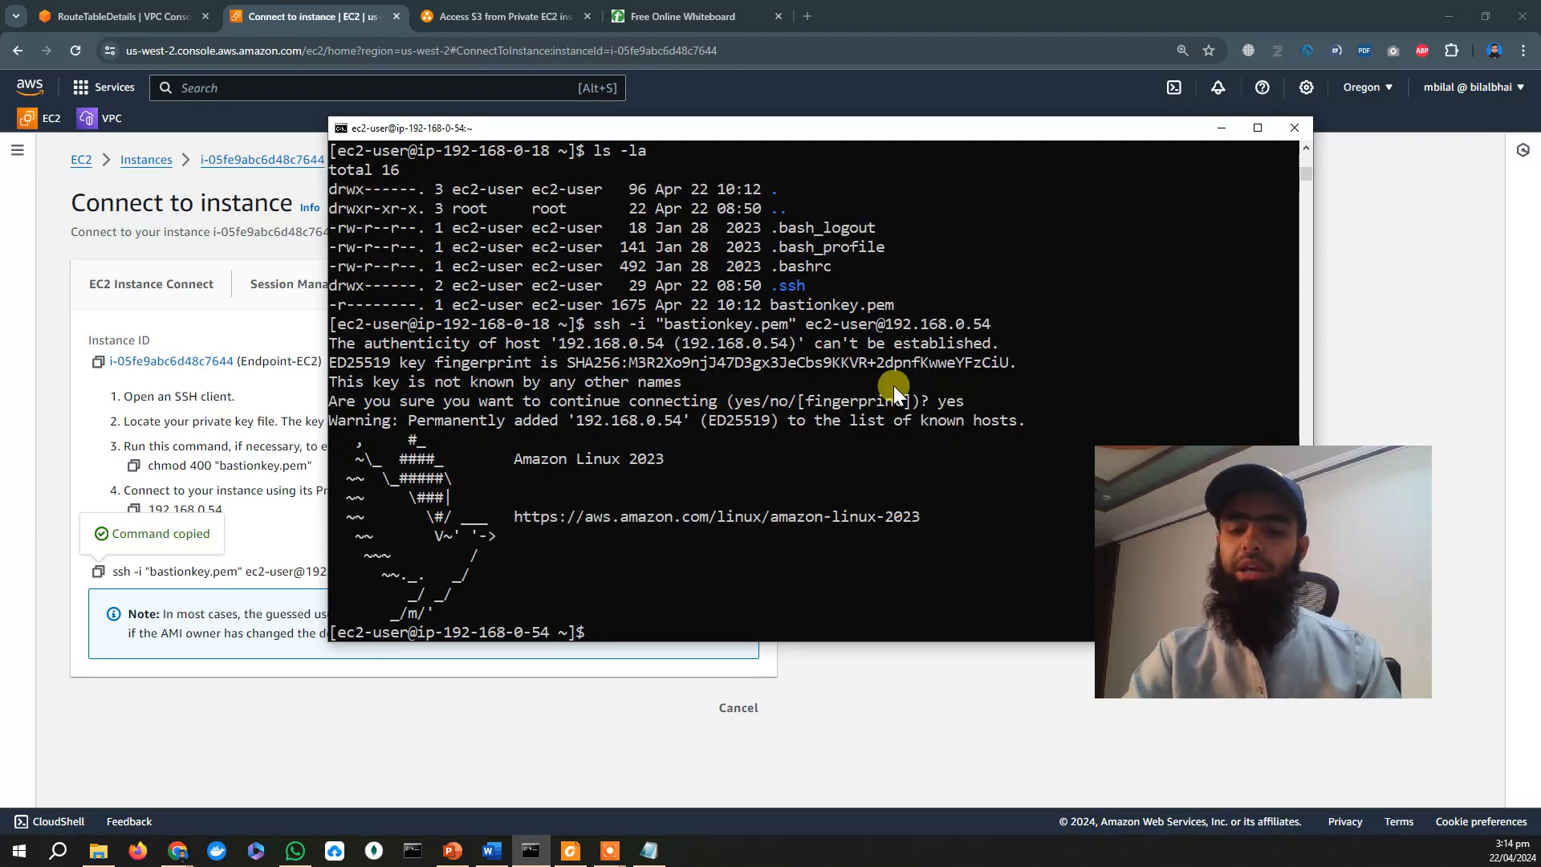
Clear the Endpoint-EC2 terminal, print the working directory with pwd and list its files with ls.
{"action": "key", "text": "ctrl+l"}
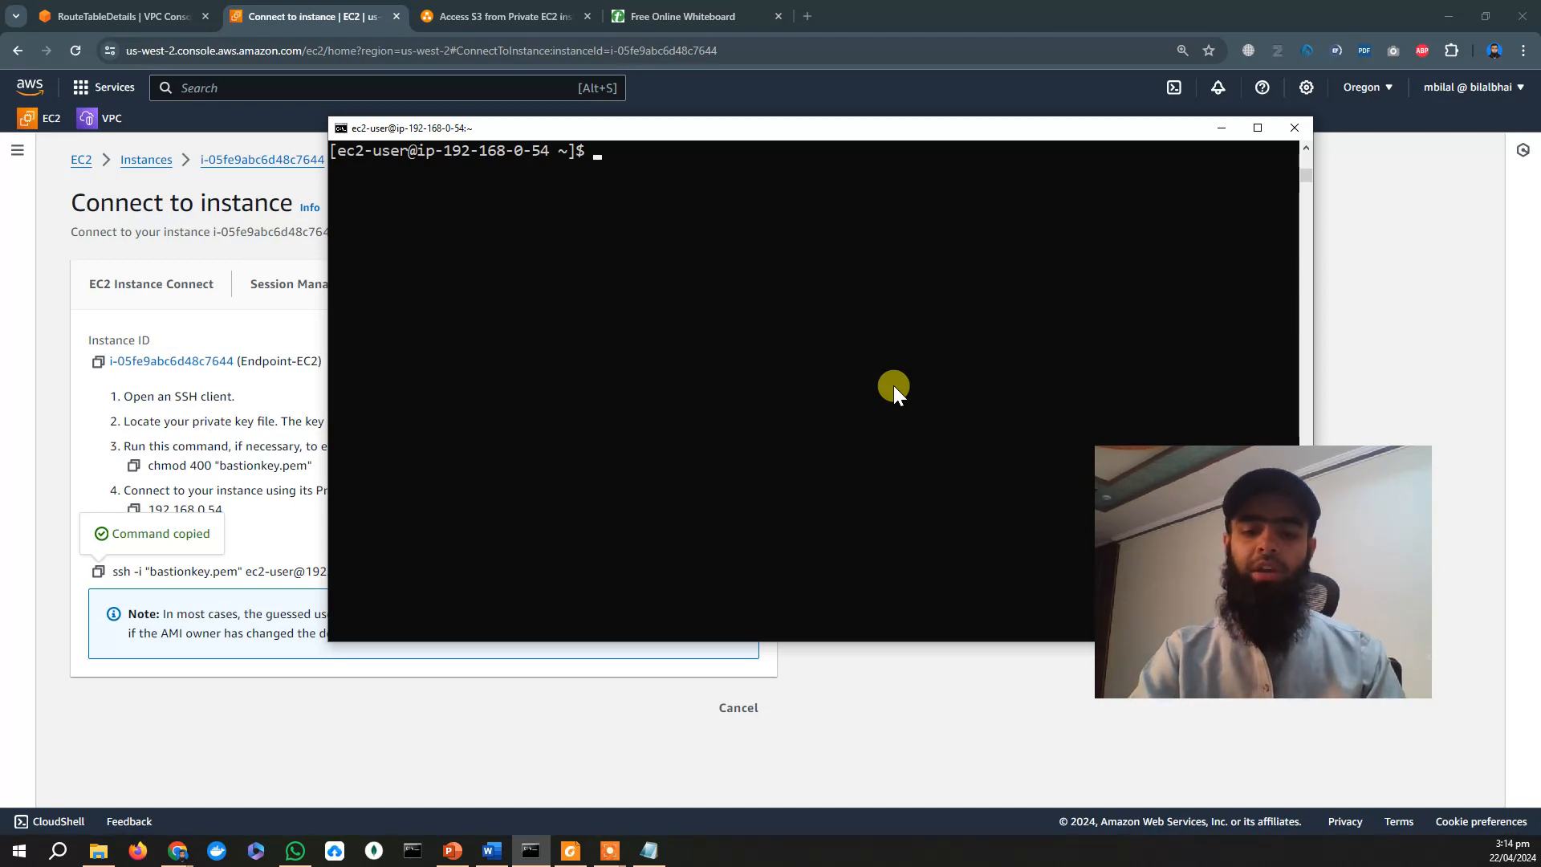
{"action": "type", "text": "pwd"}
{"action": "key", "text": "Return"}
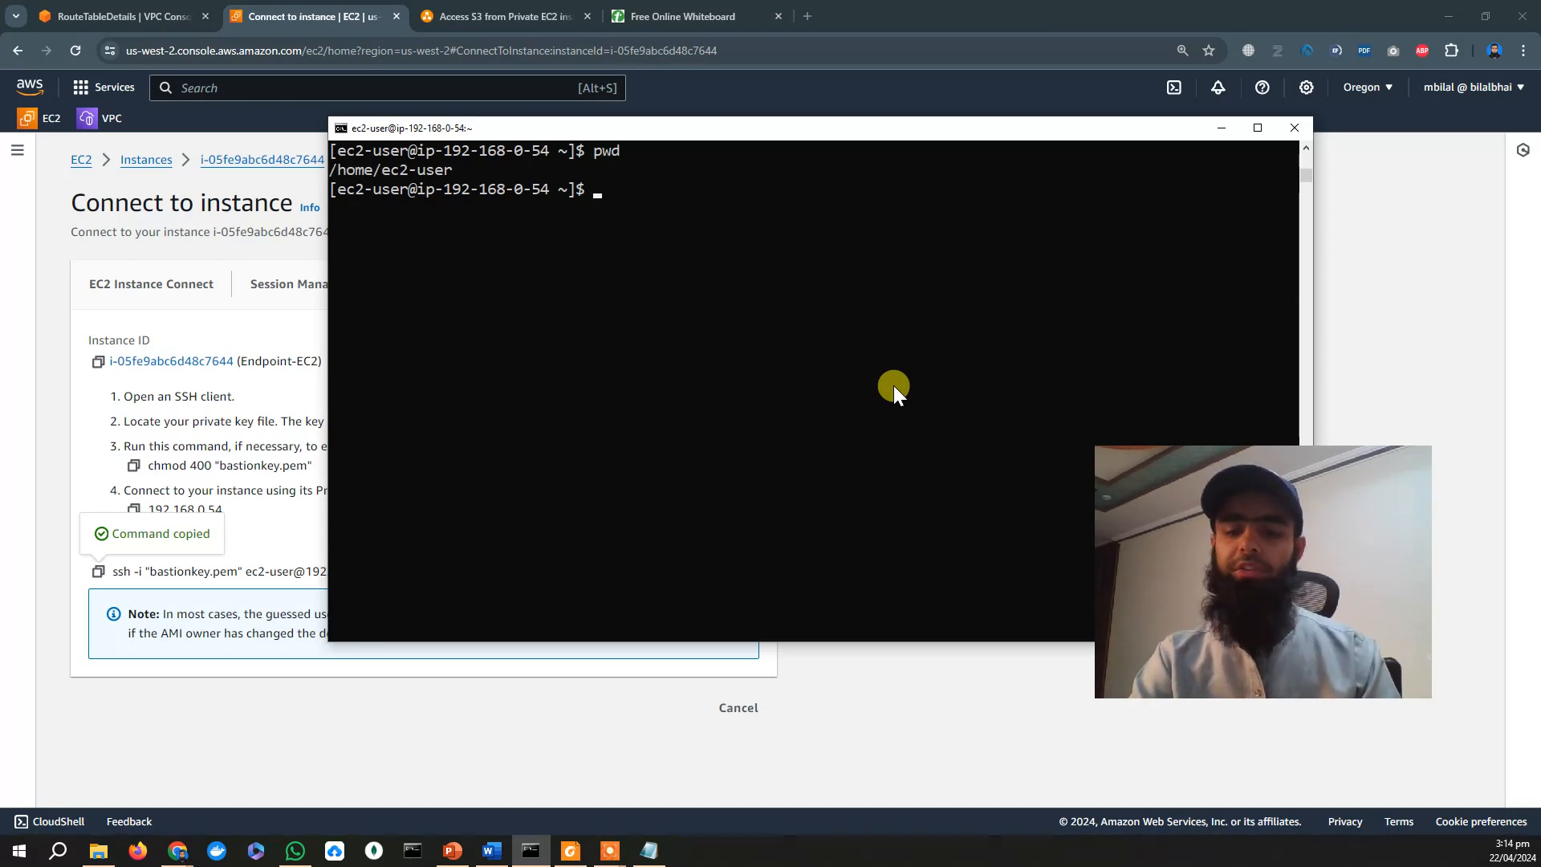
{"action": "type", "text": "ls"}
{"action": "key", "text": "Return"}
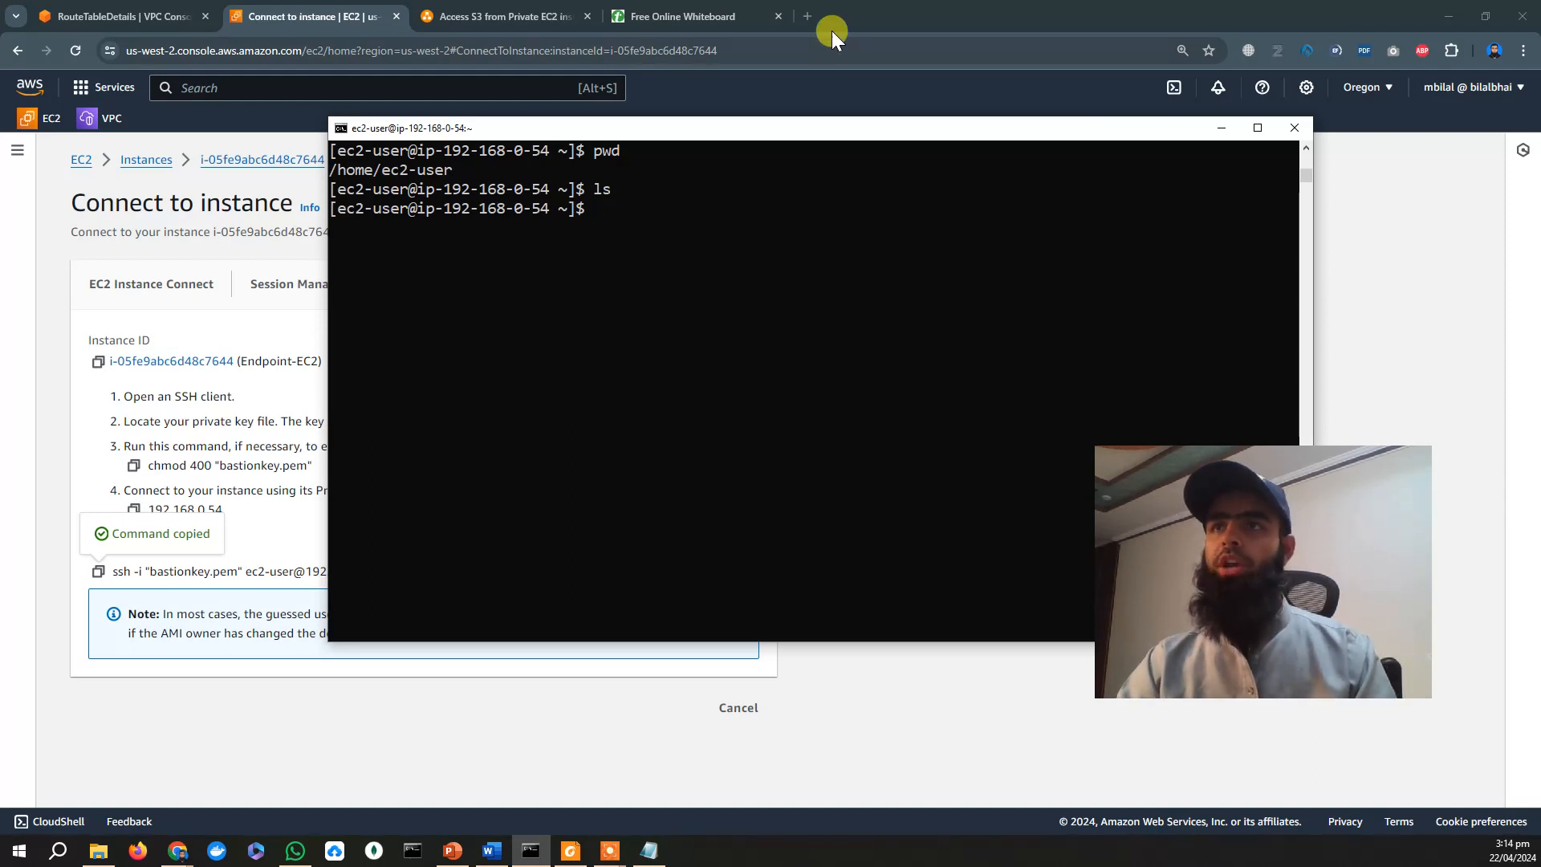
Compare the IP address in the terminal prompt with the address in the example SSH command for Endpoint-EC2.
{"action": "left_click_drag", "start_coordinate": [769, 131], "coordinate": [865, 139]}
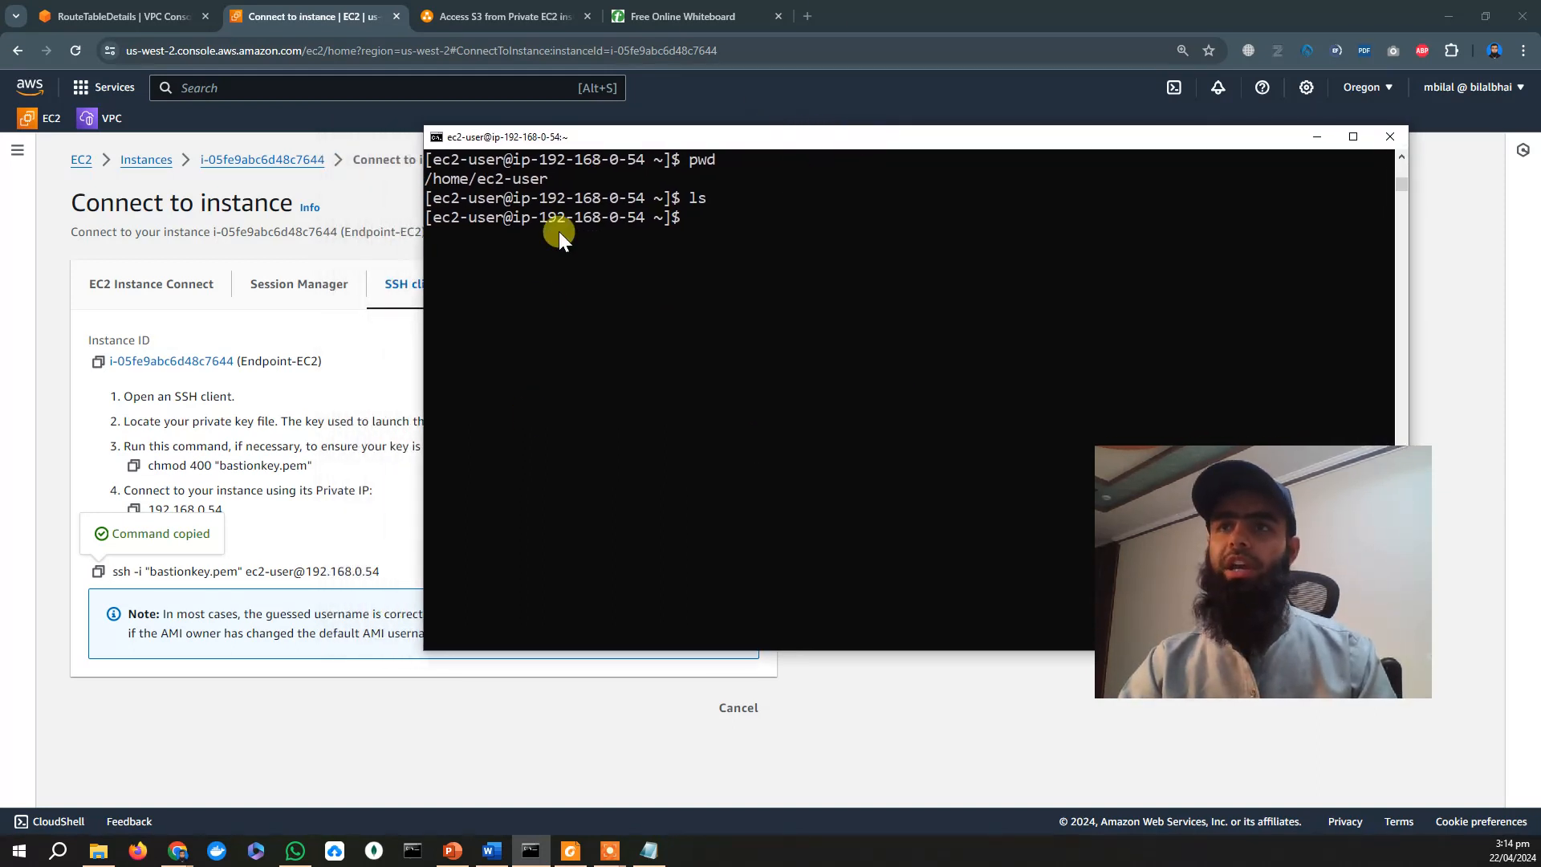
{"action": "left_click_drag", "start_coordinate": [539, 224], "coordinate": [545, 223]}
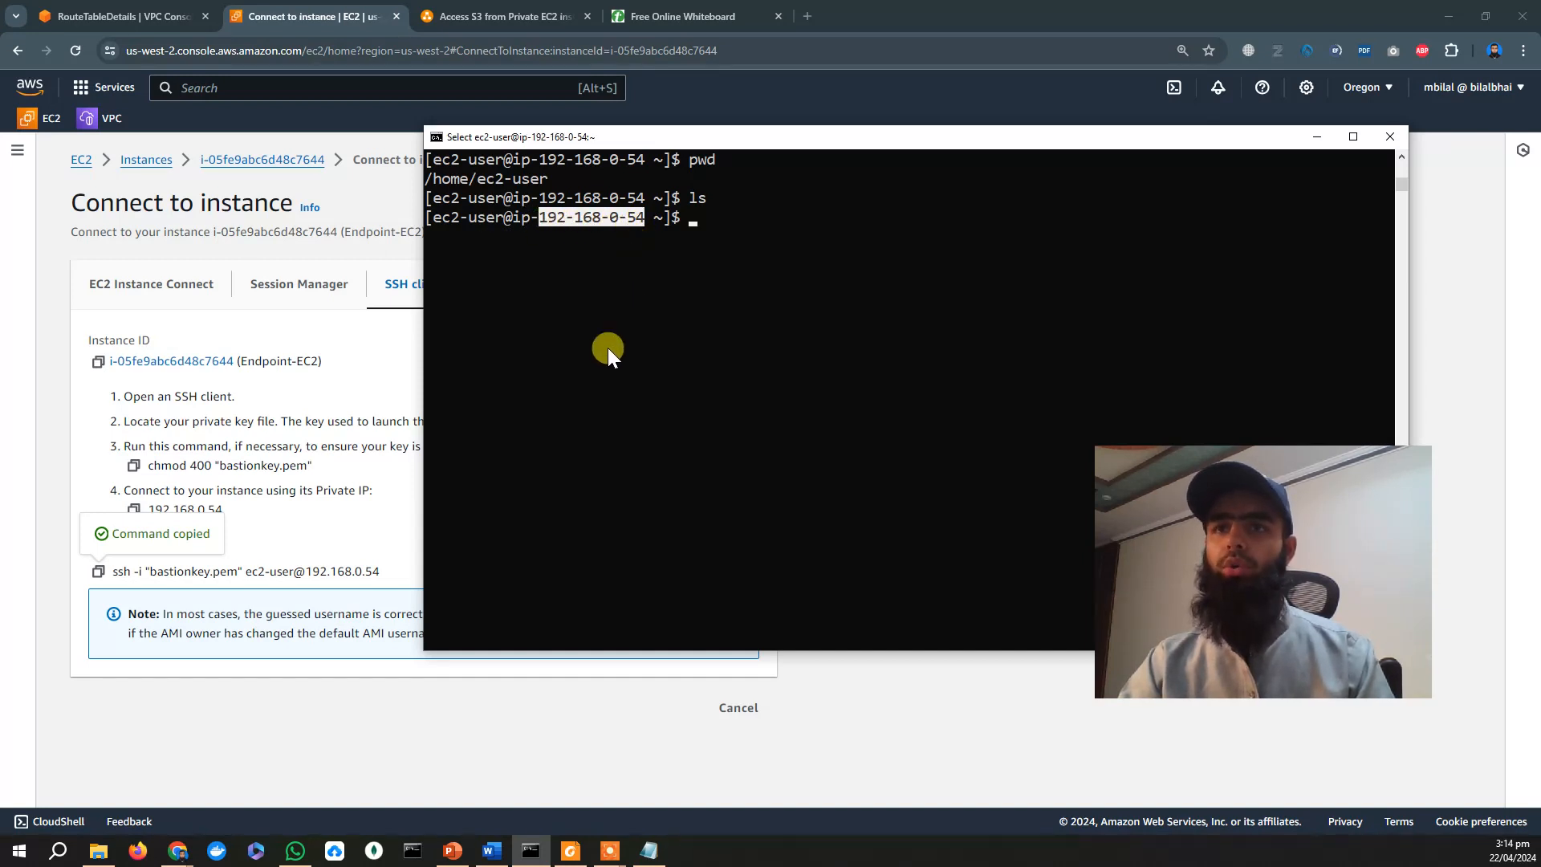
{"action": "left_click_drag", "start_coordinate": [306, 571], "coordinate": [382, 571]}
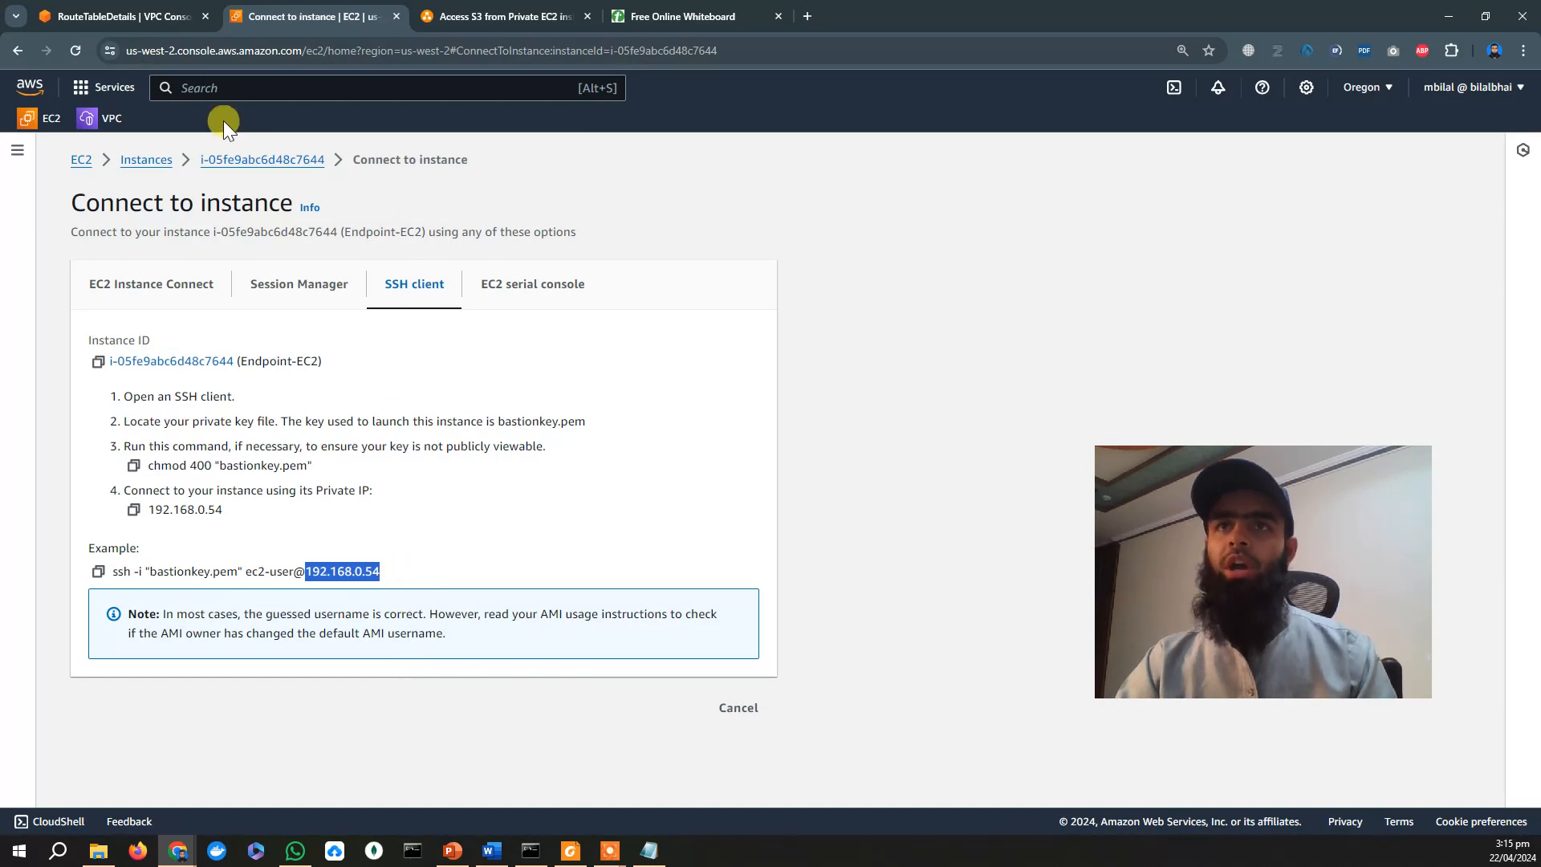
Return to the EC2 instances list, select Endpoint-EC2 and examine its public and private IPv4 address fields.
{"action": "left_click", "coordinate": [153, 160]}
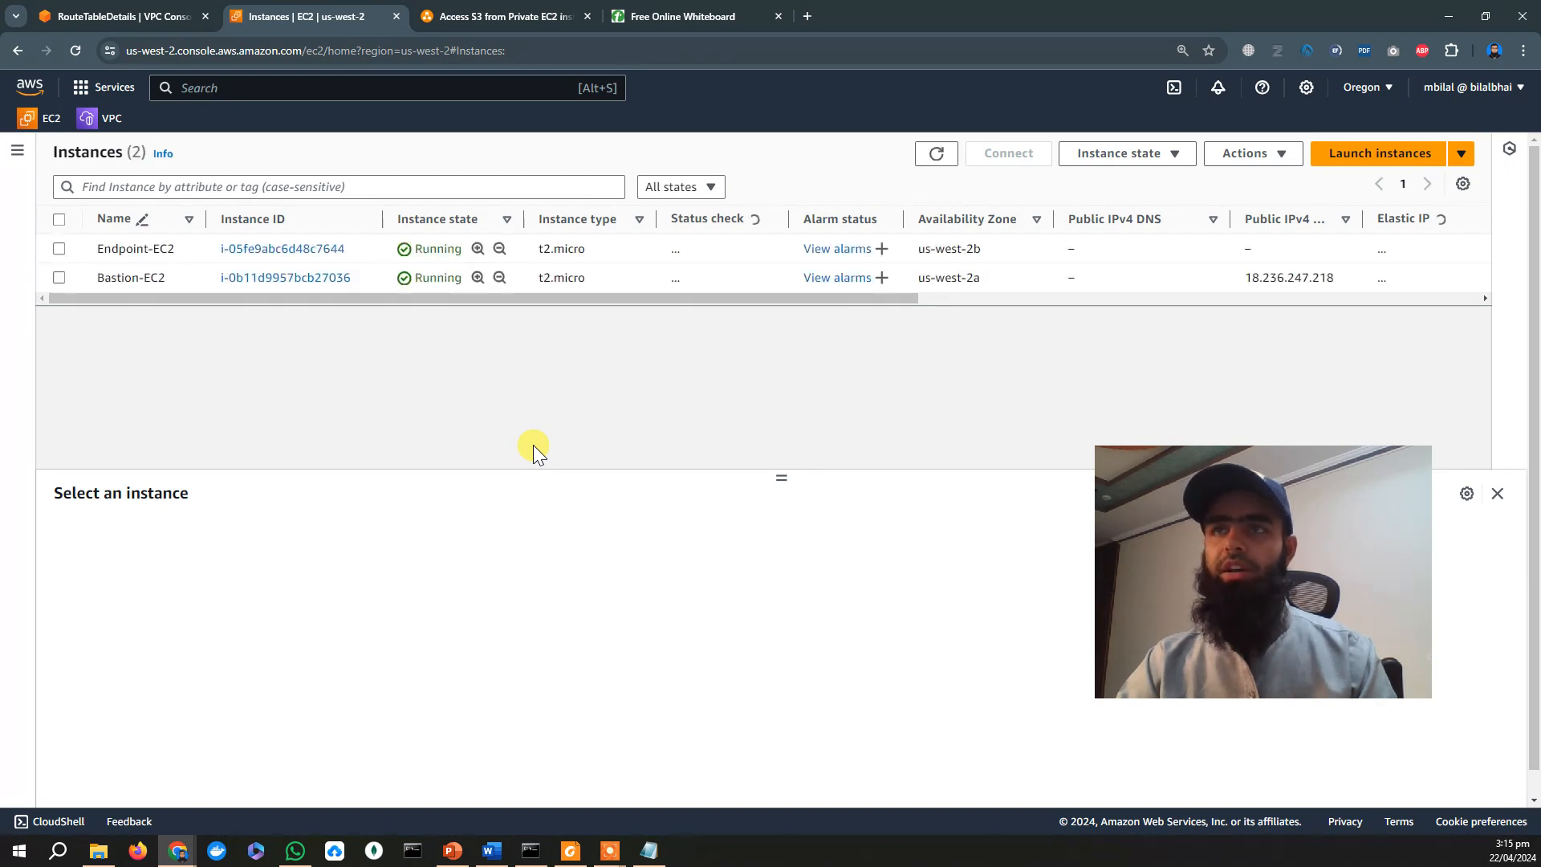
{"action": "left_click", "coordinate": [58, 248]}
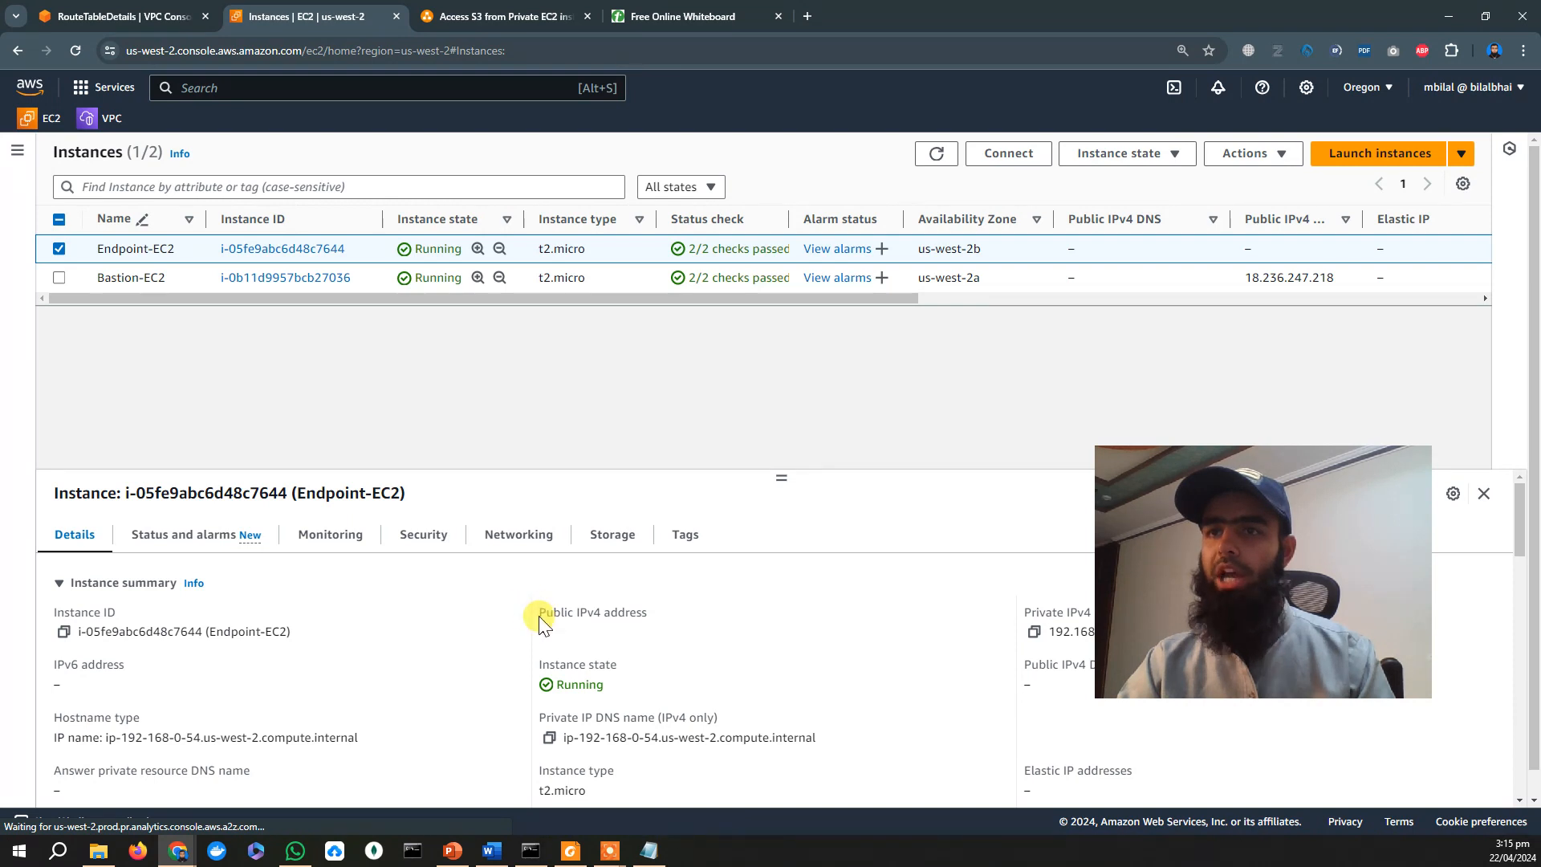
{"action": "left_click_drag", "start_coordinate": [538, 614], "coordinate": [647, 618]}
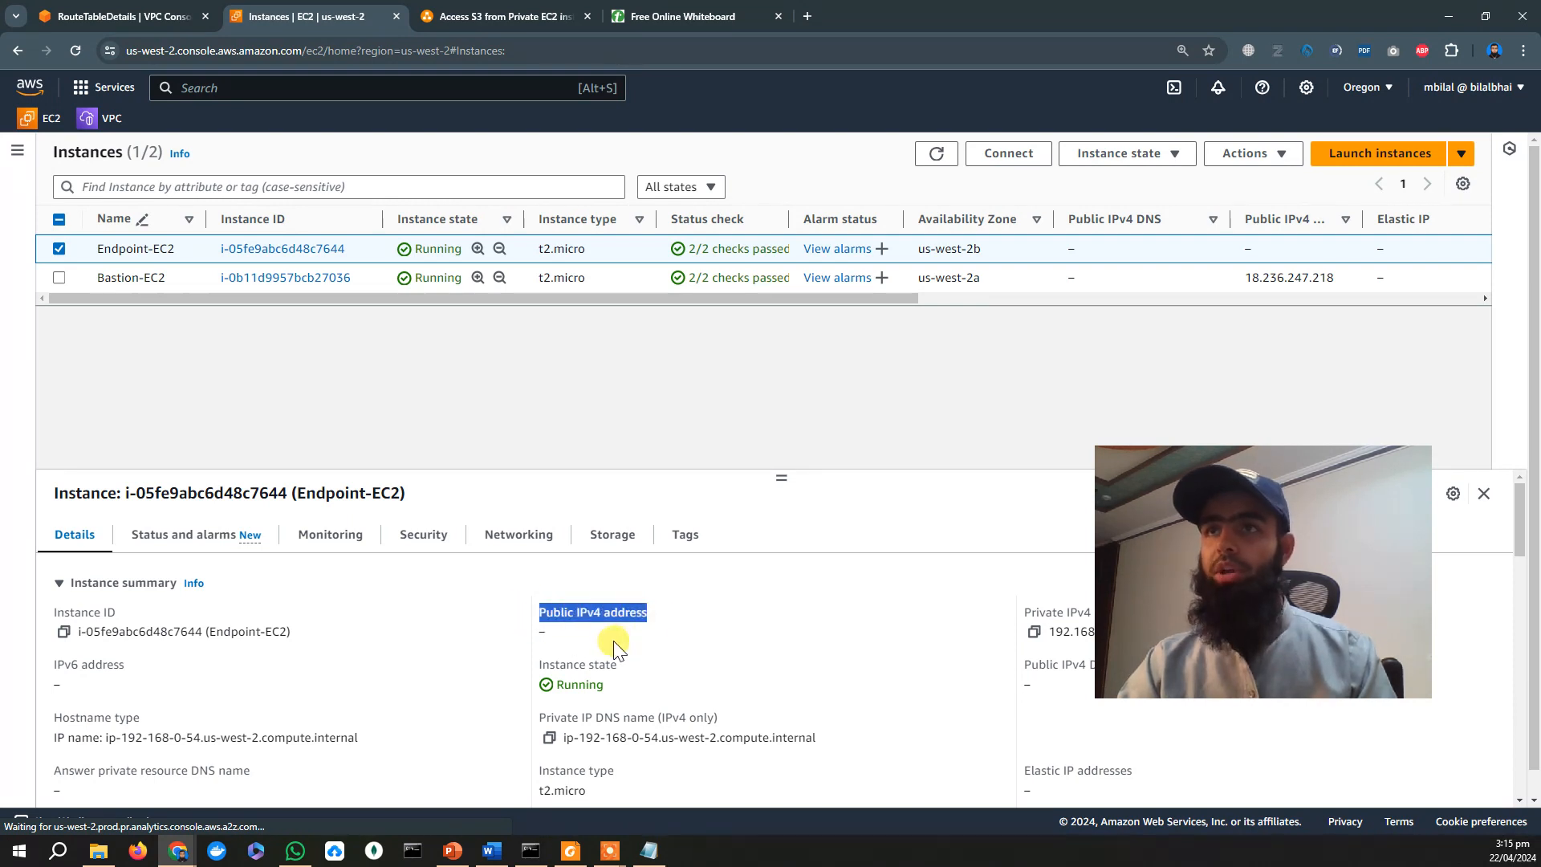
{"action": "left_click_drag", "start_coordinate": [1374, 605], "coordinate": [1400, 480]}
{"action": "left_click", "coordinate": [1029, 612]}
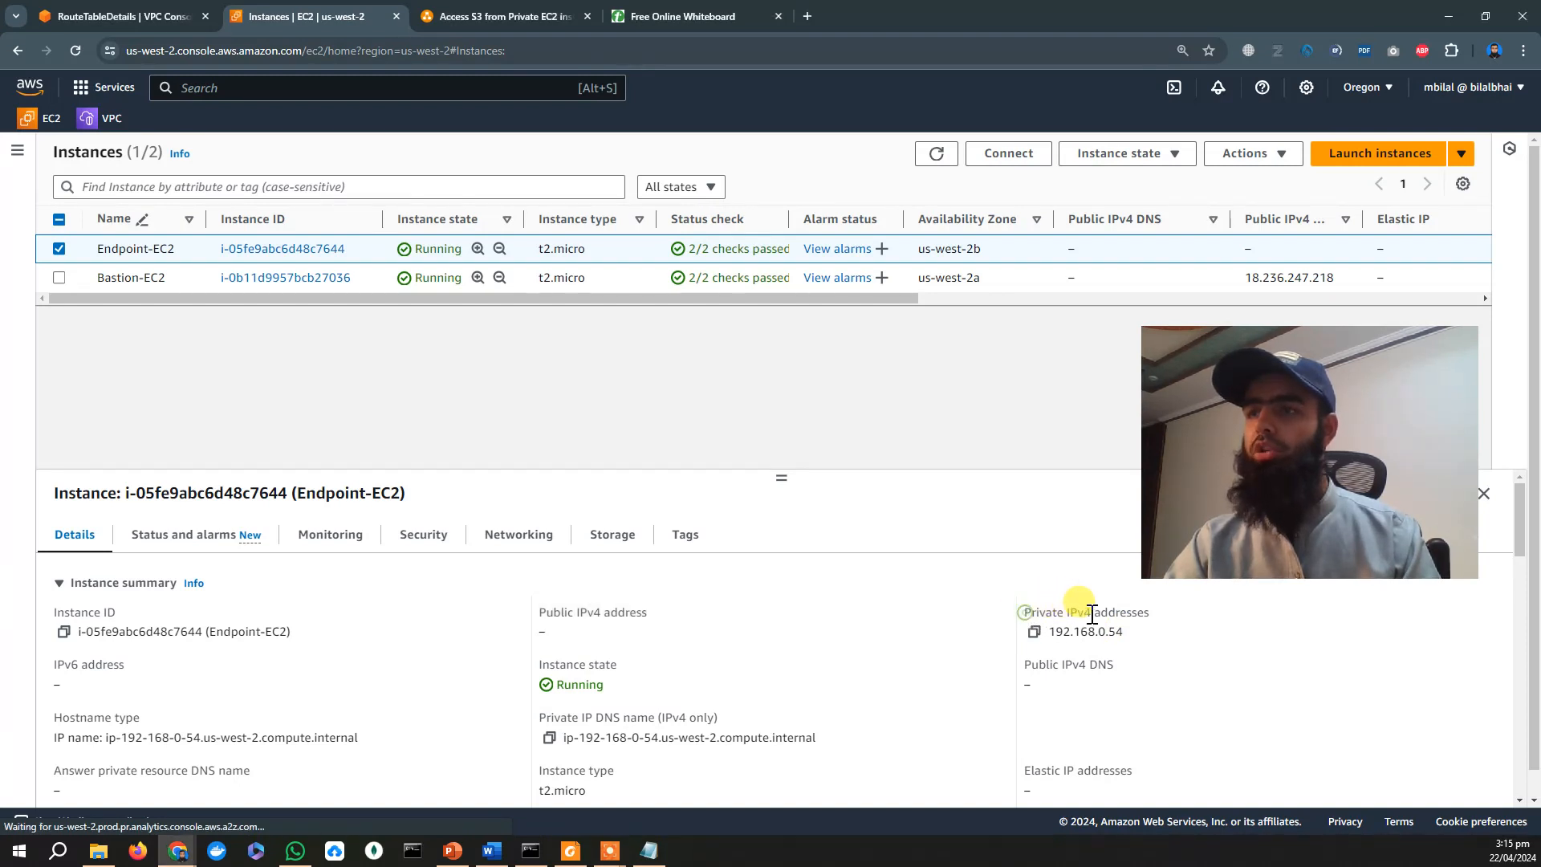
{"action": "left_click_drag", "start_coordinate": [1146, 615], "coordinate": [1029, 613]}
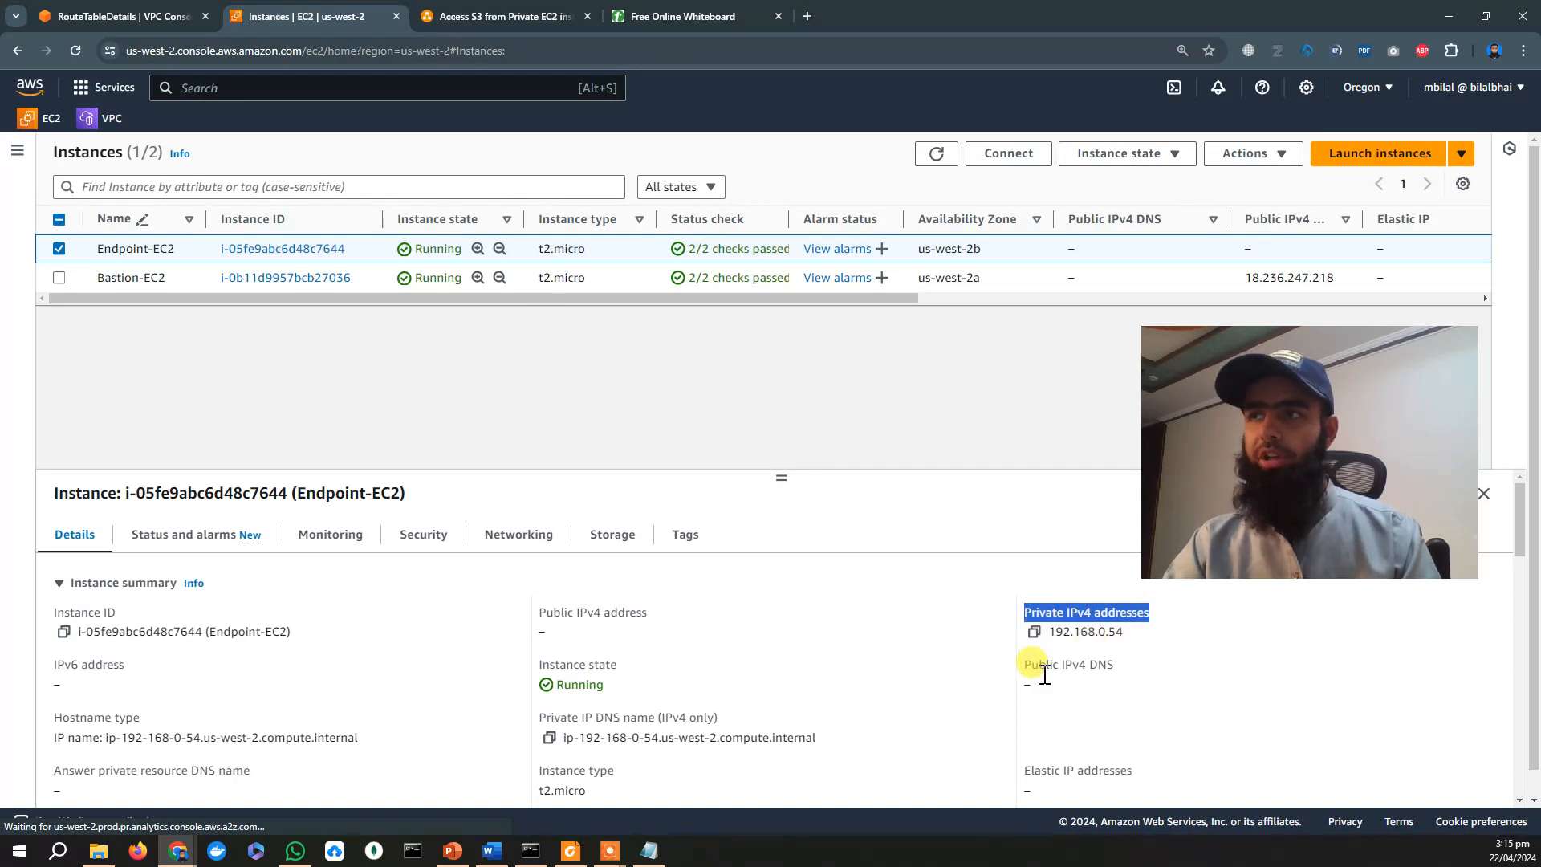
Switch to the Word lab document, review step 10 about the S3 VPC endpoint and return to the terminal session.
{"action": "left_click", "coordinate": [530, 851]}
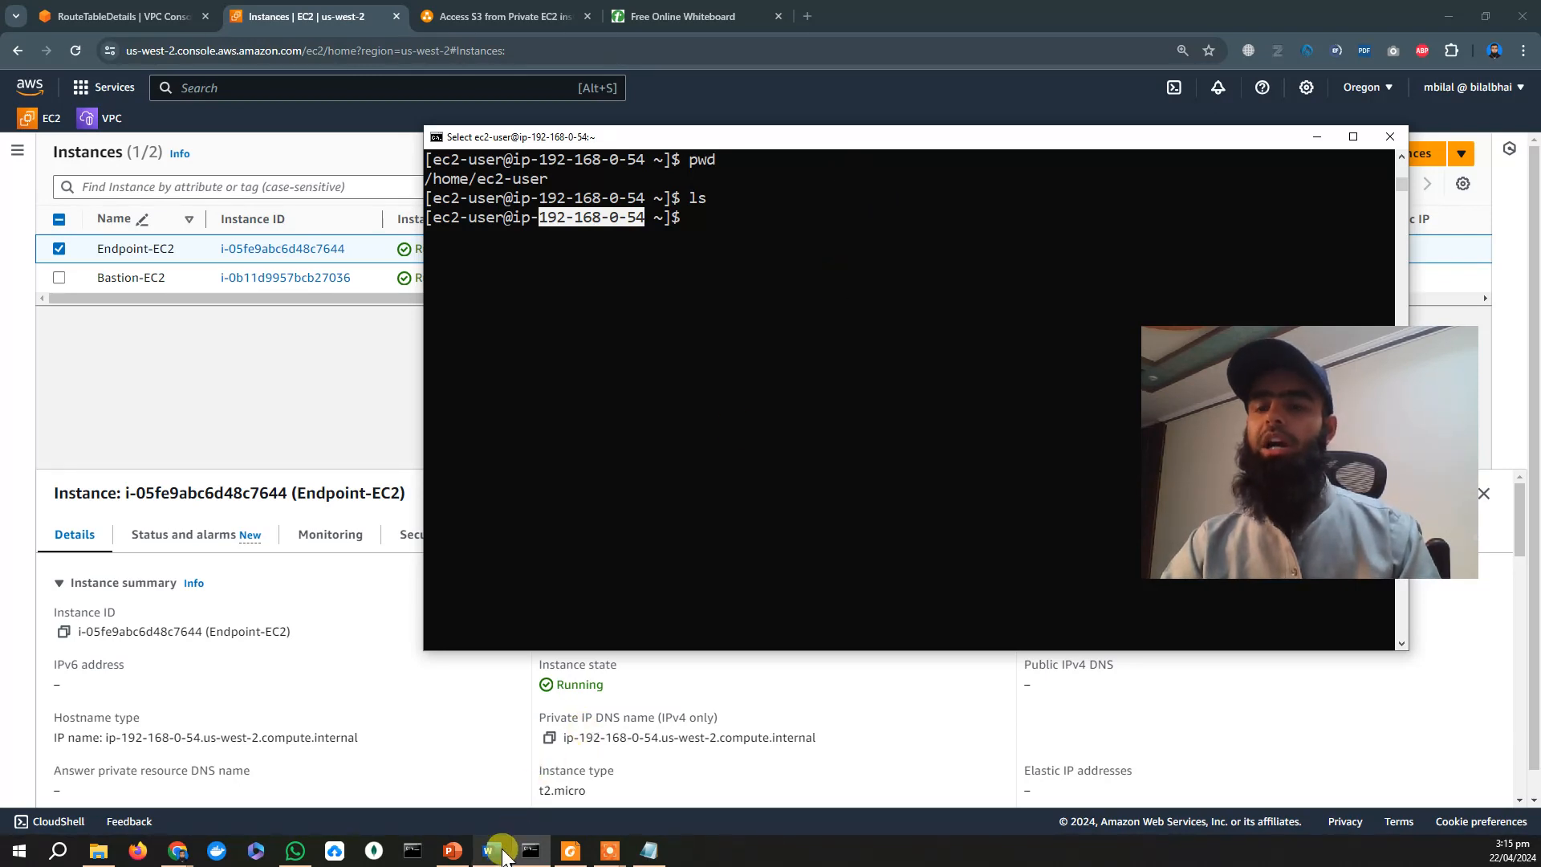
{"action": "mouse_move", "coordinate": [499, 853]}
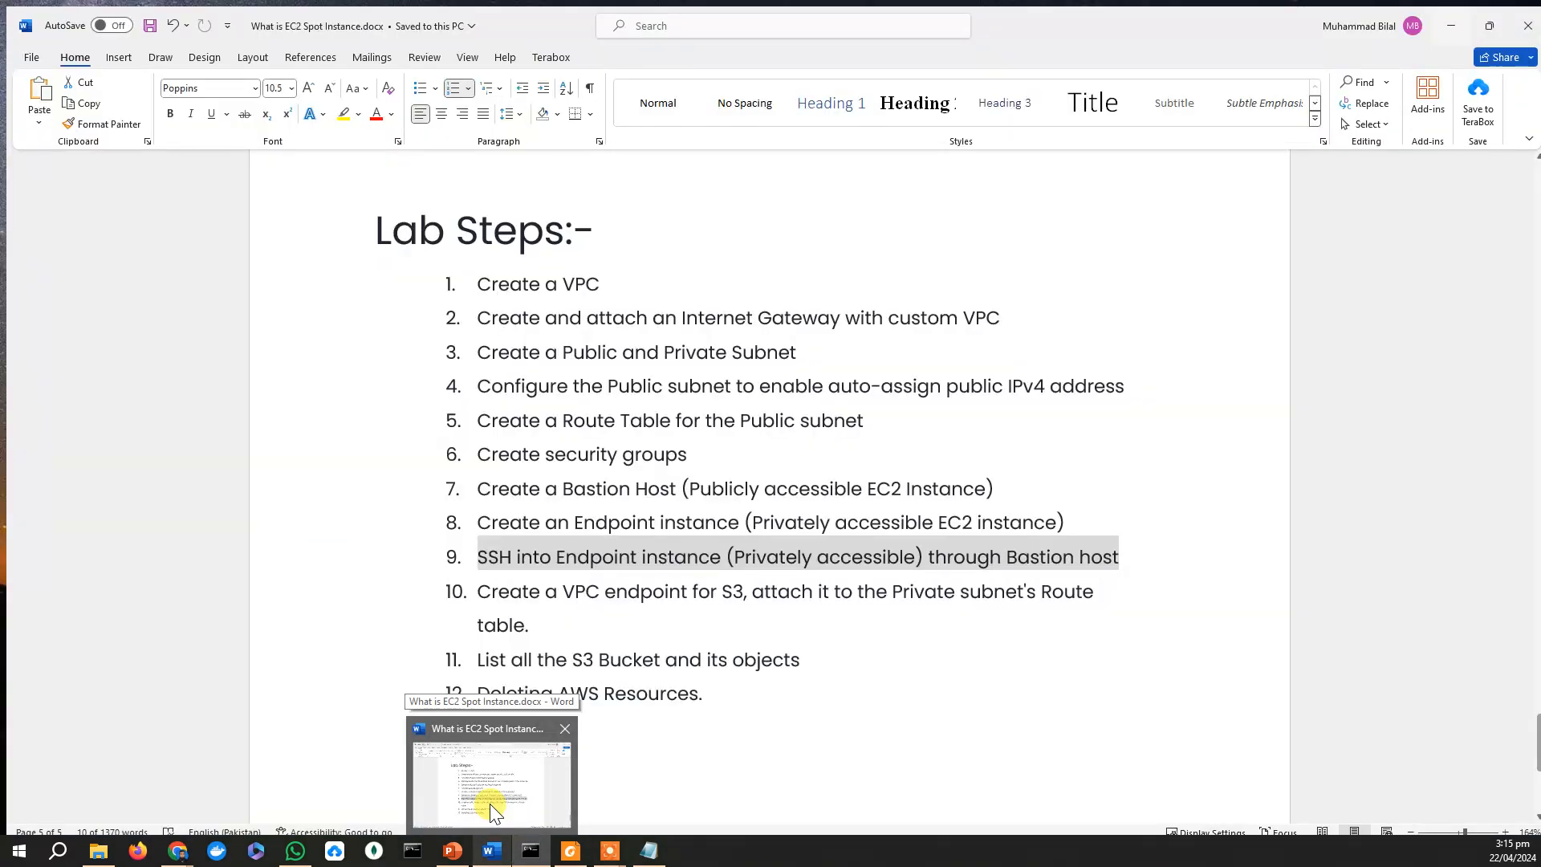
{"action": "left_click", "coordinate": [490, 802]}
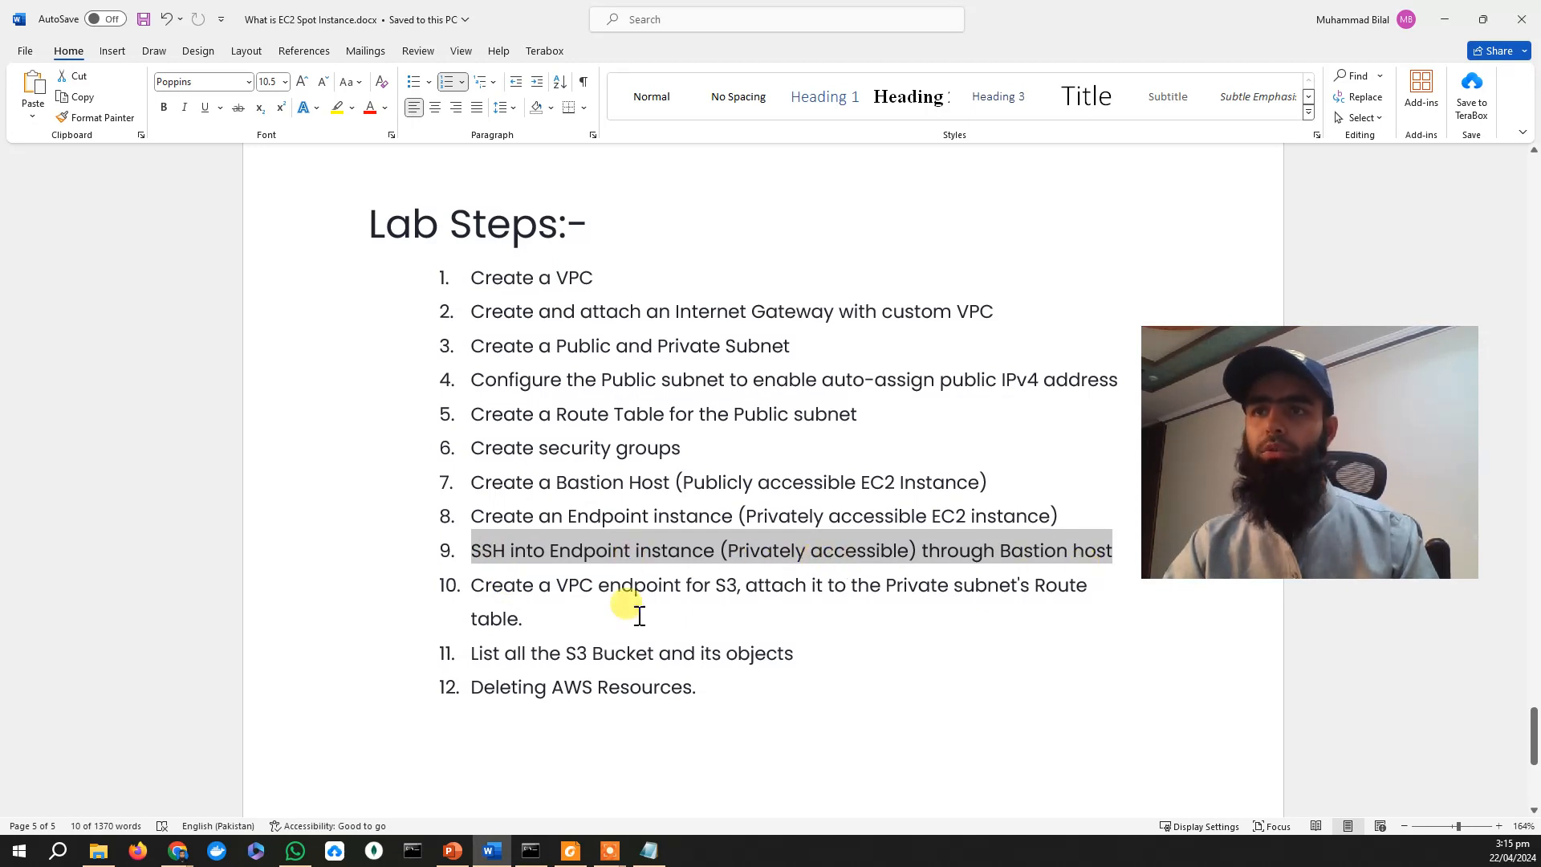
{"action": "left_click_drag", "start_coordinate": [472, 585], "coordinate": [669, 624]}
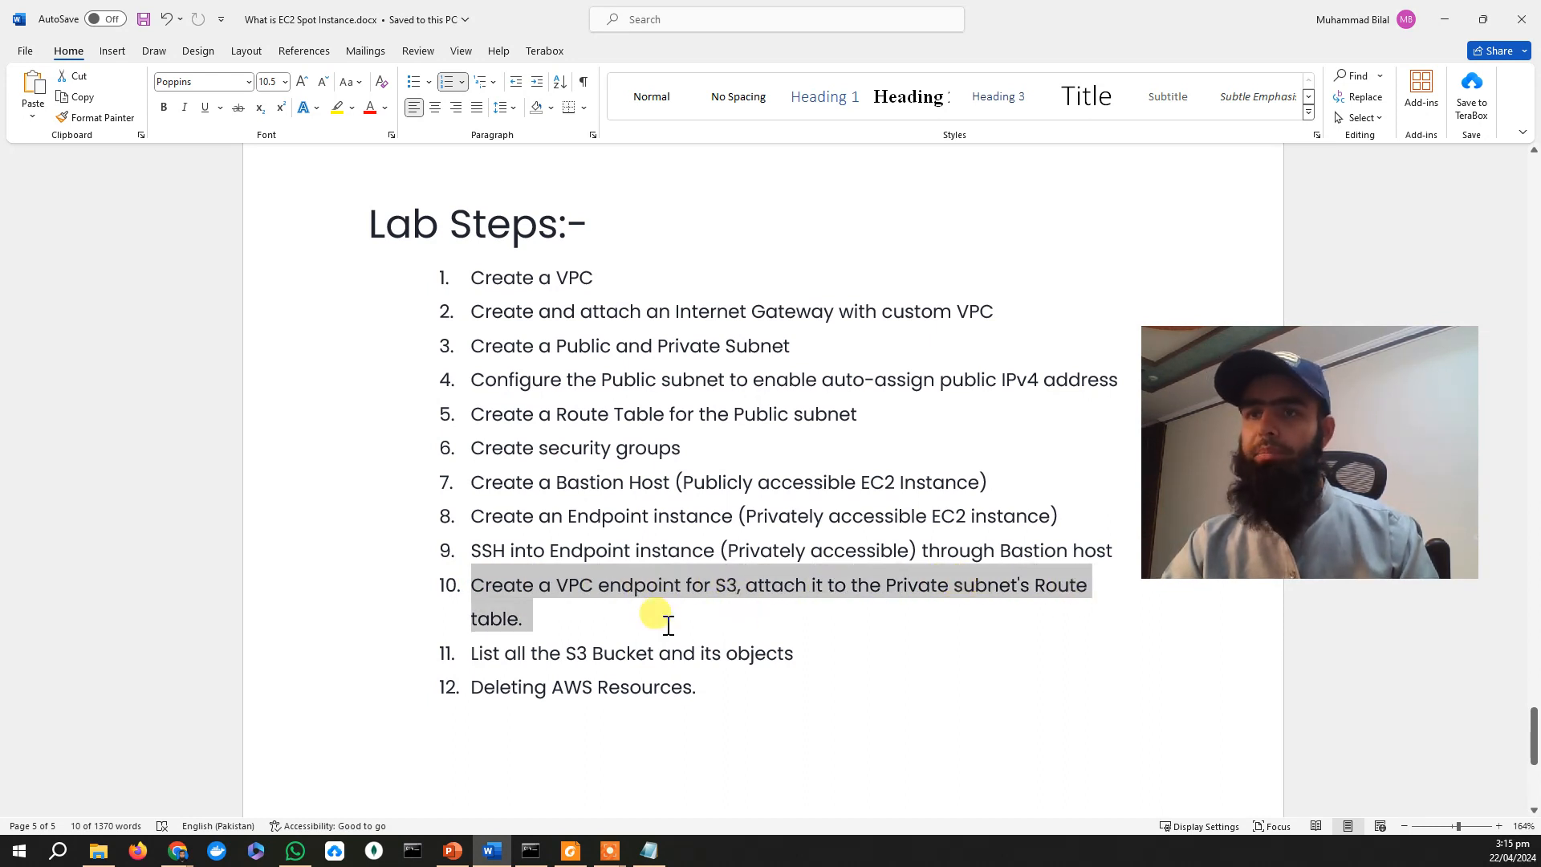
{"action": "left_click", "coordinate": [546, 625]}
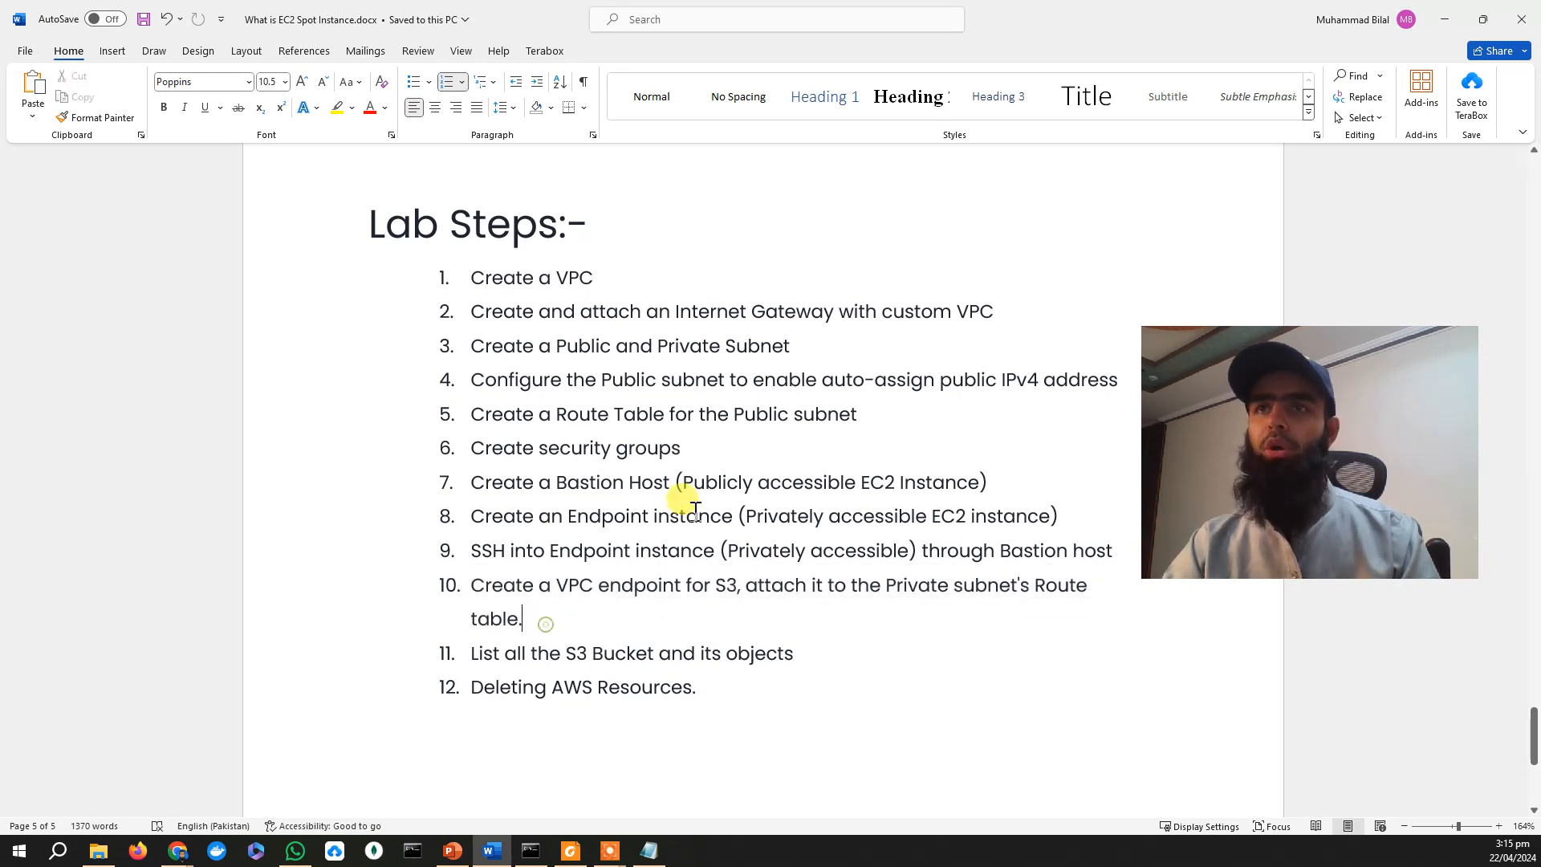
{"action": "left_click", "coordinate": [1451, 26]}
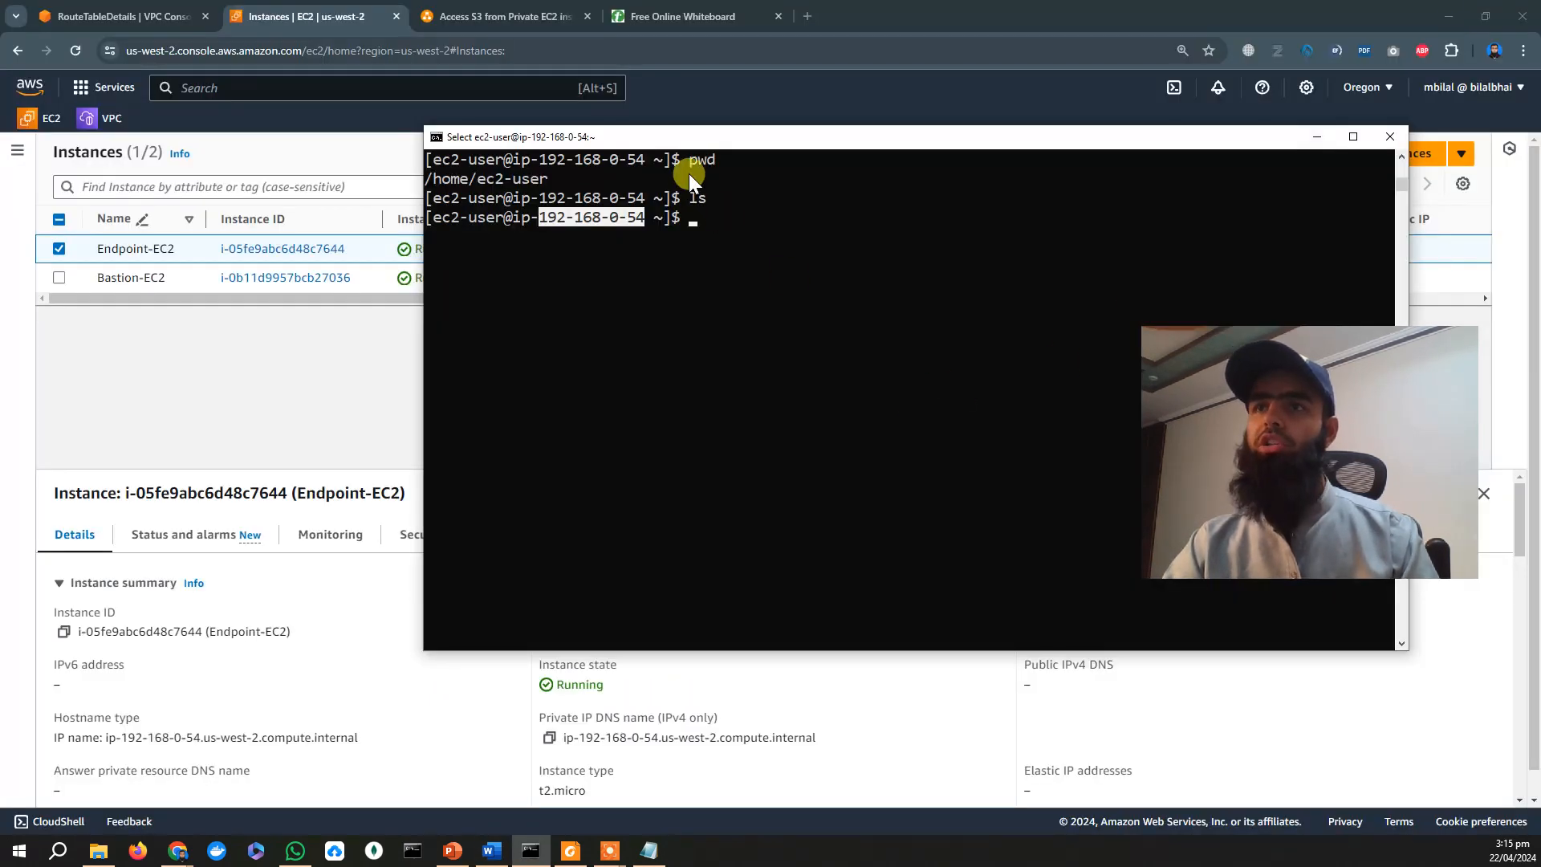
{"action": "left_click", "coordinate": [716, 218]}
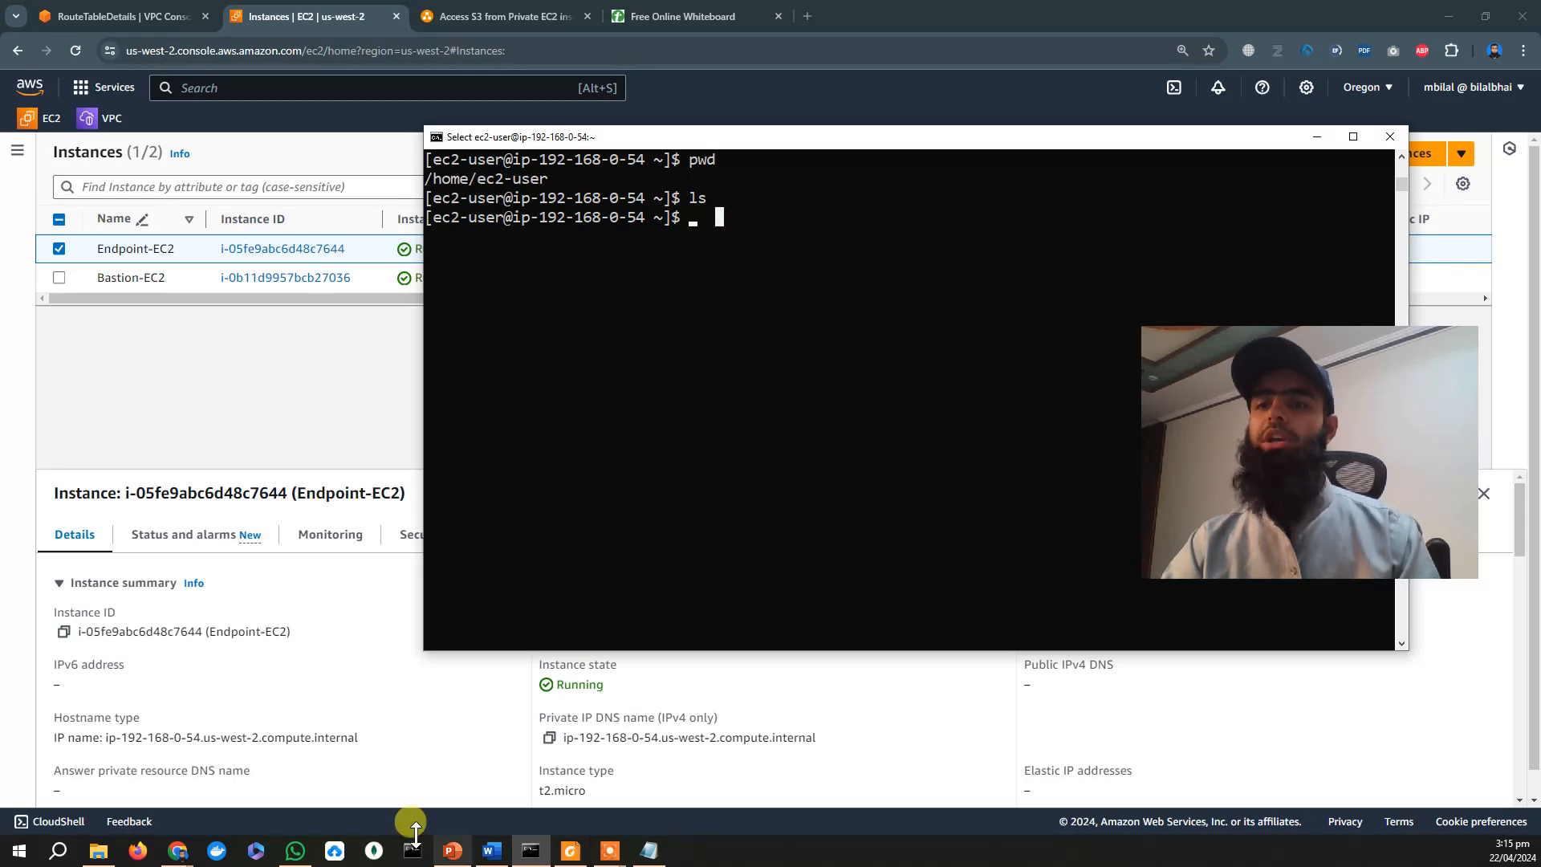
{"action": "left_click", "coordinate": [477, 14]}
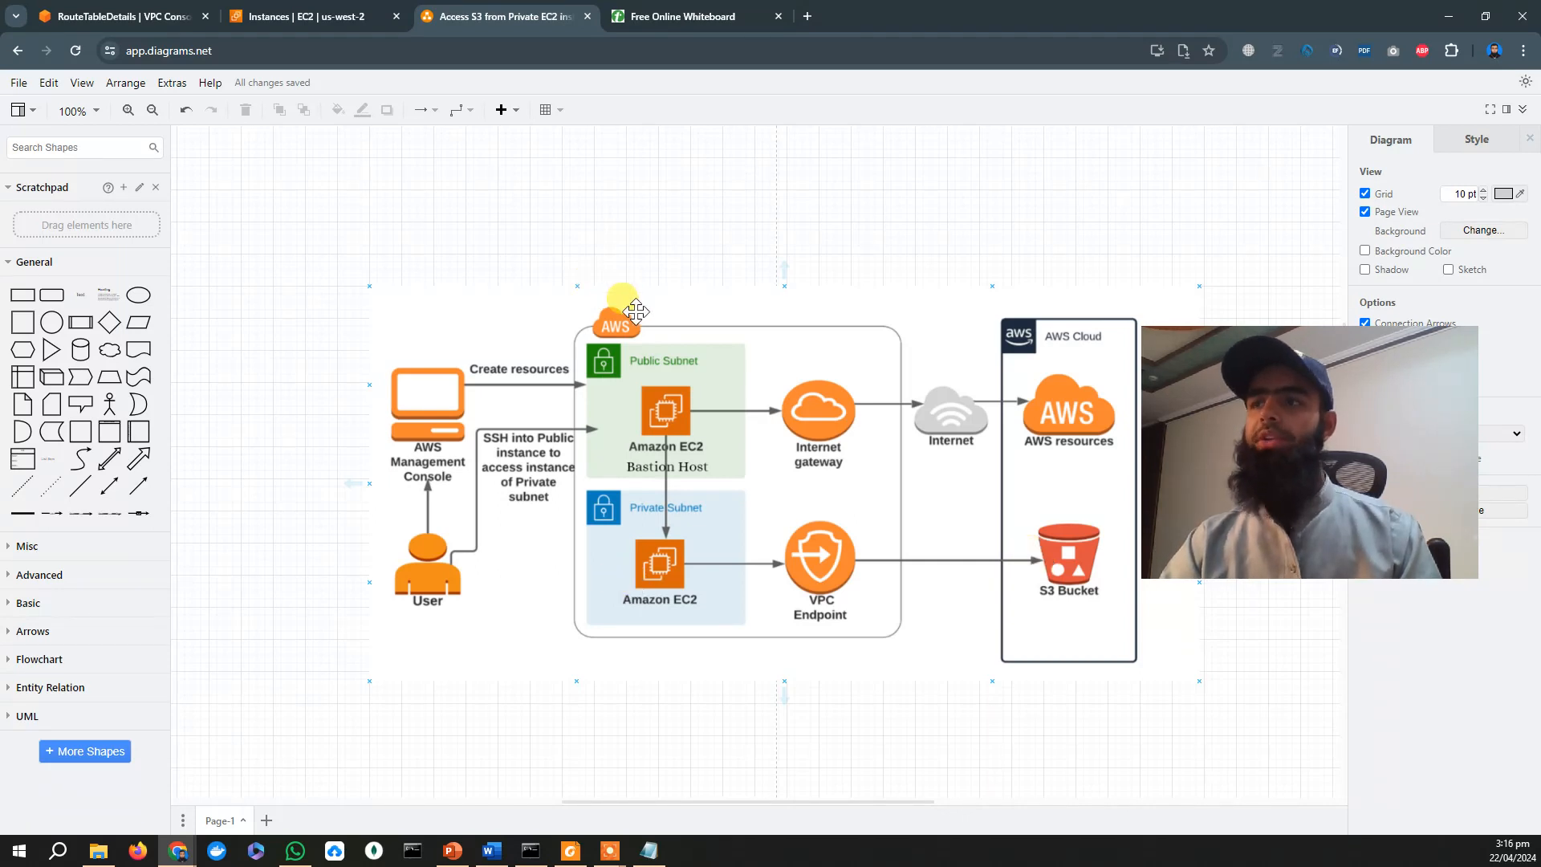
{"action": "right_click", "coordinate": [475, 11]}
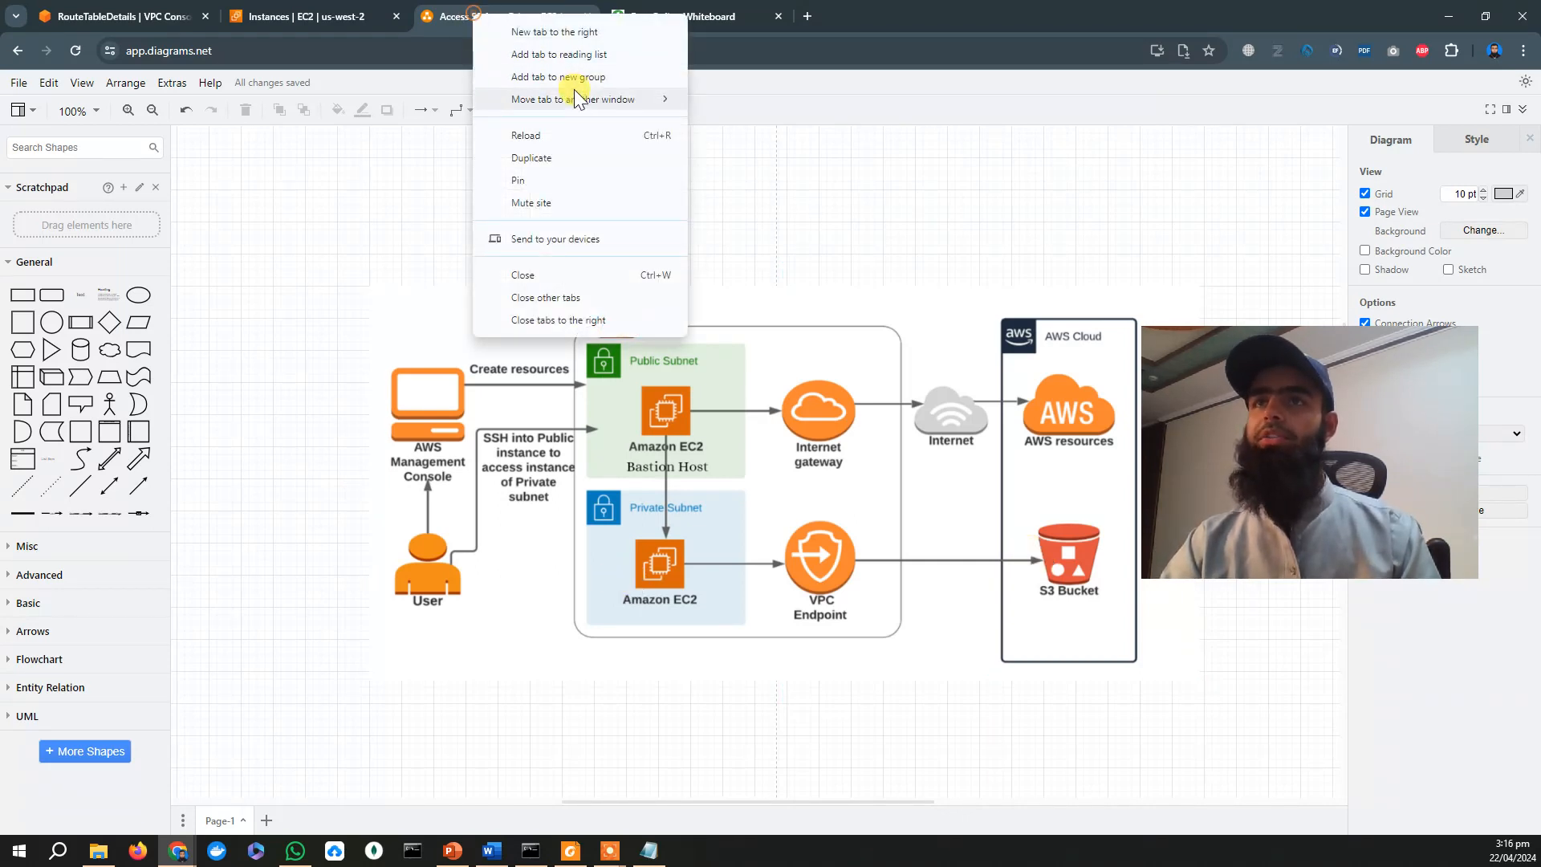
{"action": "left_click", "coordinate": [569, 151]}
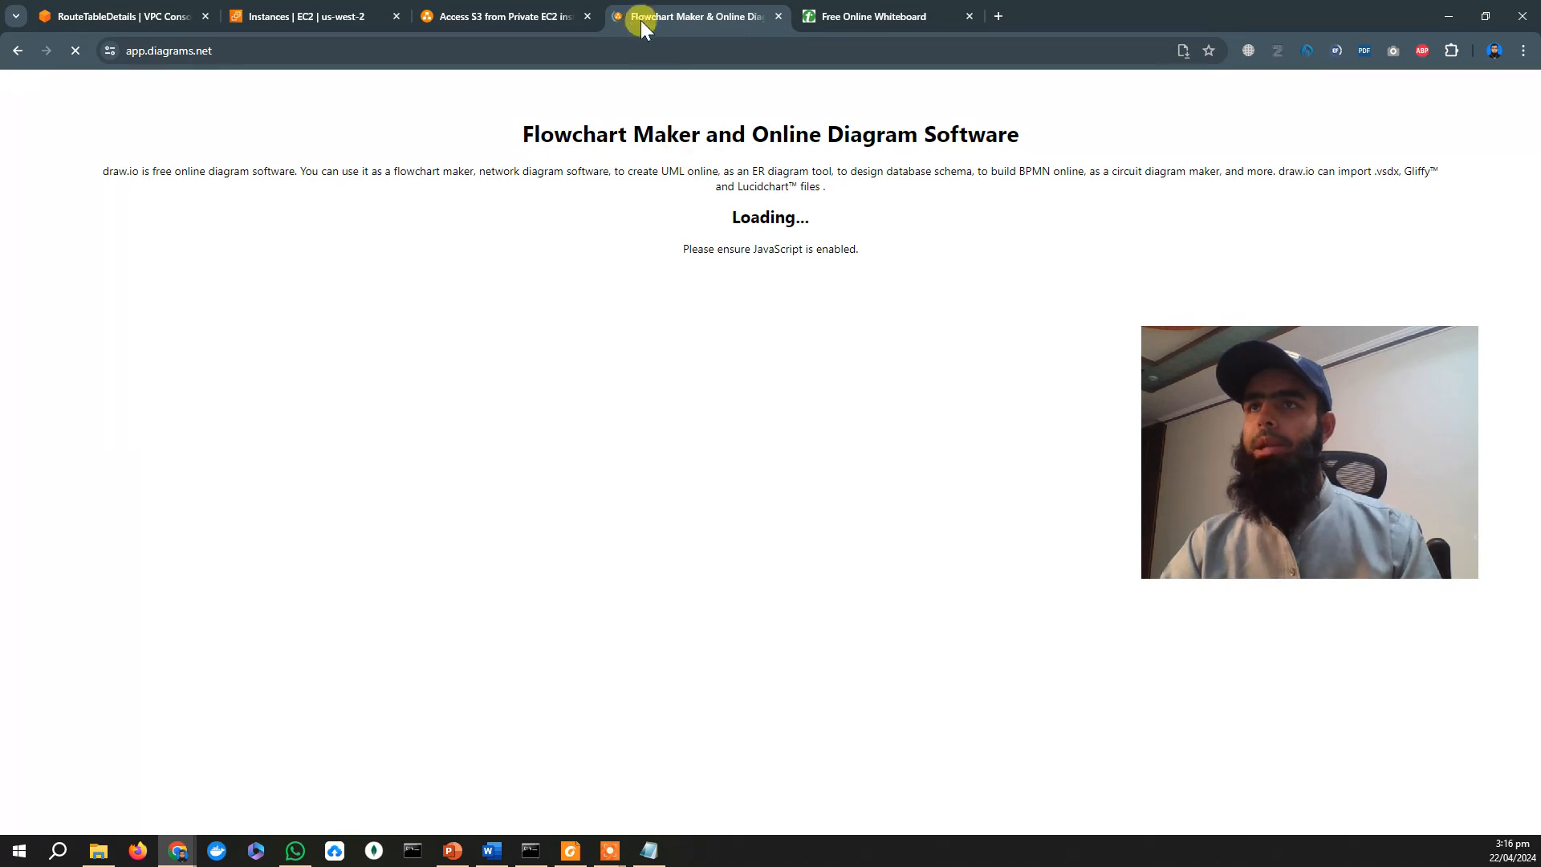
Duplicate the EC2 instances browser tab, close the extra diagrams.net tab and switch to the duplicated EC2 page.
{"action": "left_click", "coordinate": [304, 12]}
{"action": "right_click", "coordinate": [304, 12]}
{"action": "left_click", "coordinate": [374, 156]}
{"action": "left_click", "coordinate": [905, 13]}
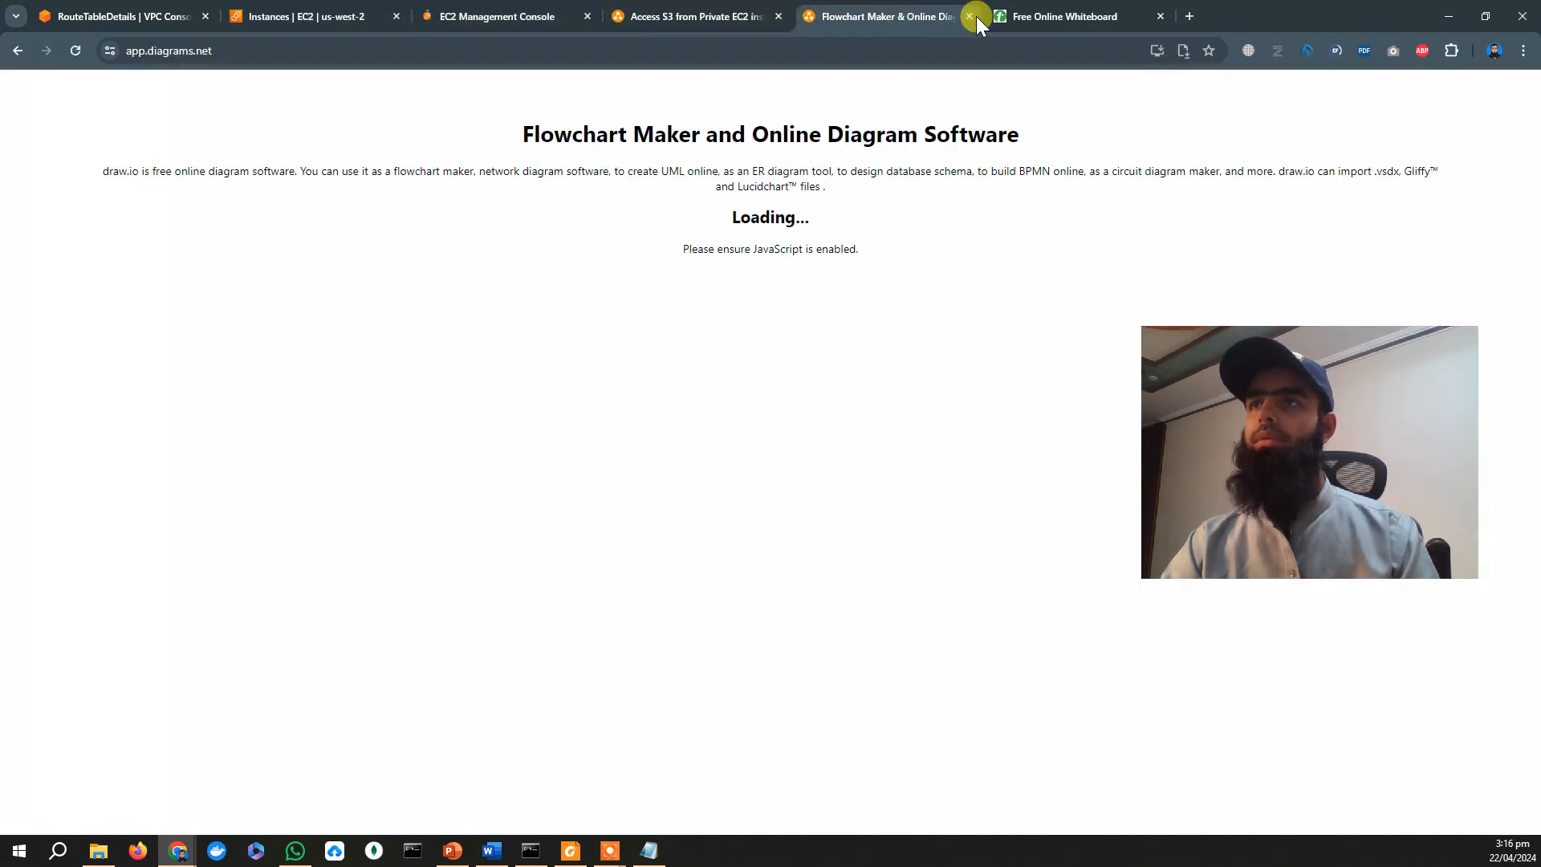
{"action": "key", "text": "ctrl+w"}
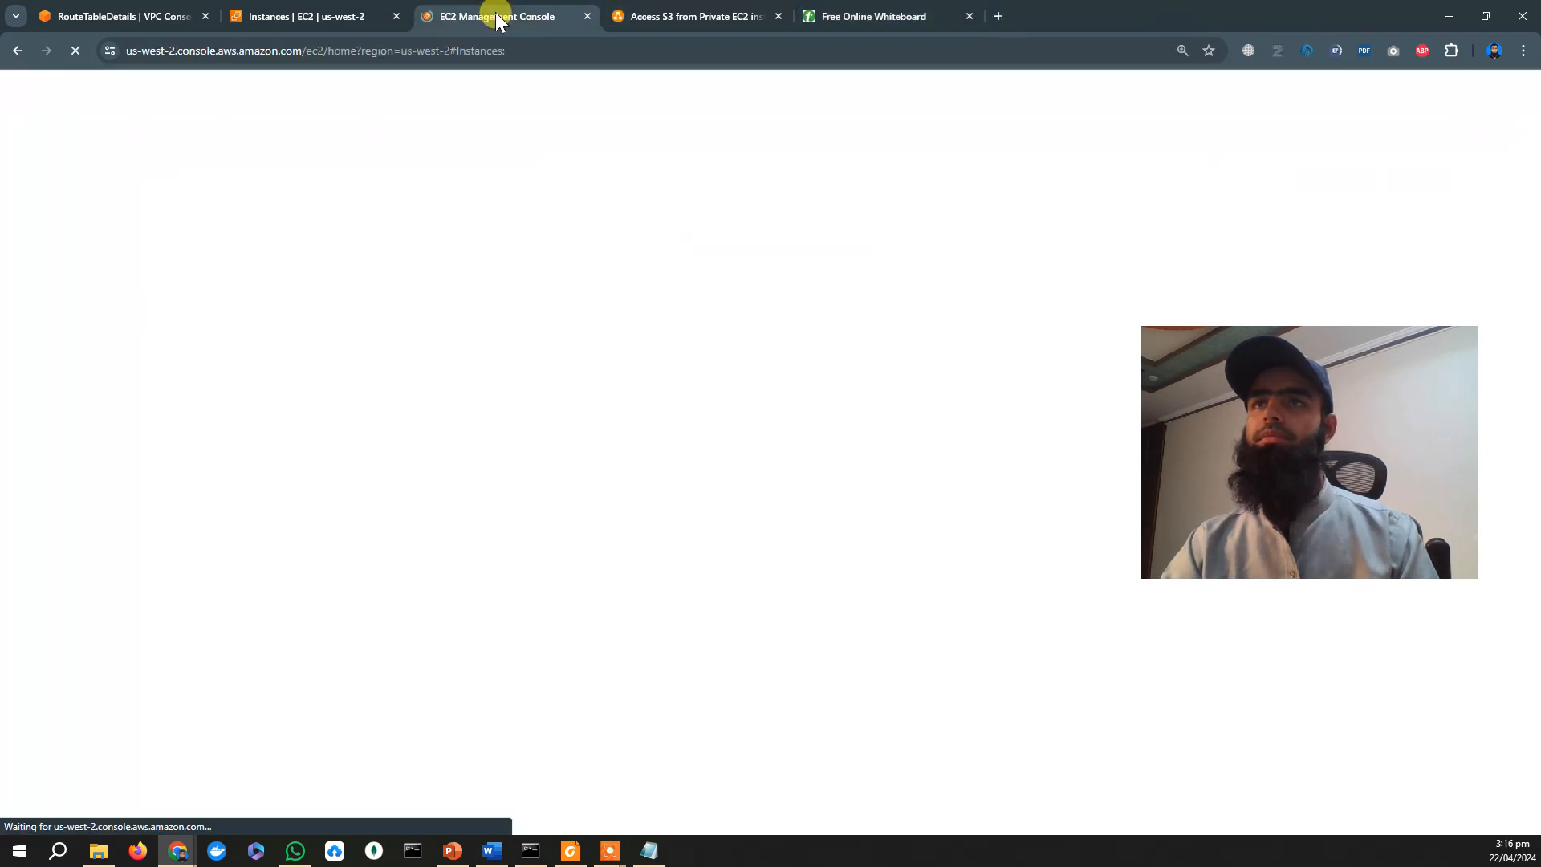
{"action": "left_click", "coordinate": [494, 15]}
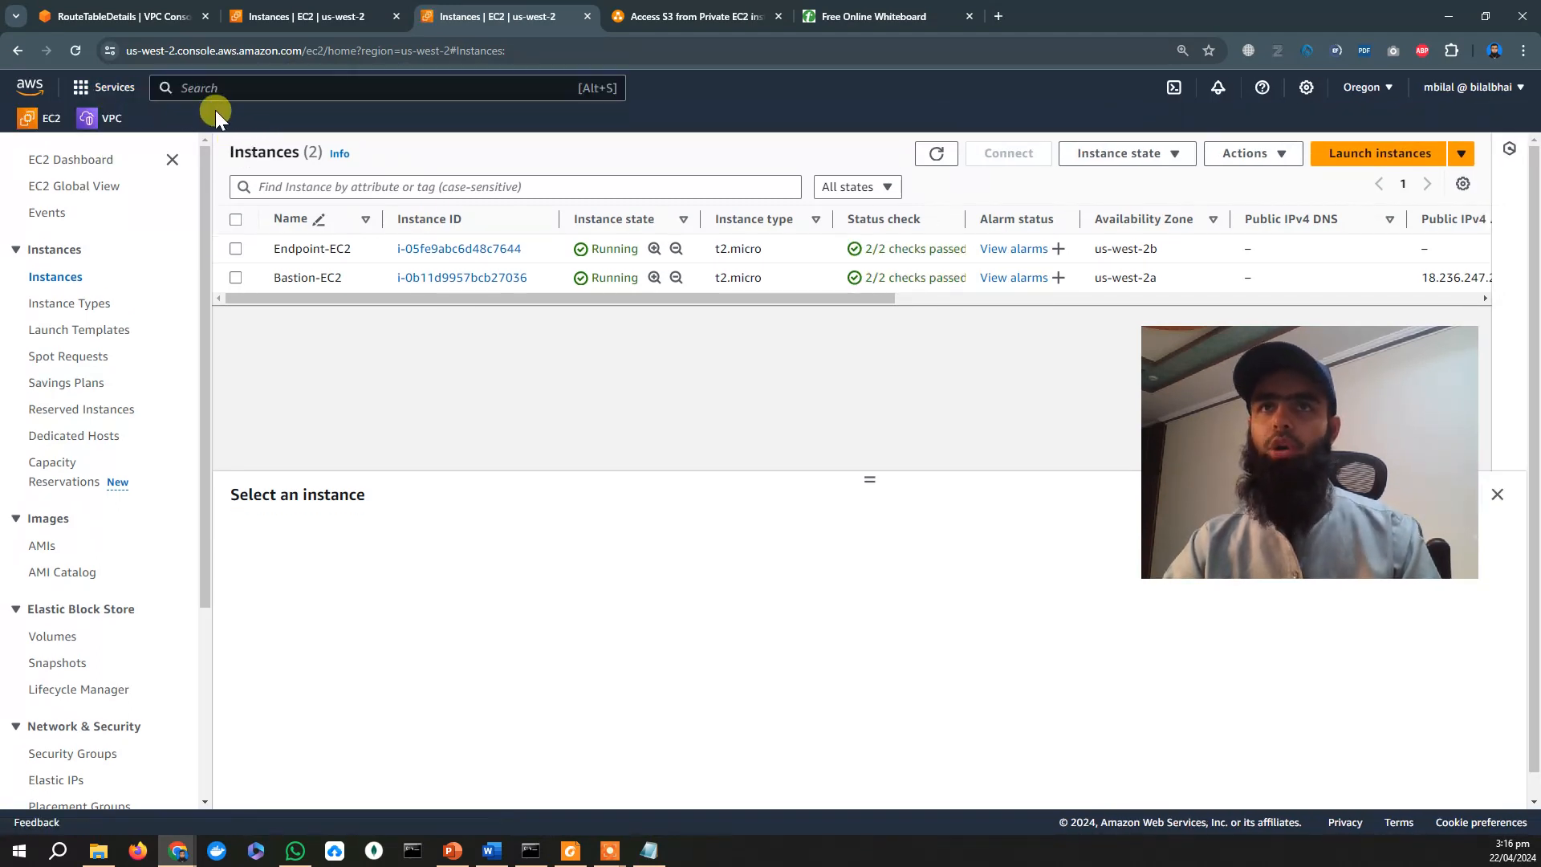
Search the AWS services for s3, open S3 and examine the general purpose buckets on its Buckets page.
{"action": "left_click", "coordinate": [233, 89]}
{"action": "type", "text": "s3"}
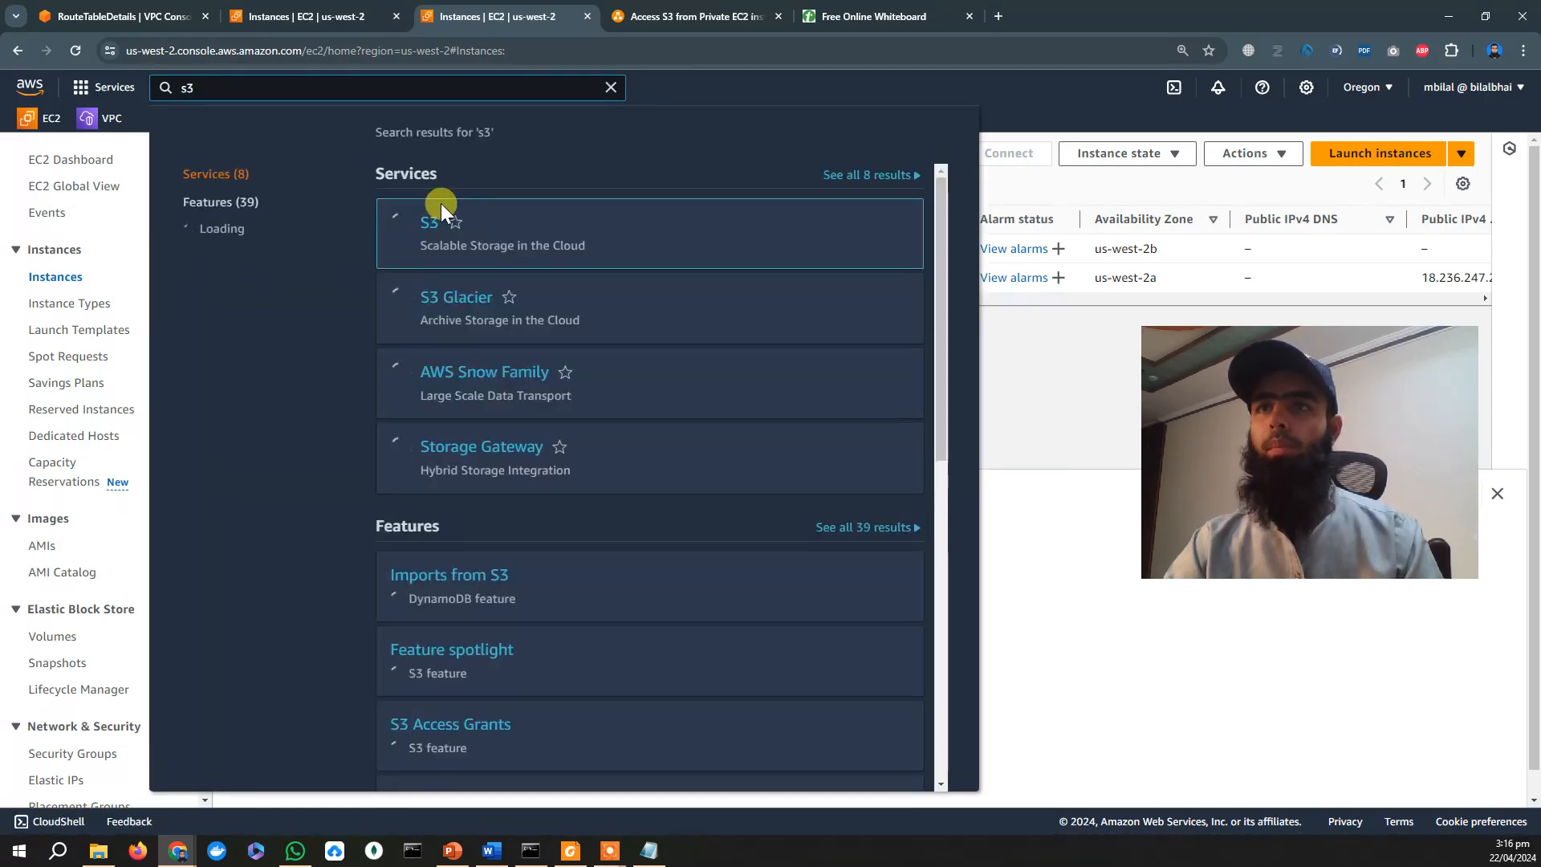
{"action": "left_click", "coordinate": [430, 228]}
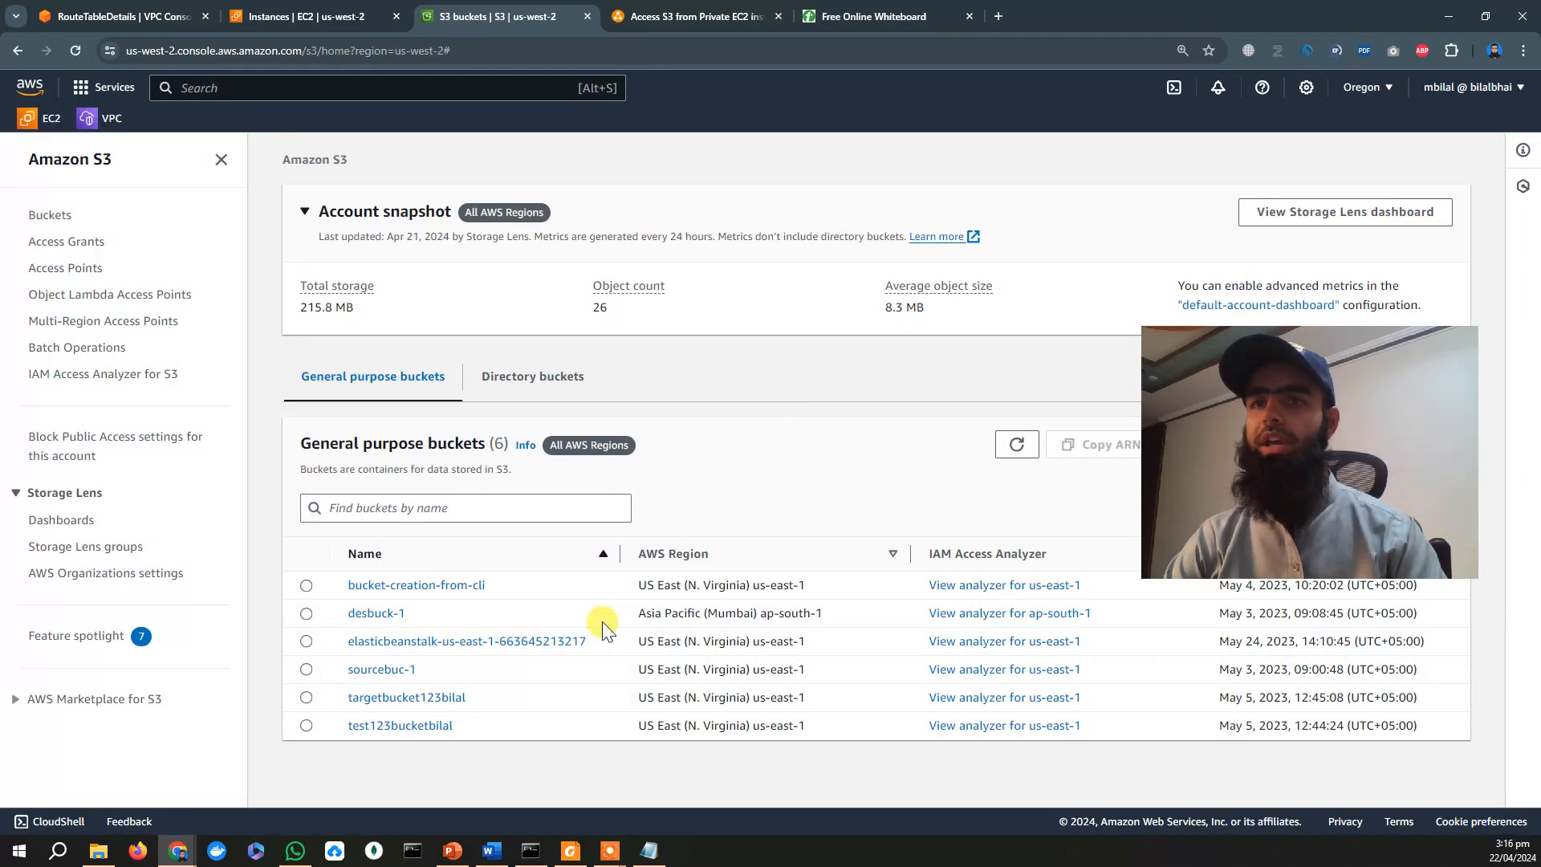
{"action": "mouse_move", "coordinate": [475, 772]}
{"action": "left_mouse_down"}
{"action": "mouse_move", "coordinate": [433, 611]}
{"action": "mouse_move", "coordinate": [464, 775]}
{"action": "left_mouse_up"}
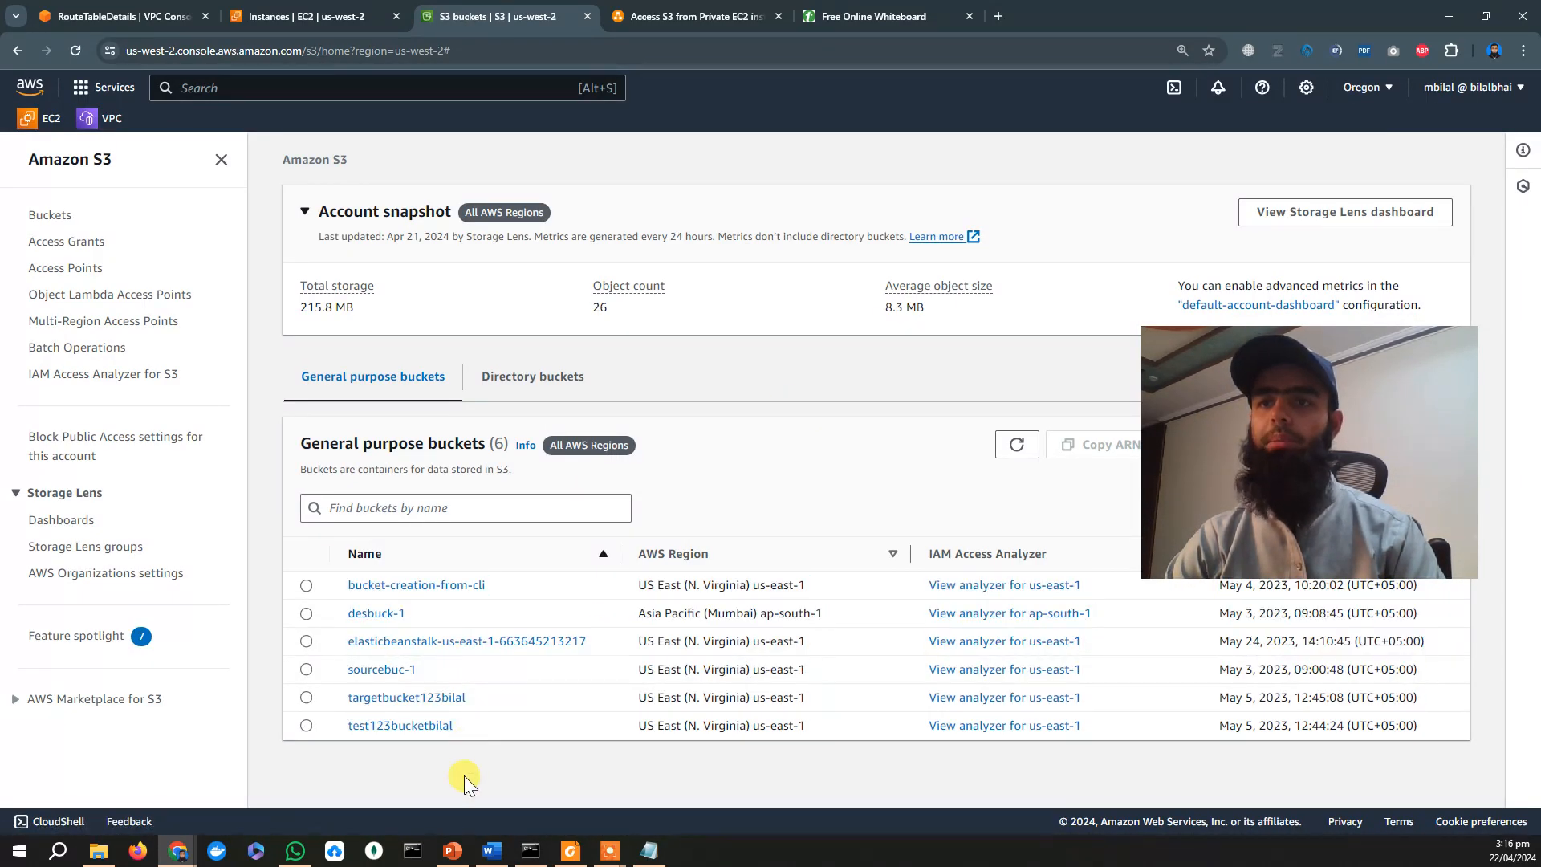
{"action": "left_click", "coordinate": [49, 215]}
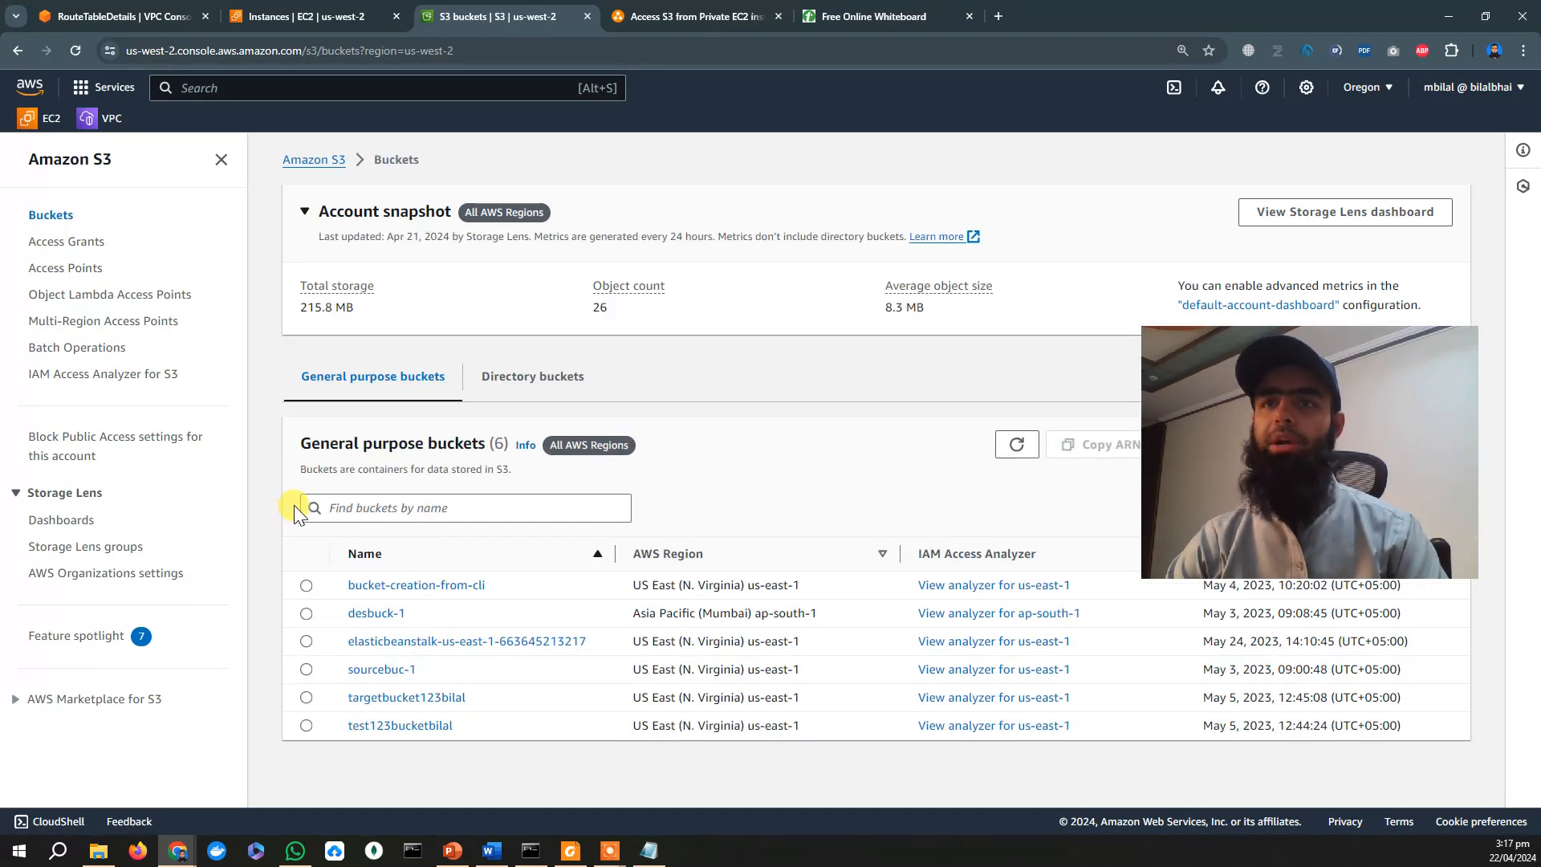
{"action": "left_click_drag", "start_coordinate": [339, 584], "coordinate": [479, 769]}
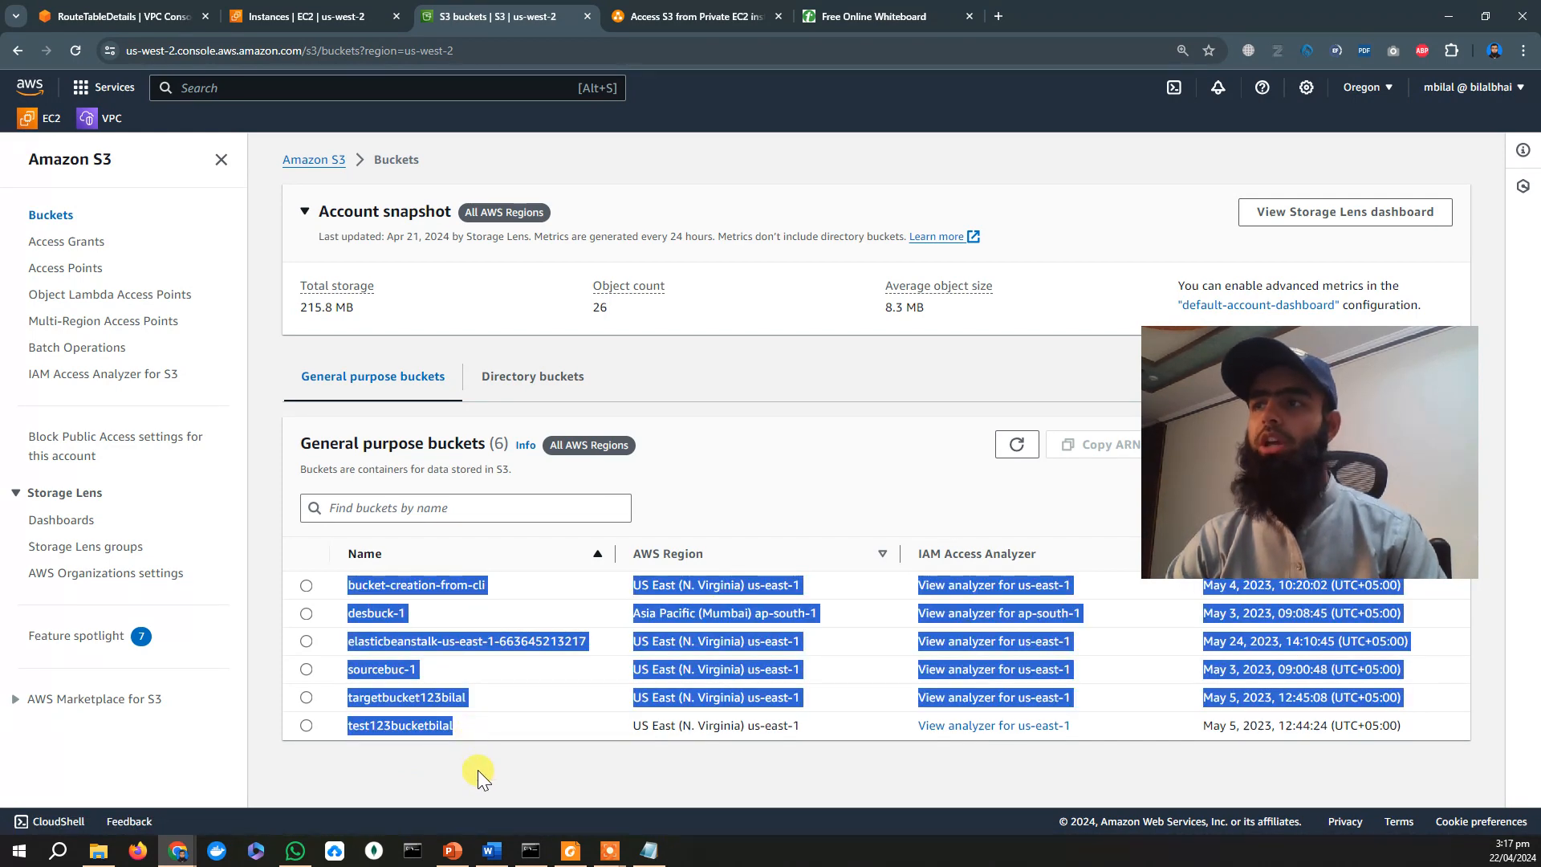
Review the architecture diagram showing the bastion host and VPC endpoint, and return to the EC2 instances page.
{"action": "left_click", "coordinate": [544, 771]}
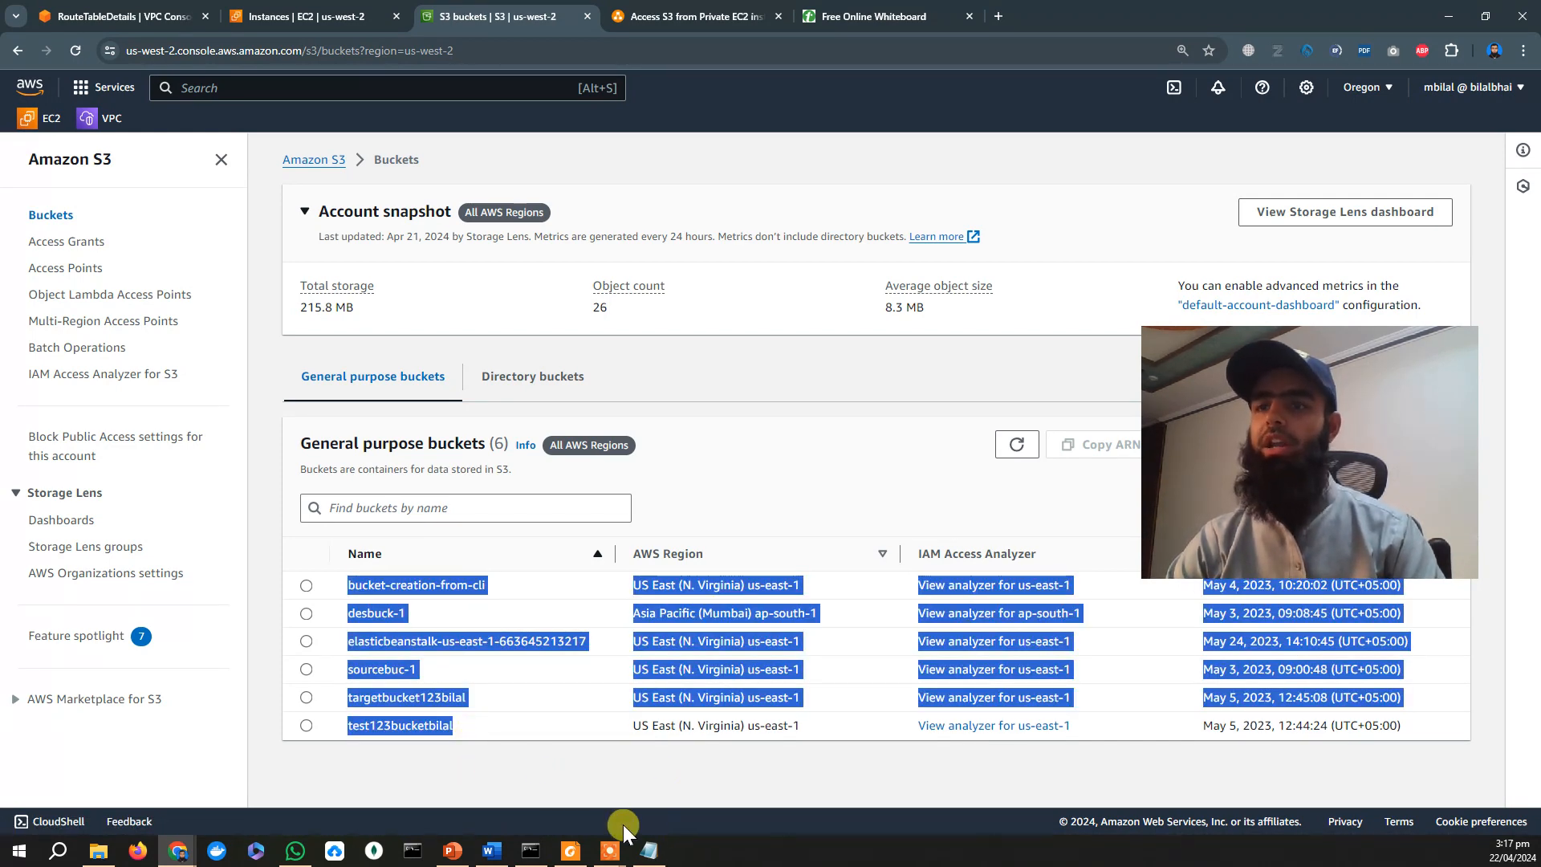
{"action": "left_click", "coordinate": [682, 16]}
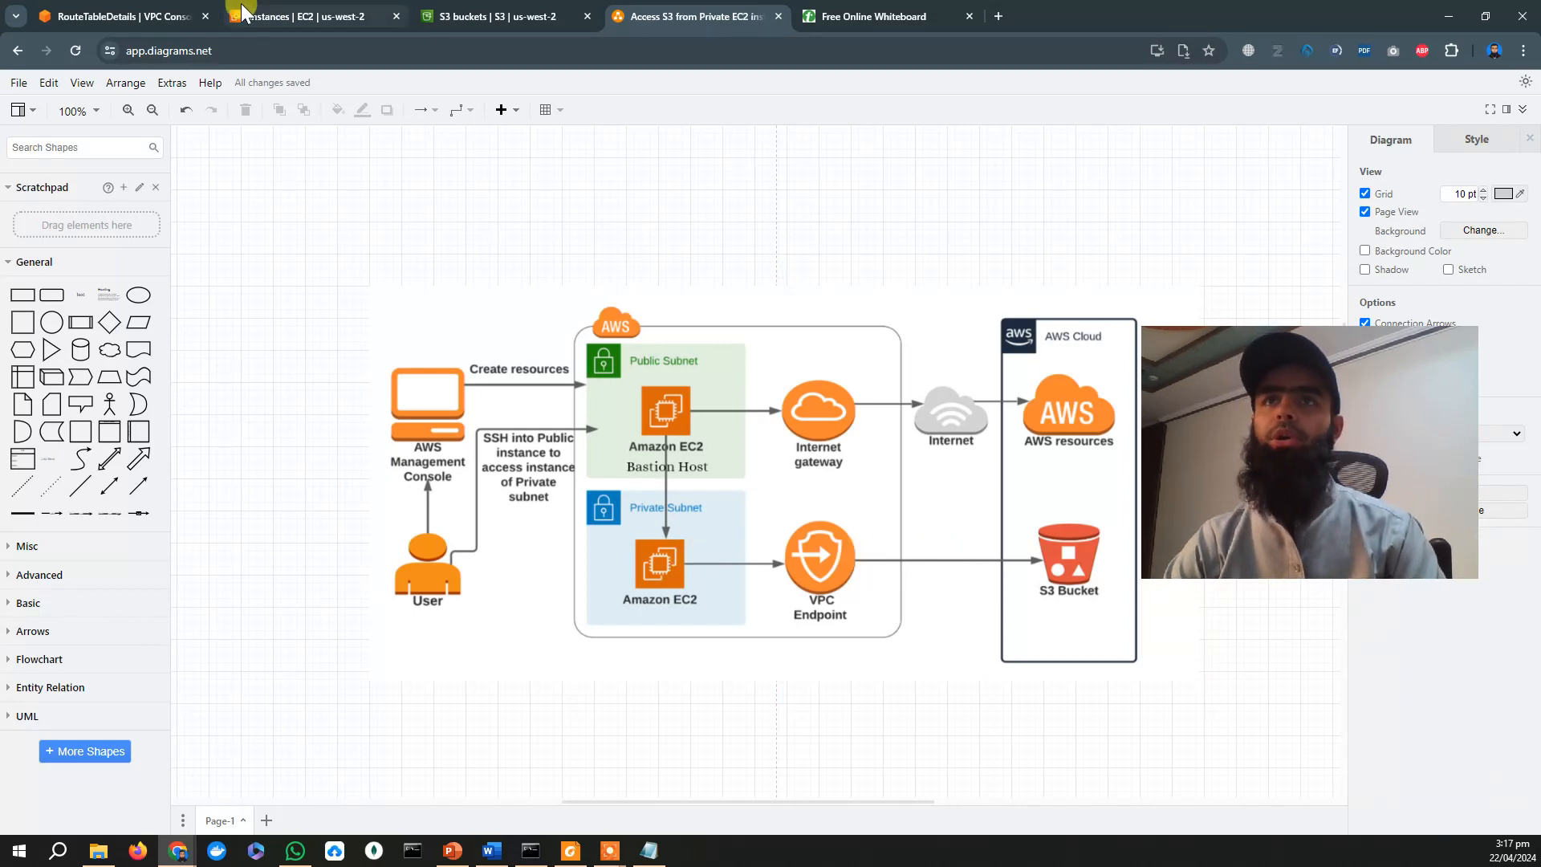
{"action": "left_click", "coordinate": [265, 16]}
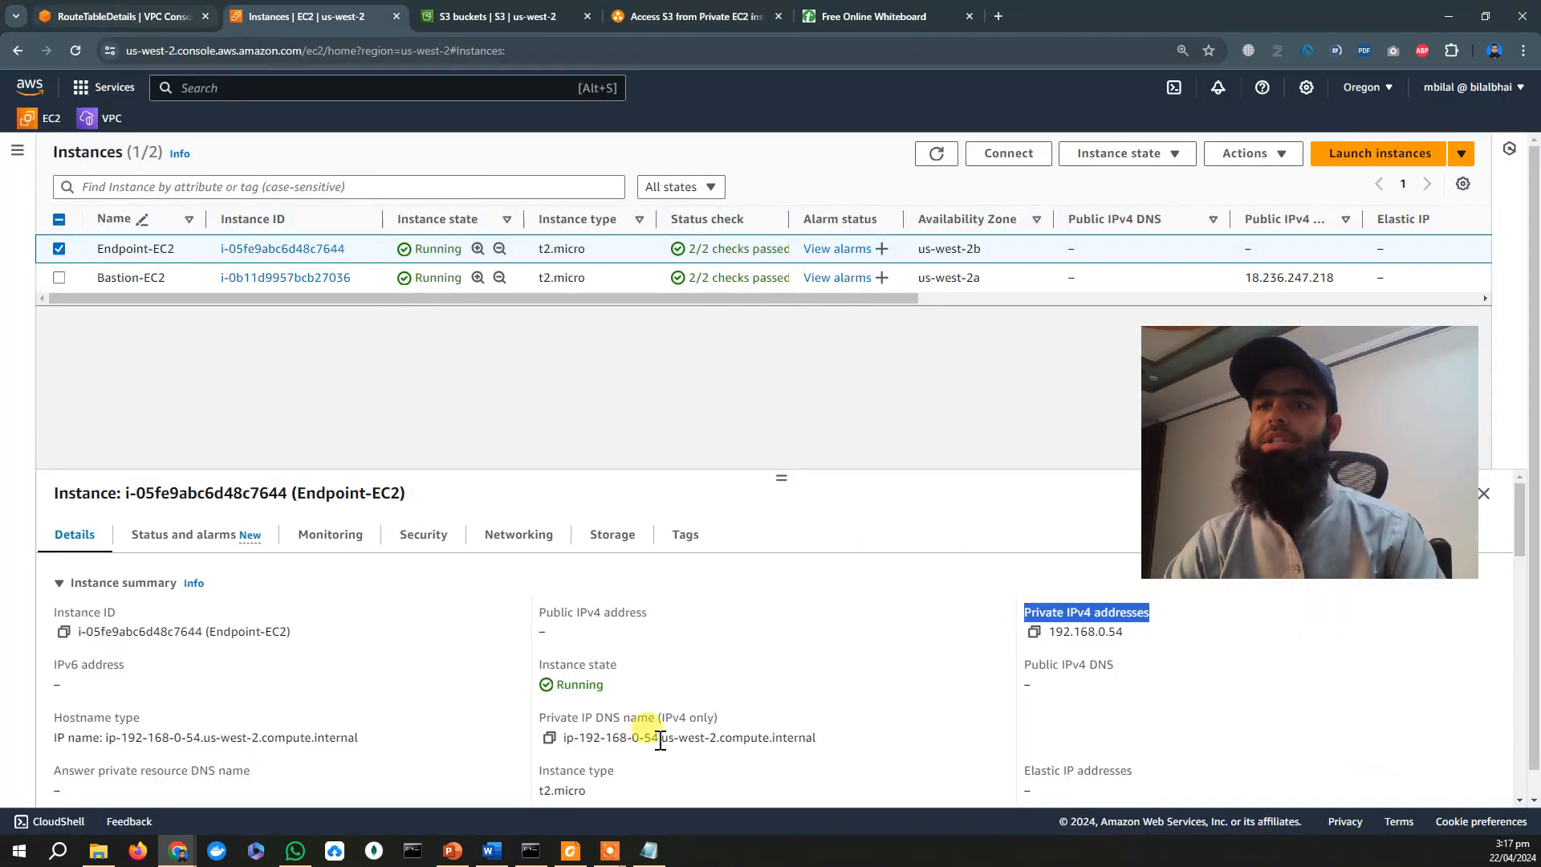
Run aws s3 ls in the Endpoint-EC2 terminal session and examine the command's output.
{"action": "left_click", "coordinate": [530, 852]}
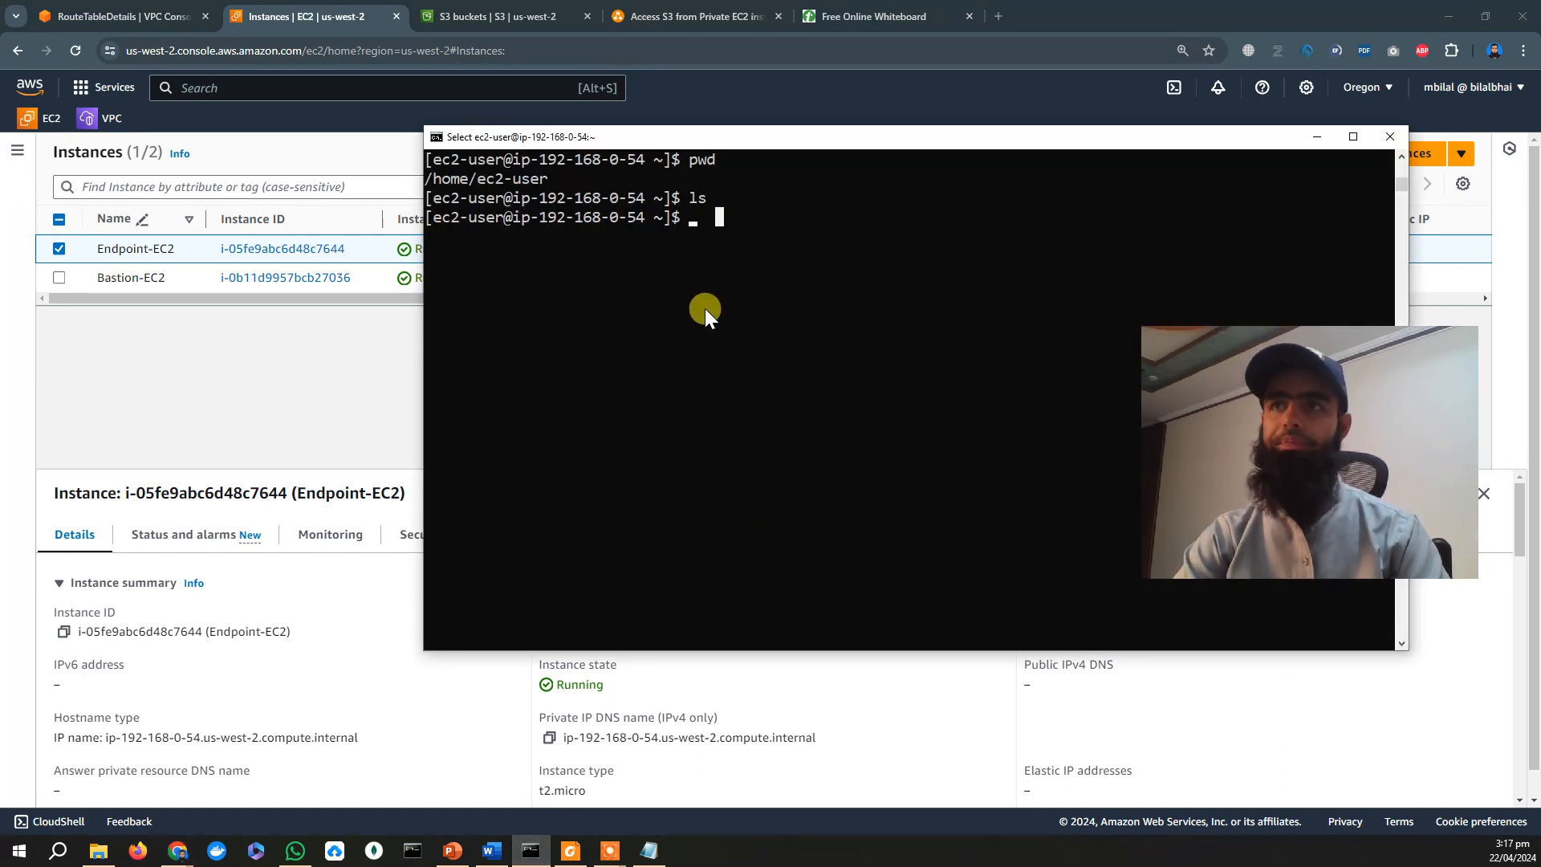
{"action": "type", "text": "aws"}
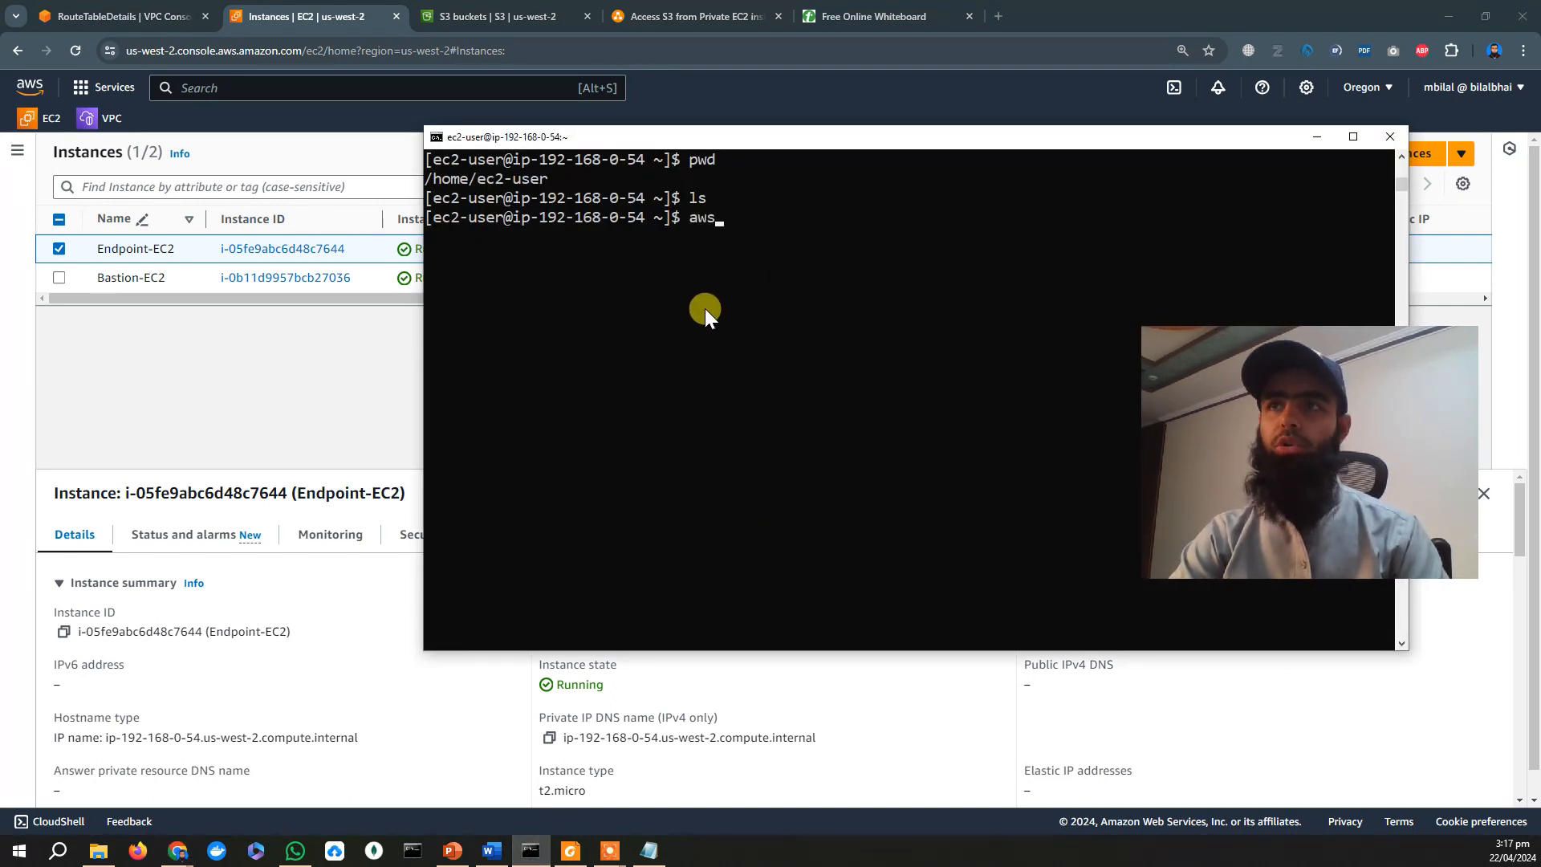
{"action": "type", "text": " s3 "}
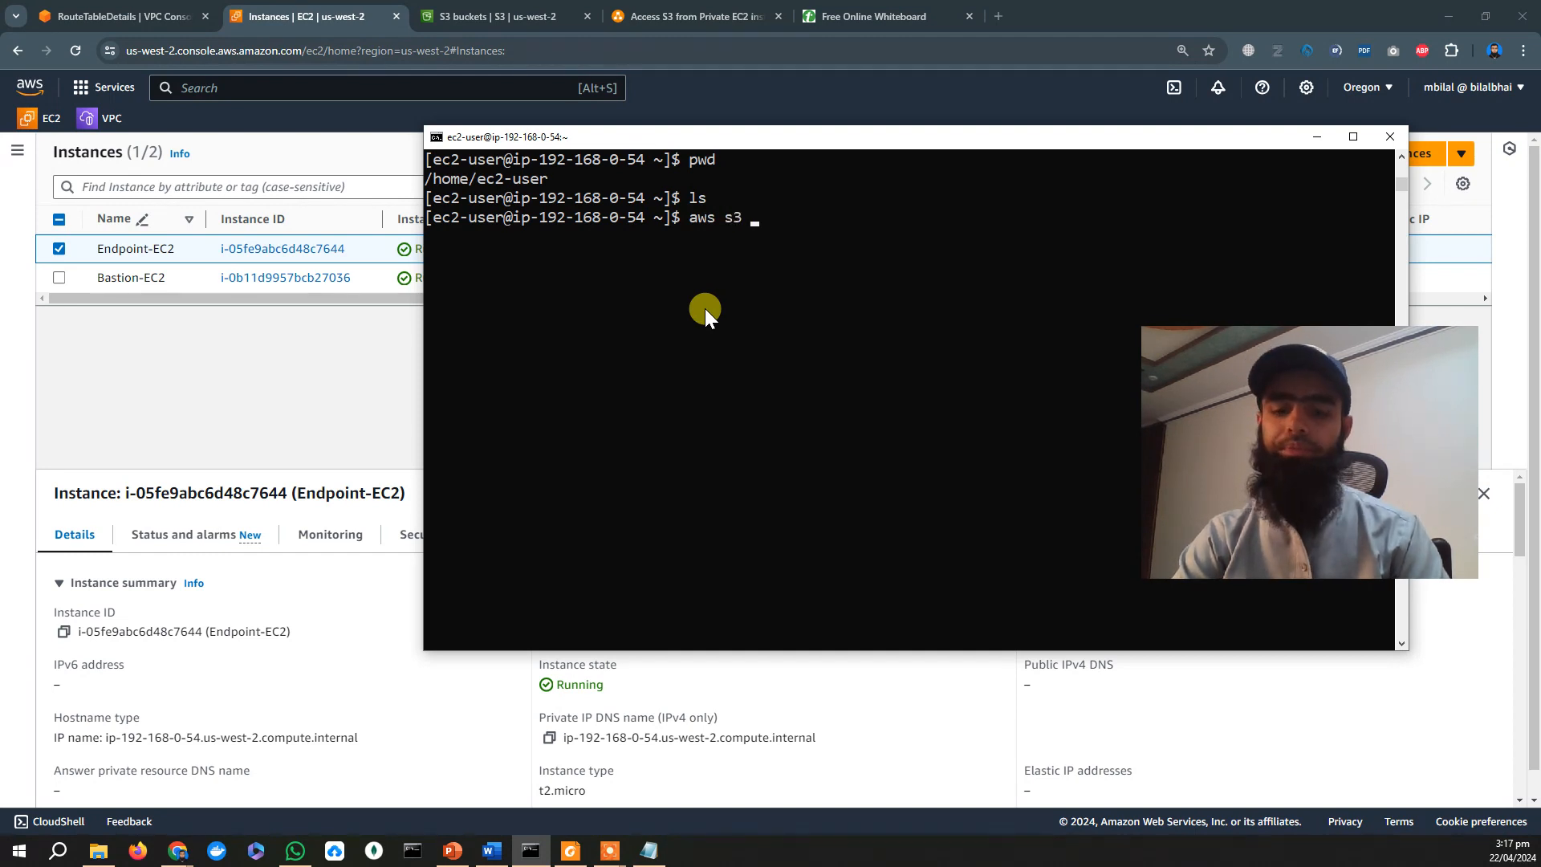
{"action": "type", "text": "ls"}
{"action": "key", "text": "Return"}
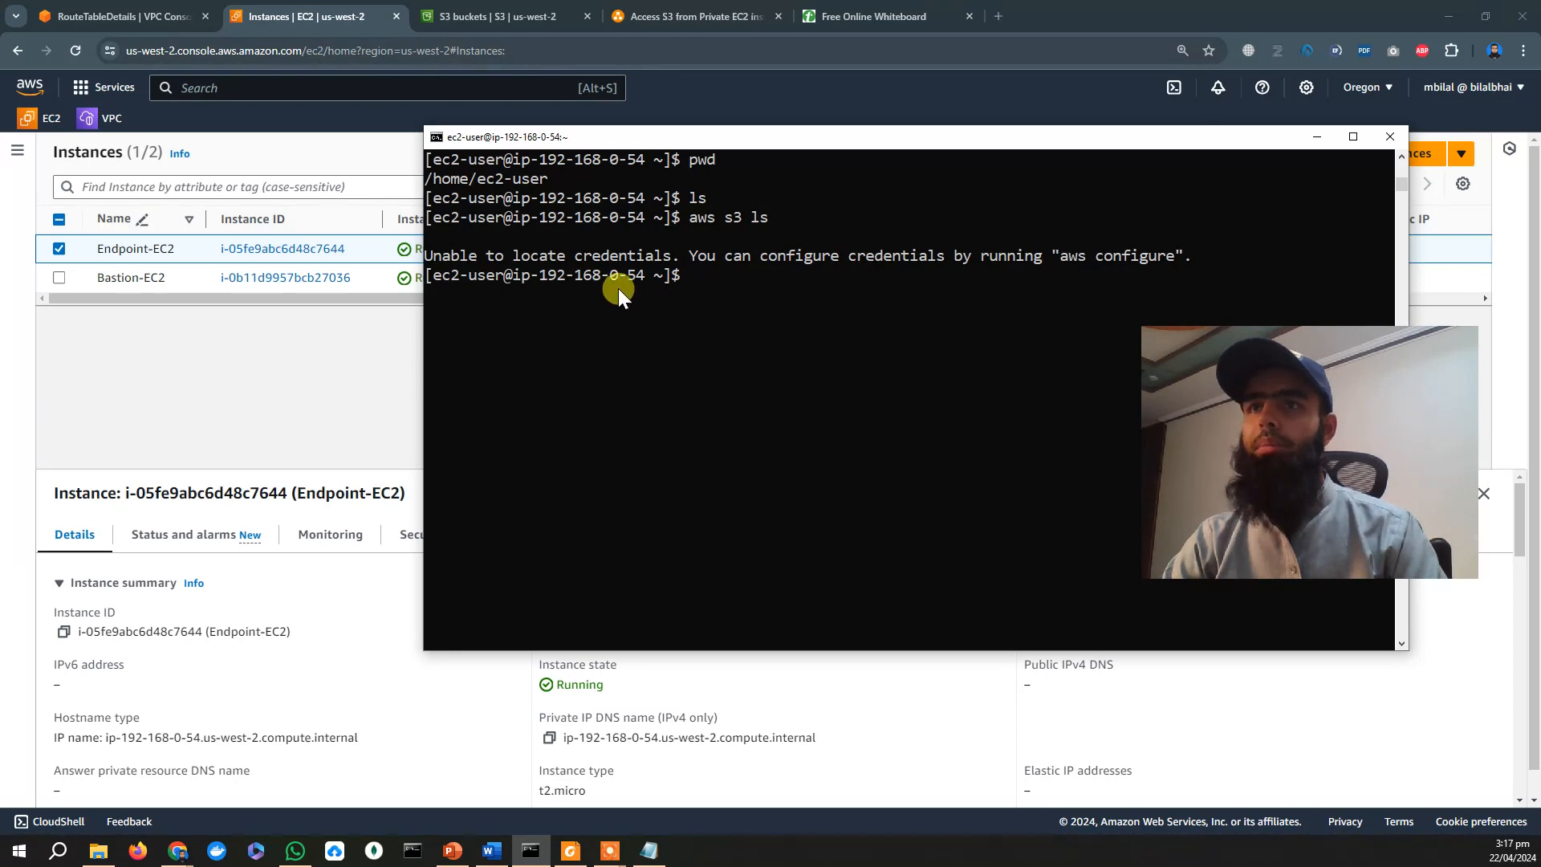
{"action": "left_click_drag", "start_coordinate": [425, 257], "coordinate": [889, 254]}
{"action": "left_click_drag", "start_coordinate": [1131, 258], "coordinate": [1191, 258]}
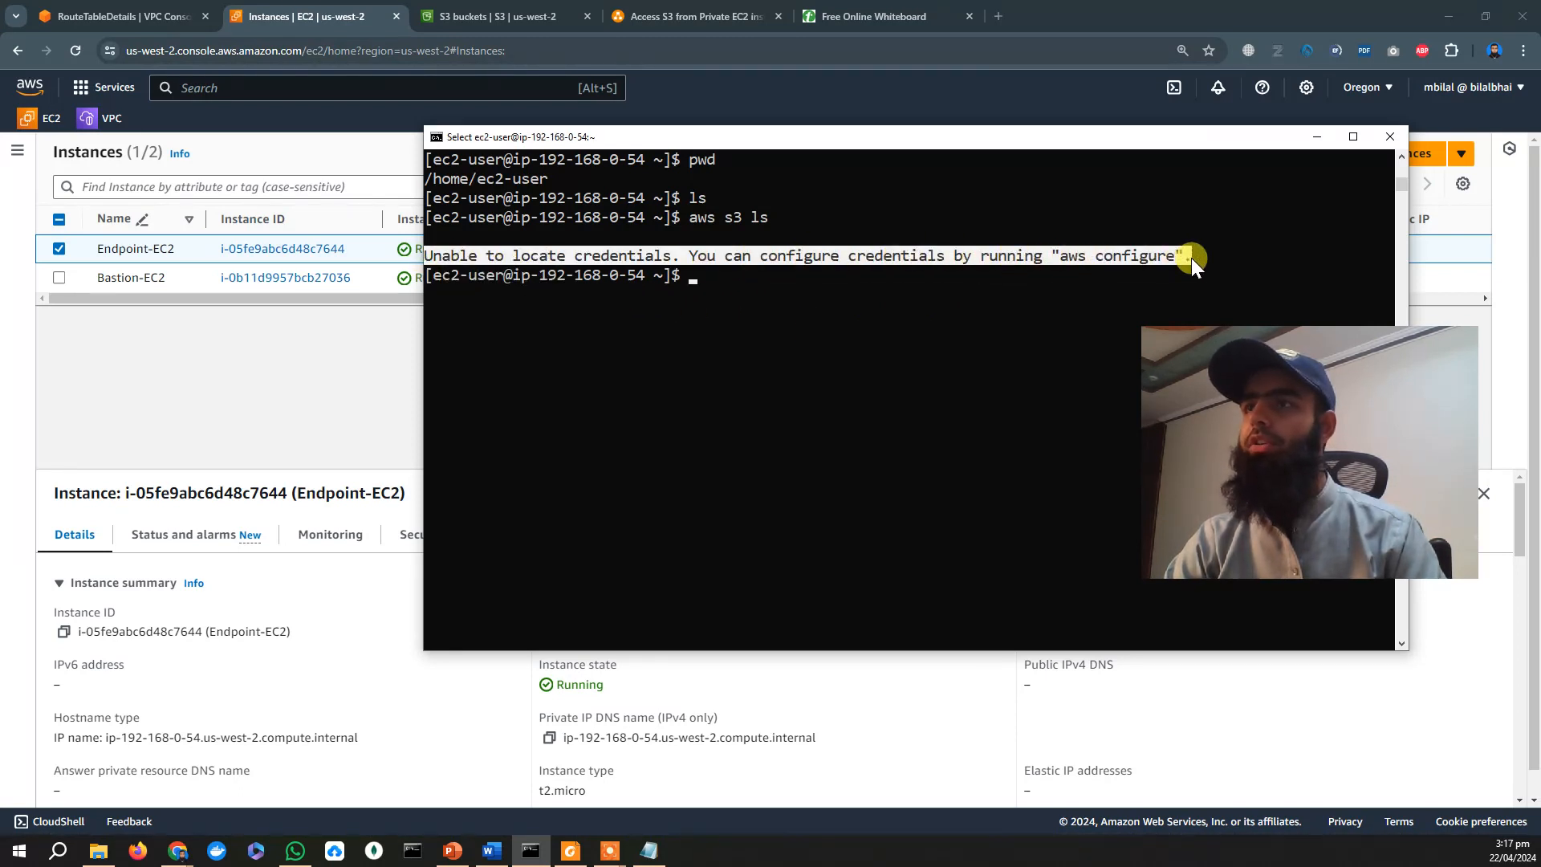
{"action": "left_click", "coordinate": [705, 285]}
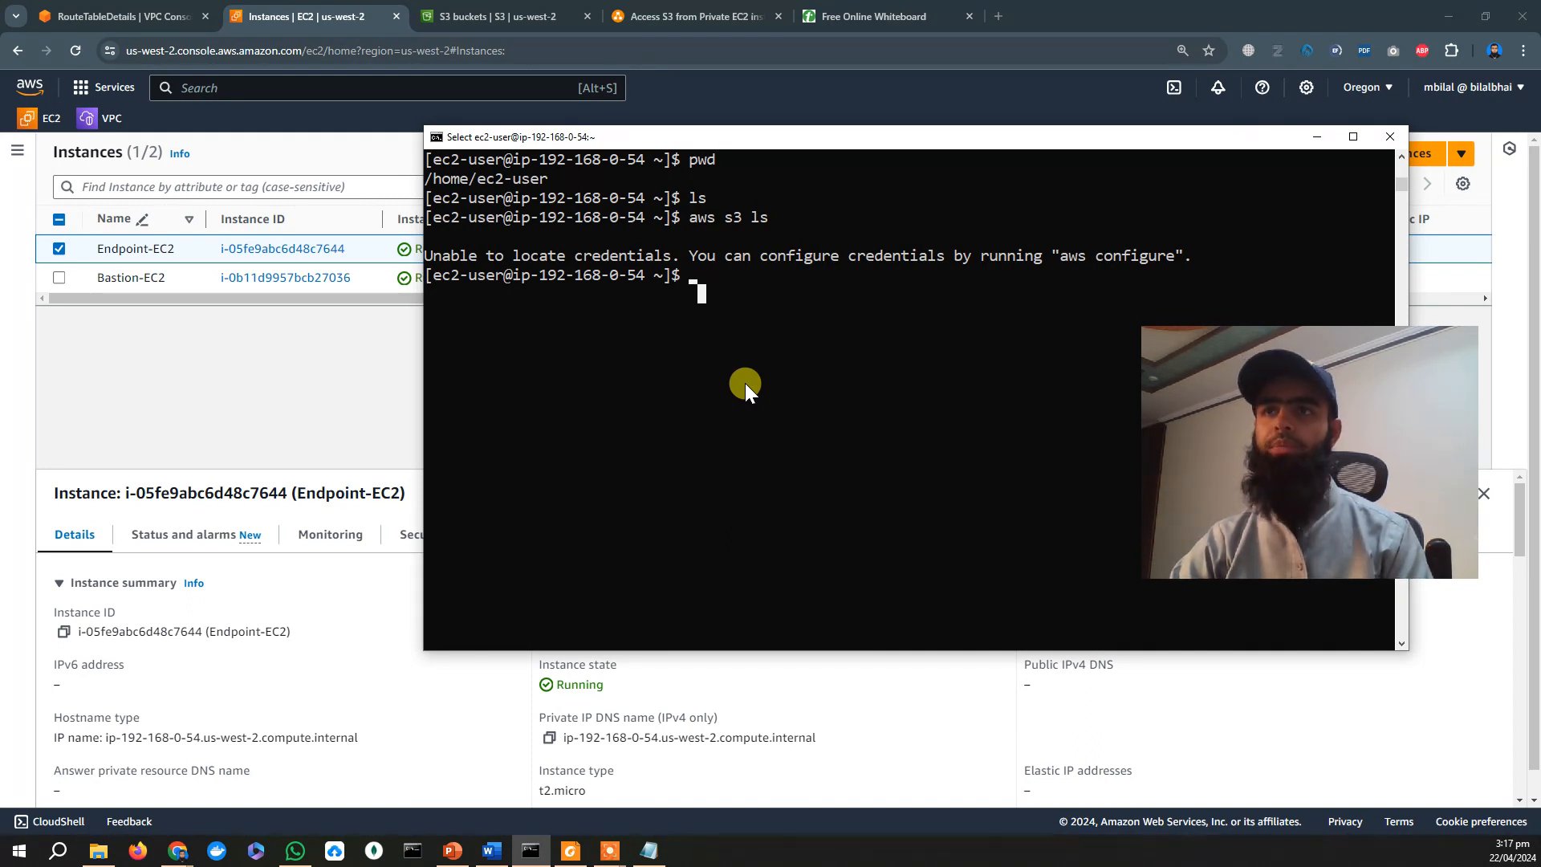
Exit the Endpoint-EC2 session to the bastion host, run aws s3 ls there and examine the output.
{"action": "type", "text": "exit"}
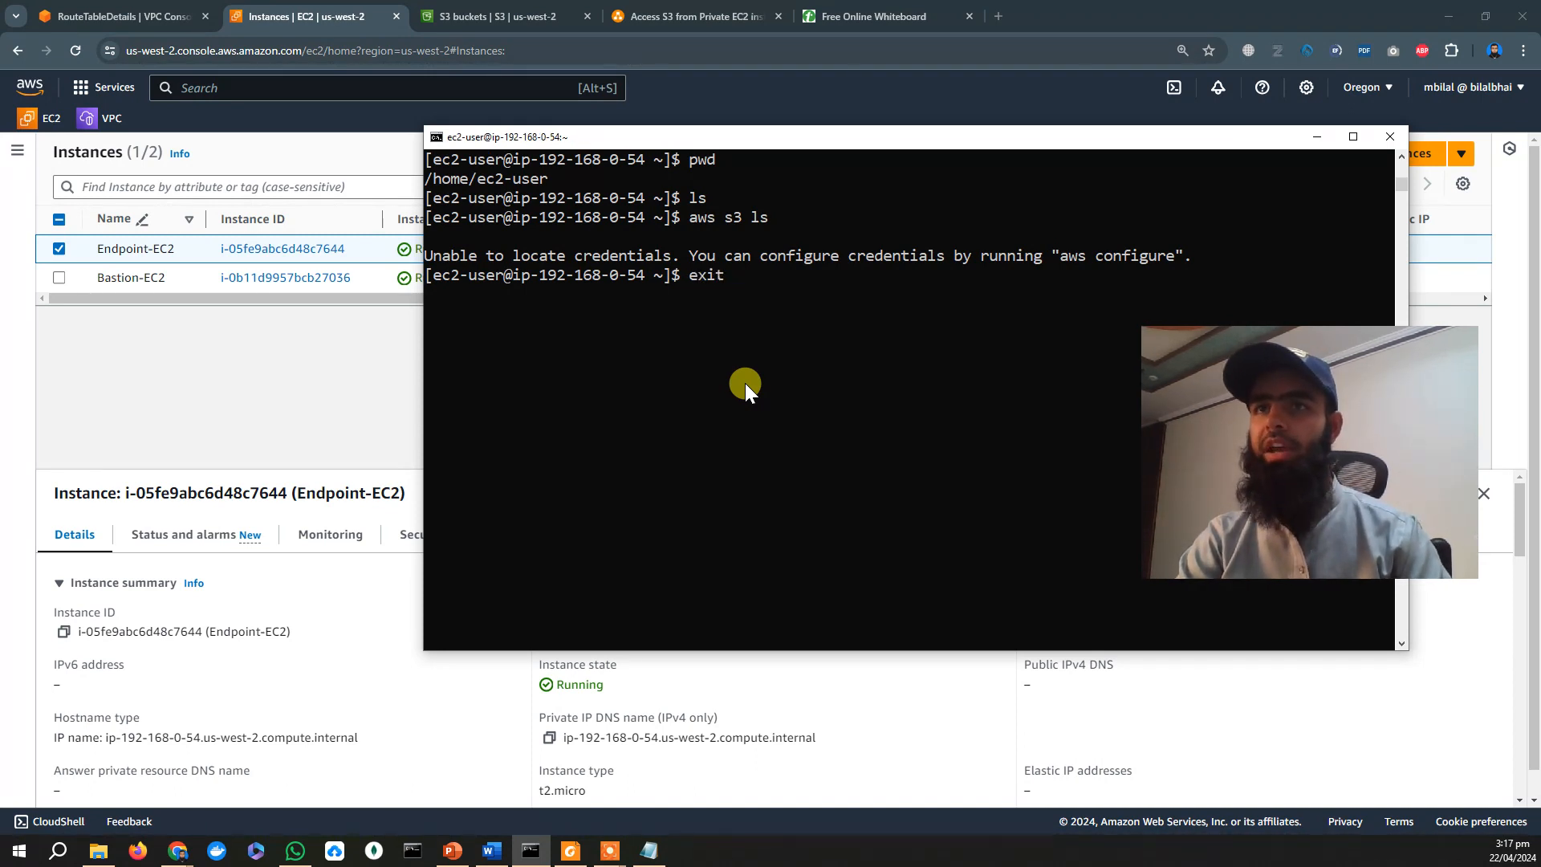
{"action": "key", "text": "Return"}
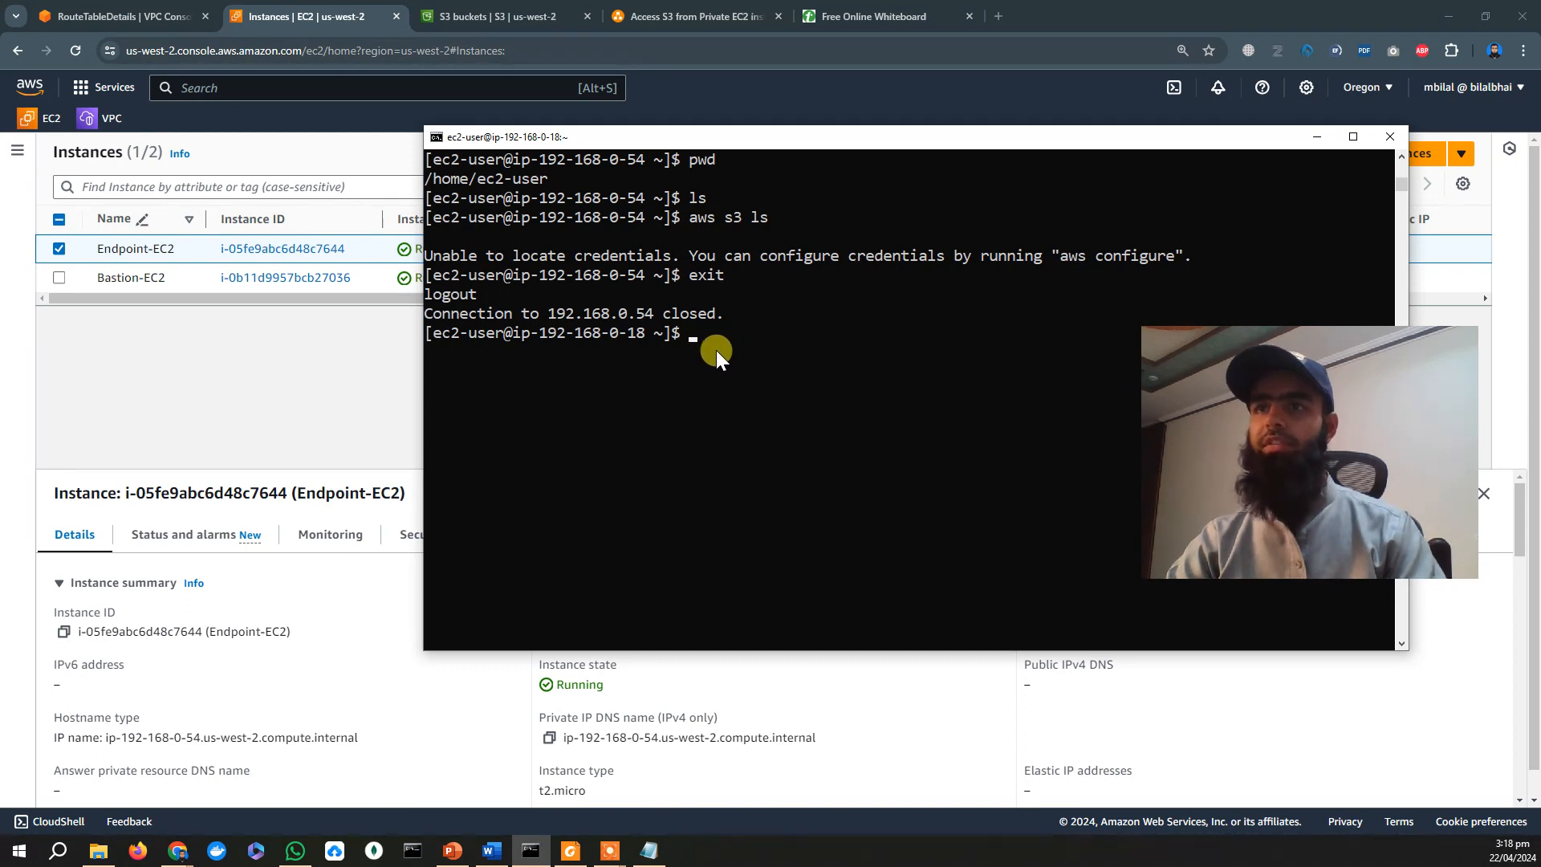
{"action": "type", "text": "aws "}
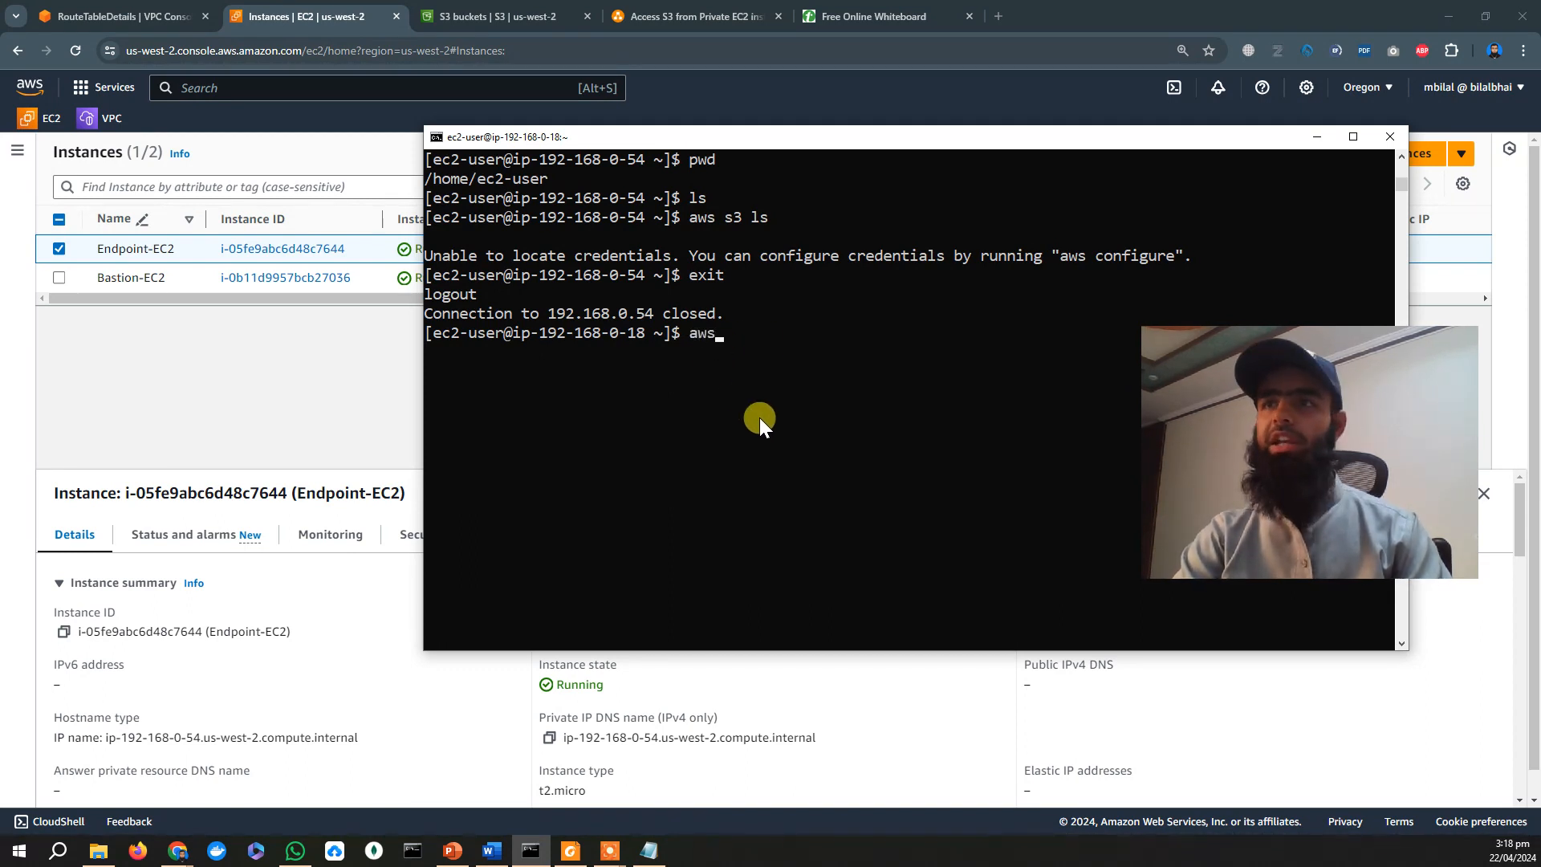
{"action": "type", "text": "s3"}
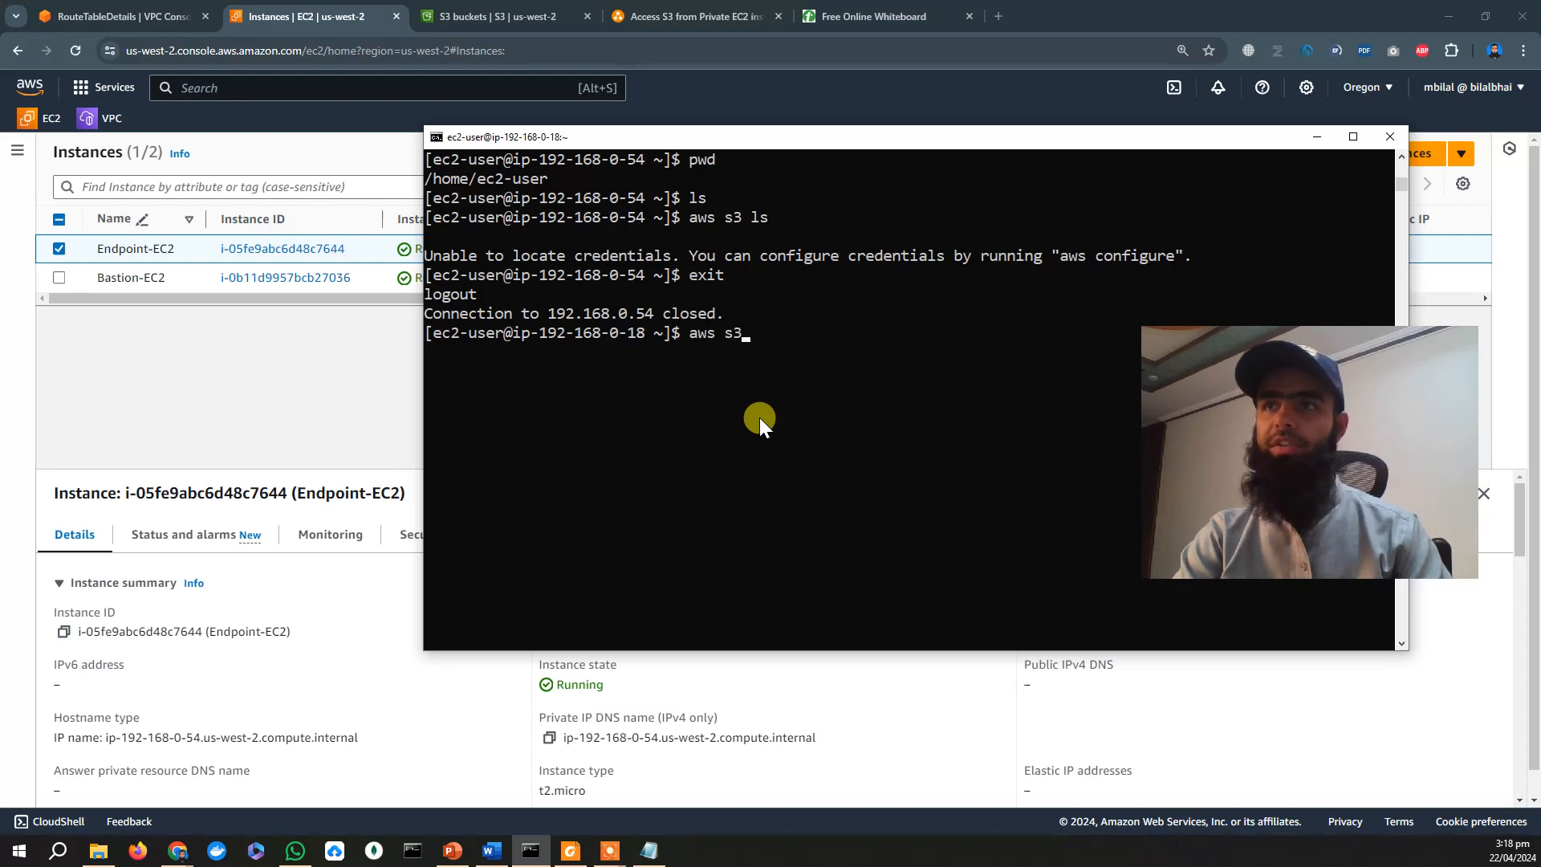
{"action": "type", "text": " ls"}
{"action": "key", "text": "Return"}
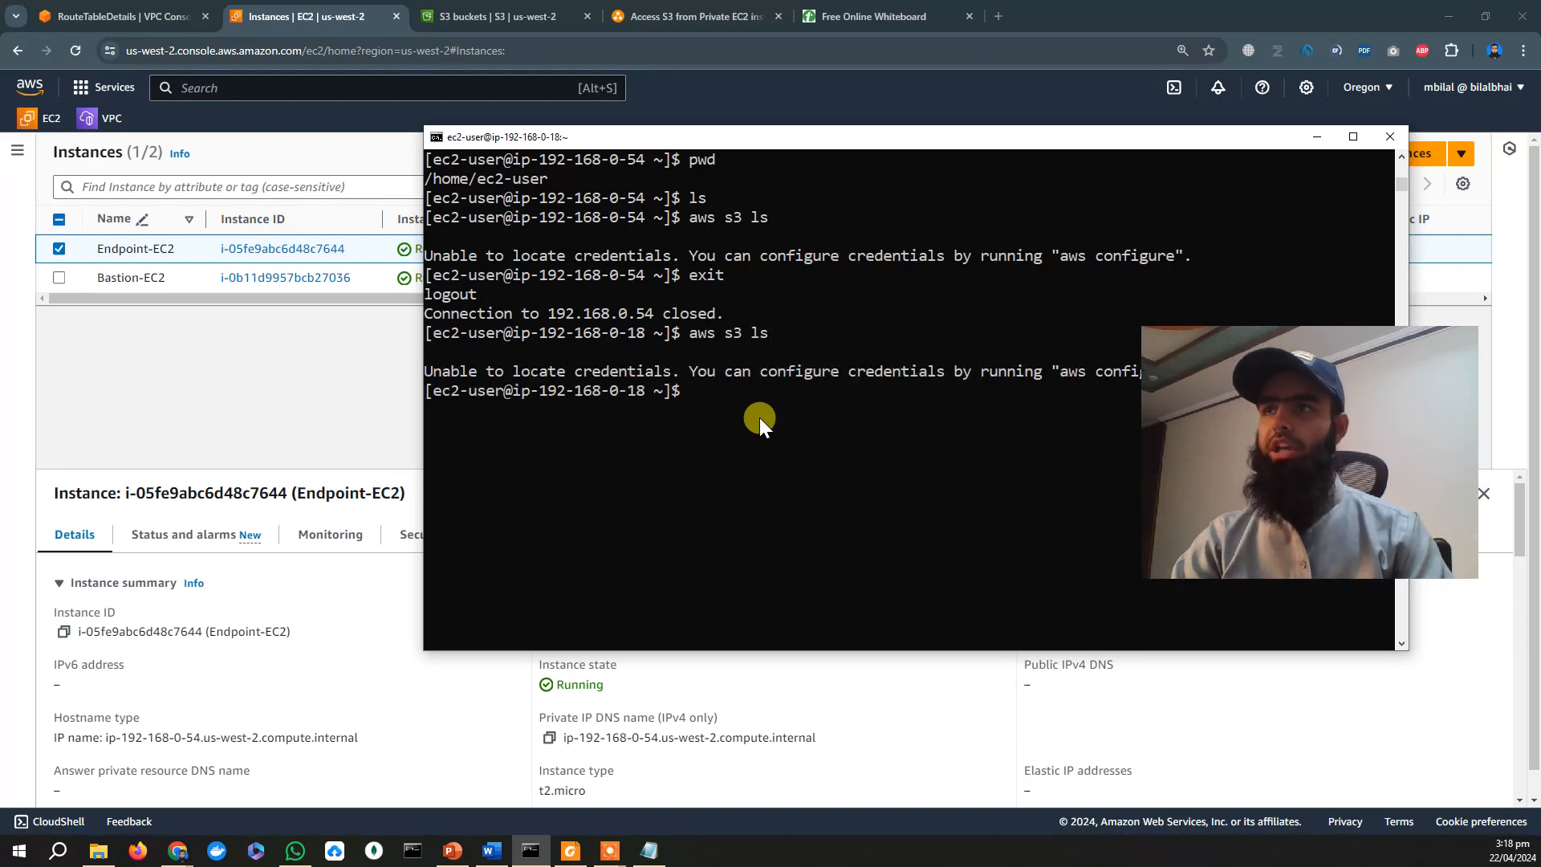
{"action": "left_click_drag", "start_coordinate": [1371, 459], "coordinate": [1378, 540]}
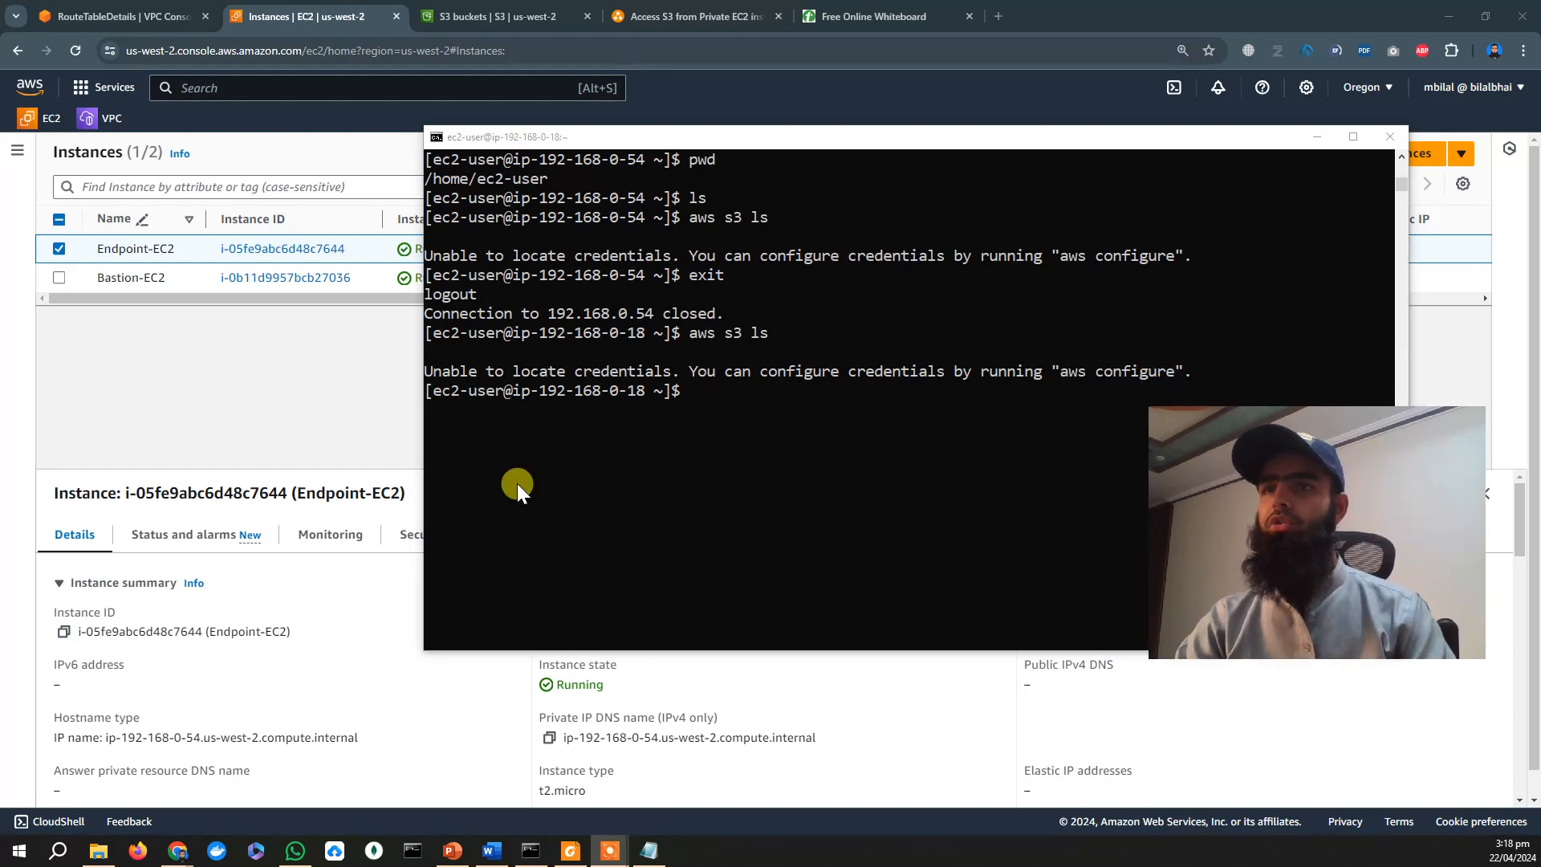
{"action": "left_click", "coordinate": [701, 374]}
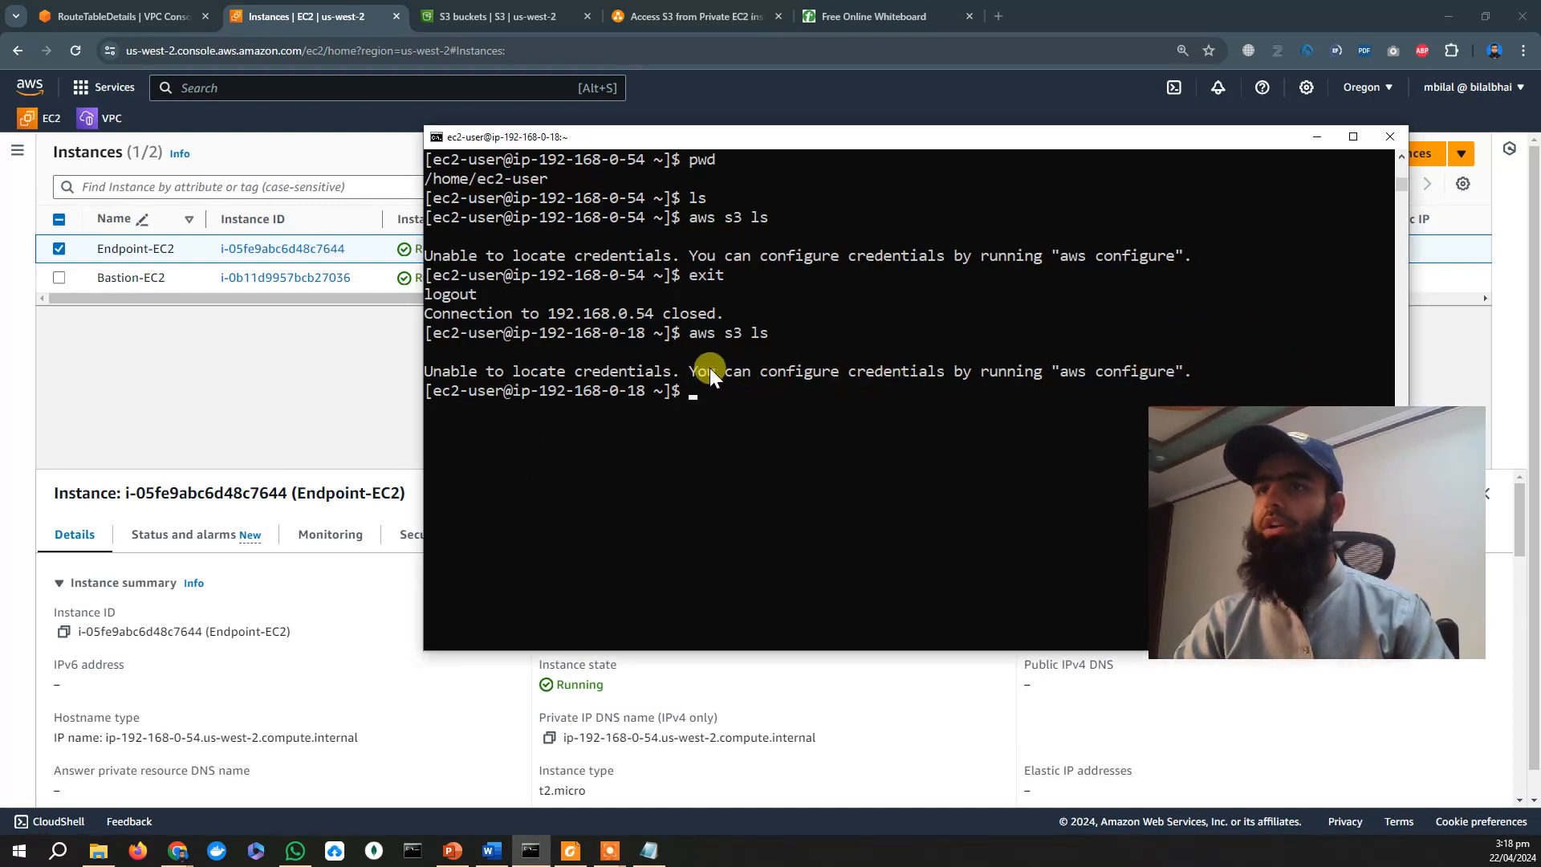
{"action": "left_click_drag", "start_coordinate": [701, 368], "coordinate": [1192, 377]}
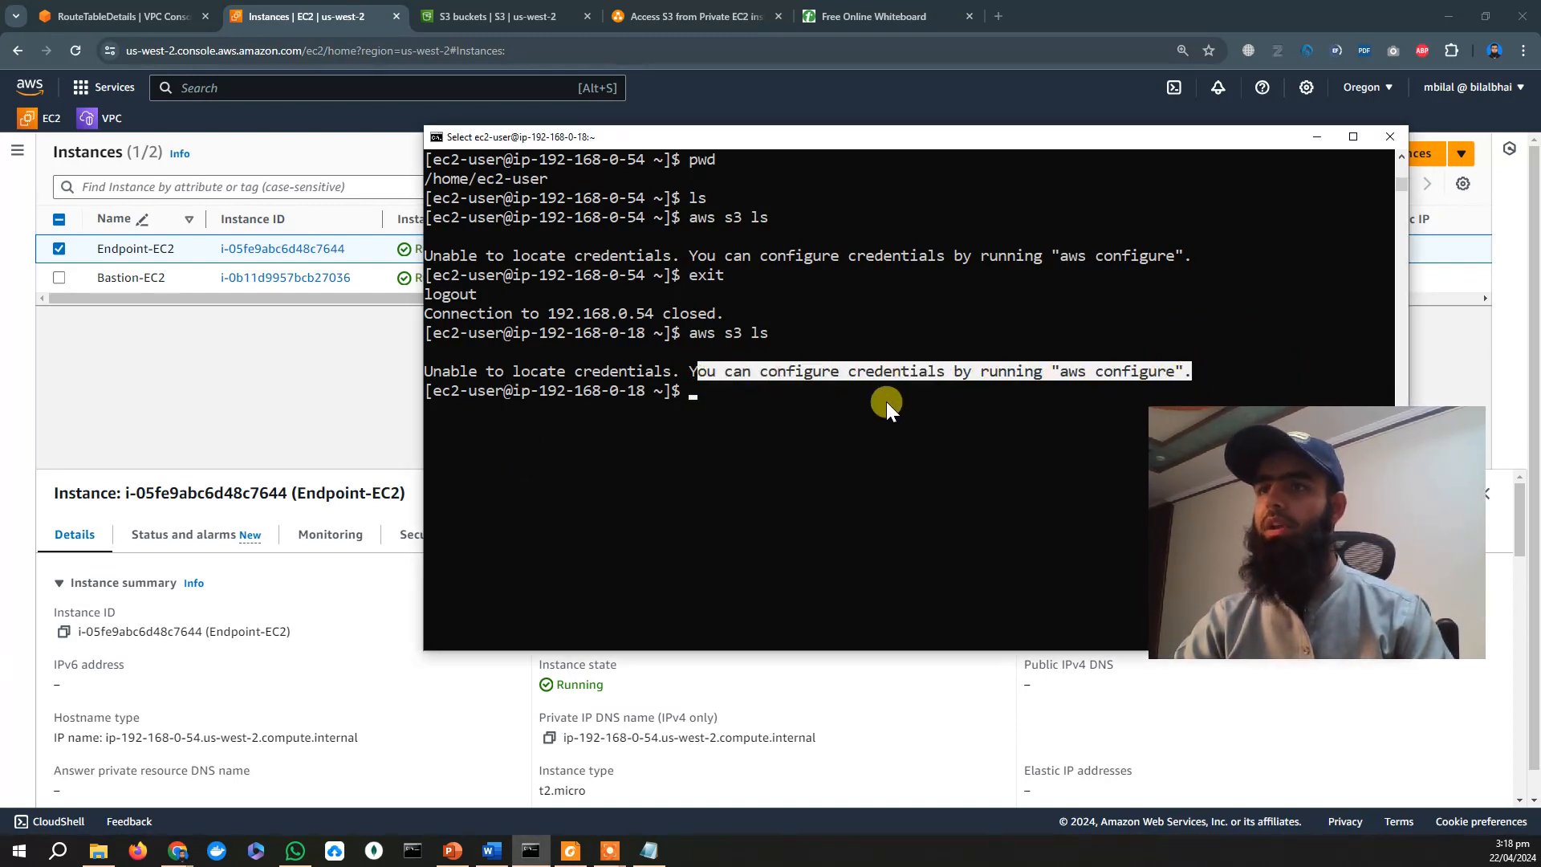
{"action": "left_click", "coordinate": [869, 409]}
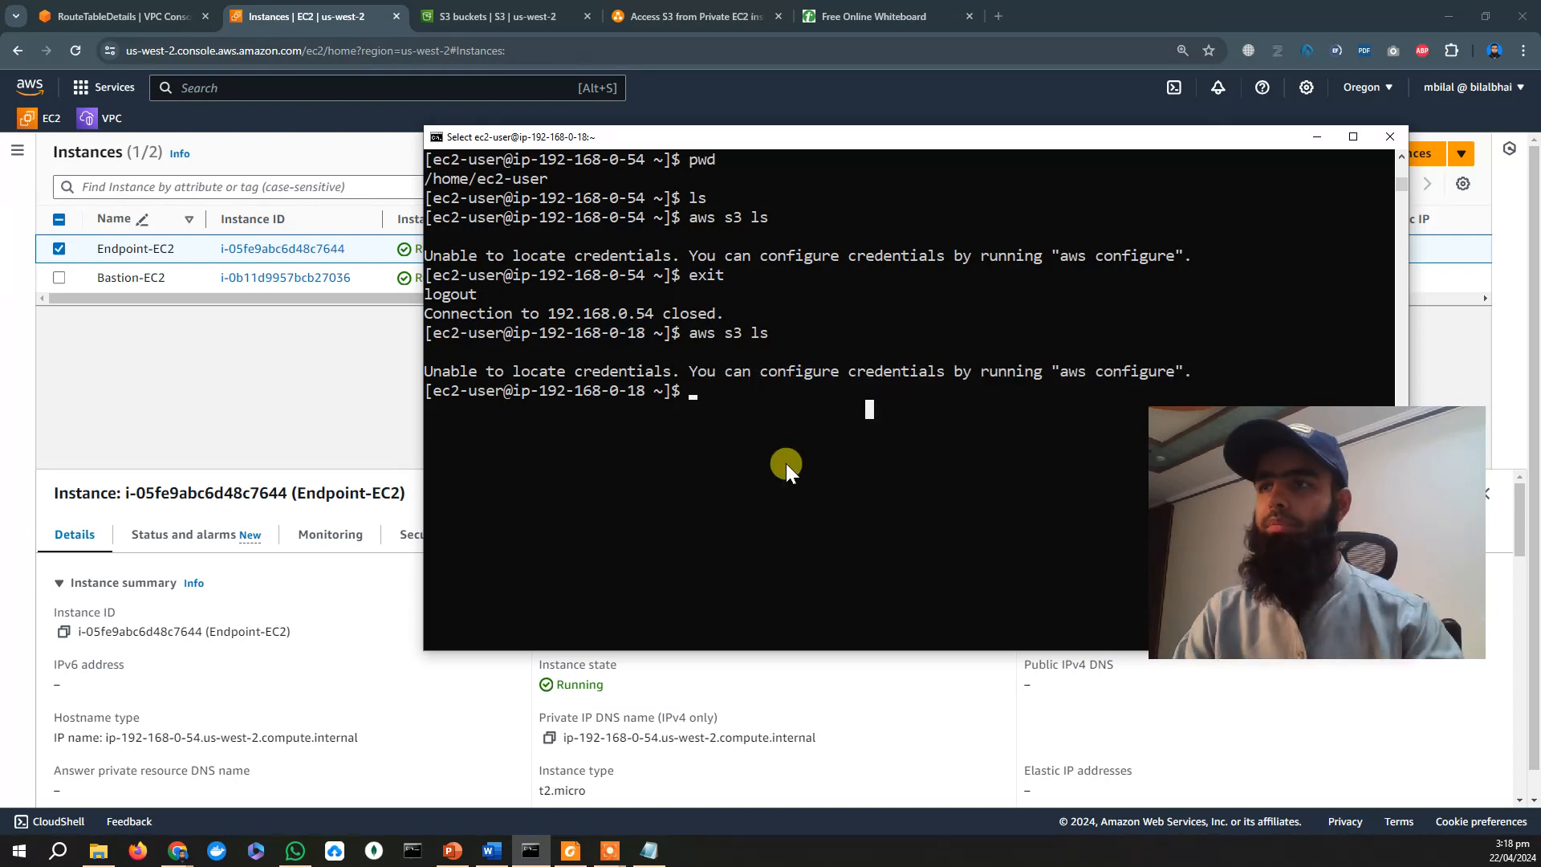
Run aws configure on the bastion host, leaving the access key ID, secret access key, default region and output format blank.
{"action": "type", "text": "aw"}
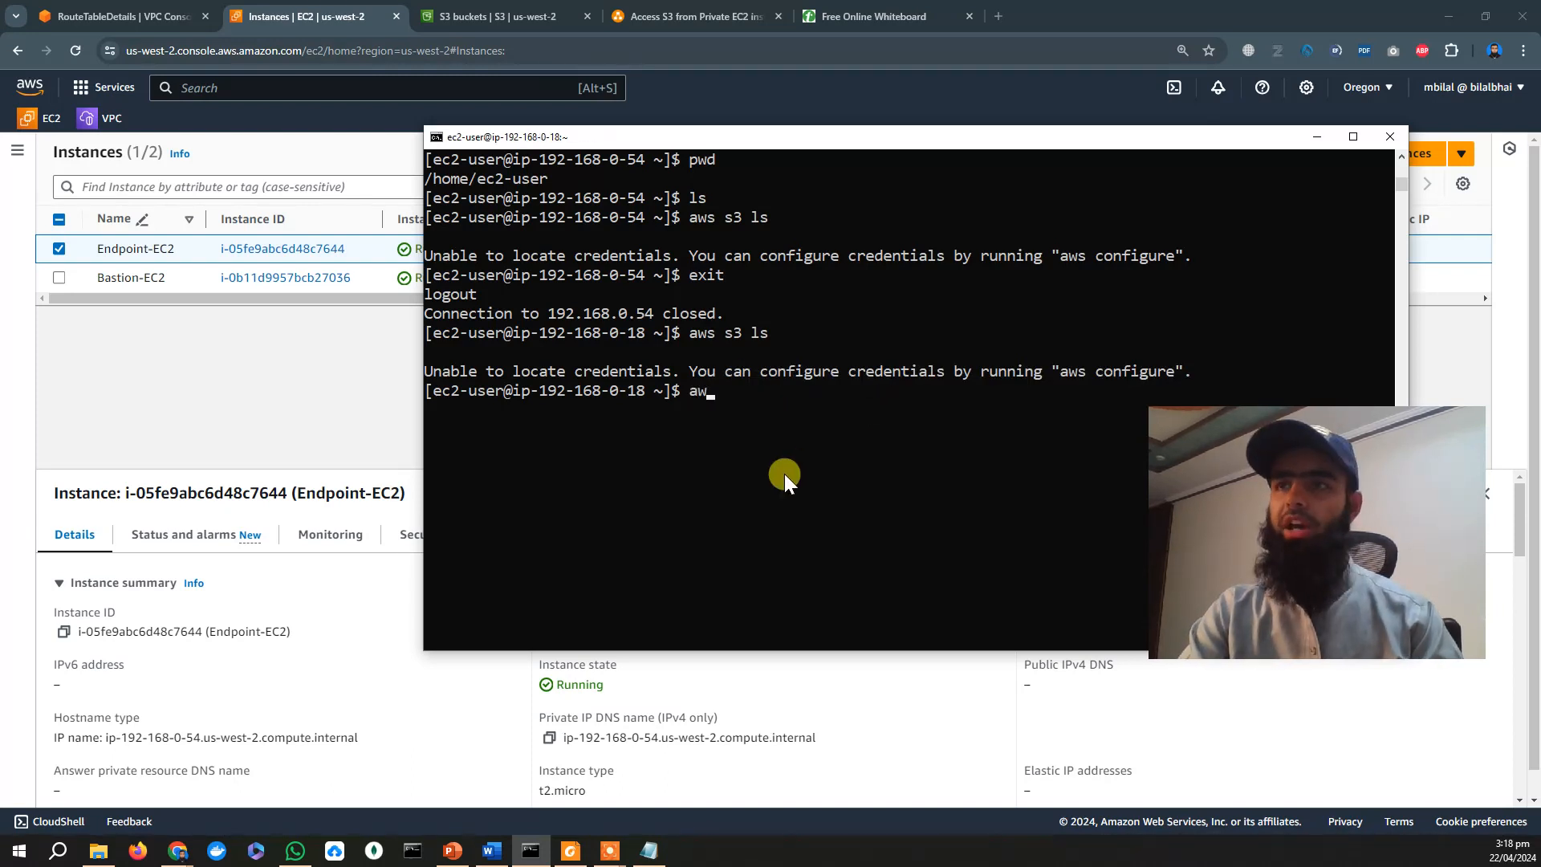
{"action": "type", "text": "s configure"}
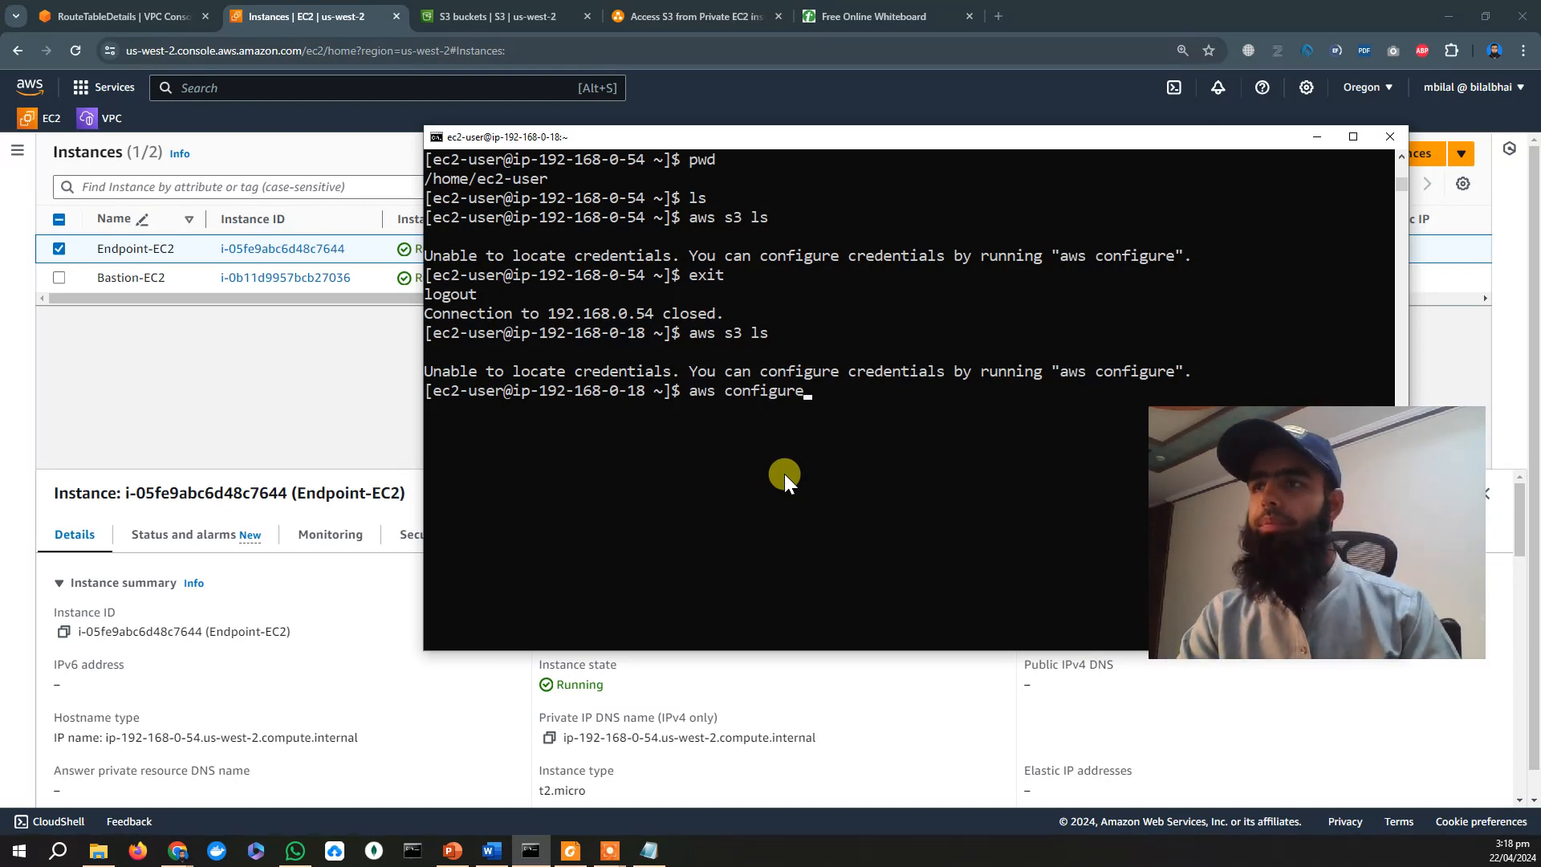
{"action": "key", "text": "Return"}
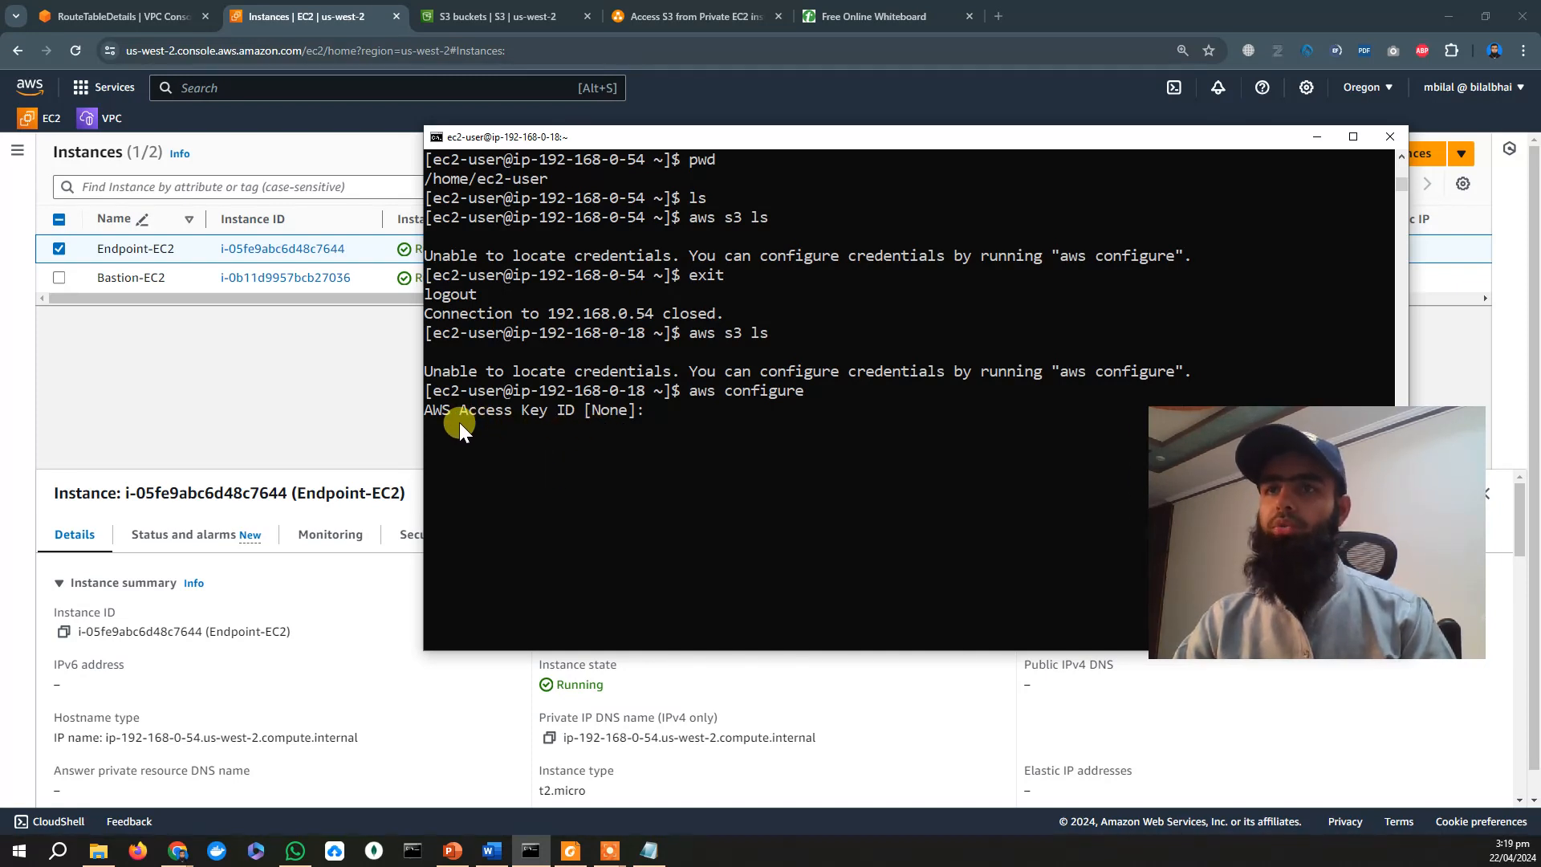
{"action": "key", "text": "Return"}
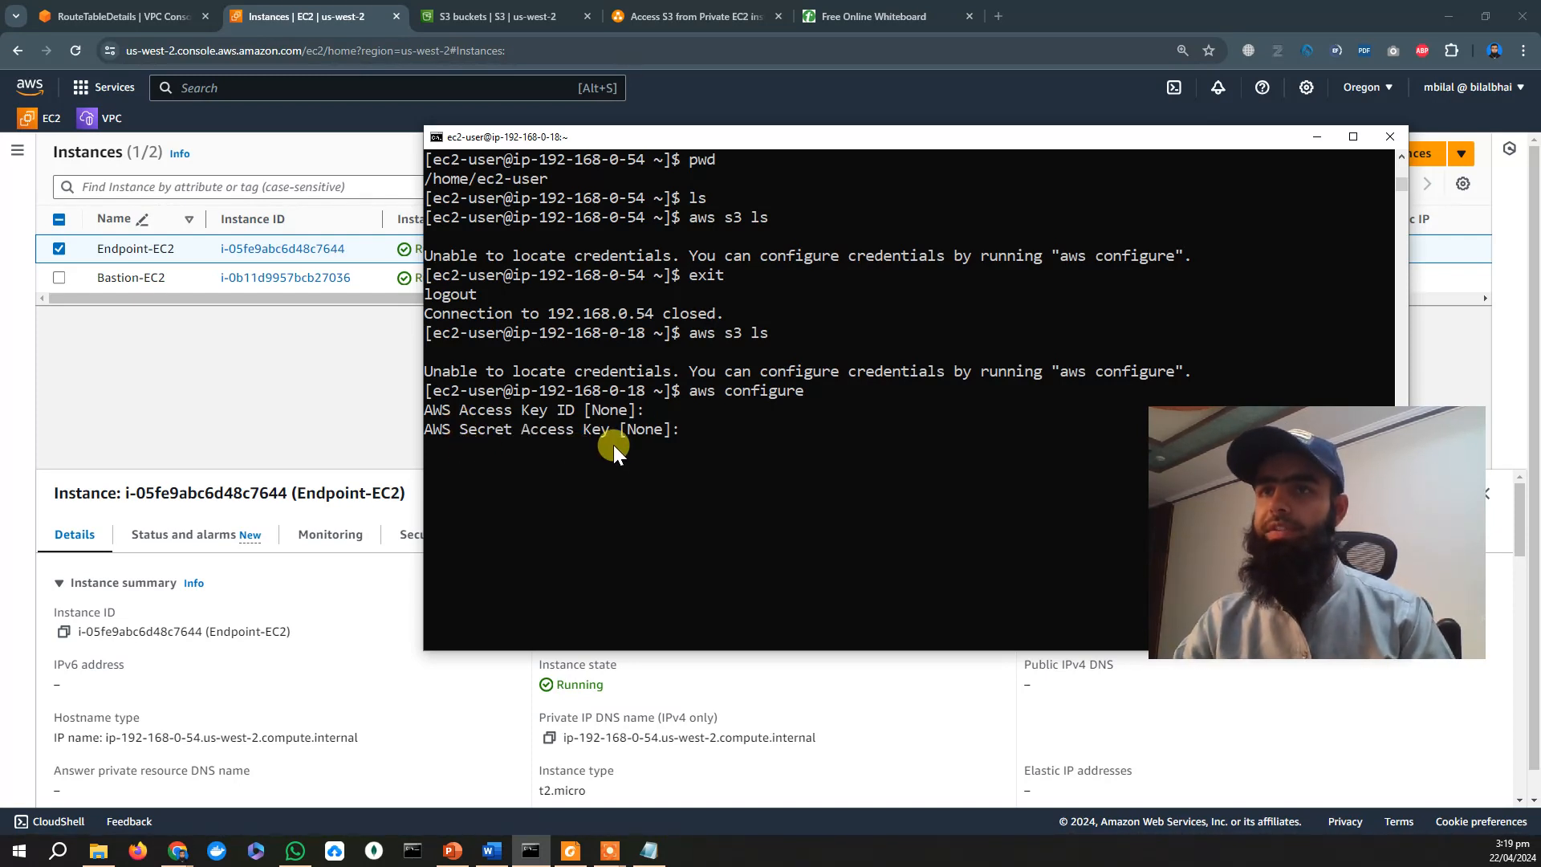
{"action": "key", "text": "Return"}
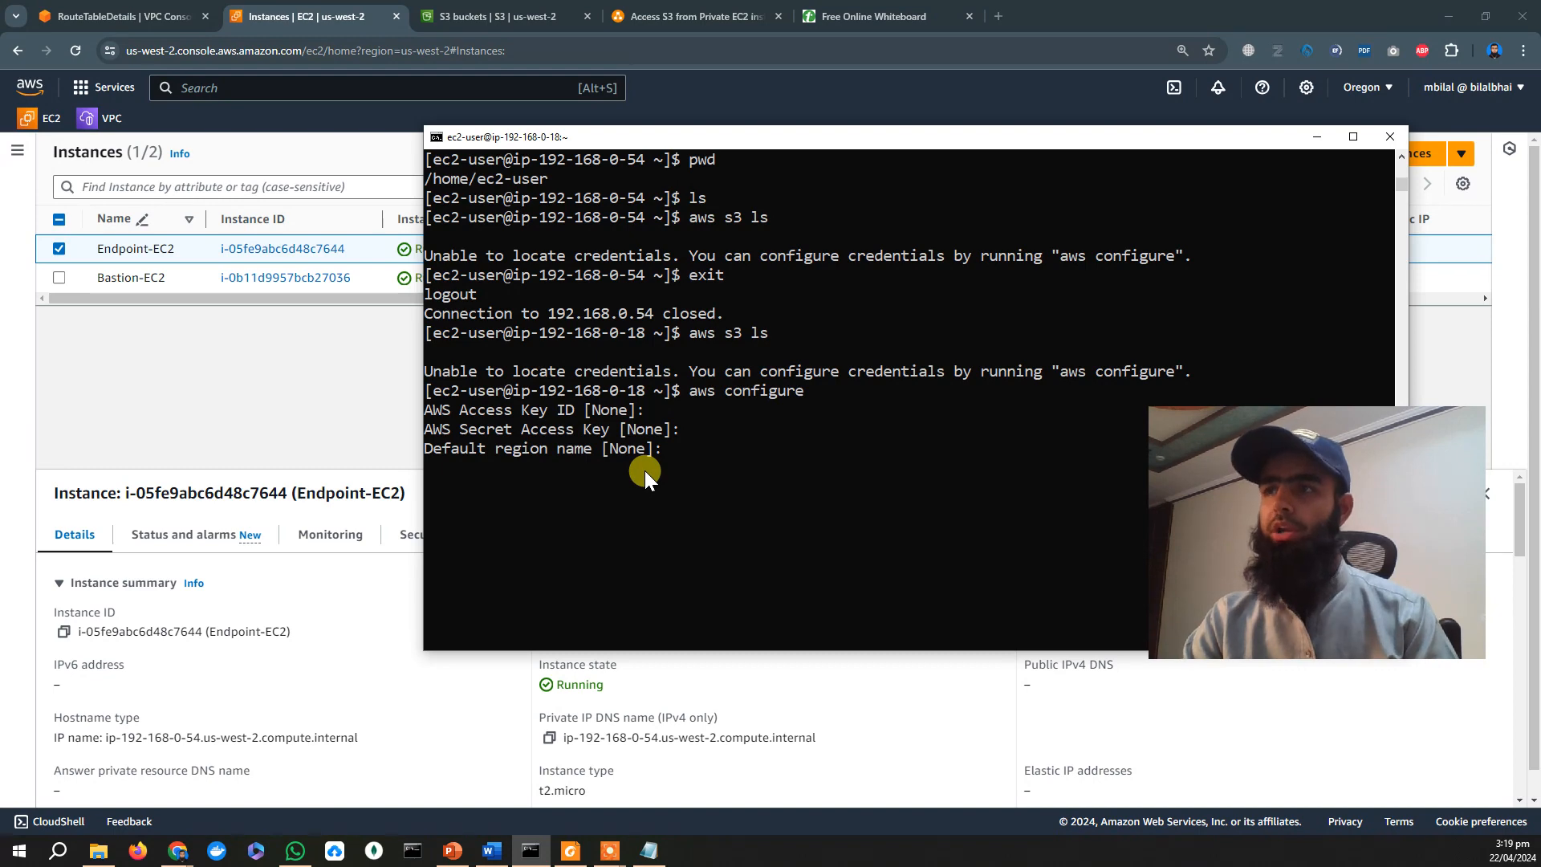
{"action": "key", "text": "Return"}
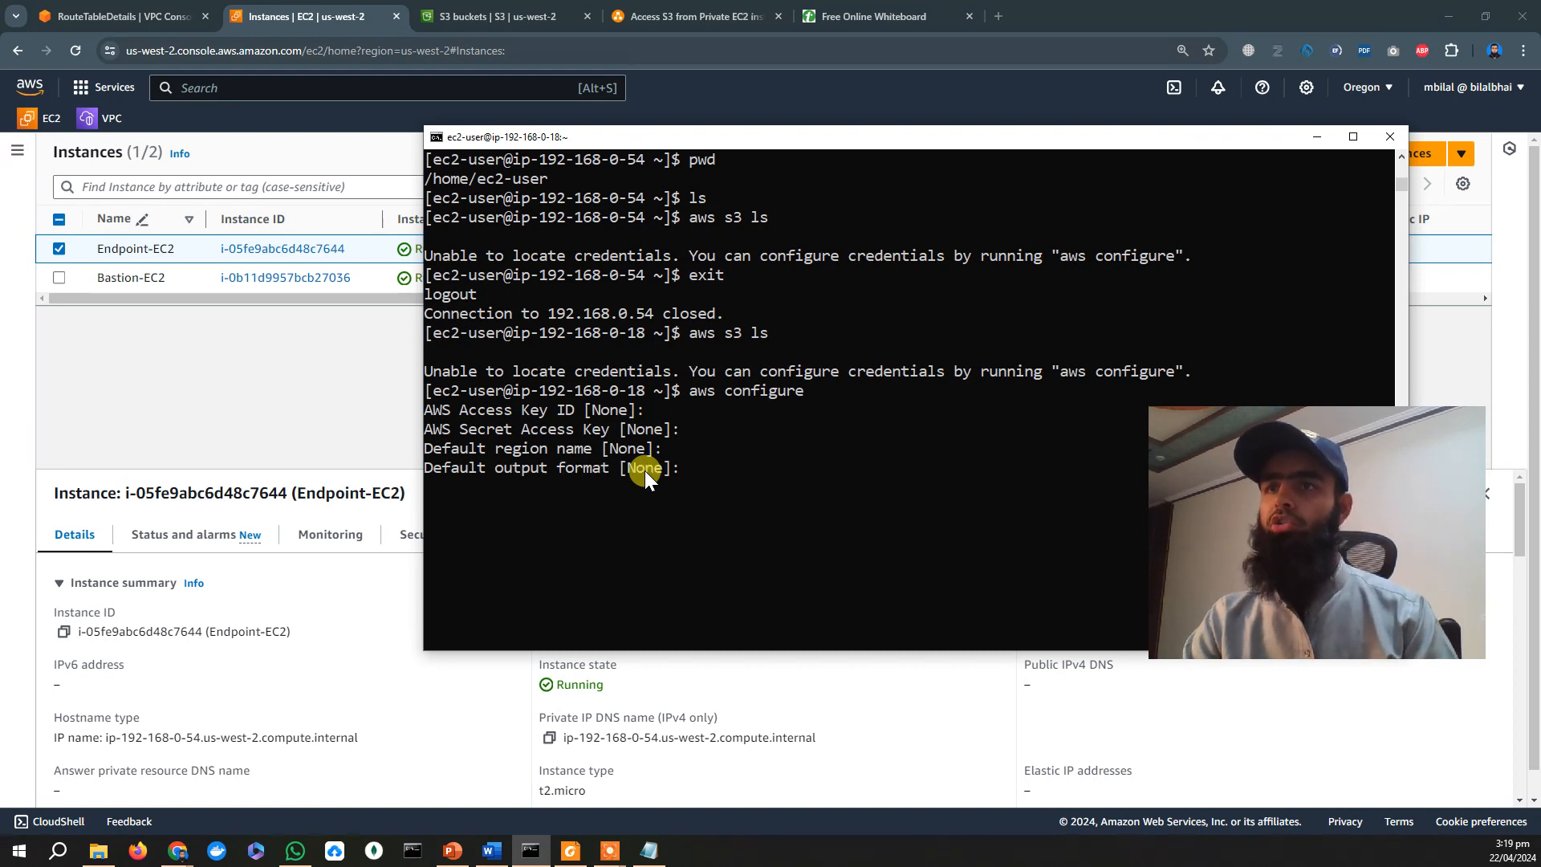
{"action": "key", "text": "Return"}
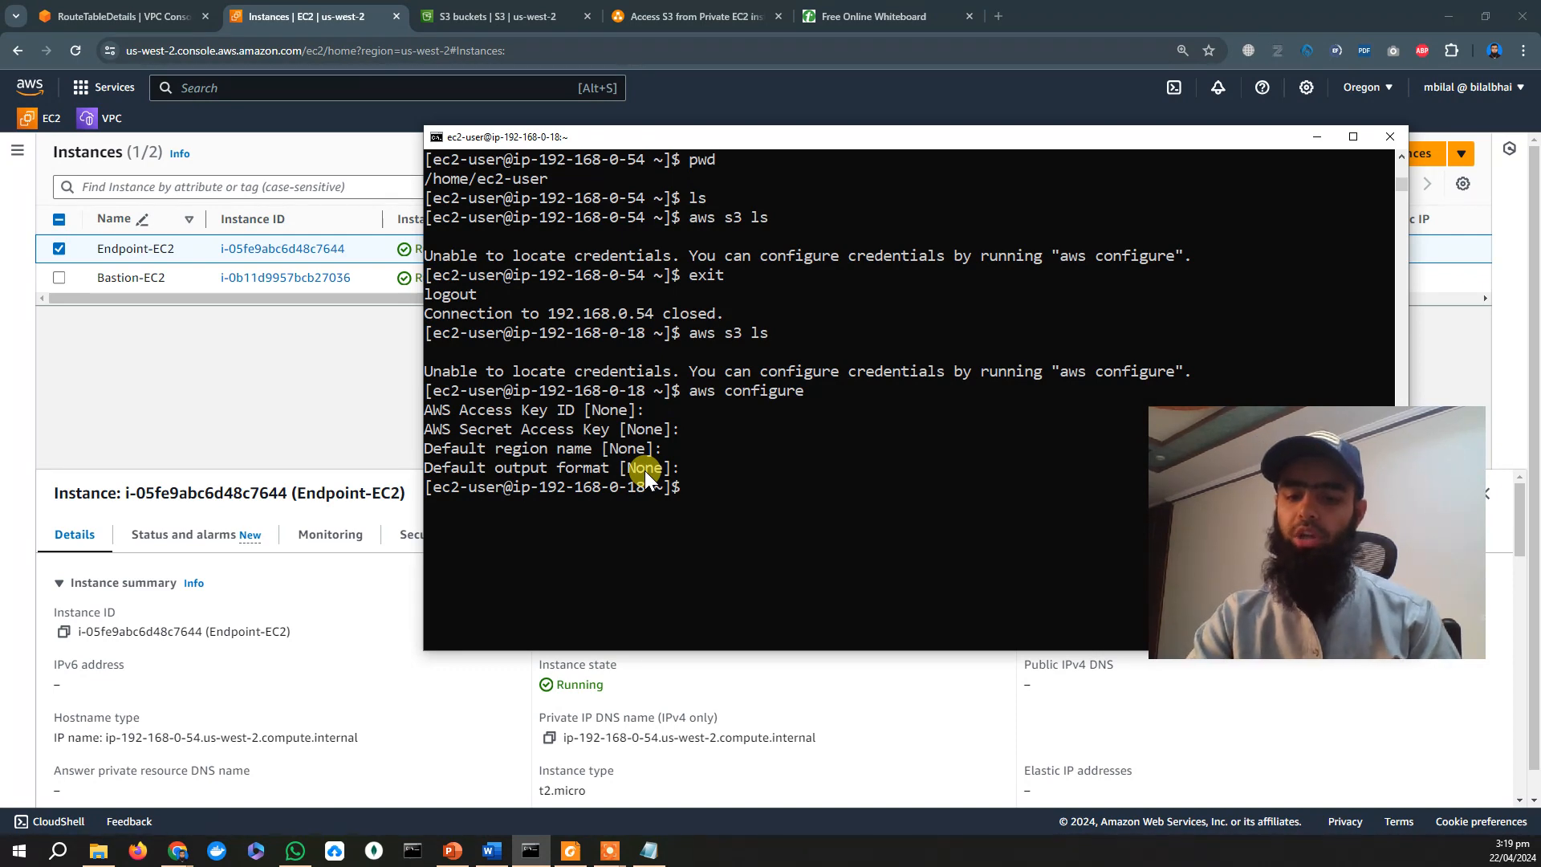
Clear the terminal and start aws configure again on the bastion host.
{"action": "key", "text": "ctrl+l"}
{"action": "type", "text": "aws "}
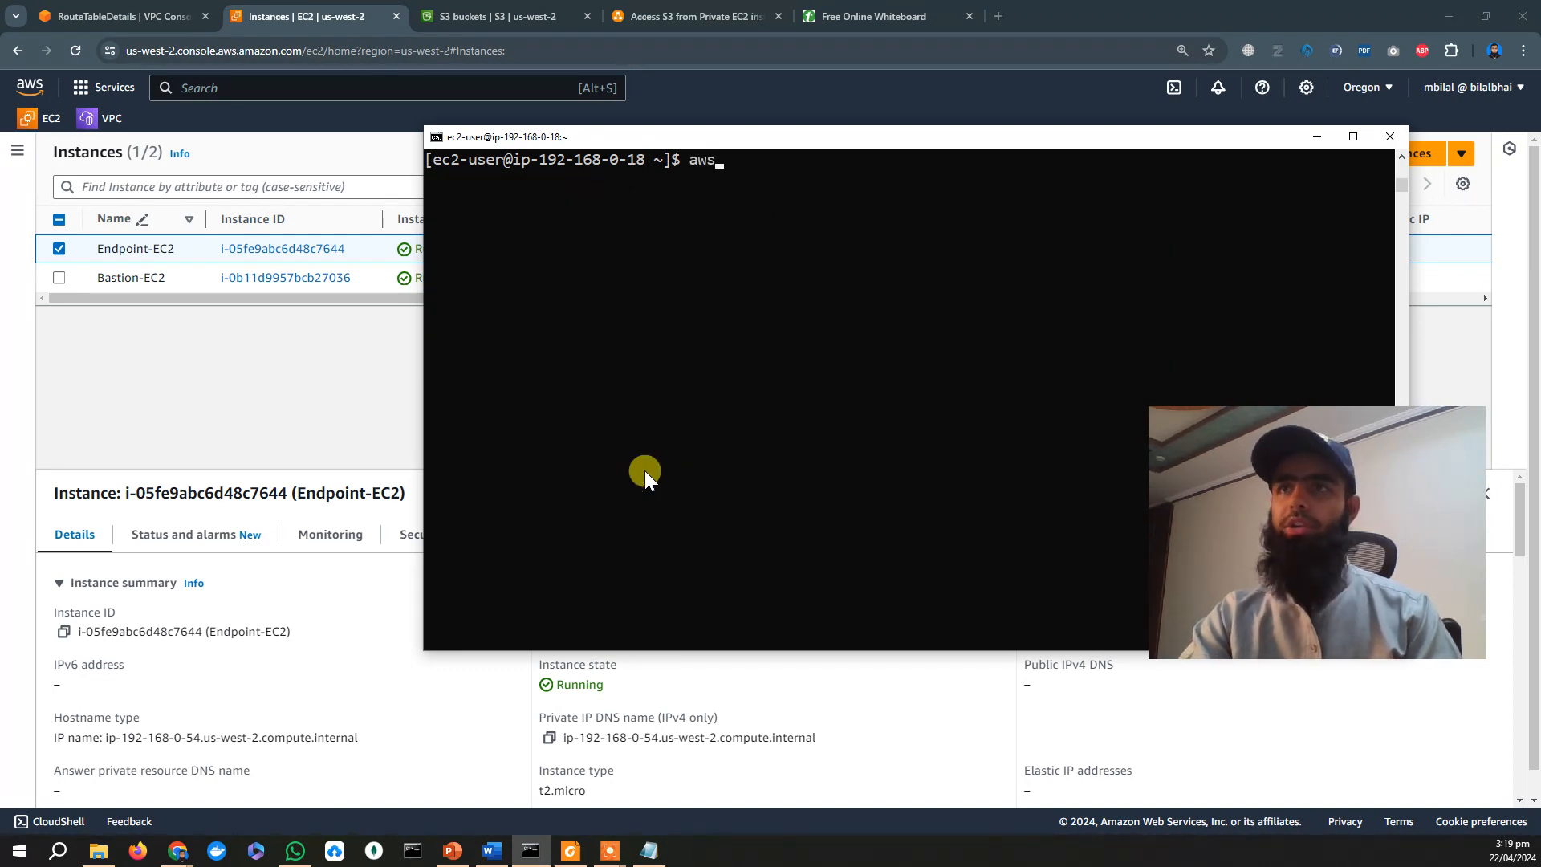
{"action": "type", "text": "configure"}
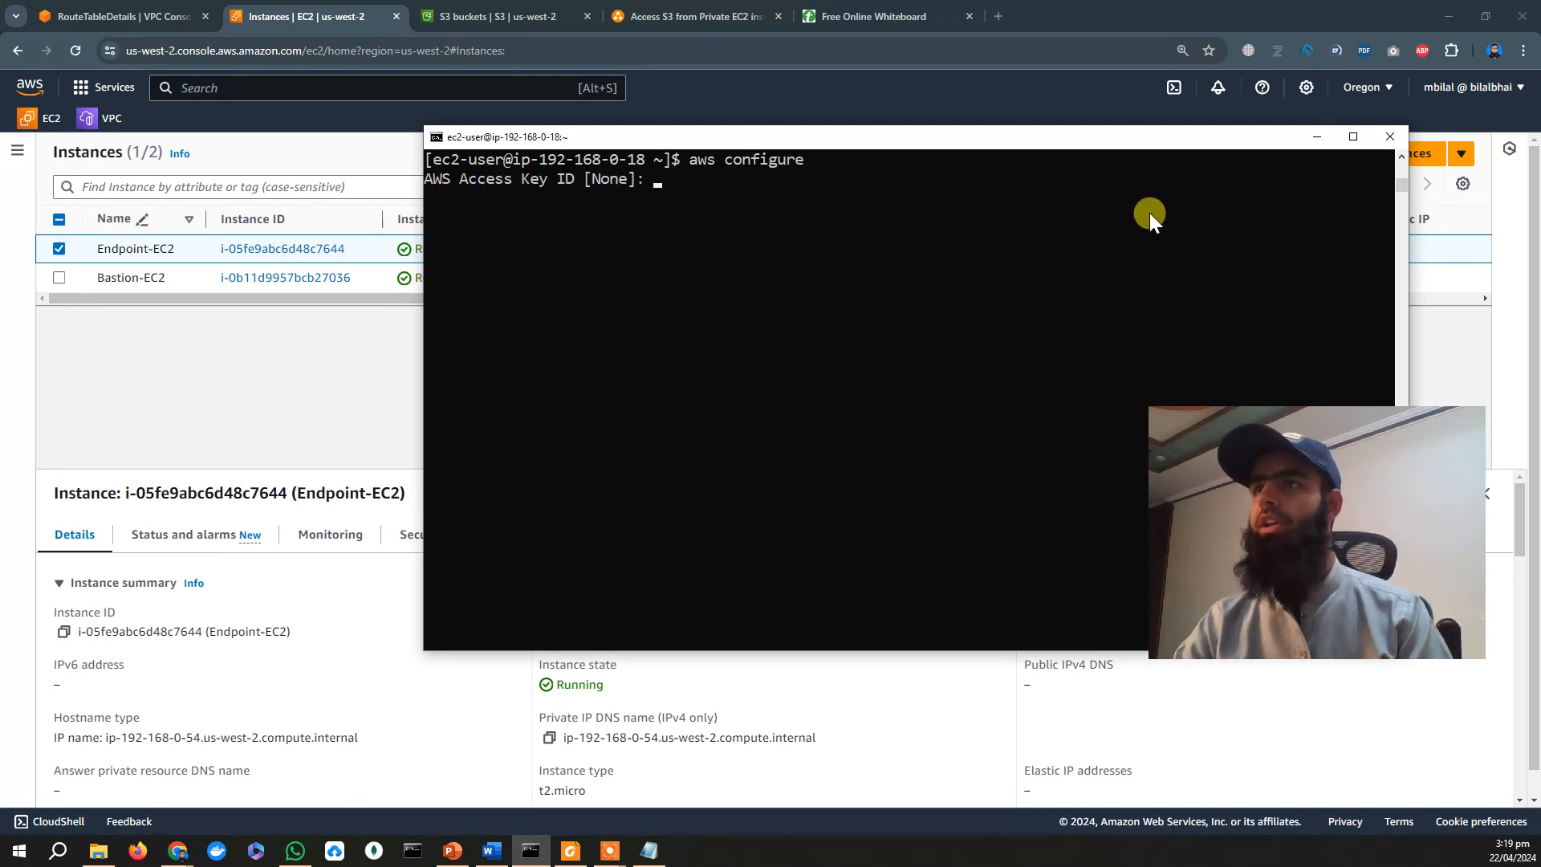
Duplicate the VPC route table browser tab and open the IAM service in the copy by searching for iam.
{"action": "left_click", "coordinate": [125, 13]}
{"action": "right_click", "coordinate": [127, 13]}
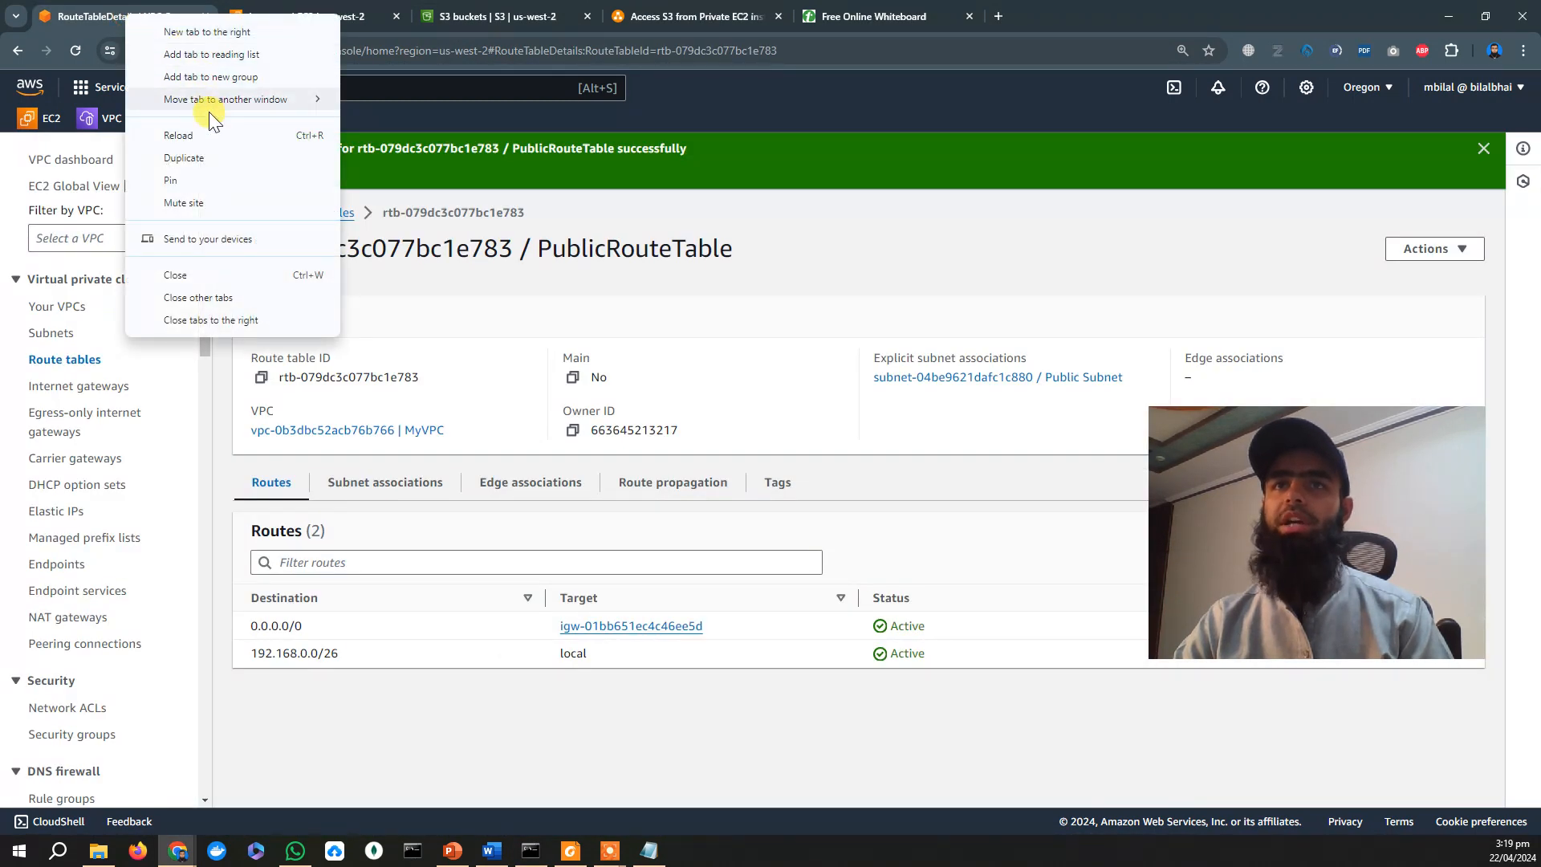
{"action": "left_click", "coordinate": [217, 156]}
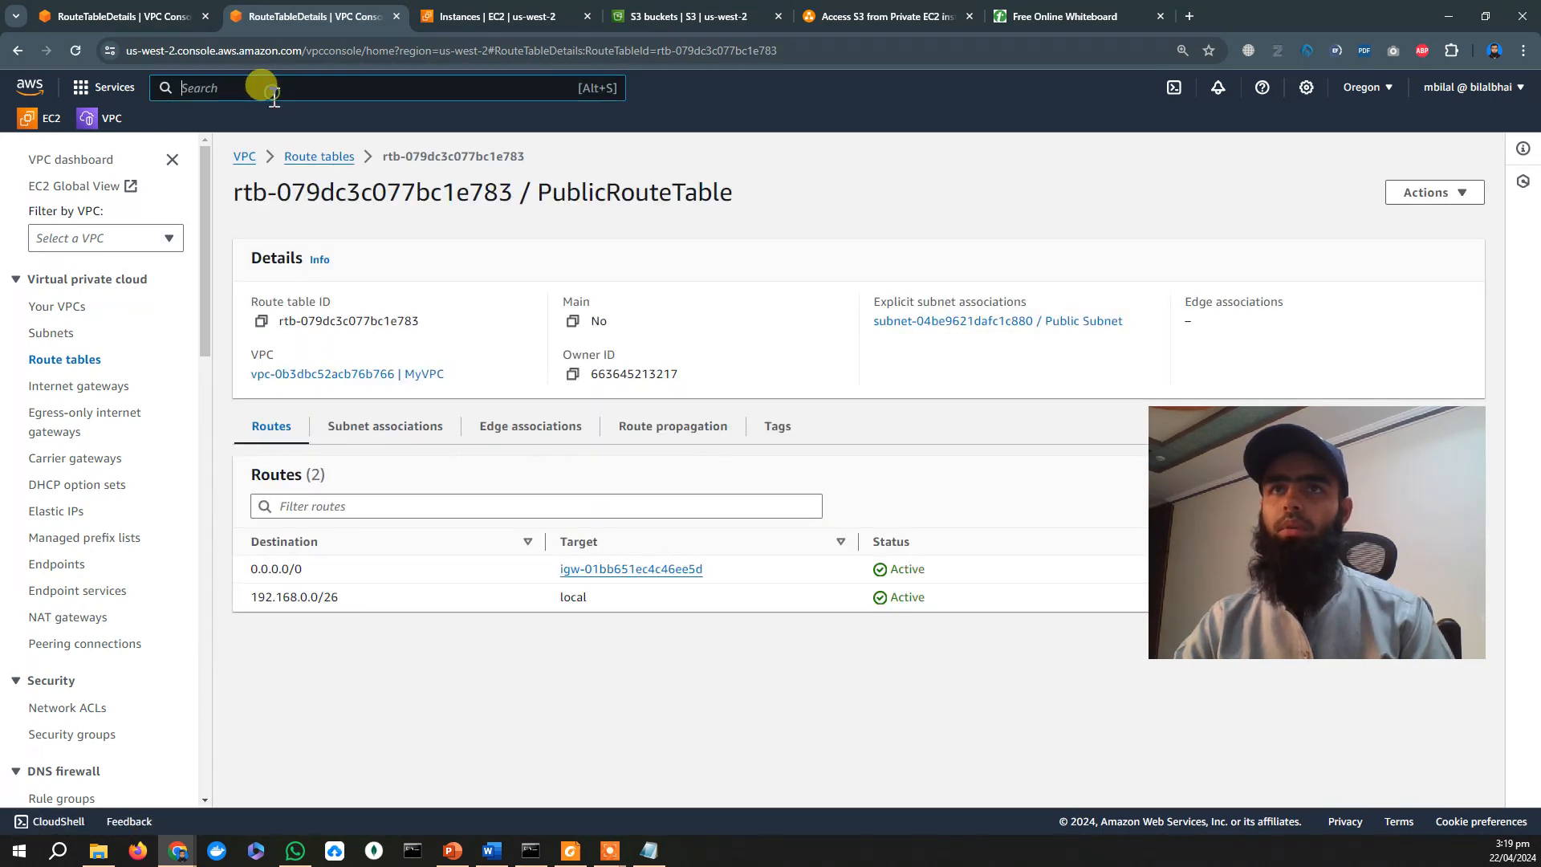
{"action": "left_click", "coordinate": [274, 95]}
{"action": "type", "text": "iam"}
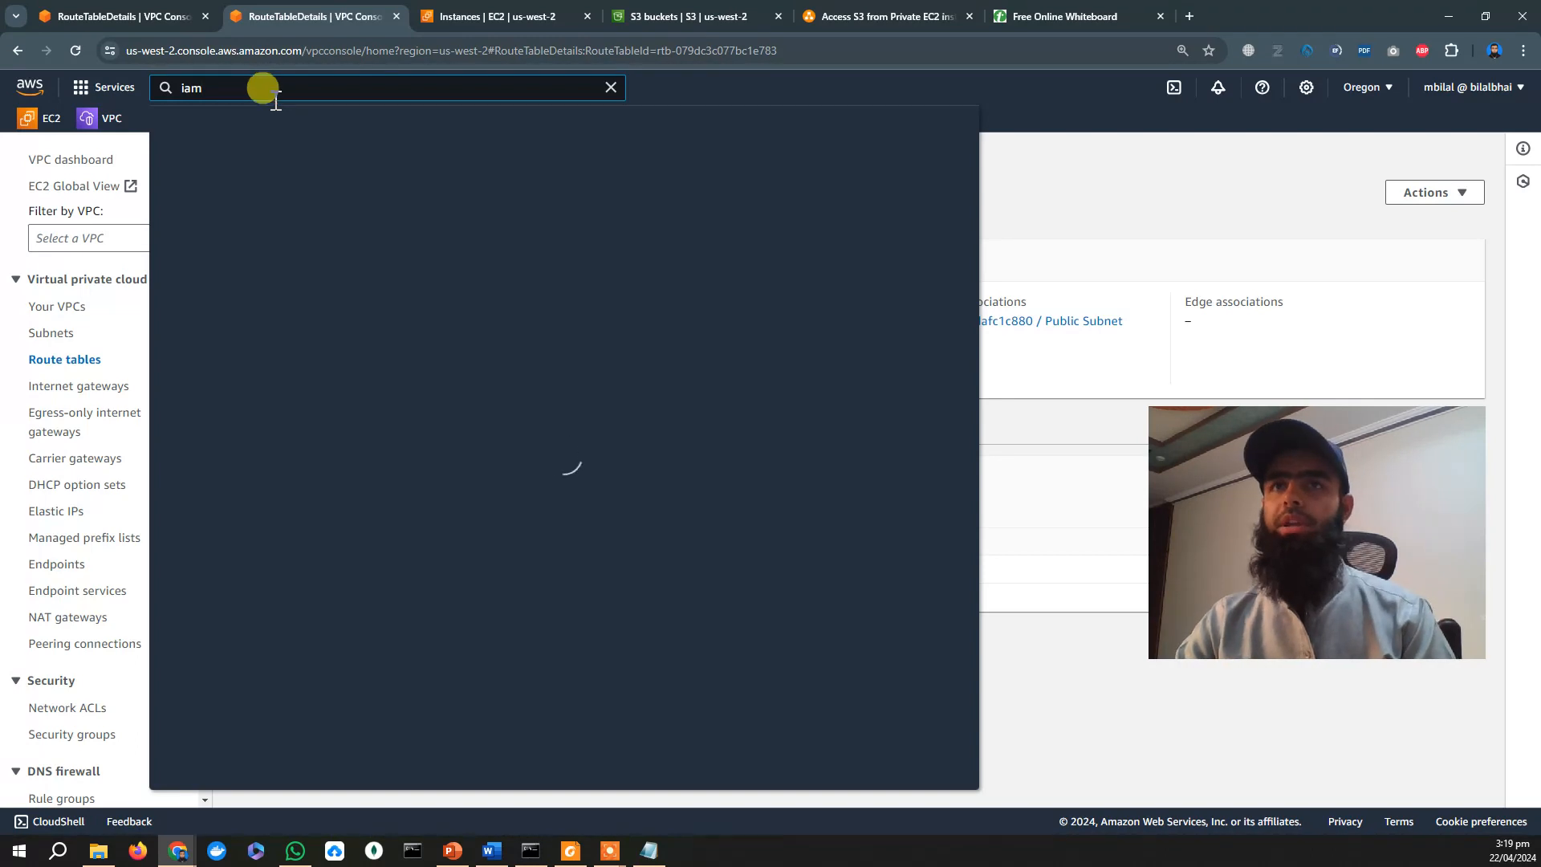
{"action": "left_click", "coordinate": [423, 229]}
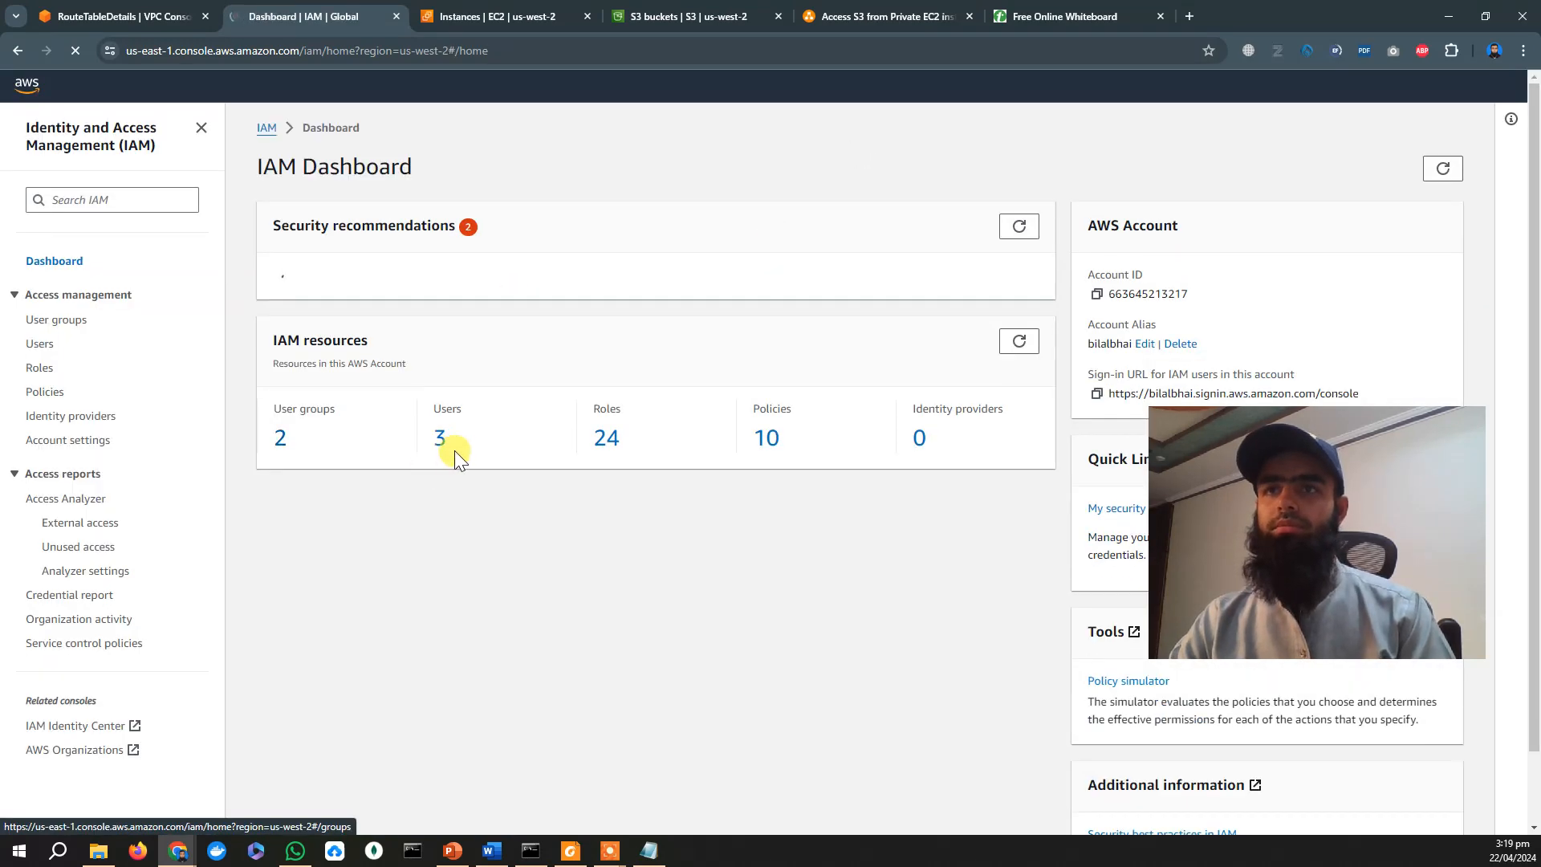
Open the signed-in user's details from the IAM users list and highlight the ID of access key 1.
{"action": "left_click", "coordinate": [441, 579]}
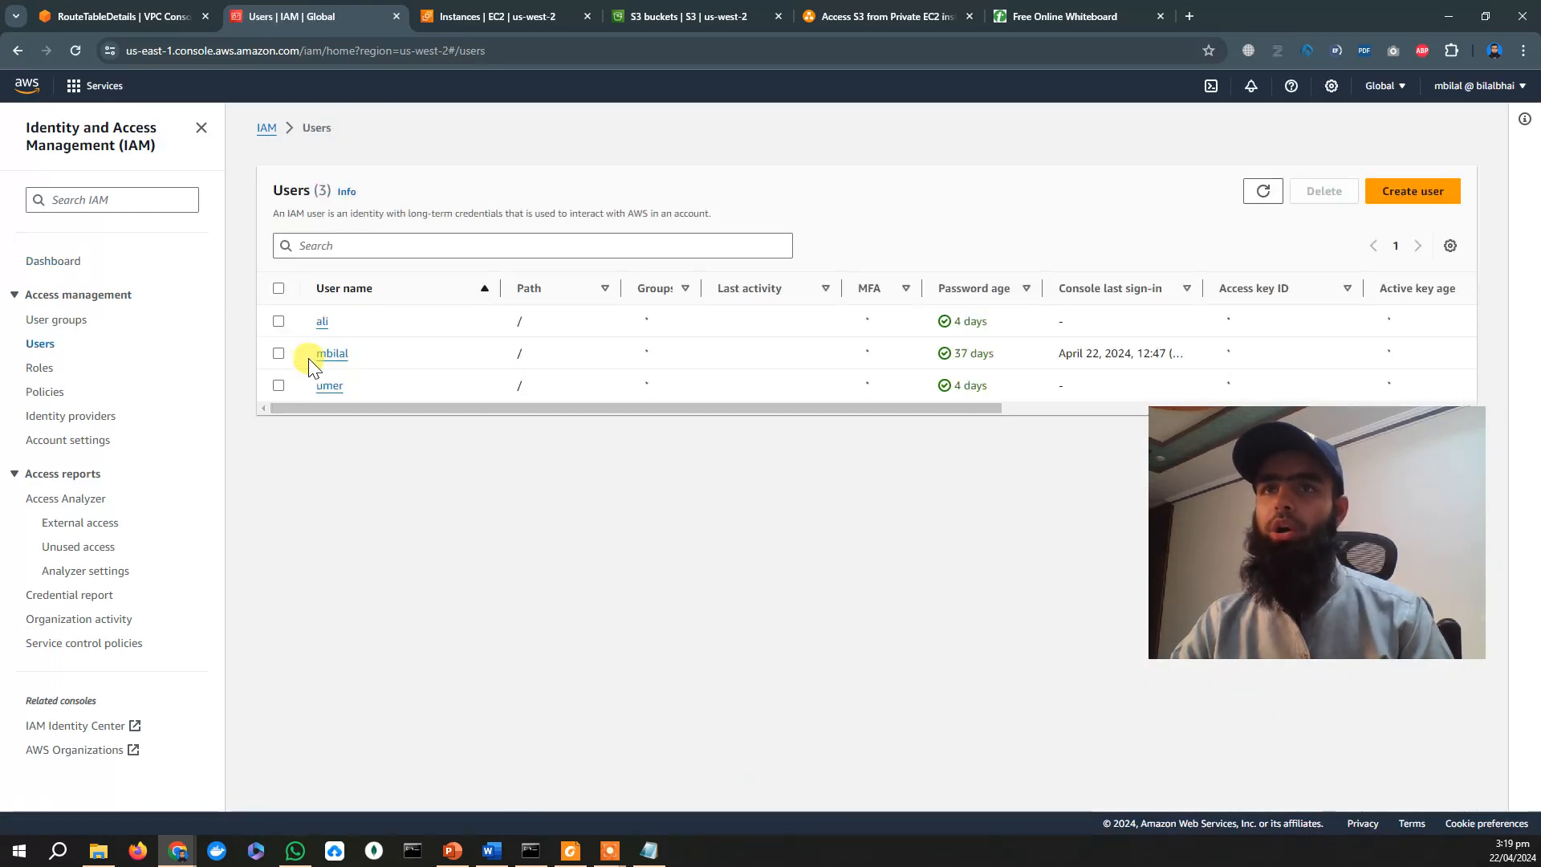
{"action": "left_click", "coordinate": [331, 382]}
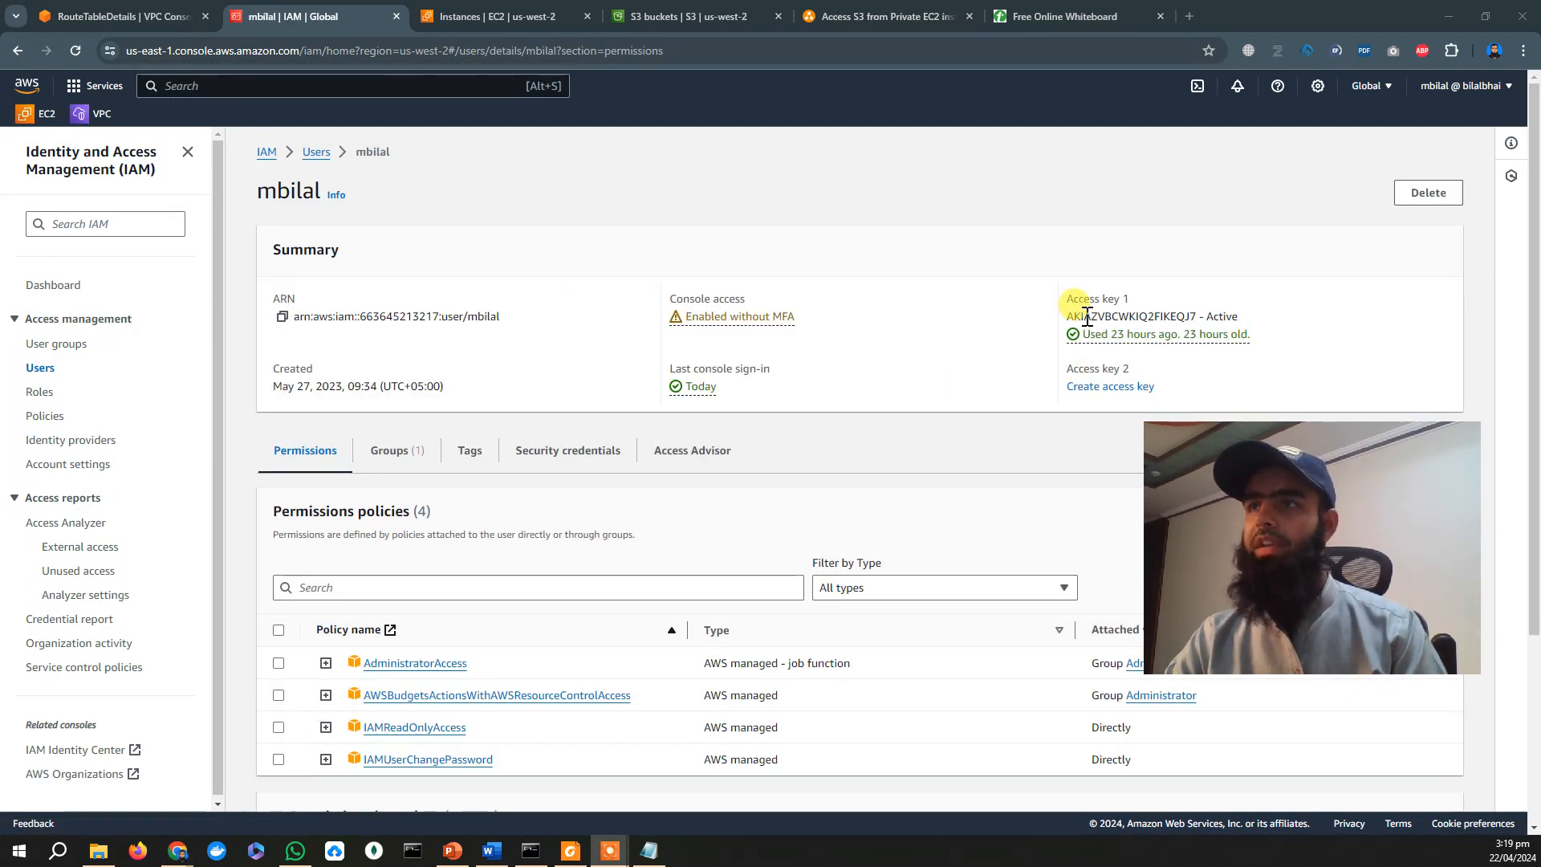
{"action": "left_click_drag", "start_coordinate": [1066, 316], "coordinate": [1241, 320]}
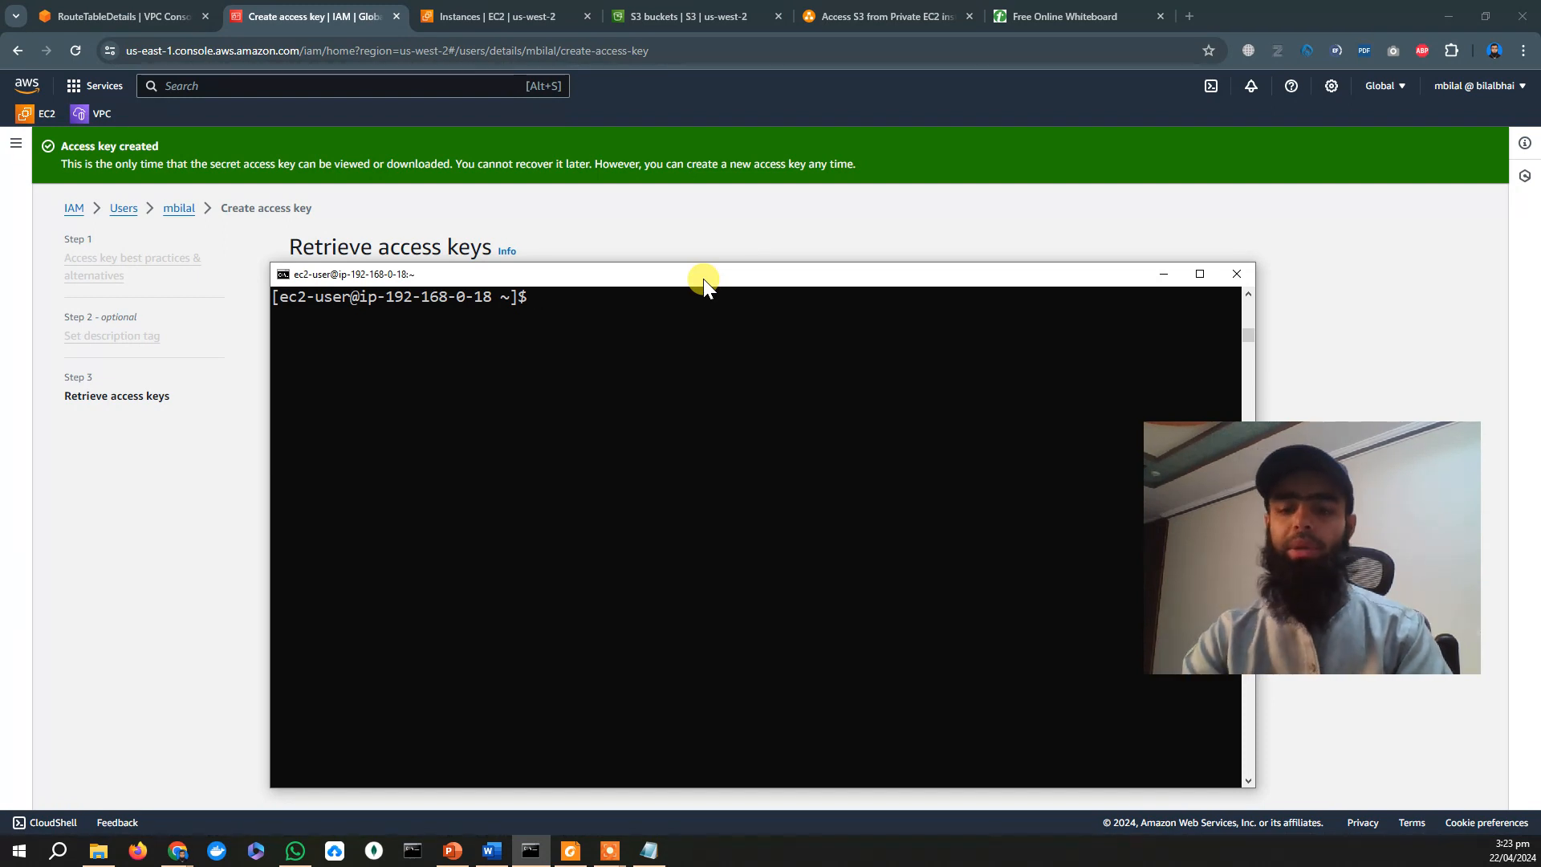
{"action": "key", "text": "ctrl+v"}
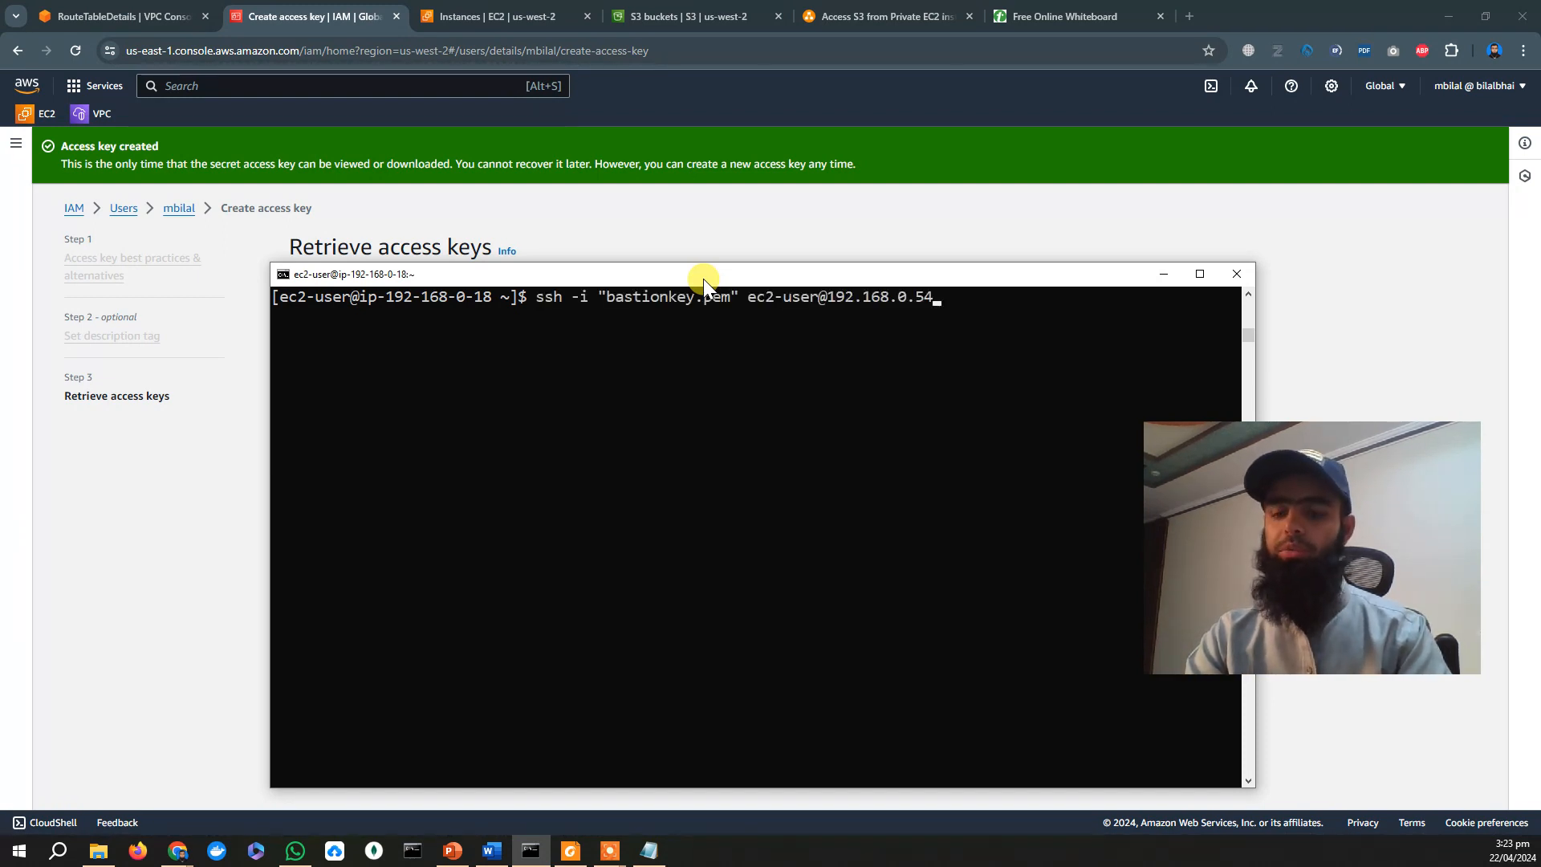
{"action": "key", "text": "Return"}
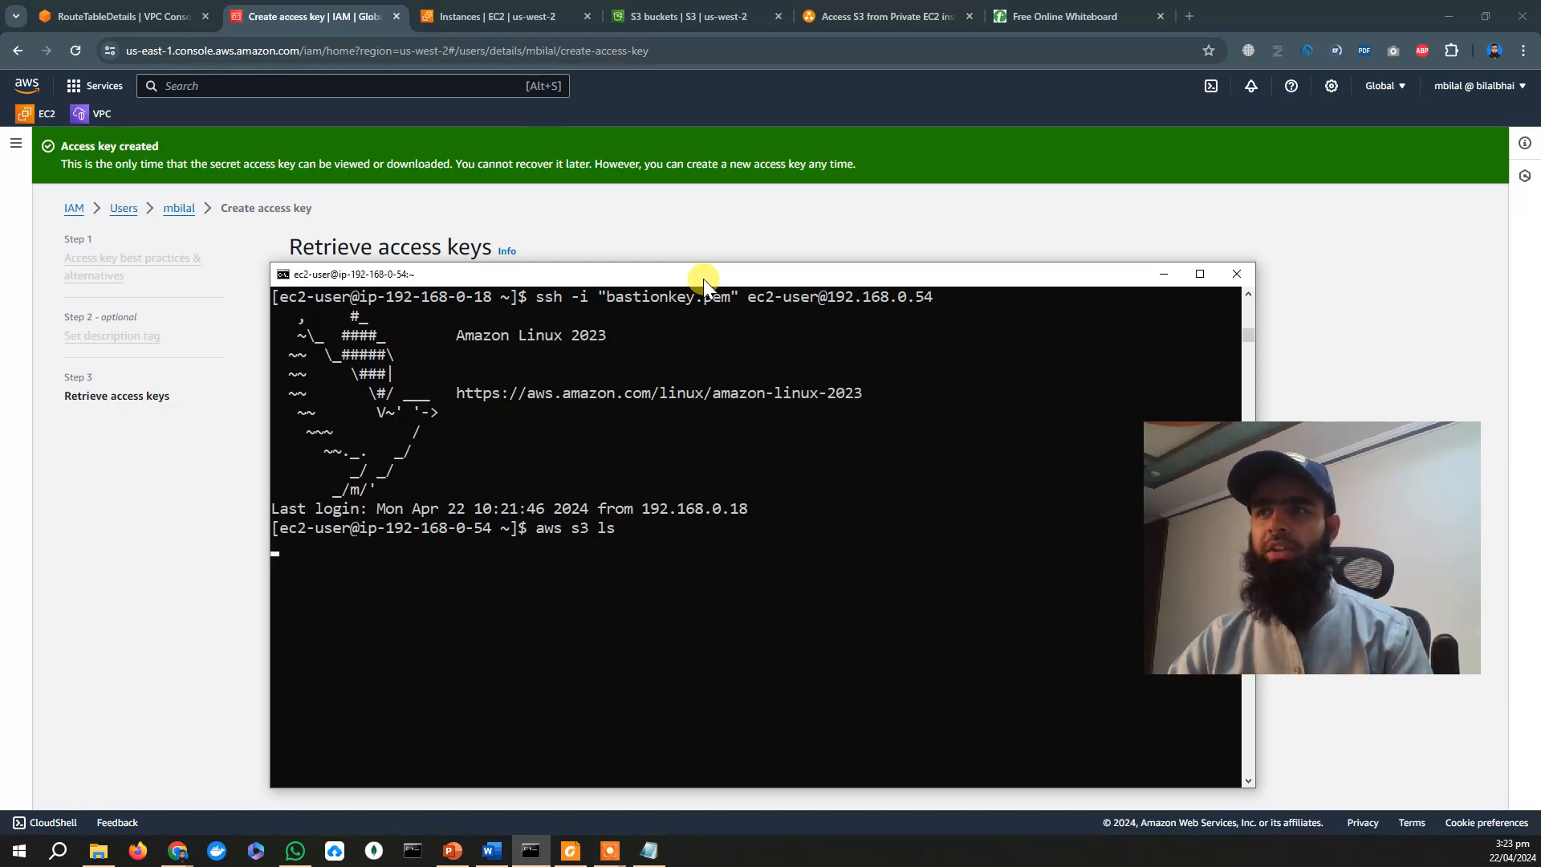
{"action": "key", "text": "Return"}
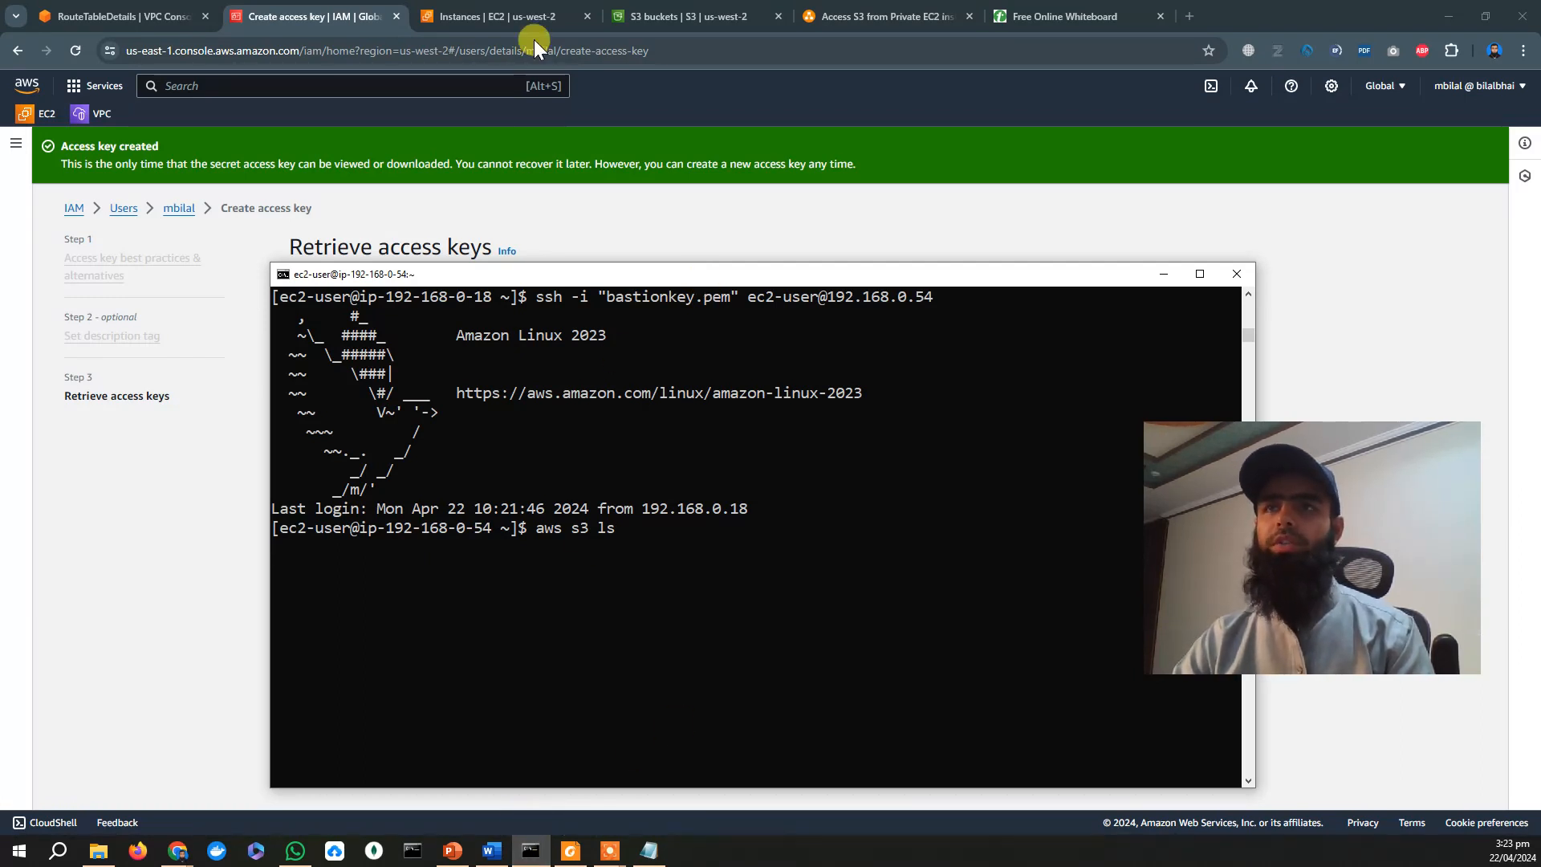
Go through the open browser pages to the architecture diagram and examine its VPC endpoint path to the S3 bucket.
{"action": "left_click", "coordinate": [553, 11]}
{"action": "left_click", "coordinate": [554, 11]}
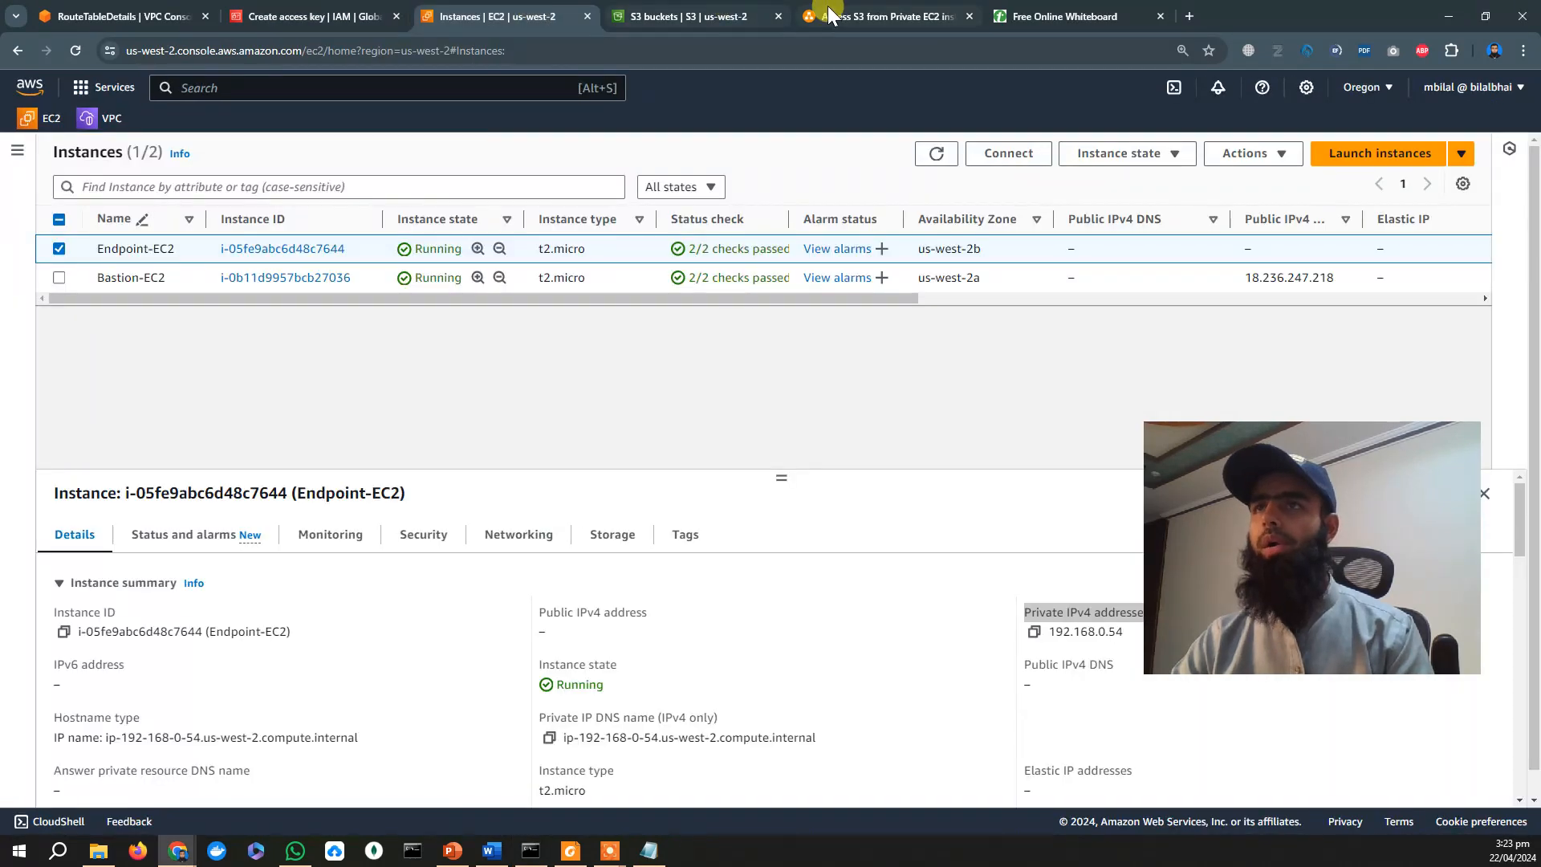
{"action": "left_click", "coordinate": [723, 11]}
{"action": "left_click", "coordinate": [850, 15]}
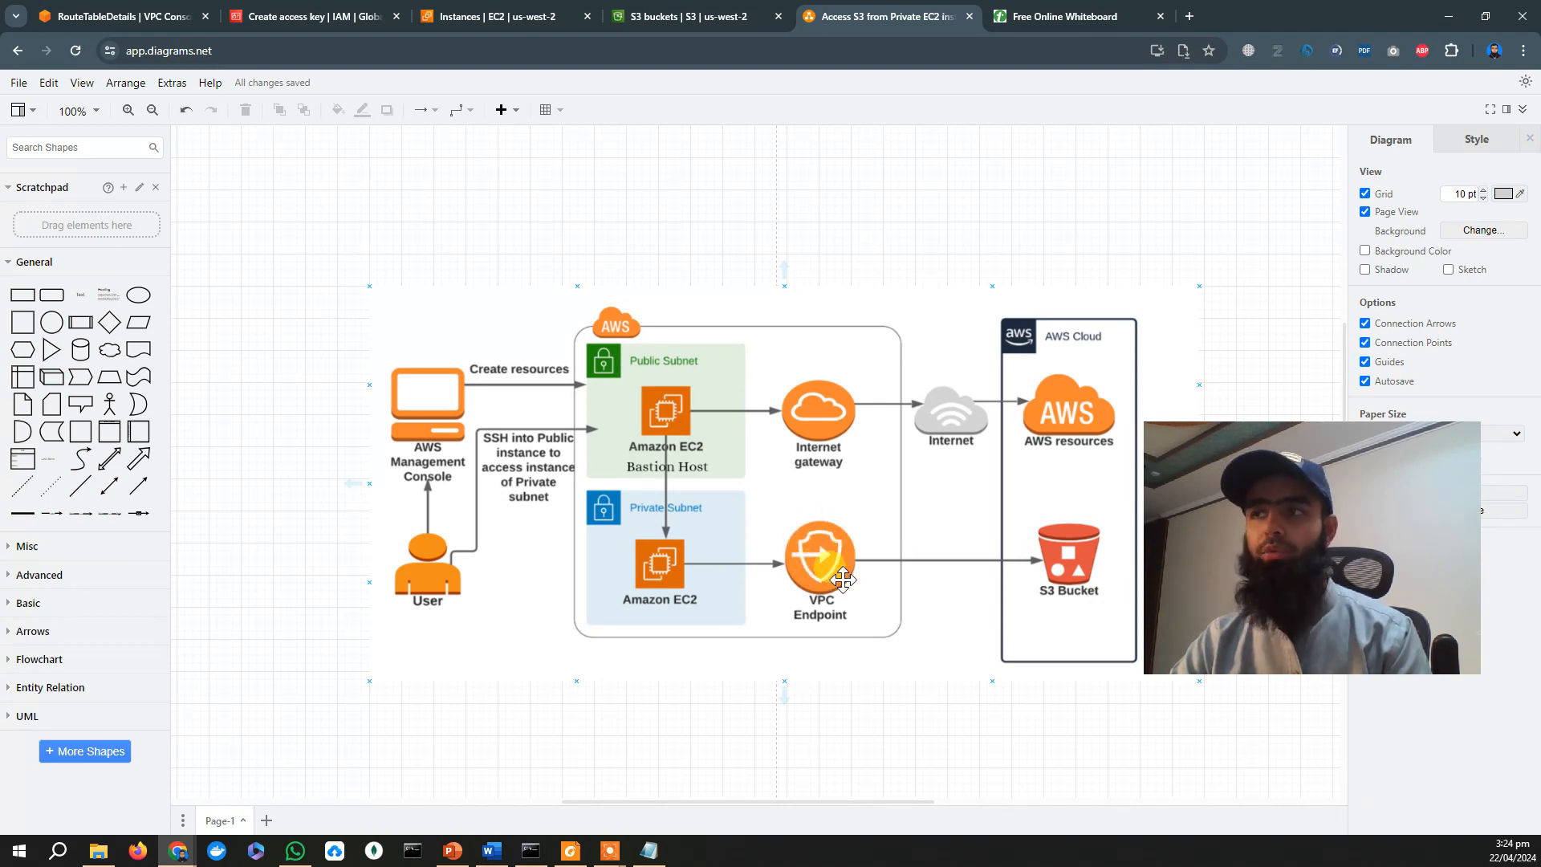
Switch to the Word document and review lab steps 10 and 11 on creating the S3 endpoint and listing buckets.
{"action": "left_click", "coordinate": [492, 851]}
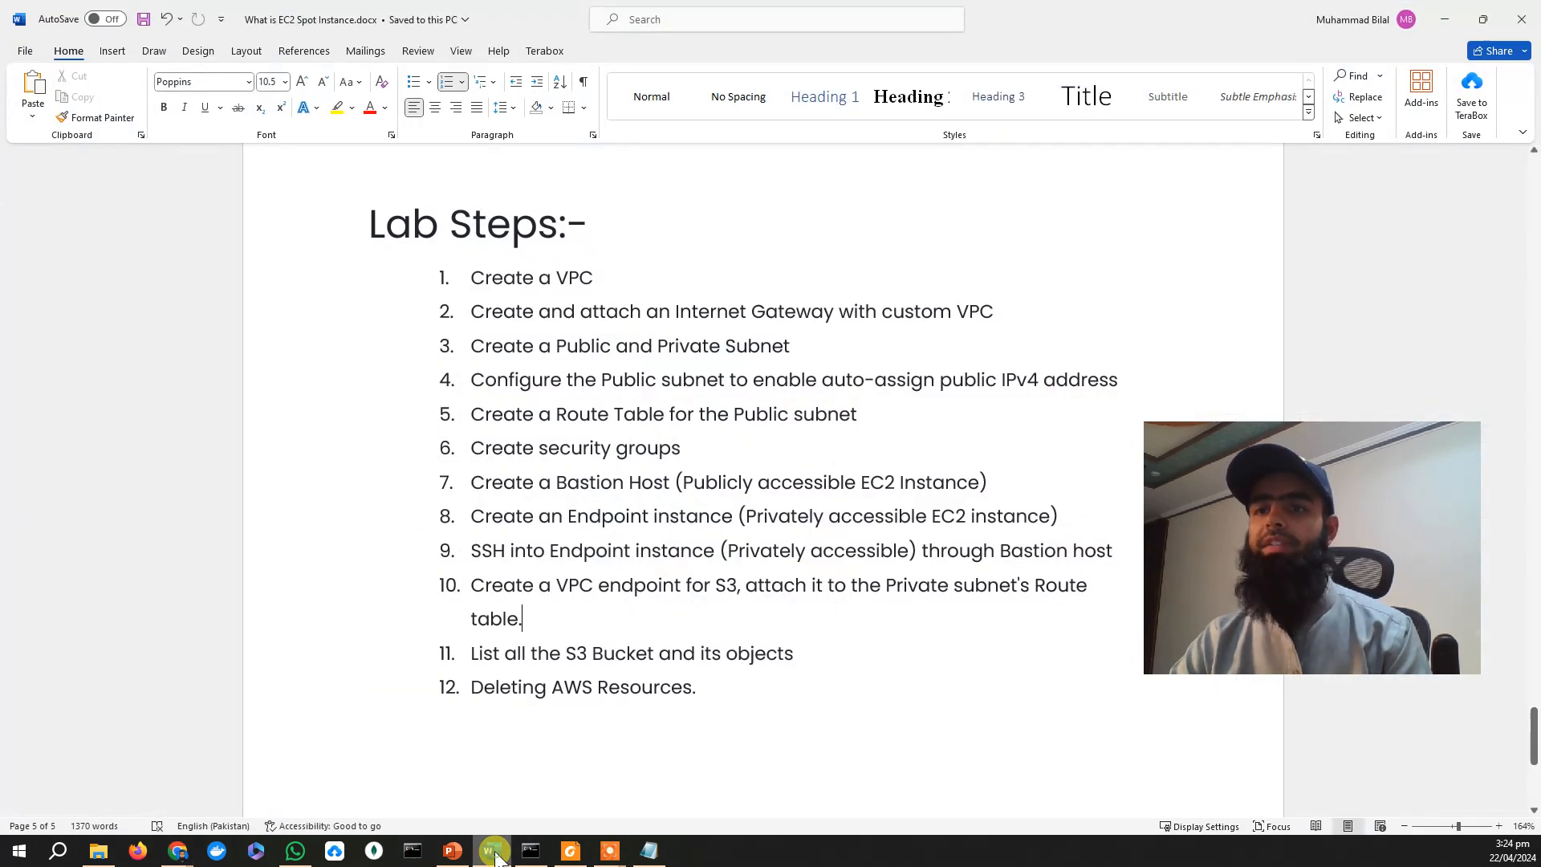
{"action": "left_click_drag", "start_coordinate": [467, 585], "coordinate": [565, 629]}
{"action": "left_click", "coordinate": [578, 634]}
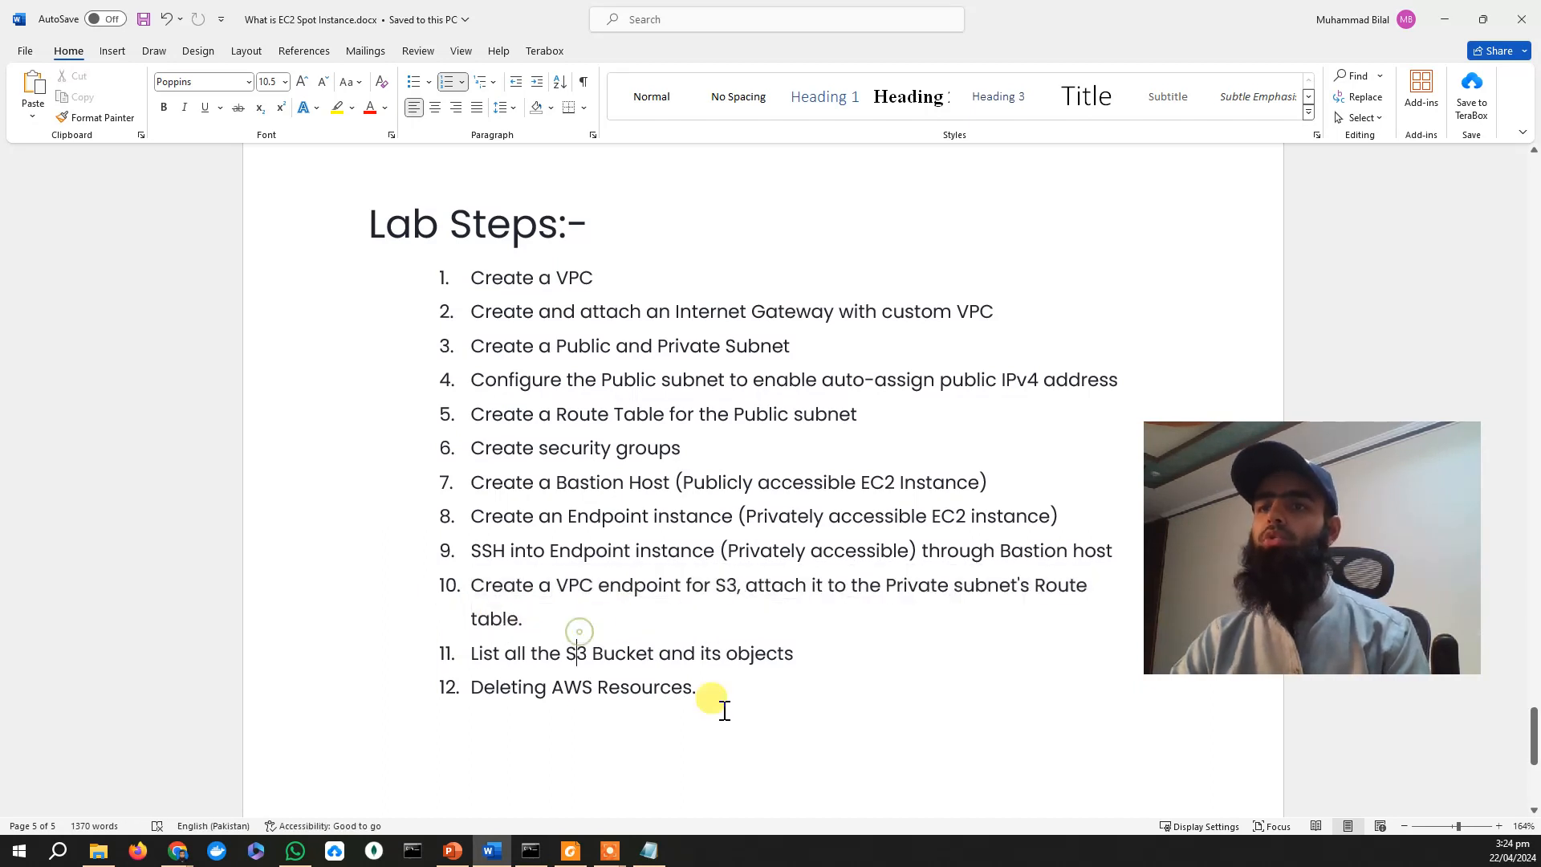
{"action": "left_click_drag", "start_coordinate": [564, 658], "coordinate": [829, 653]}
{"action": "left_click", "coordinate": [851, 660]}
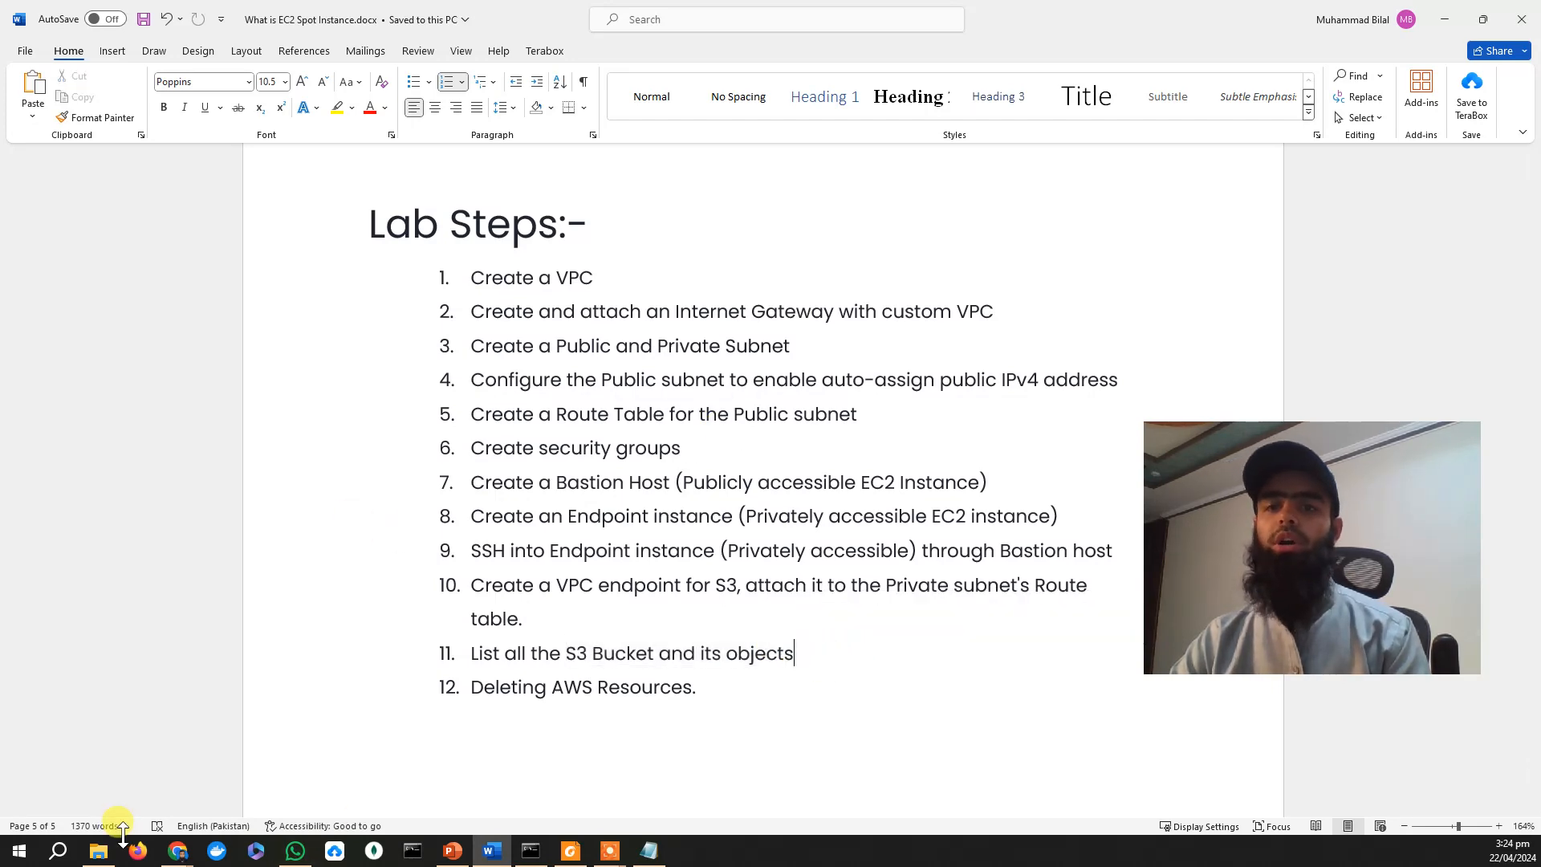
Return to the VPC console in the browser and open the list of VPC endpoints.
{"action": "mouse_move", "coordinate": [177, 850]}
{"action": "left_click", "coordinate": [253, 803]}
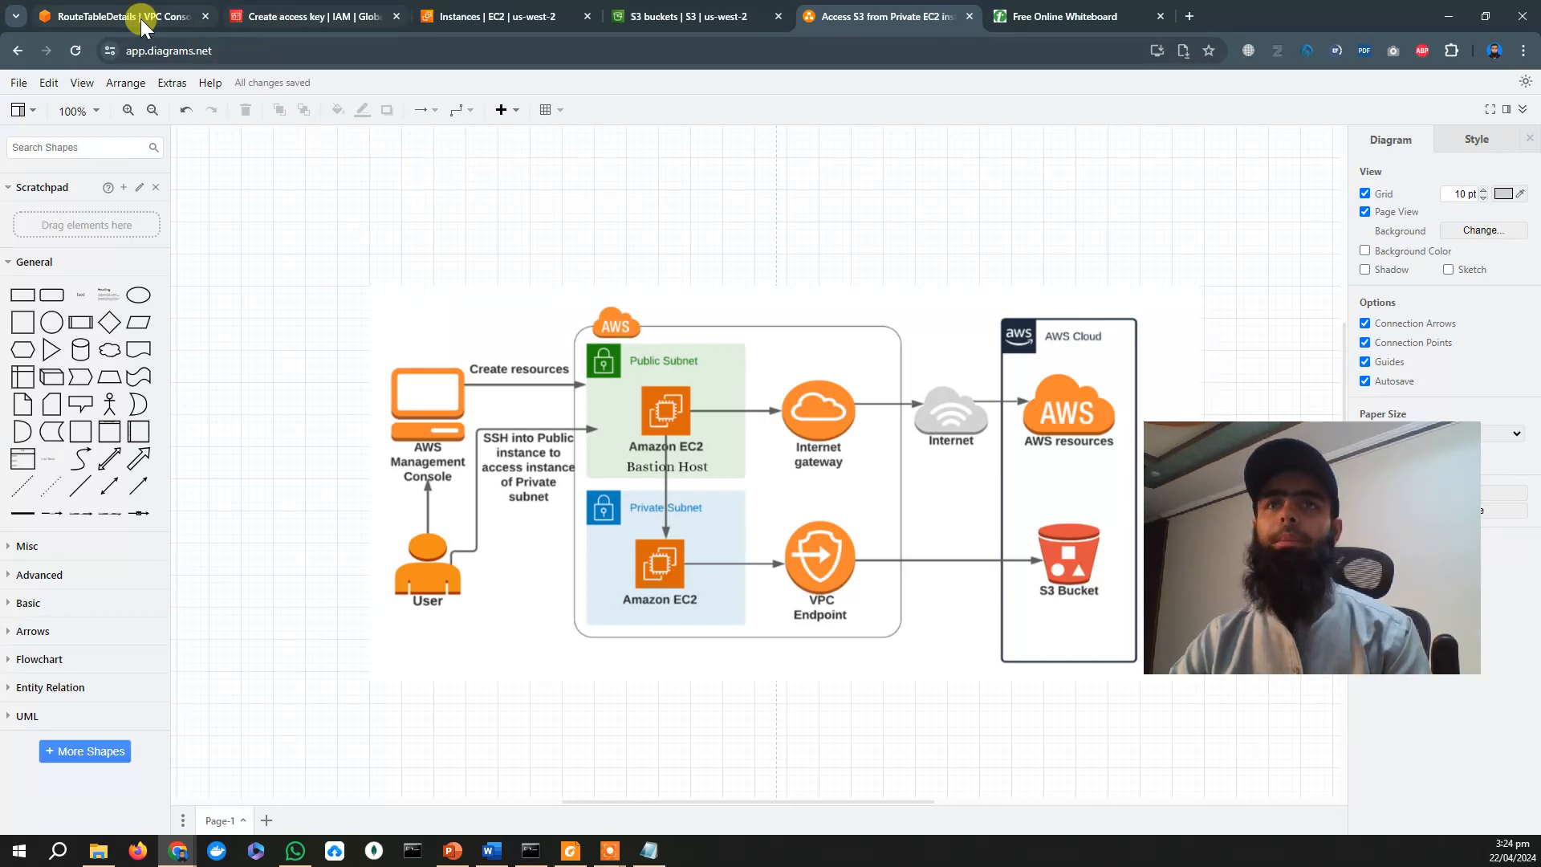
{"action": "left_click", "coordinate": [497, 20]}
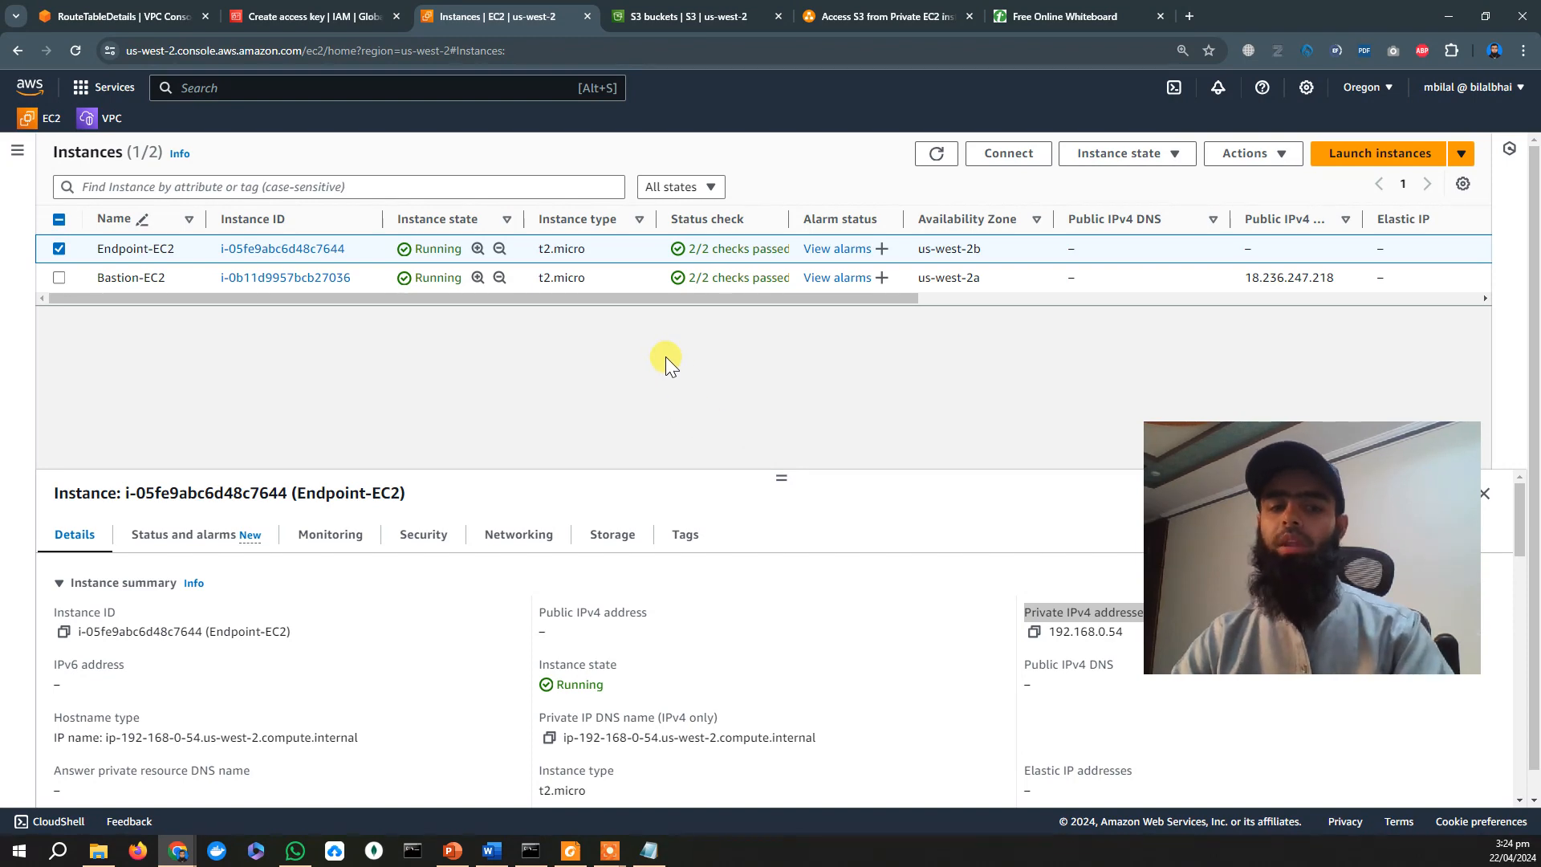
{"action": "left_click", "coordinate": [81, 16]}
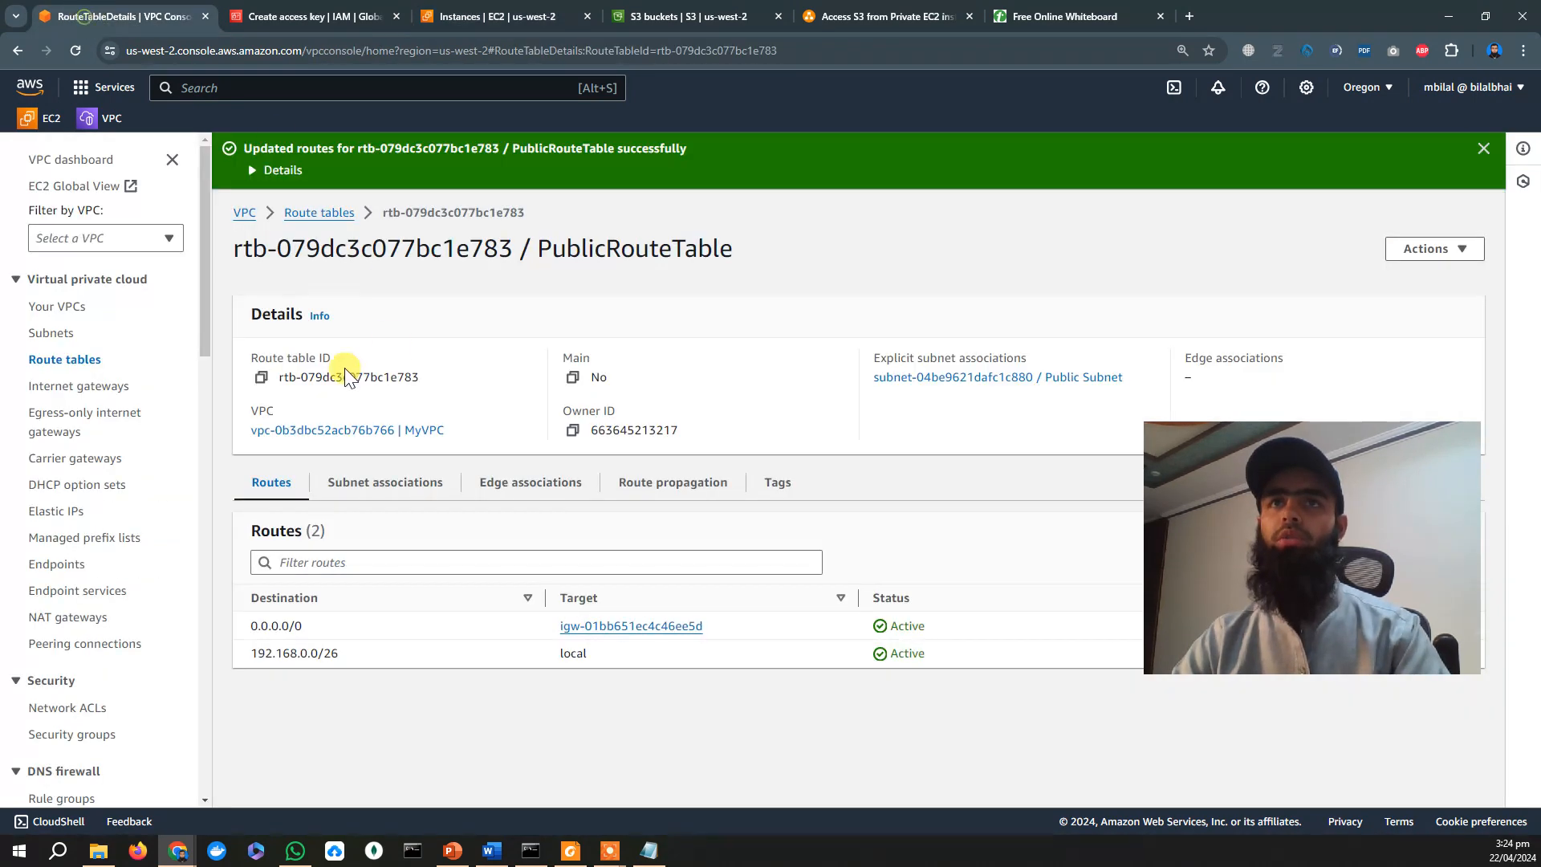
{"action": "left_click_drag", "start_coordinate": [205, 298], "coordinate": [187, 512]}
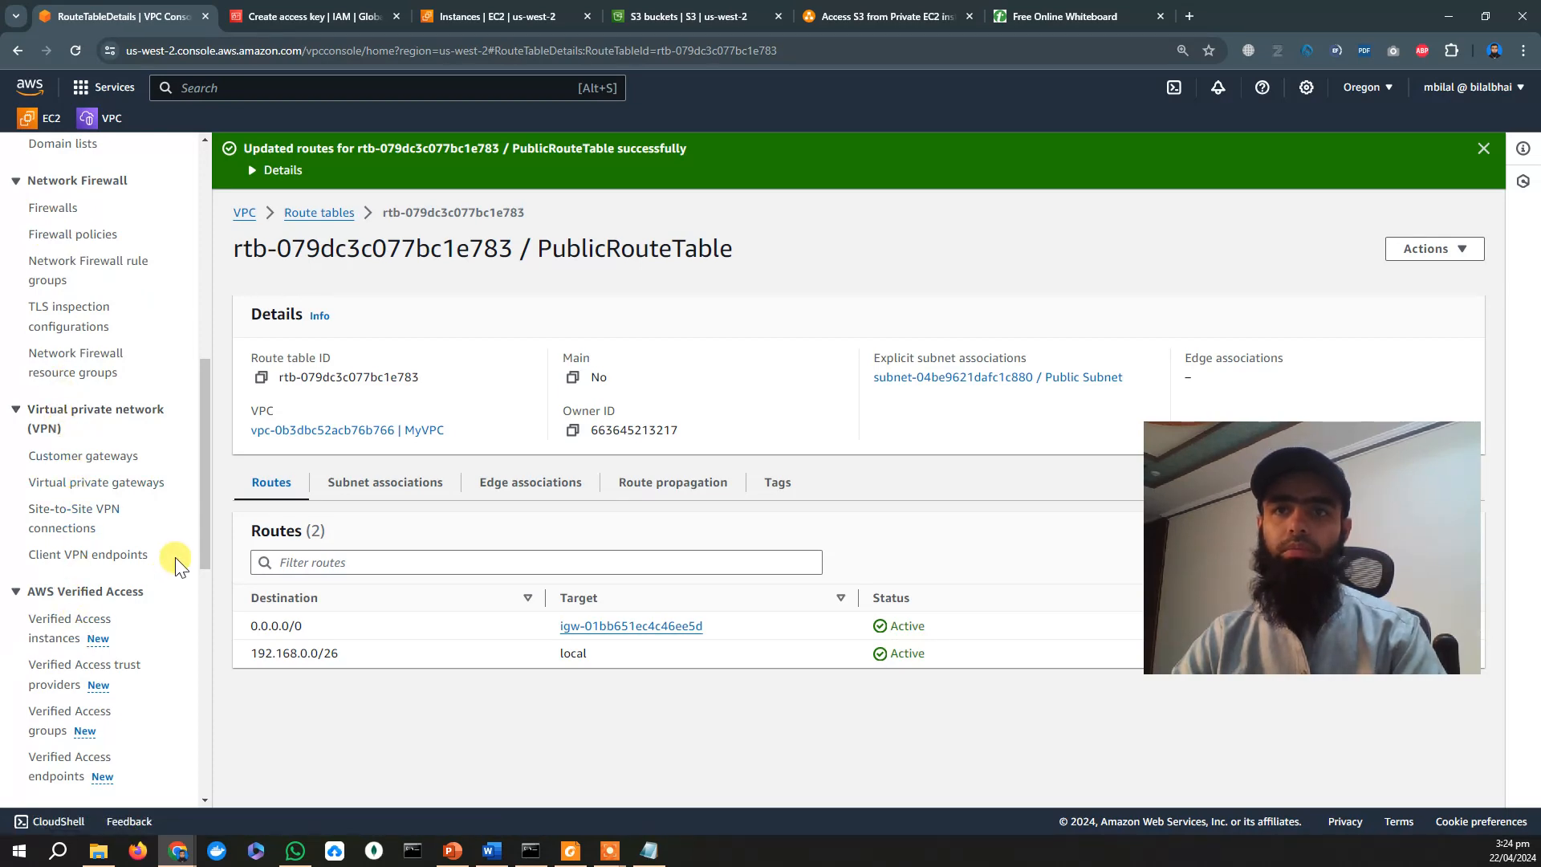
{"action": "left_click_drag", "start_coordinate": [195, 522], "coordinate": [214, 361]}
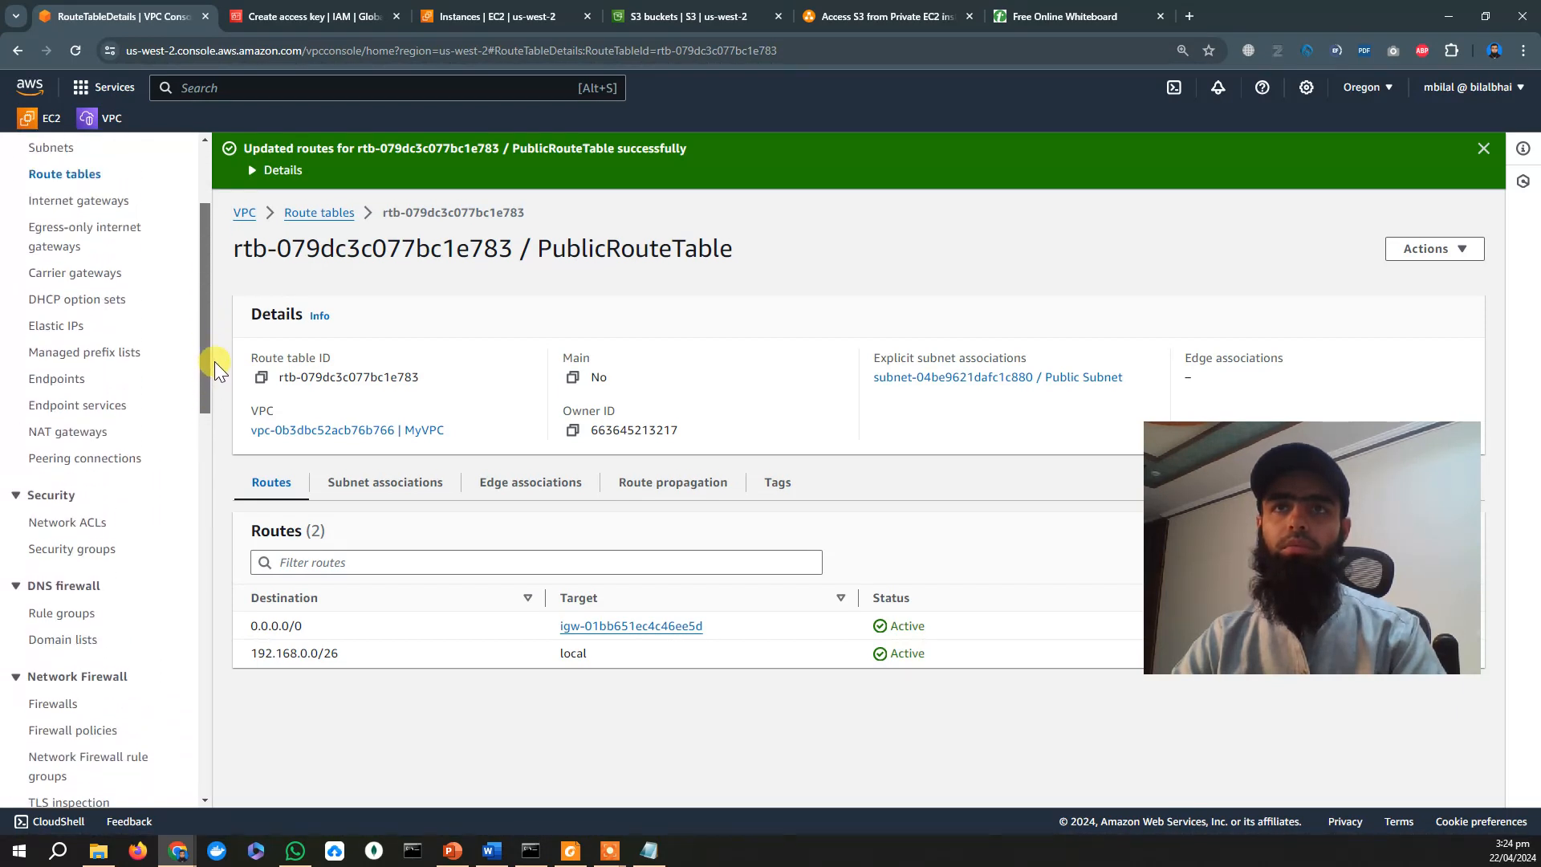
{"action": "left_click", "coordinate": [58, 379]}
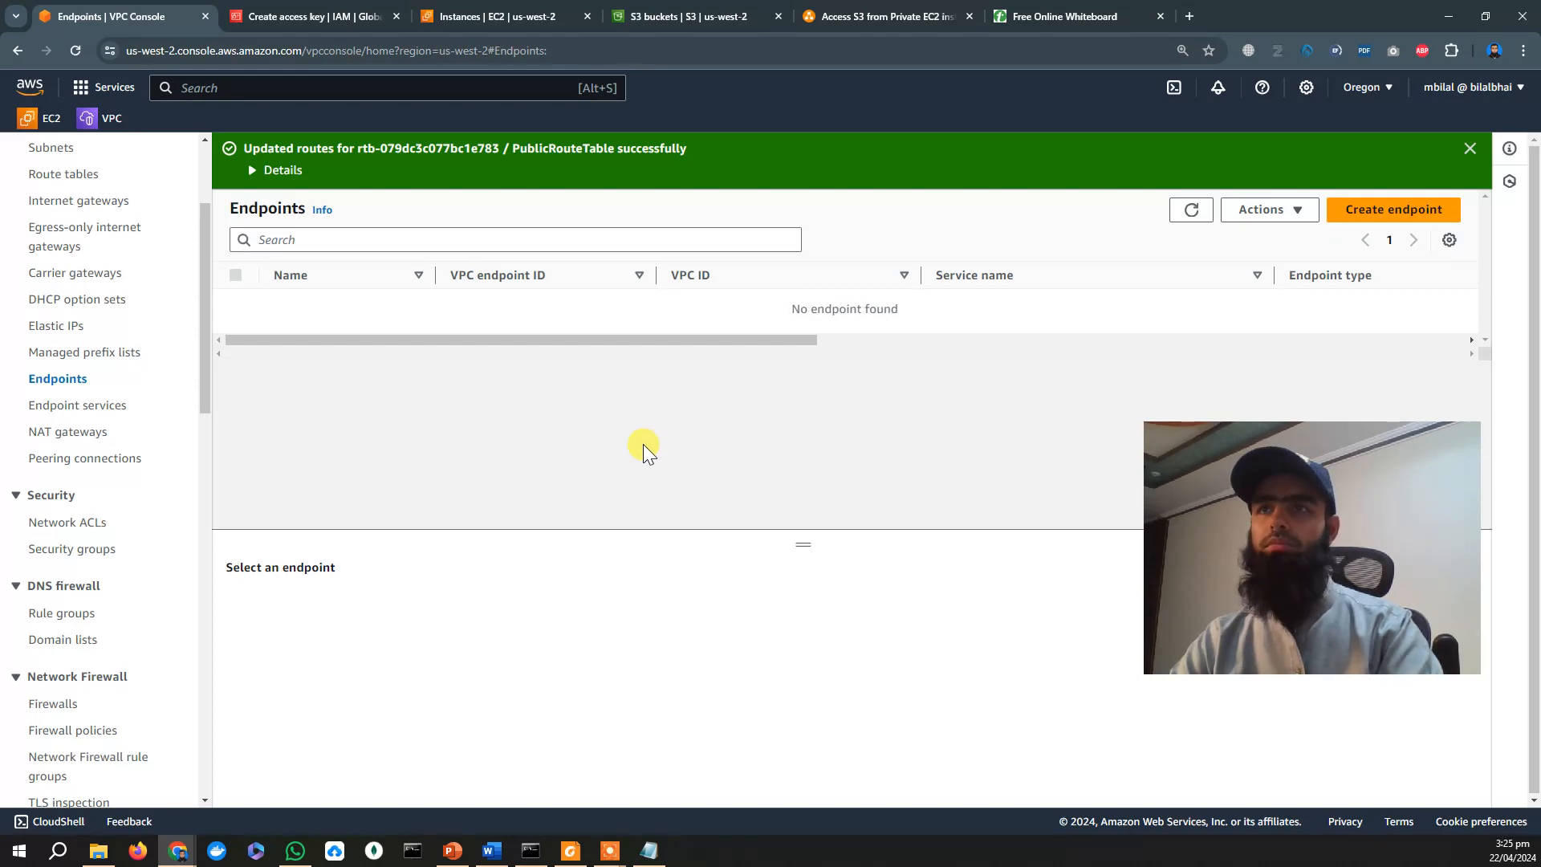
Start creating a new endpoint and set its name tag to VPC-Endpoint.
{"action": "left_click", "coordinate": [1383, 217]}
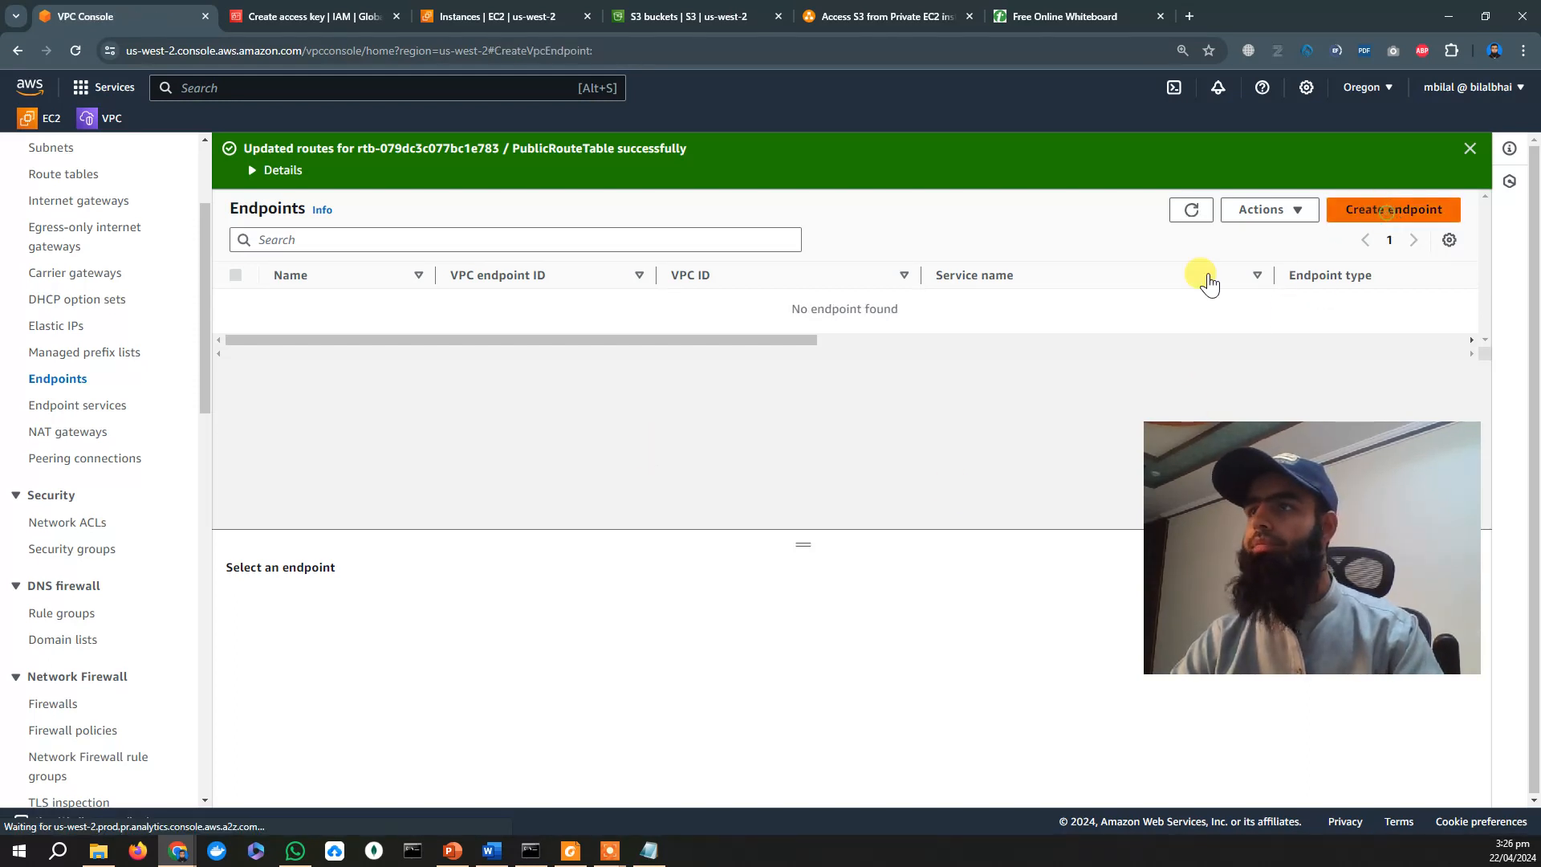
{"action": "left_click", "coordinate": [140, 438]}
{"action": "type", "text": "VPC-"}
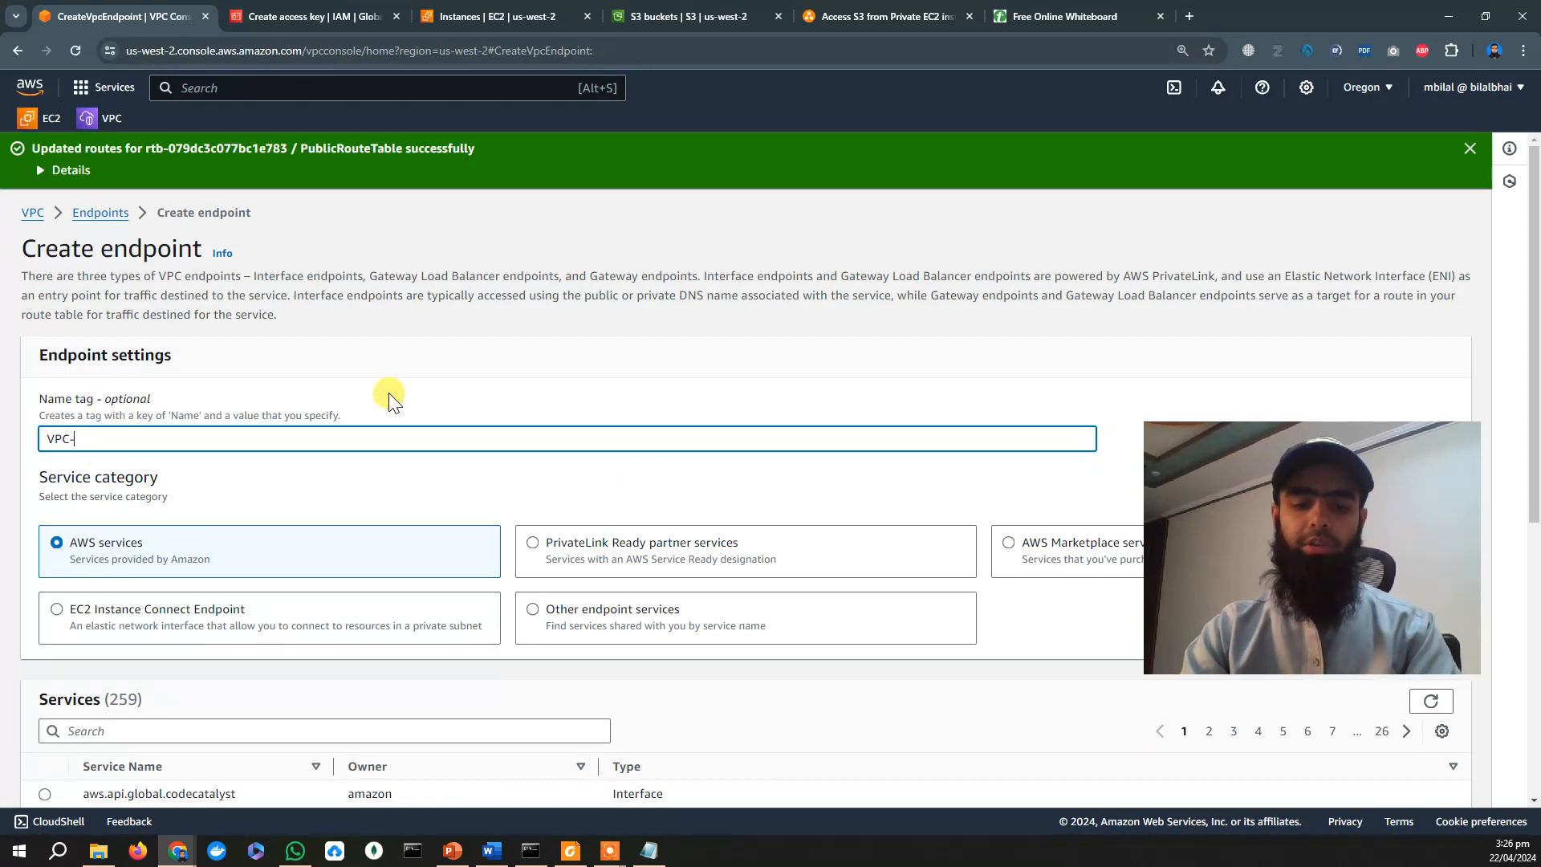
{"action": "type", "text": "Endpoint"}
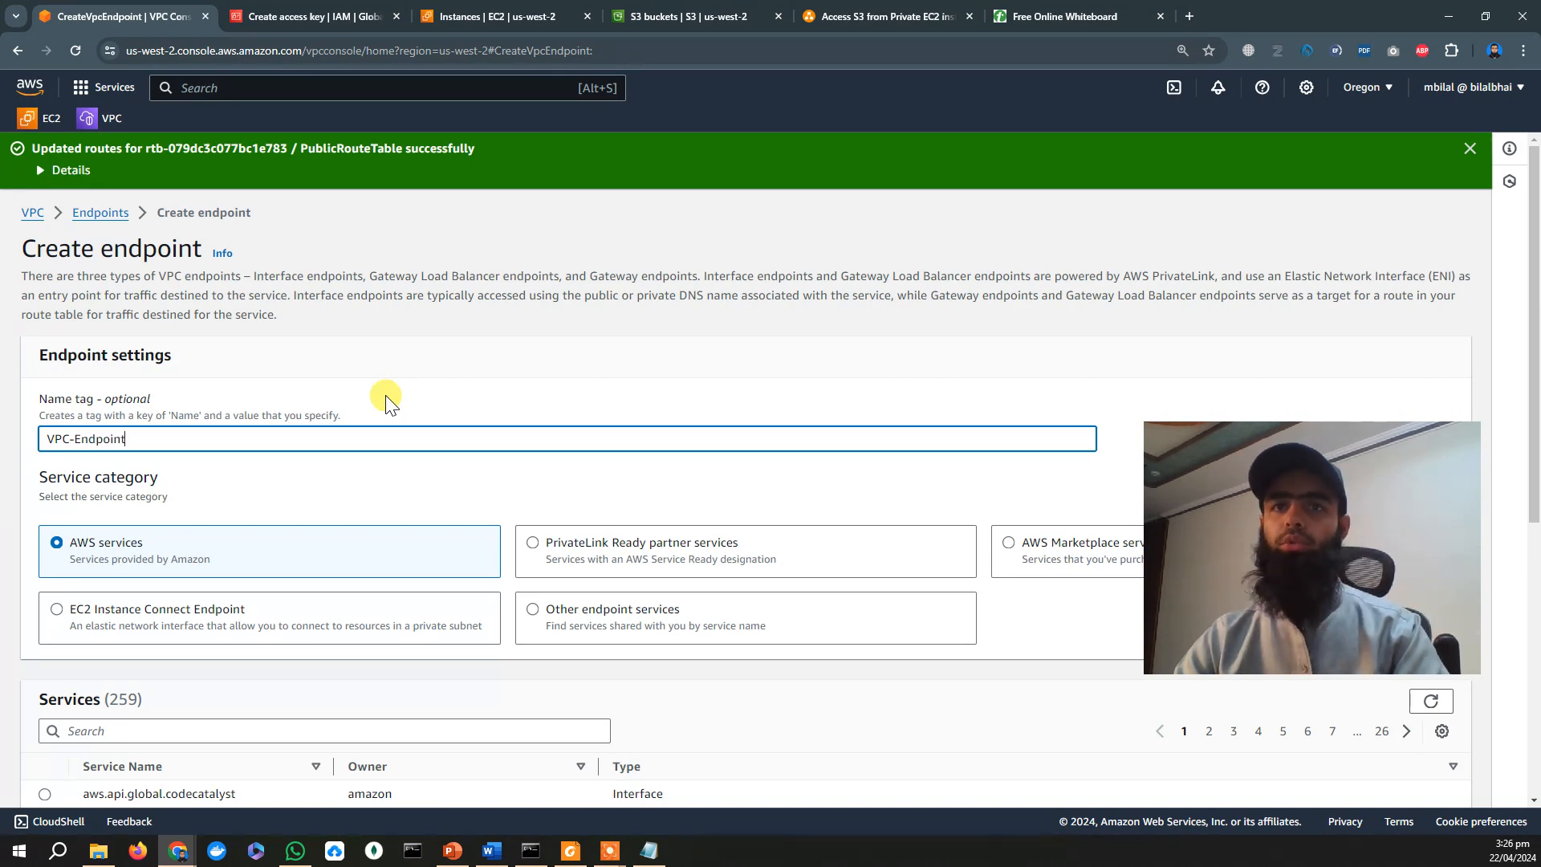
Filter the AWS services by s3 and select the Gateway-type service com.amazonaws.us-west-2.s3 for the endpoint.
{"action": "left_click_drag", "start_coordinate": [1534, 369], "coordinate": [1533, 526]}
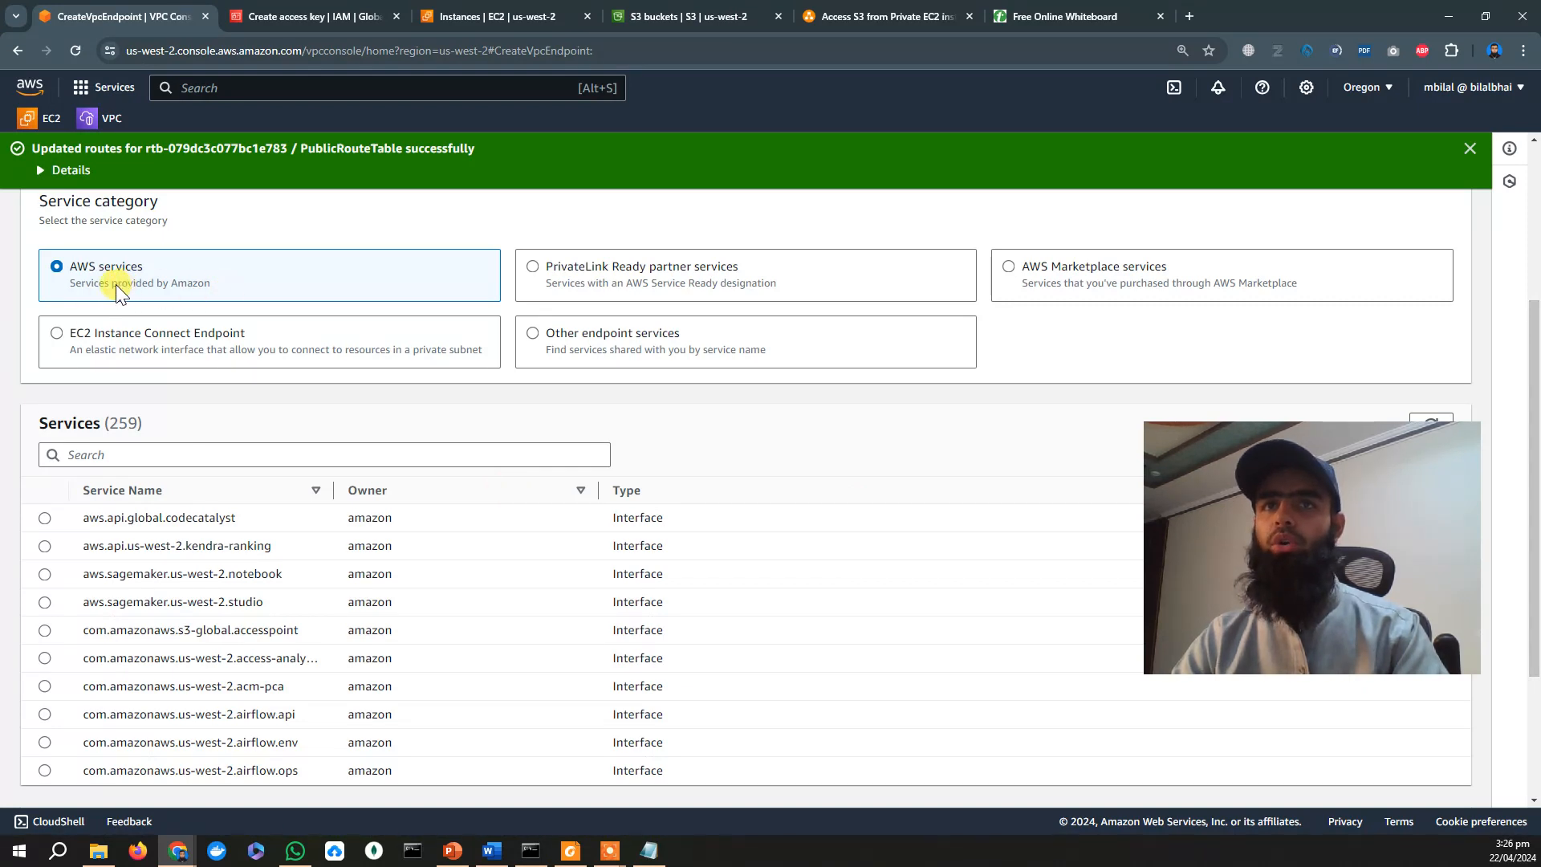
{"action": "scroll", "coordinate": [409, 337], "scroll_direction": "down", "scroll_amount": 2}
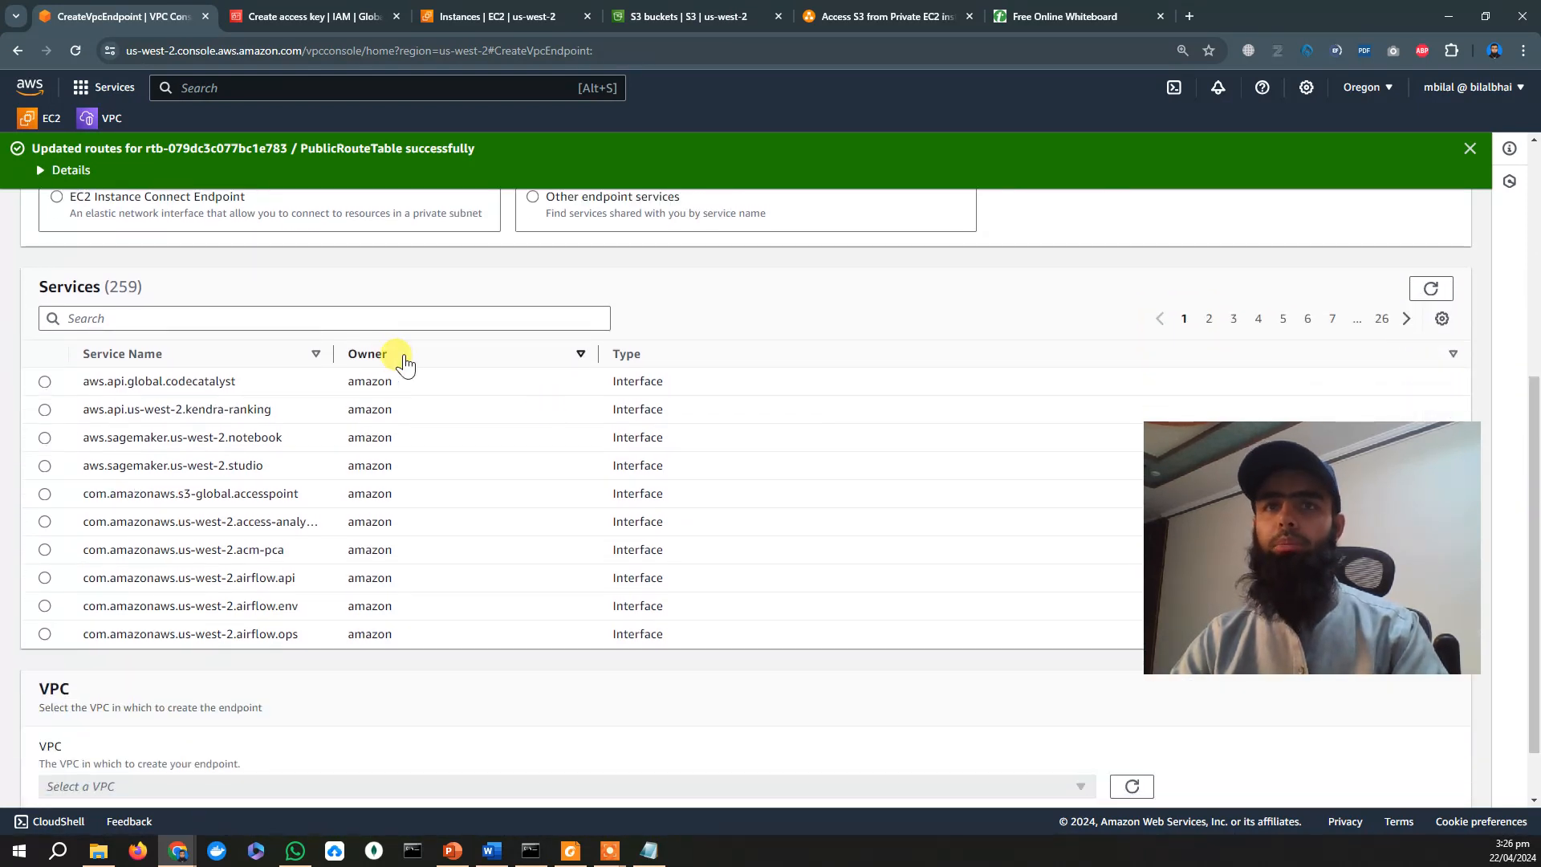
{"action": "left_click", "coordinate": [246, 316]}
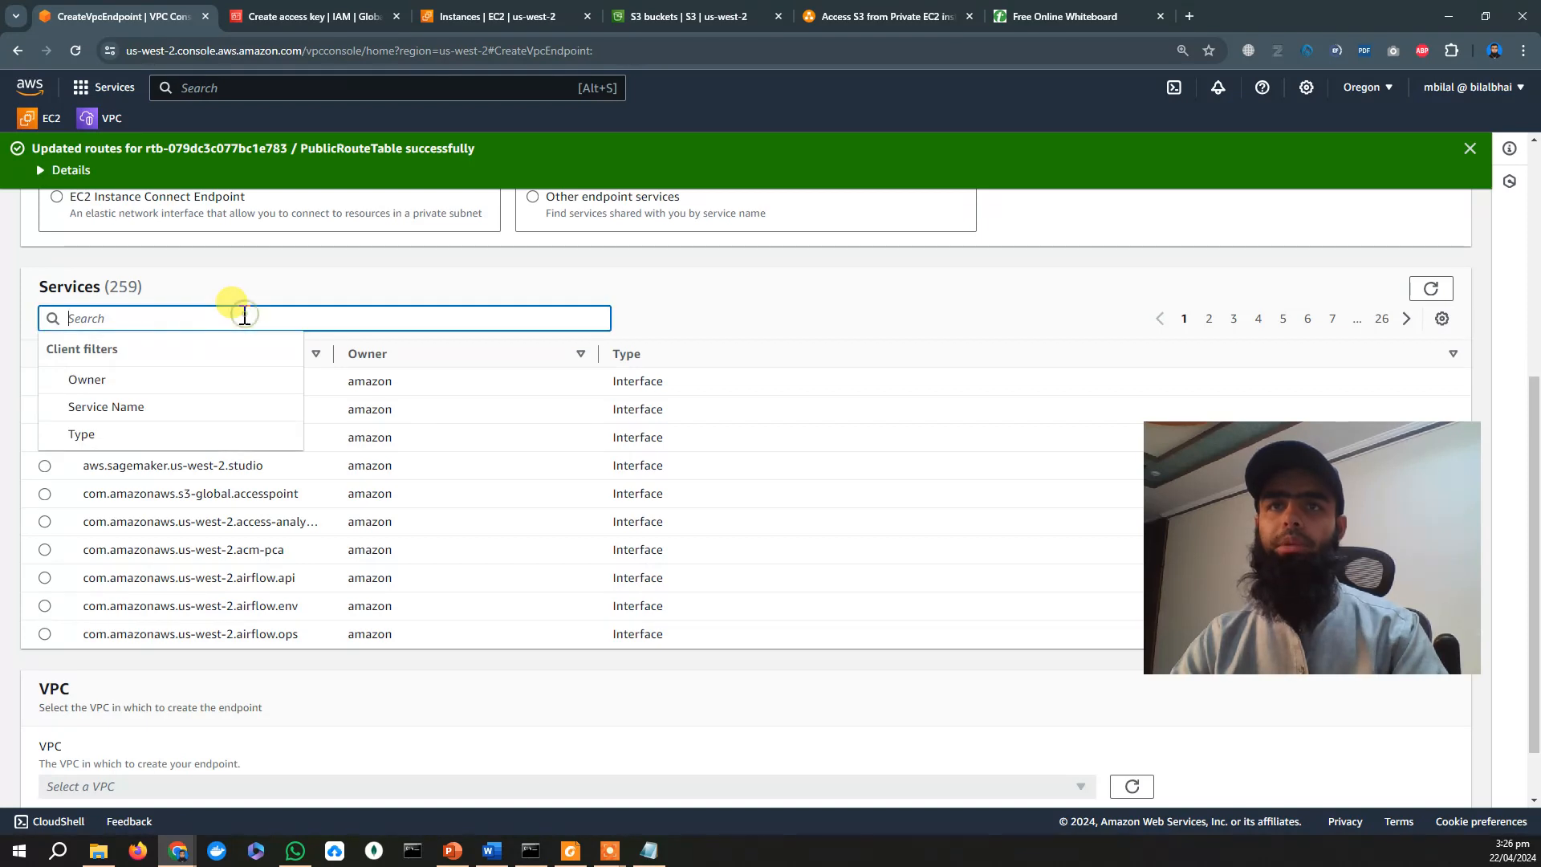
{"action": "type", "text": "s3"}
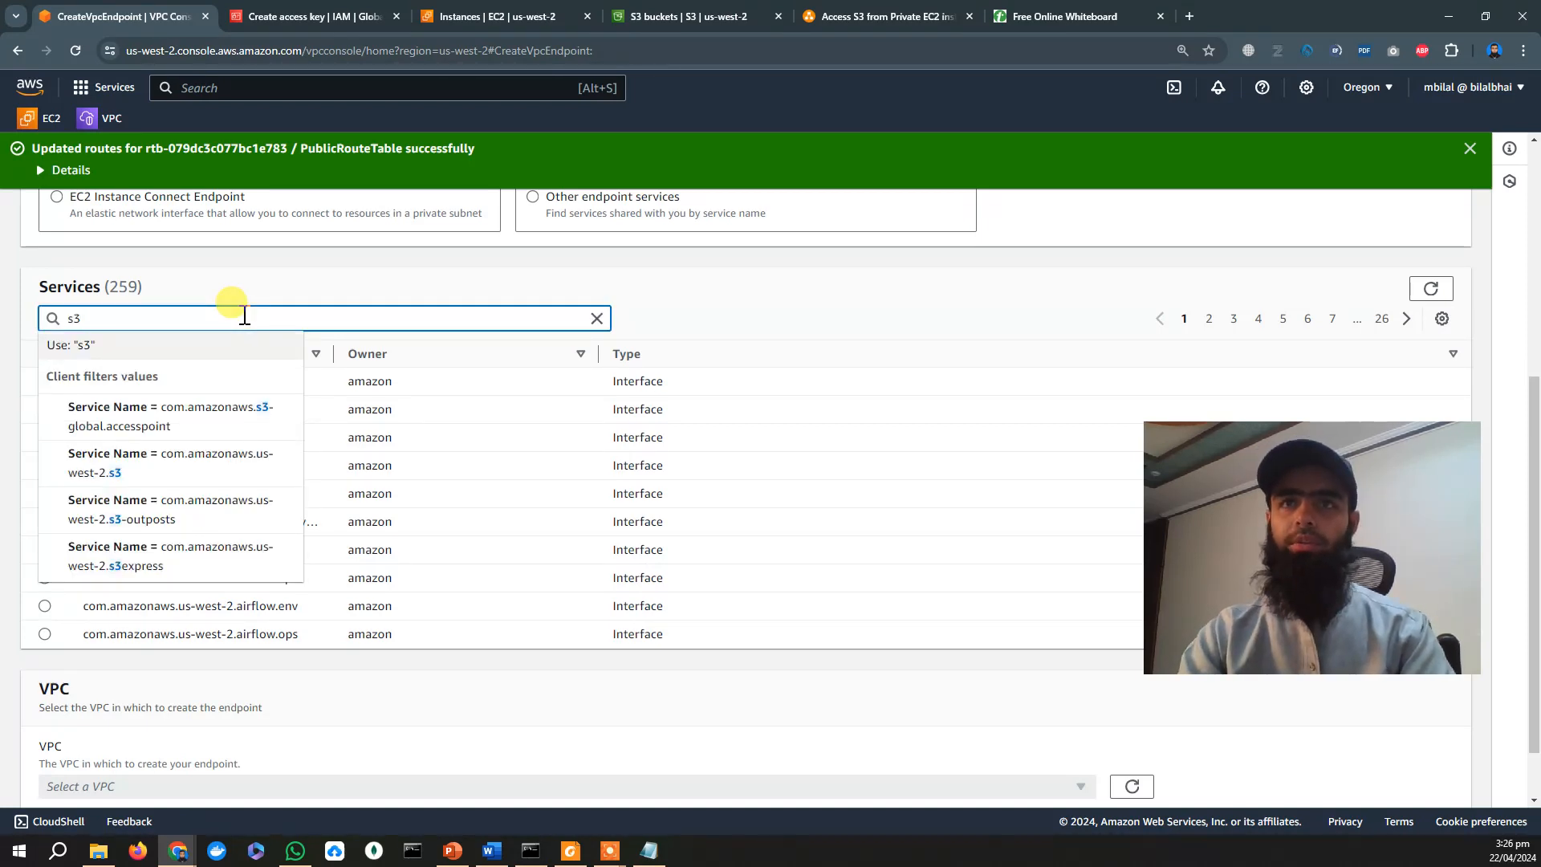
{"action": "key", "text": "Return"}
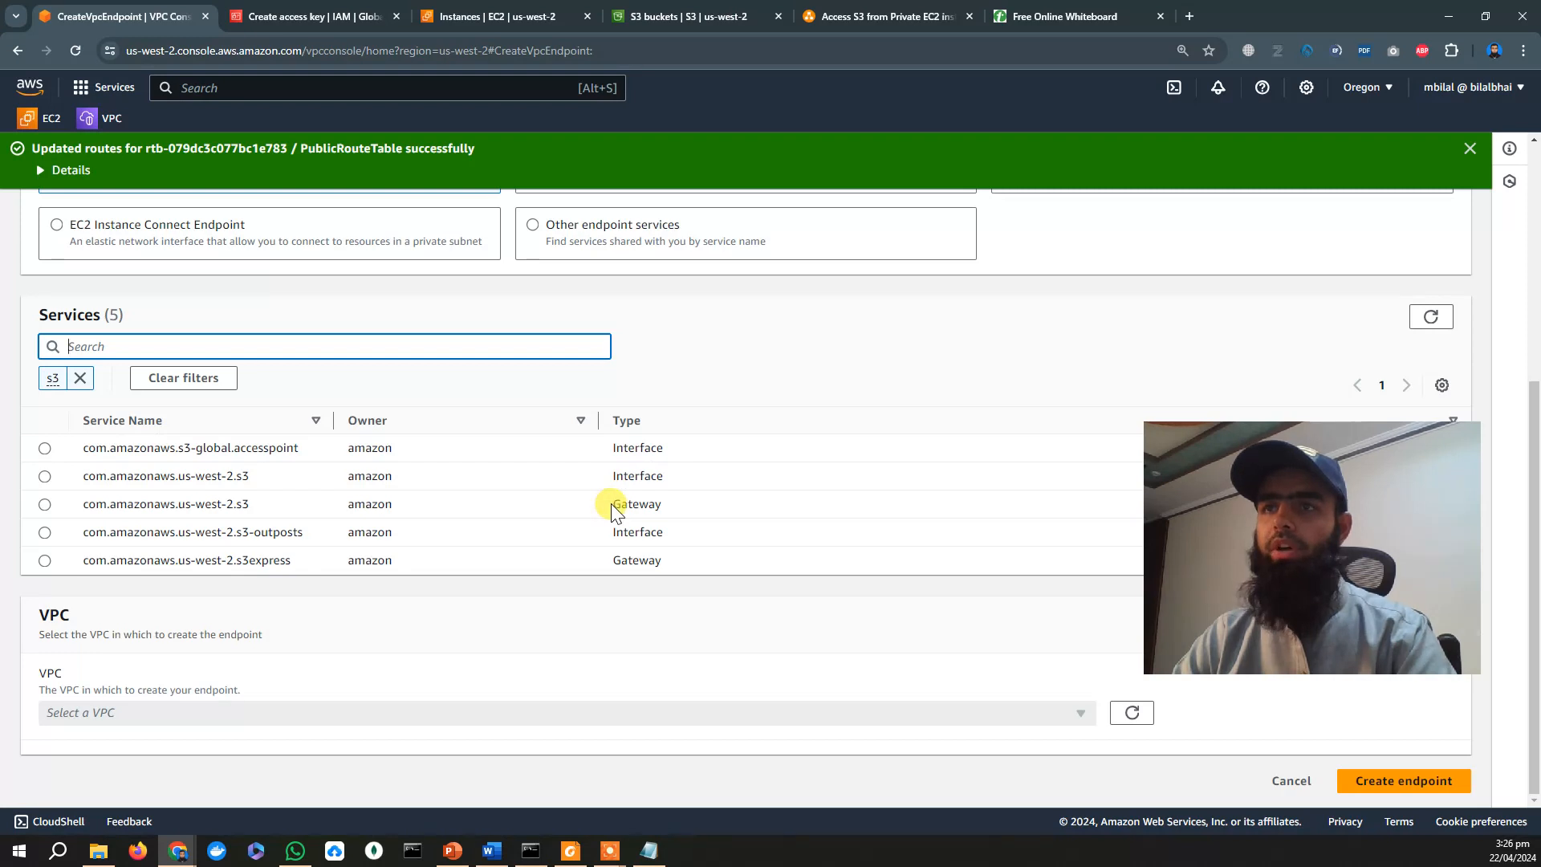
{"action": "left_click_drag", "start_coordinate": [613, 504], "coordinate": [666, 502]}
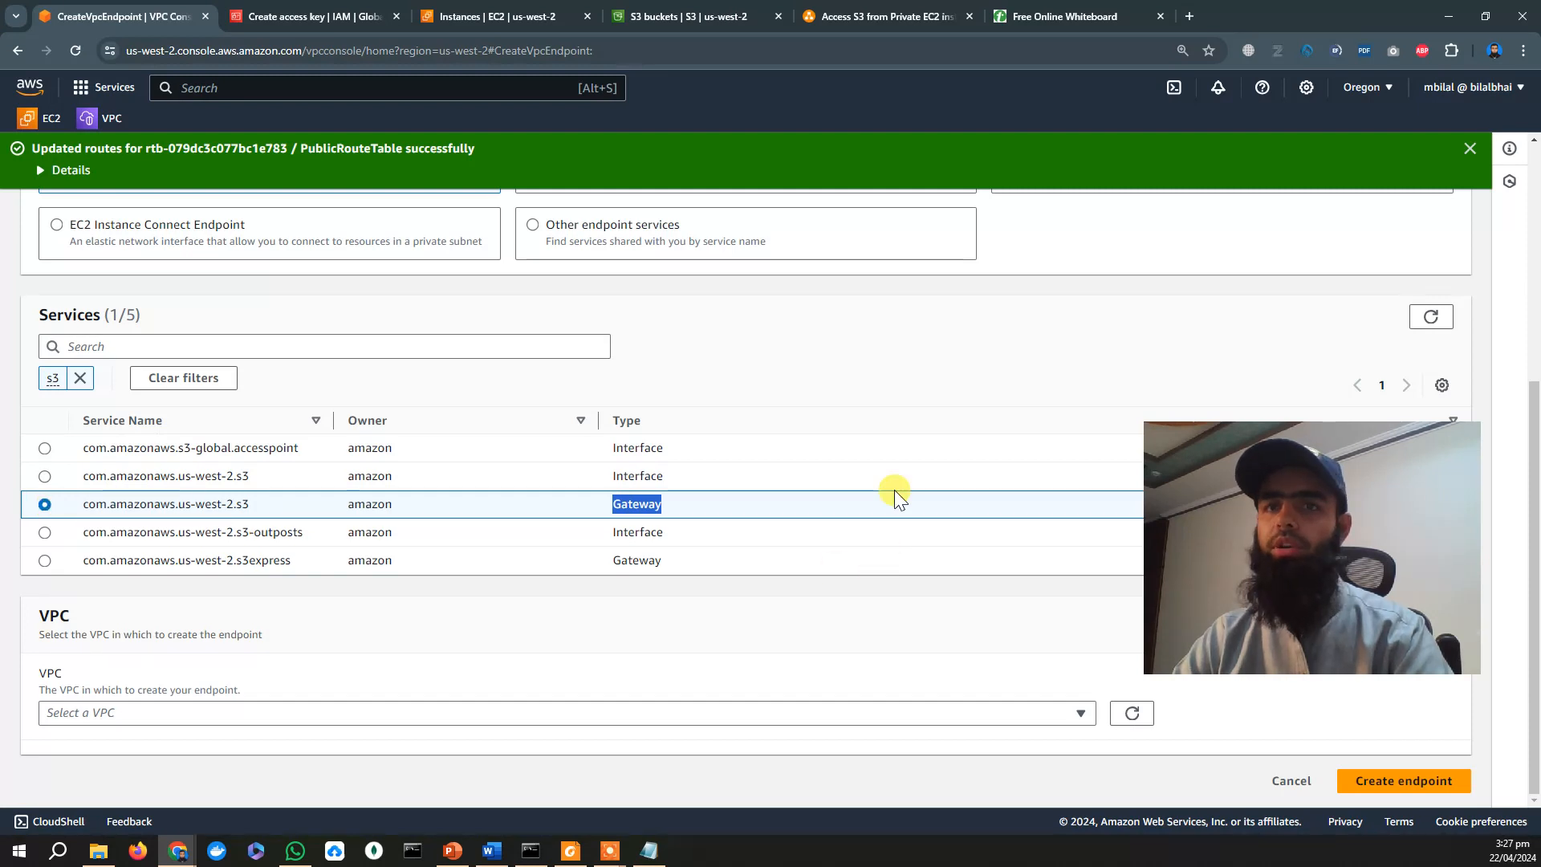
Assign MyVPC and the PrivateRouteTable route table to the endpoint and create it.
{"action": "left_click", "coordinate": [953, 716]}
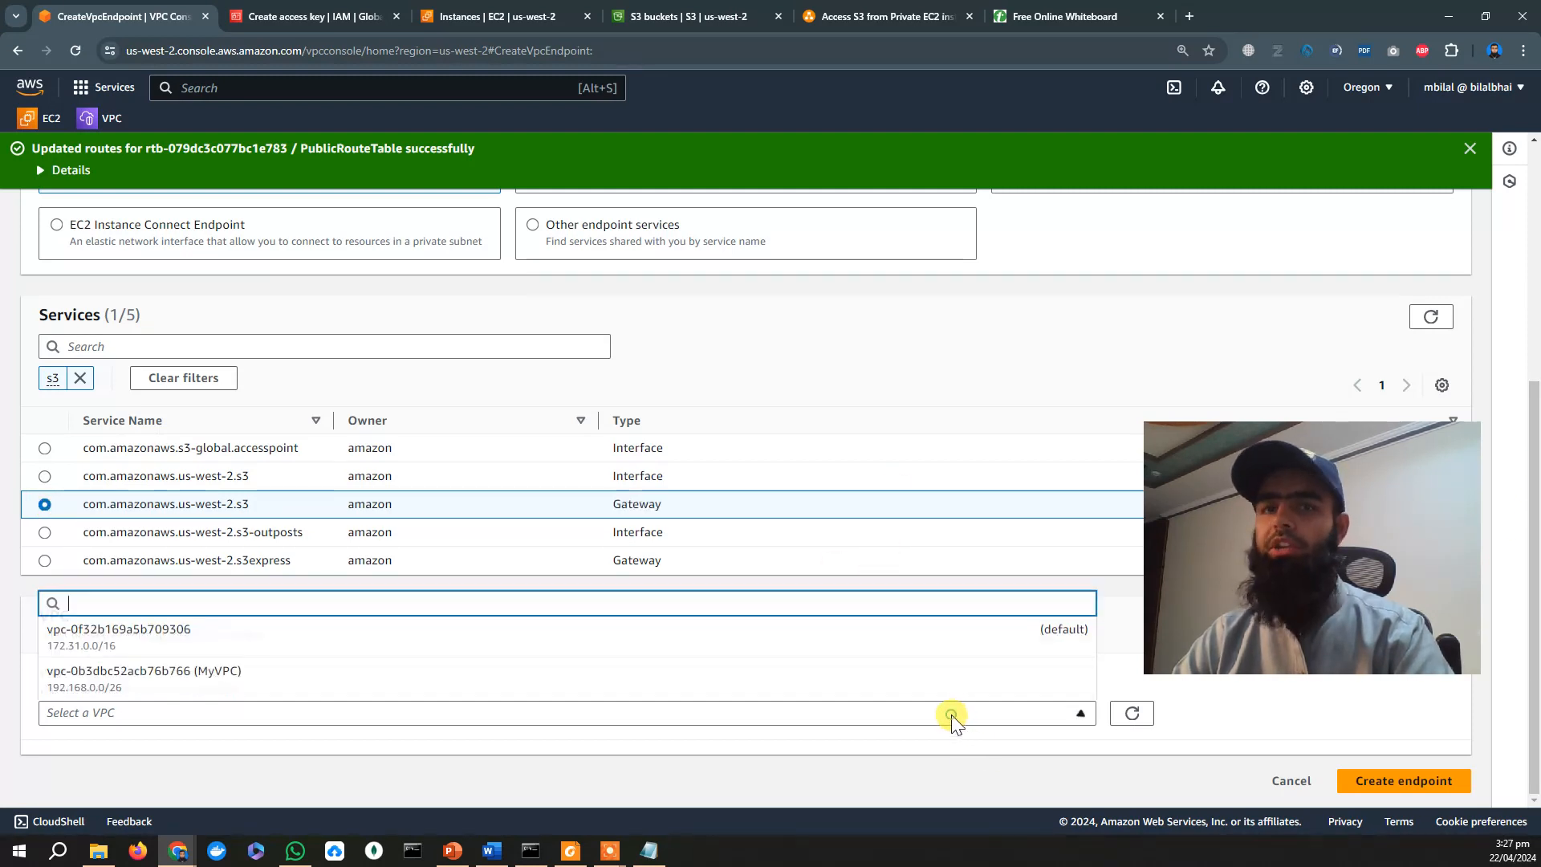
{"action": "left_click", "coordinate": [520, 680]}
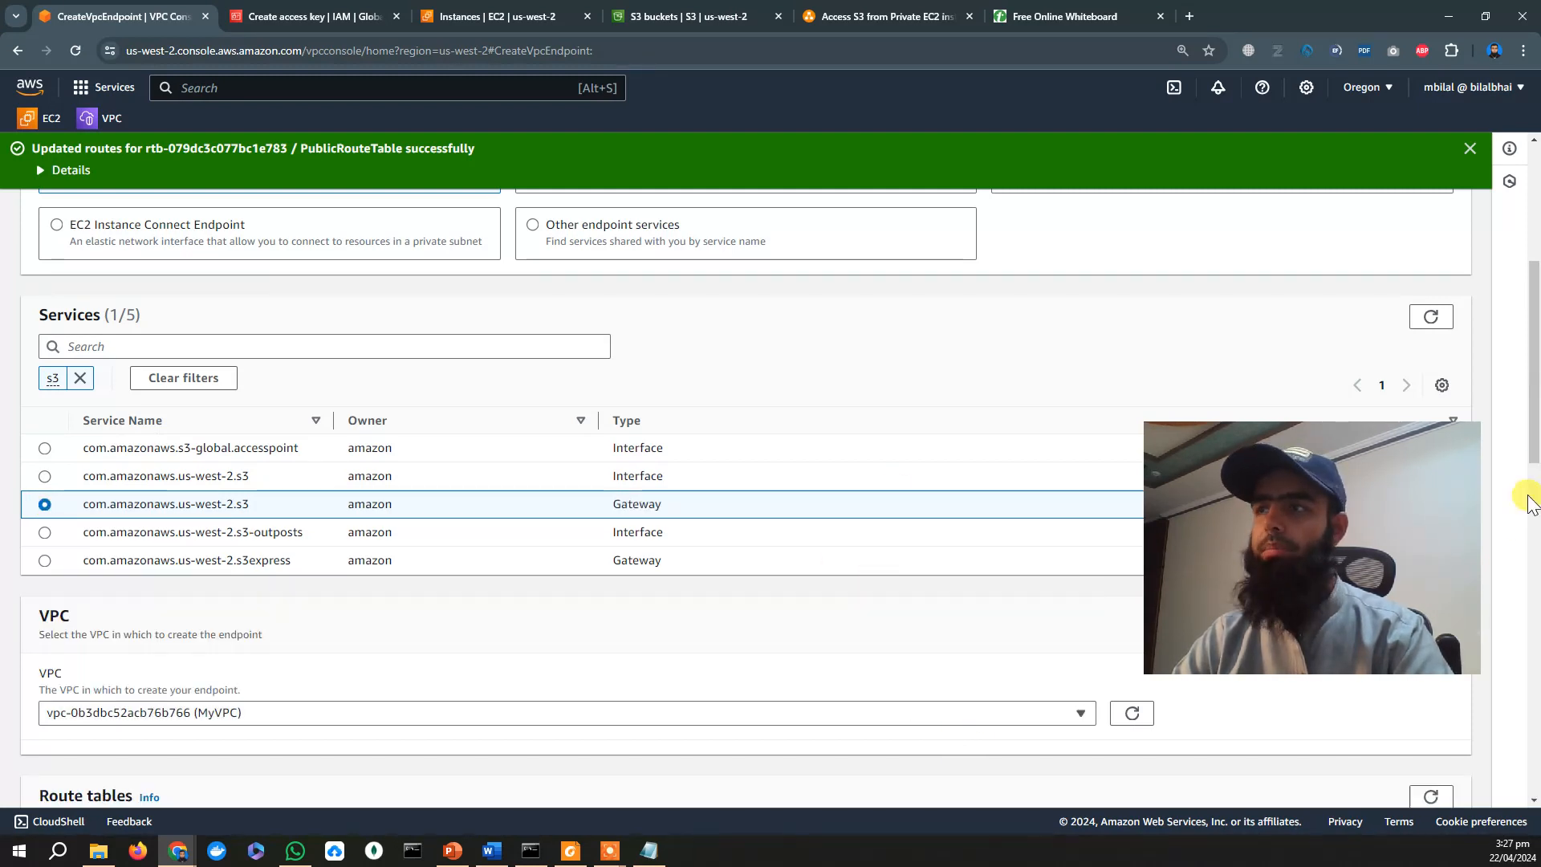
{"action": "scroll", "coordinate": [1529, 501], "scroll_direction": "down", "scroll_amount": 1}
{"action": "scroll", "coordinate": [1529, 505], "scroll_direction": "up", "scroll_amount": 2}
{"action": "scroll", "coordinate": [1529, 505], "scroll_direction": "down", "scroll_amount": 1}
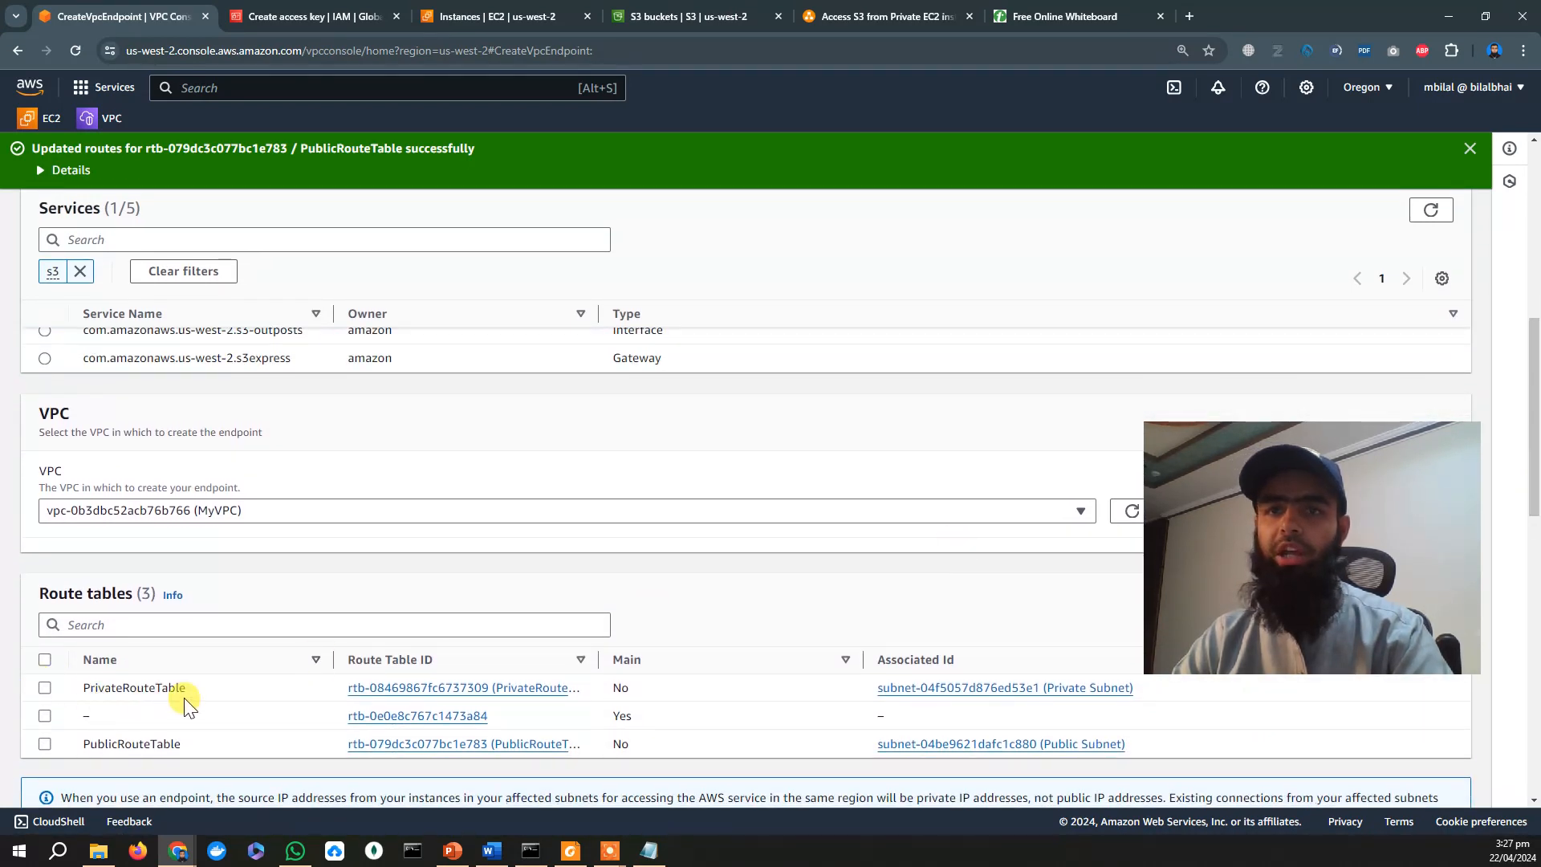
{"action": "left_click", "coordinate": [44, 689]}
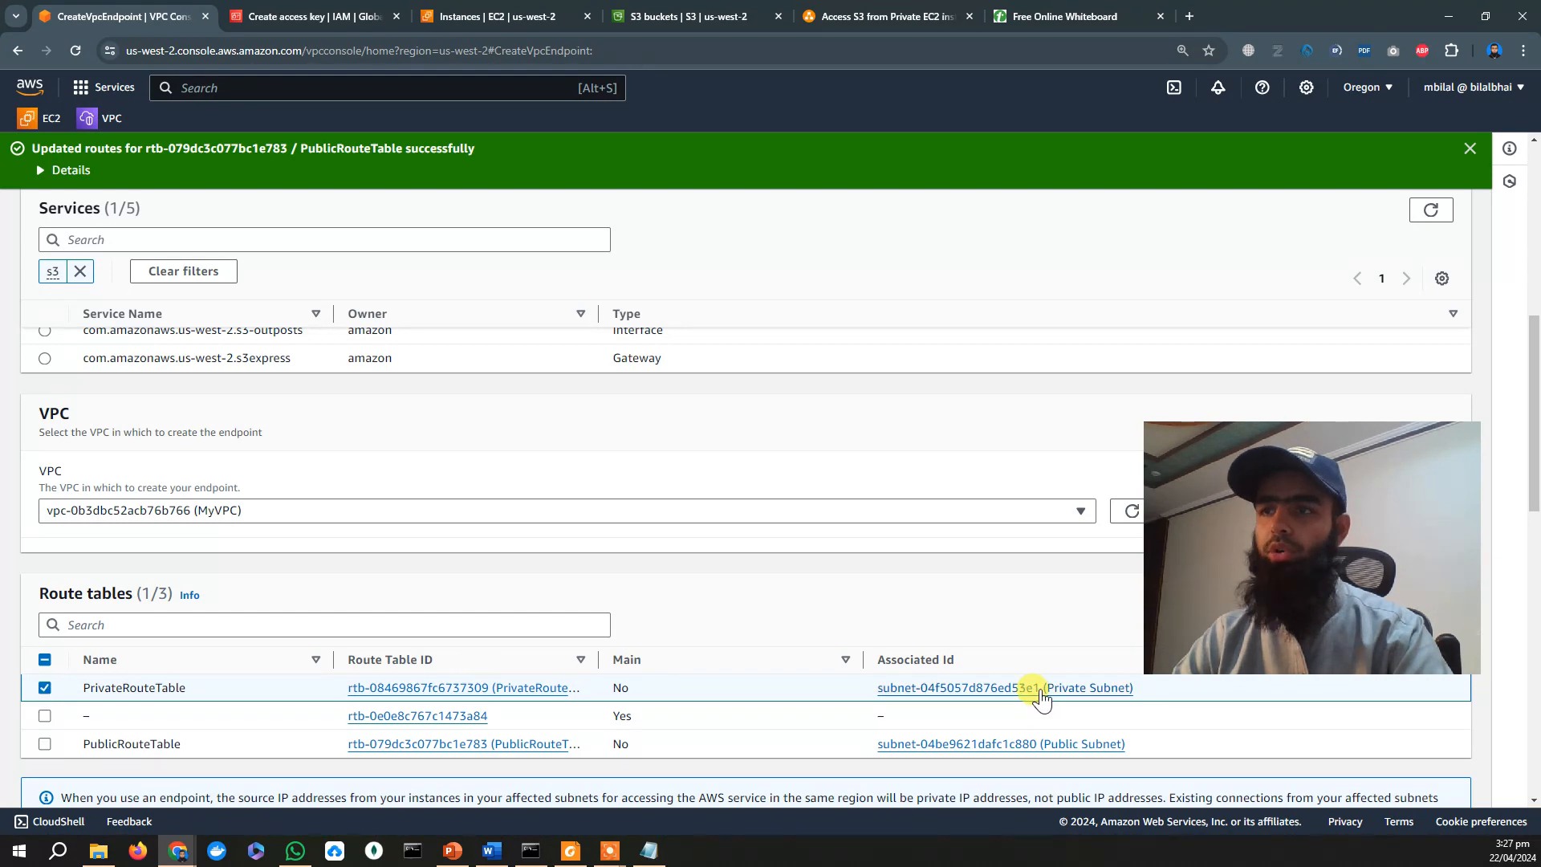
{"action": "scroll", "coordinate": [1535, 506], "scroll_direction": "down", "scroll_amount": 1}
{"action": "left_click_drag", "start_coordinate": [1535, 505], "coordinate": [1535, 747]}
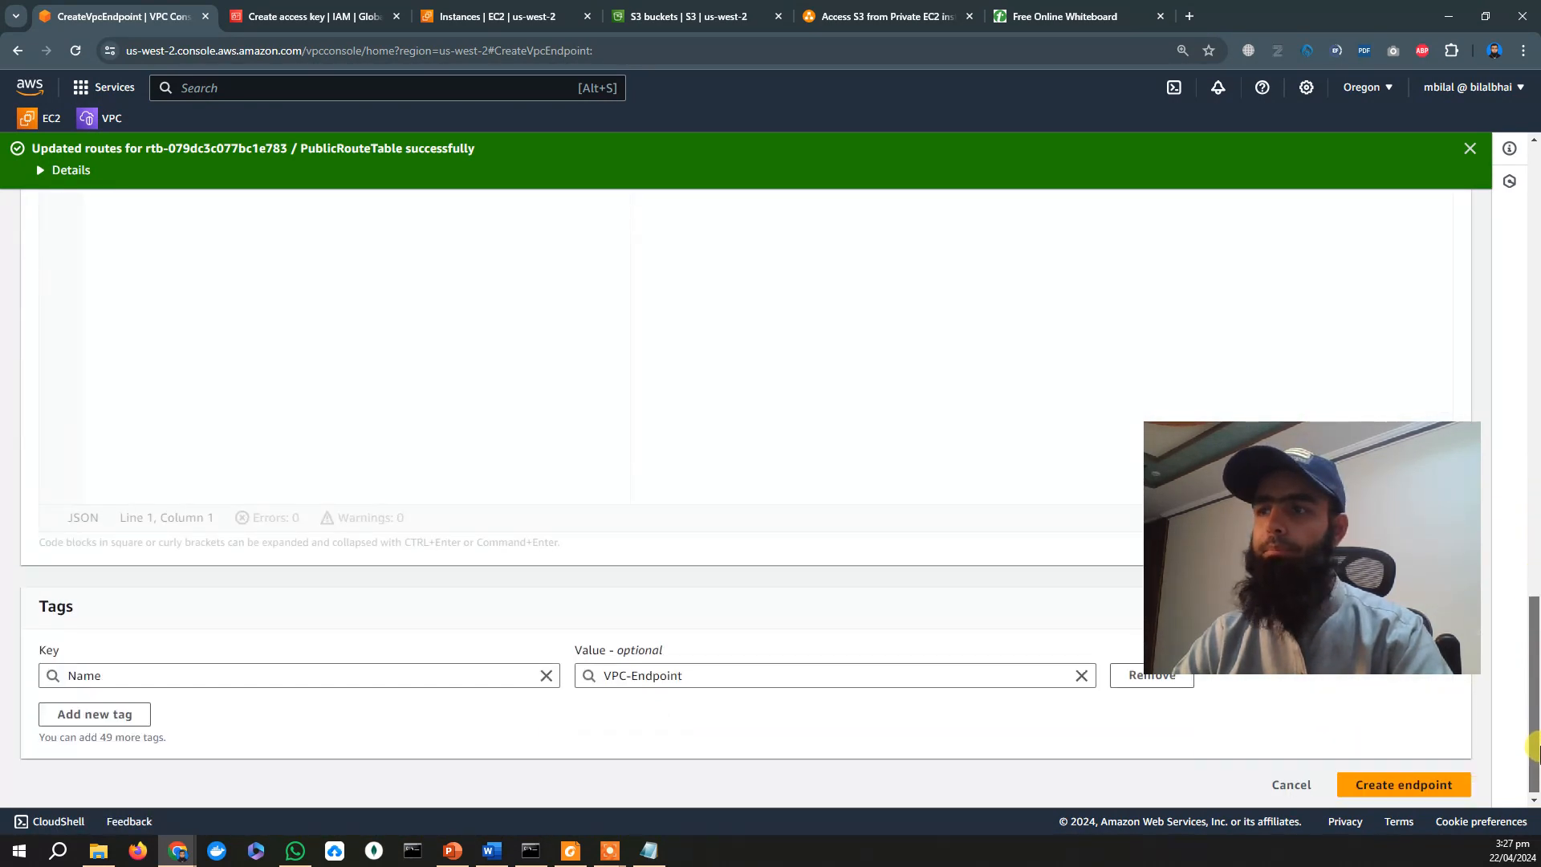
{"action": "left_click", "coordinate": [1381, 788]}
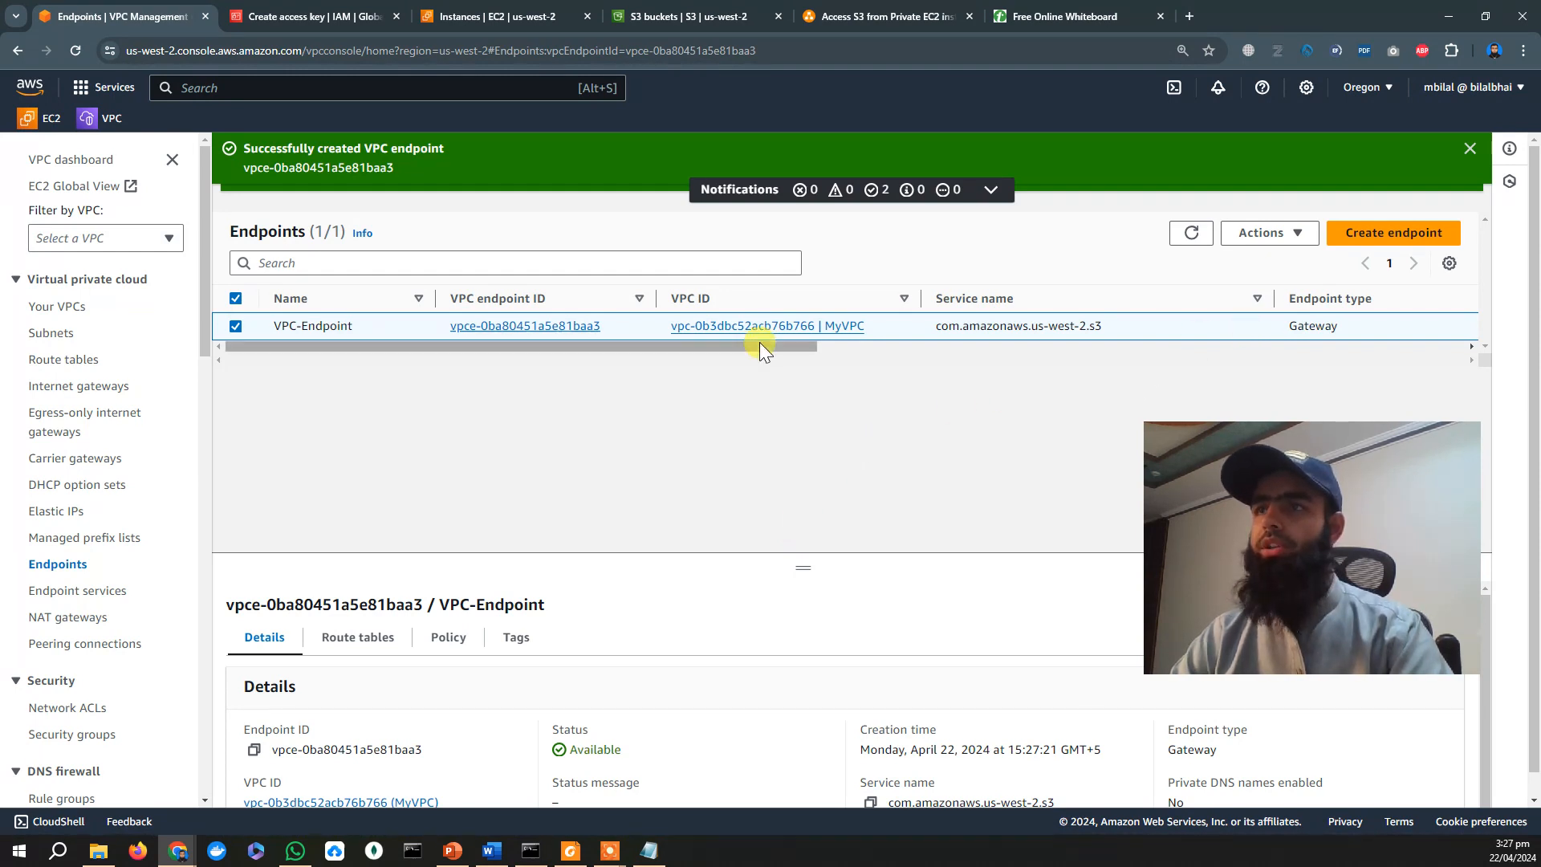
Check the new VPC-Endpoint's columns in the endpoints list and dismiss the success notifications.
{"action": "left_click_drag", "start_coordinate": [759, 345], "coordinate": [963, 354]}
{"action": "double_click", "coordinate": [1148, 325]}
{"action": "left_click_drag", "start_coordinate": [966, 349], "coordinate": [633, 361]}
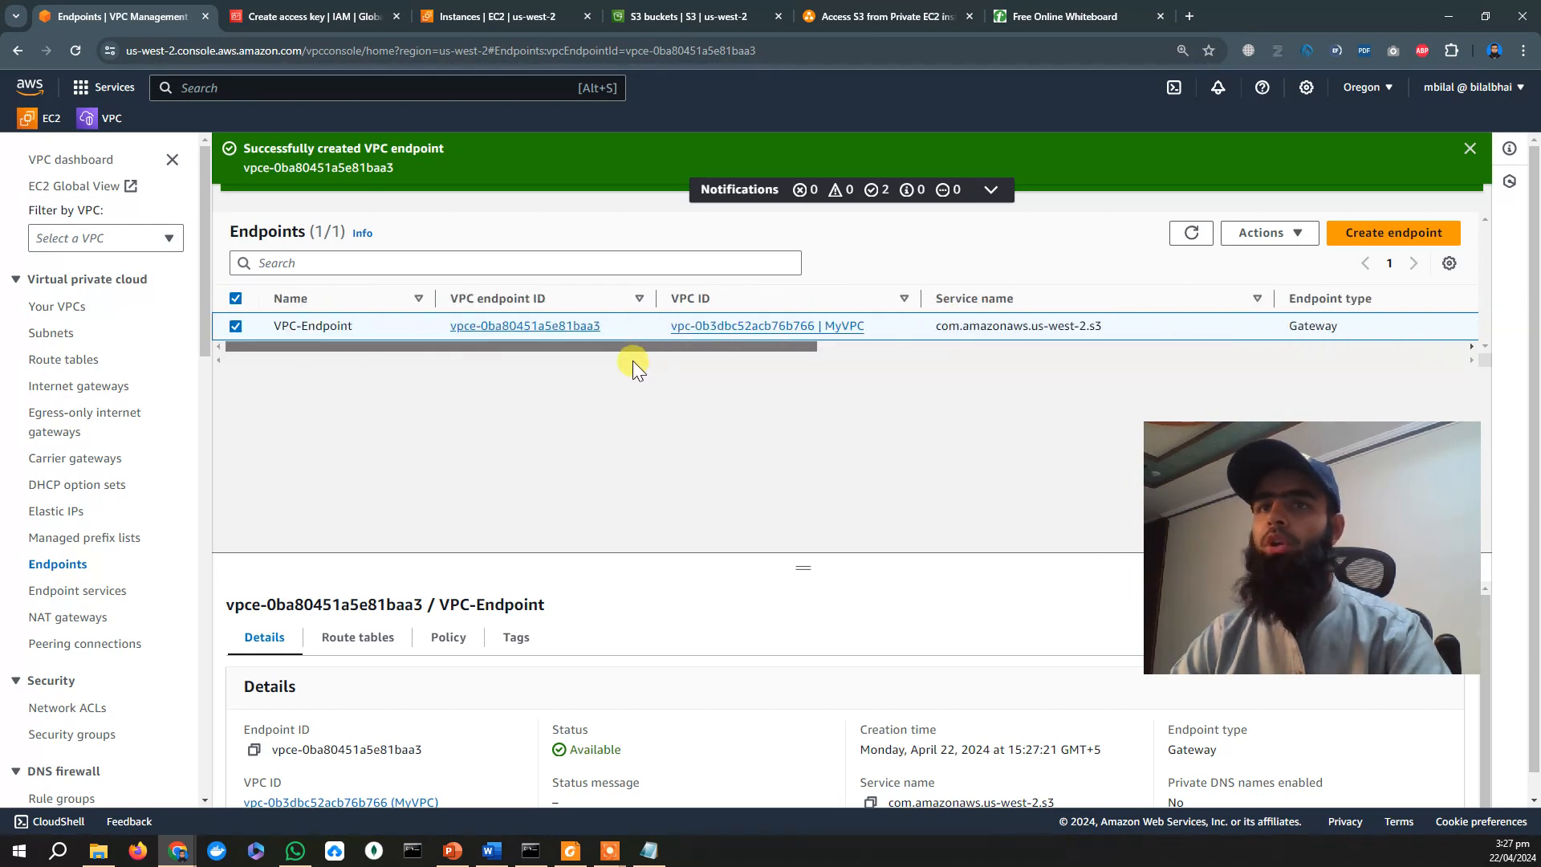
{"action": "left_click", "coordinate": [1469, 149]}
{"action": "left_click", "coordinate": [1469, 149]}
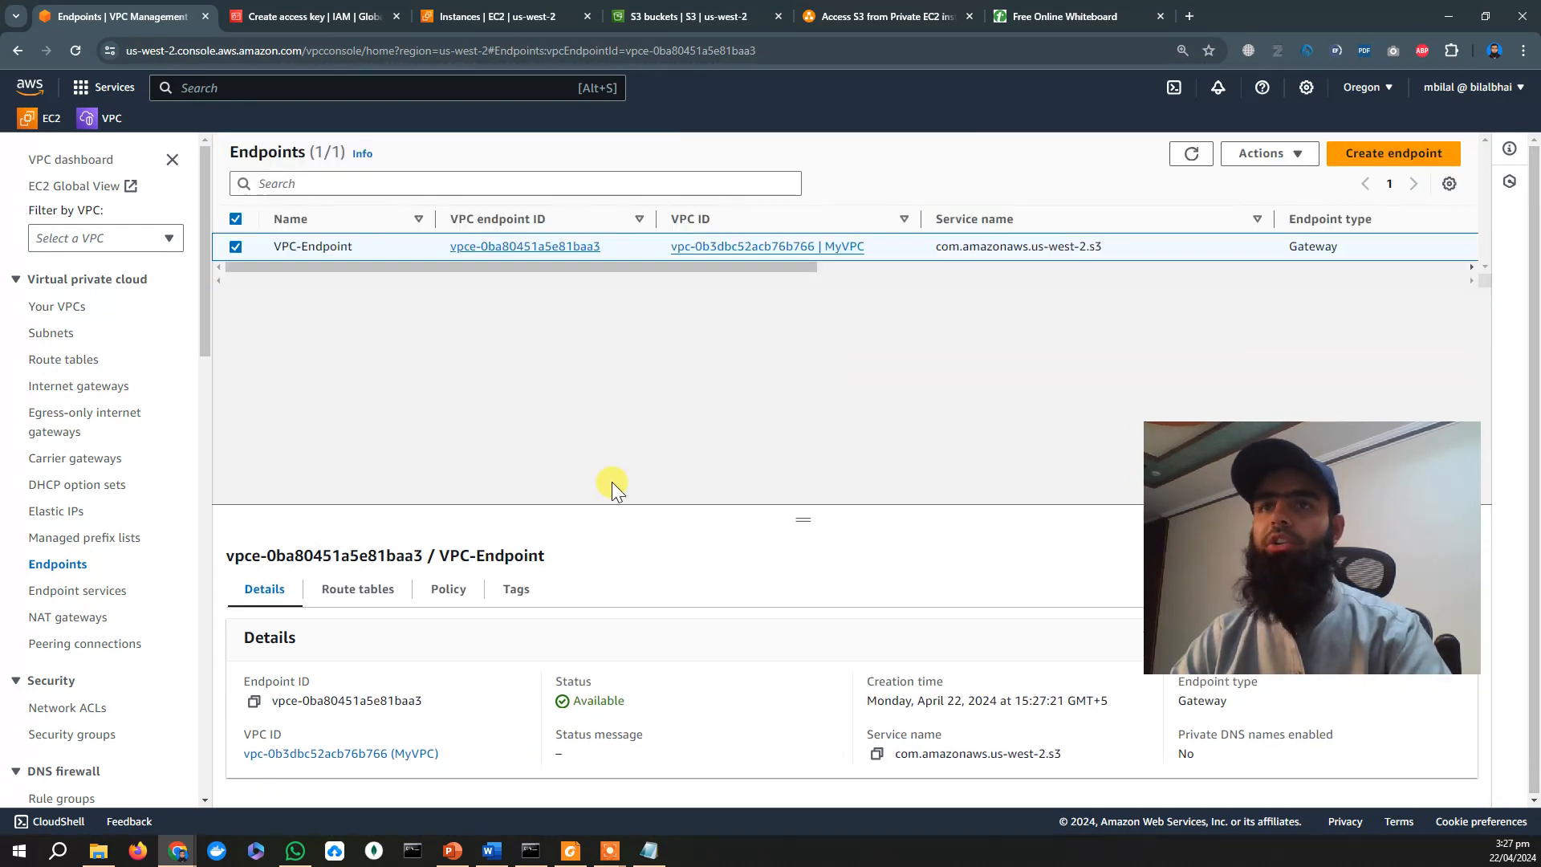
Open the details of PrivateRouteTable from the VPC route tables list to examine its routes.
{"action": "left_click", "coordinate": [56, 359]}
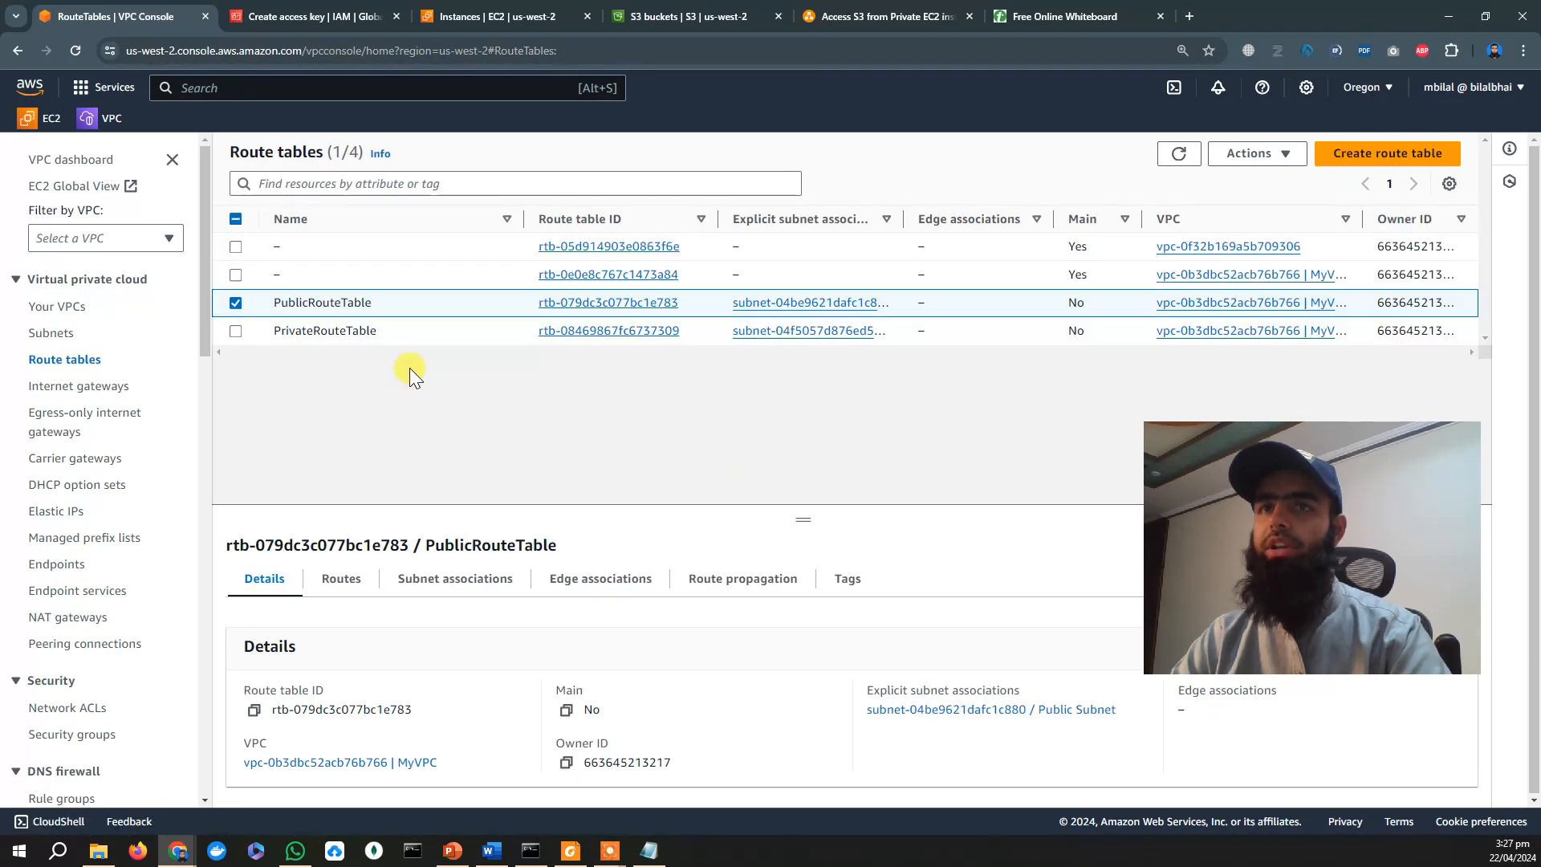
{"action": "left_click", "coordinate": [237, 304]}
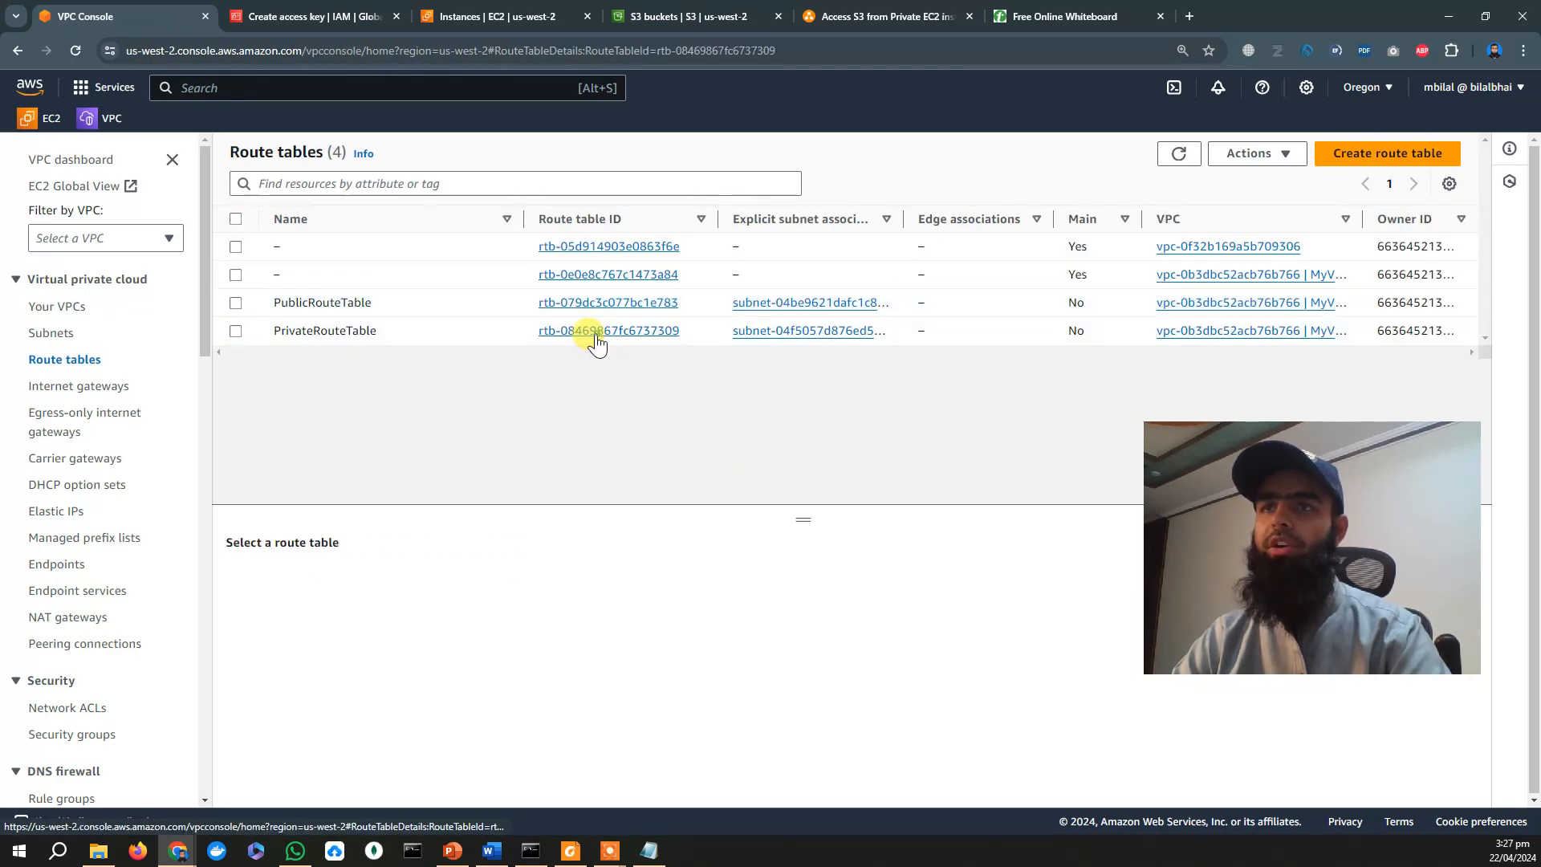
{"action": "left_click", "coordinate": [600, 339]}
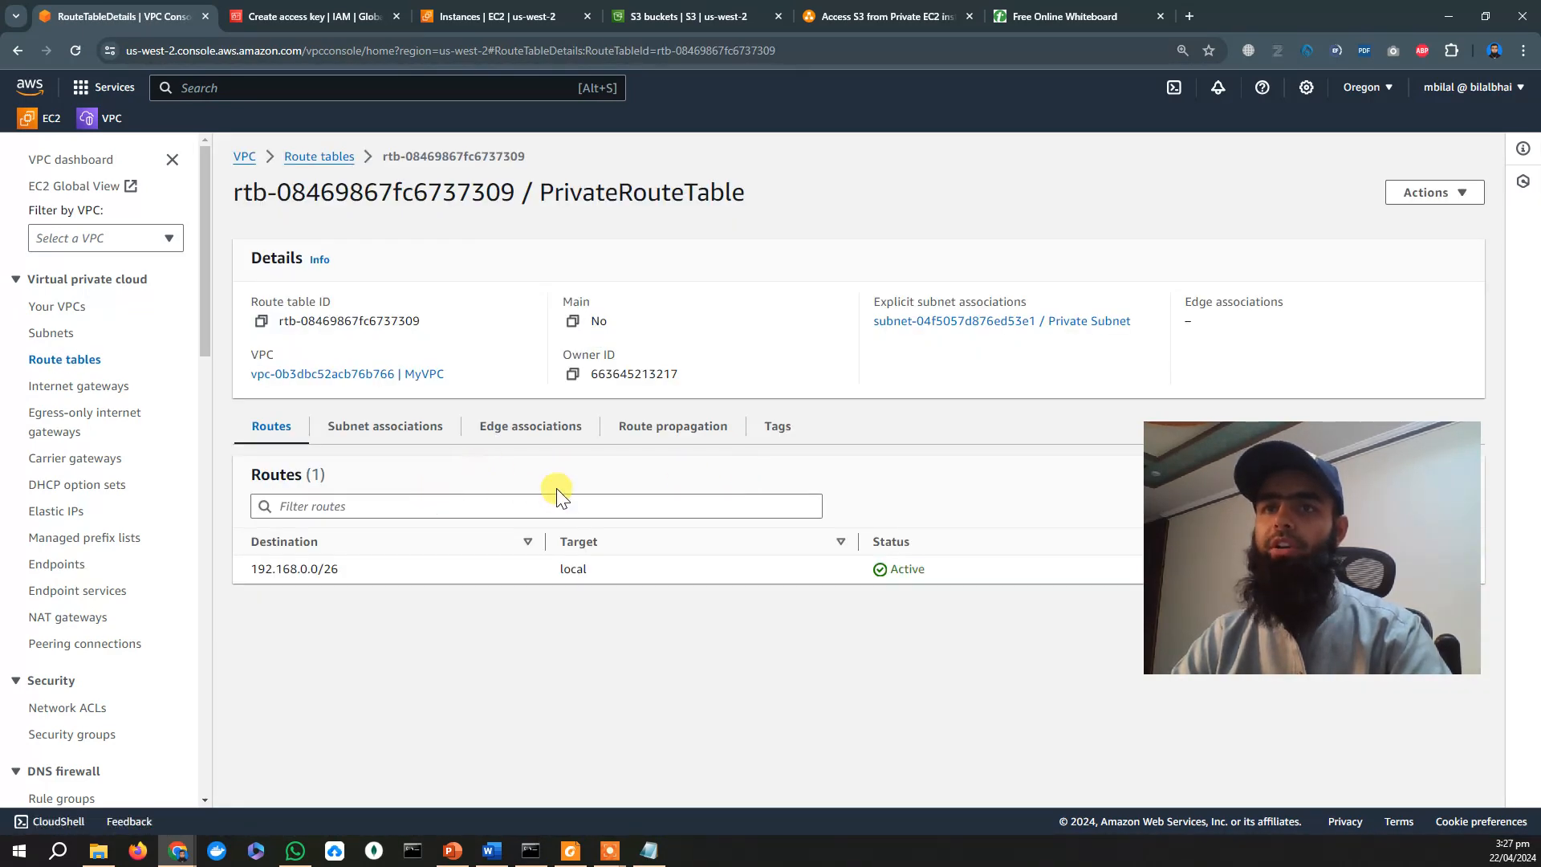
{"action": "left_click_drag", "start_coordinate": [1316, 519], "coordinate": [1322, 618]}
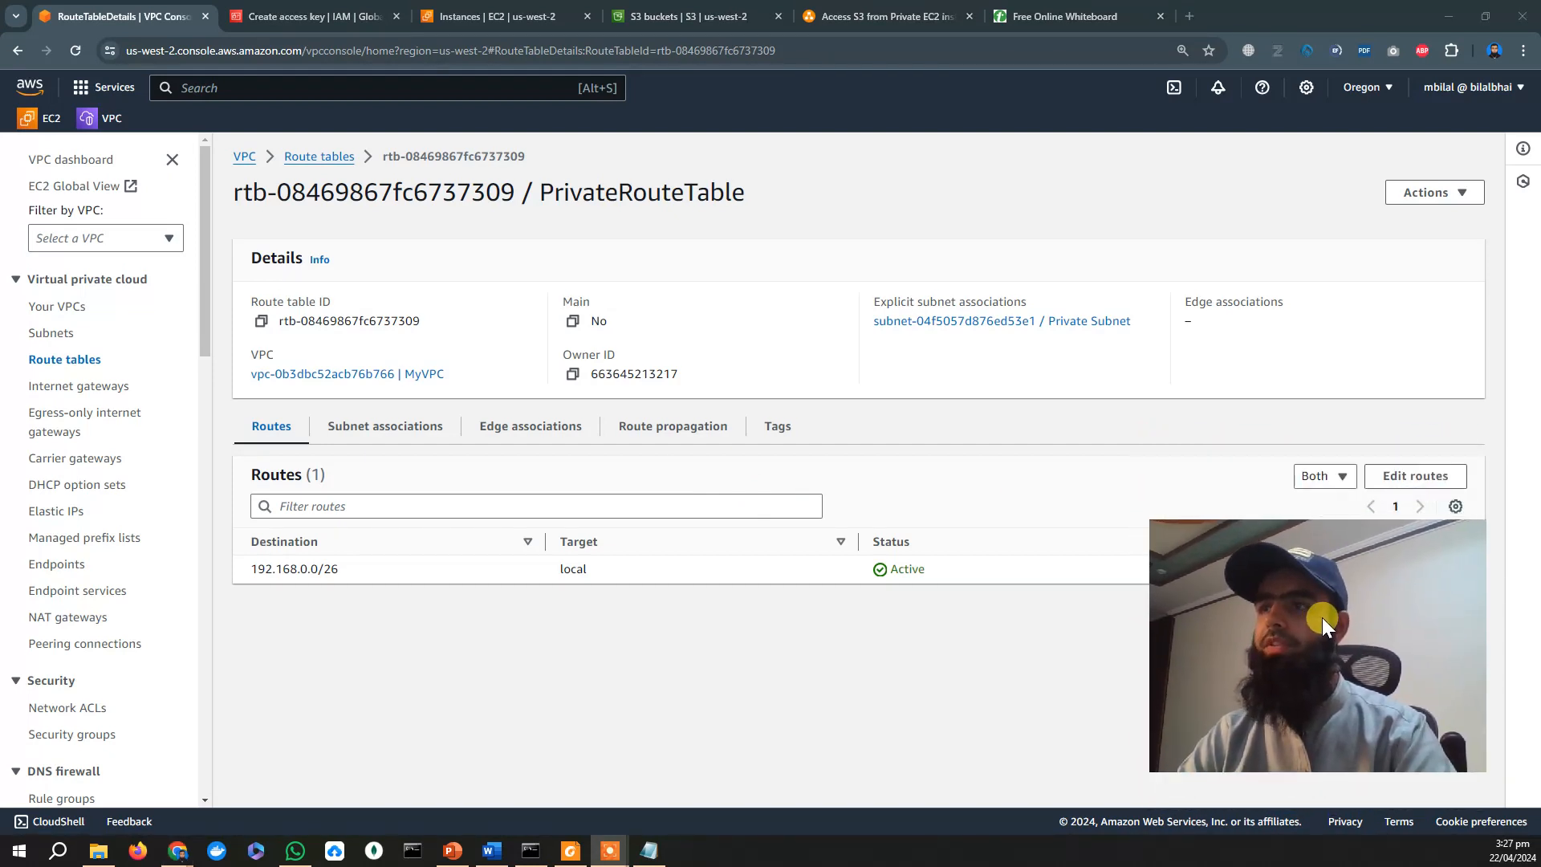
{"action": "left_click", "coordinate": [1430, 479]}
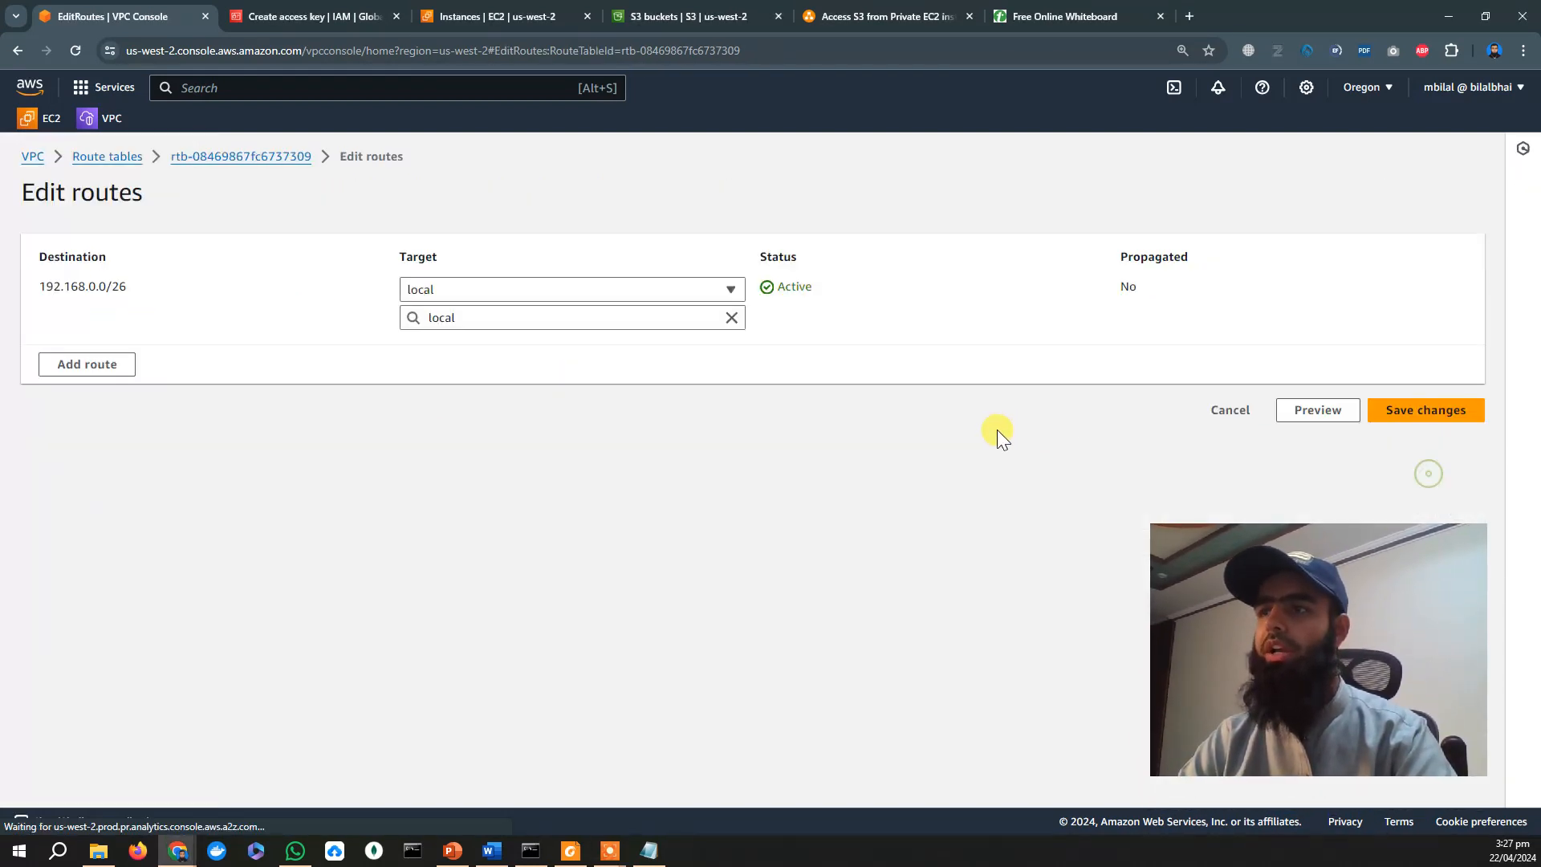
{"action": "left_click", "coordinate": [103, 365]}
{"action": "left_click", "coordinate": [150, 357]}
{"action": "left_click", "coordinate": [144, 378]}
{"action": "left_click", "coordinate": [550, 354]}
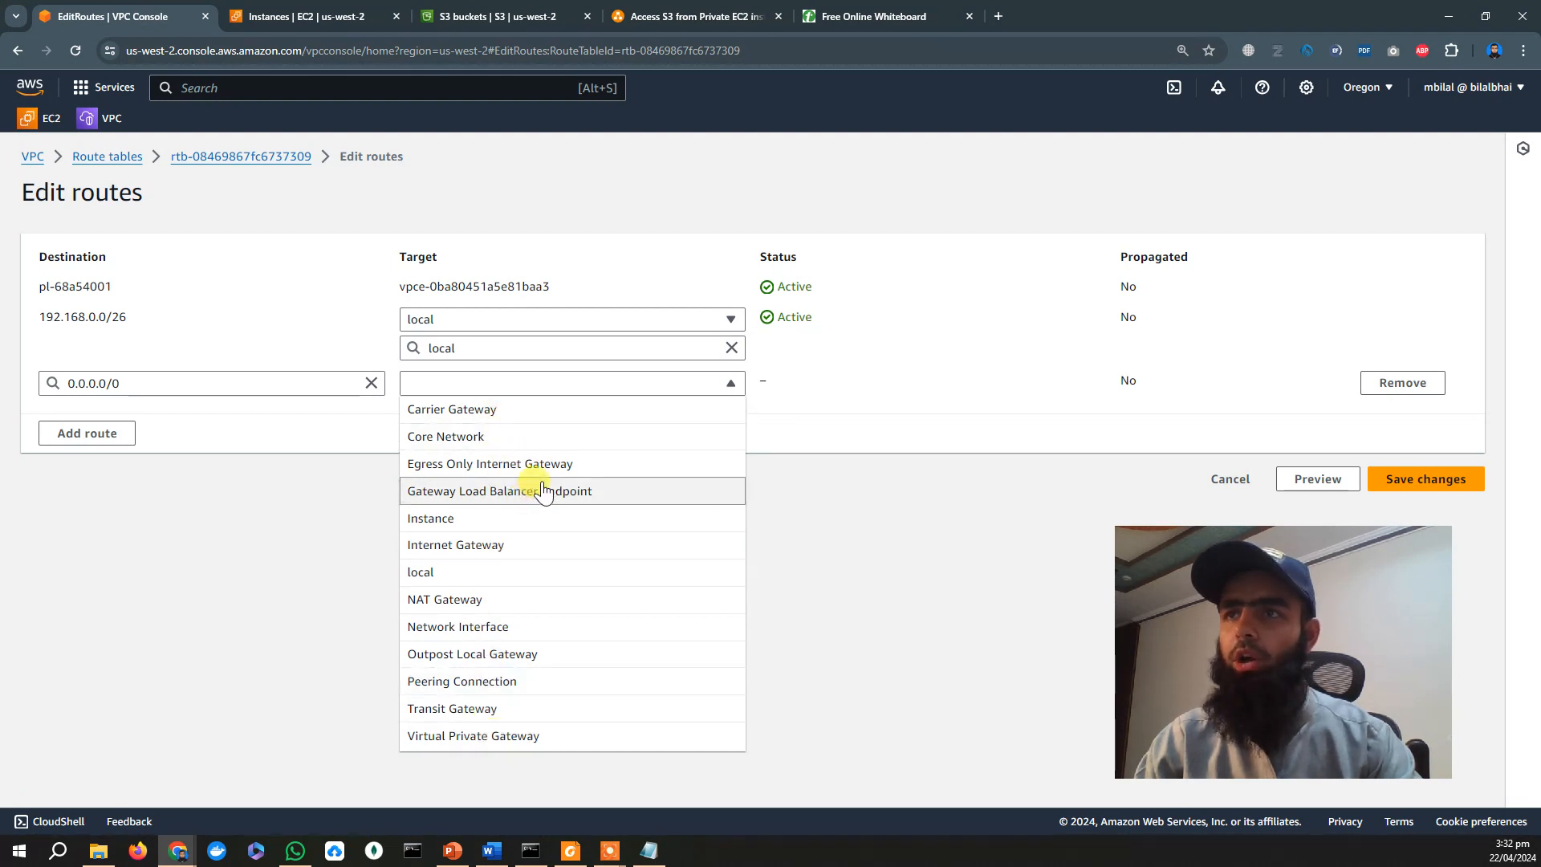
{"action": "left_click", "coordinate": [830, 508]}
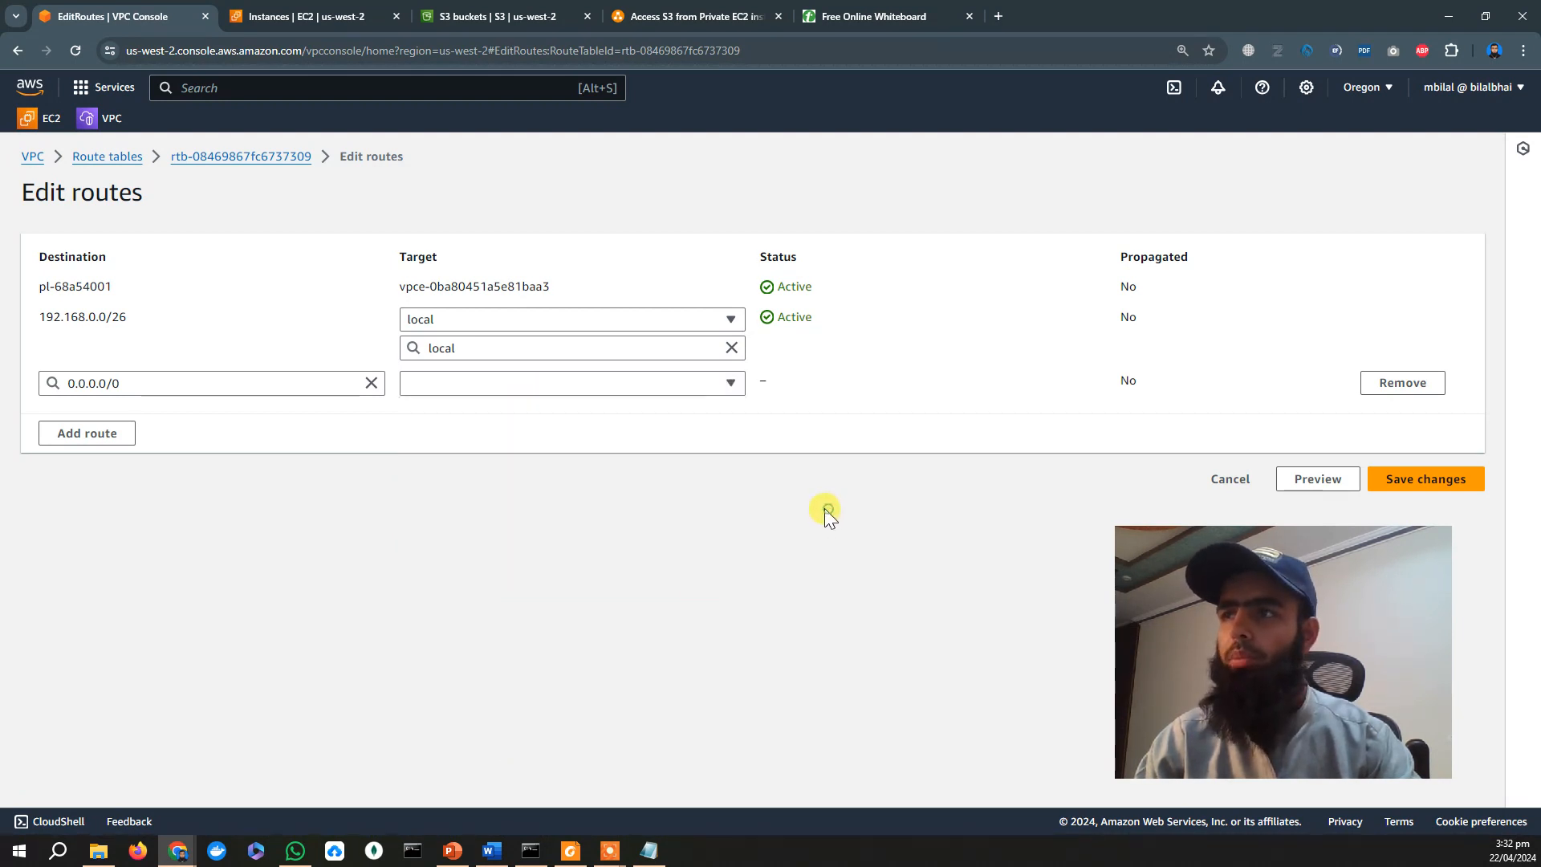
{"action": "left_click", "coordinate": [18, 50]}
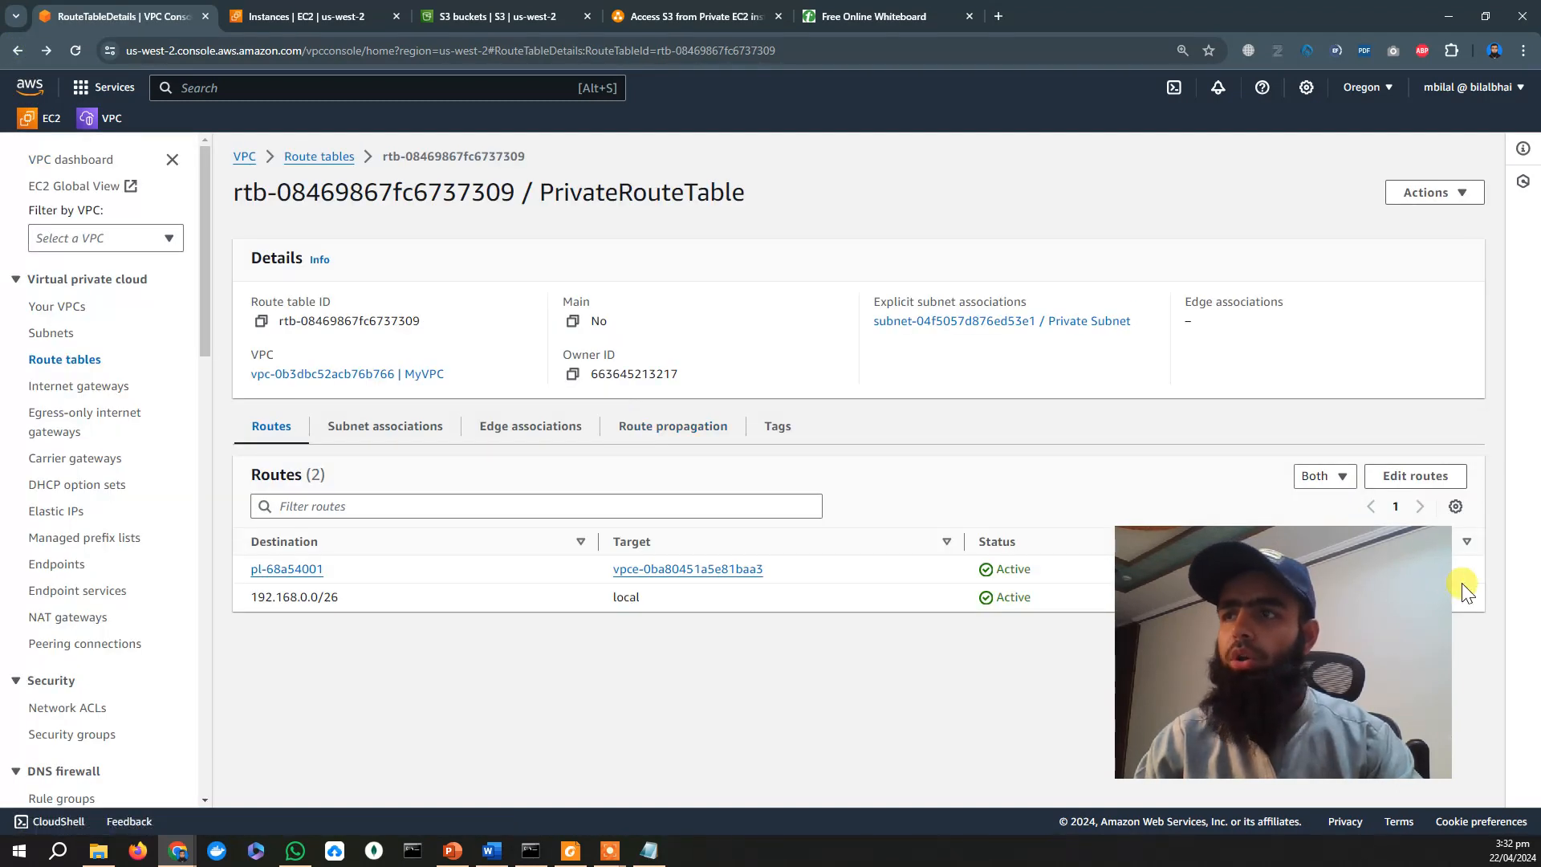
Examine the pl-68a54001 route and its VPC endpoint target in PrivateRouteTable, and compare them with the architecture diagram.
{"action": "left_click_drag", "start_coordinate": [1346, 591], "coordinate": [1382, 305]}
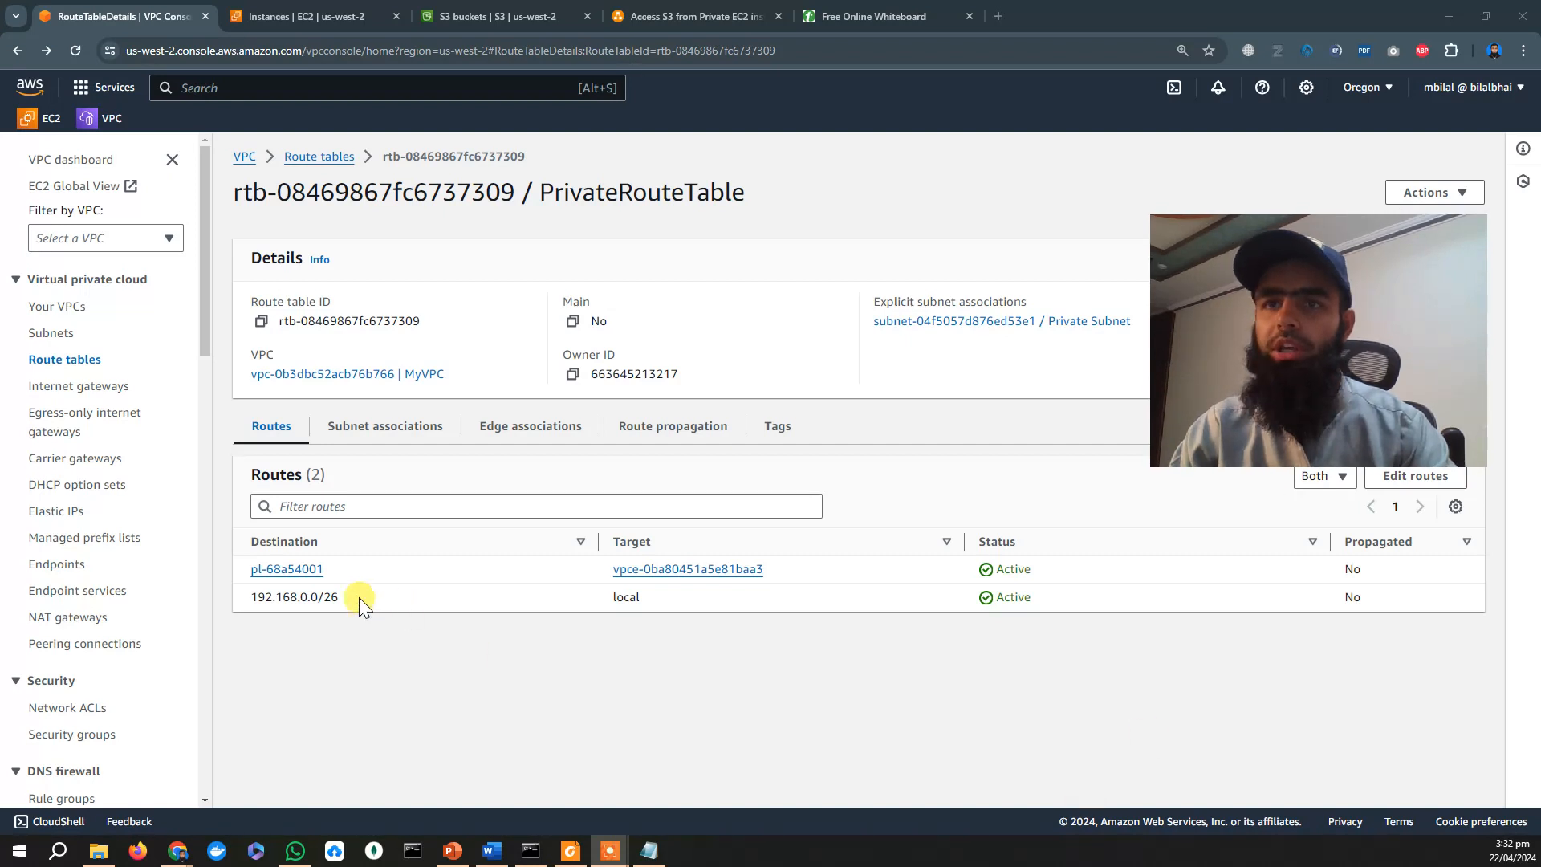
{"action": "left_click", "coordinate": [243, 571]}
{"action": "left_click_drag", "start_coordinate": [244, 571], "coordinate": [319, 572]}
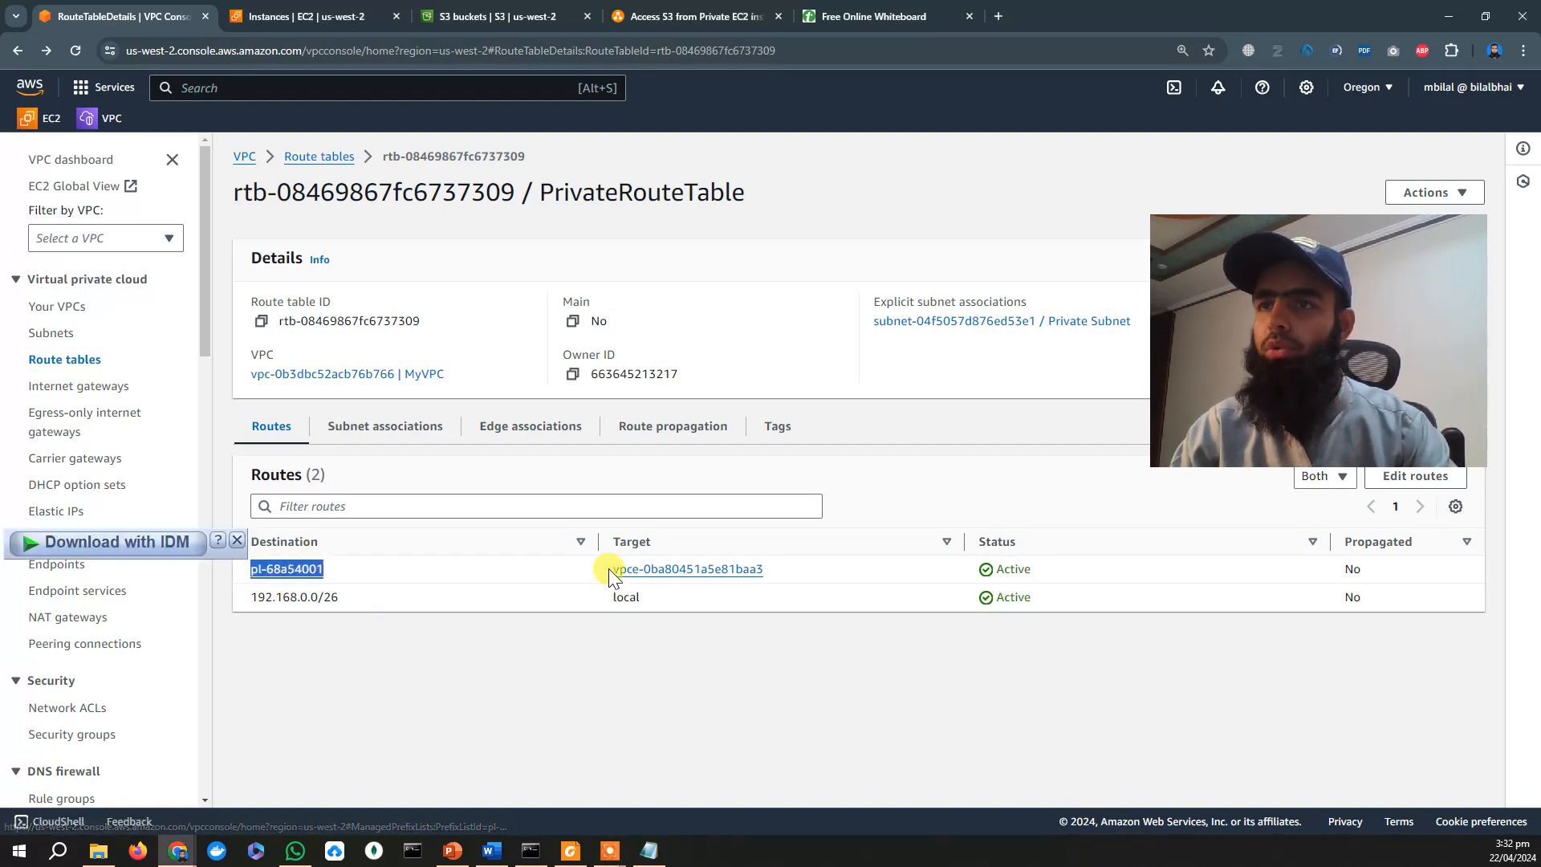
{"action": "left_click_drag", "start_coordinate": [612, 571], "coordinate": [777, 574]}
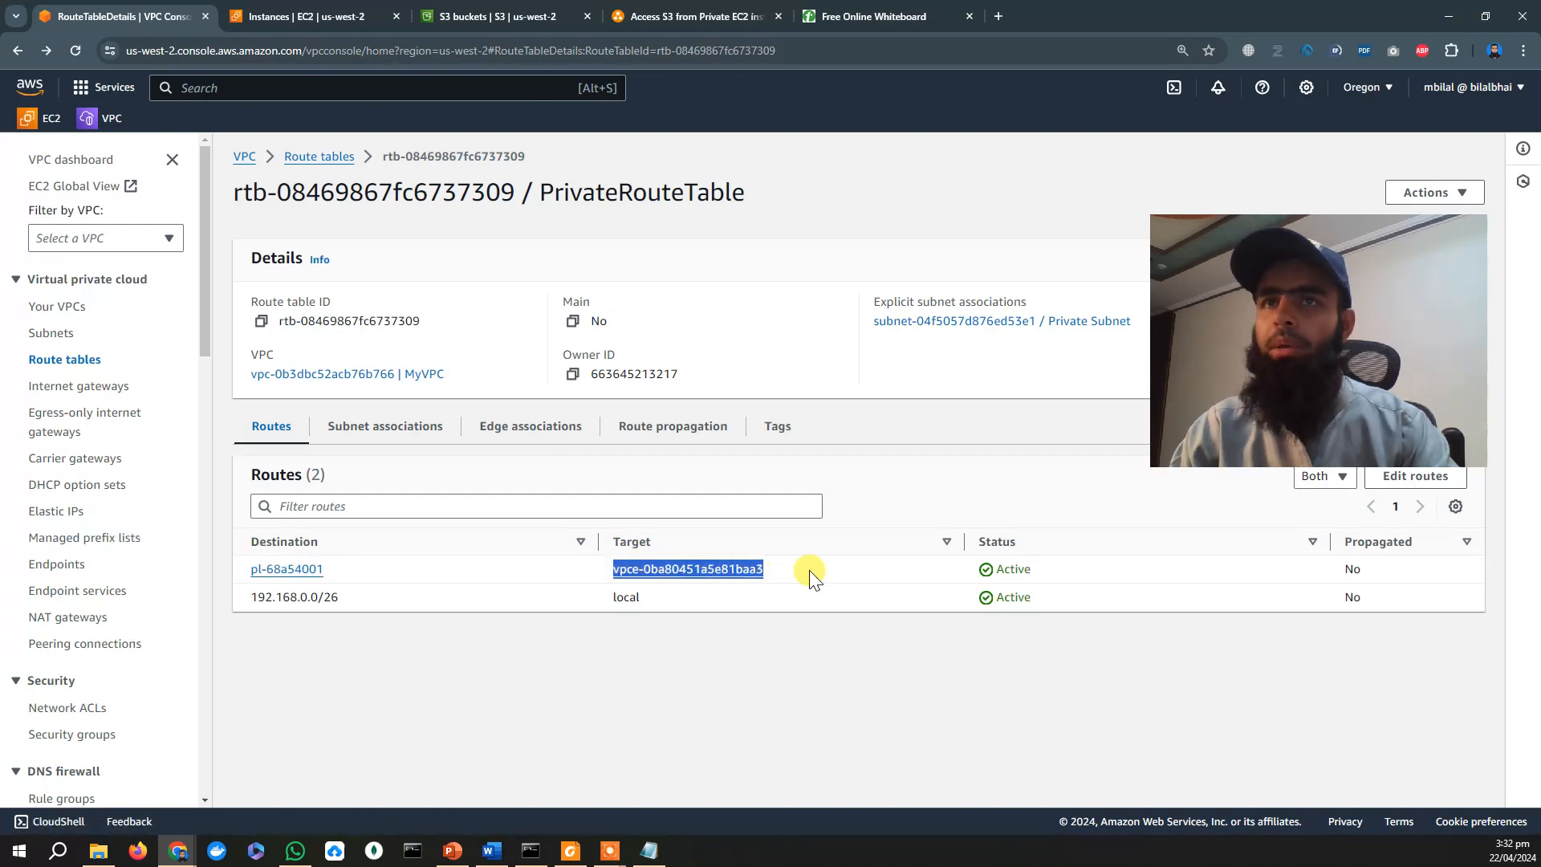
{"action": "left_click_drag", "start_coordinate": [535, 191], "coordinate": [746, 193]}
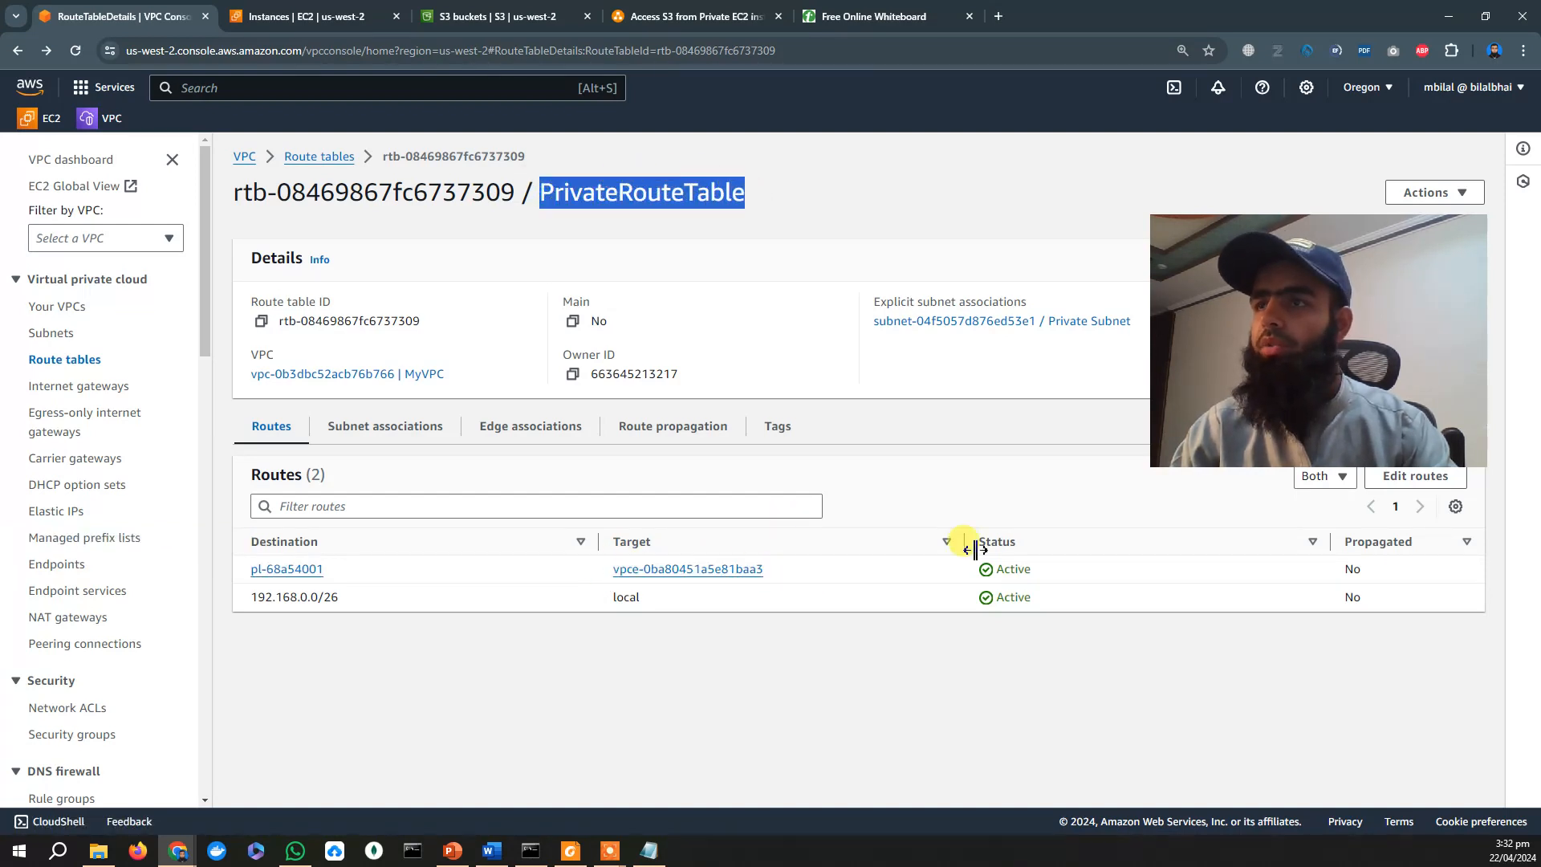
{"action": "left_click", "coordinate": [905, 687]}
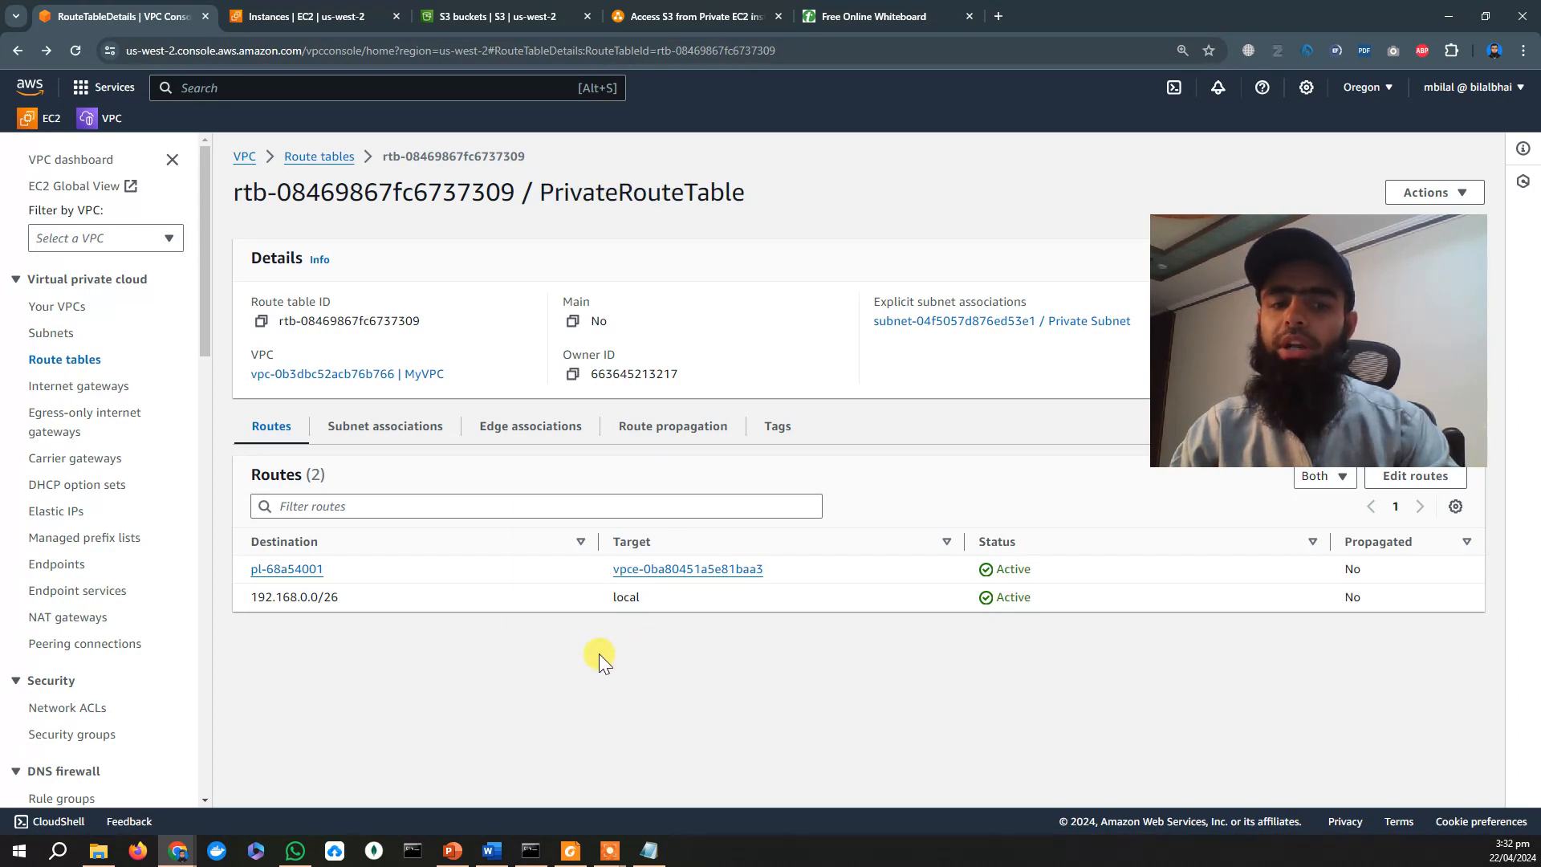
{"action": "left_click", "coordinate": [688, 15]}
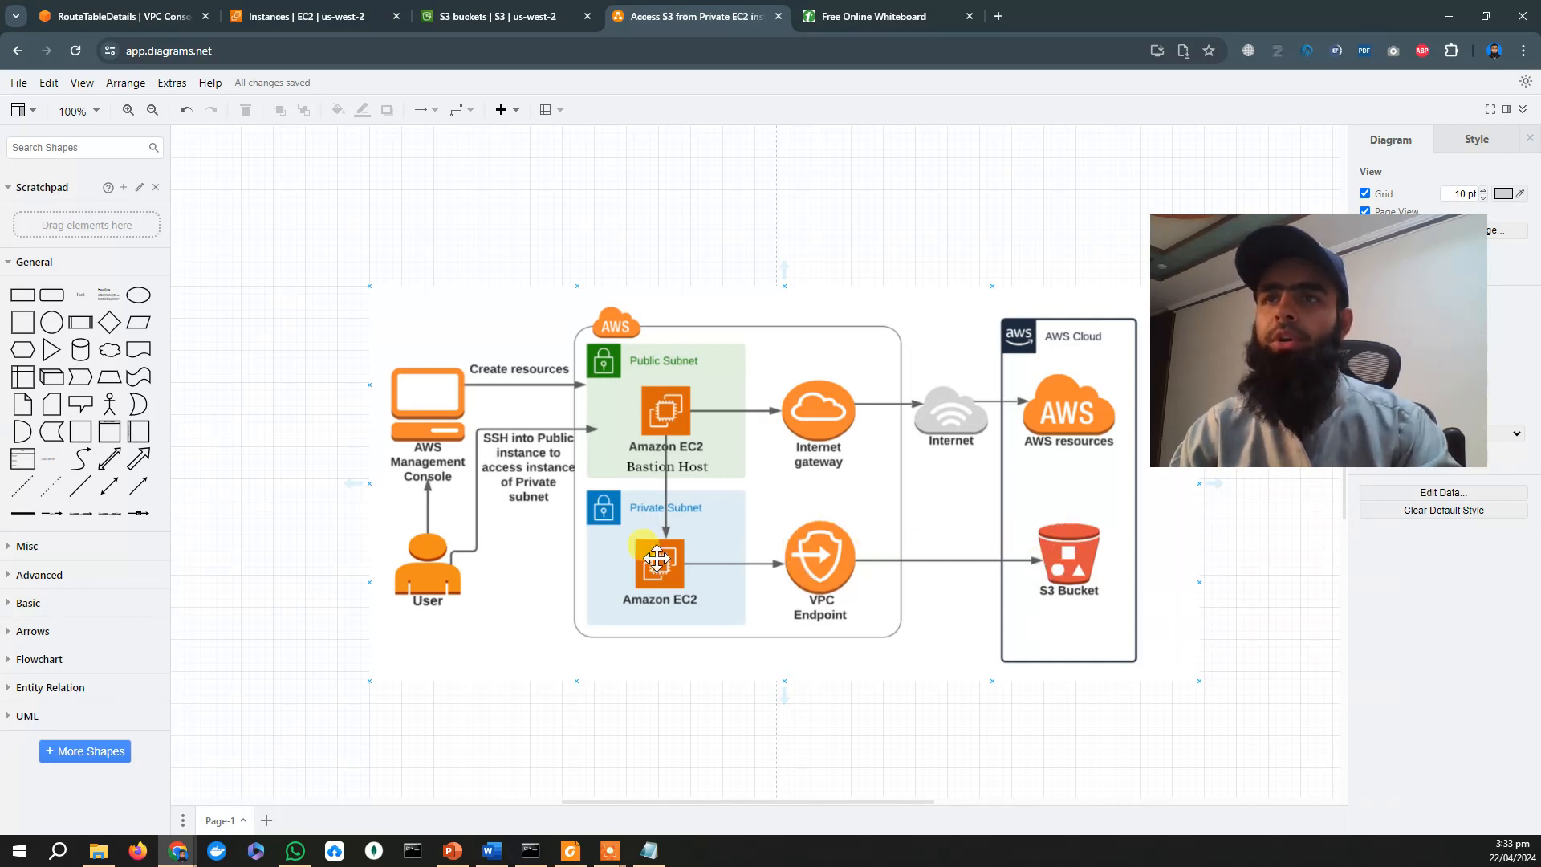
Switch to the terminal session on the private instance, clear it, and run ls and aws s3 ls to list the buckets.
{"action": "left_click", "coordinate": [328, 9]}
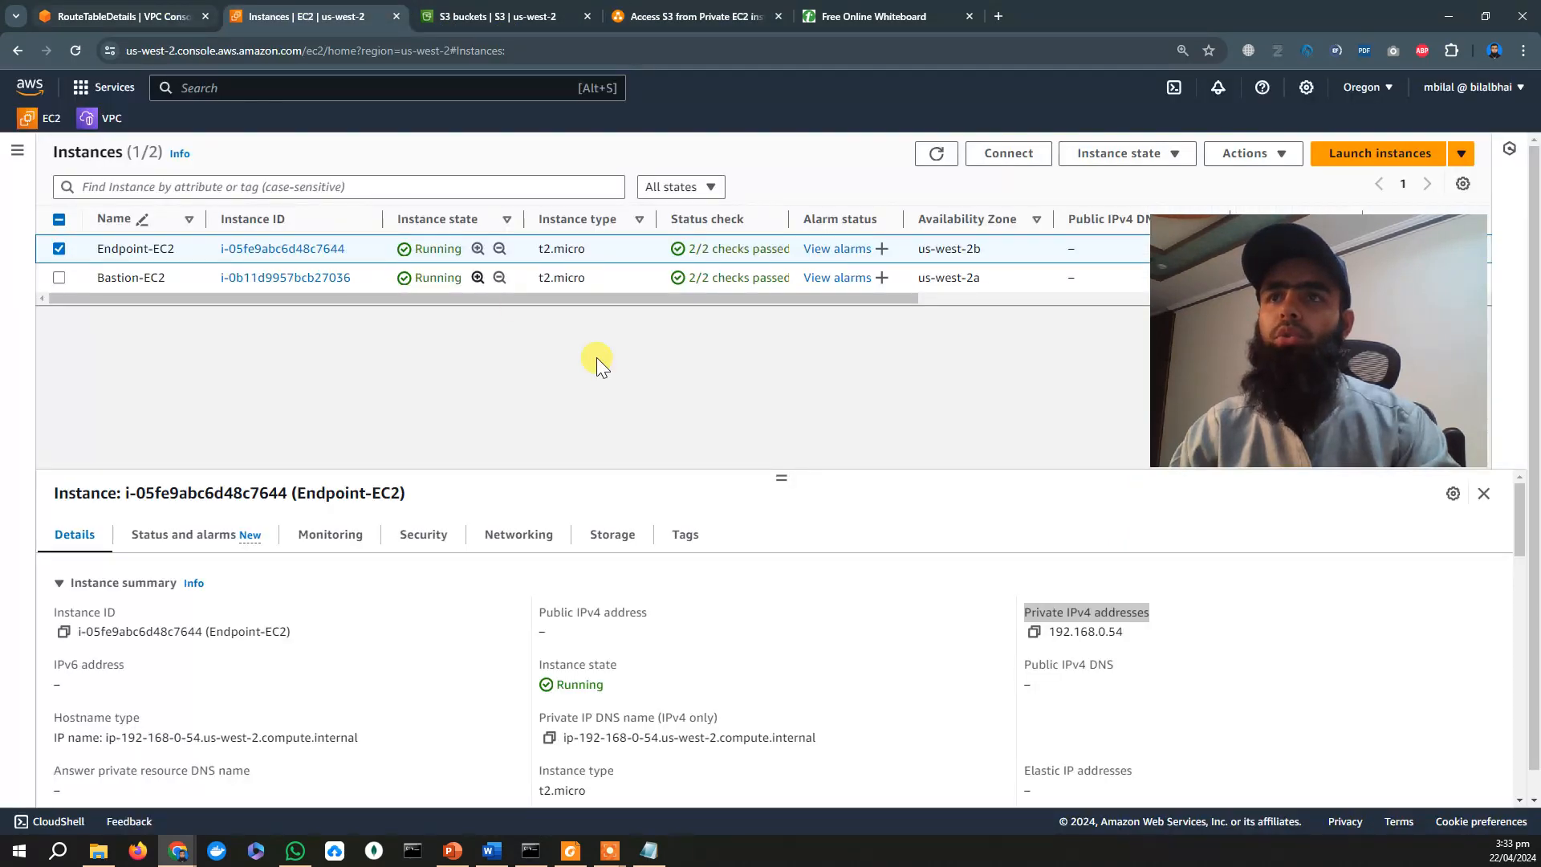
{"action": "left_click", "coordinate": [533, 850]}
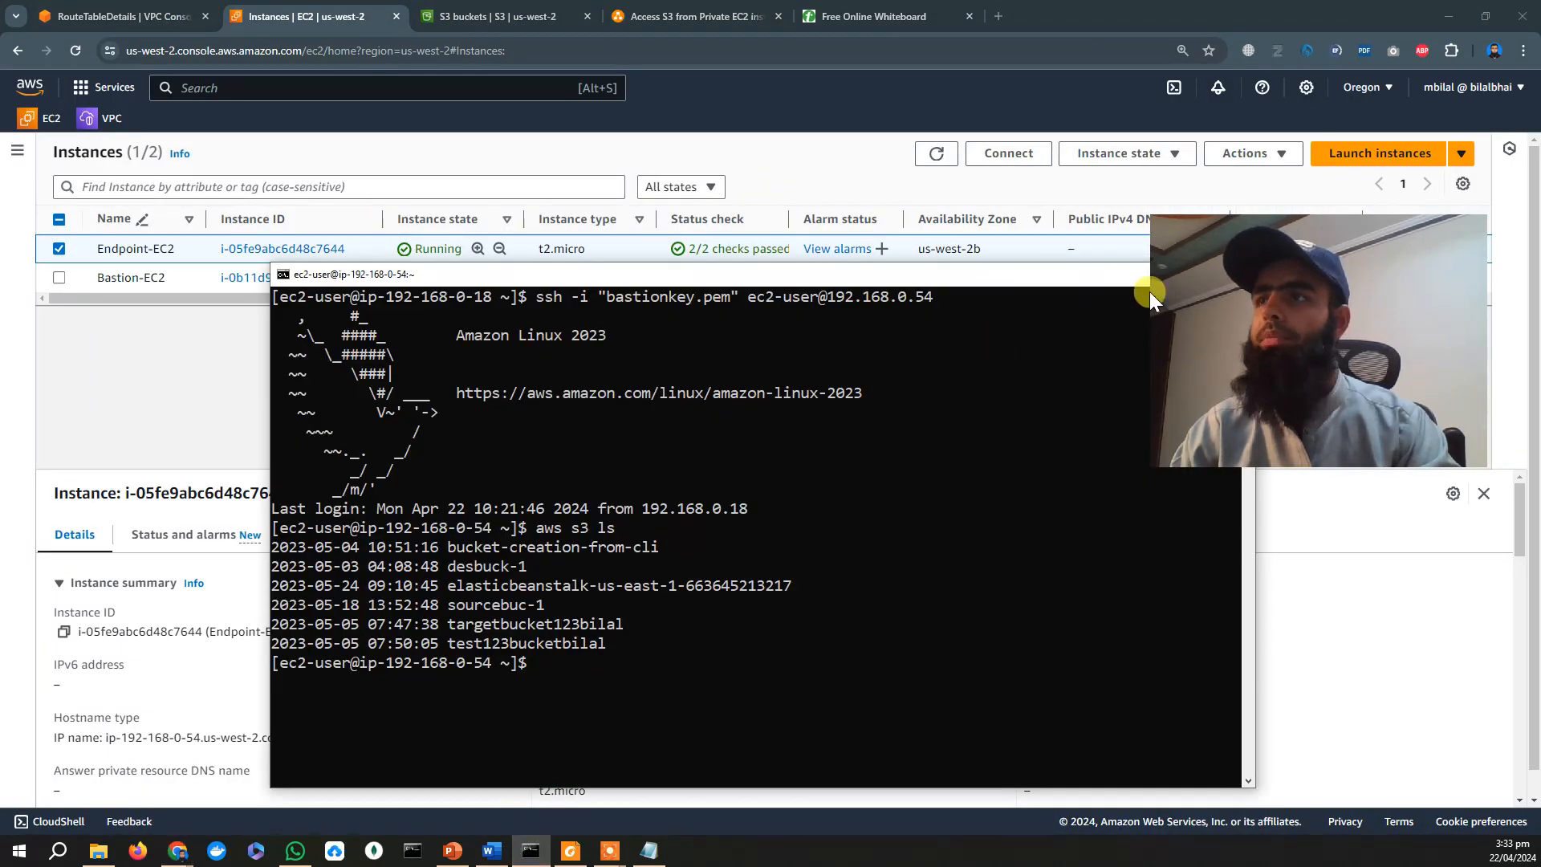
{"action": "left_click_drag", "start_coordinate": [920, 275], "coordinate": [810, 147]}
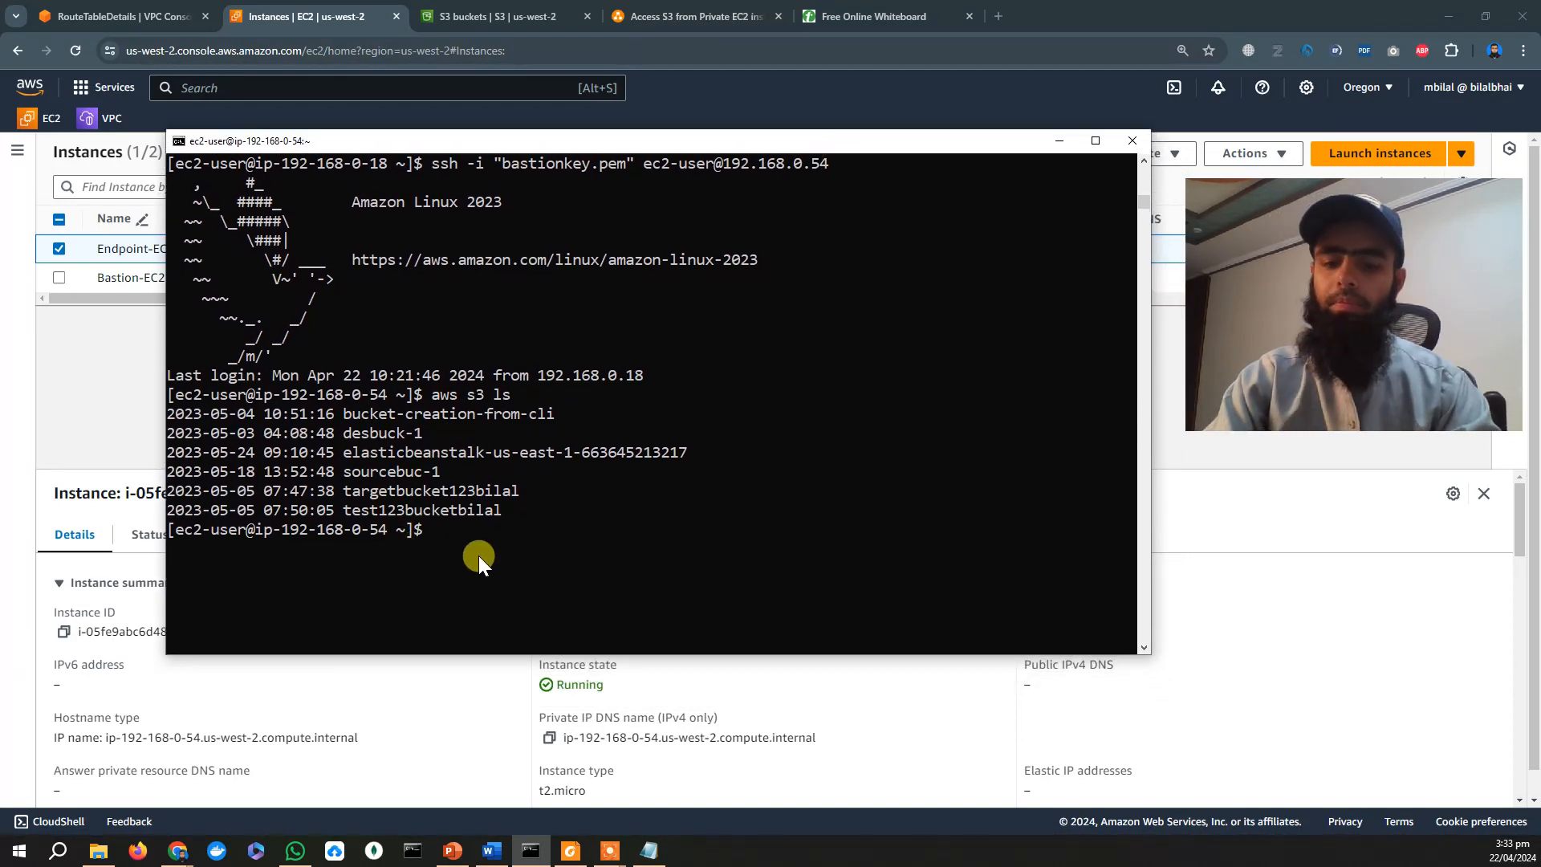
{"action": "key", "text": "ctrl+l"}
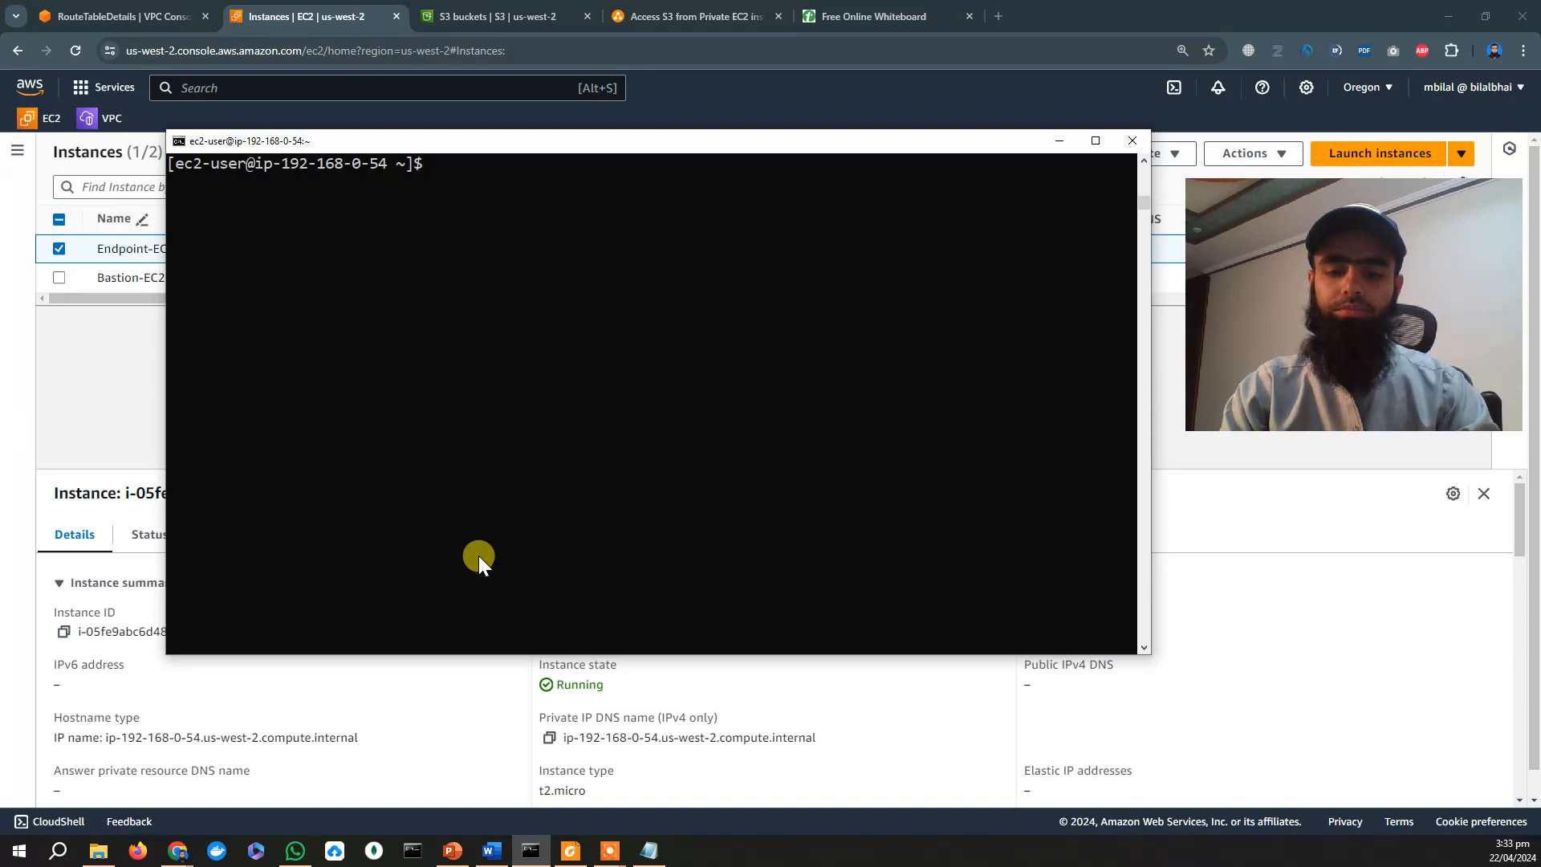
{"action": "type", "text": "ls"}
{"action": "key", "text": "Return"}
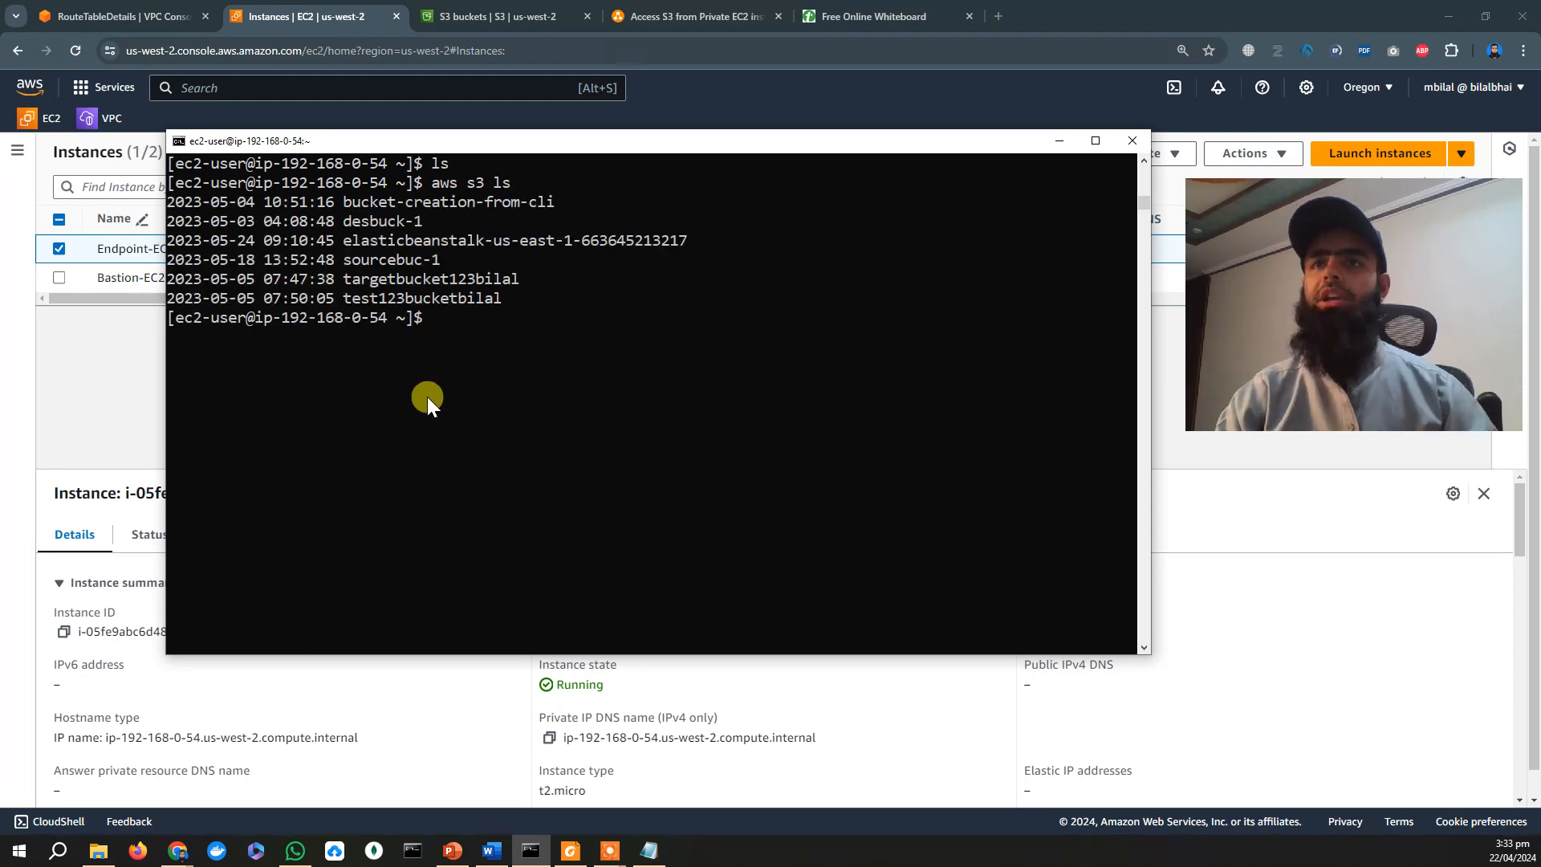
Compare the buckets listed in the terminal with those in the S3 console and look into sourcebuc-1.
{"action": "left_click_drag", "start_coordinate": [498, 300], "coordinate": [170, 209]}
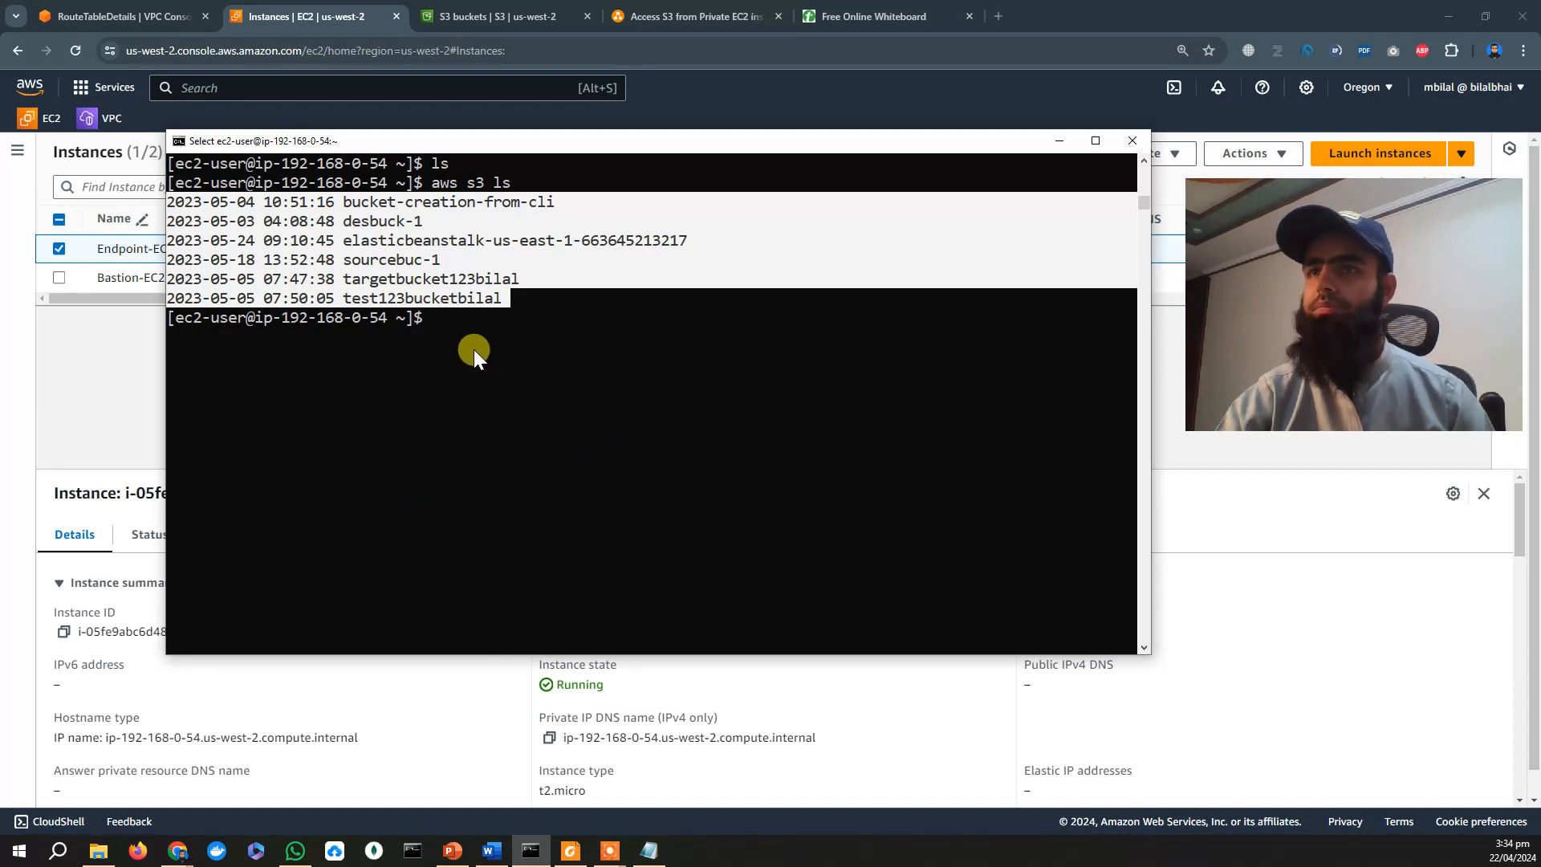
{"action": "left_click", "coordinate": [464, 326]}
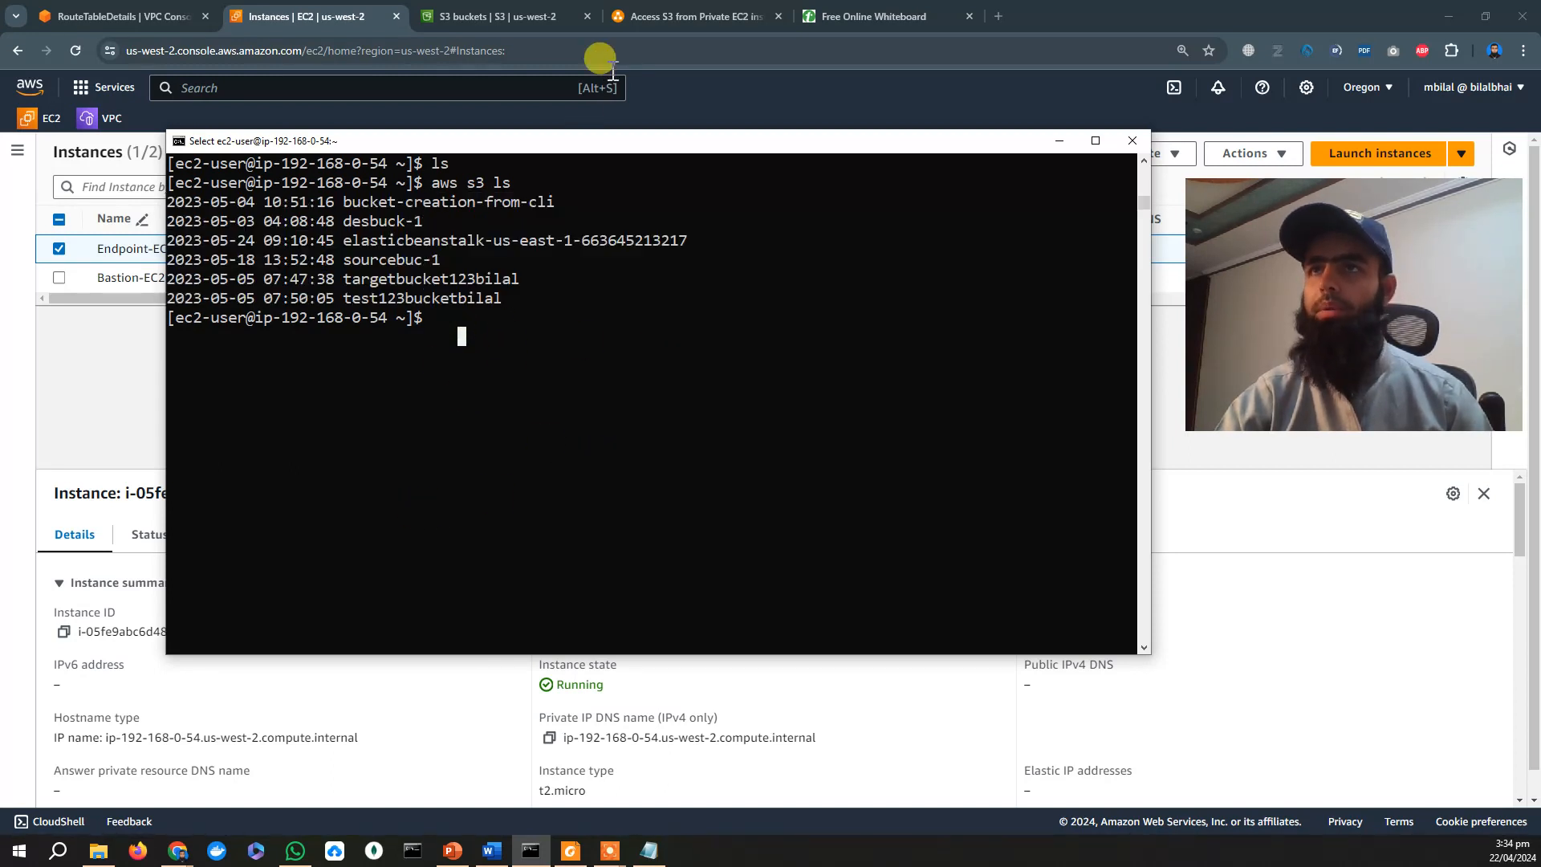
{"action": "left_click", "coordinate": [484, 13]}
{"action": "left_click", "coordinate": [792, 437]}
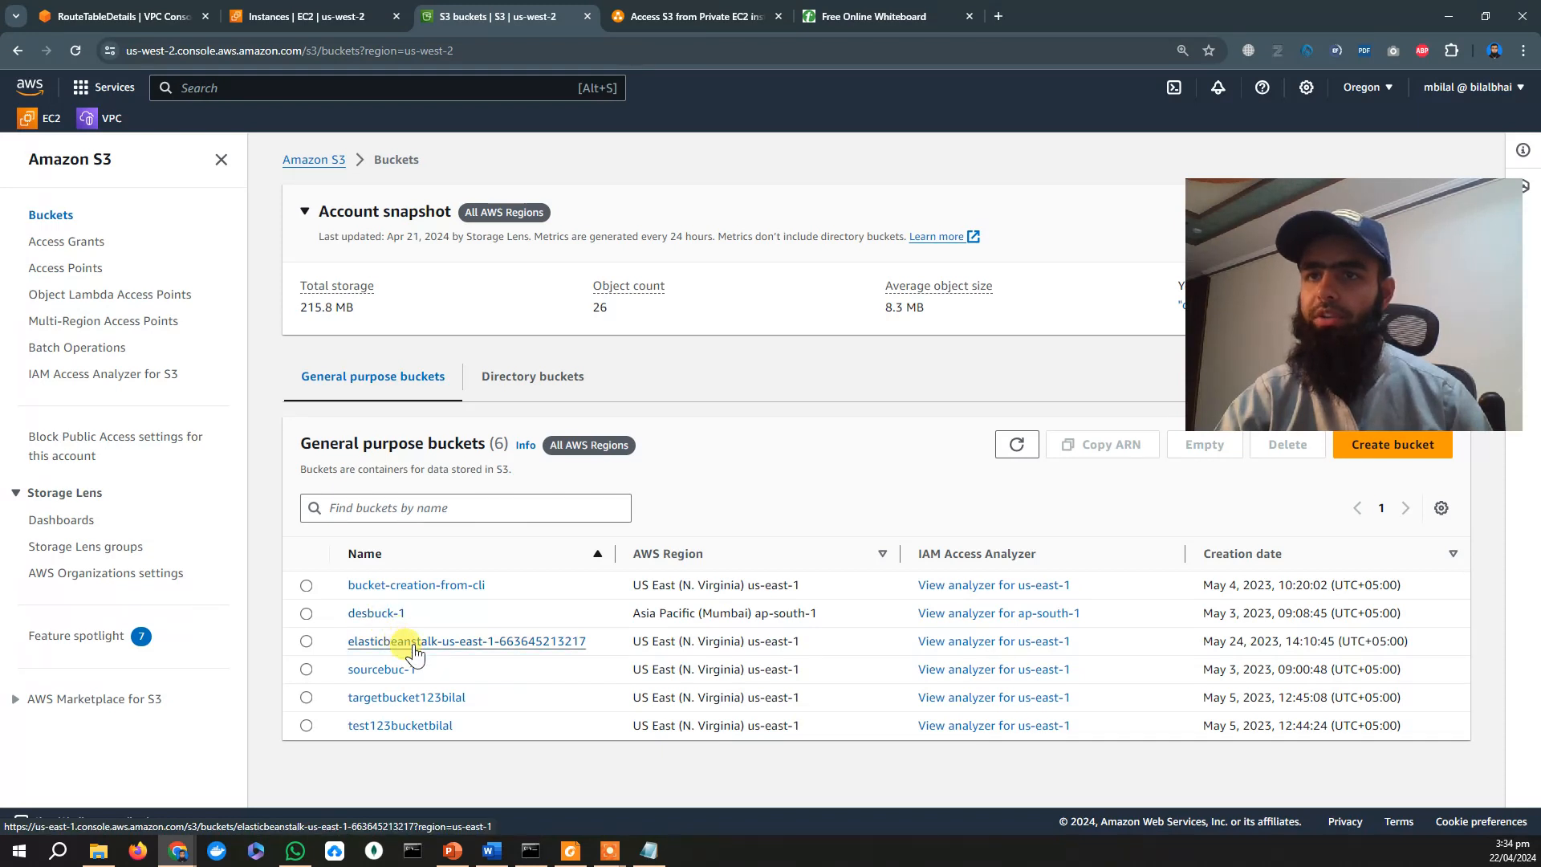
{"action": "left_click", "coordinate": [382, 669]}
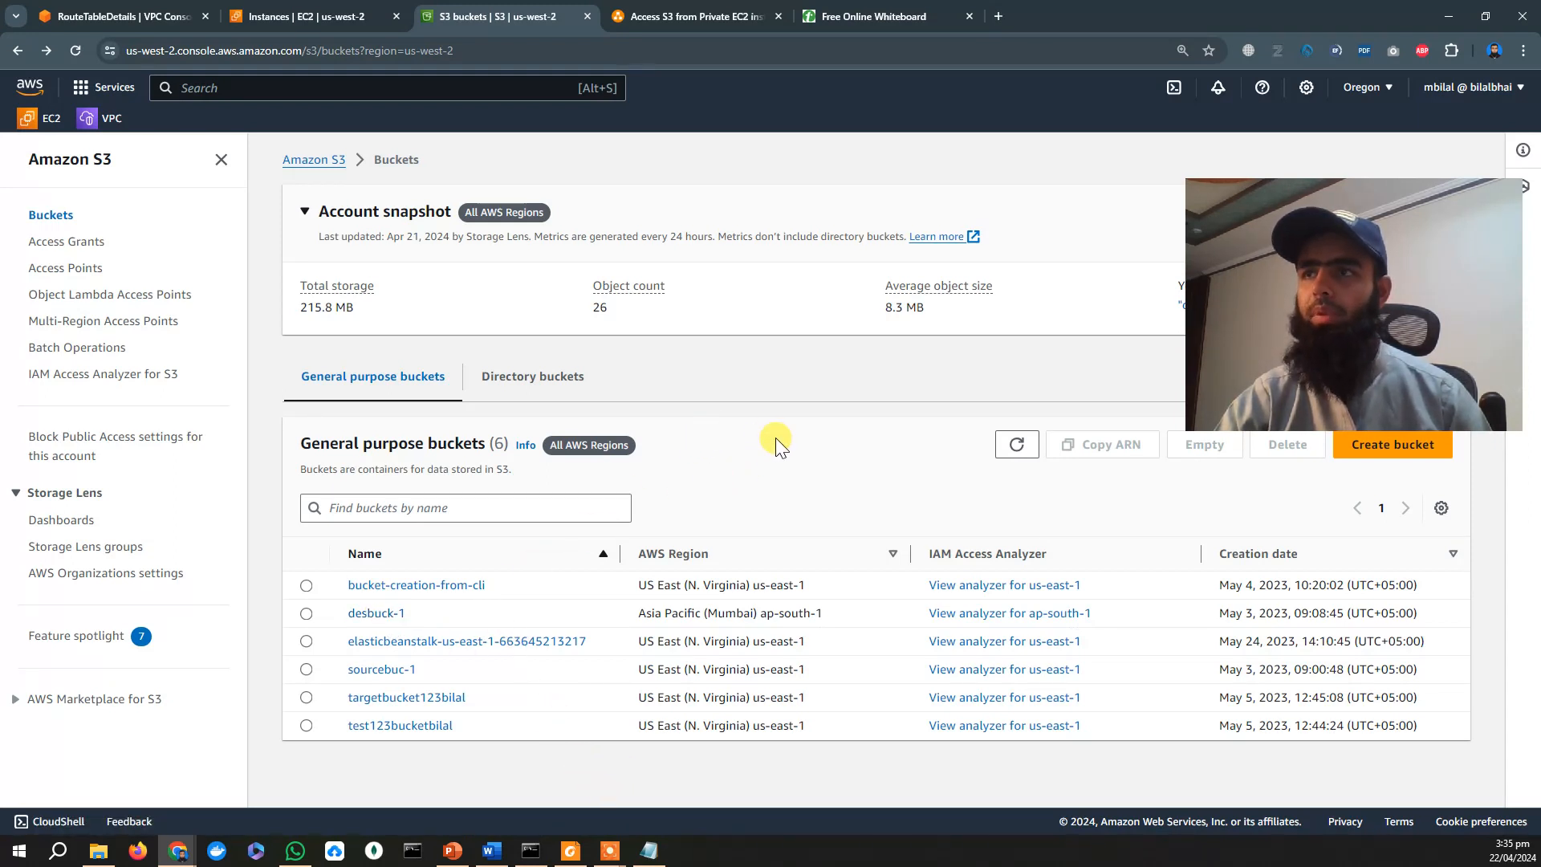
Start creating a general purpose S3 bucket in US West (Oregon) with the name mybuc12345.
{"action": "left_click", "coordinate": [1414, 448]}
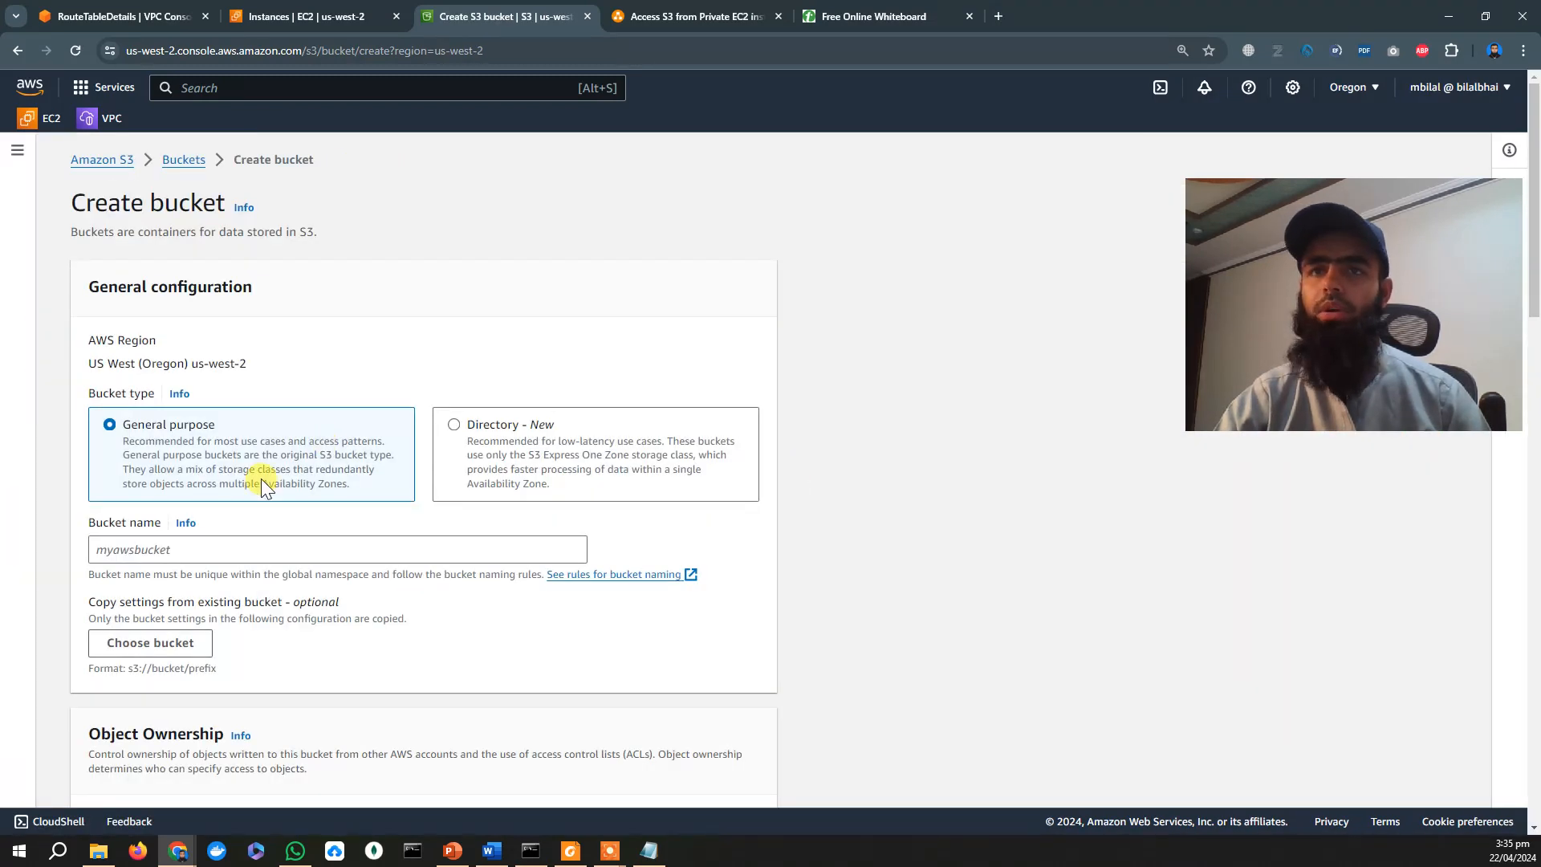
{"action": "left_click", "coordinate": [223, 549]}
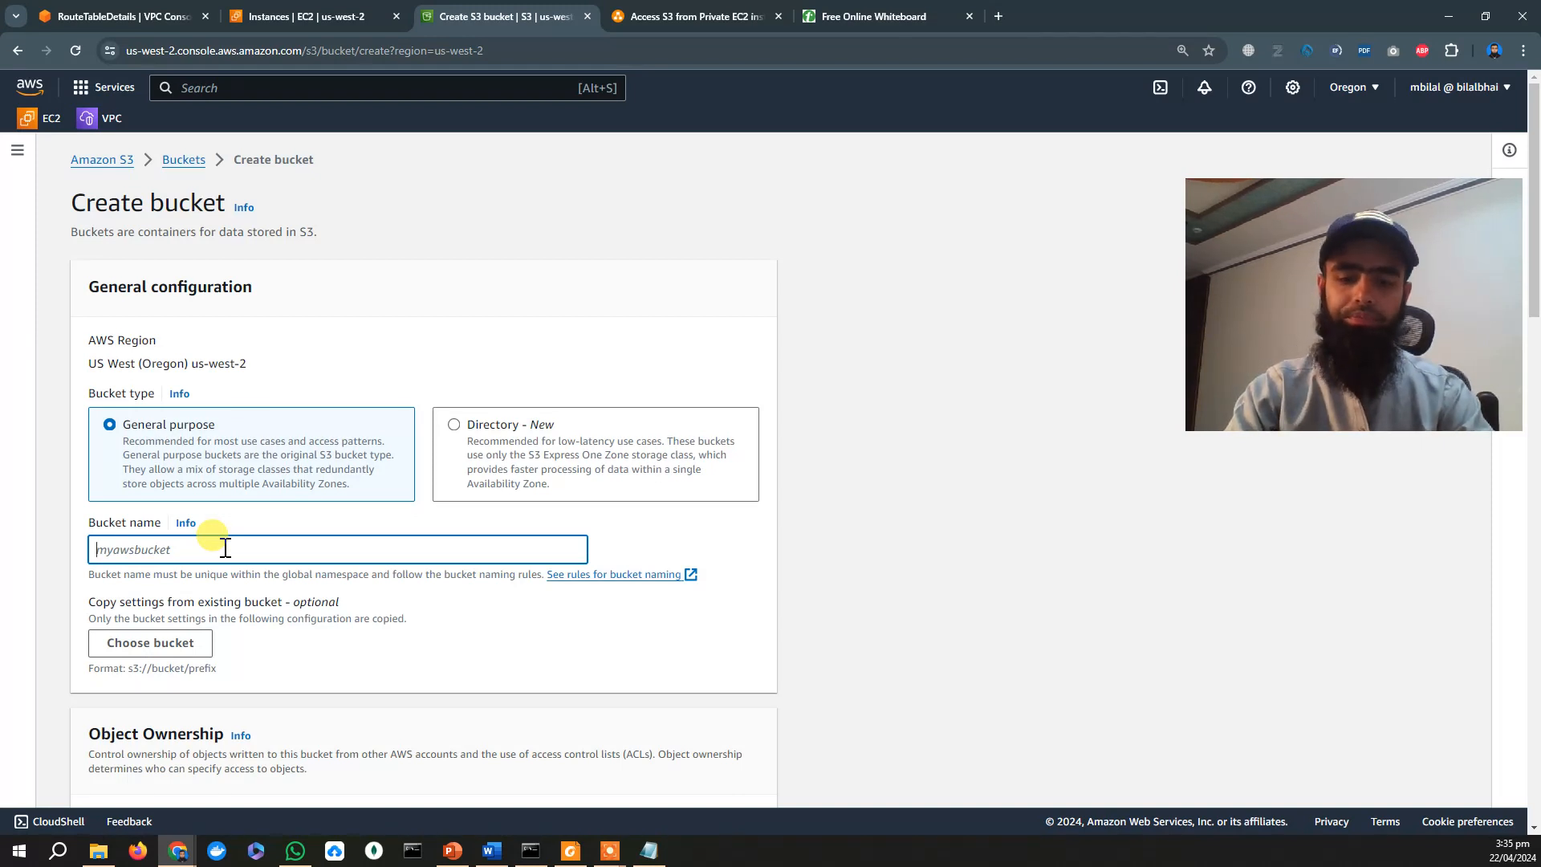
{"action": "type", "text": "my"}
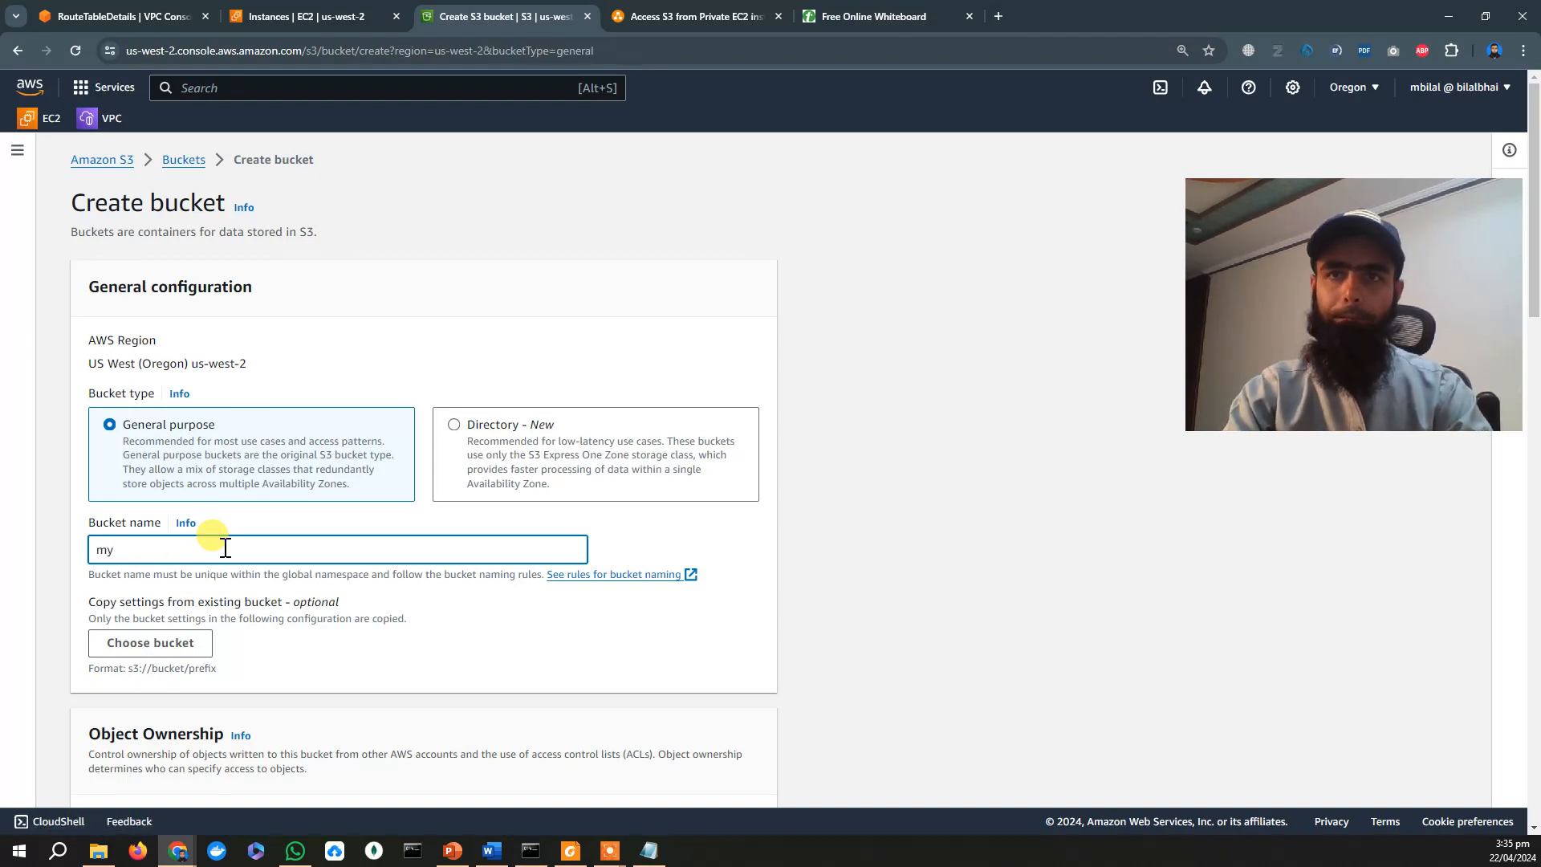
{"action": "type", "text": "bu"}
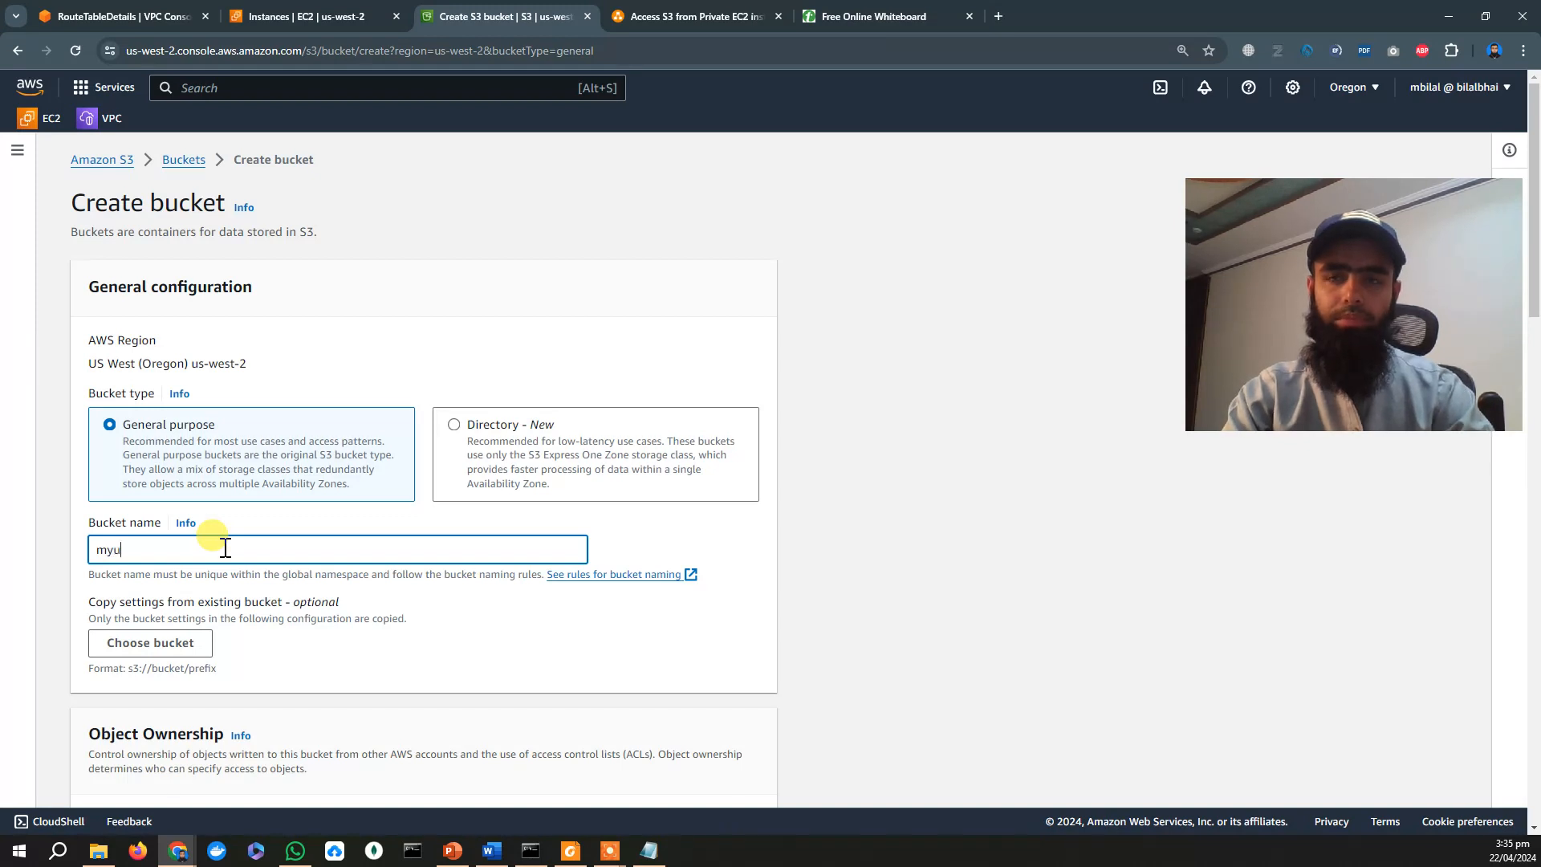
{"action": "type", "text": "c"}
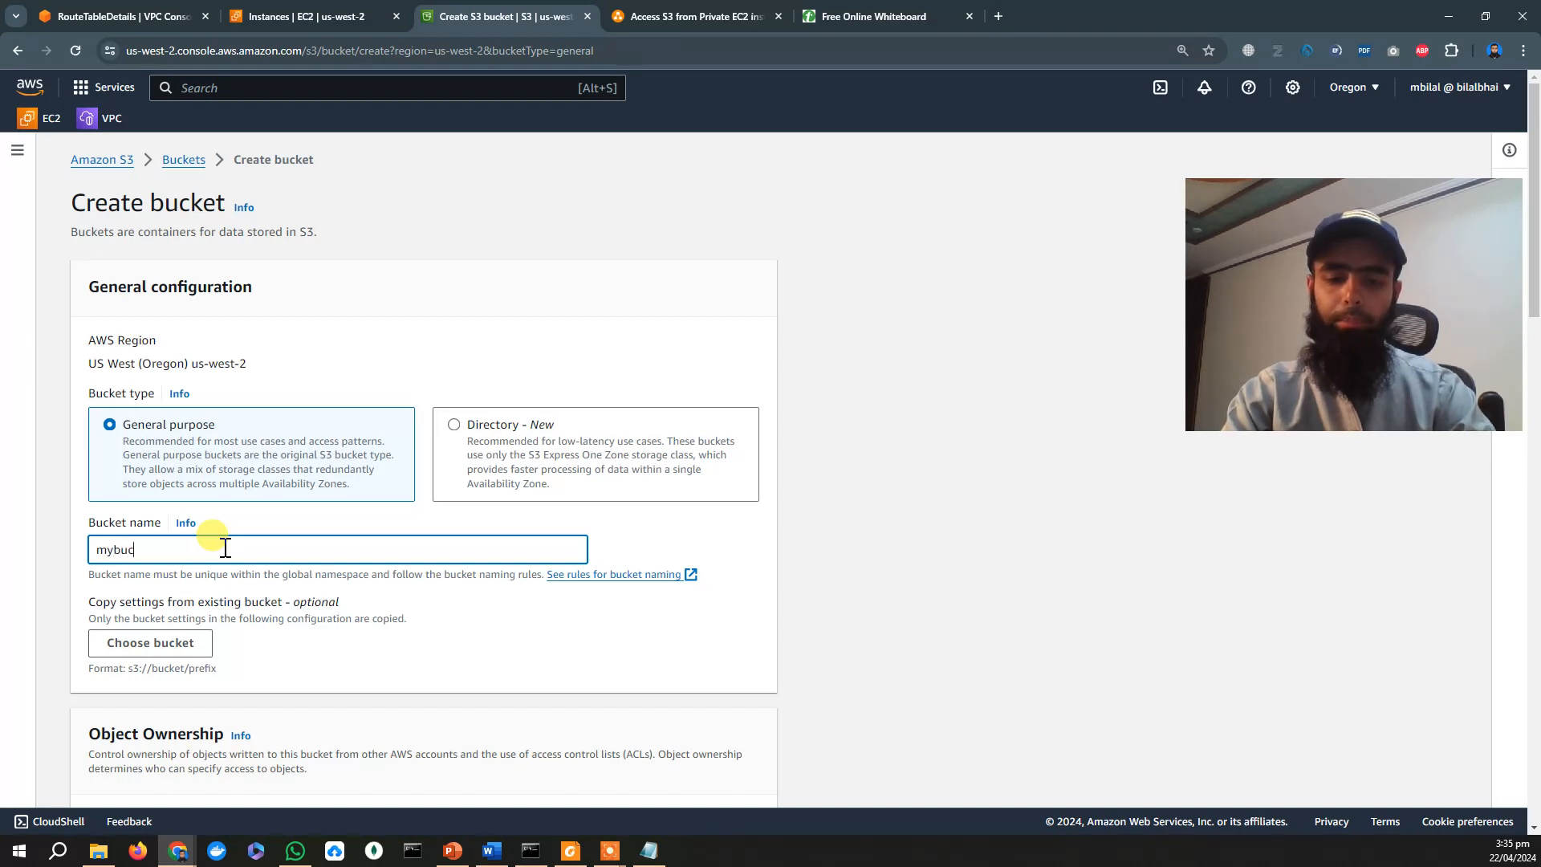
{"action": "type", "text": "12345"}
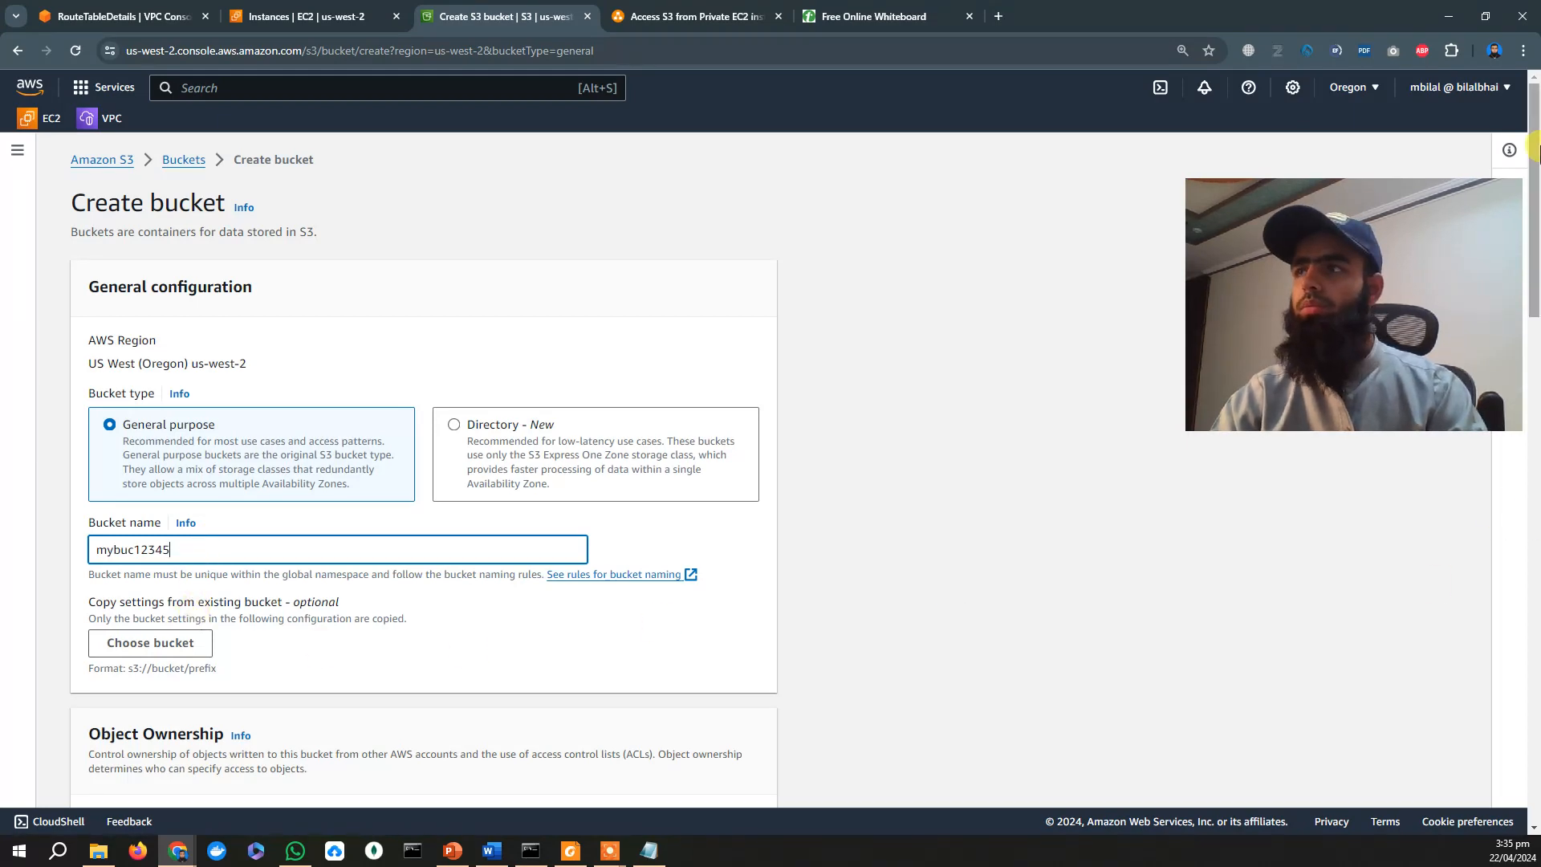
Enable ACLs, turn off Block all public access with the acknowledgement, and try to create the bucket.
{"action": "scroll", "coordinate": [923, 474], "scroll_direction": "down", "scroll_amount": 5}
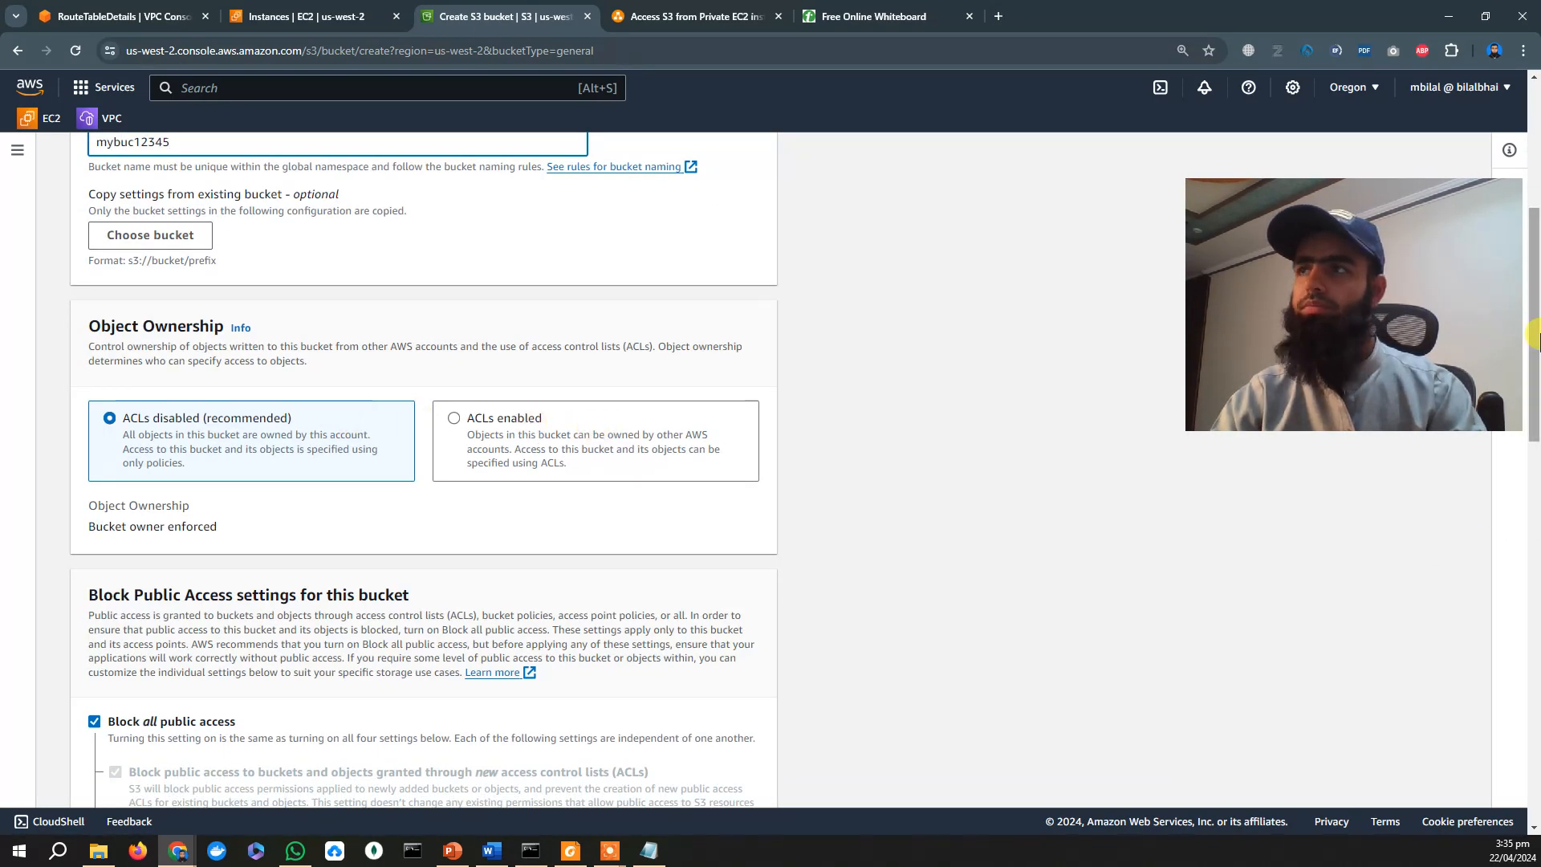
{"action": "left_click", "coordinate": [527, 441]}
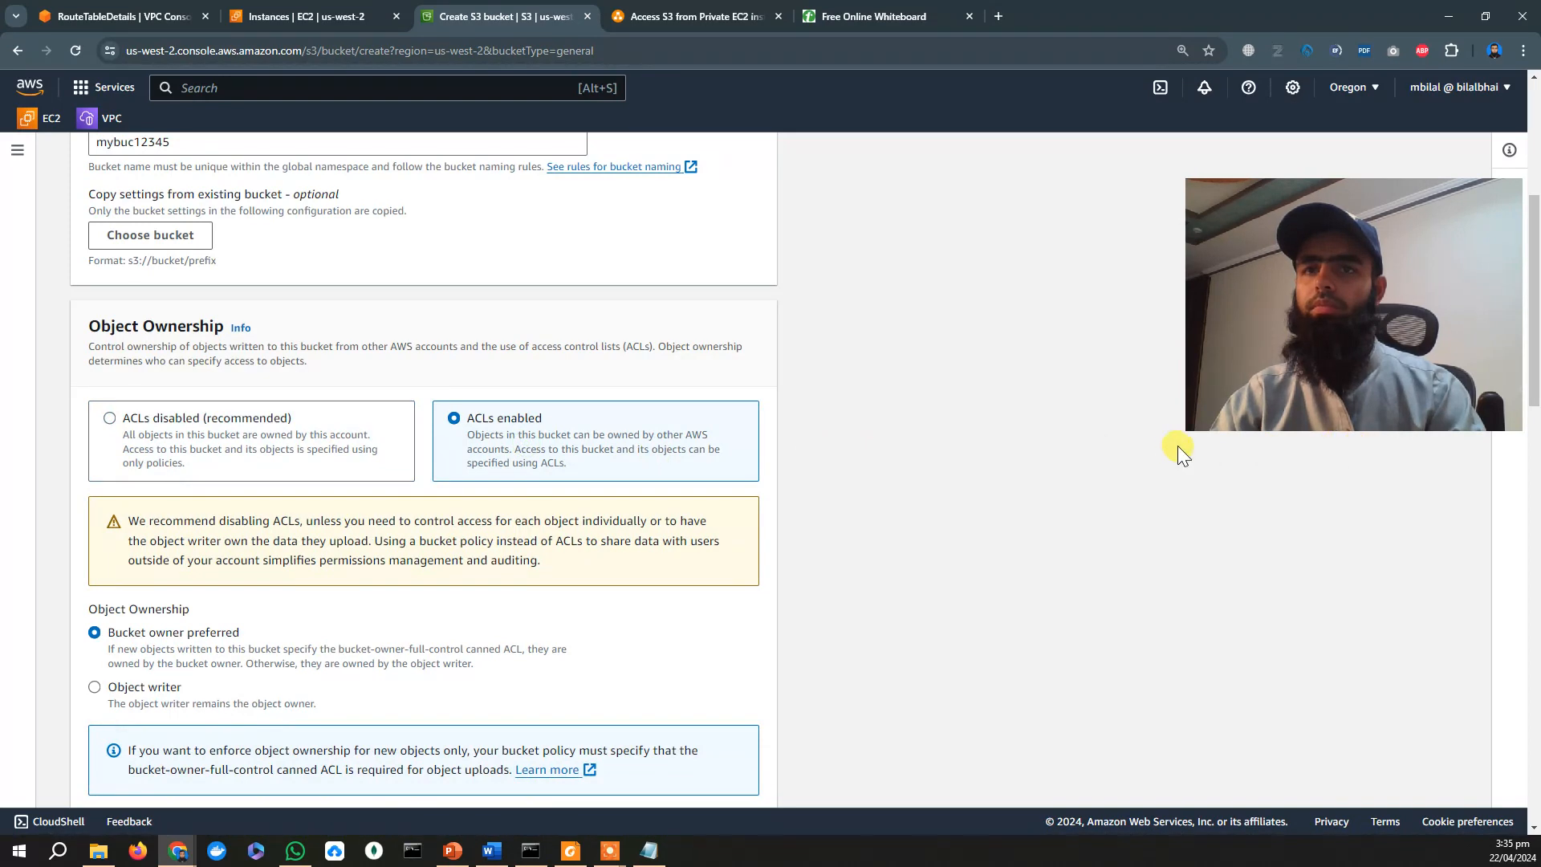
{"action": "left_click_drag", "start_coordinate": [1535, 363], "coordinate": [1534, 563]}
{"action": "left_click", "coordinate": [93, 258]}
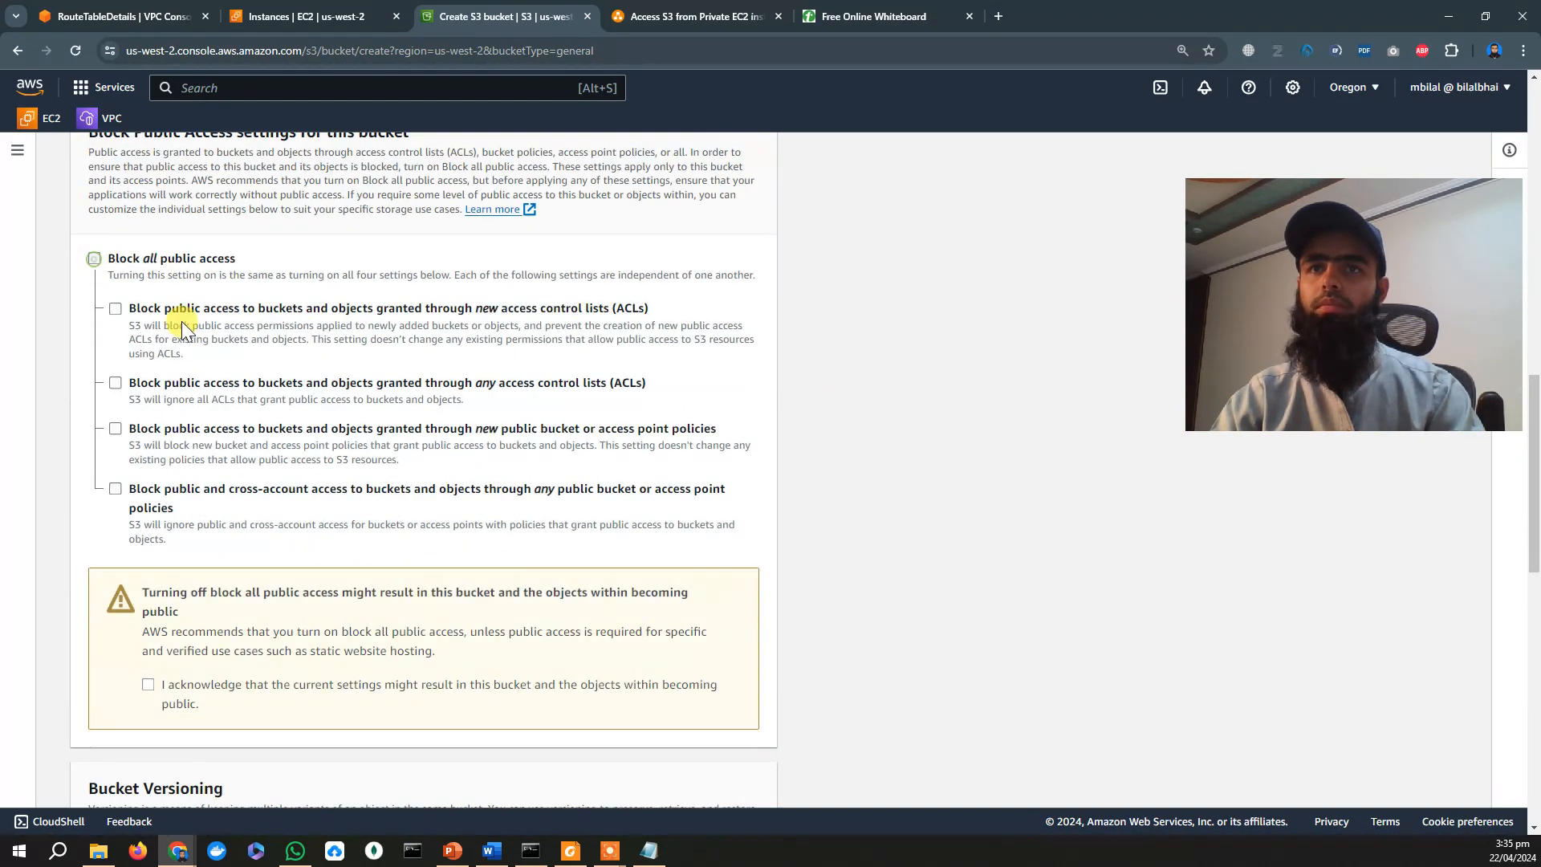
{"action": "left_click", "coordinate": [232, 682]}
{"action": "left_click_drag", "start_coordinate": [1535, 445], "coordinate": [1535, 716]}
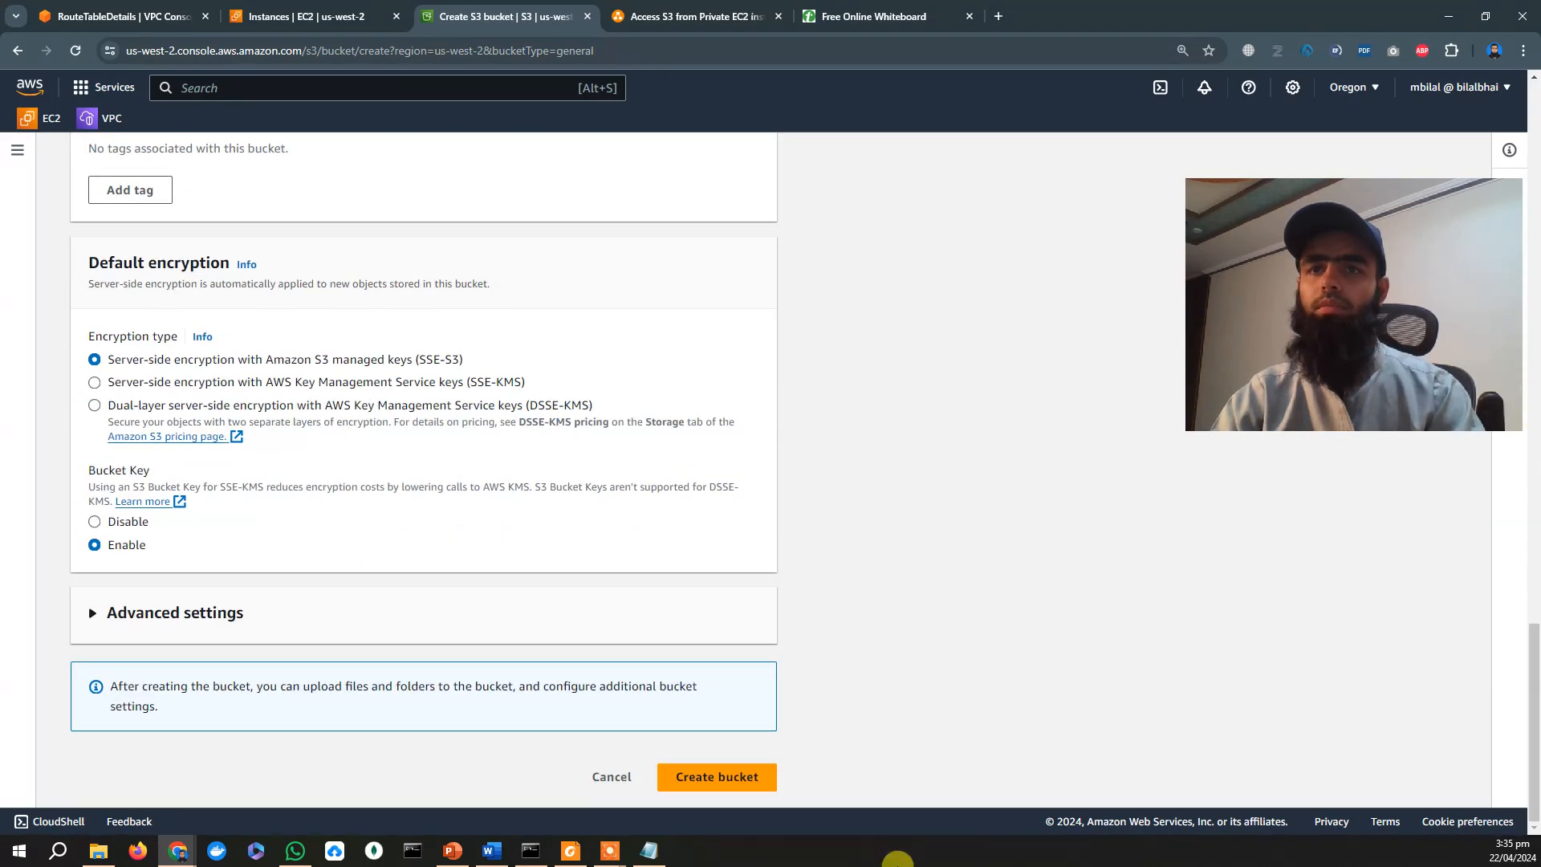
{"action": "left_click", "coordinate": [715, 785]}
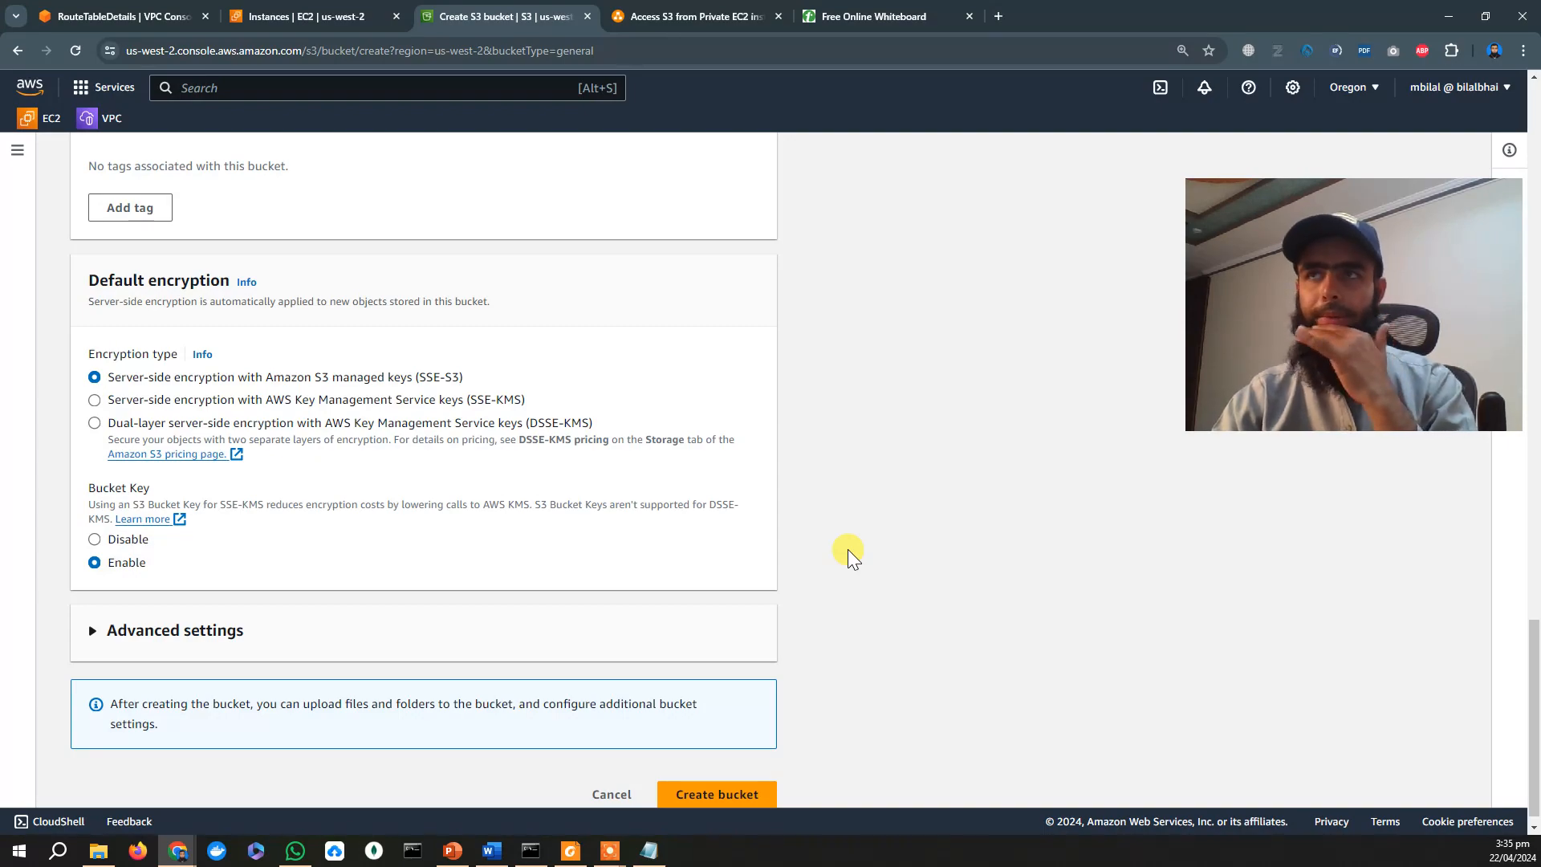
Change the bucket name to mybuc123321 and create the bucket.
{"action": "scroll", "coordinate": [809, 562], "scroll_direction": "up", "scroll_amount": 20}
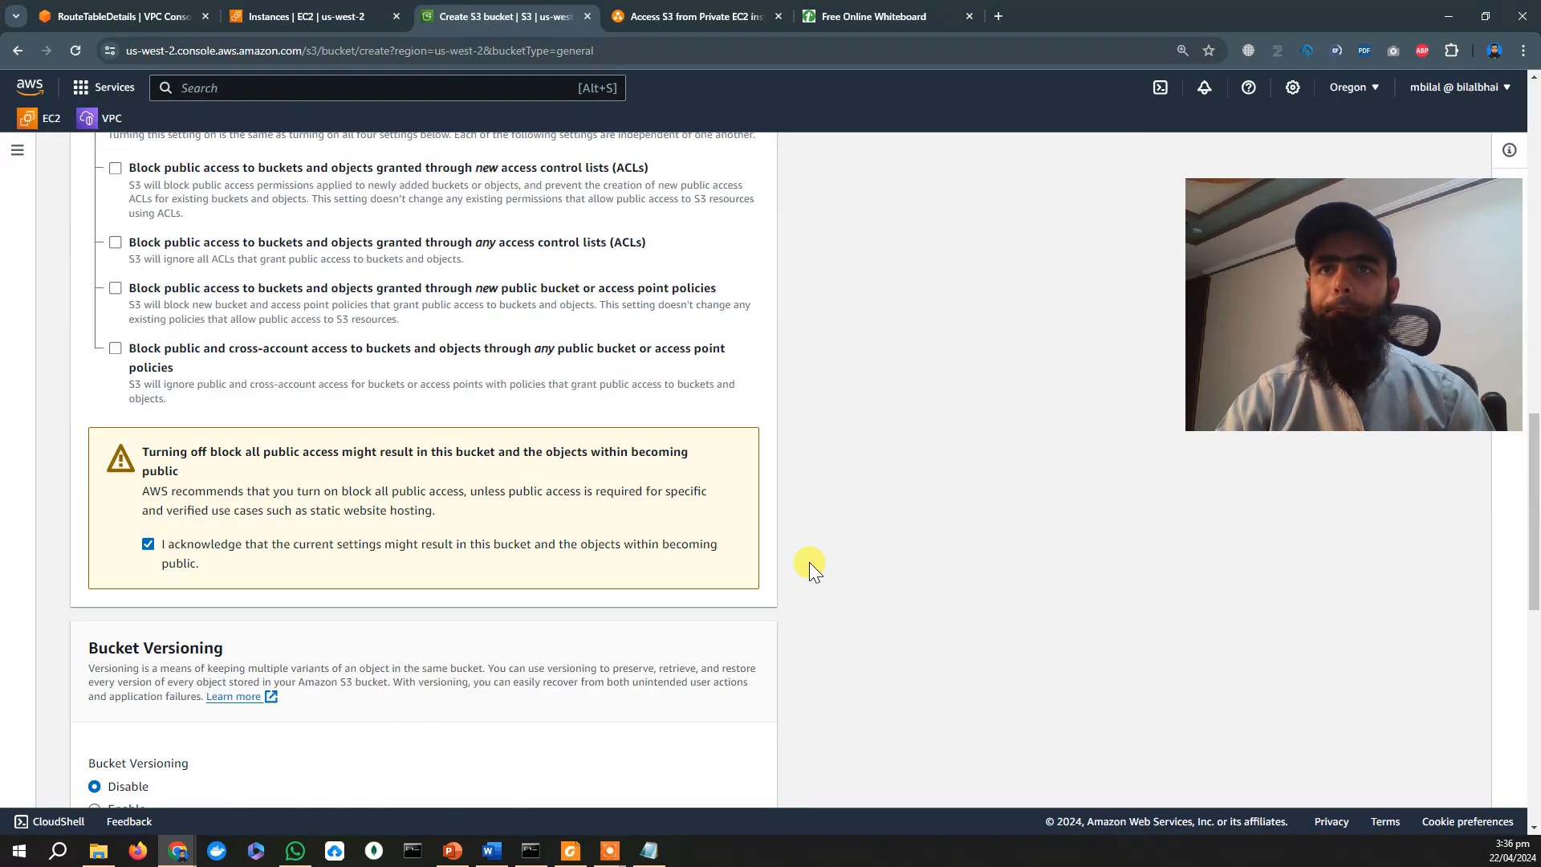
{"action": "scroll", "coordinate": [809, 561], "scroll_direction": "up", "scroll_amount": 6}
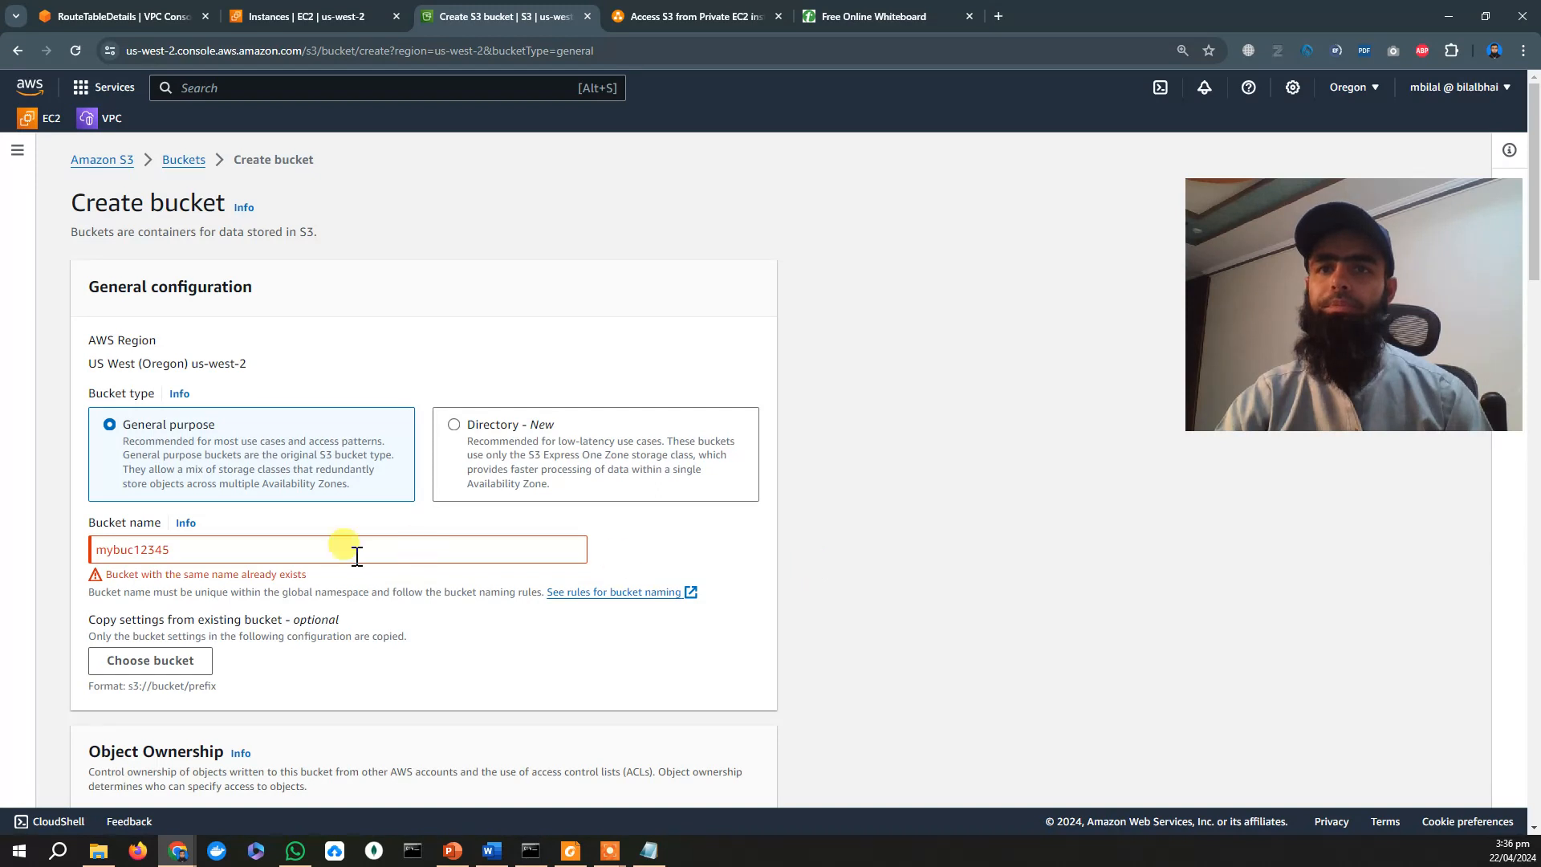
{"action": "left_click", "coordinate": [244, 556]}
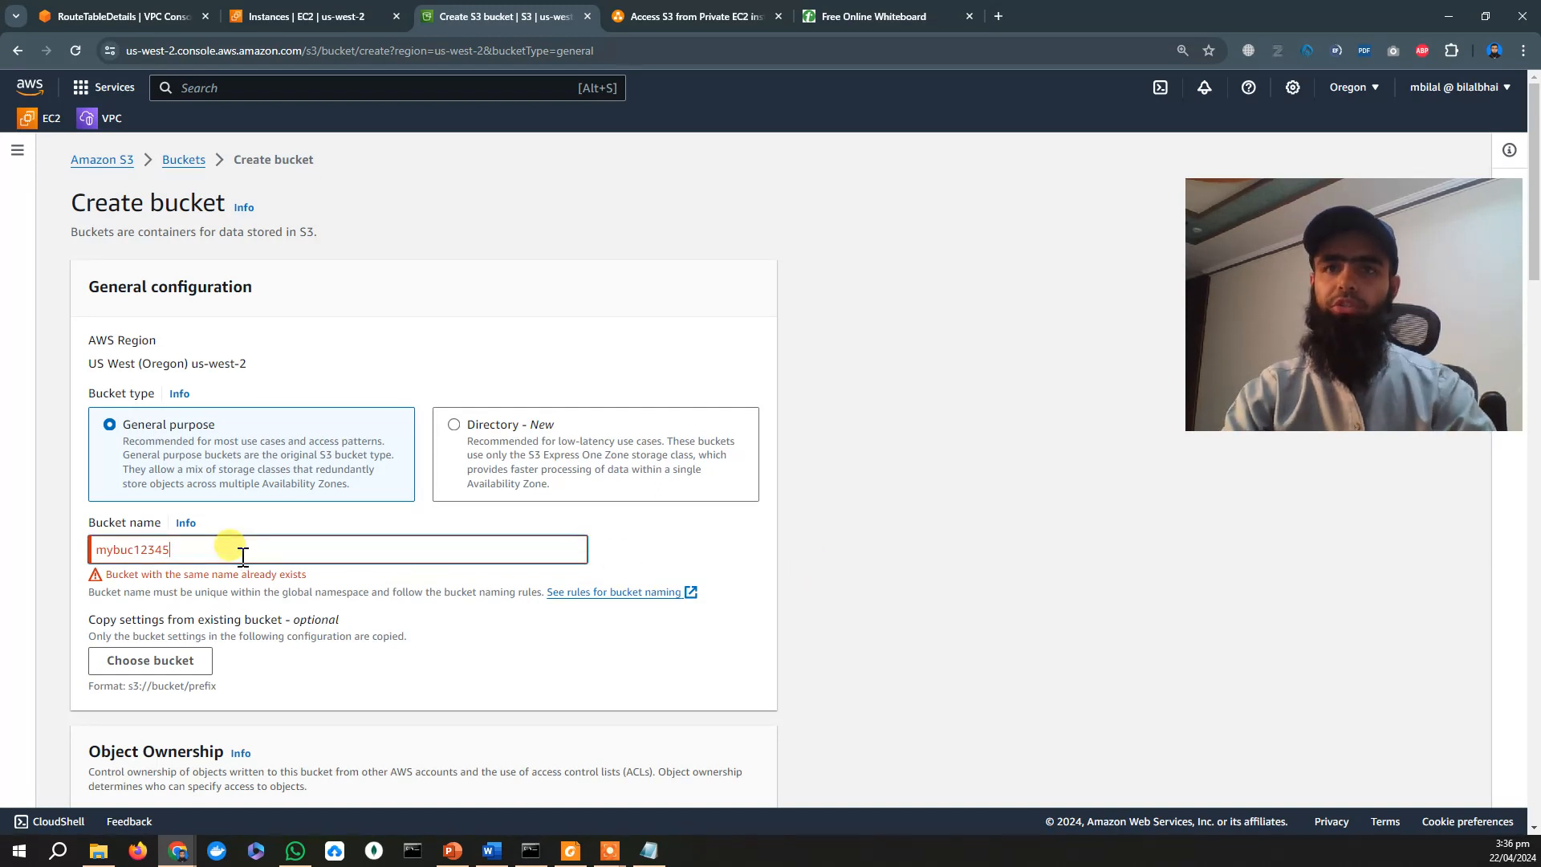
{"action": "key", "text": "BackSpace"}
{"action": "key", "text": "BackSpace"}
{"action": "type", "text": "321"}
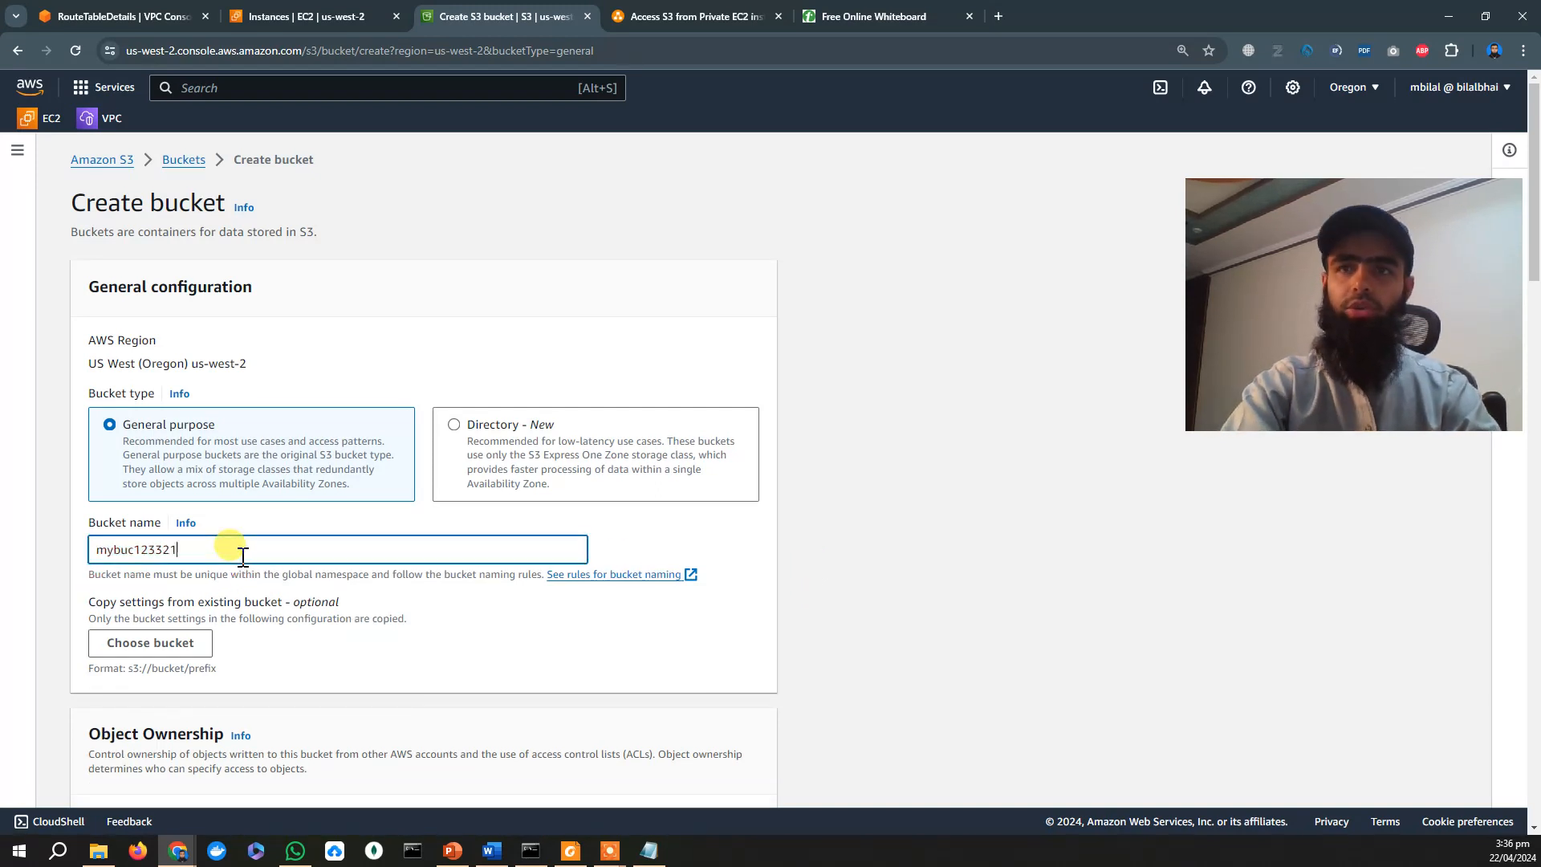
{"action": "scroll", "coordinate": [999, 661], "scroll_direction": "down", "scroll_amount": 15}
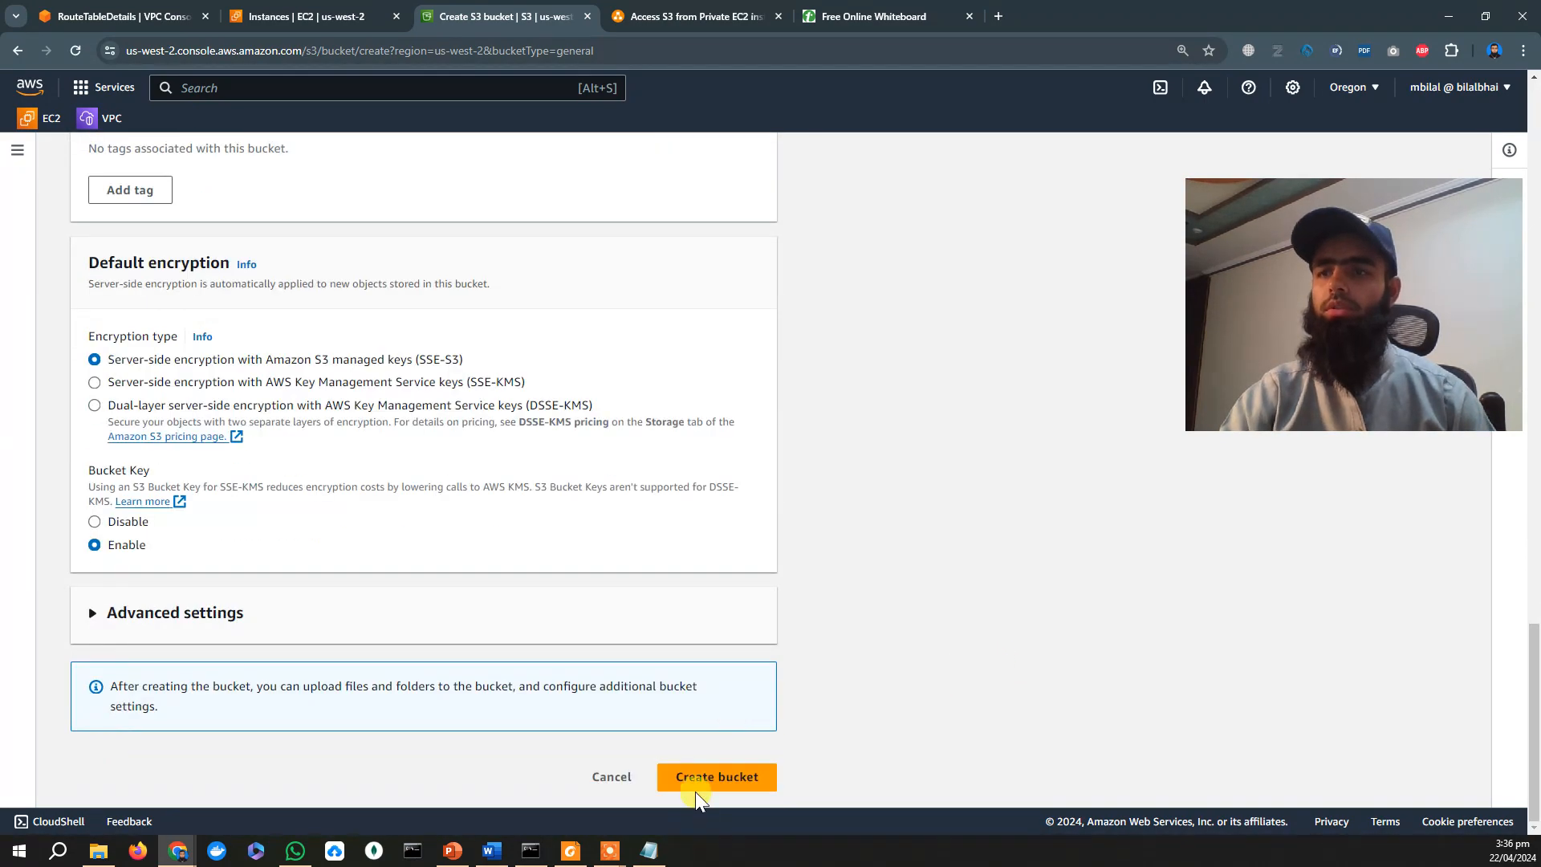
{"action": "left_click", "coordinate": [695, 778]}
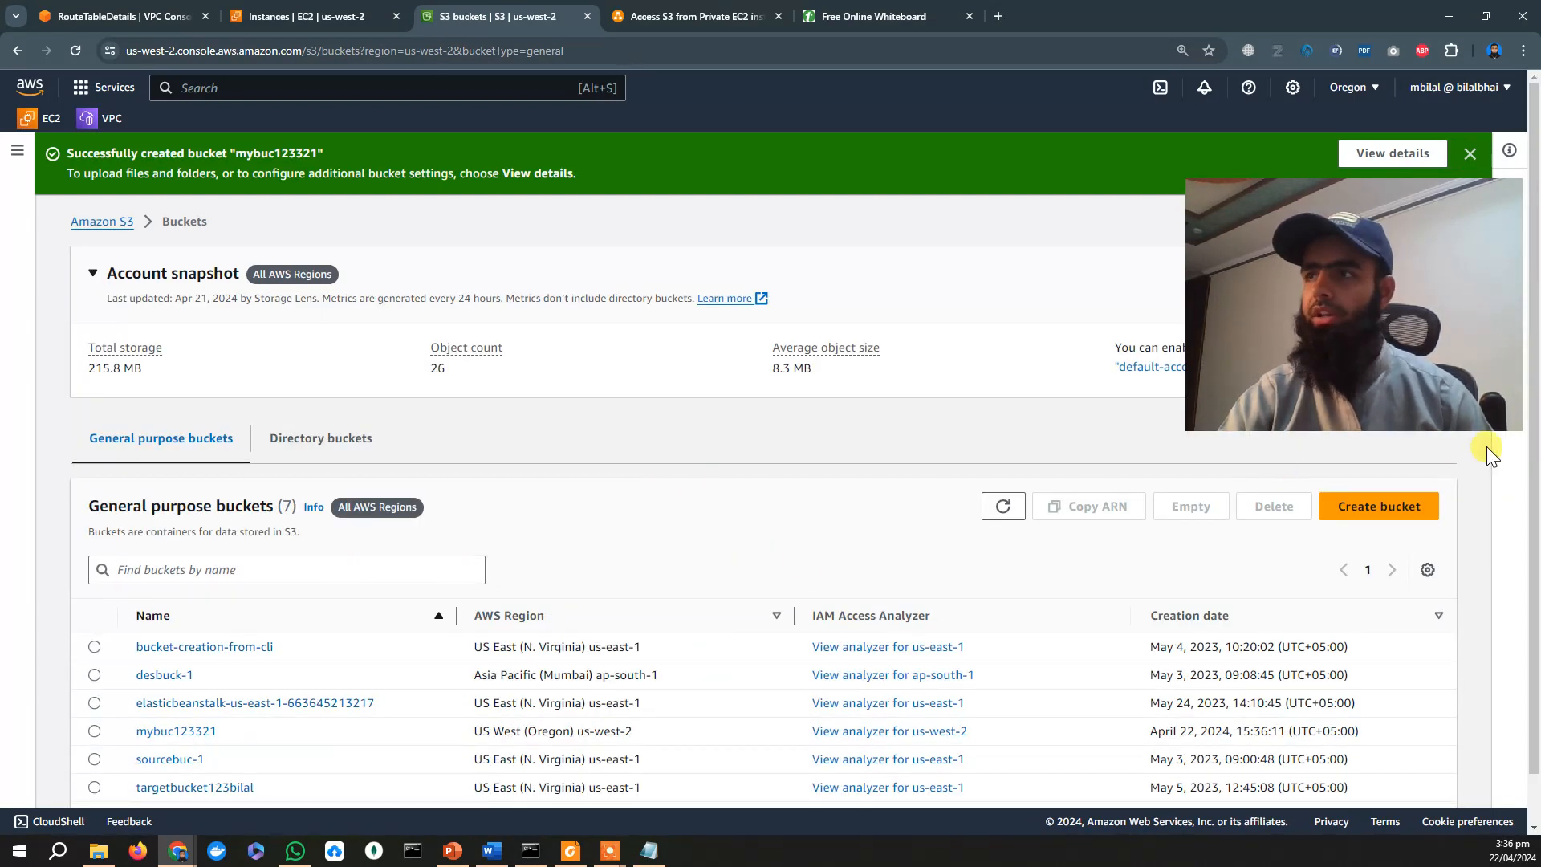
Switch to the terminal on the private instance and run aws s3 ls s3://mybuc123321 to list the new bucket's objects.
{"action": "left_click_drag", "start_coordinate": [1533, 455], "coordinate": [1533, 550]}
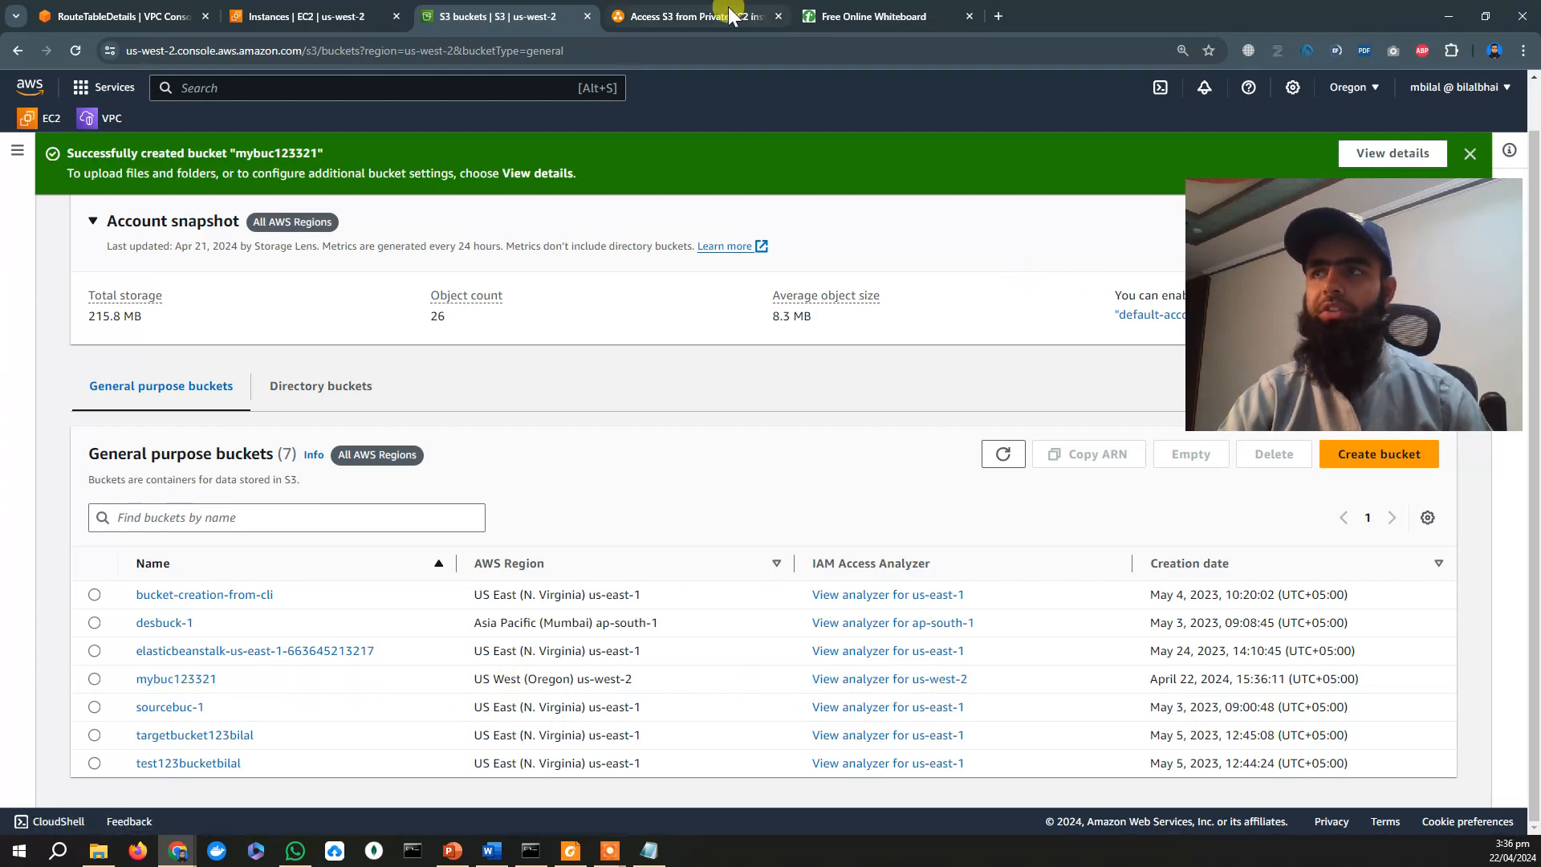
{"action": "left_click", "coordinate": [530, 850]}
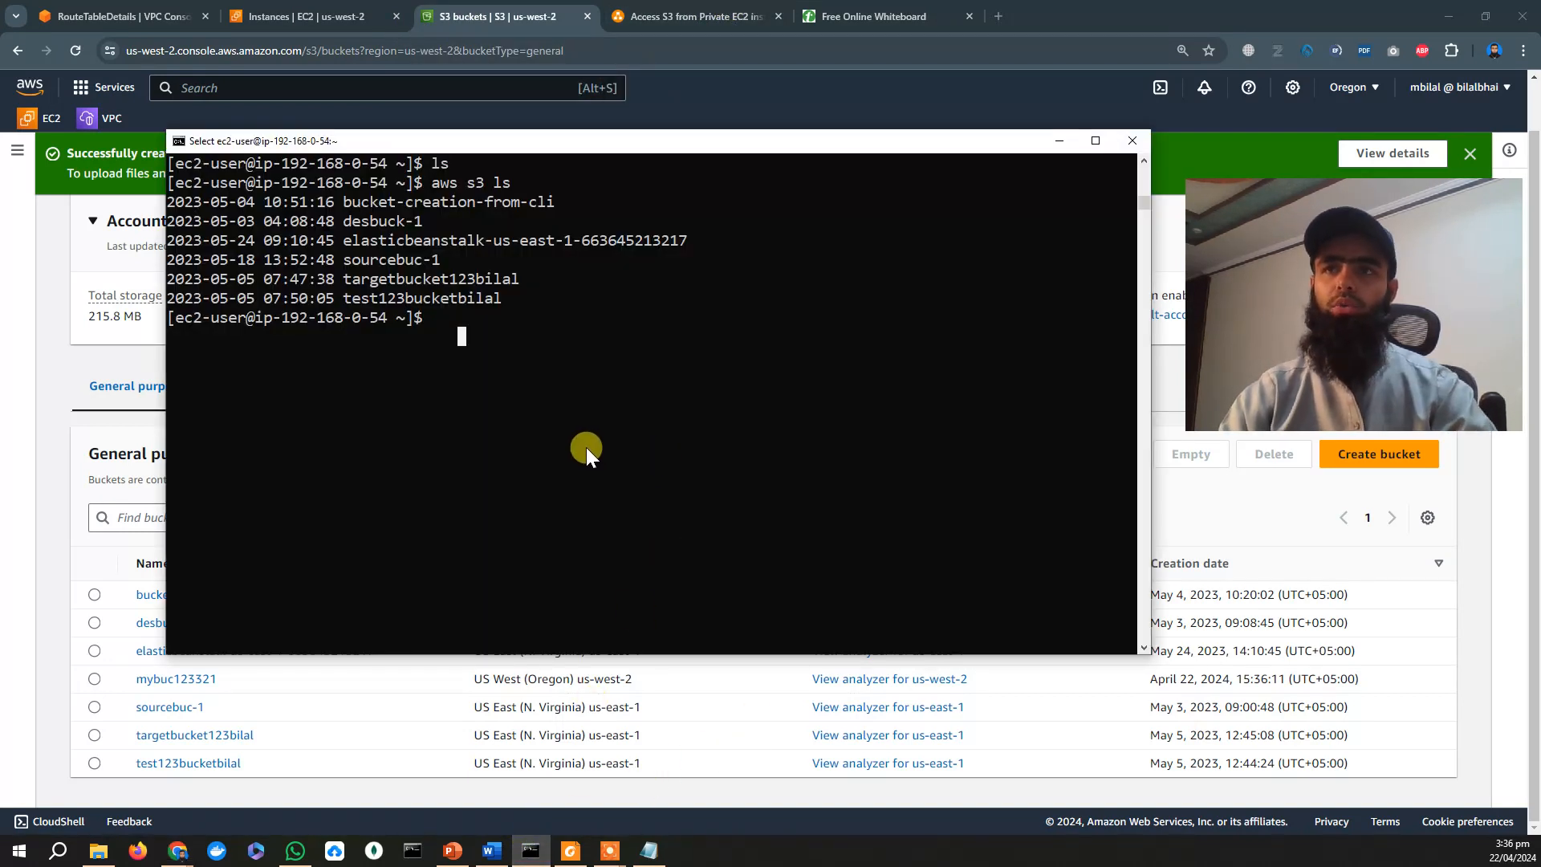
{"action": "key", "text": "Escape"}
{"action": "type", "text": "aws"}
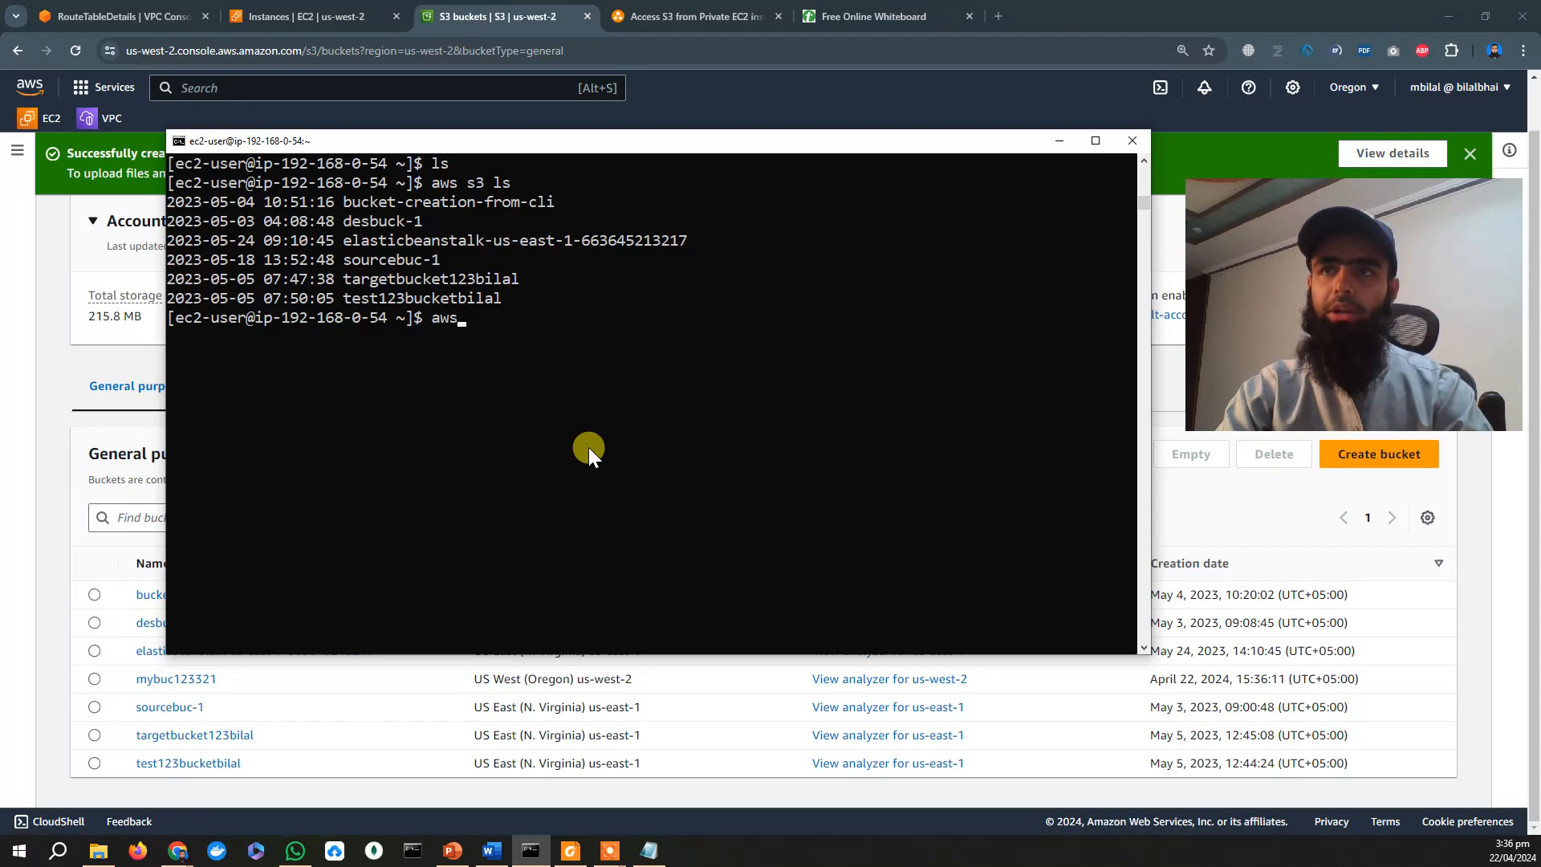
{"action": "type", "text": " s3"}
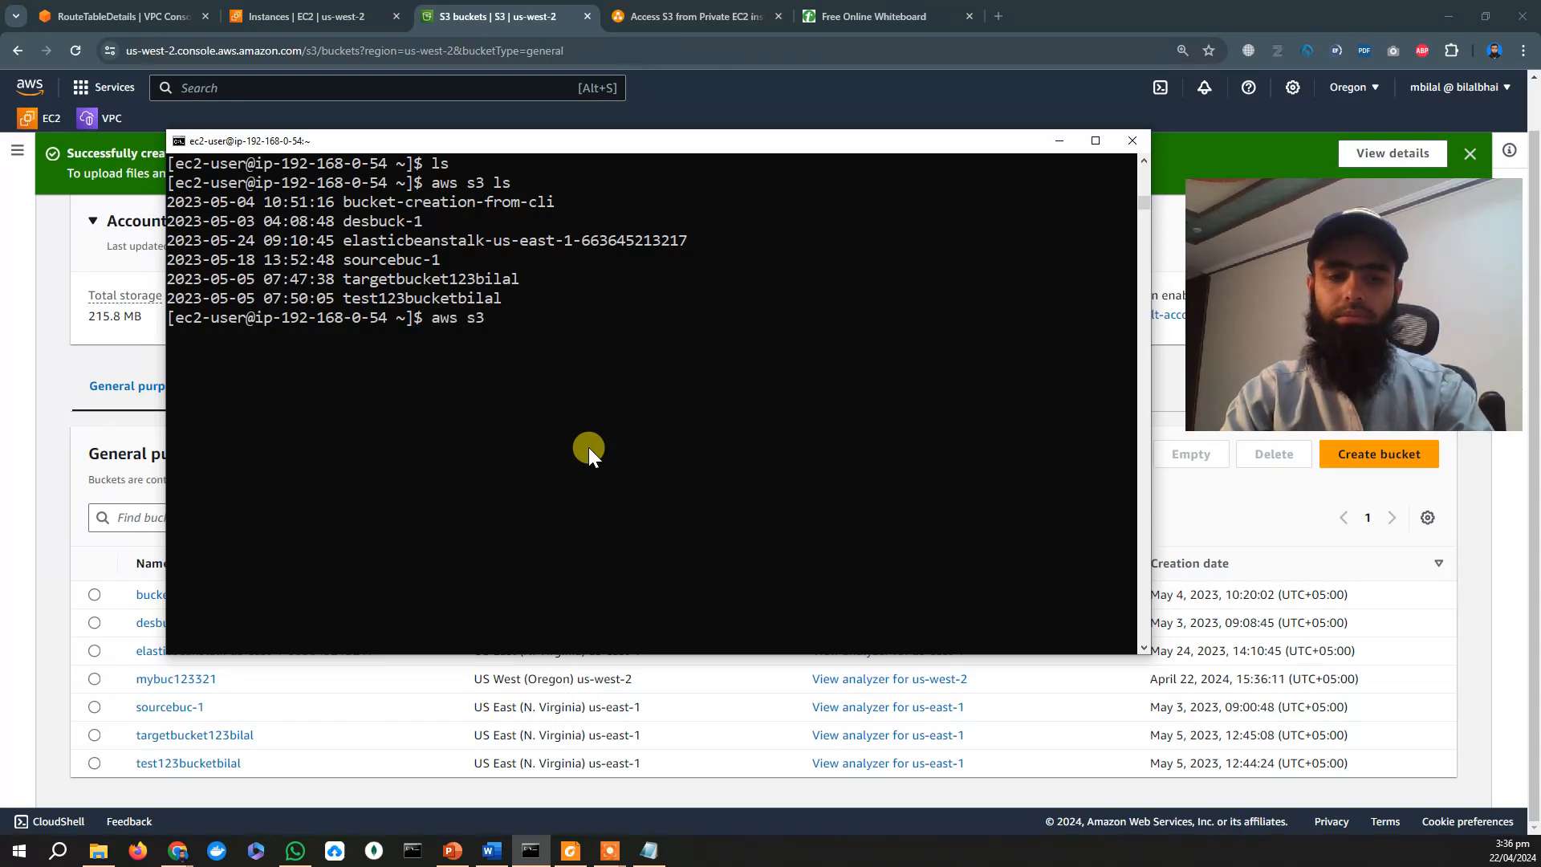
{"action": "type", "text": " ls s3:"}
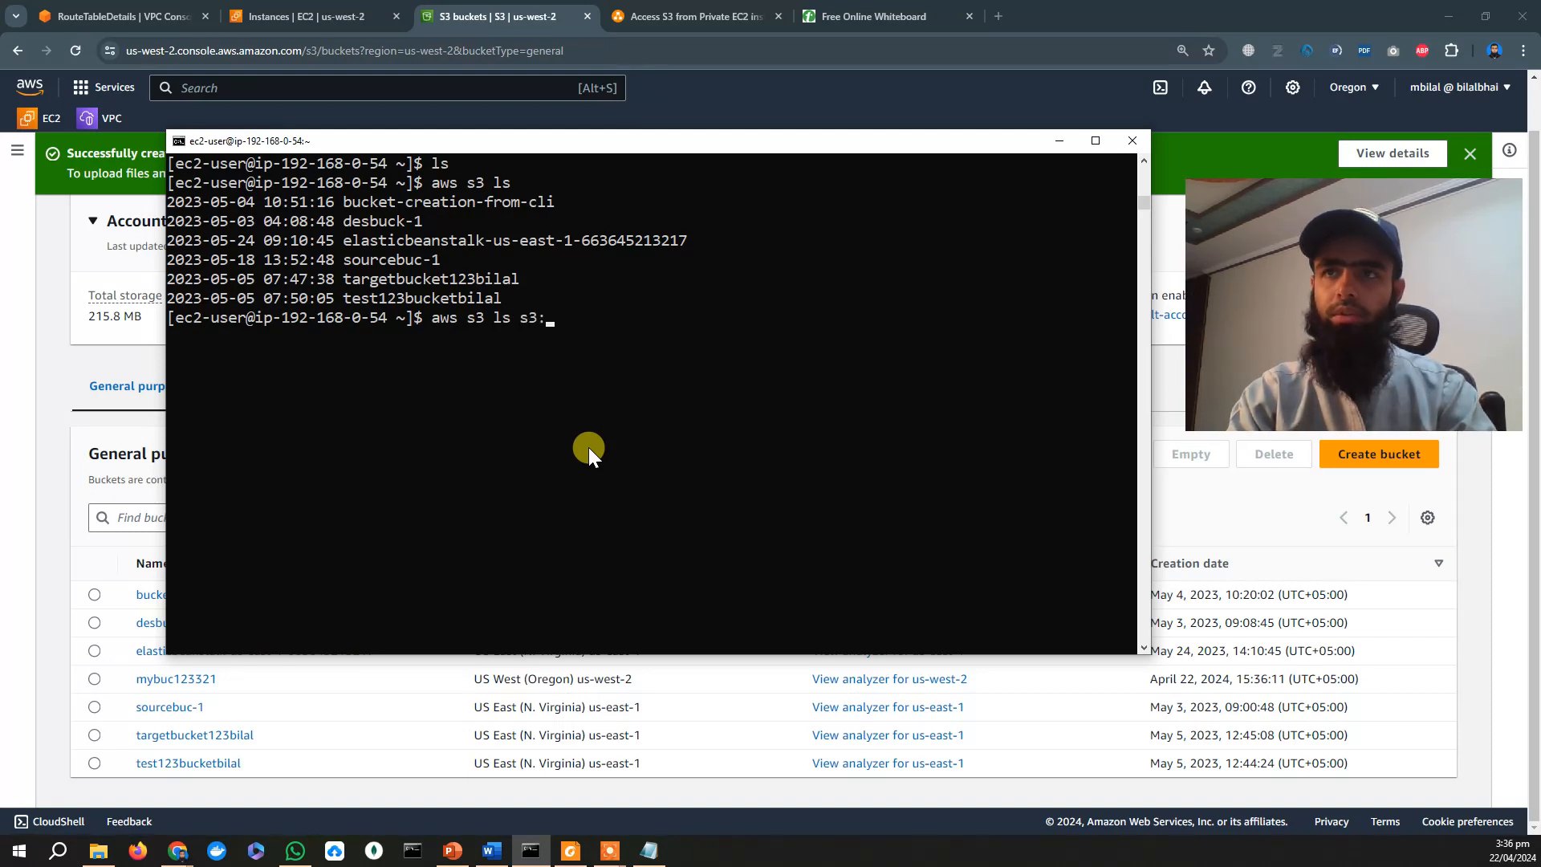
{"action": "type", "text": "//mybu"}
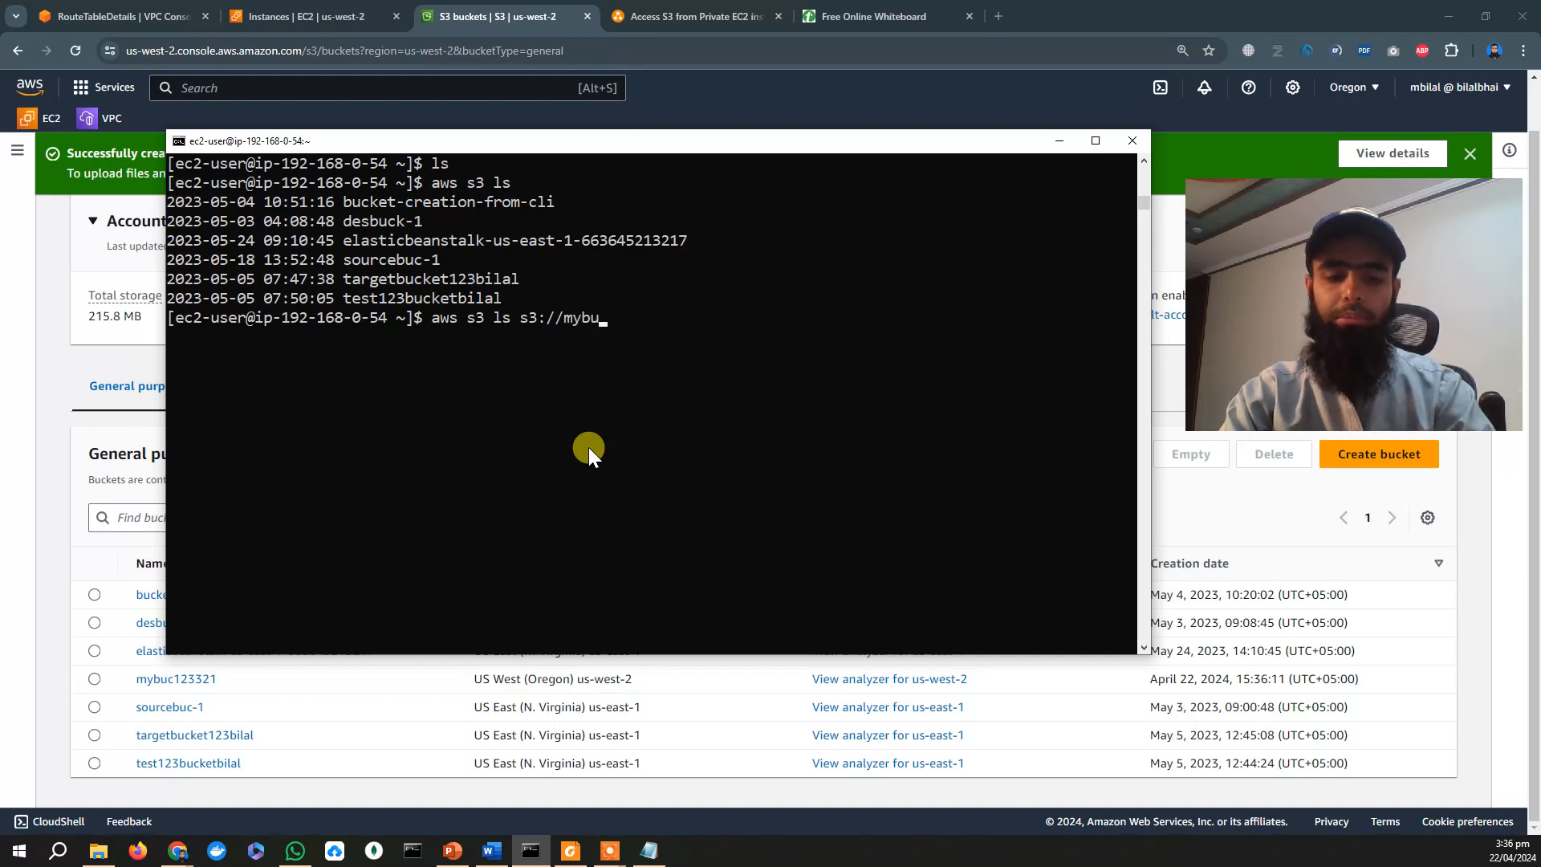
{"action": "type", "text": "c123321"}
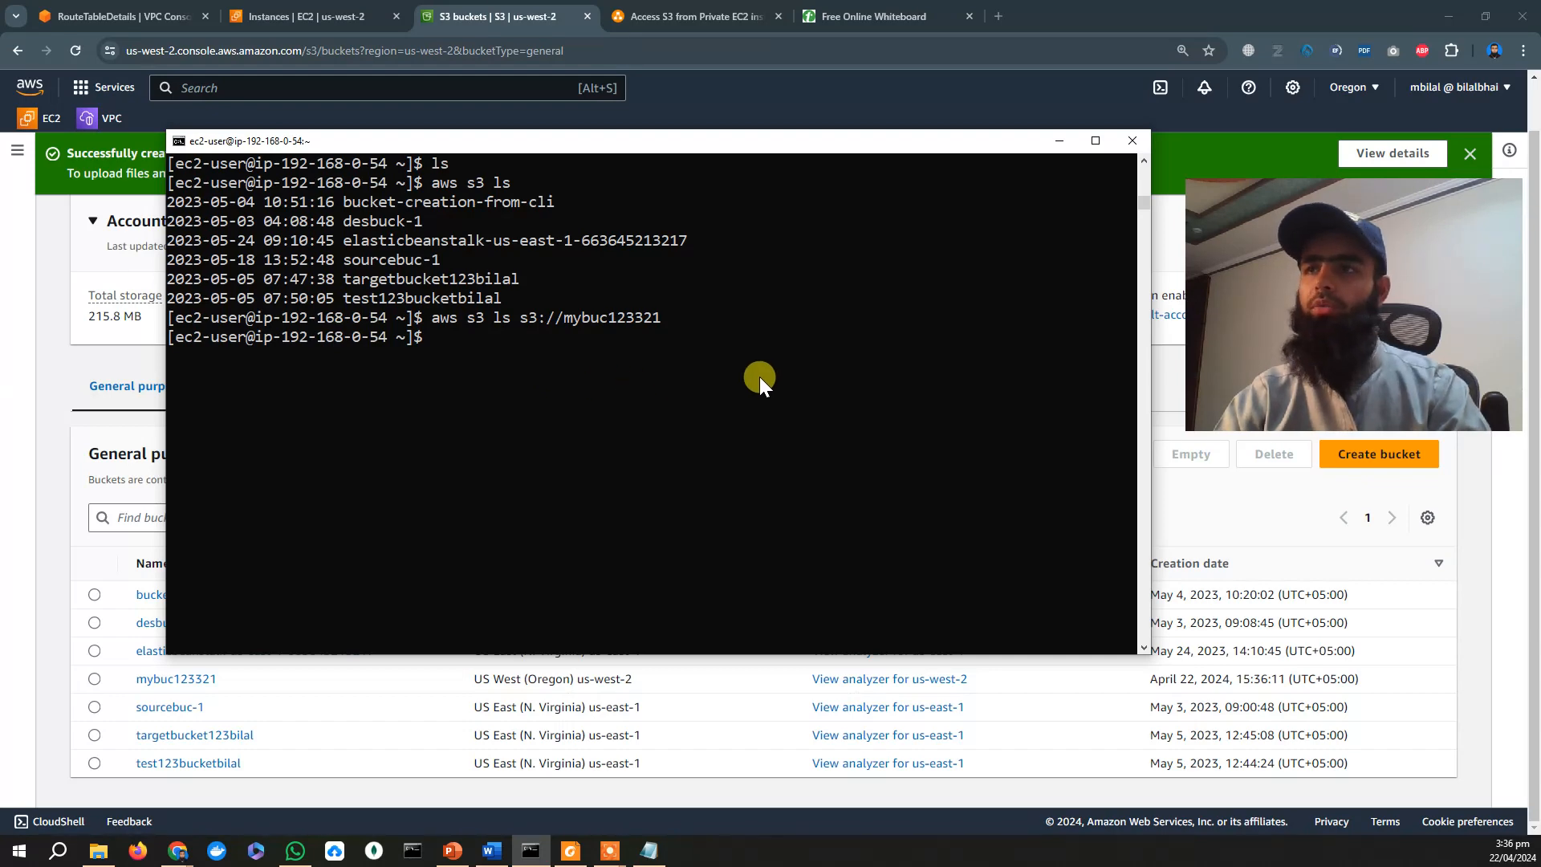
Try to list the objects of desbuck-1 with aws s3 ls s3://desbuck-1, and interrupt the command.
{"action": "left_click_drag", "start_coordinate": [777, 149], "coordinate": [796, 72]}
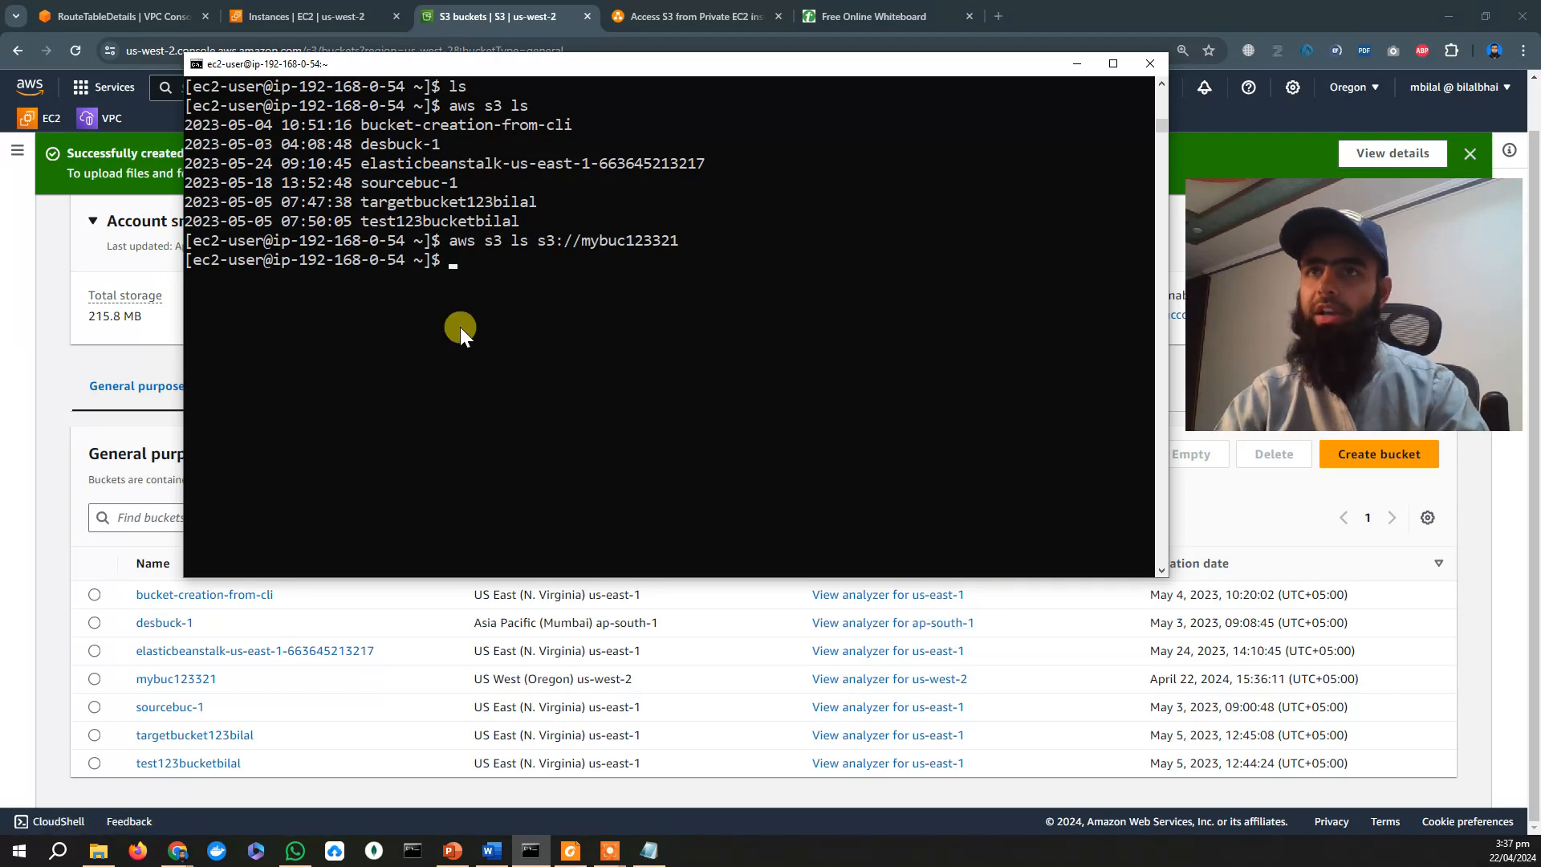
{"action": "type", "text": "aws "}
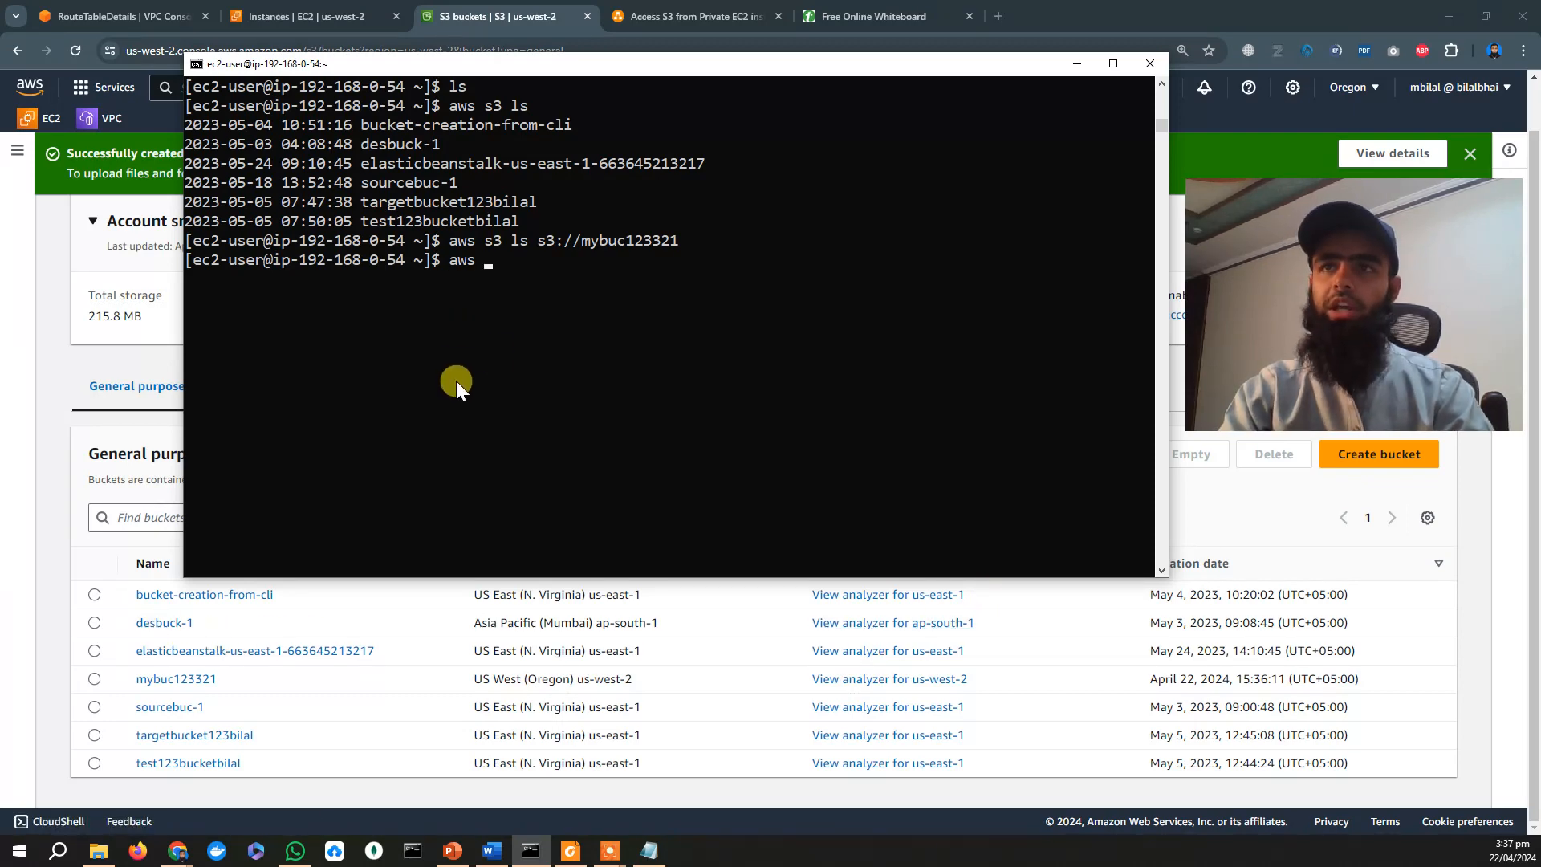
{"action": "type", "text": "s3 "}
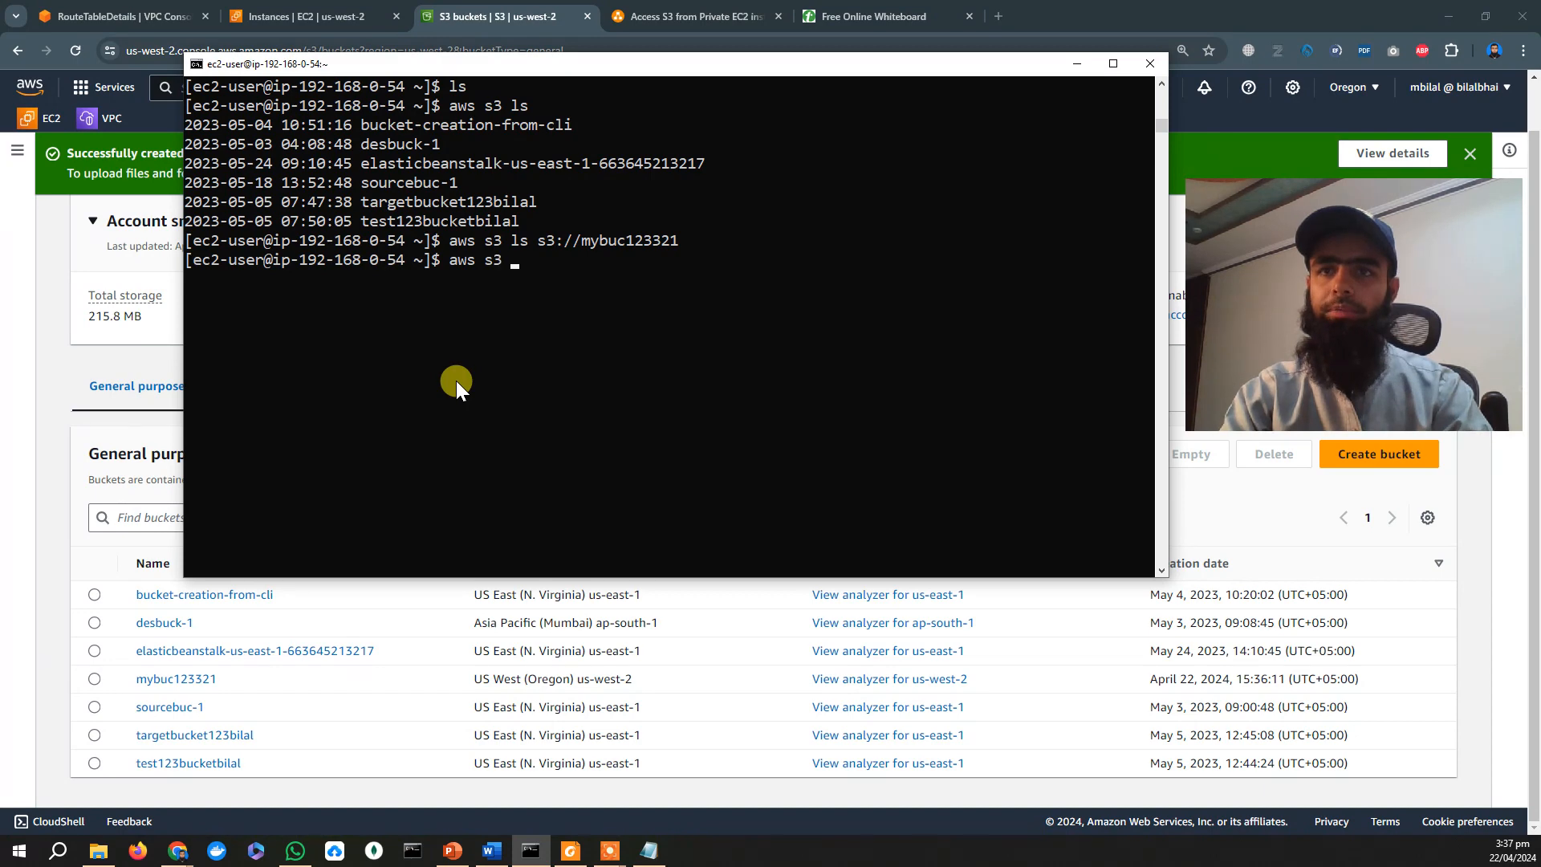
{"action": "type", "text": "ls s3://"}
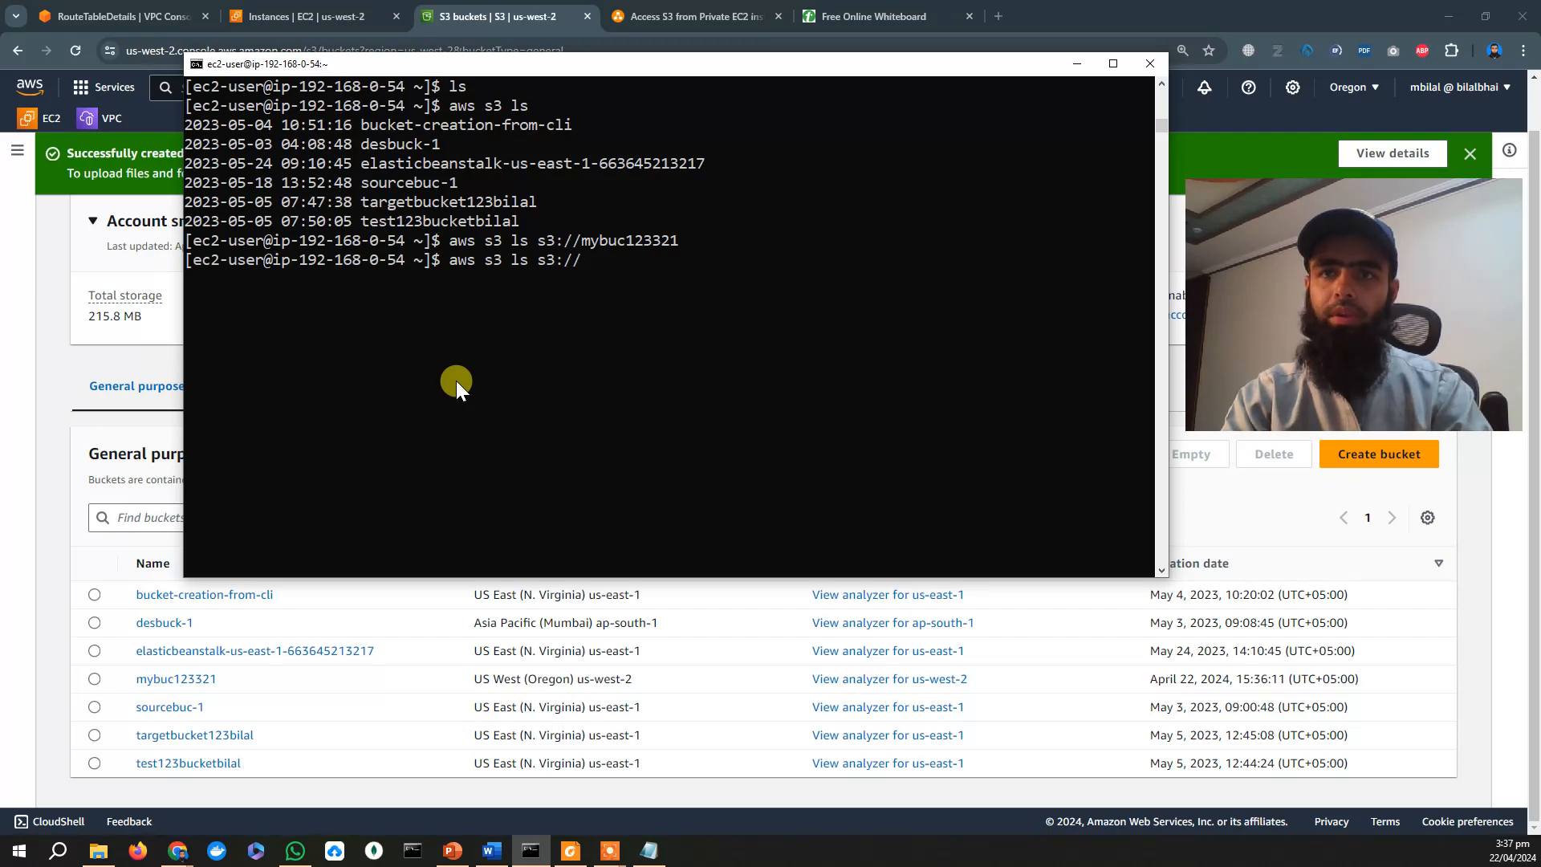
{"action": "type", "text": "des"}
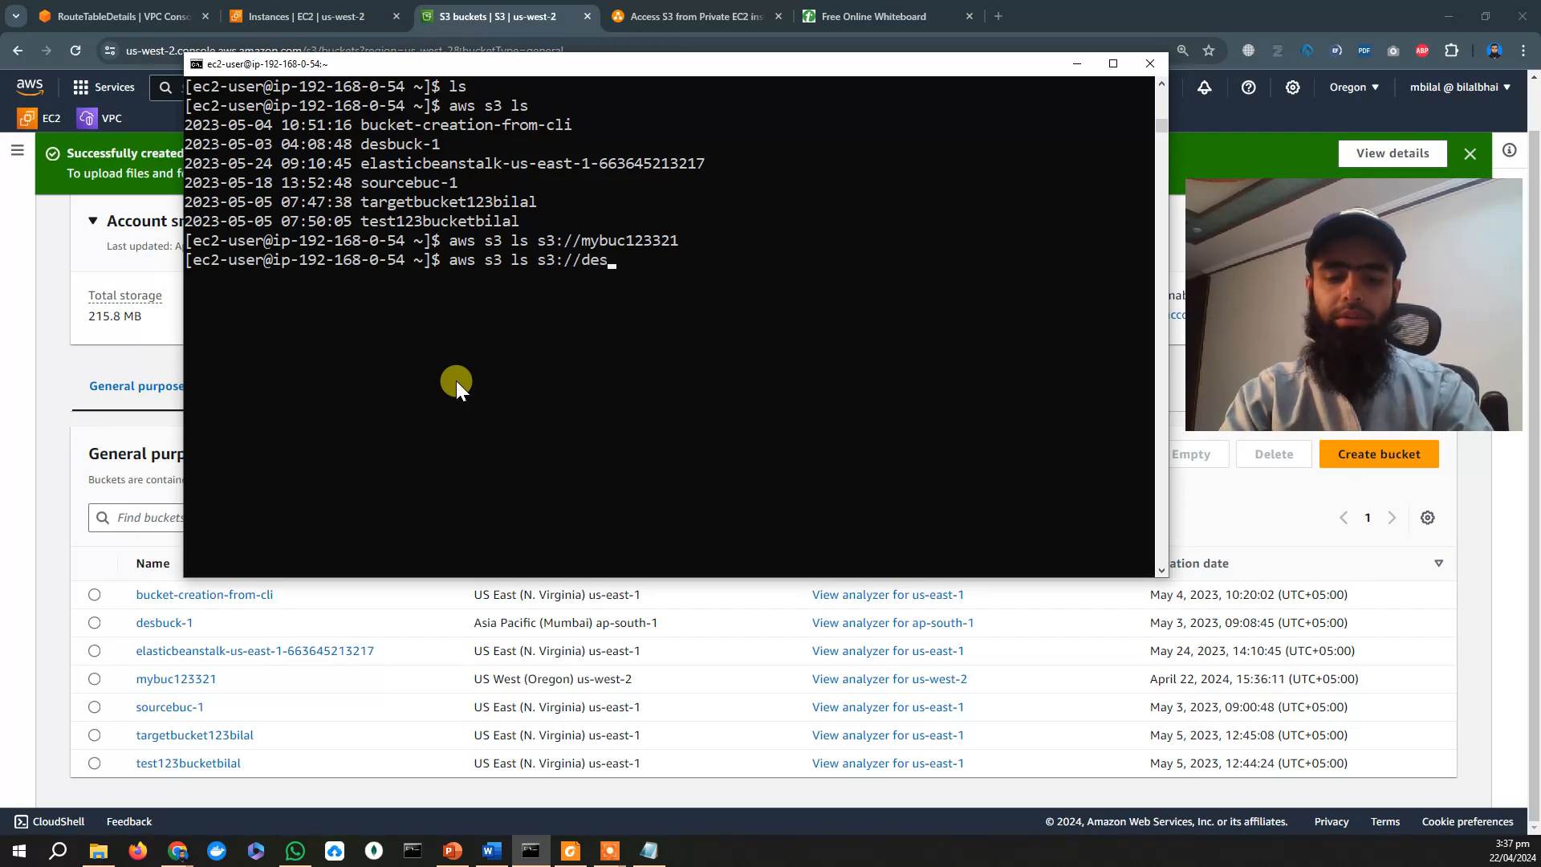
{"action": "type", "text": "buck-1"}
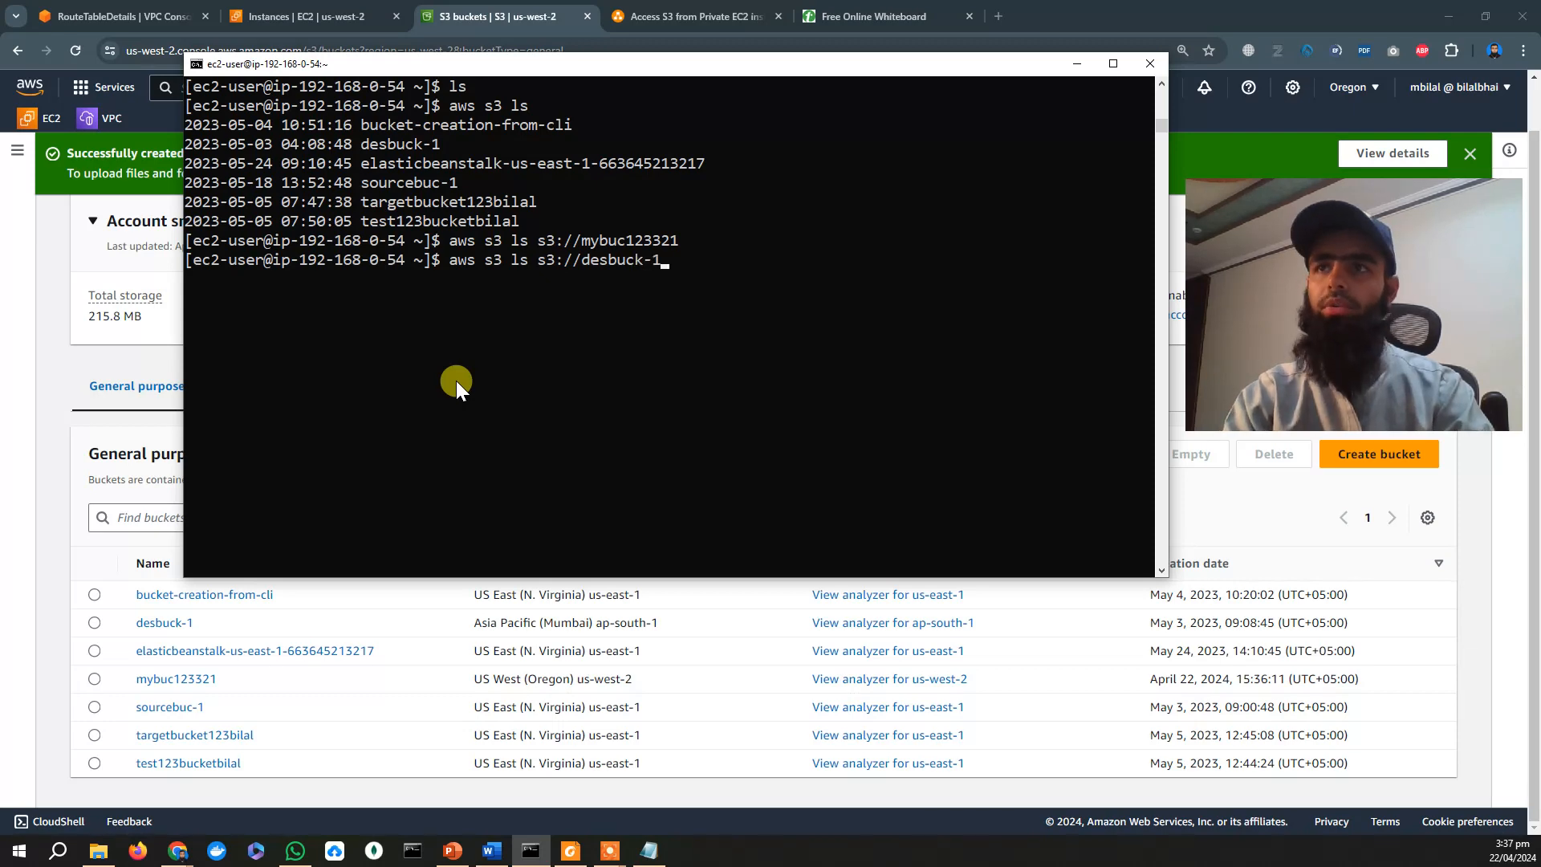
{"action": "key", "text": "Return"}
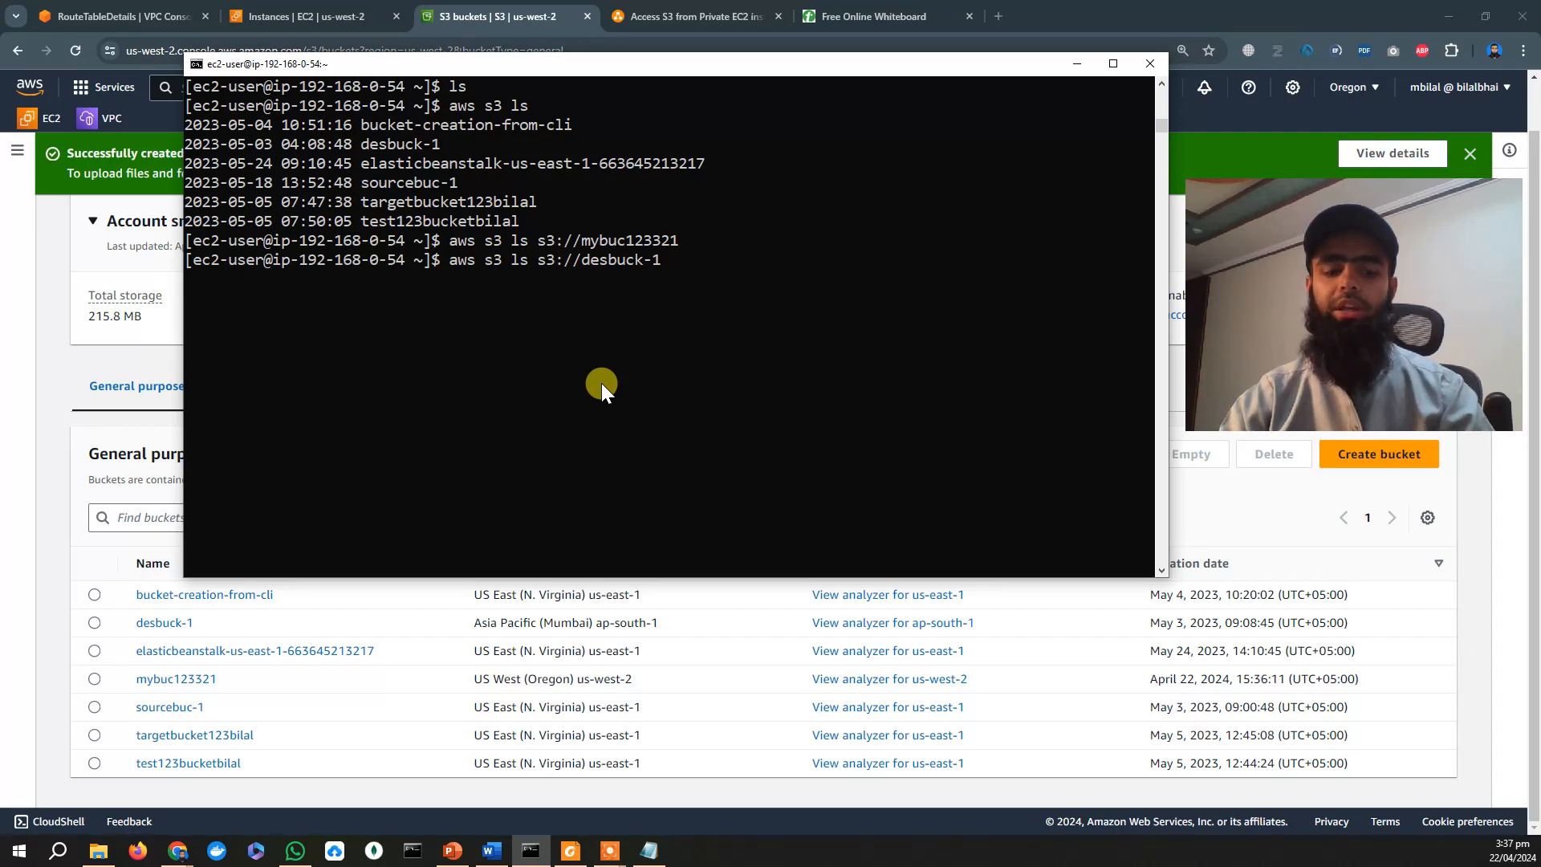
{"action": "key", "text": "ctrl+c"}
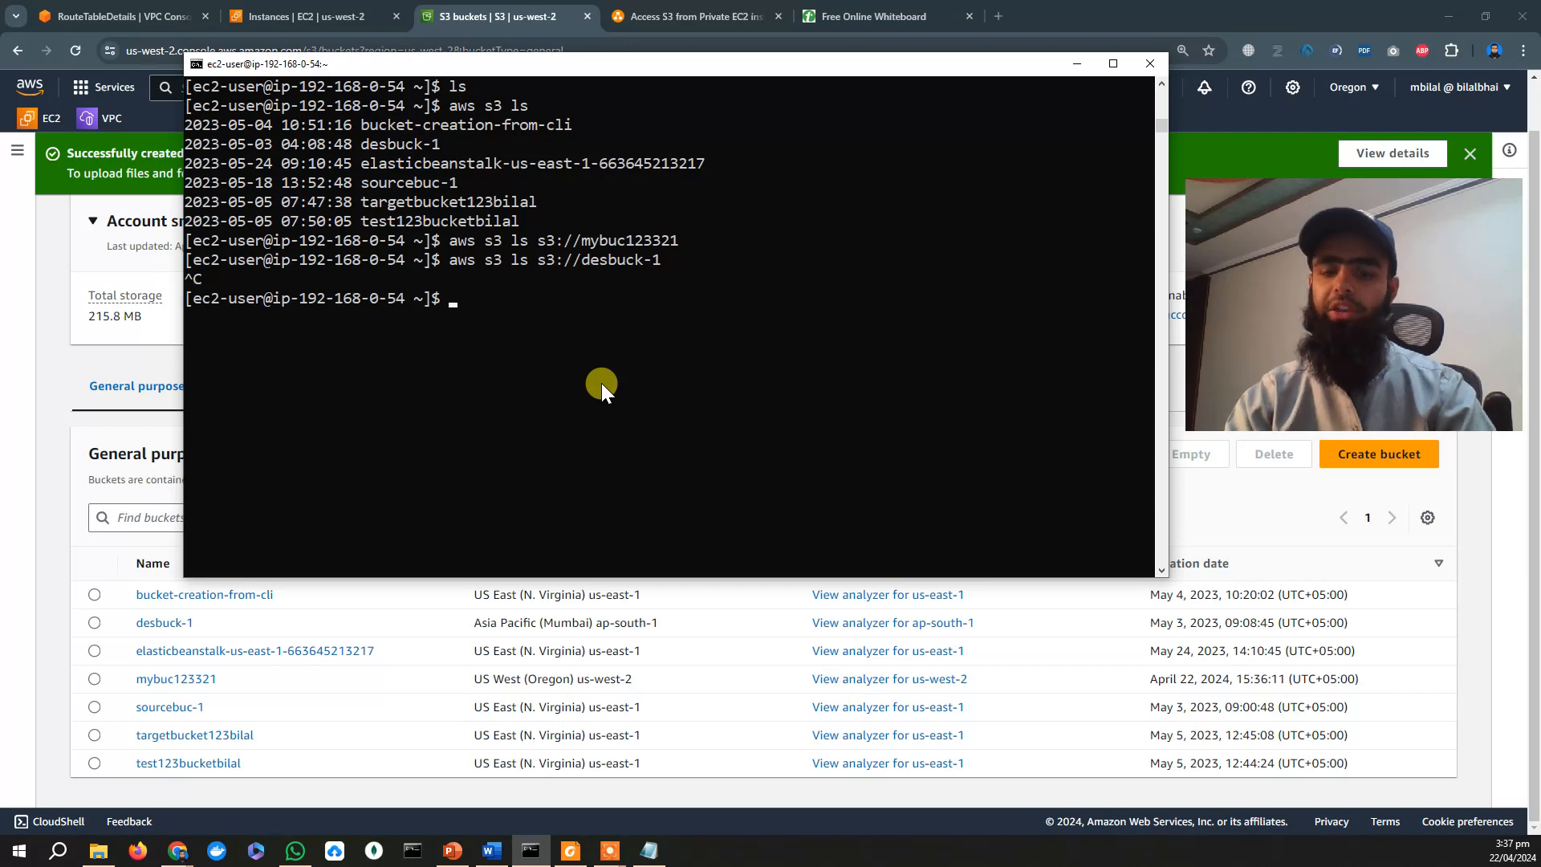
Exit the SSH sessions on the private instance and the bastion host, and minimize the terminal window.
{"action": "type", "text": "exit"}
{"action": "key", "text": "Return"}
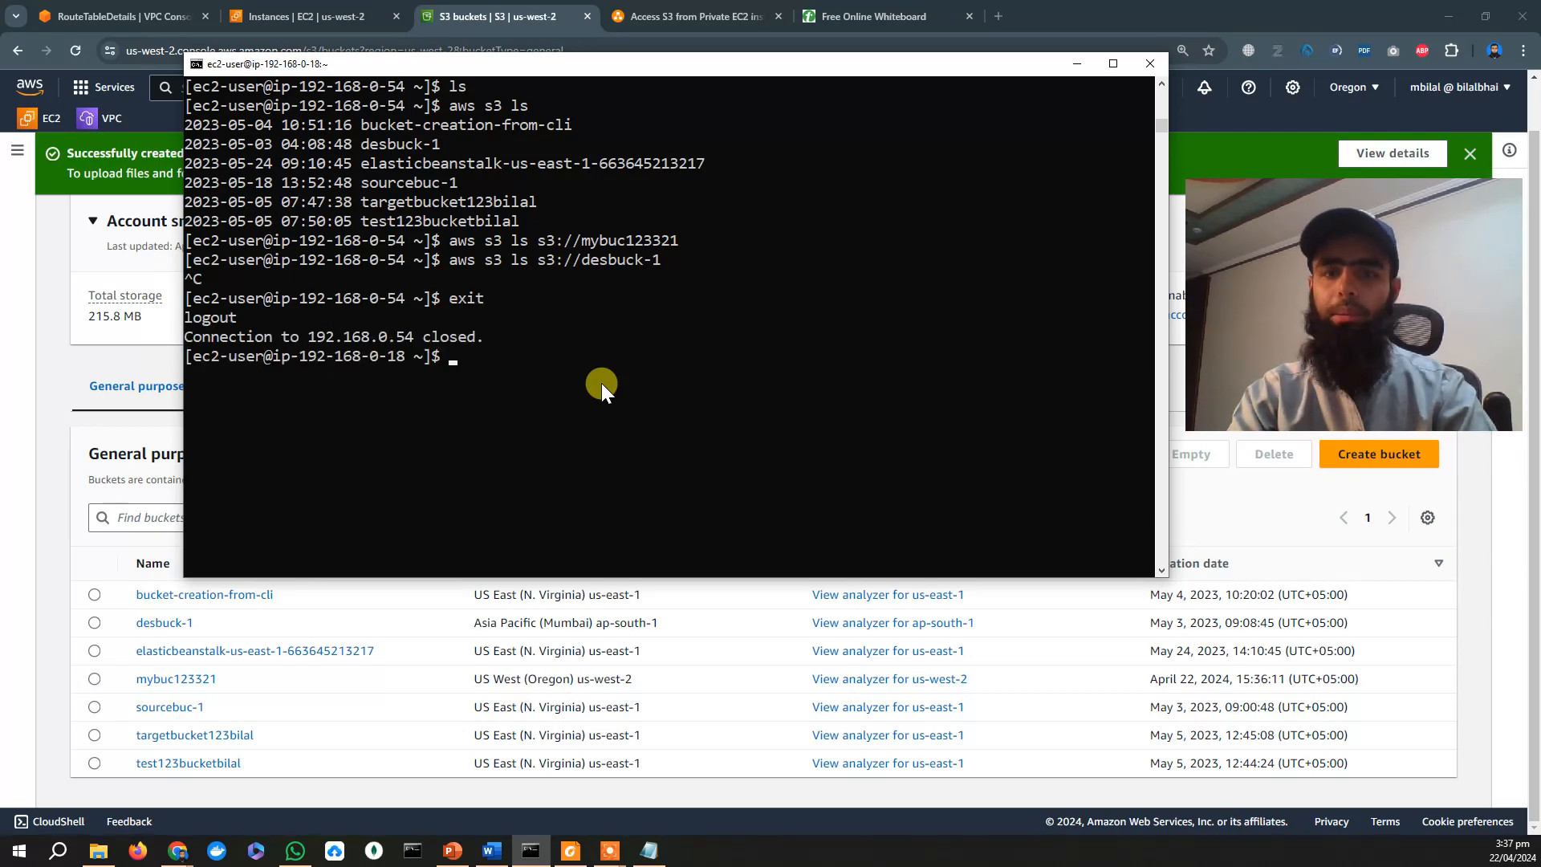
{"action": "type", "text": "exit"}
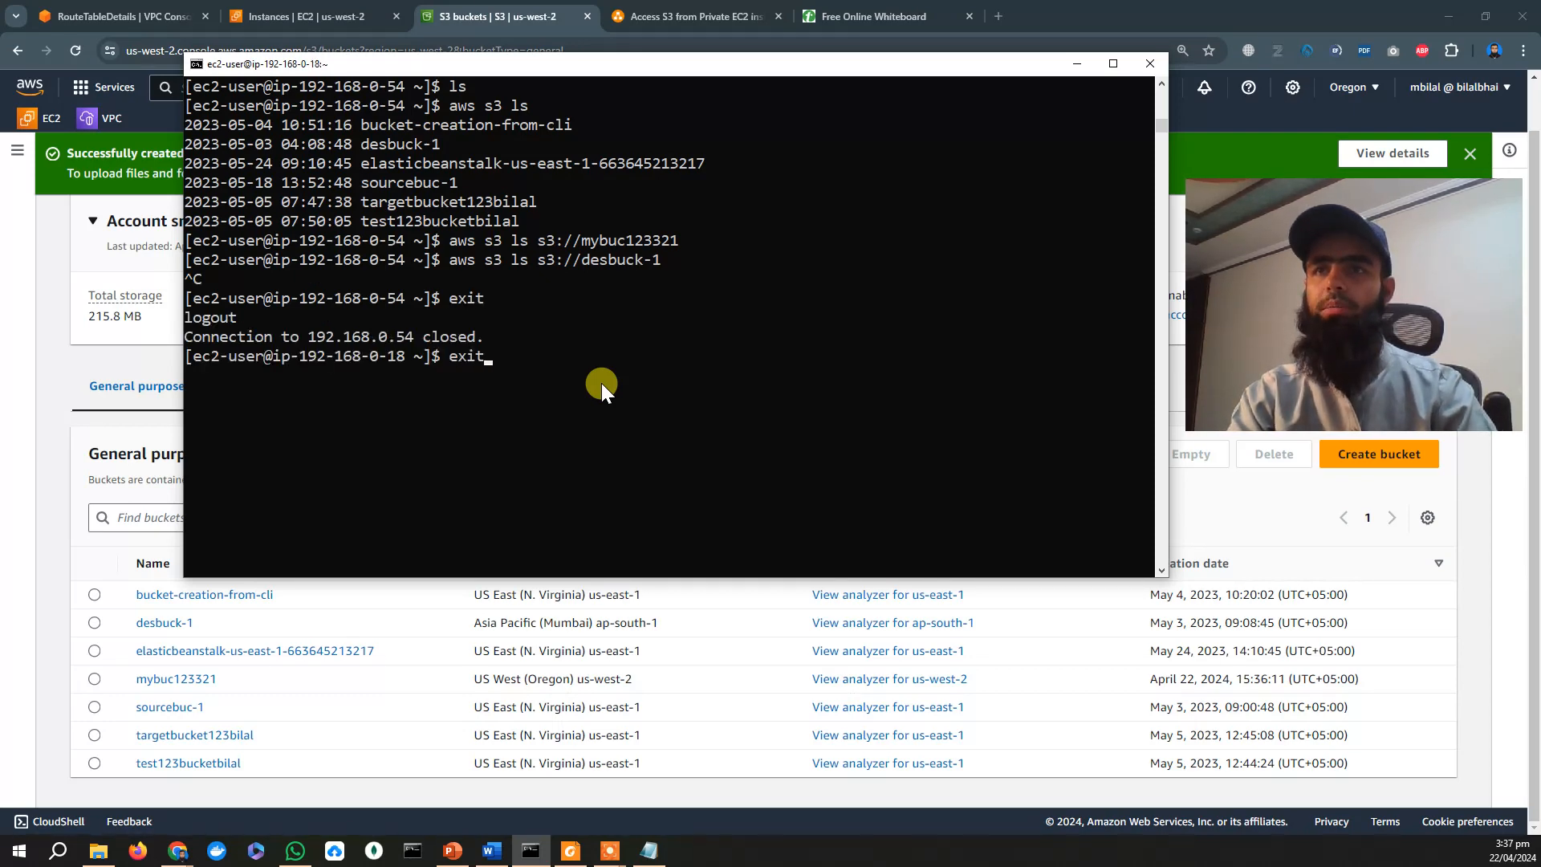
{"action": "key", "text": "Return"}
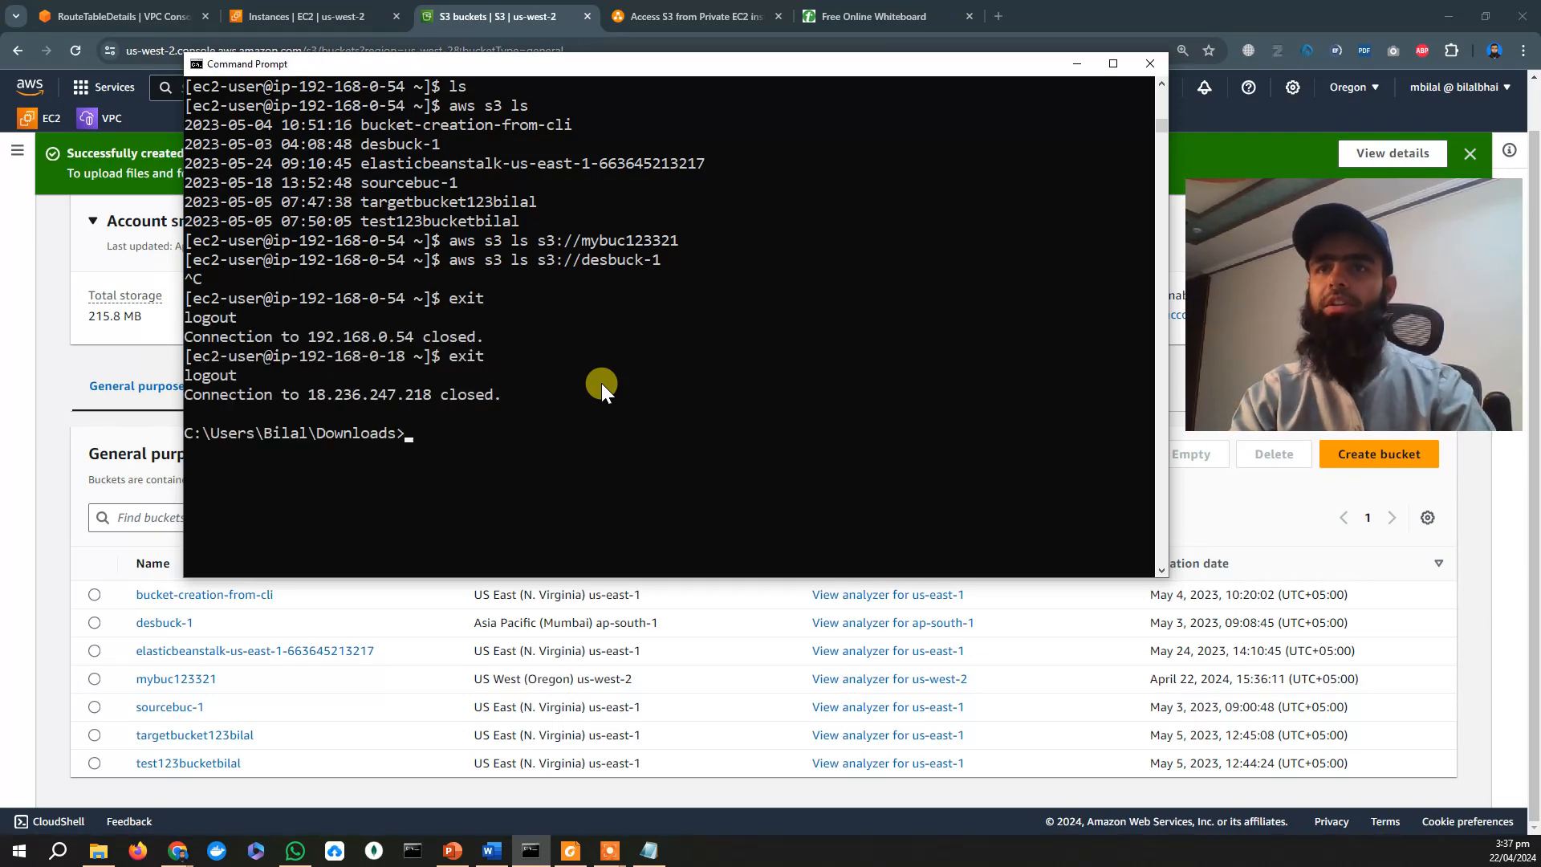
{"action": "left_click", "coordinate": [1076, 63]}
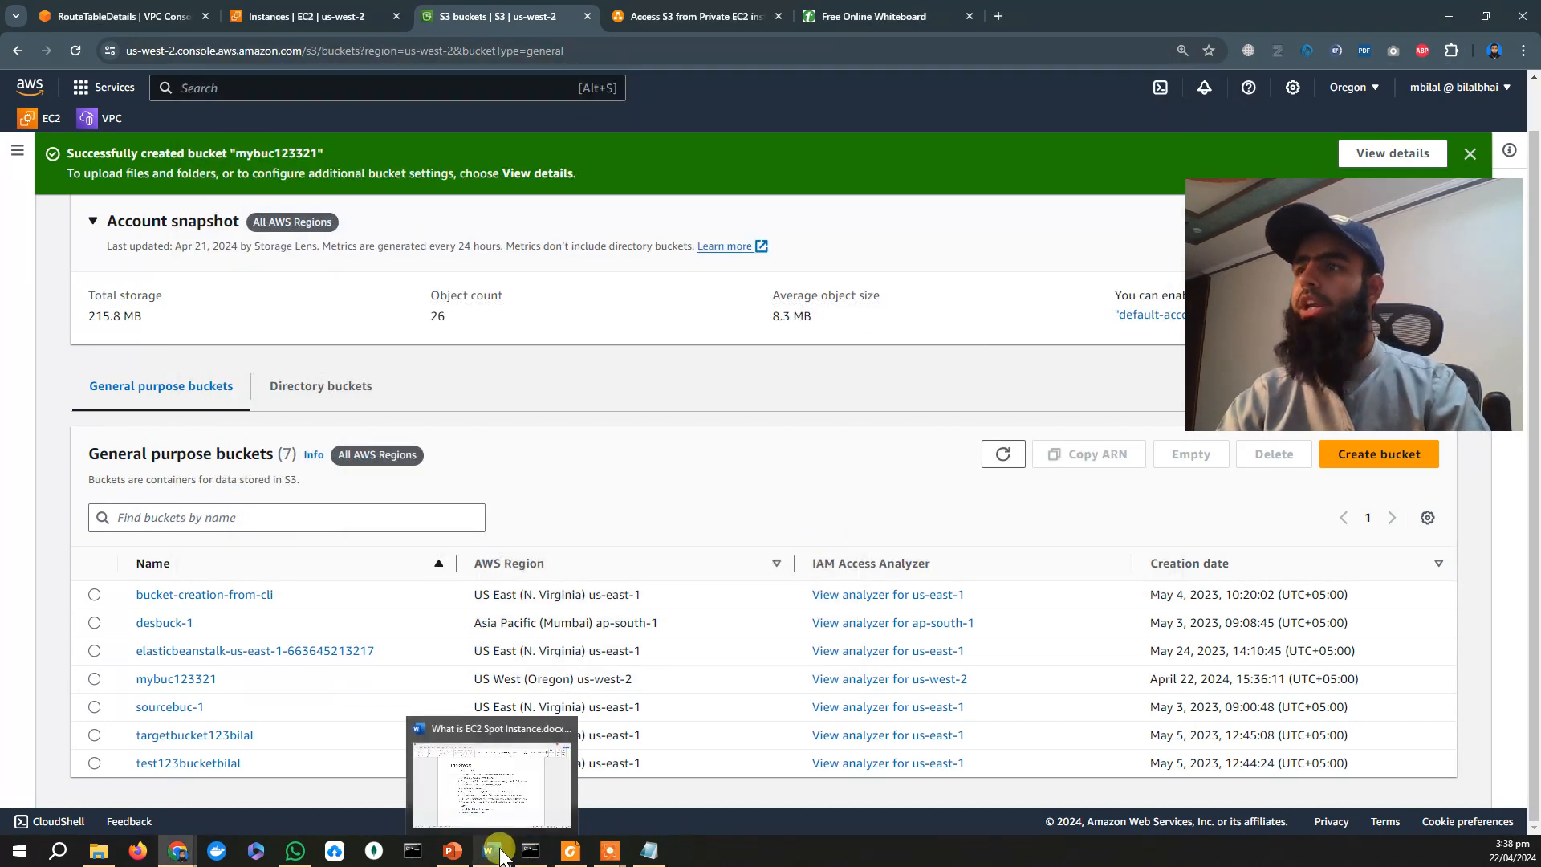
Review lab steps 11 and 12 in the Word document, and return to the S3 console and dismiss the success notification.
{"action": "left_click", "coordinate": [498, 827]}
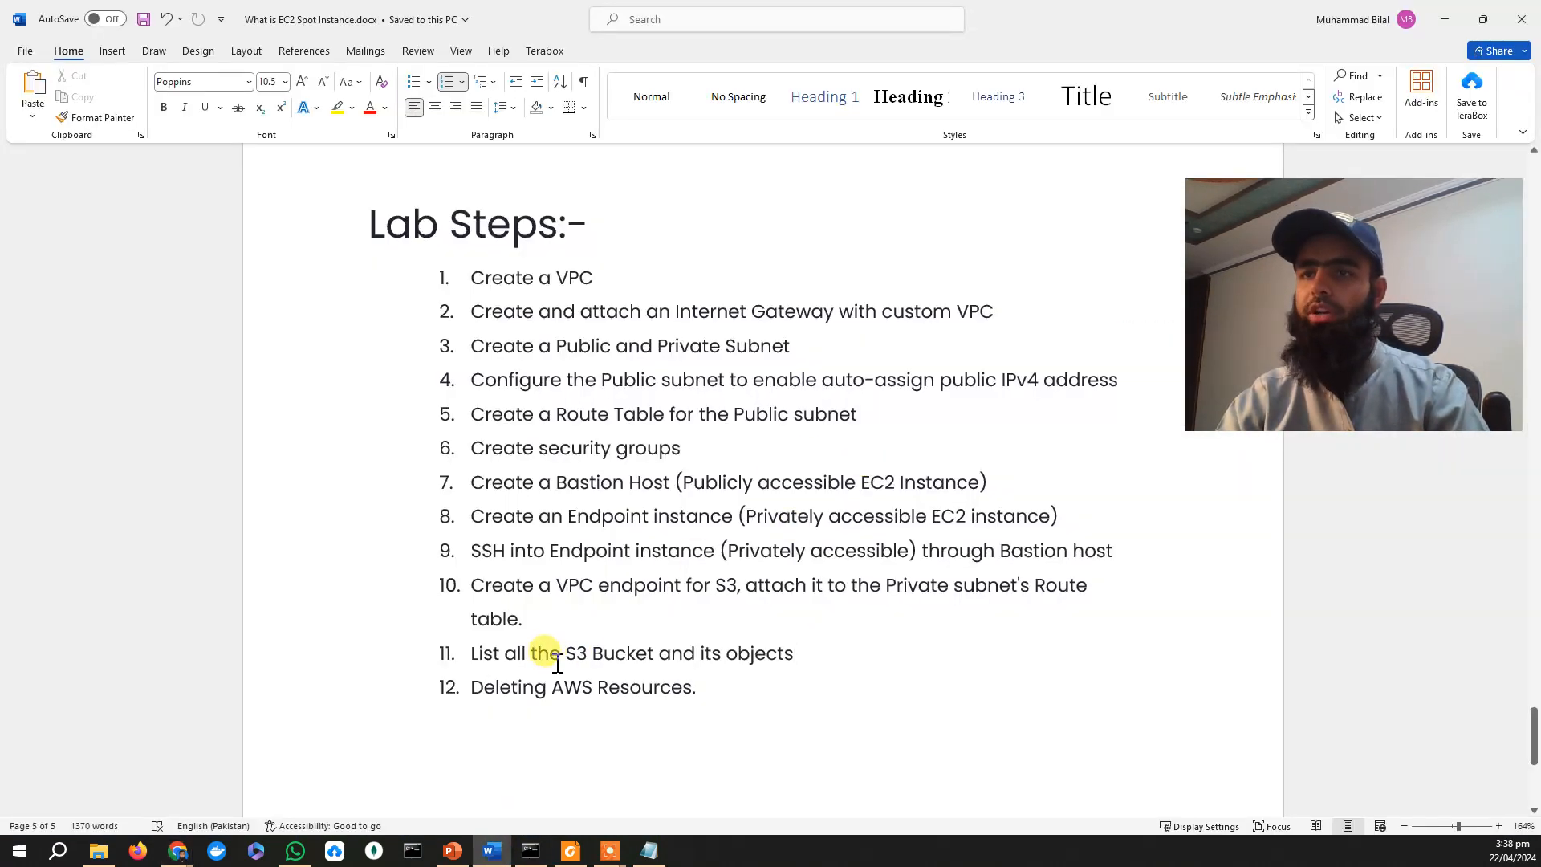
{"action": "left_click_drag", "start_coordinate": [497, 659], "coordinate": [774, 663]}
{"action": "left_click_drag", "start_coordinate": [469, 687], "coordinate": [688, 689]}
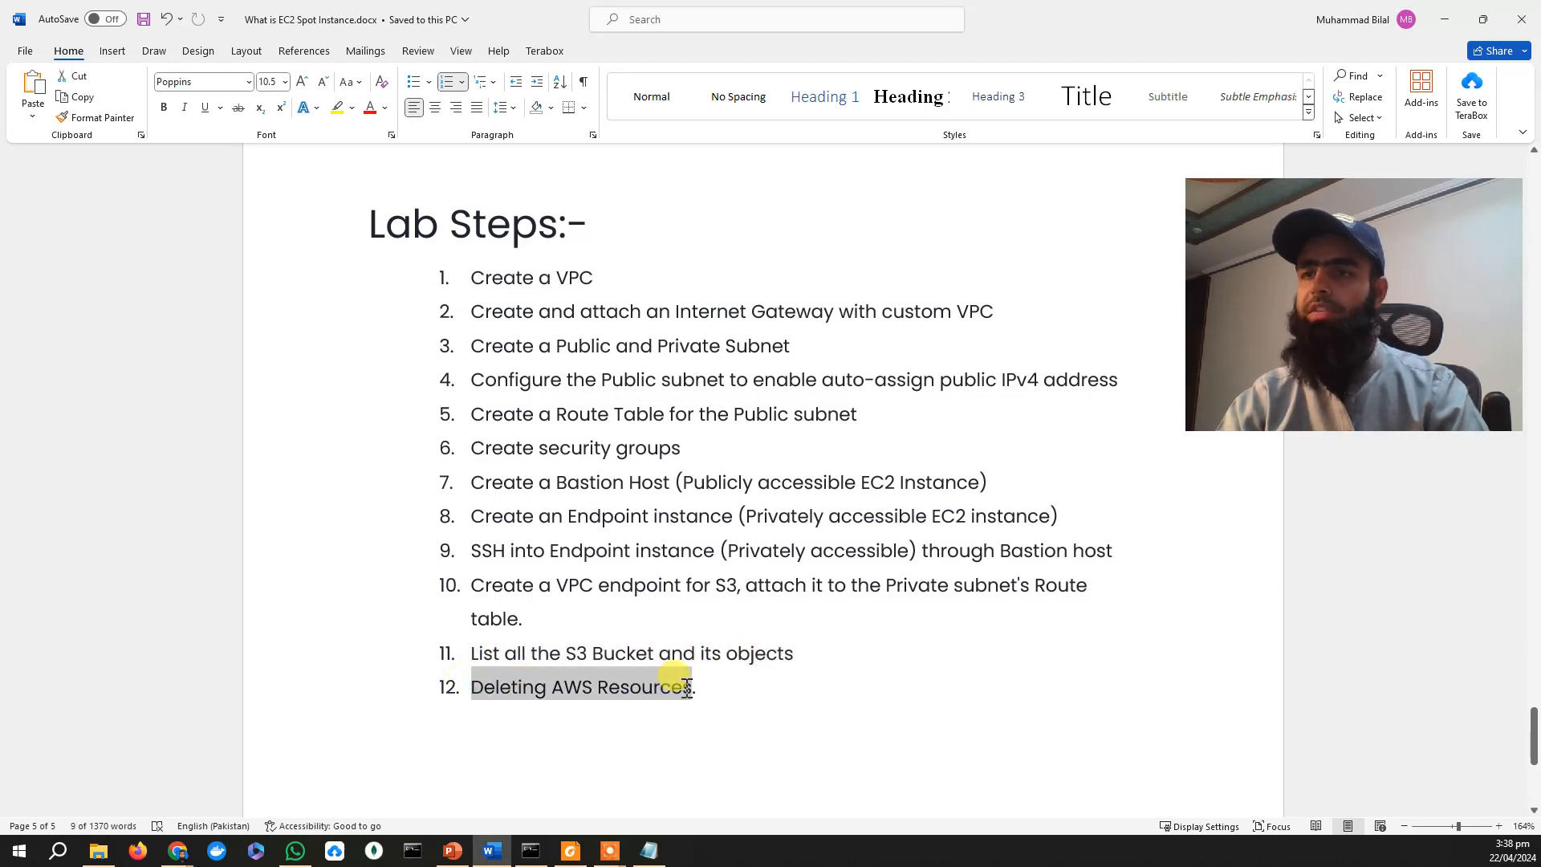
{"action": "left_click", "coordinate": [1443, 19]}
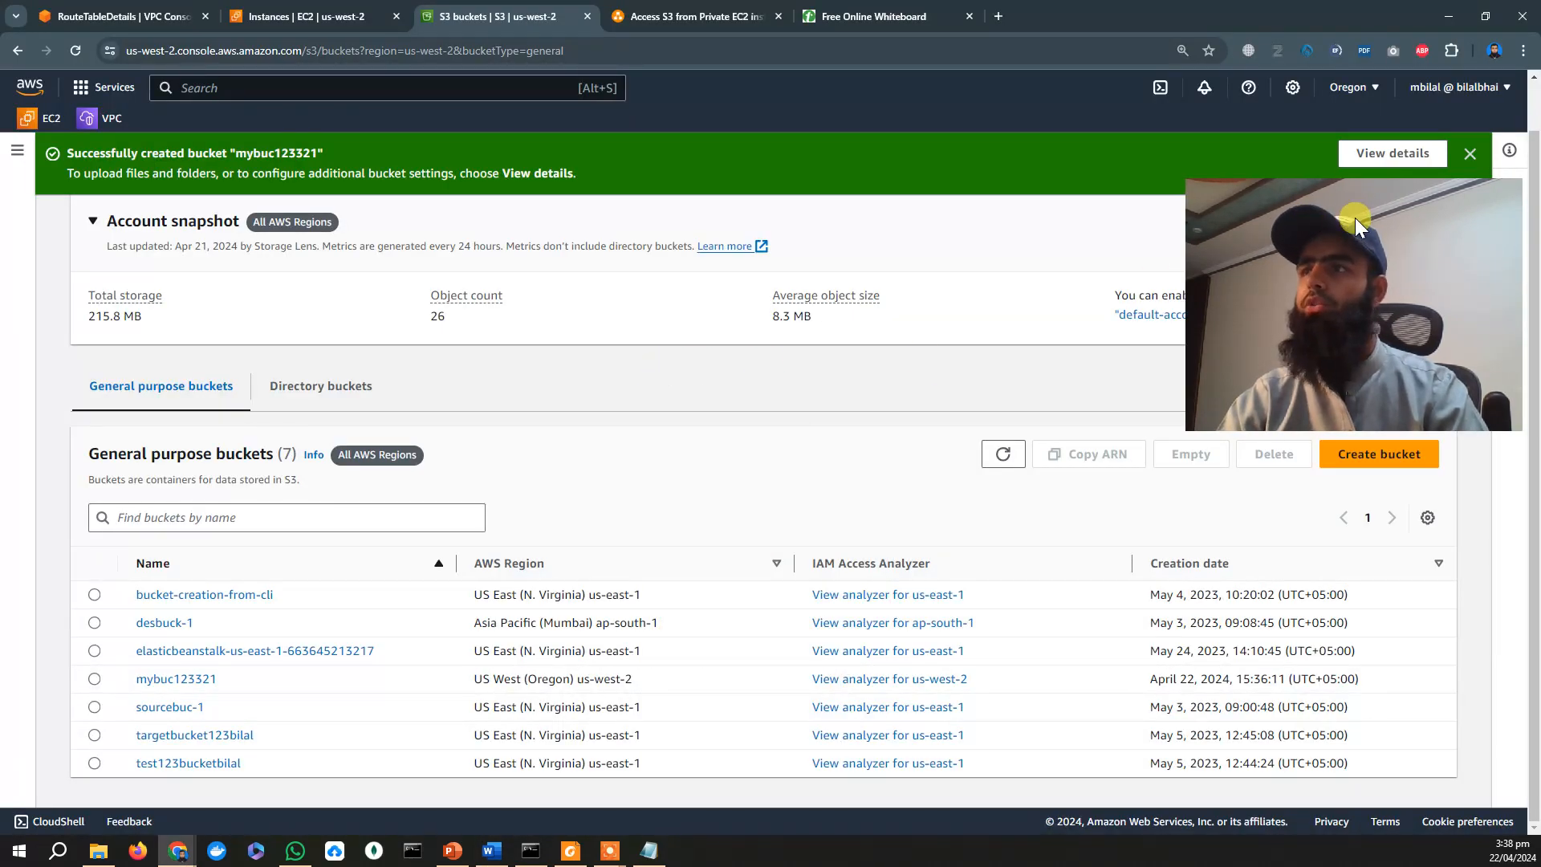
{"action": "left_click_drag", "start_coordinate": [1374, 251], "coordinate": [1322, 554]}
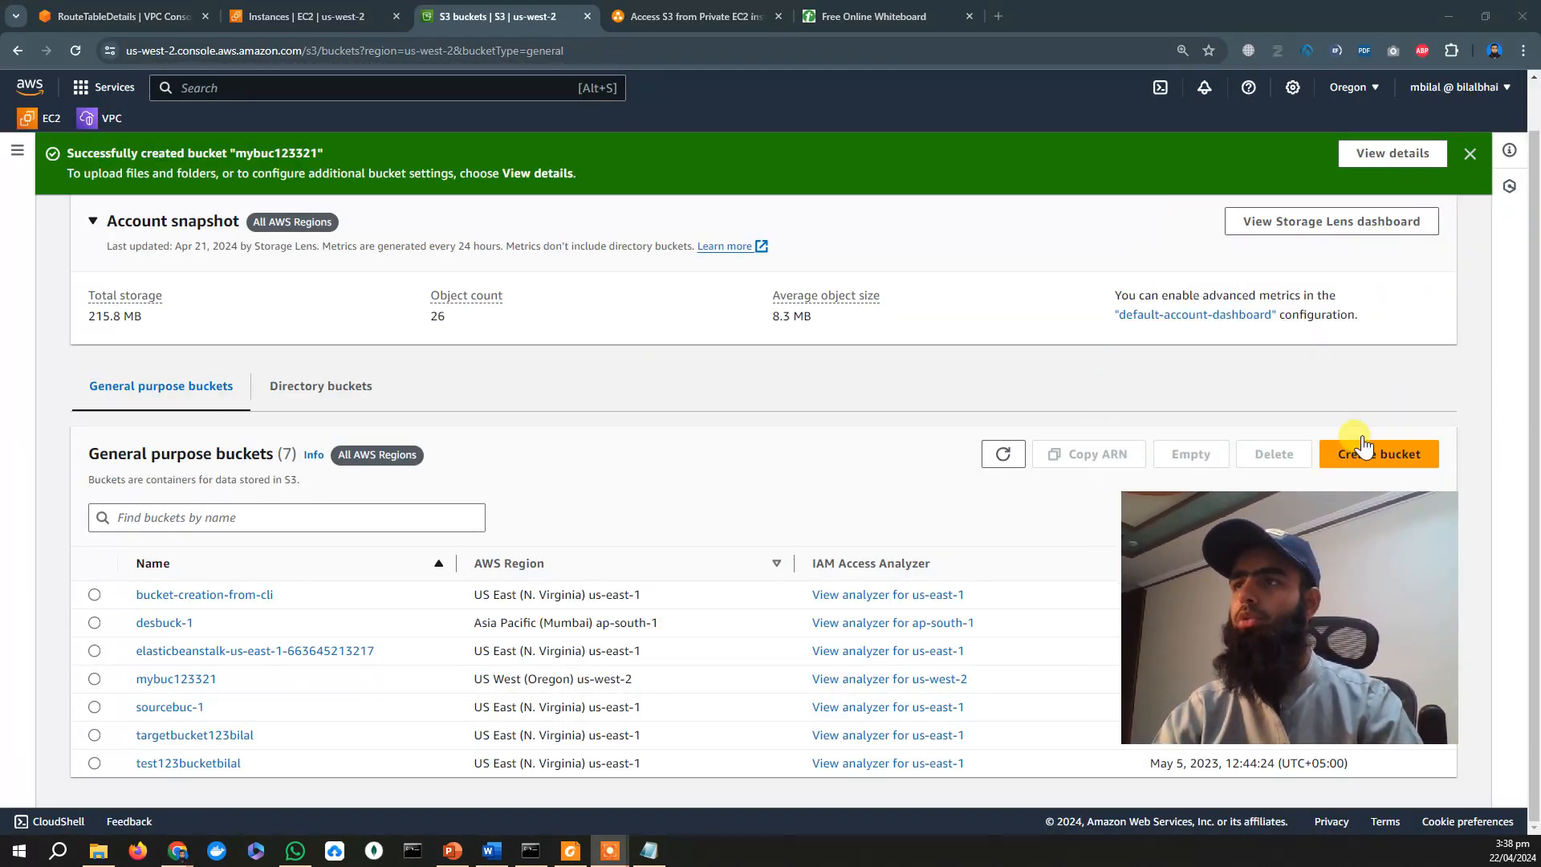
{"action": "left_click", "coordinate": [1469, 154]}
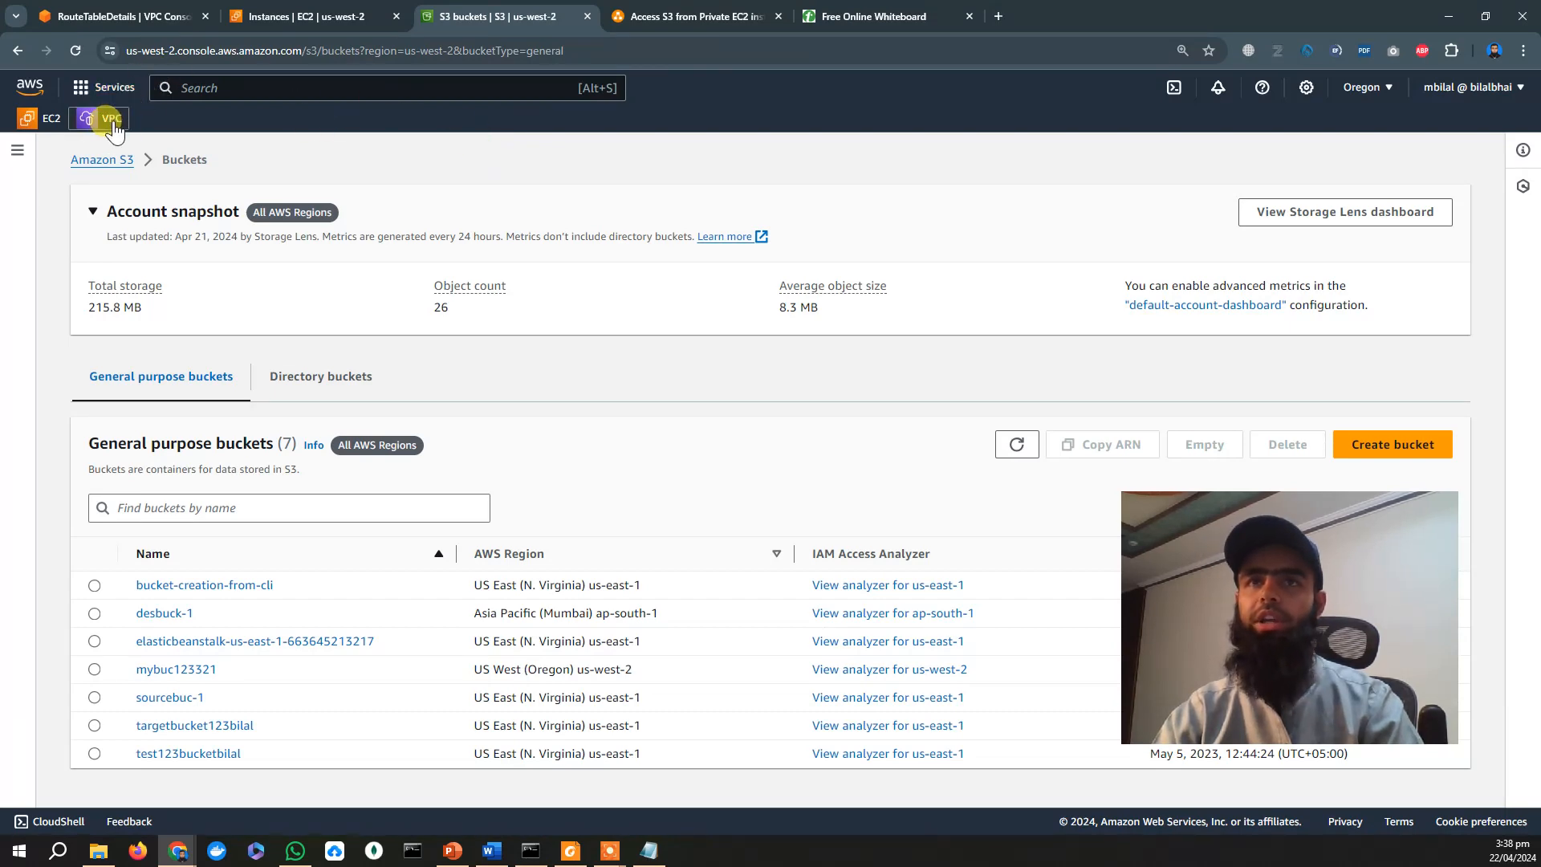
Delete the S3 gateway endpoint VPC-Endpoint in the VPC console, confirming with the word delete.
{"action": "left_click", "coordinate": [95, 15]}
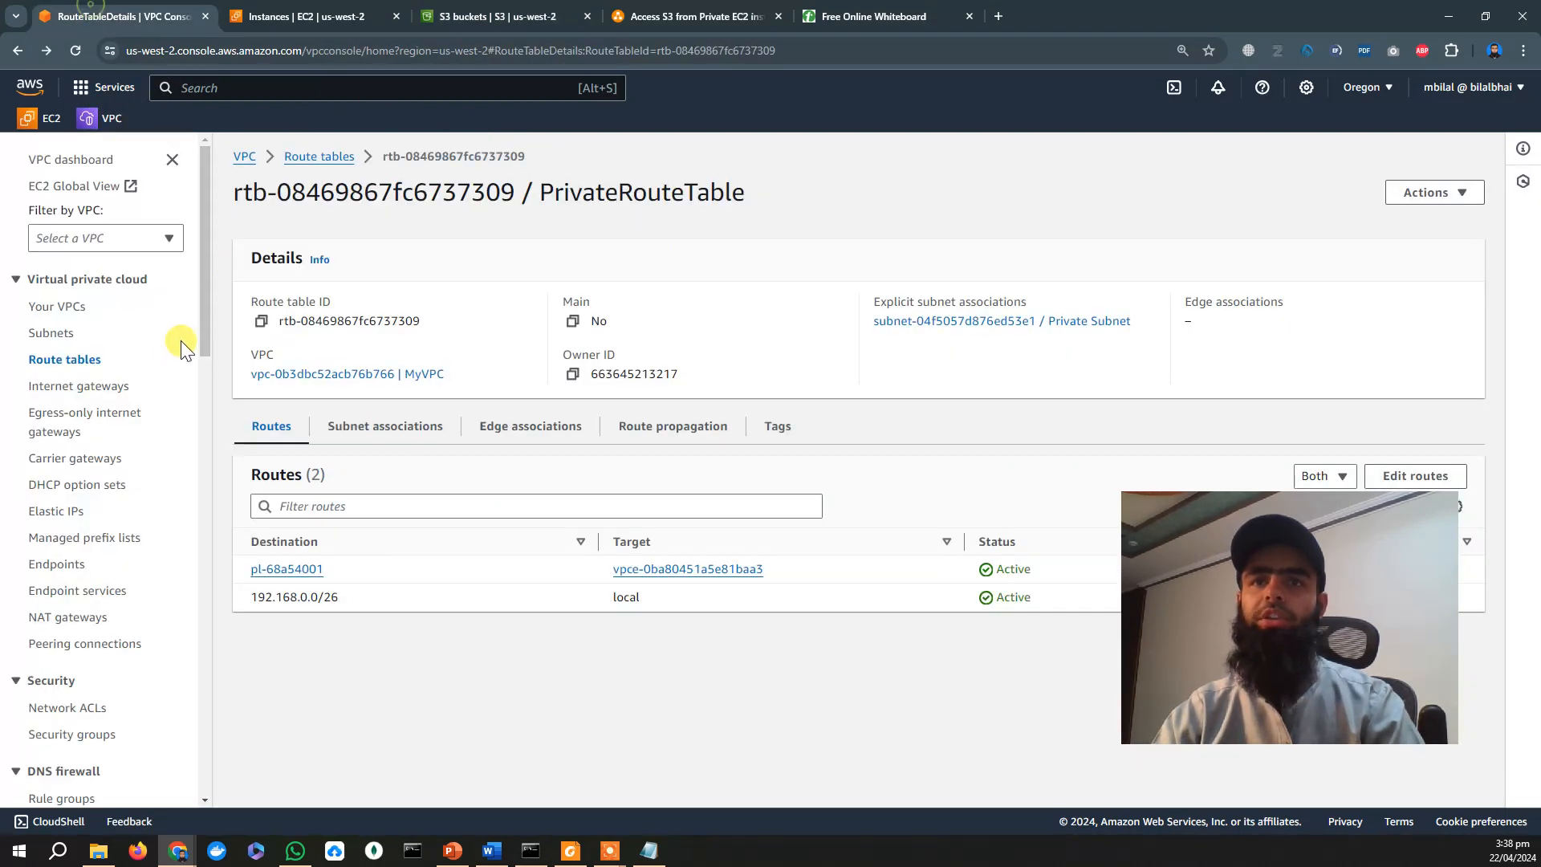
{"action": "left_click", "coordinate": [61, 561]}
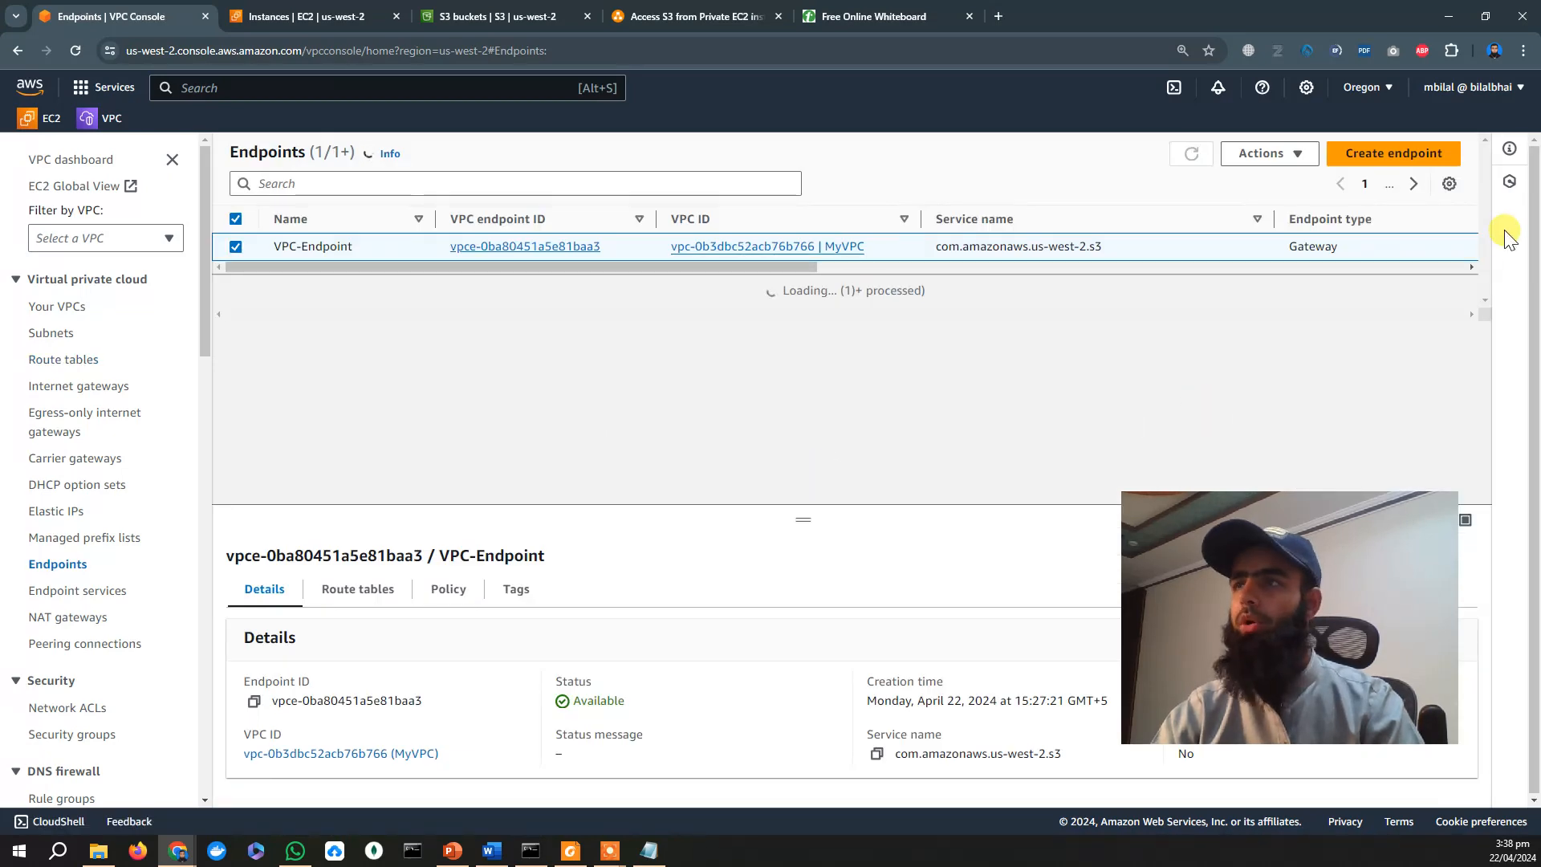
{"action": "left_click", "coordinate": [1276, 154]}
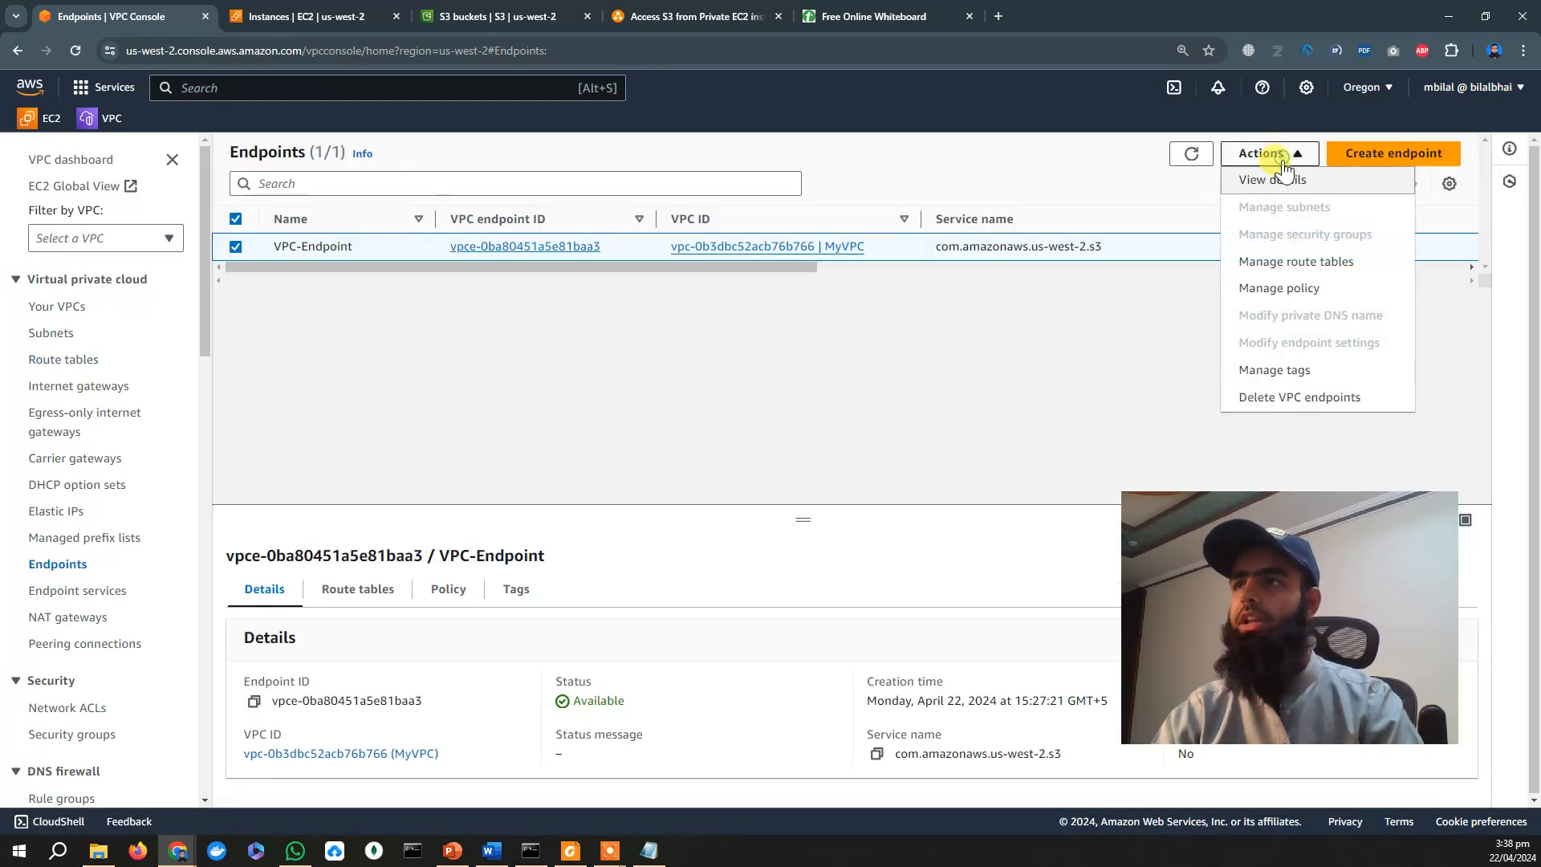
{"action": "left_click", "coordinate": [1294, 397]}
{"action": "left_click", "coordinate": [754, 549]}
{"action": "type", "text": "delete"}
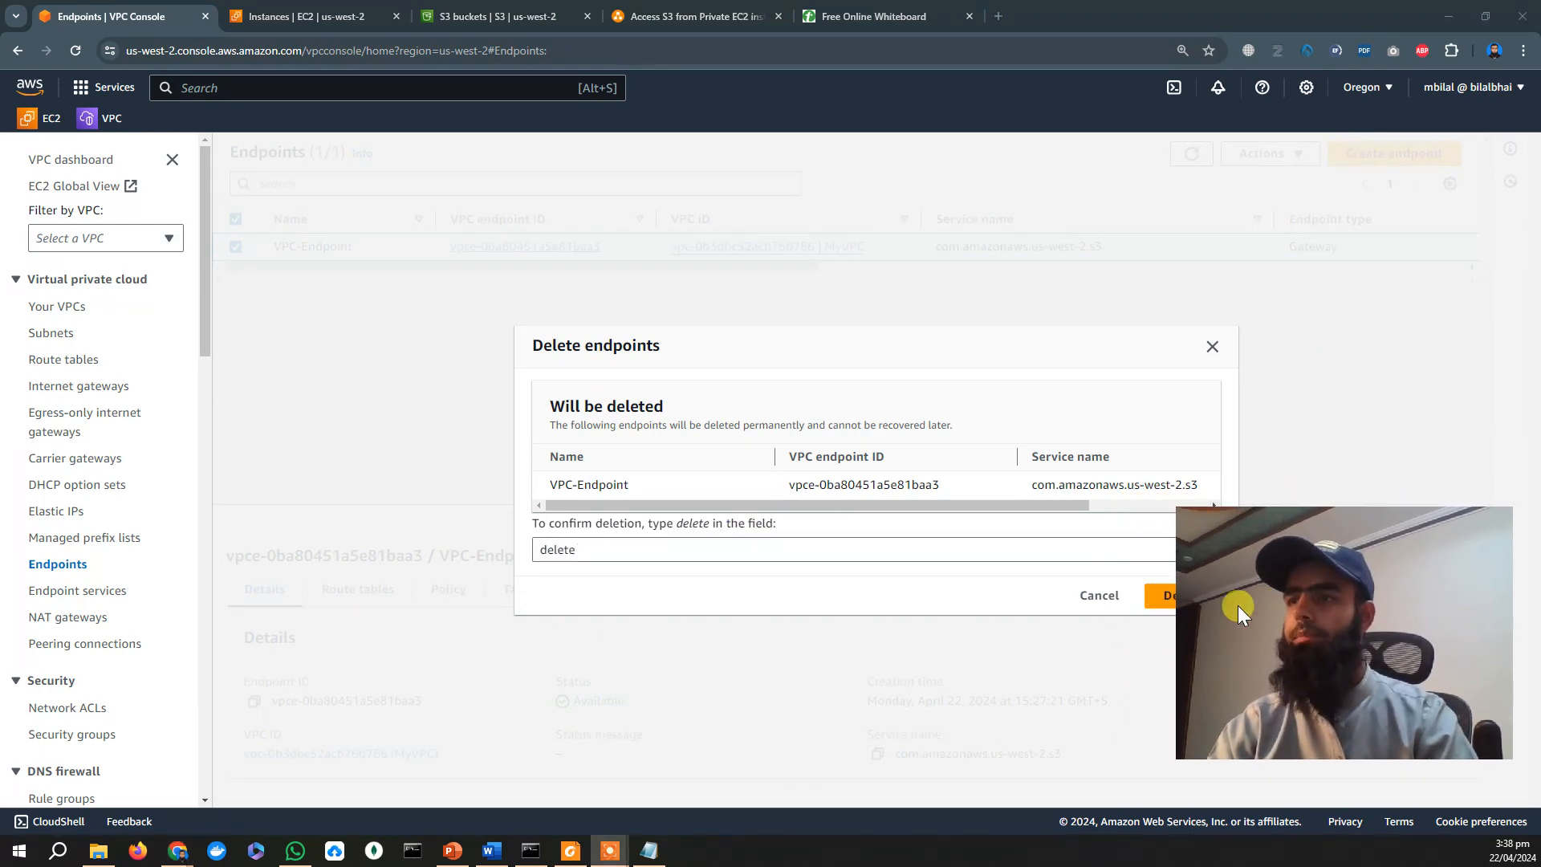
{"action": "left_click", "coordinate": [1163, 596]}
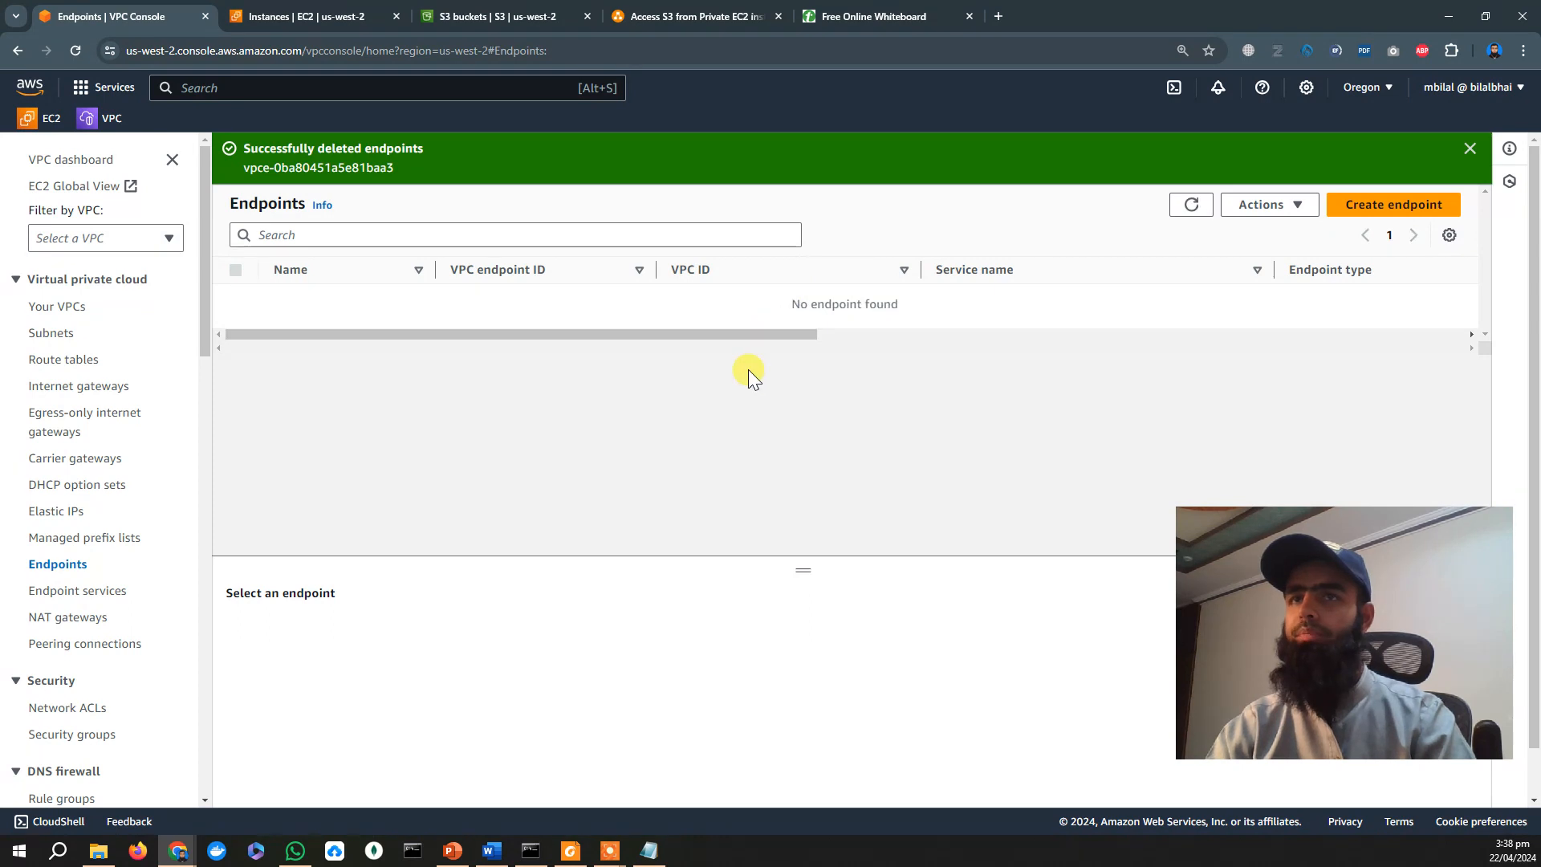
Dismiss the endpoint deletion notification, terminate the Endpoint-EC2 and Bastion-EC2 instances in the EC2 console, and refresh the instance list.
{"action": "left_click", "coordinate": [1472, 149]}
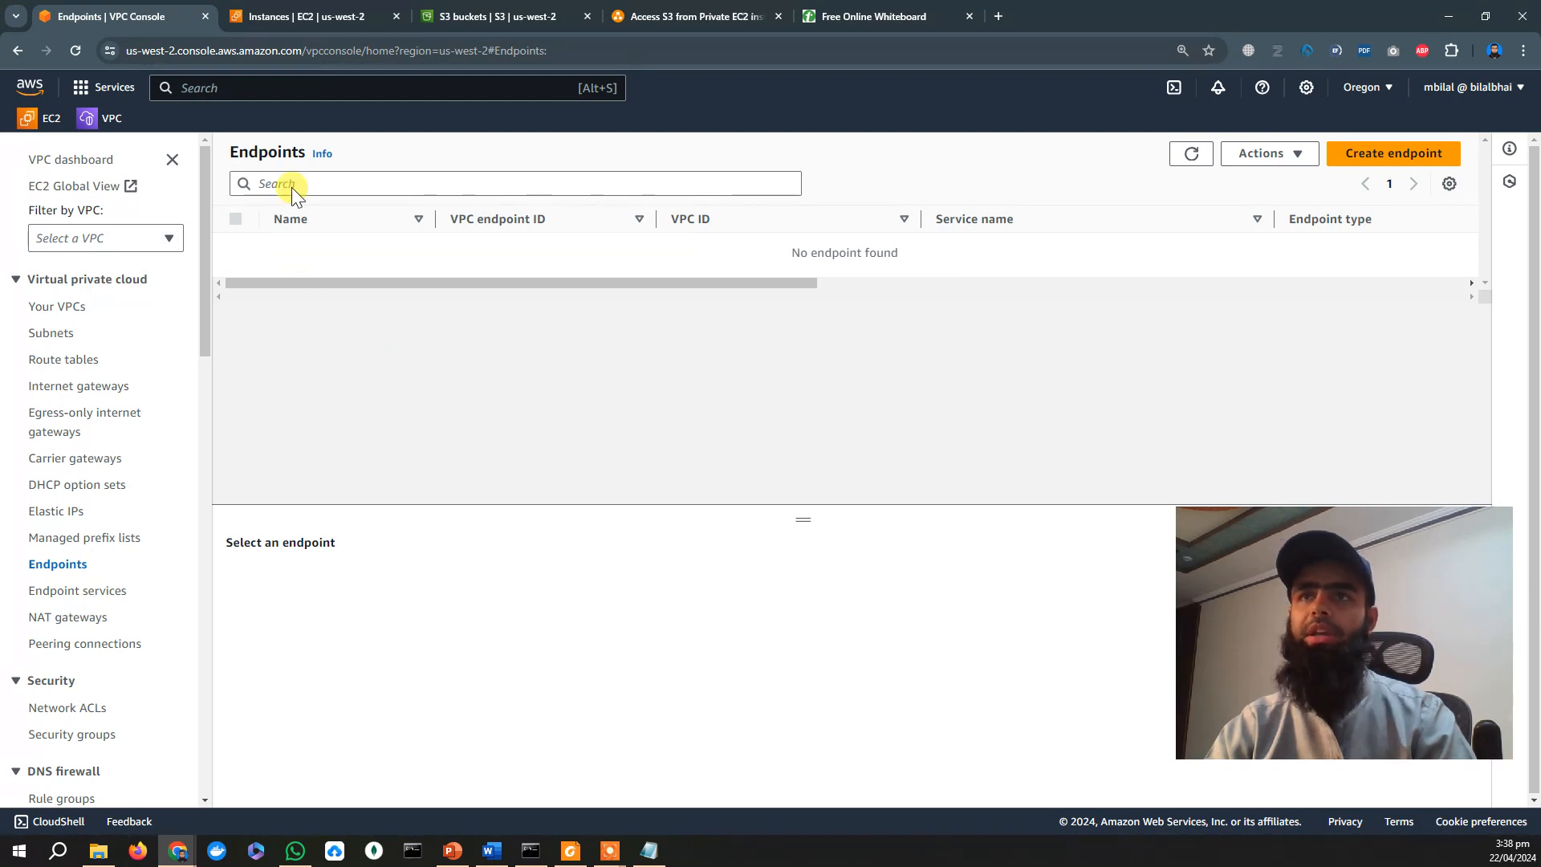
{"action": "left_click", "coordinate": [278, 17]}
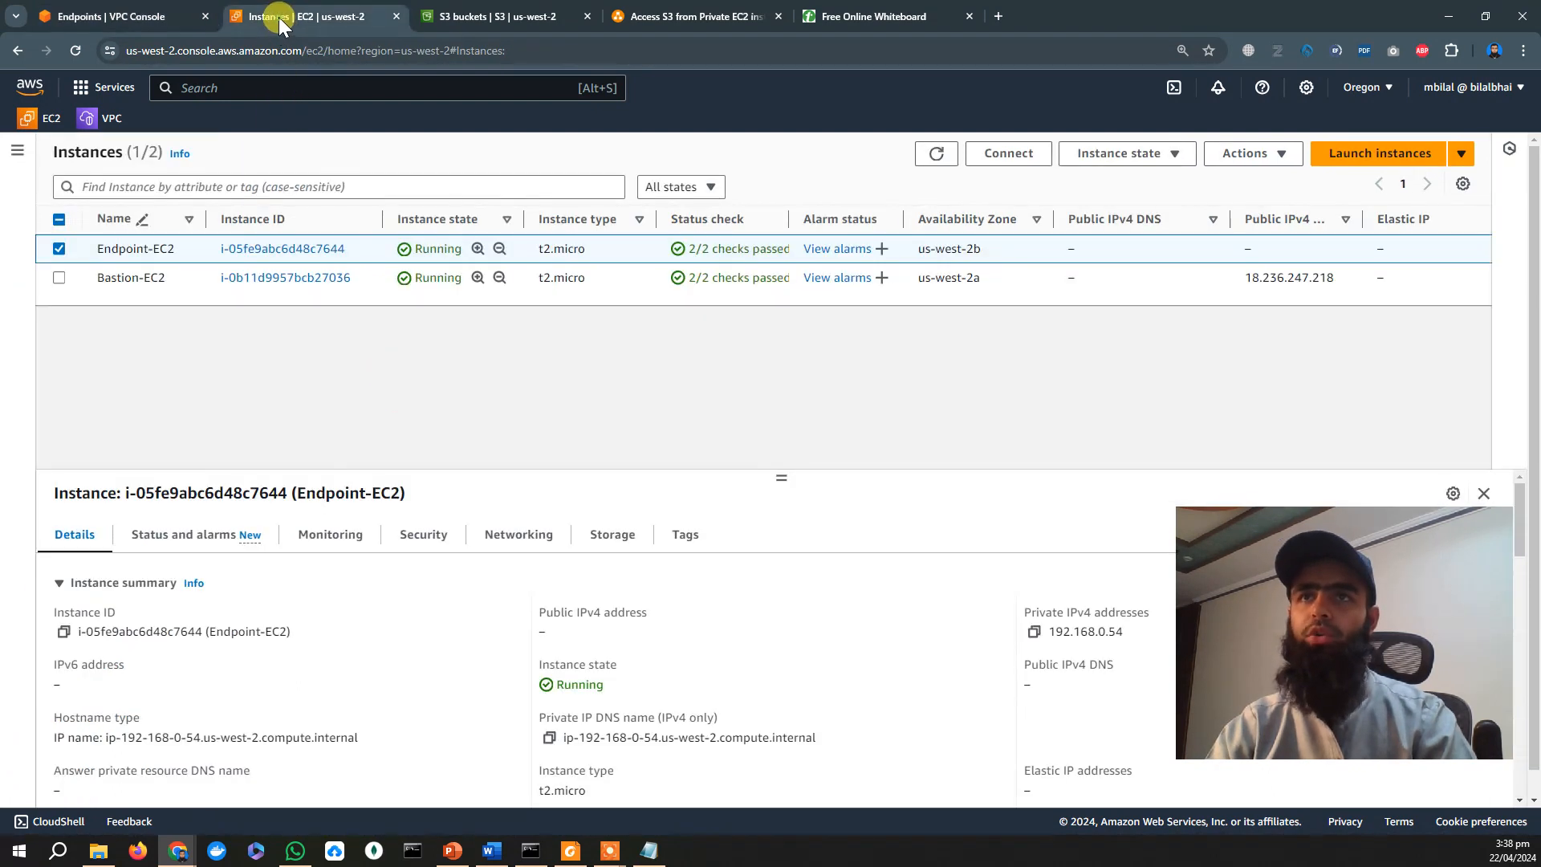
{"action": "left_click", "coordinate": [57, 279]}
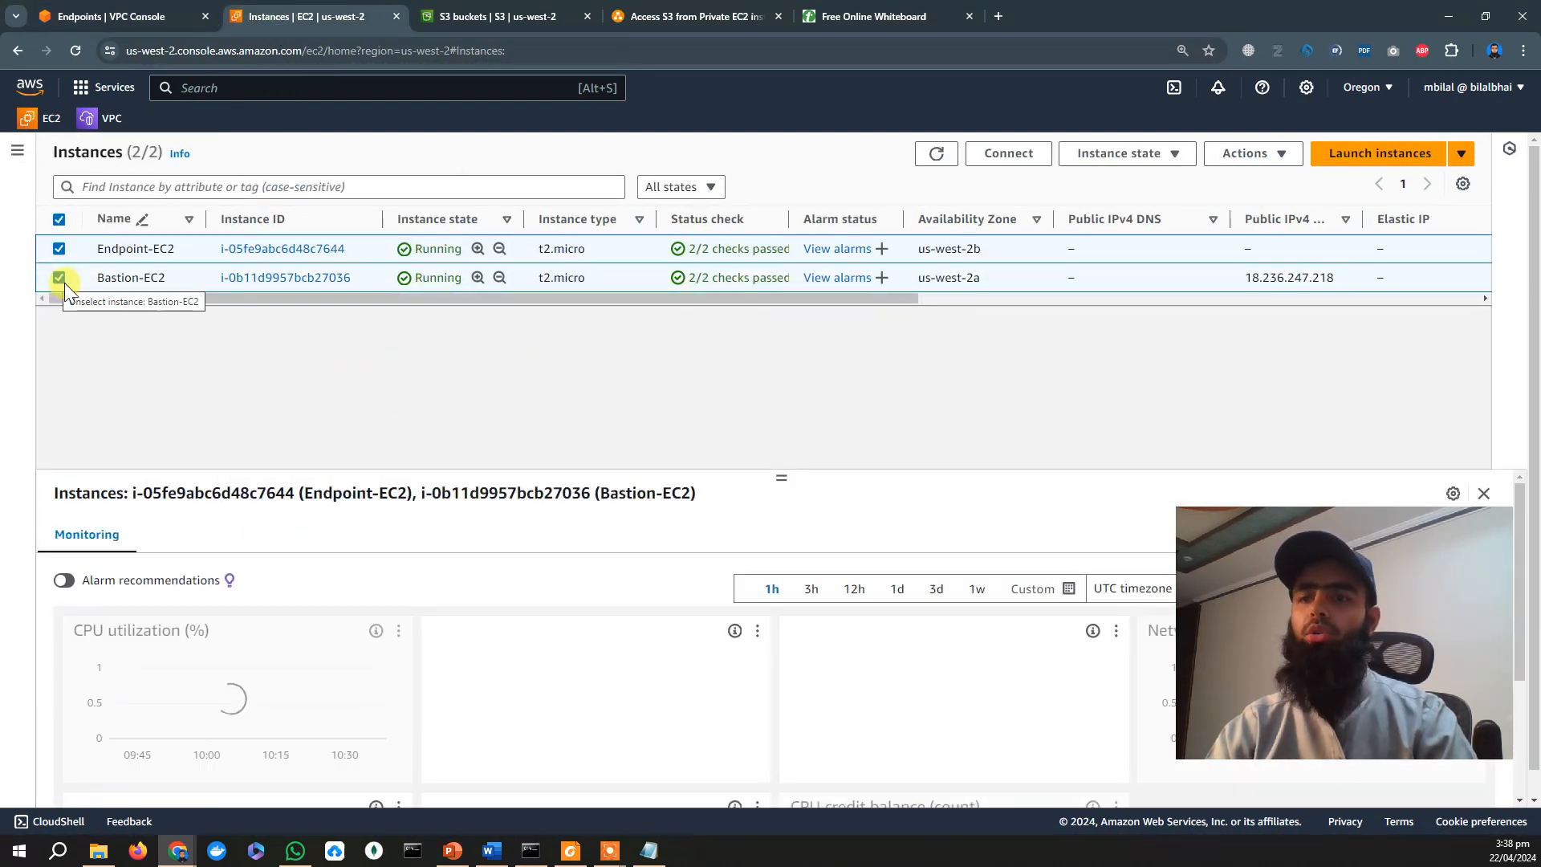
{"action": "left_click", "coordinate": [1118, 152]}
{"action": "left_click", "coordinate": [1112, 295]}
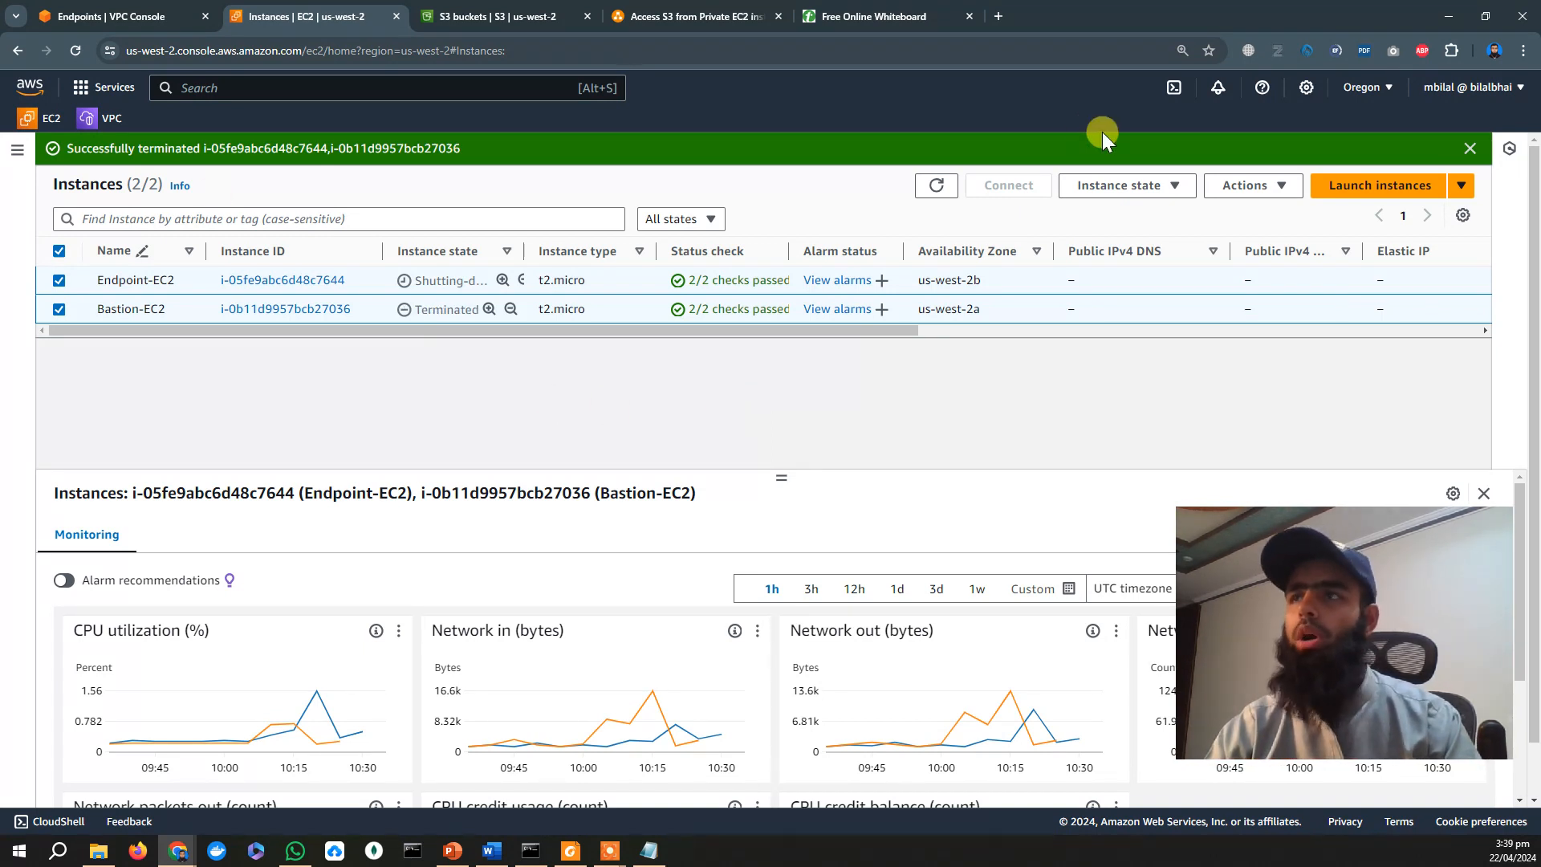
{"action": "left_click", "coordinate": [120, 16]}
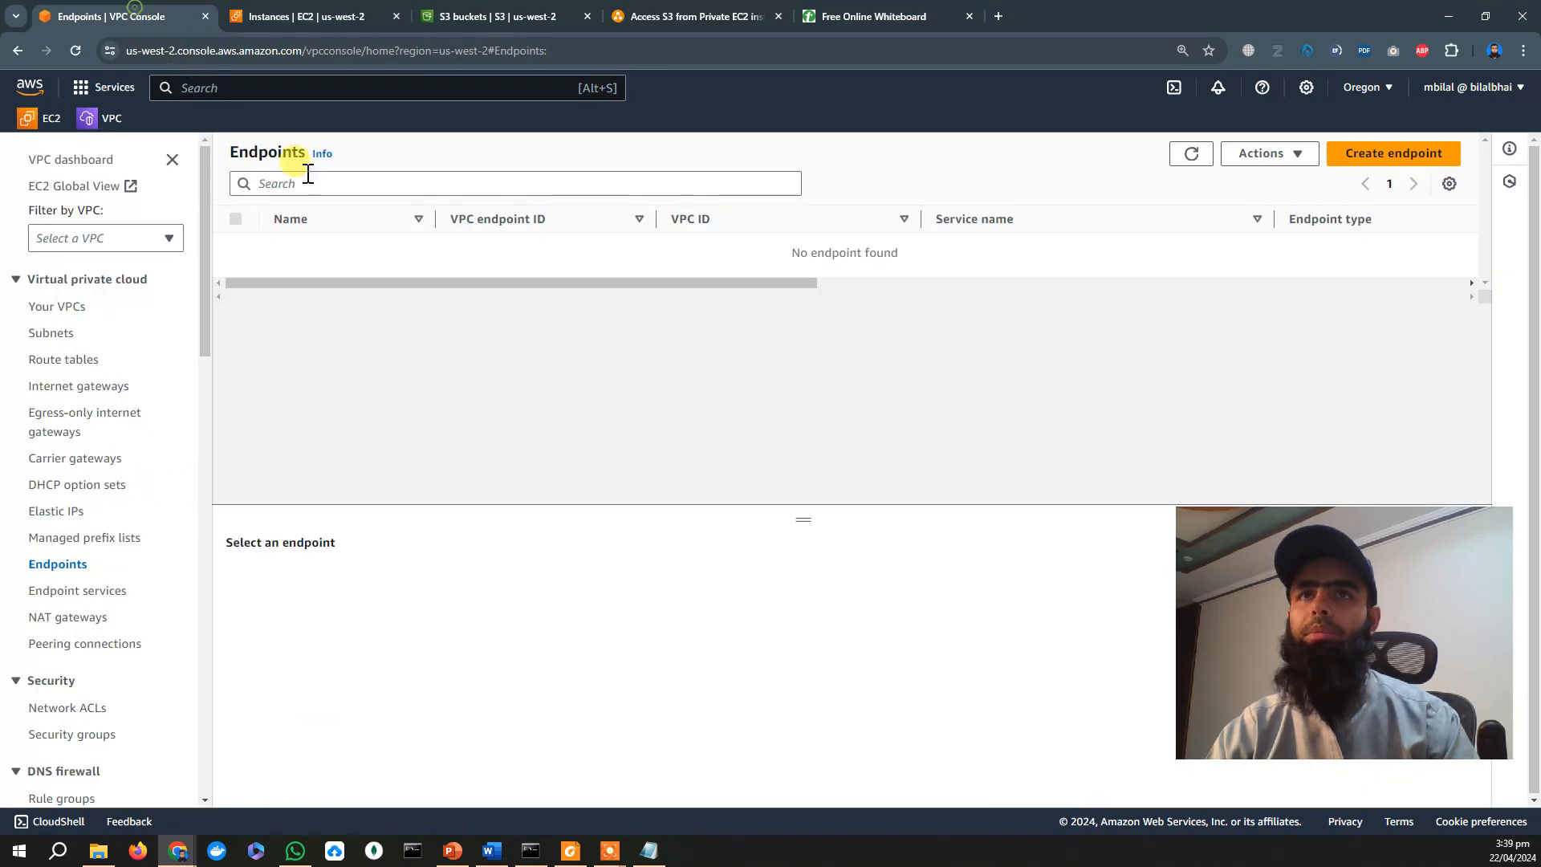
{"action": "left_click", "coordinate": [305, 16]}
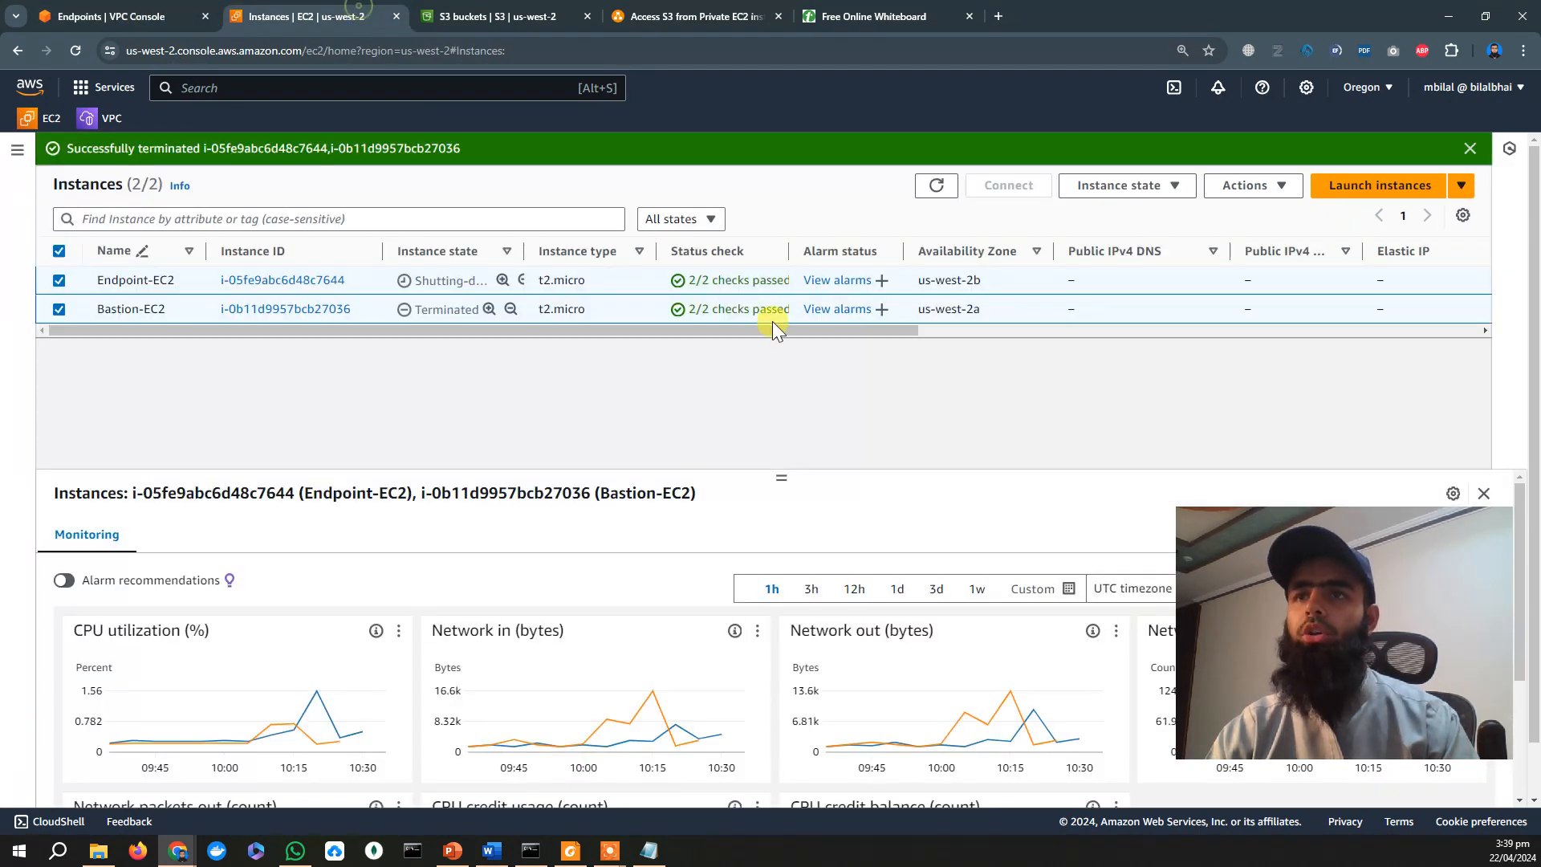
{"action": "left_click", "coordinate": [937, 188]}
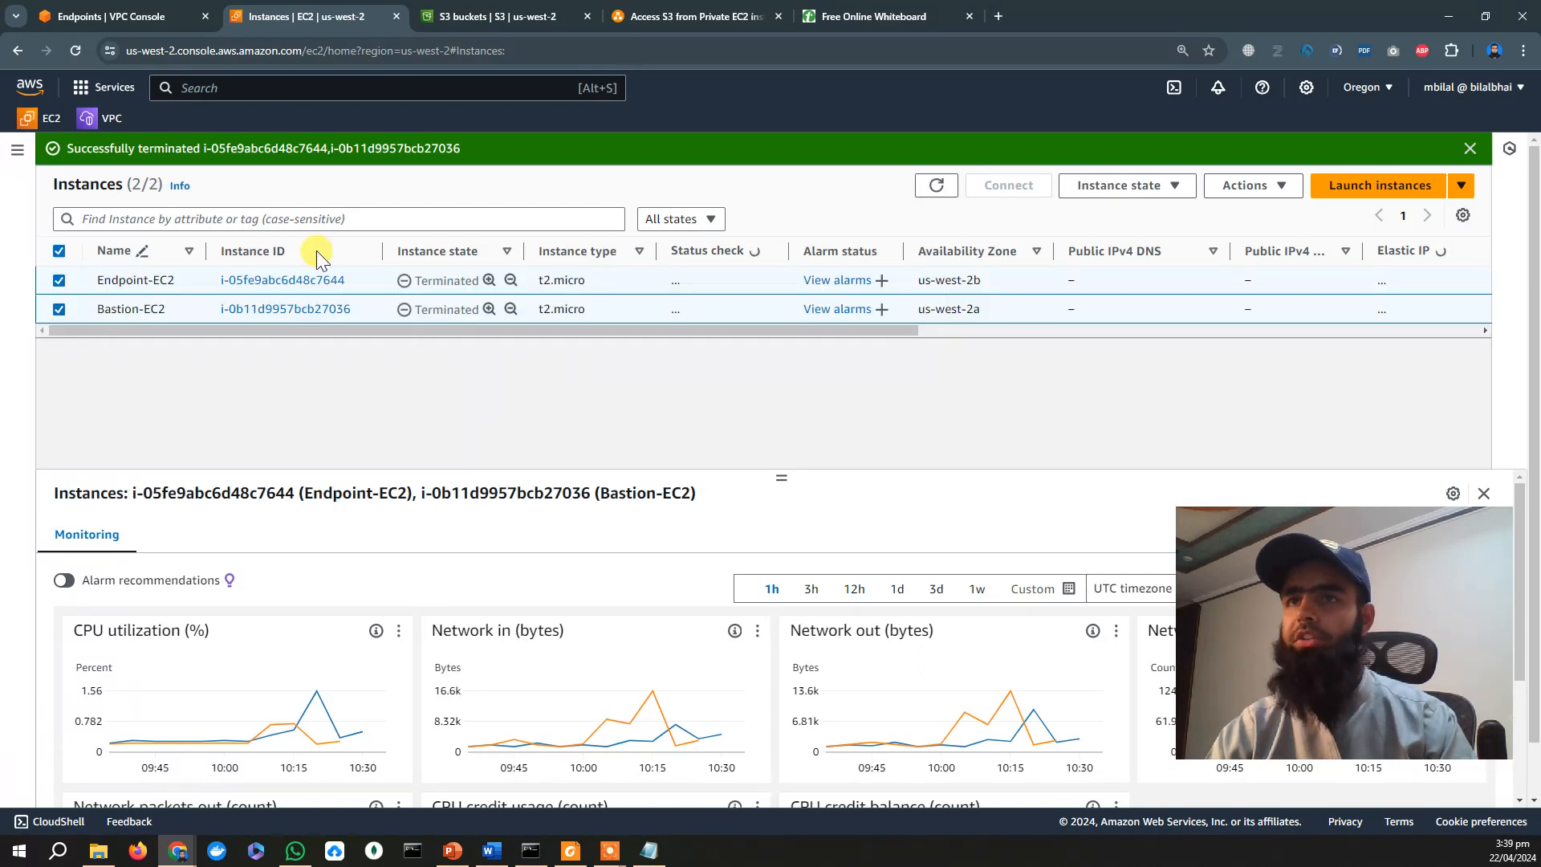
Delete MyVPC together with its associated resources in the VPC console, confirming with the word delete.
{"action": "left_click", "coordinate": [119, 20]}
{"action": "left_click", "coordinate": [44, 305]}
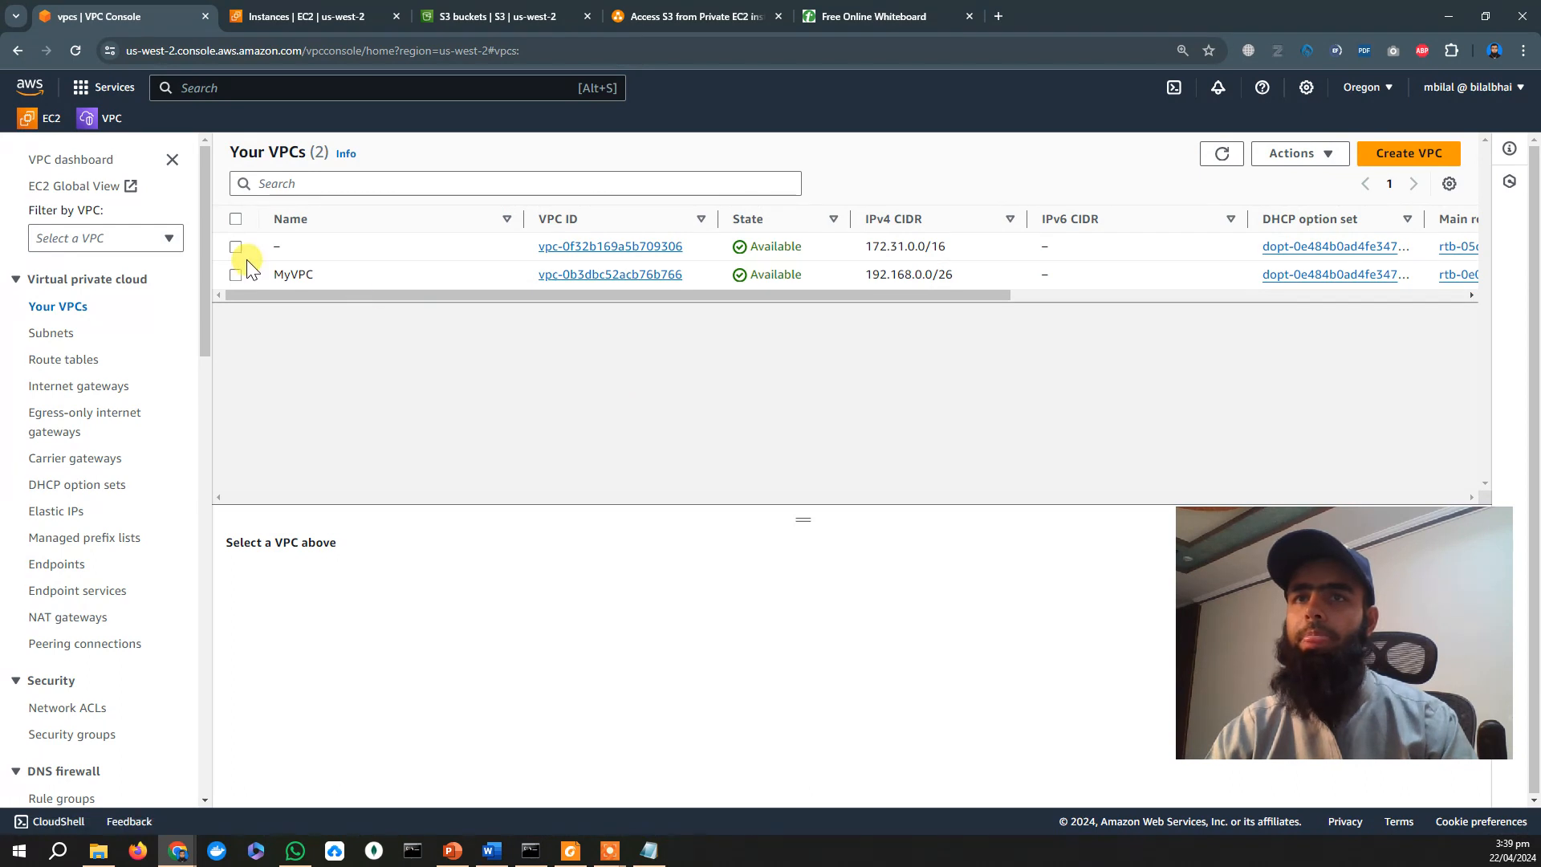
{"action": "left_click", "coordinate": [235, 275]}
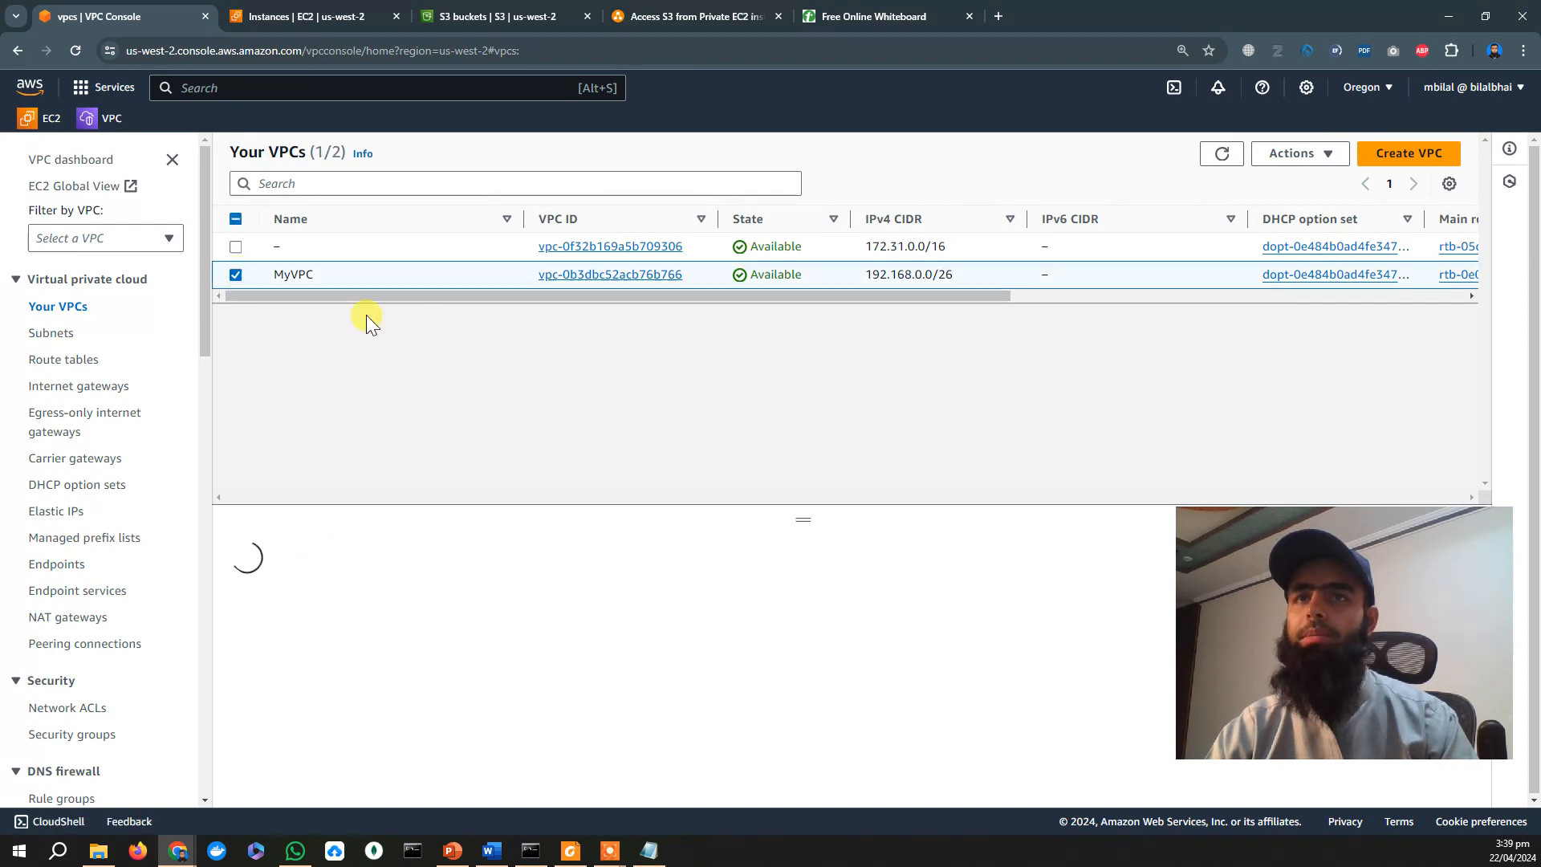
{"action": "left_click", "coordinate": [1288, 152]}
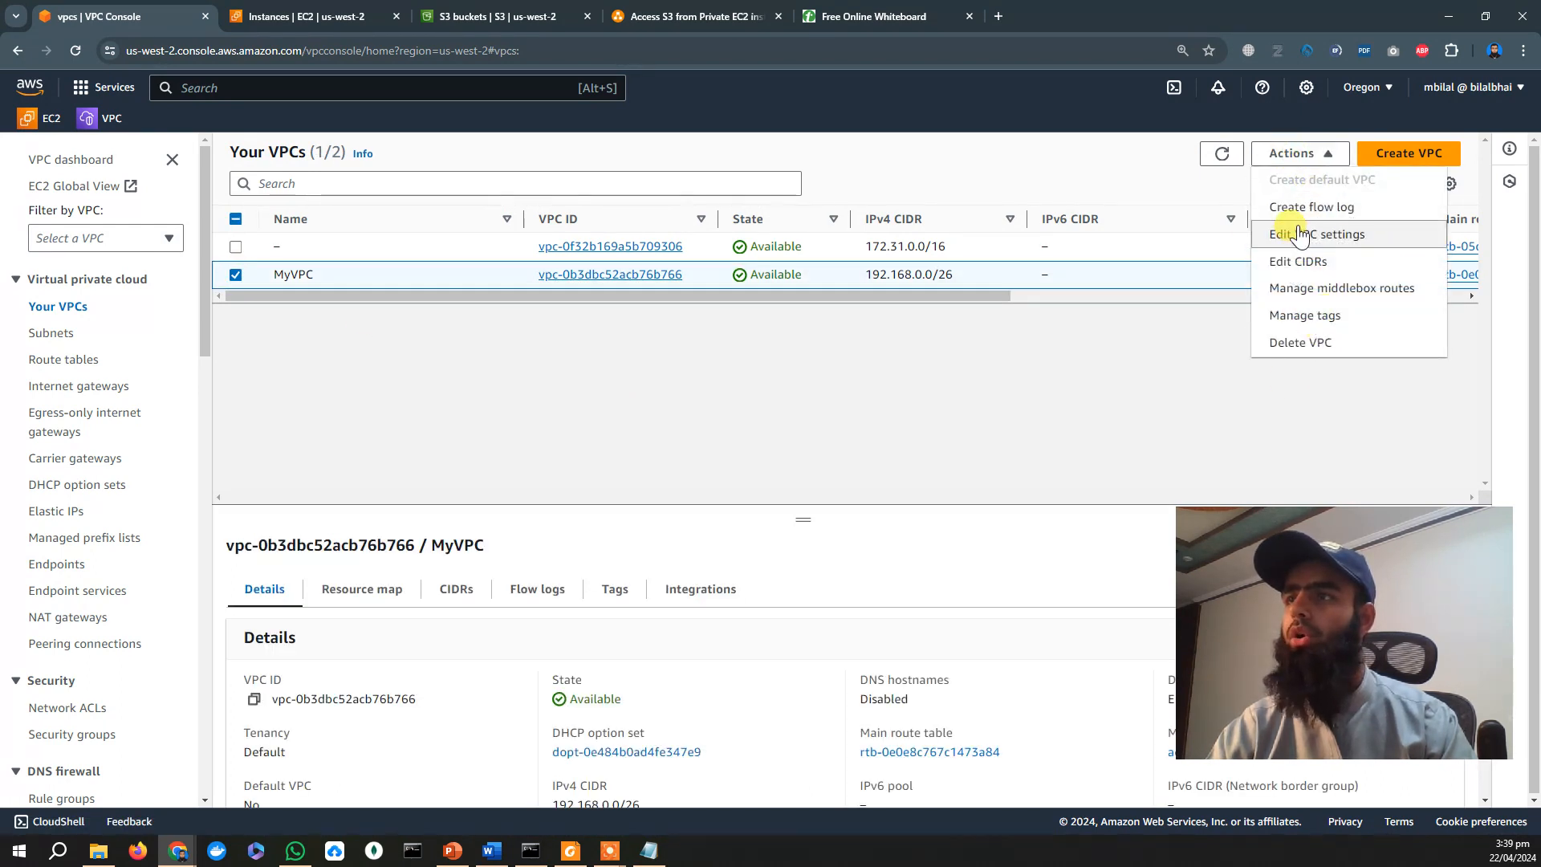
{"action": "left_click", "coordinate": [1299, 343]}
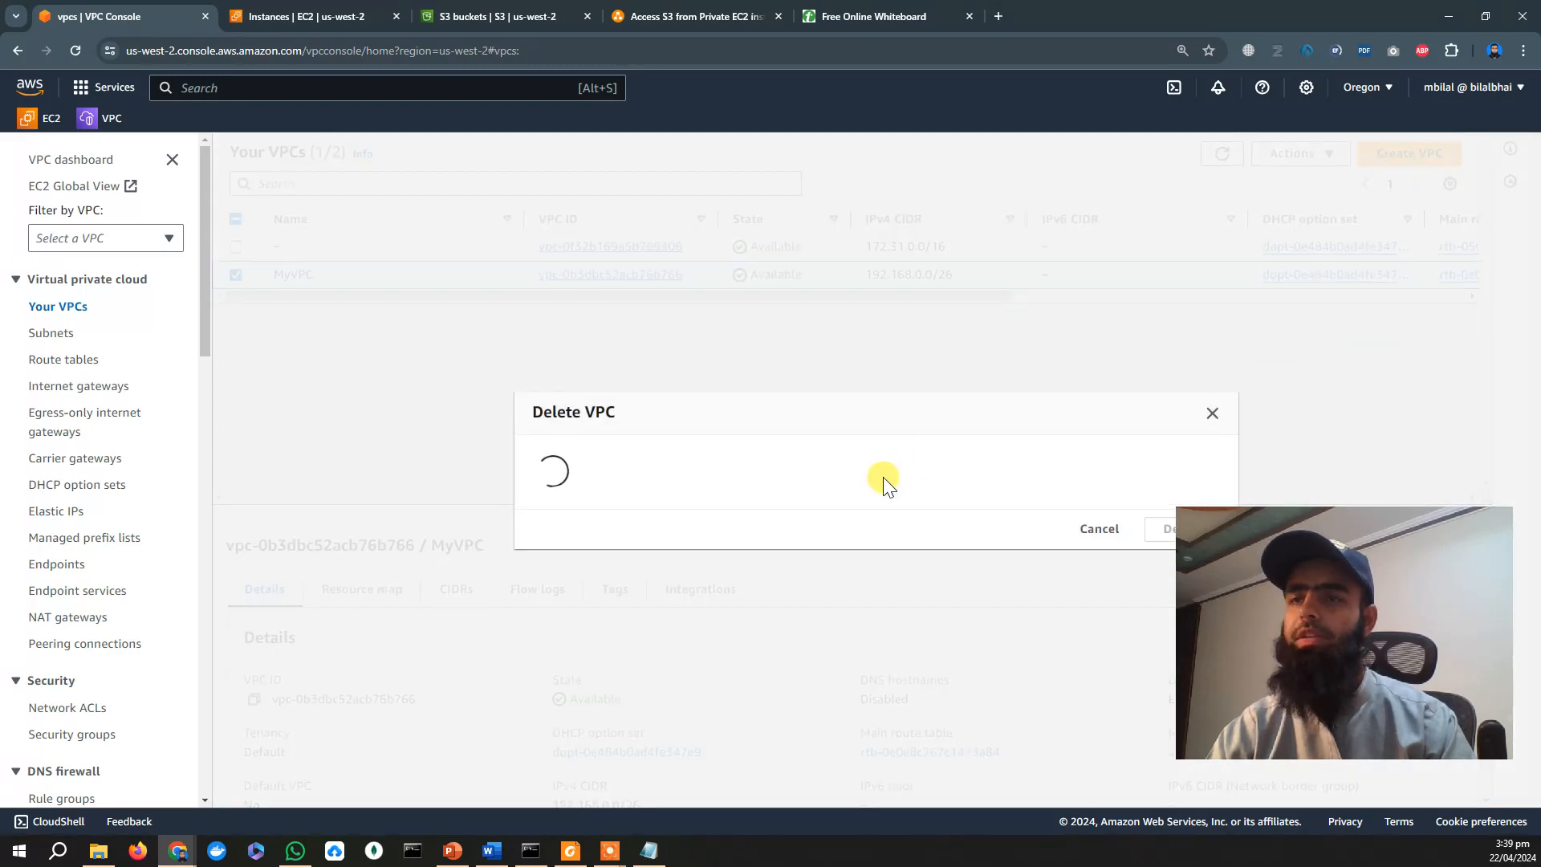
{"action": "left_click", "coordinate": [691, 685]}
{"action": "type", "text": "delete"}
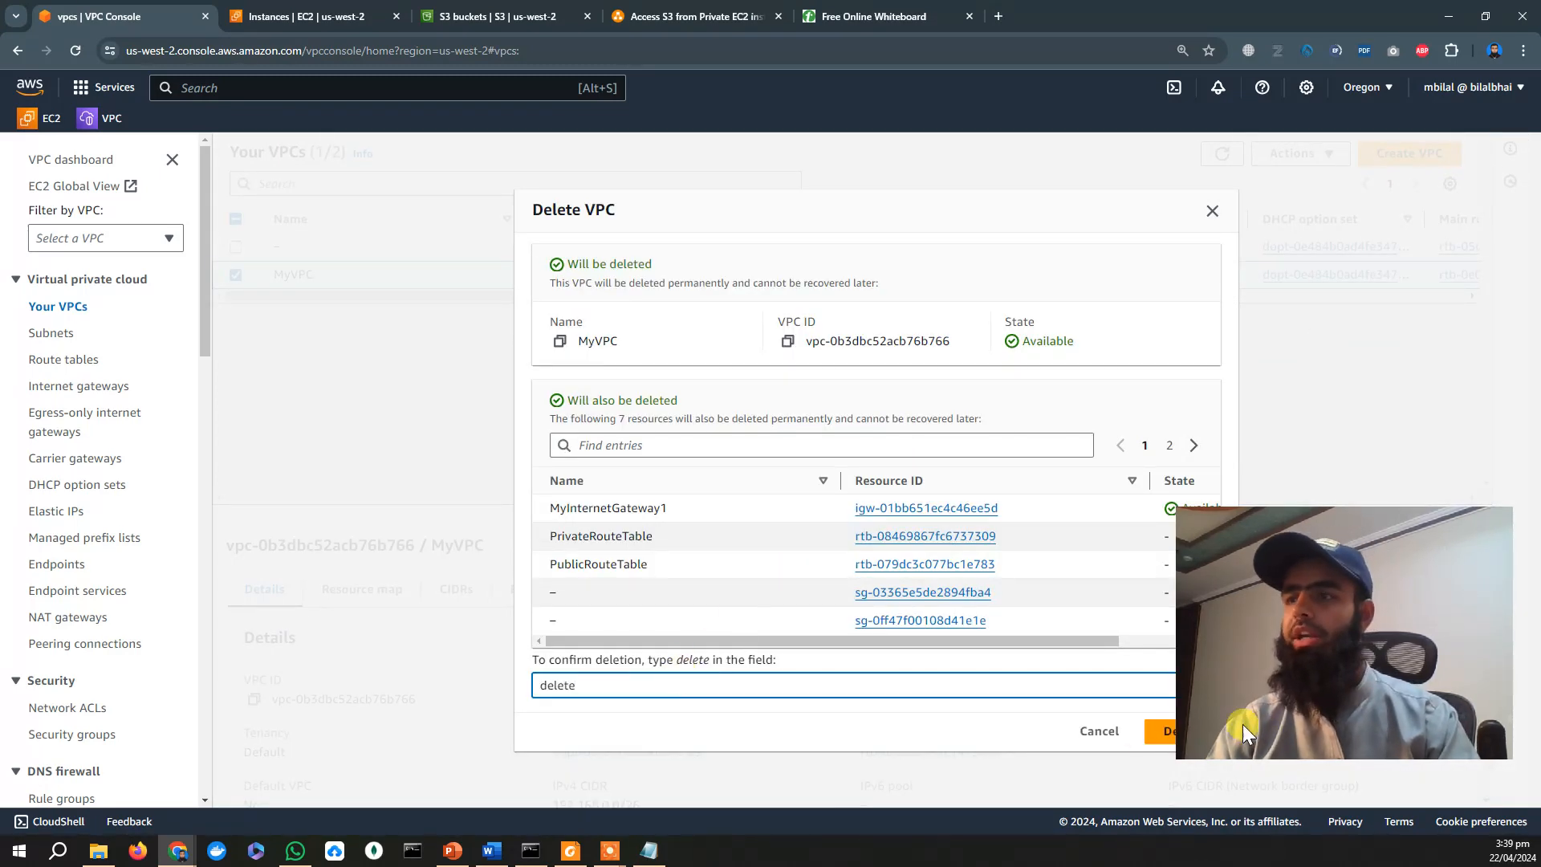
{"action": "left_click", "coordinate": [1168, 730]}
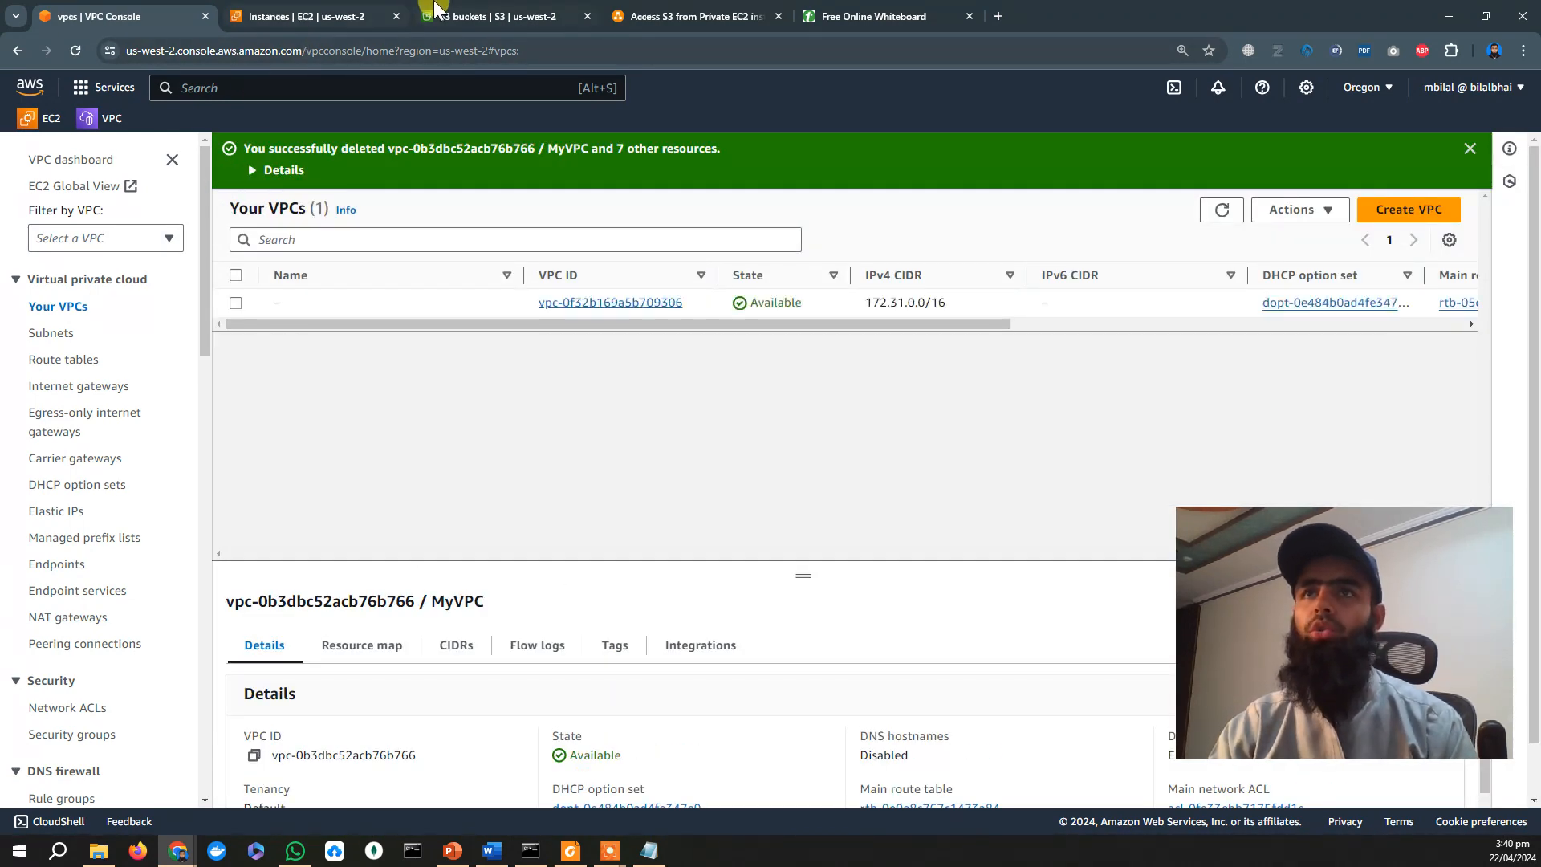
Switch to diagrams.net to review the architecture diagram for S3 access from the private EC2 instance.
{"action": "left_click", "coordinate": [685, 16]}
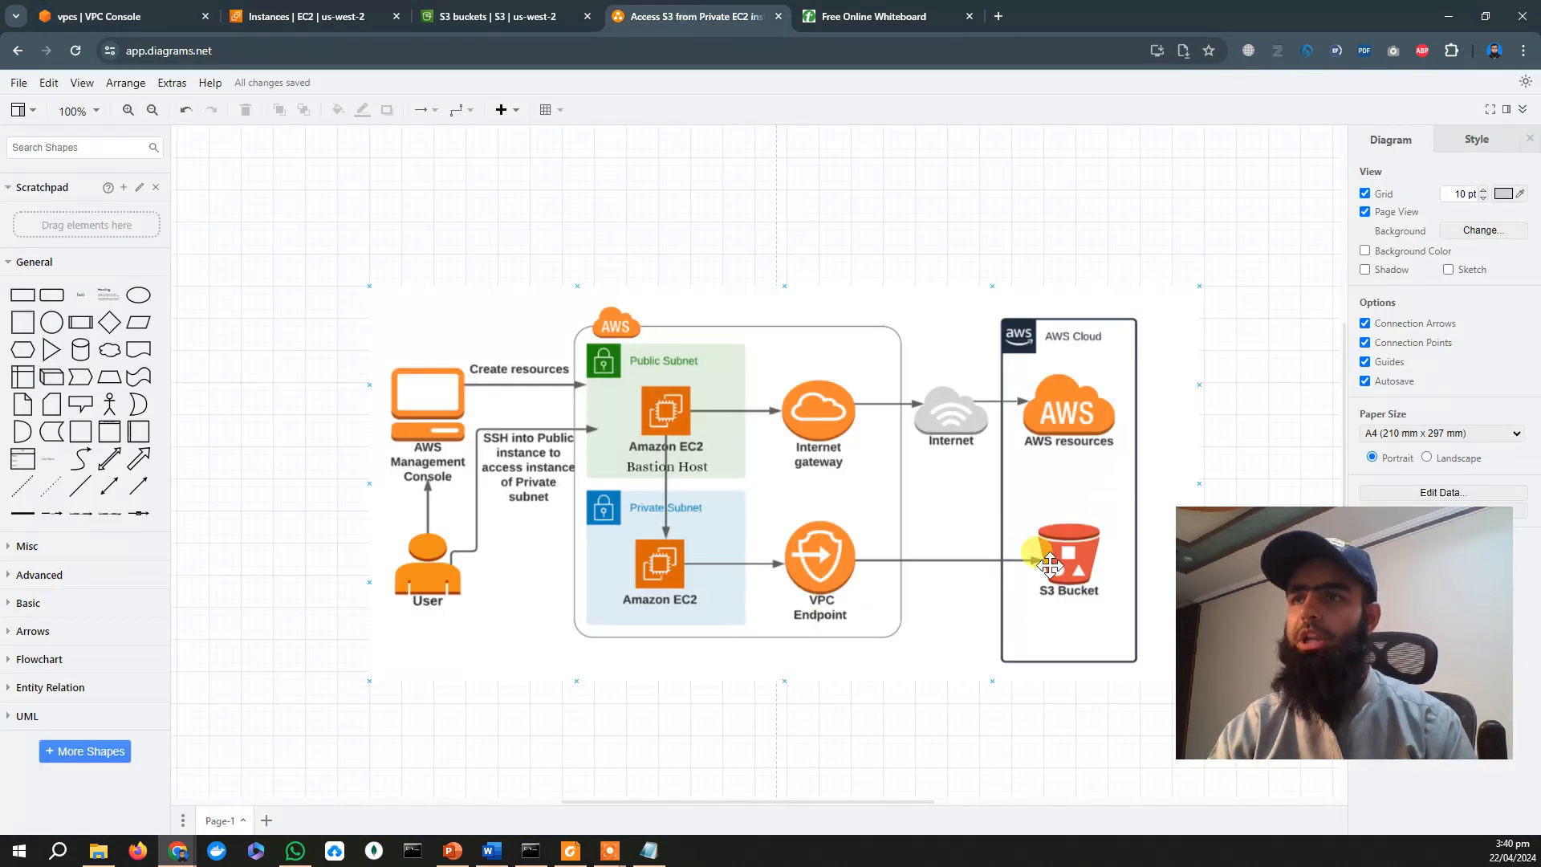